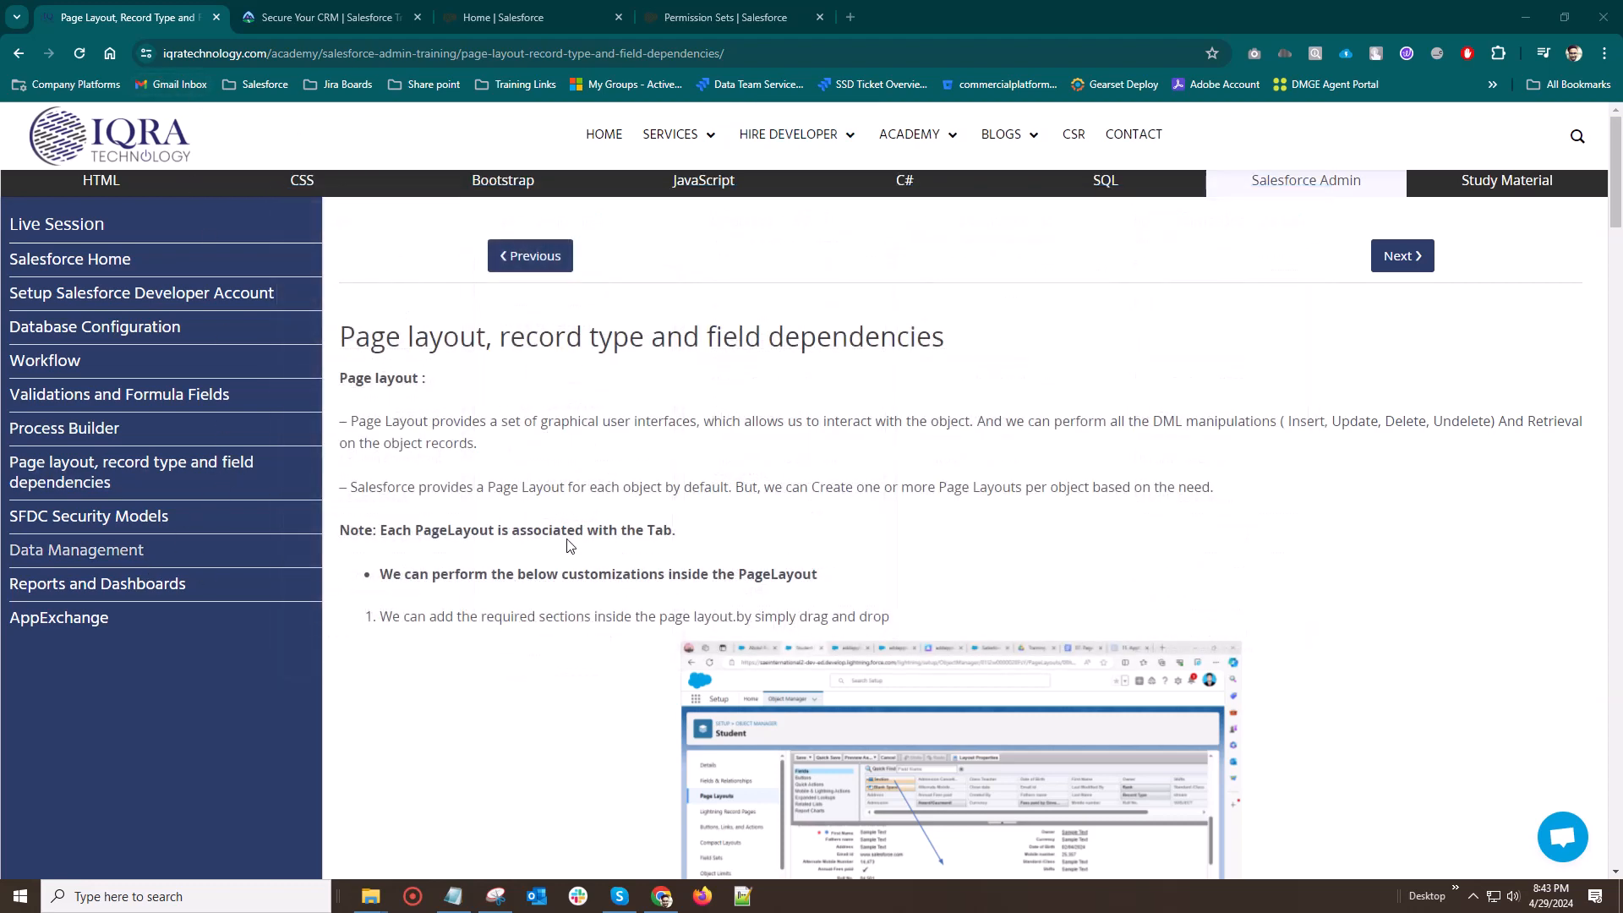
Read the page layout section of the page layout, record type and field dependencies lesson, including its customization examples
mouse_move(909, 137)
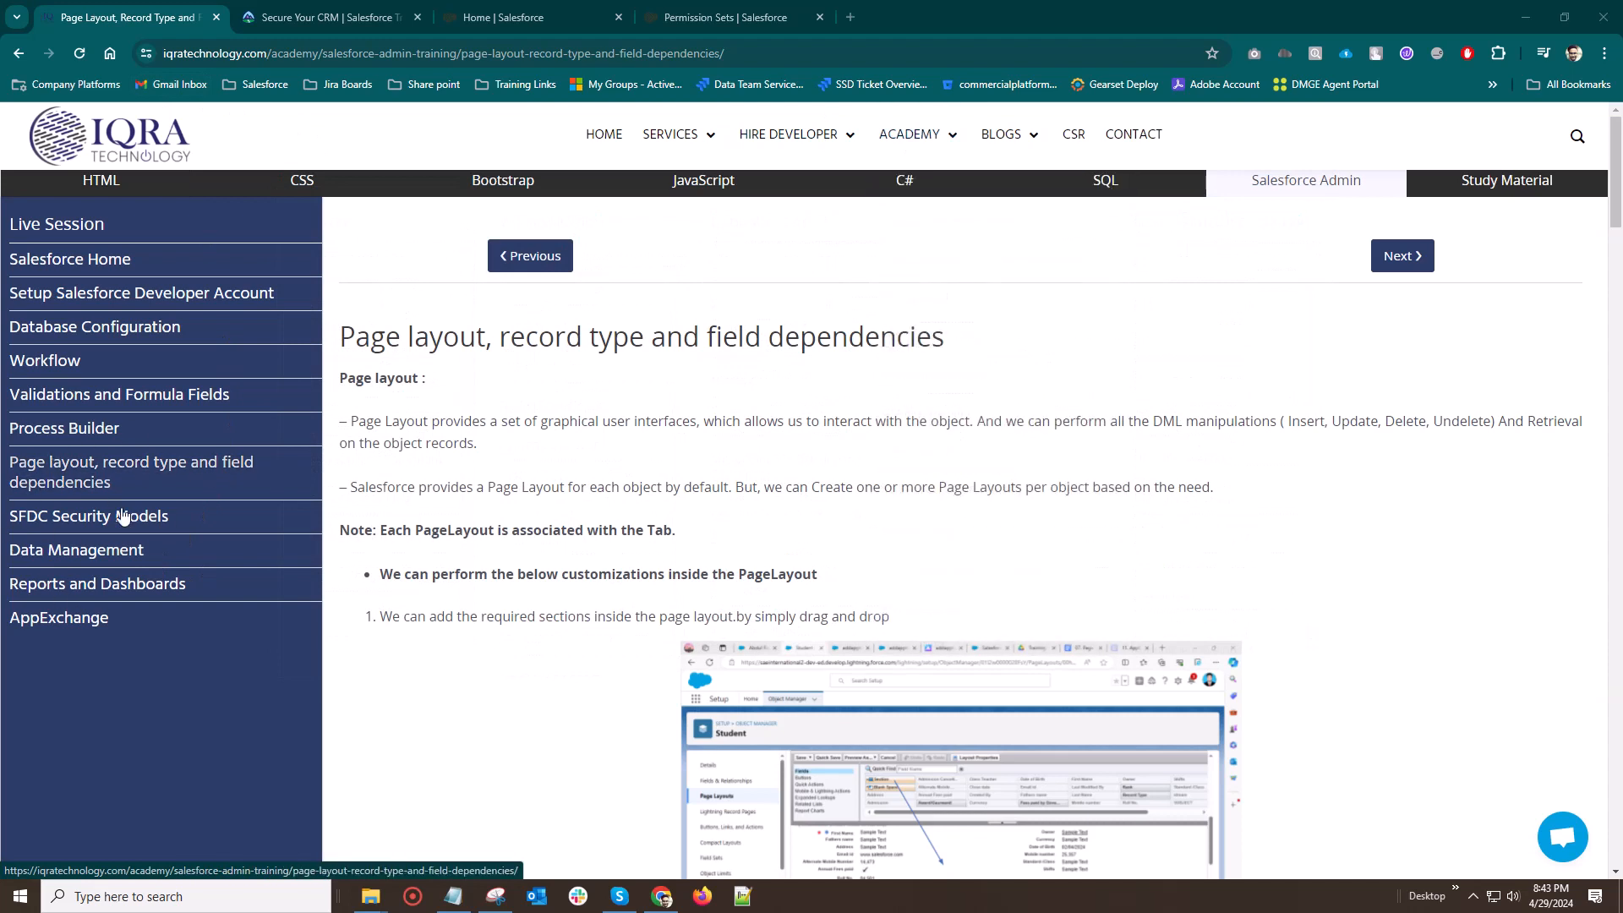
click(65, 480)
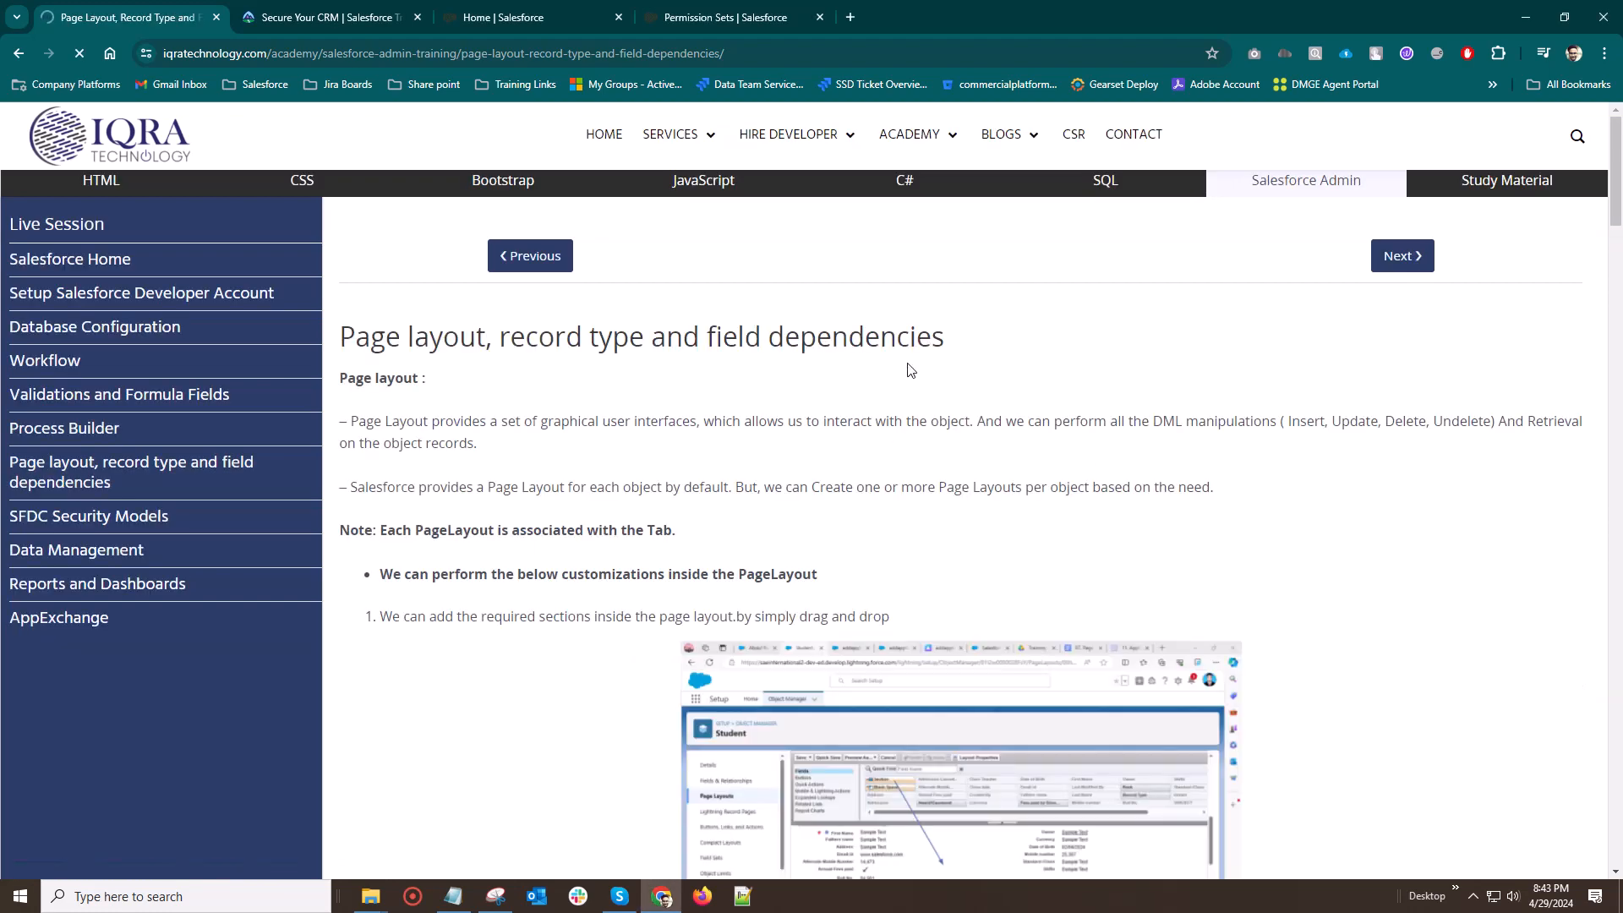
scroll(949, 578, down, 3)
scroll(953, 558, up, 3)
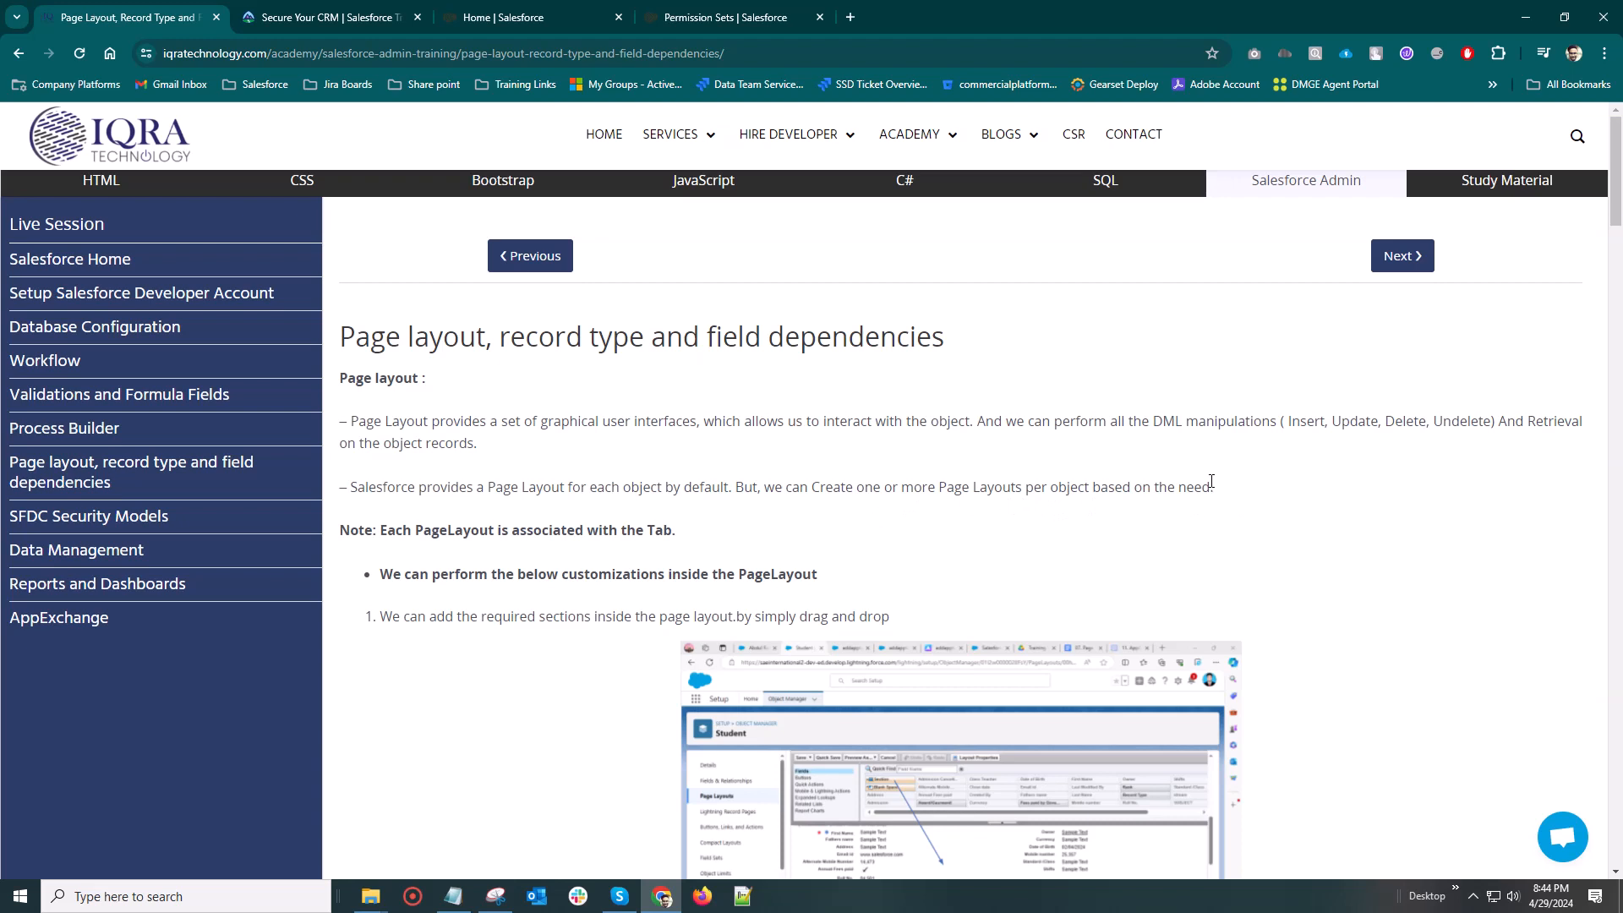
scroll(652, 428, down, 3)
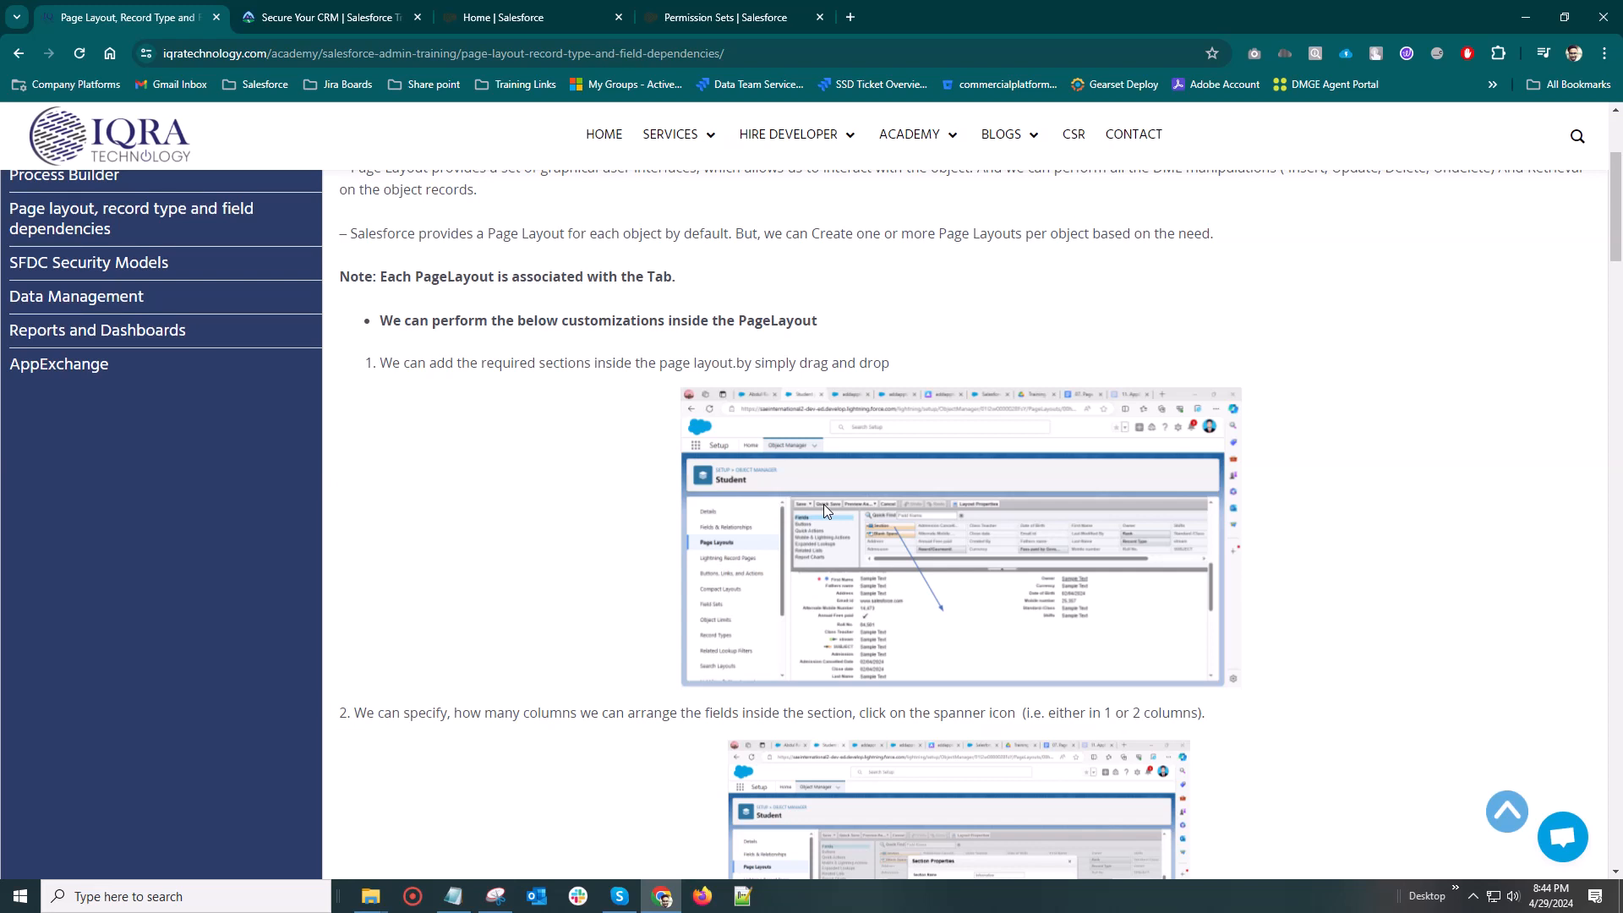
scroll(823, 504, down, 2)
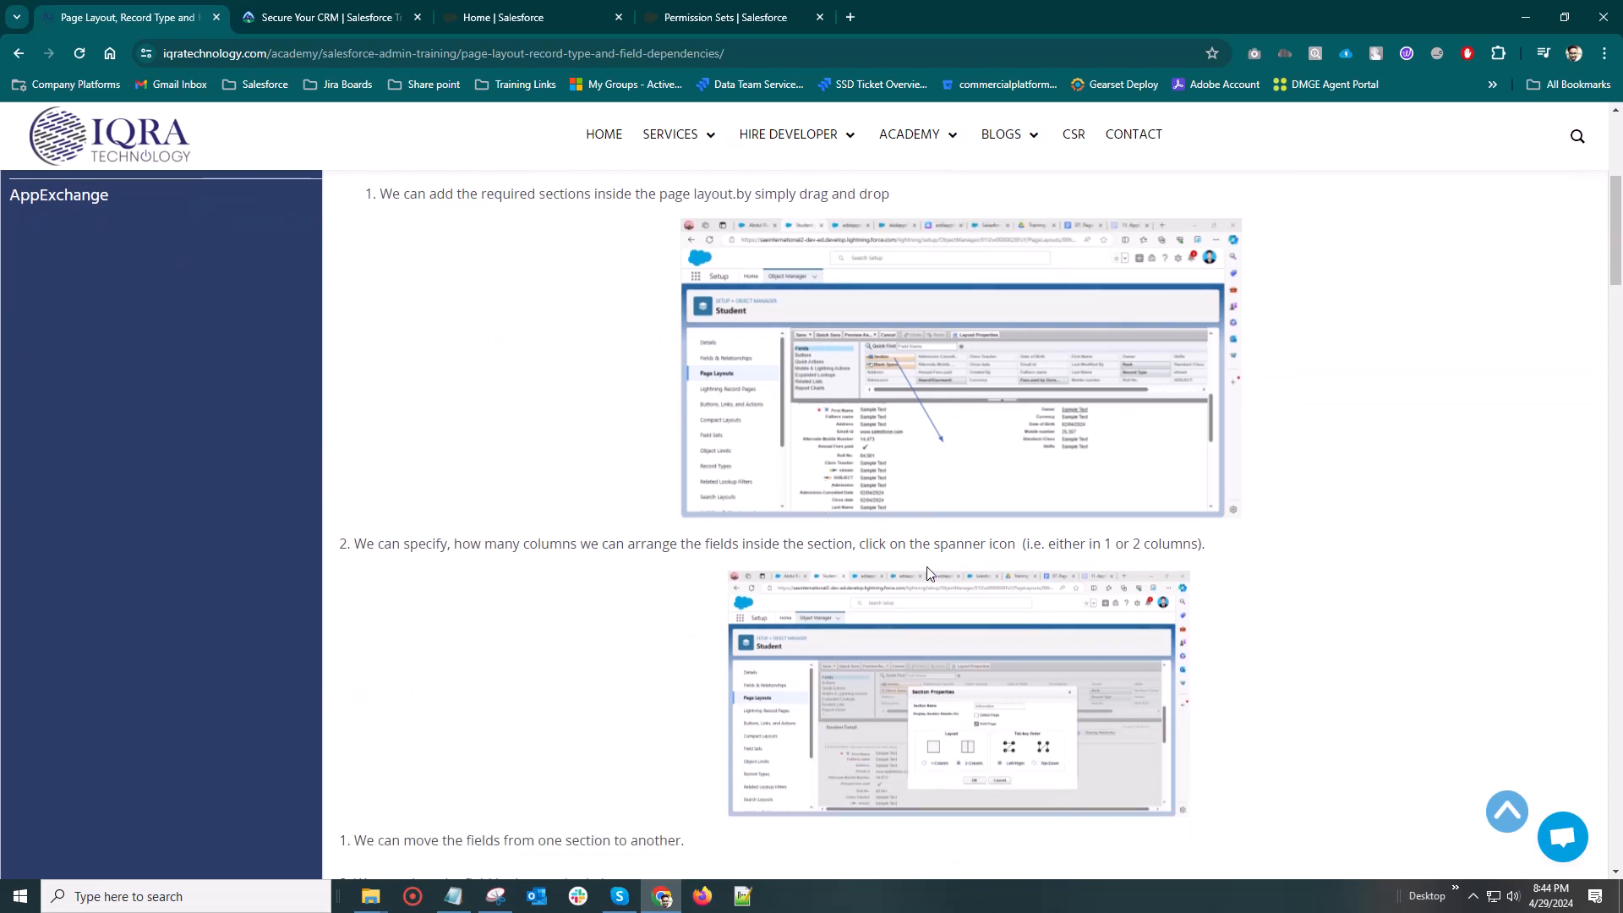
scroll(927, 573, up, 3)
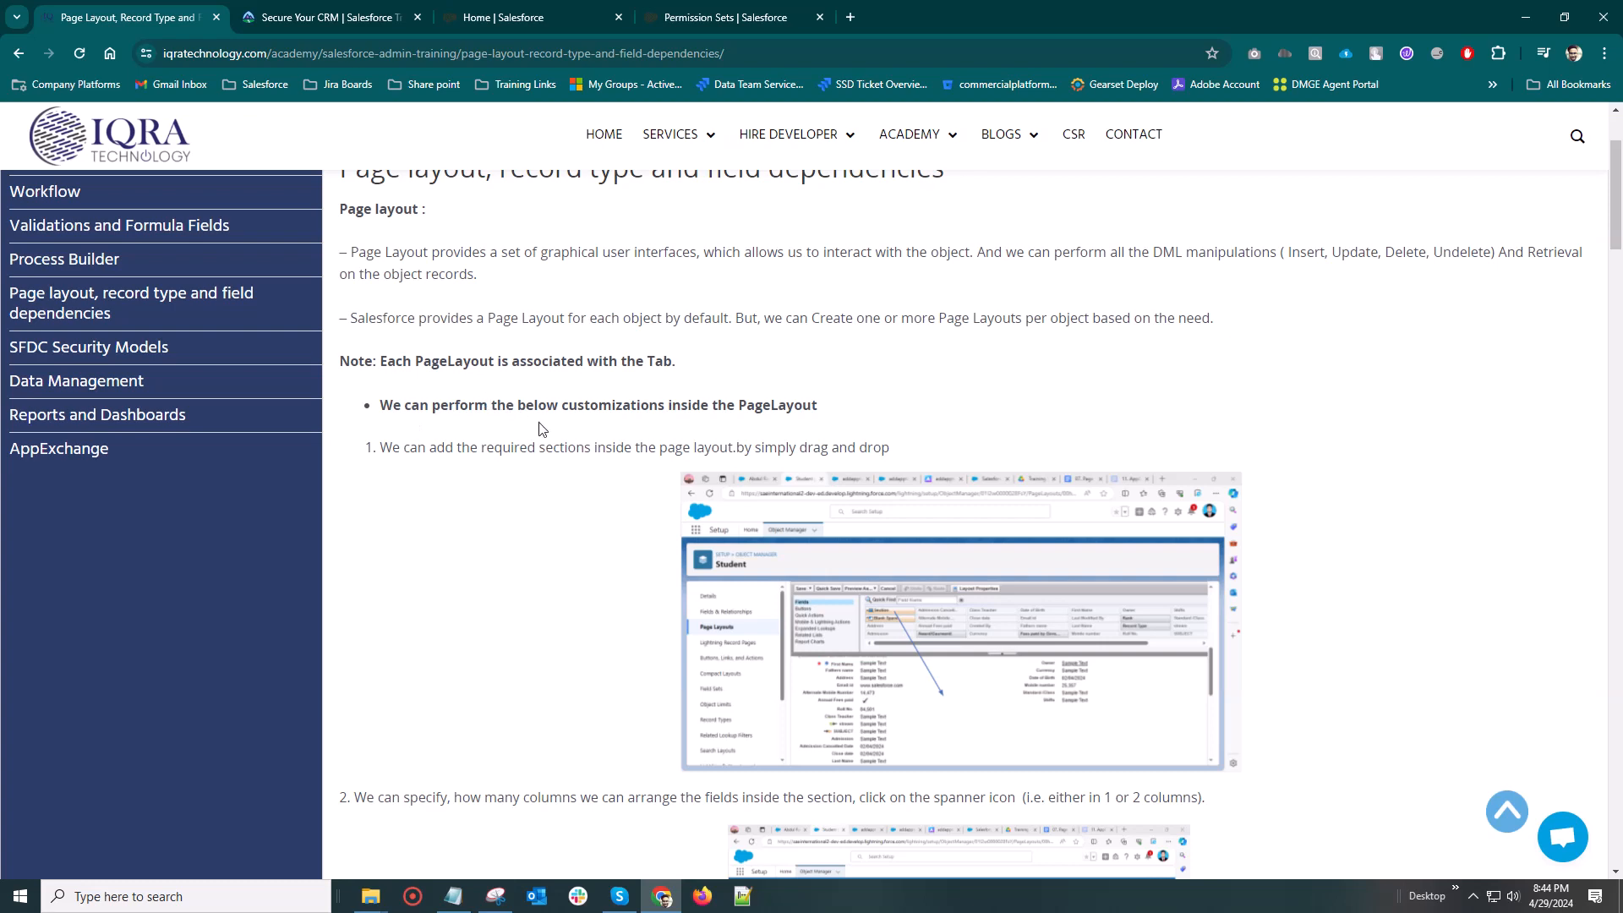
scroll(801, 412, up, 2)
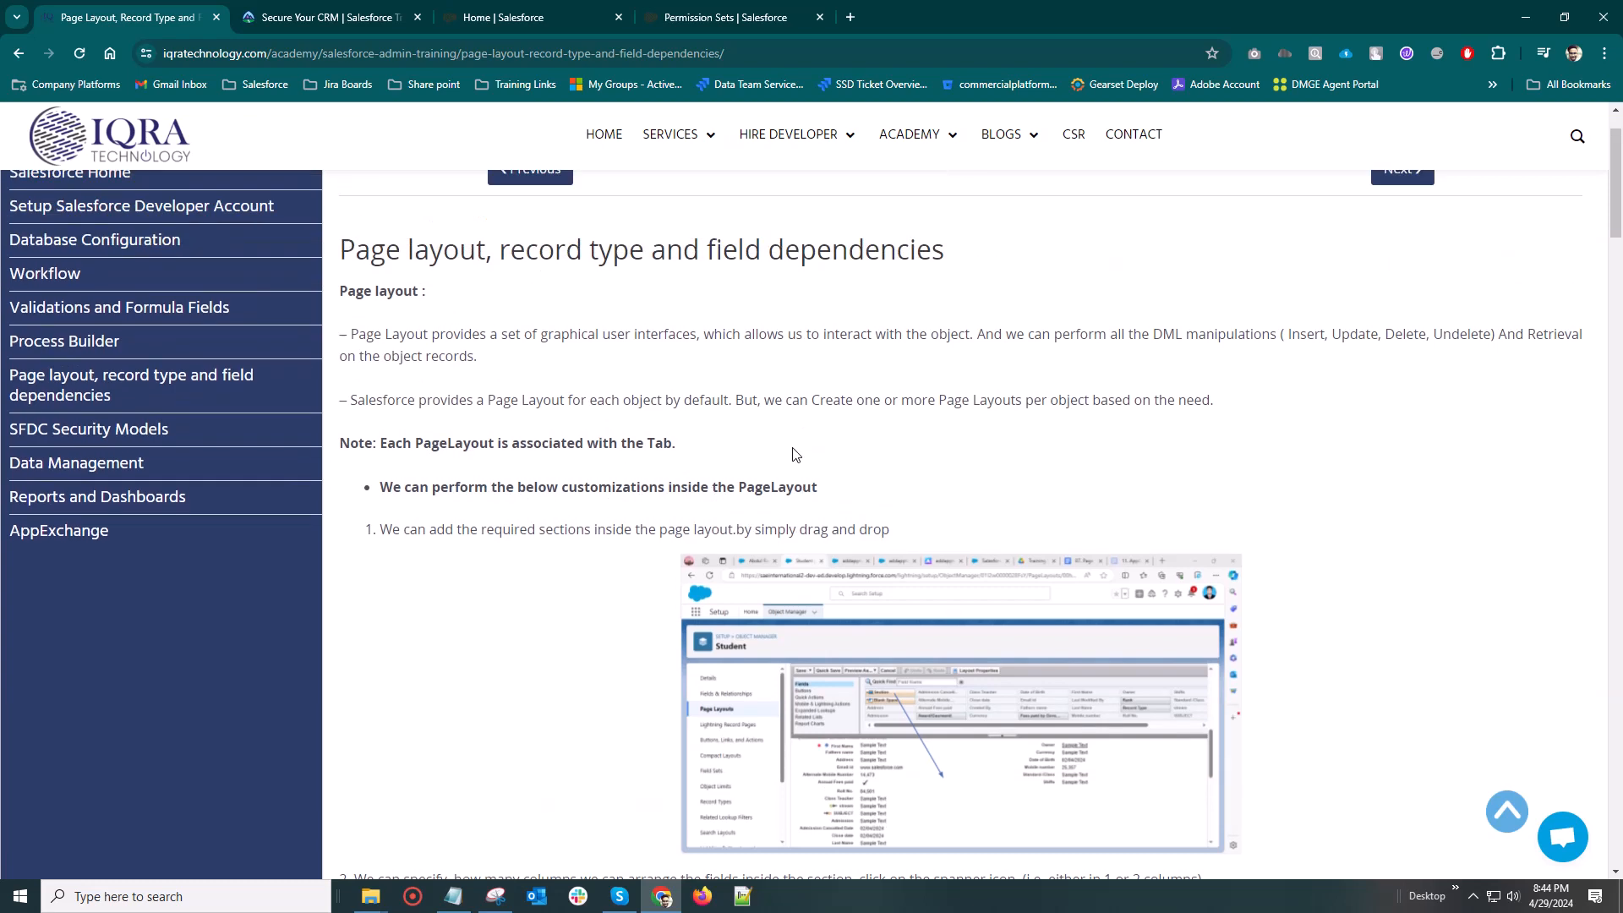
Switch to Salesforce and open the details of the opportunity Contact Name Update gfghg
click(494, 17)
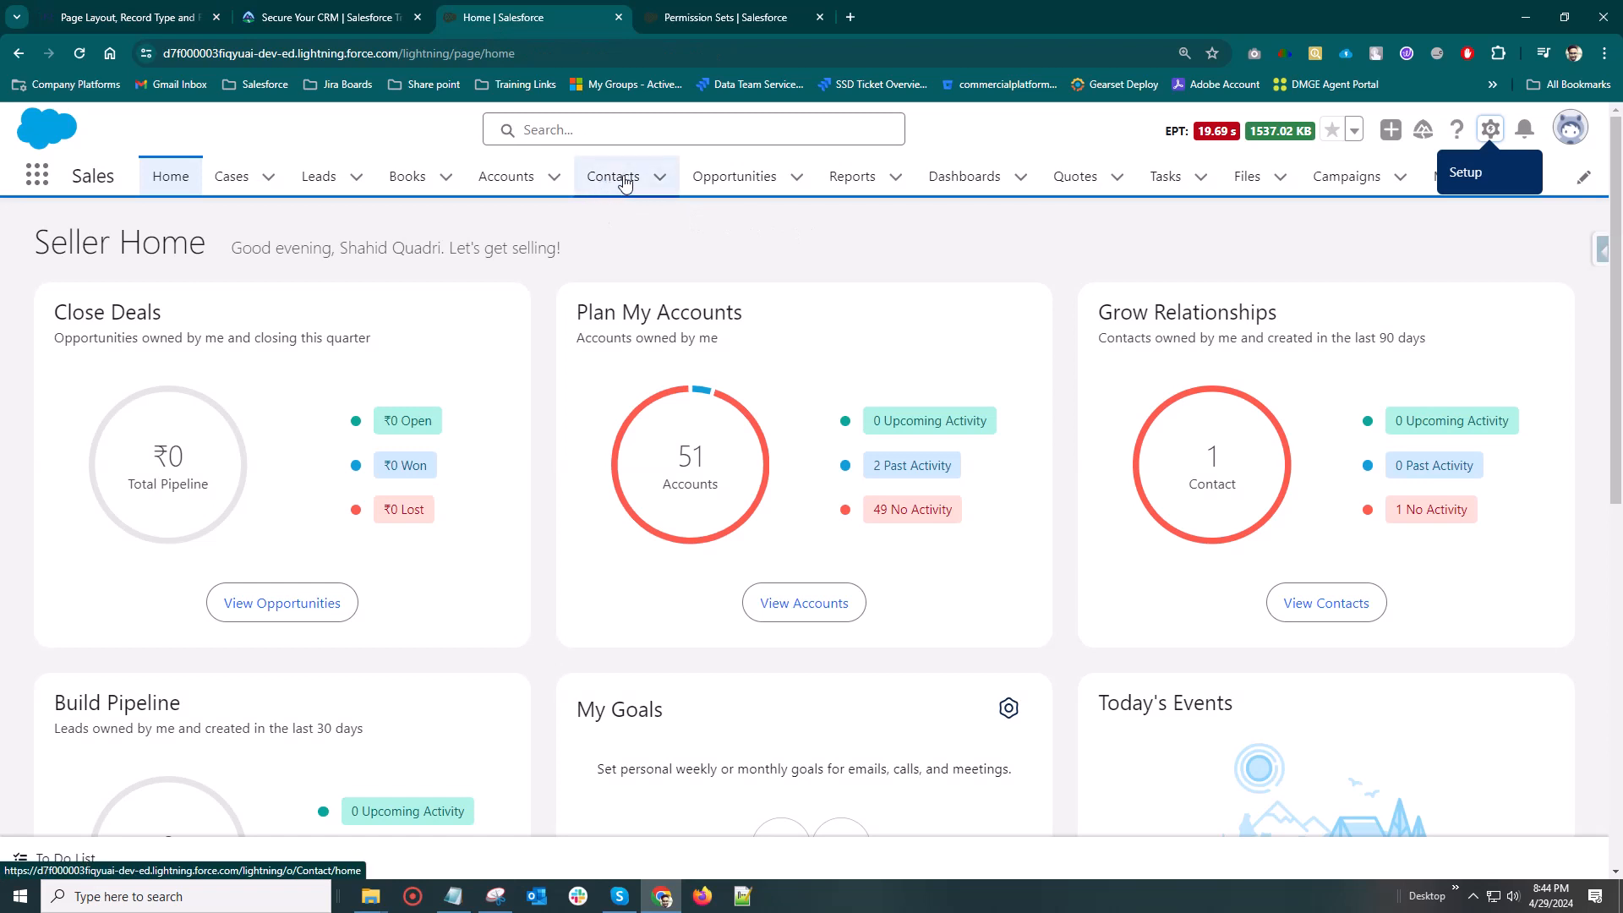
click(744, 179)
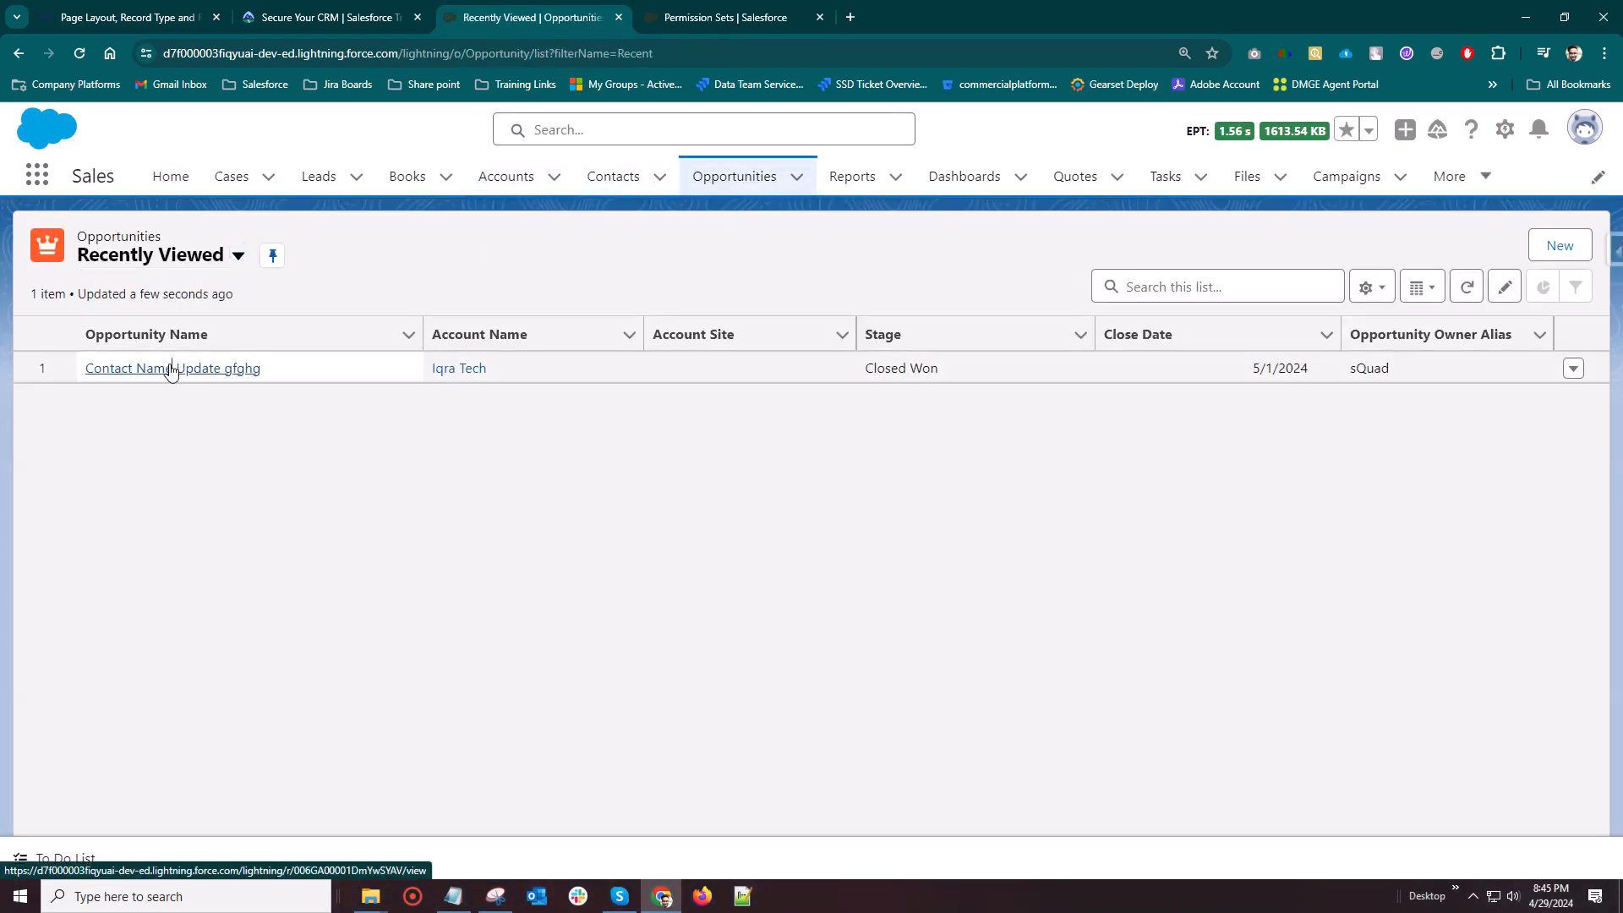
click(171, 365)
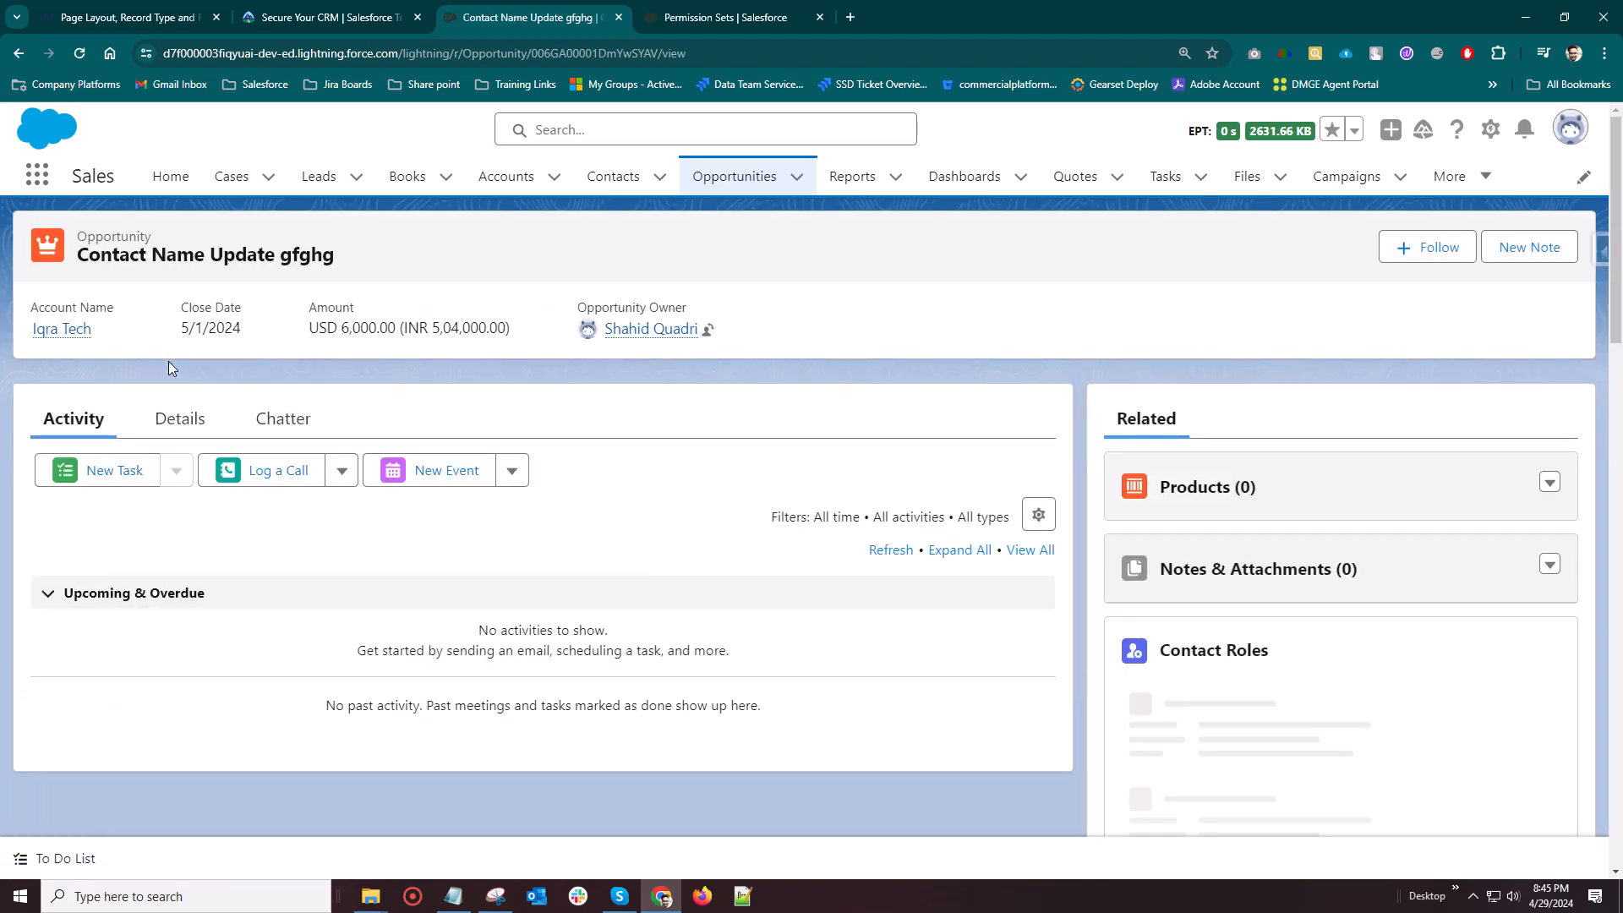
click(182, 493)
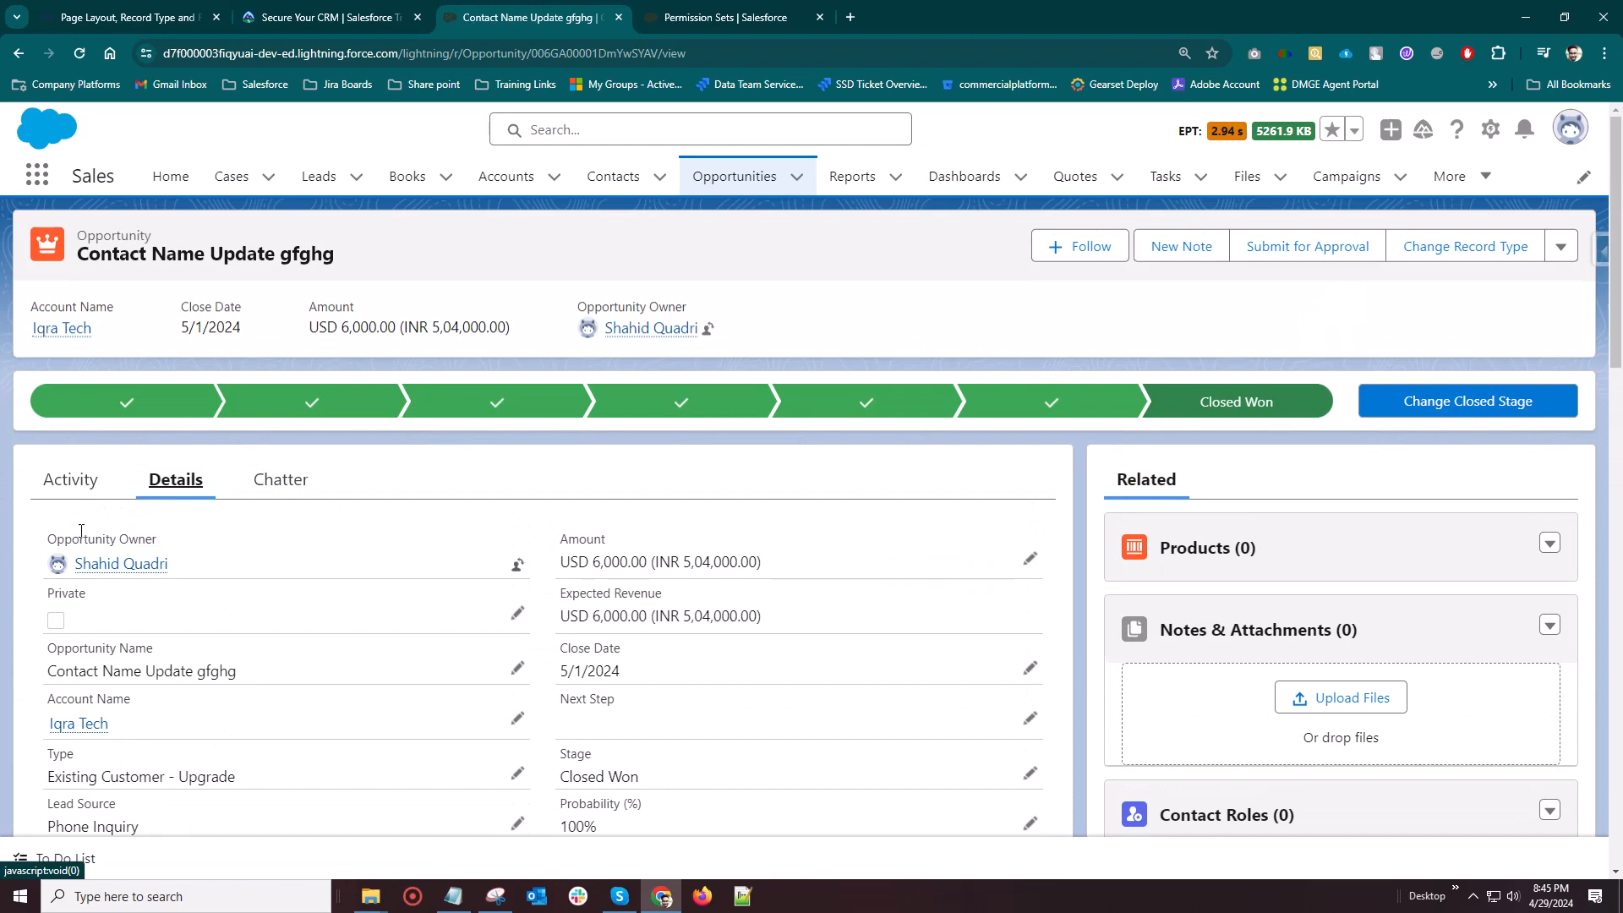
Examine how the fields and related lists are arranged on the opportunity record
scroll(80, 531, down, 2)
scroll(317, 532, down, 6)
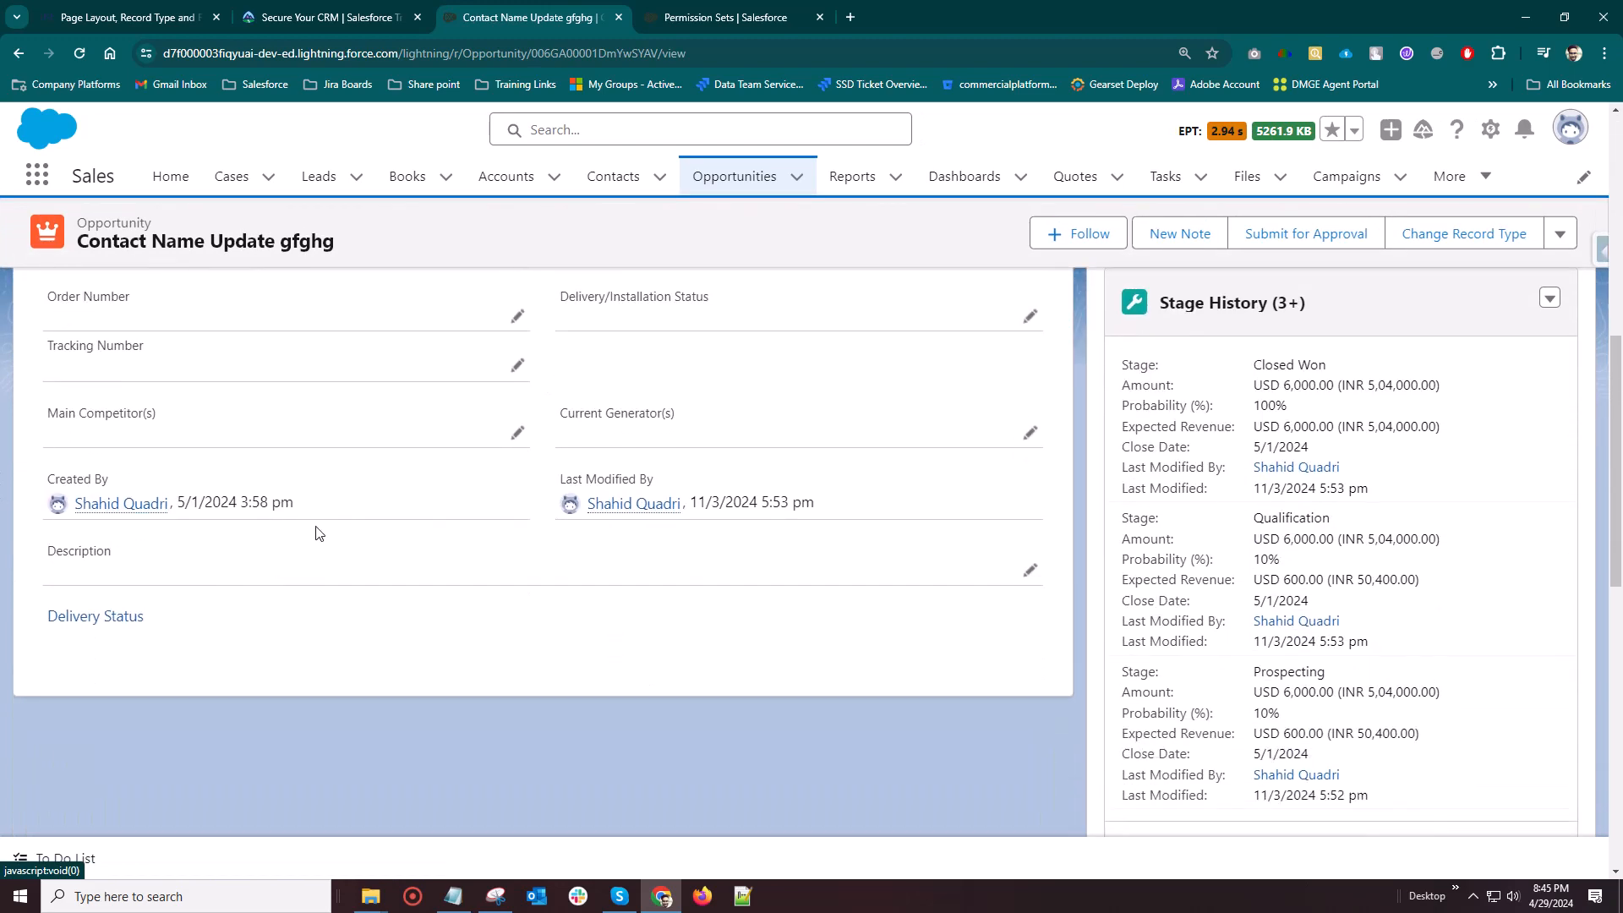
scroll(87, 543, down, 2)
scroll(257, 413, up, 4)
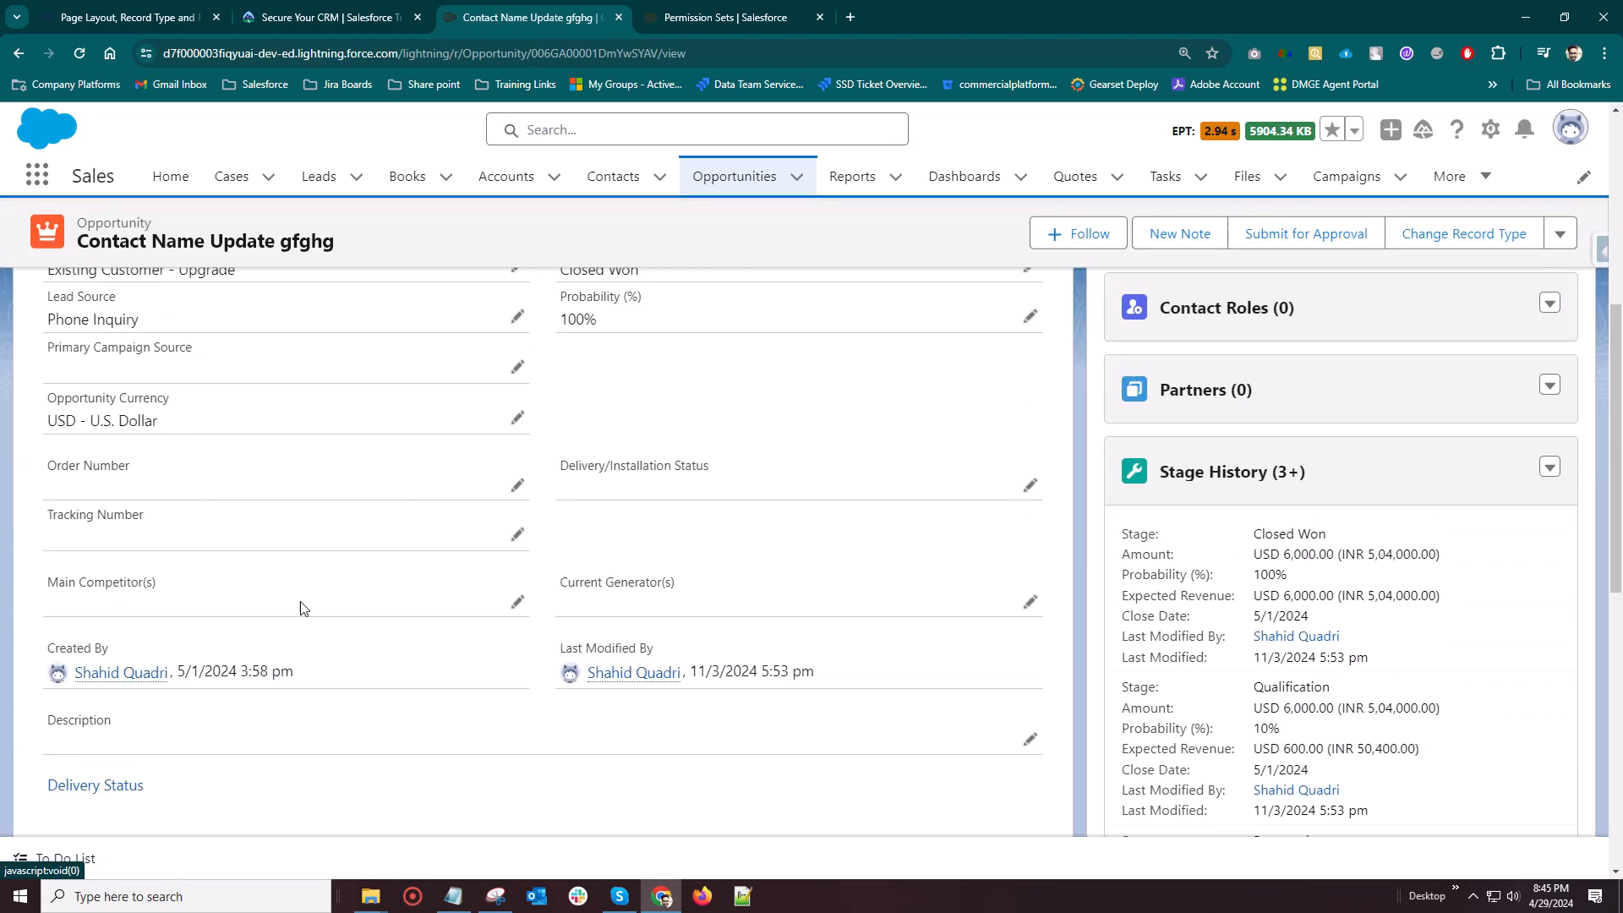
scroll(322, 513, up, 4)
scroll(290, 452, down, 3)
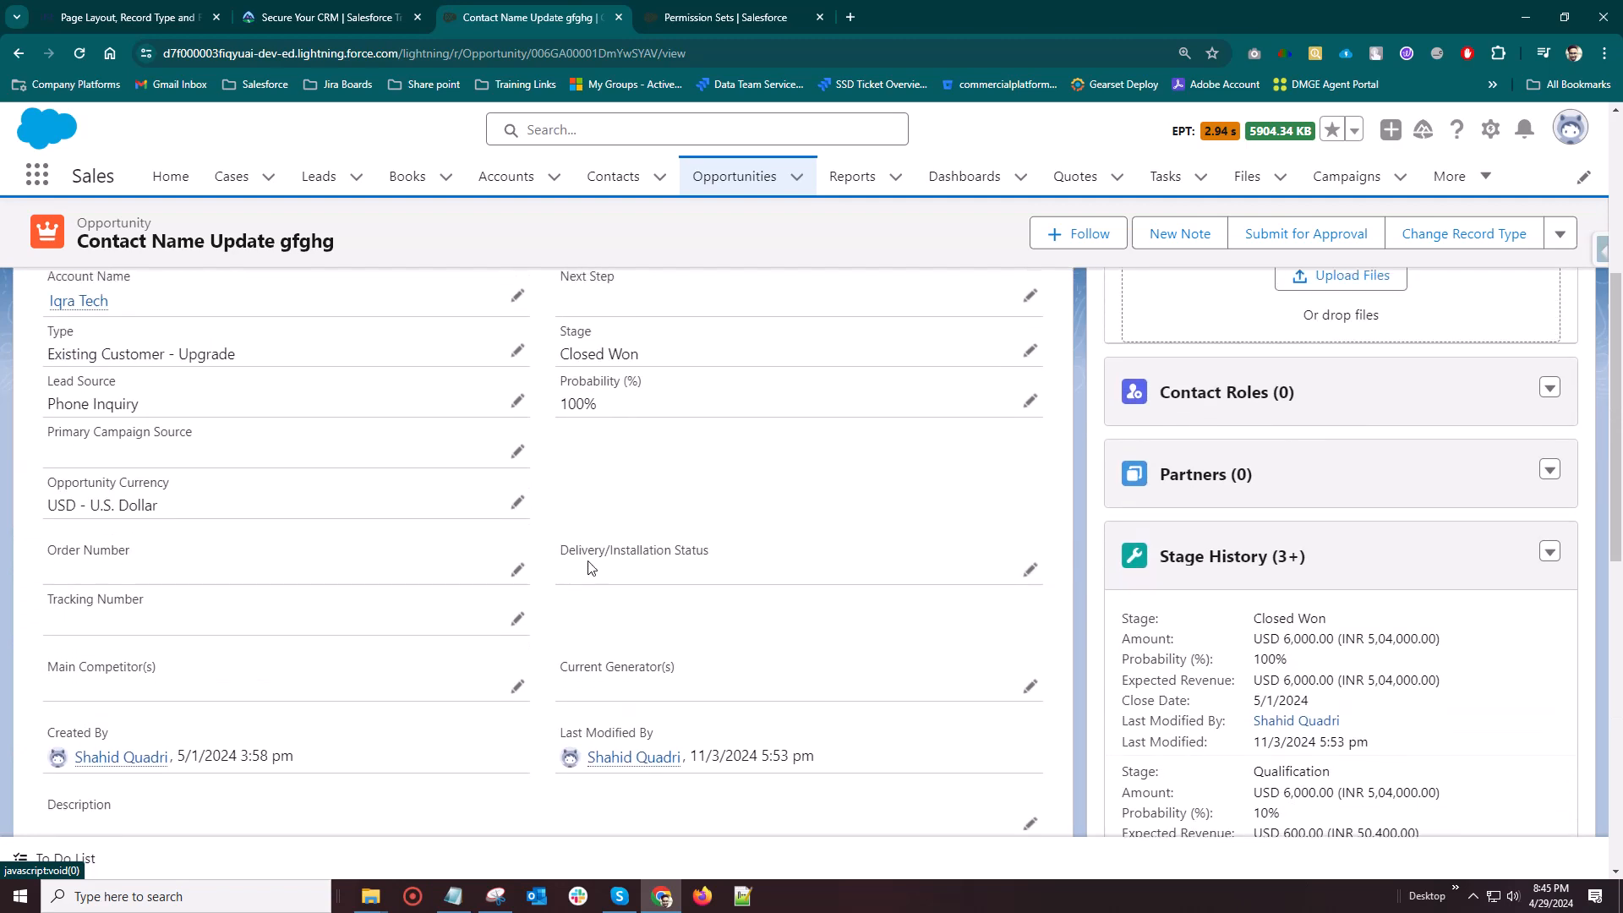
scroll(589, 567, up, 5)
scroll(577, 547, down, 2)
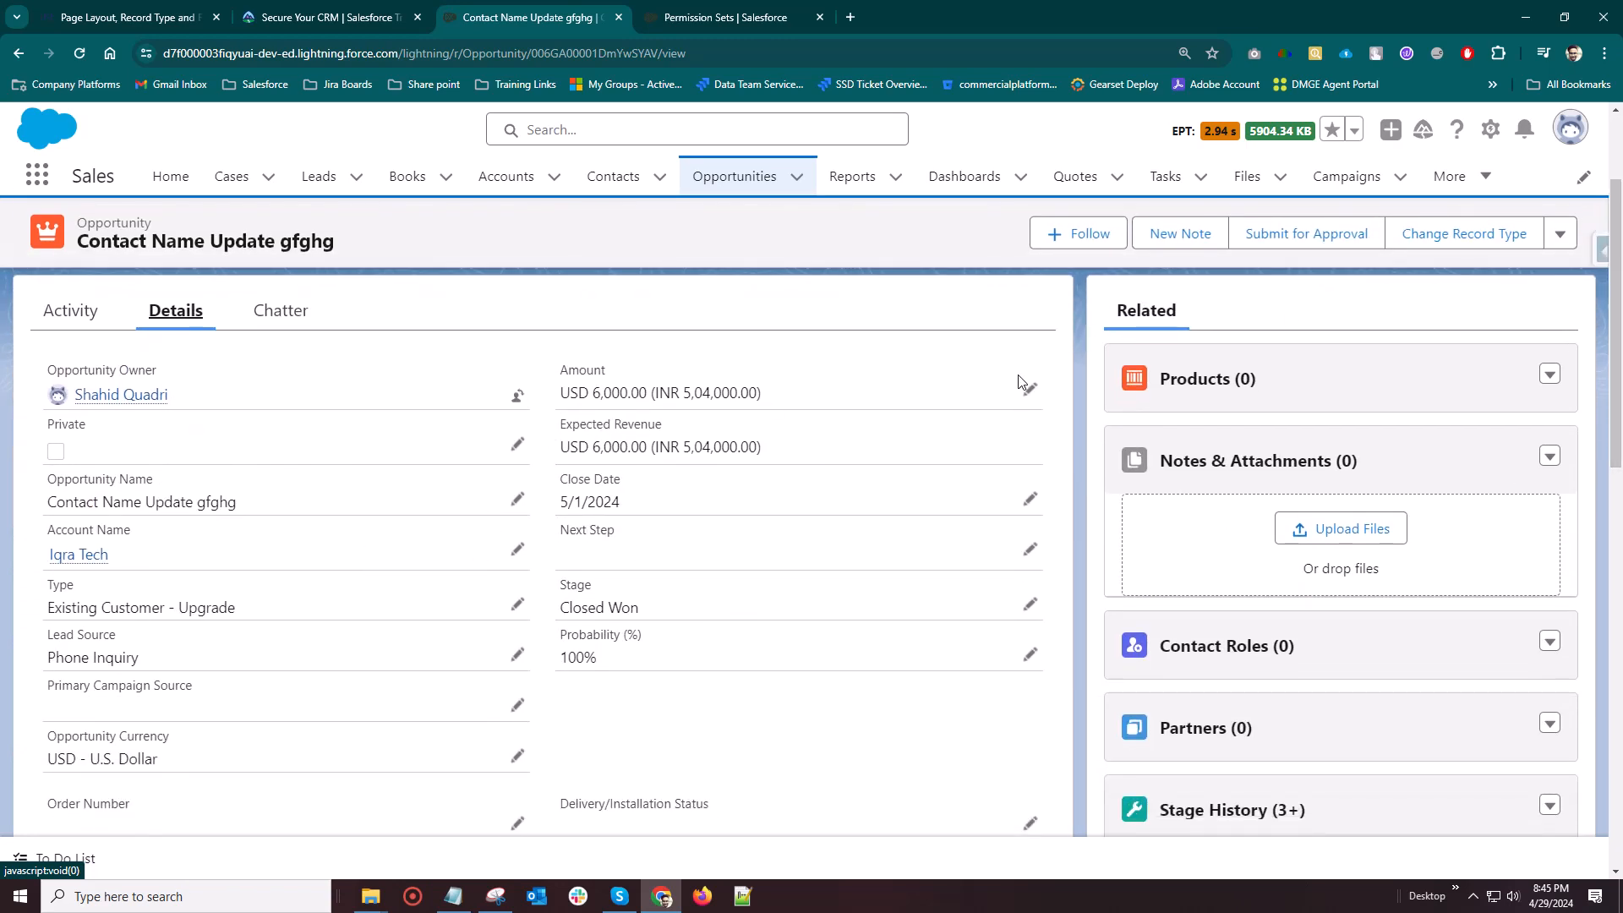
Open the Opportunity object's setup and bring up its Opportunity Layout page layout for editing
click(1490, 129)
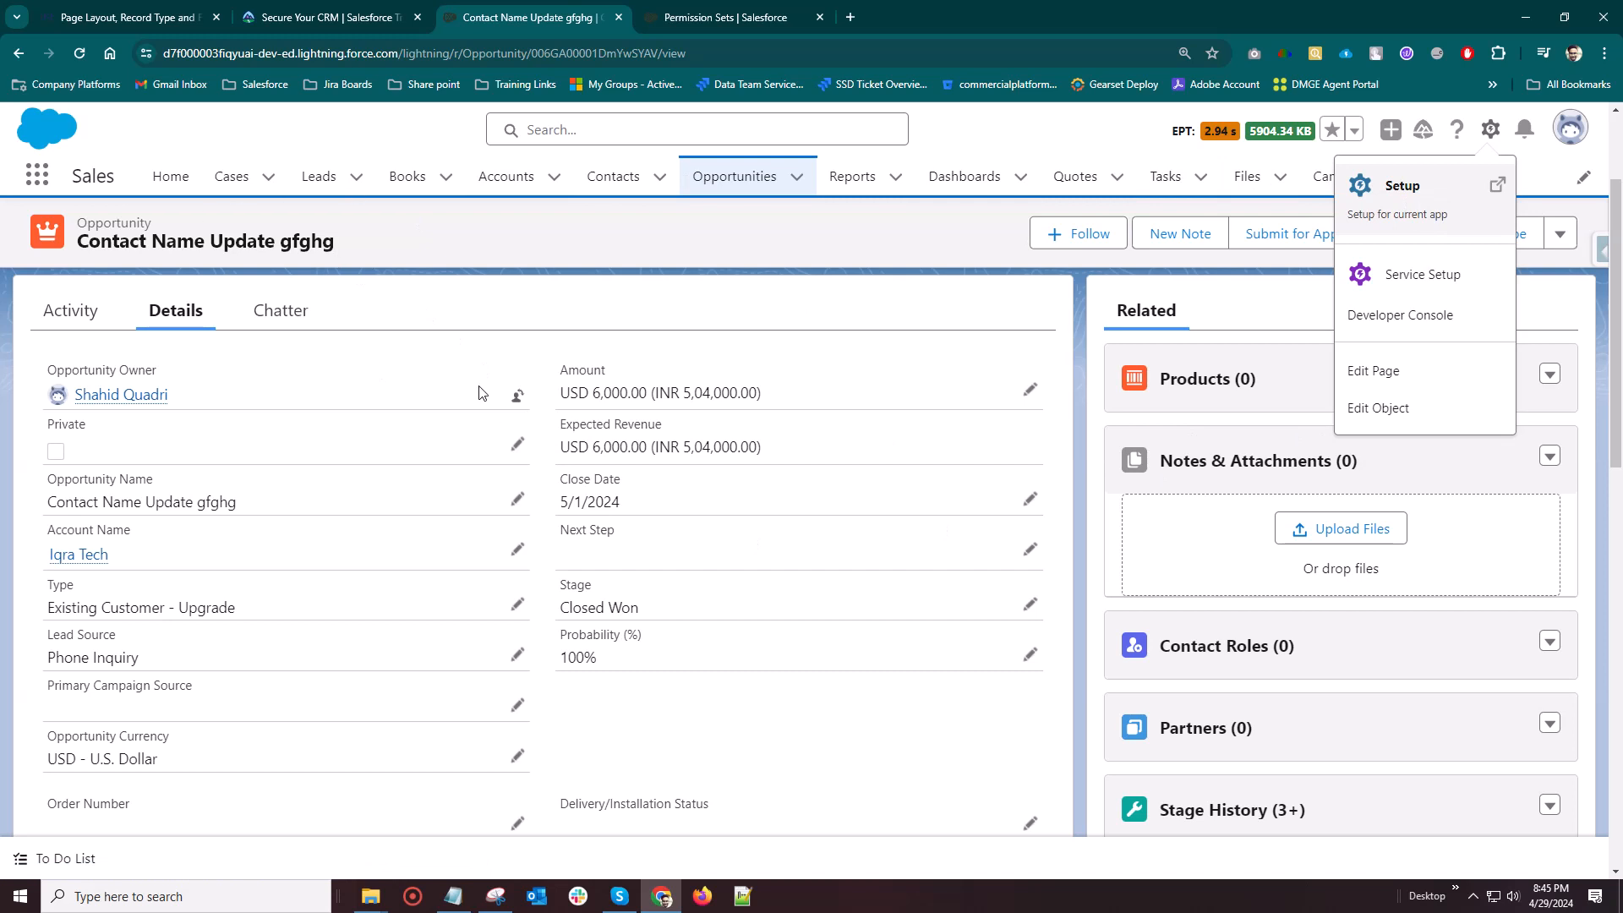
click(1071, 120)
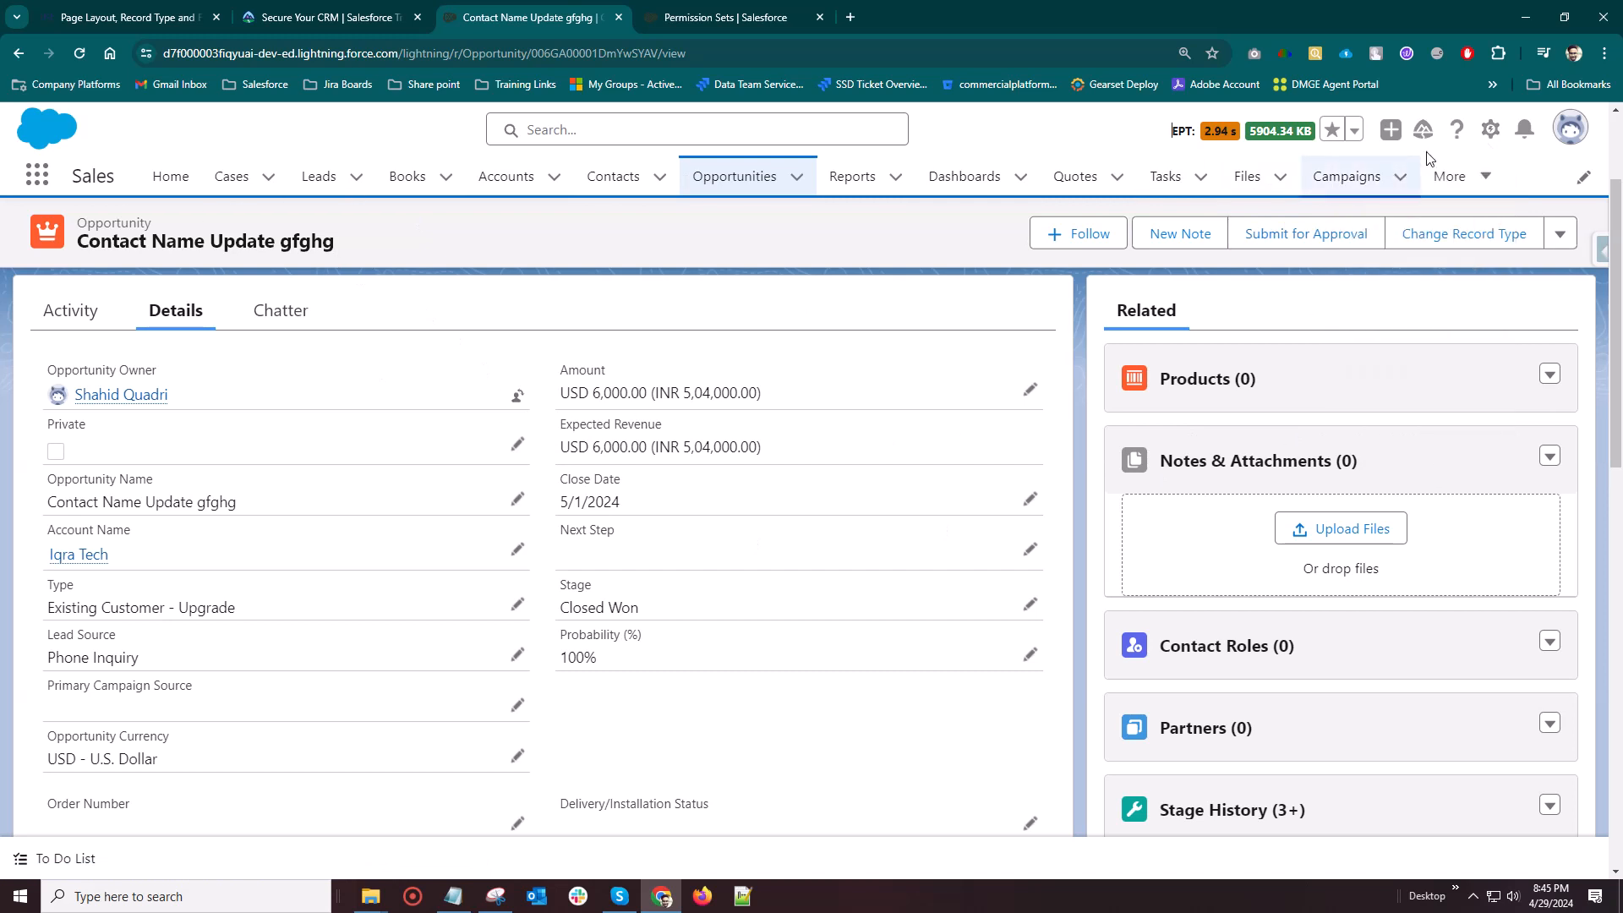
click(1490, 128)
click(1386, 407)
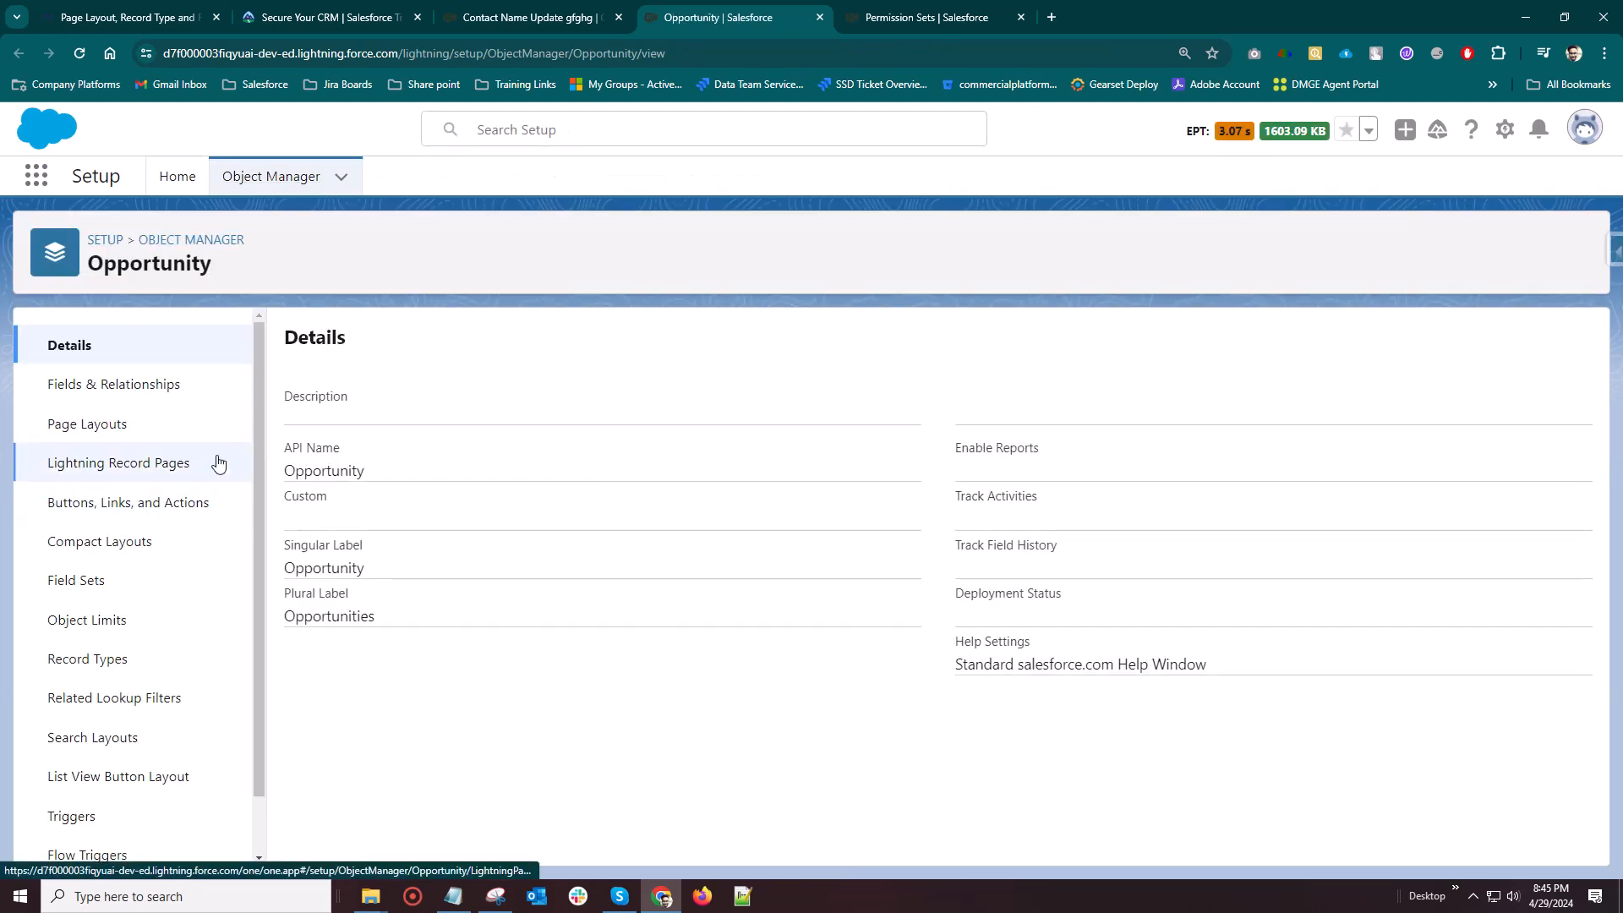
click(69, 426)
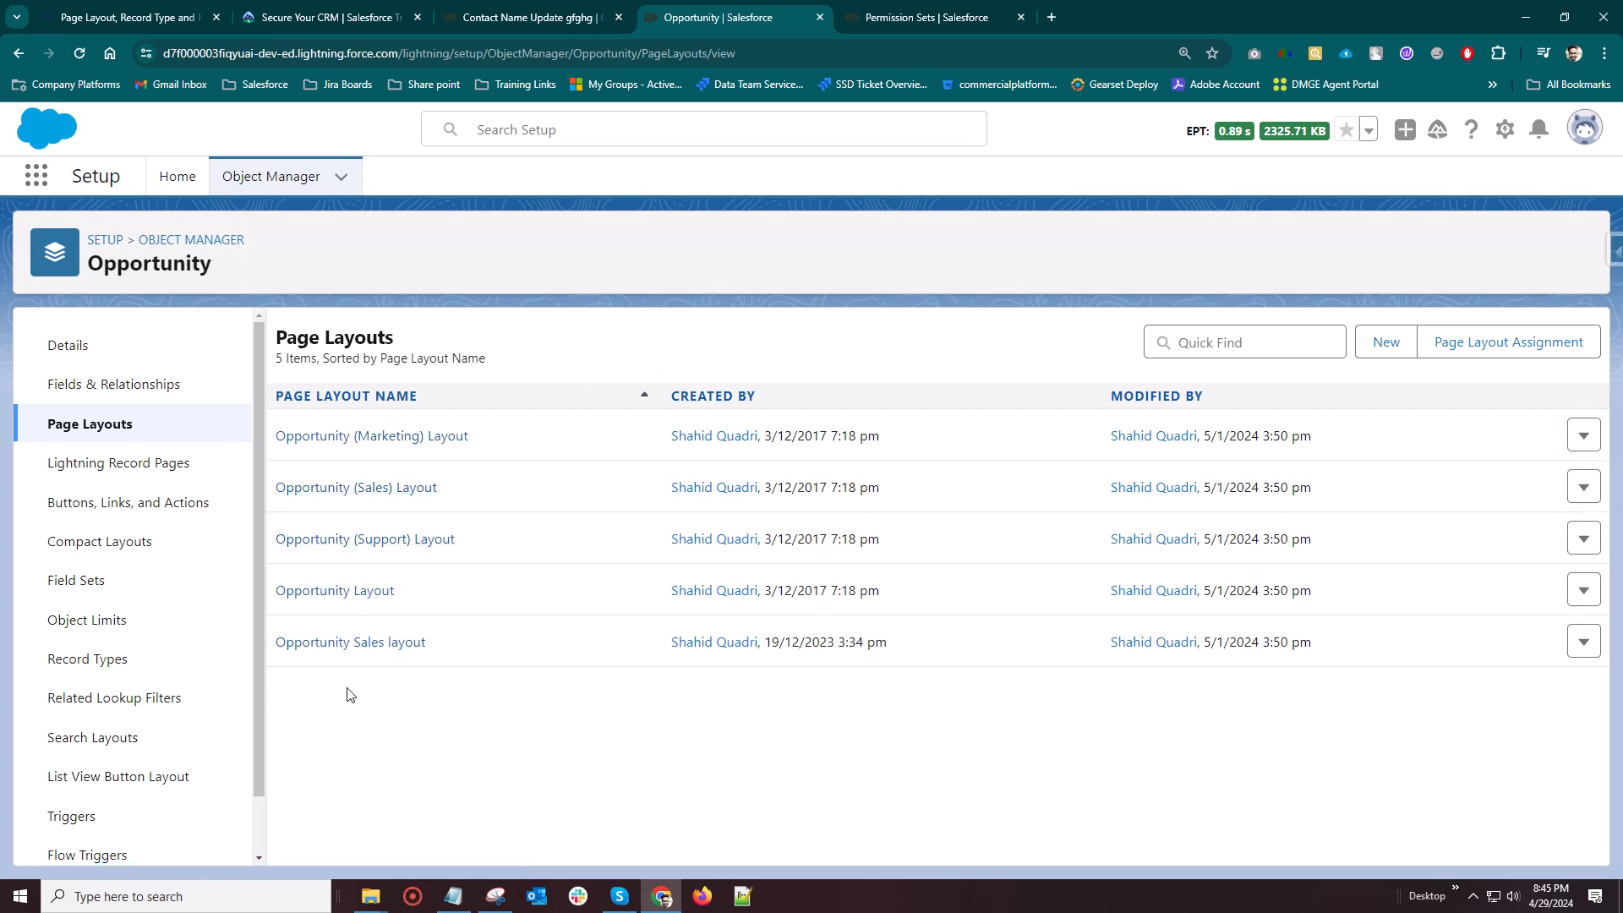
click(336, 596)
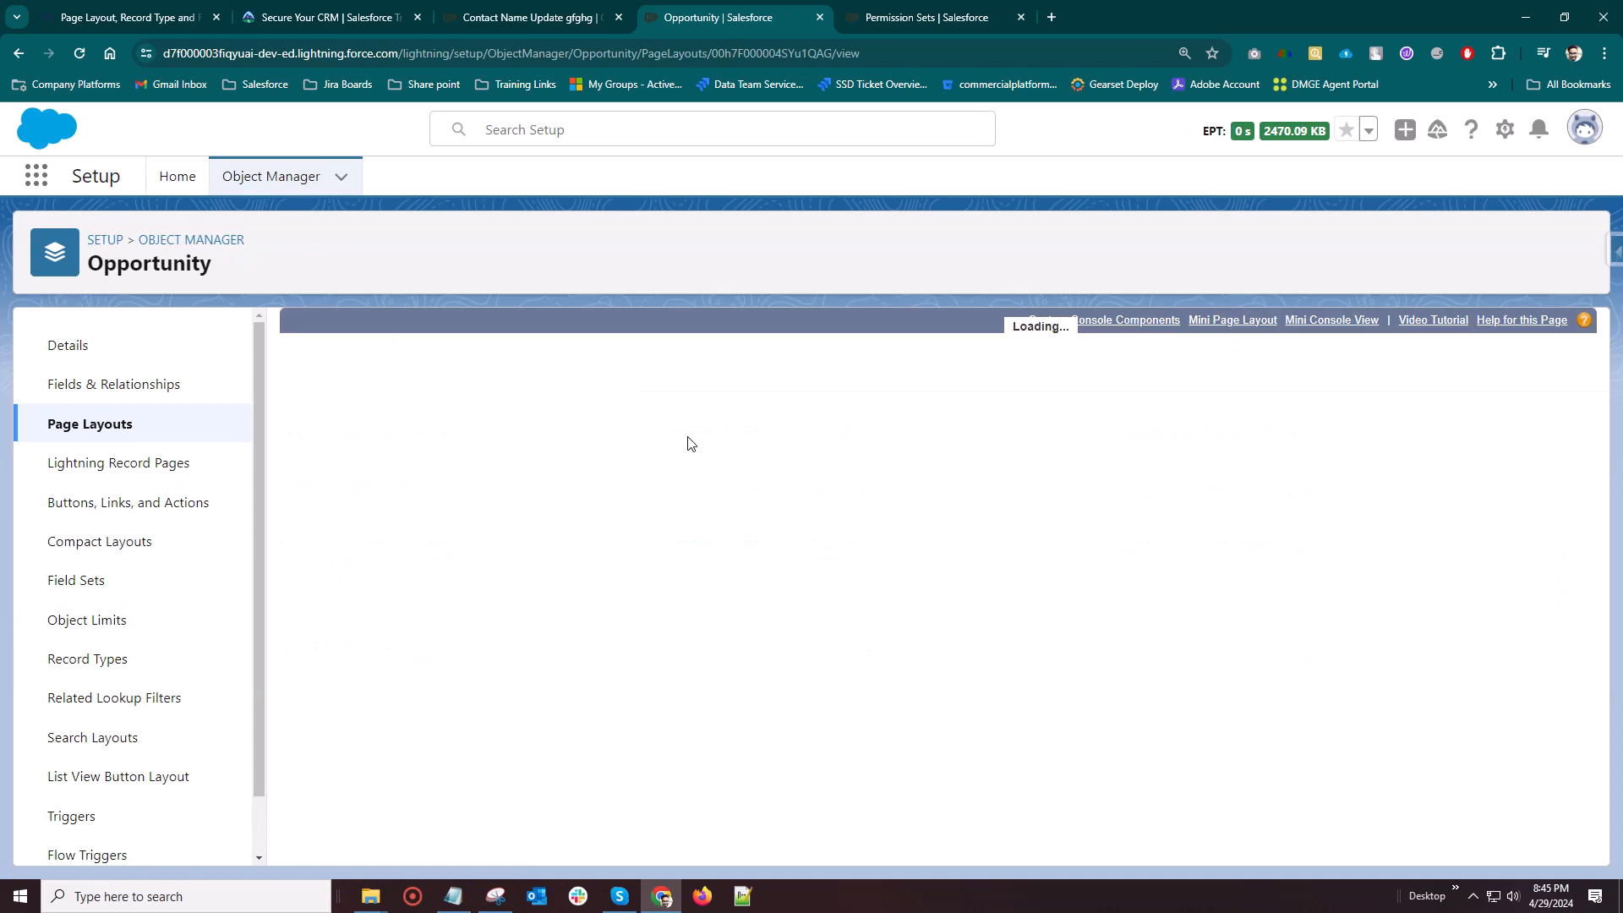
Examine the actions, buttons, sections and fields in the Opportunity Layout editor
scroll(735, 496, down, 5)
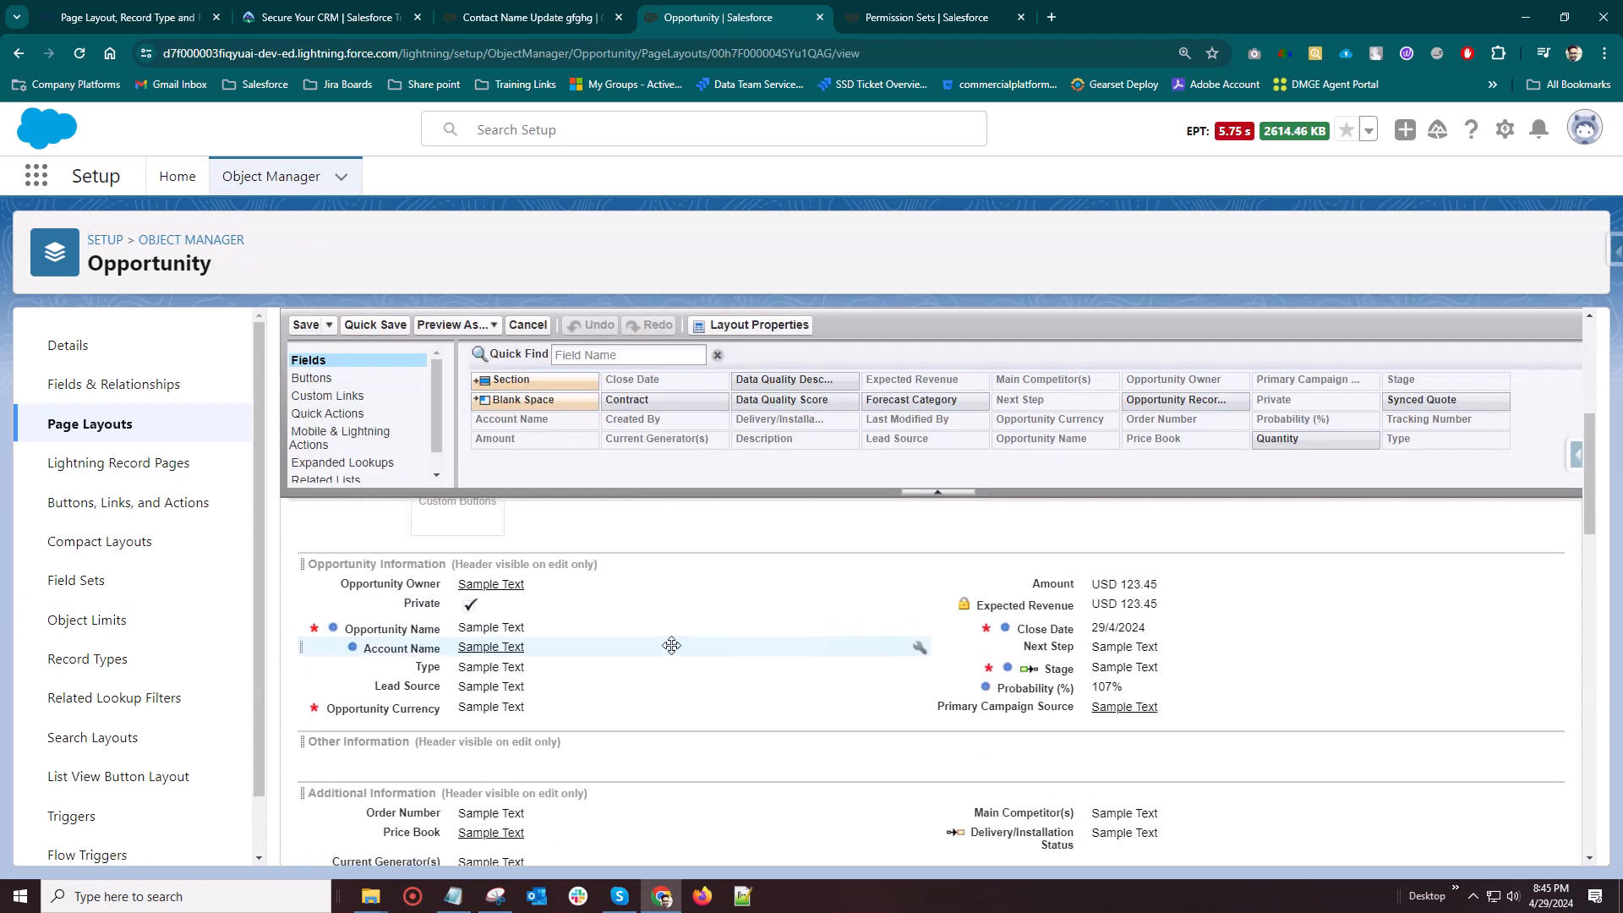
scroll(1152, 645, down, 3)
scroll(714, 687, up, 1)
scroll(714, 688, up, 4)
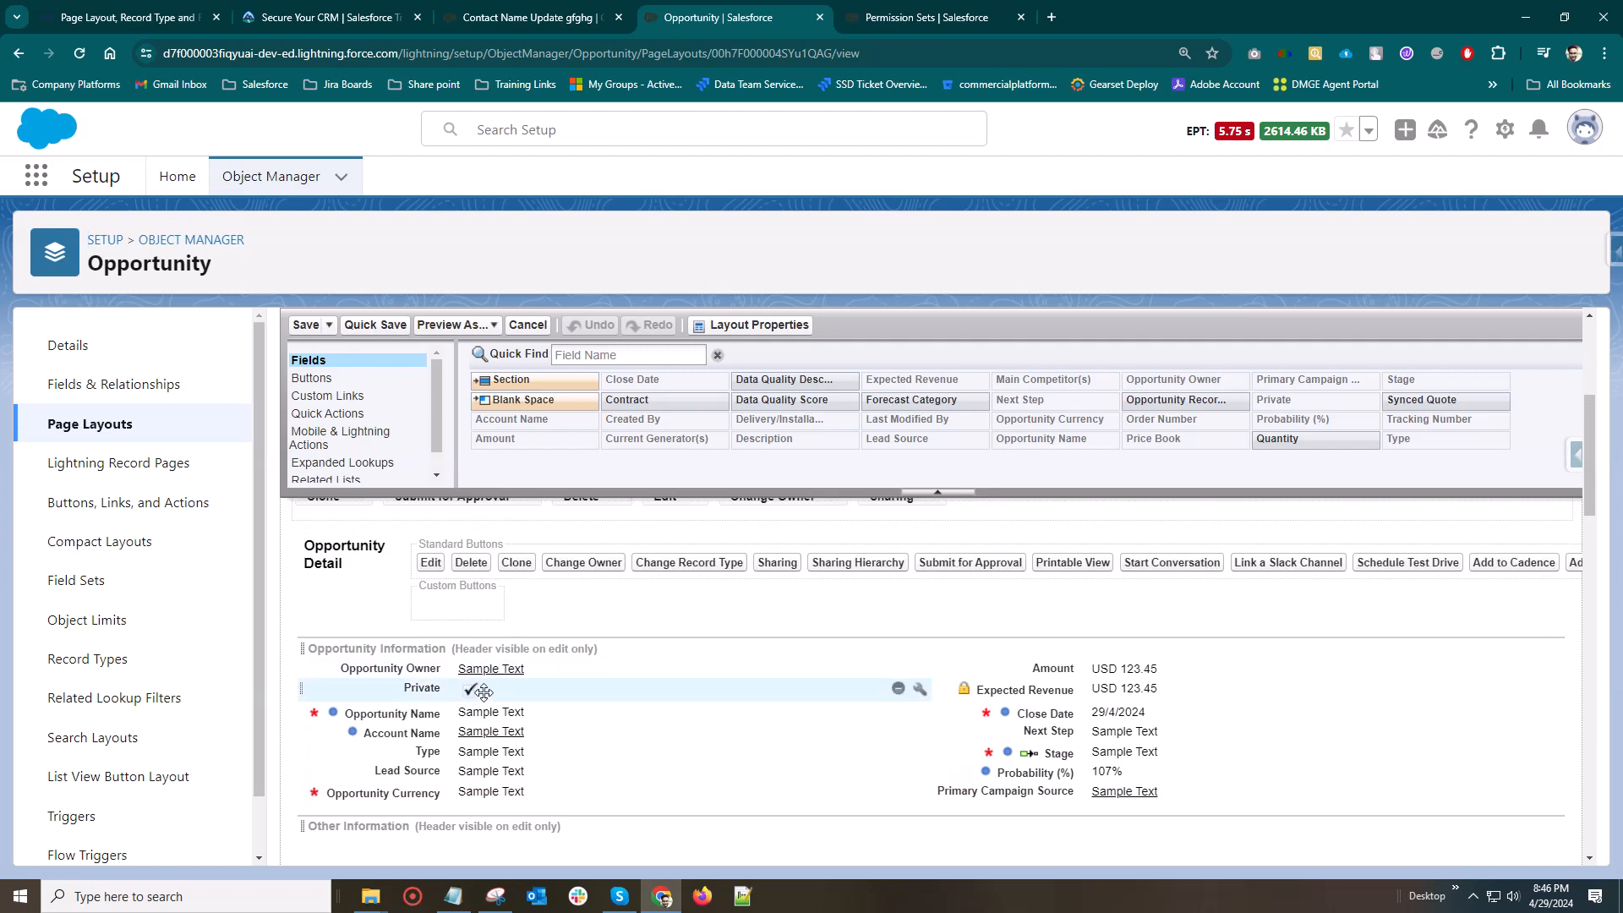
scroll(608, 693, up, 2)
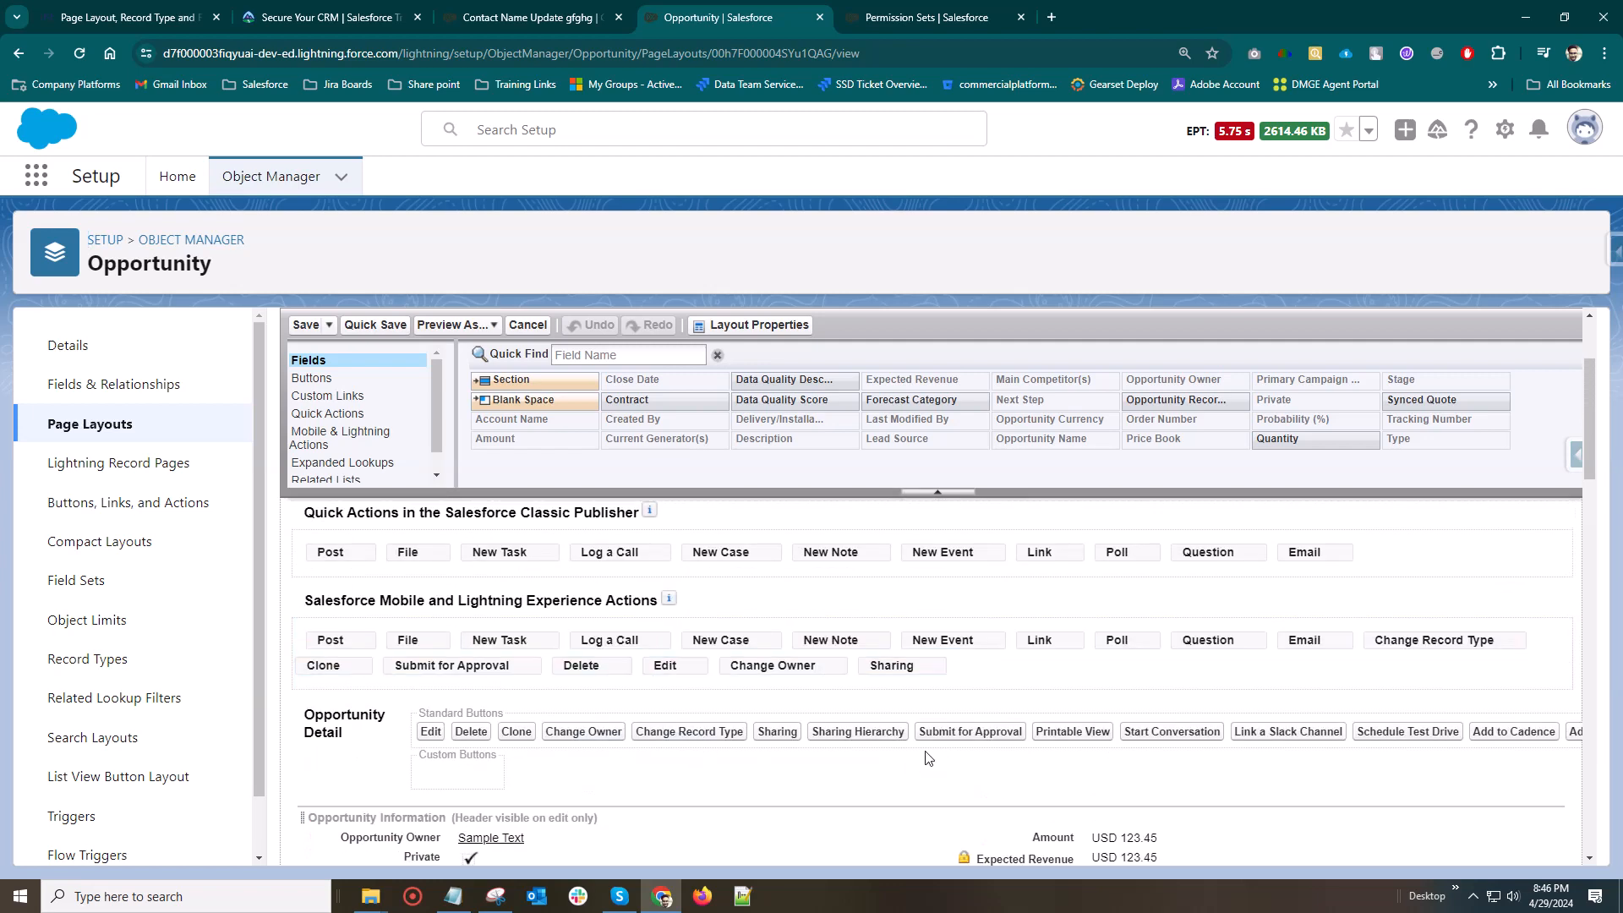
scroll(852, 627, up, 1)
scroll(852, 627, up, 2)
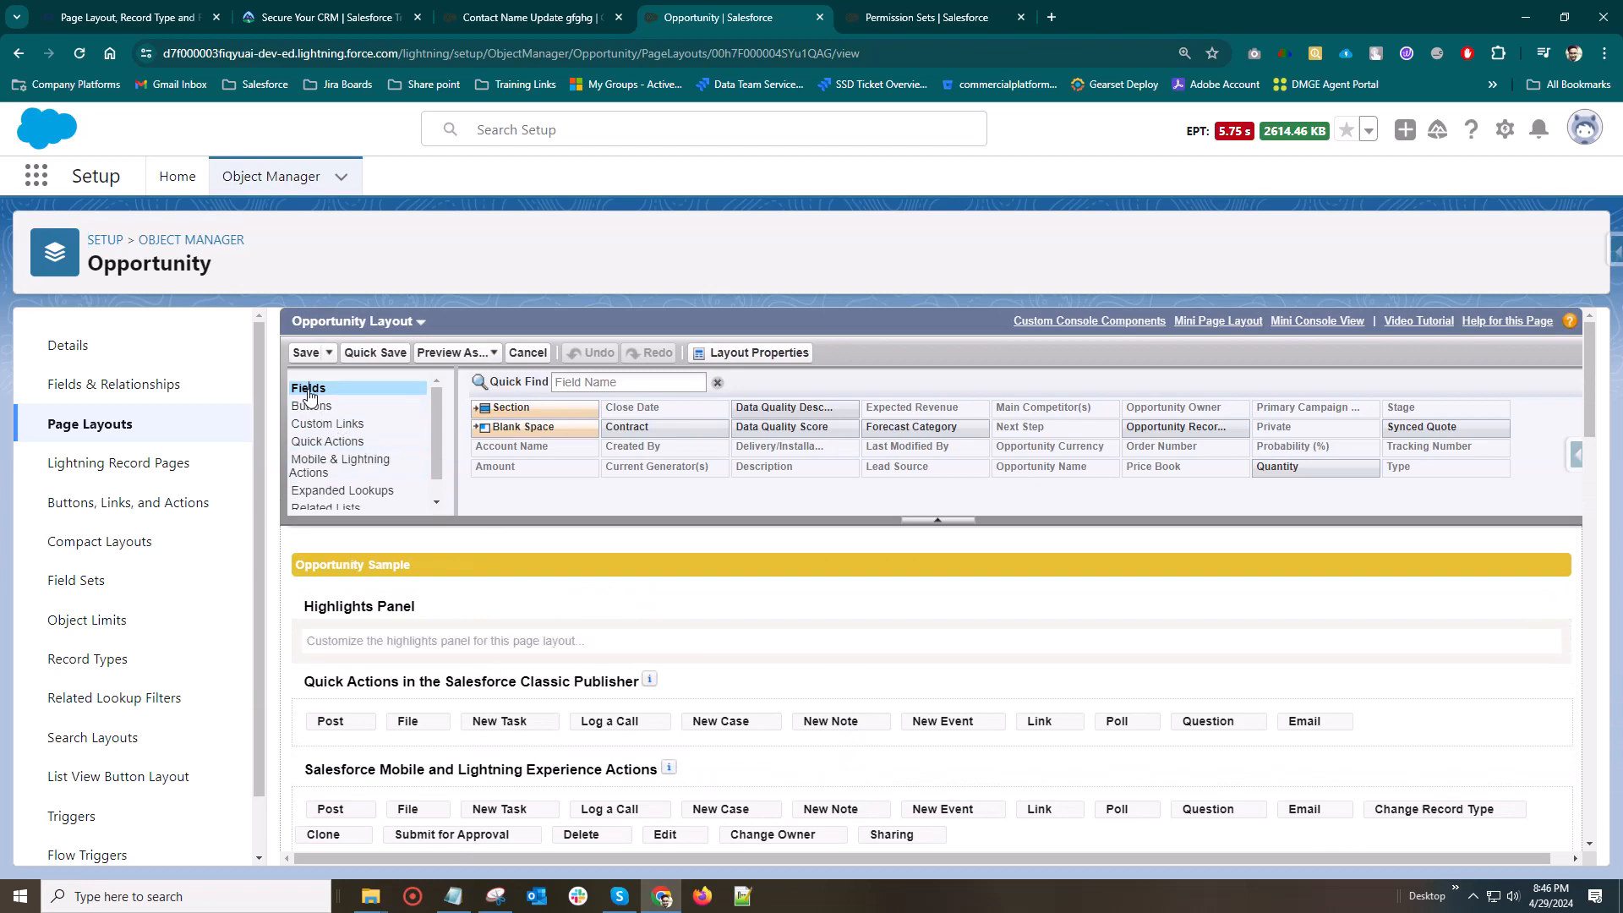
Move the Tracking Number field to the second column of the Additional Information section, beneath Delivery/Installation Status
scroll(699, 446, down, 1)
scroll(645, 642, down, 5)
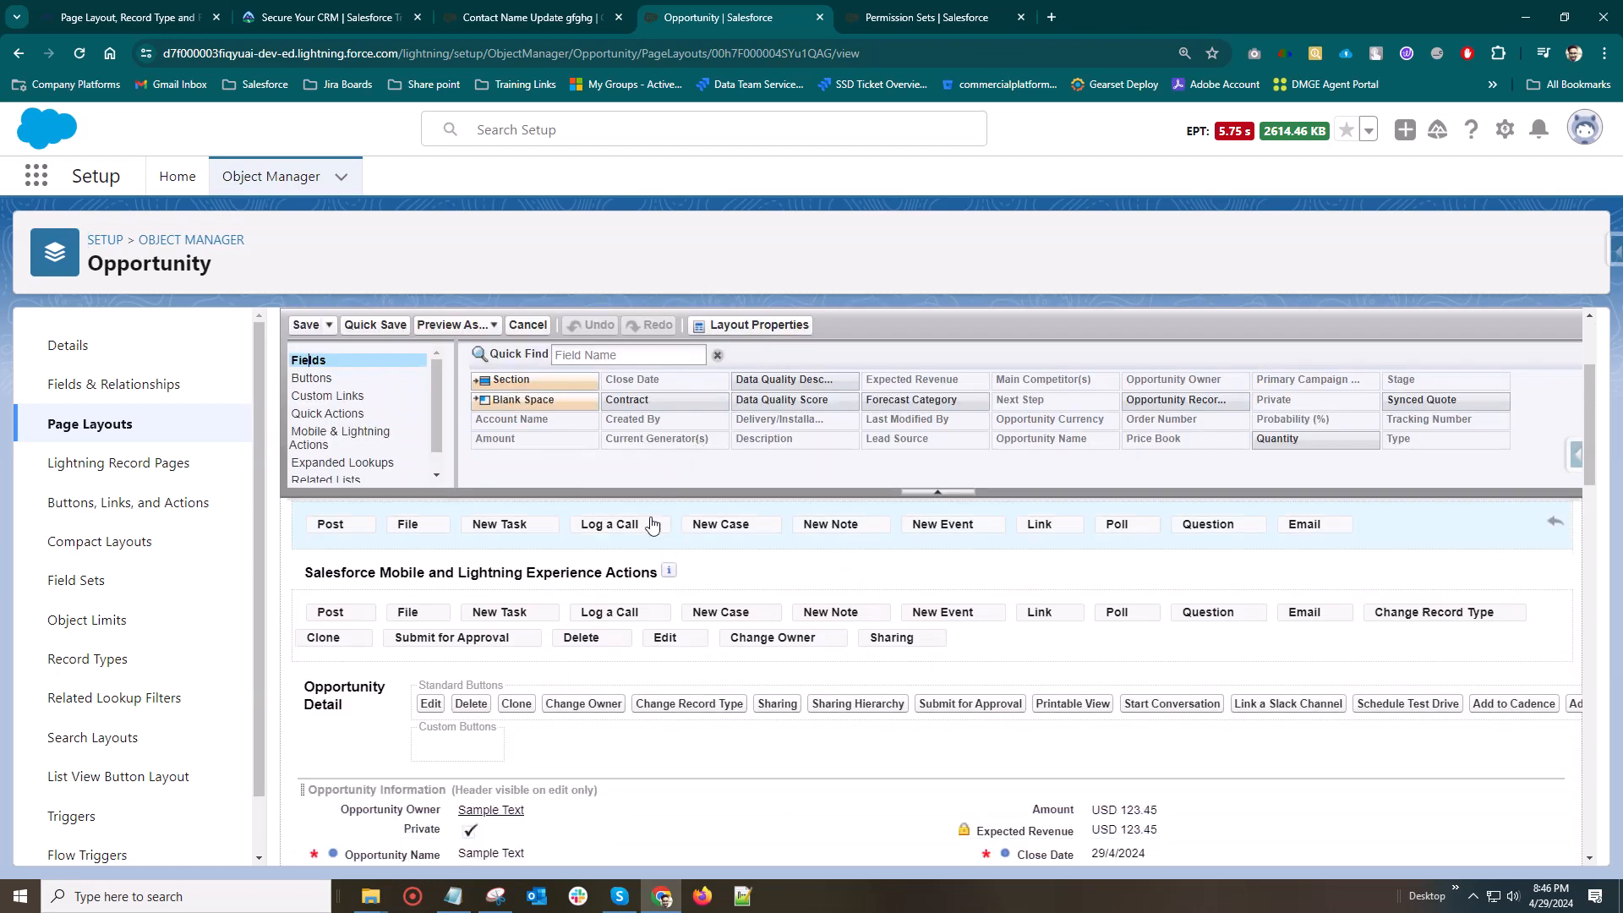
scroll(807, 649, down, 1)
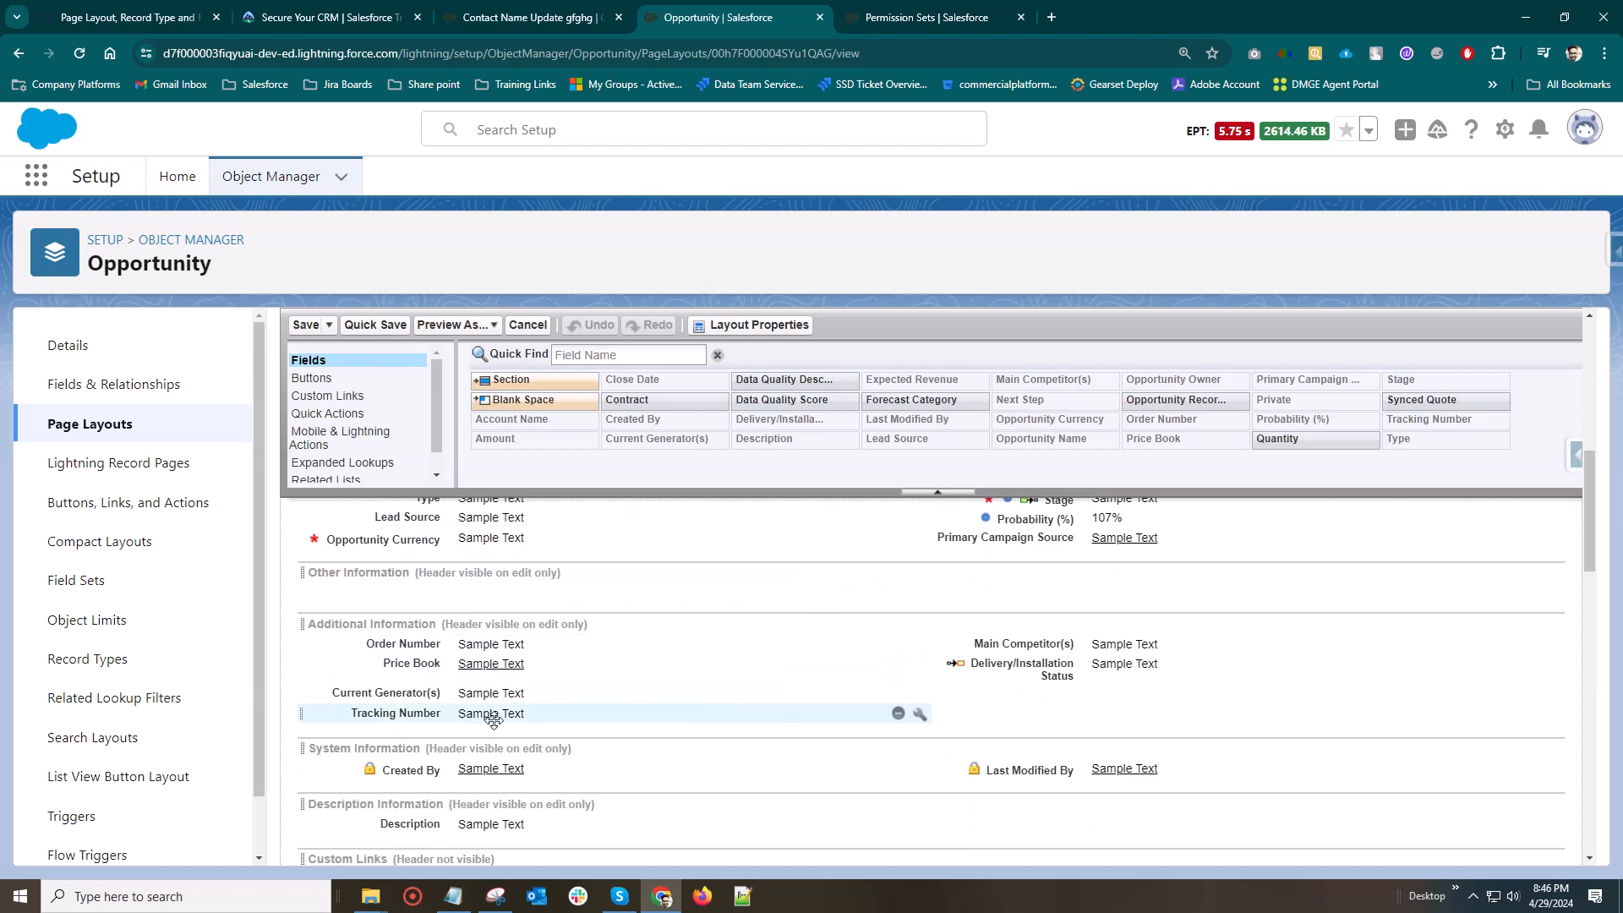
drag(431, 714, 1085, 719)
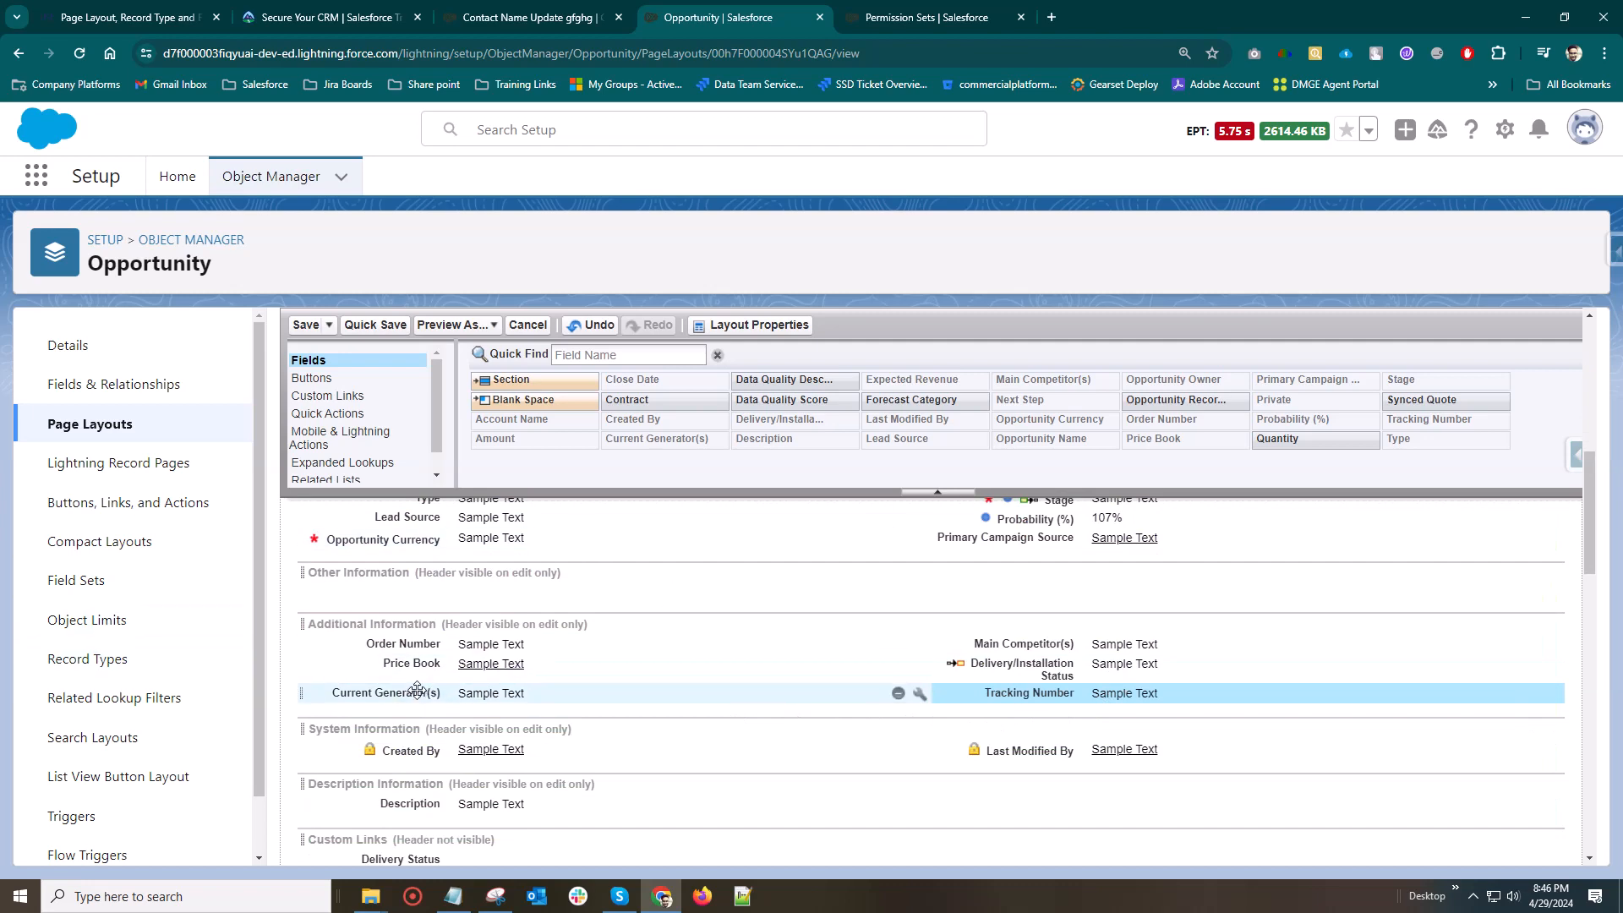
mouse_move(1040, 694)
mouse_down()
mouse_move(507, 710)
mouse_move(685, 729)
mouse_move(1014, 695)
mouse_up()
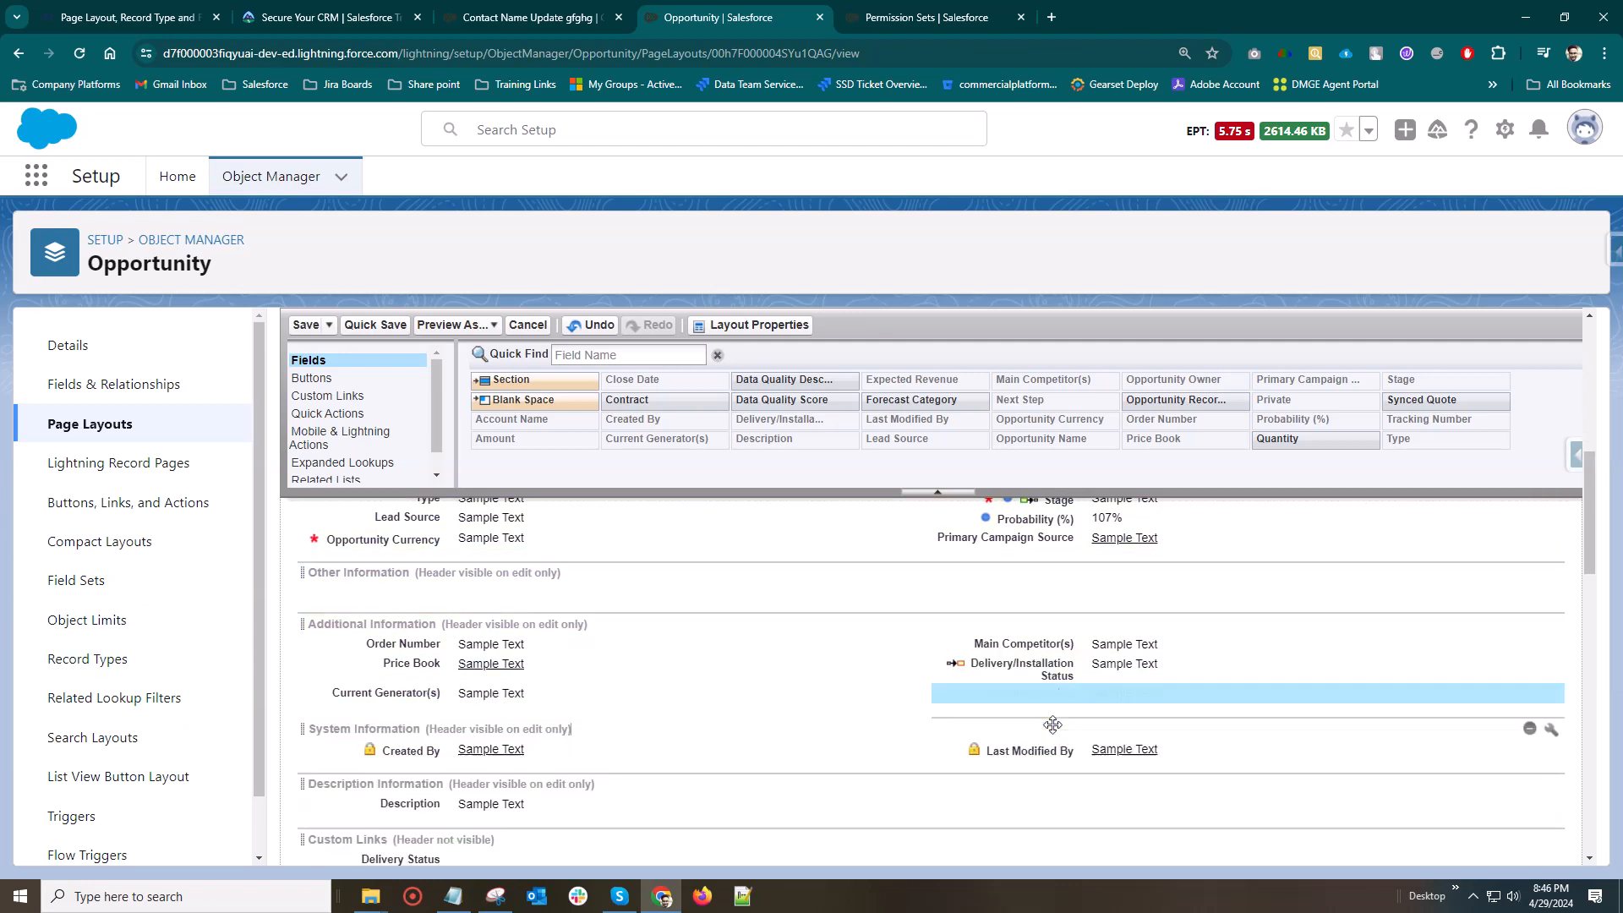
Show the available buttons and move the Edit and New Case actions after Sharing in Salesforce Mobile and Lightning Experience Actions
click(312, 377)
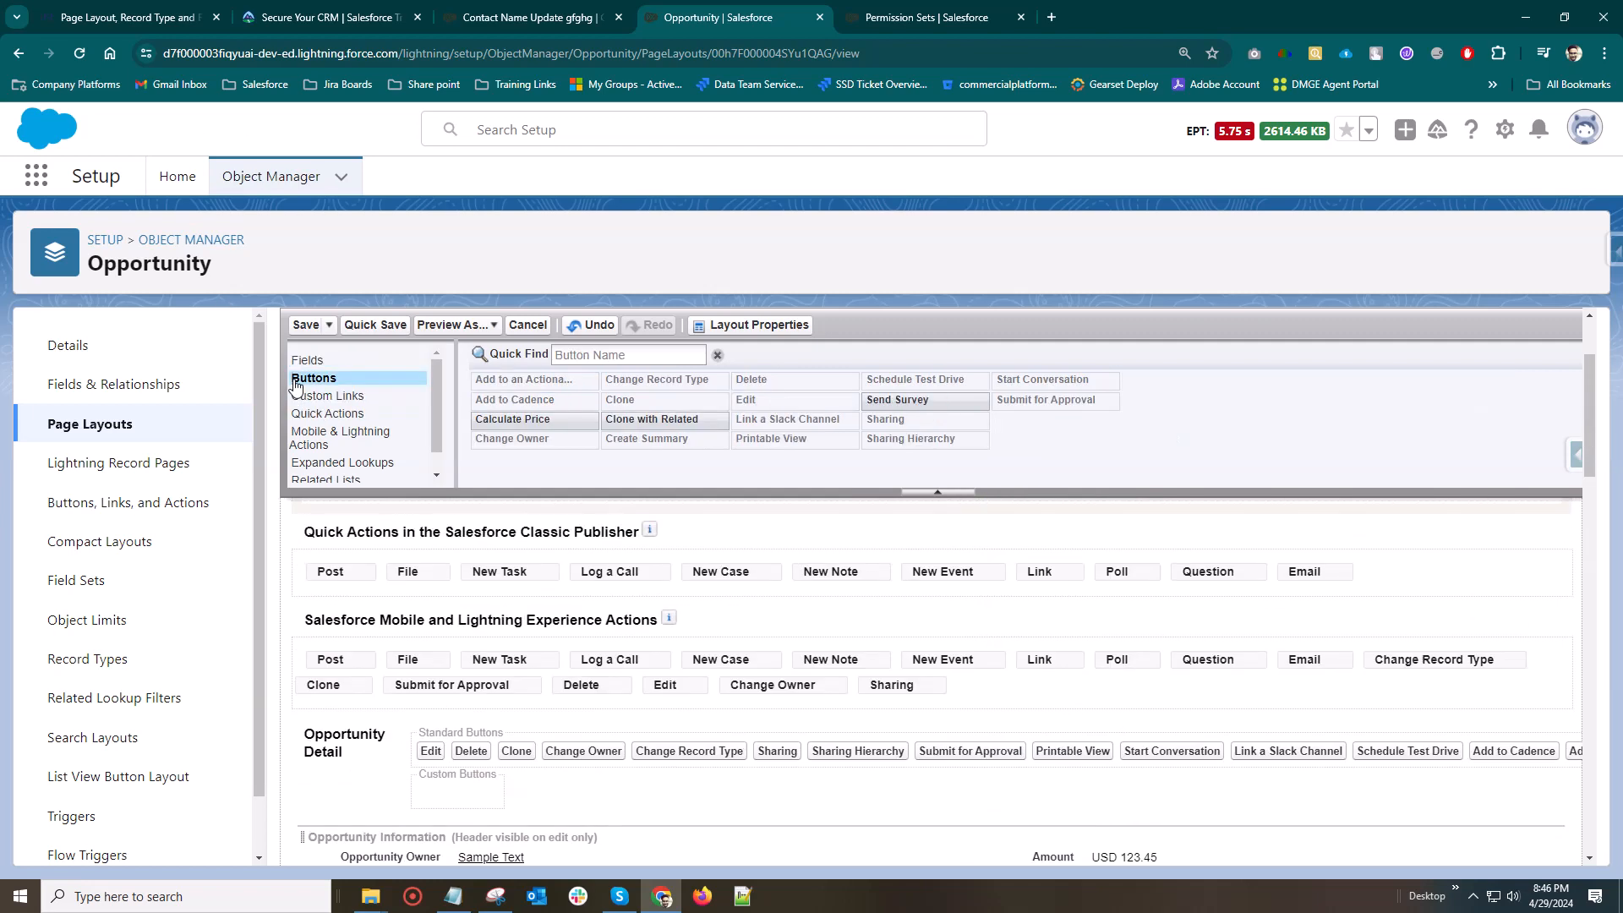
mouse_move(506, 572)
mouse_down()
mouse_move(675, 583)
mouse_move(626, 597)
mouse_move(510, 577)
mouse_up()
drag(408, 659, 745, 583)
drag(664, 685, 949, 687)
drag(833, 681, 607, 664)
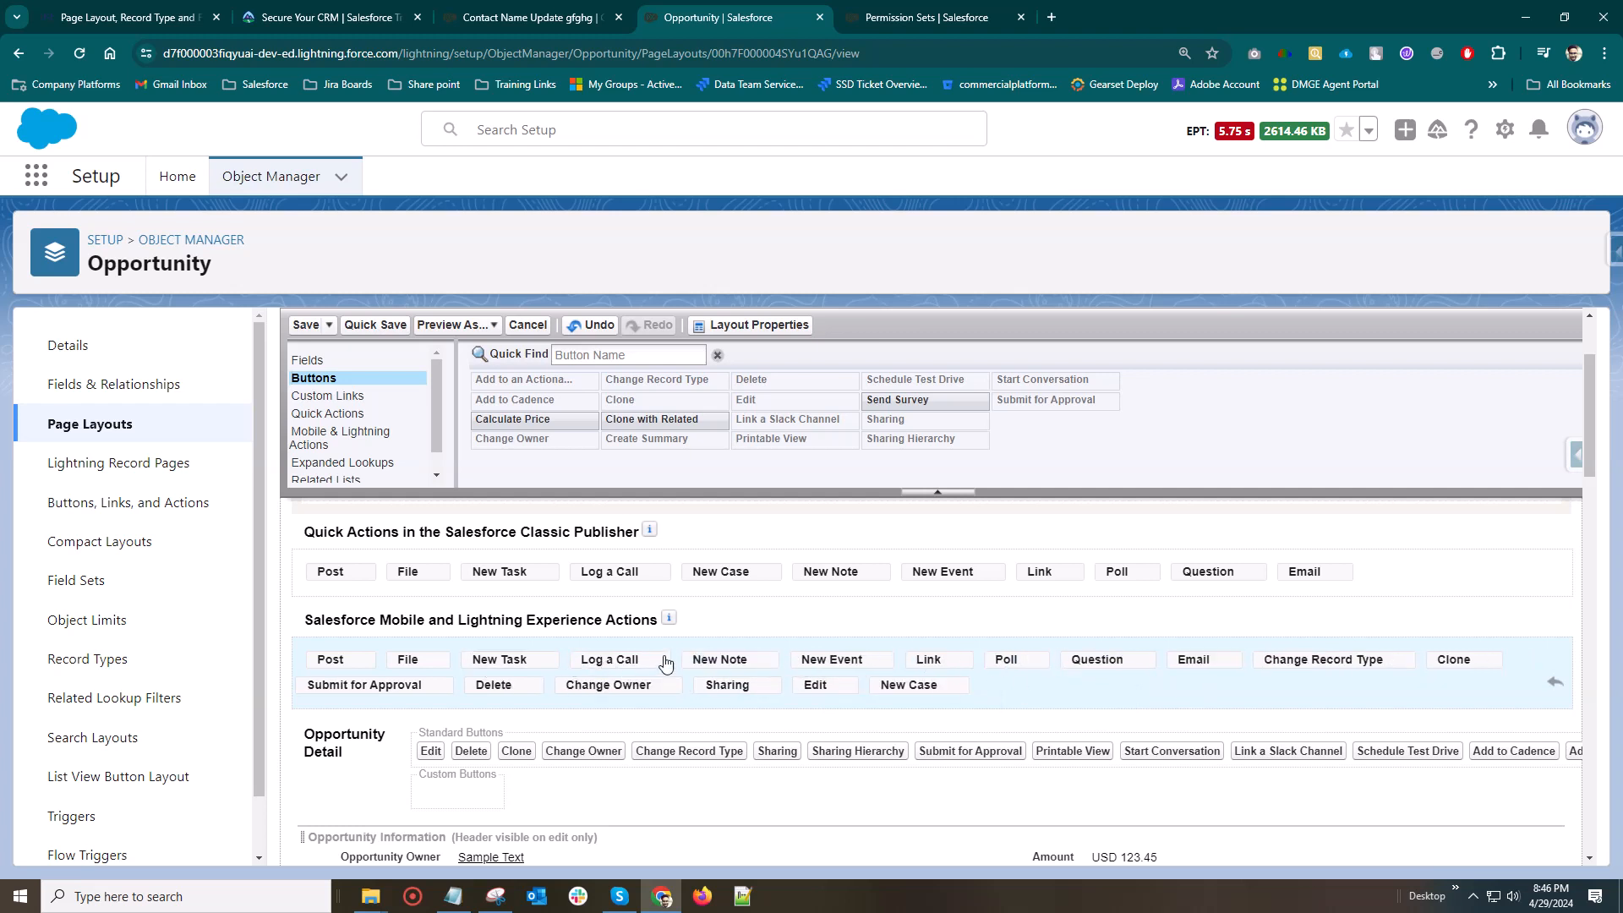
Reorder the Salesforce Classic Publisher quick actions: New Case before Log a Call, New Event after Poll, New Task last
click(330, 396)
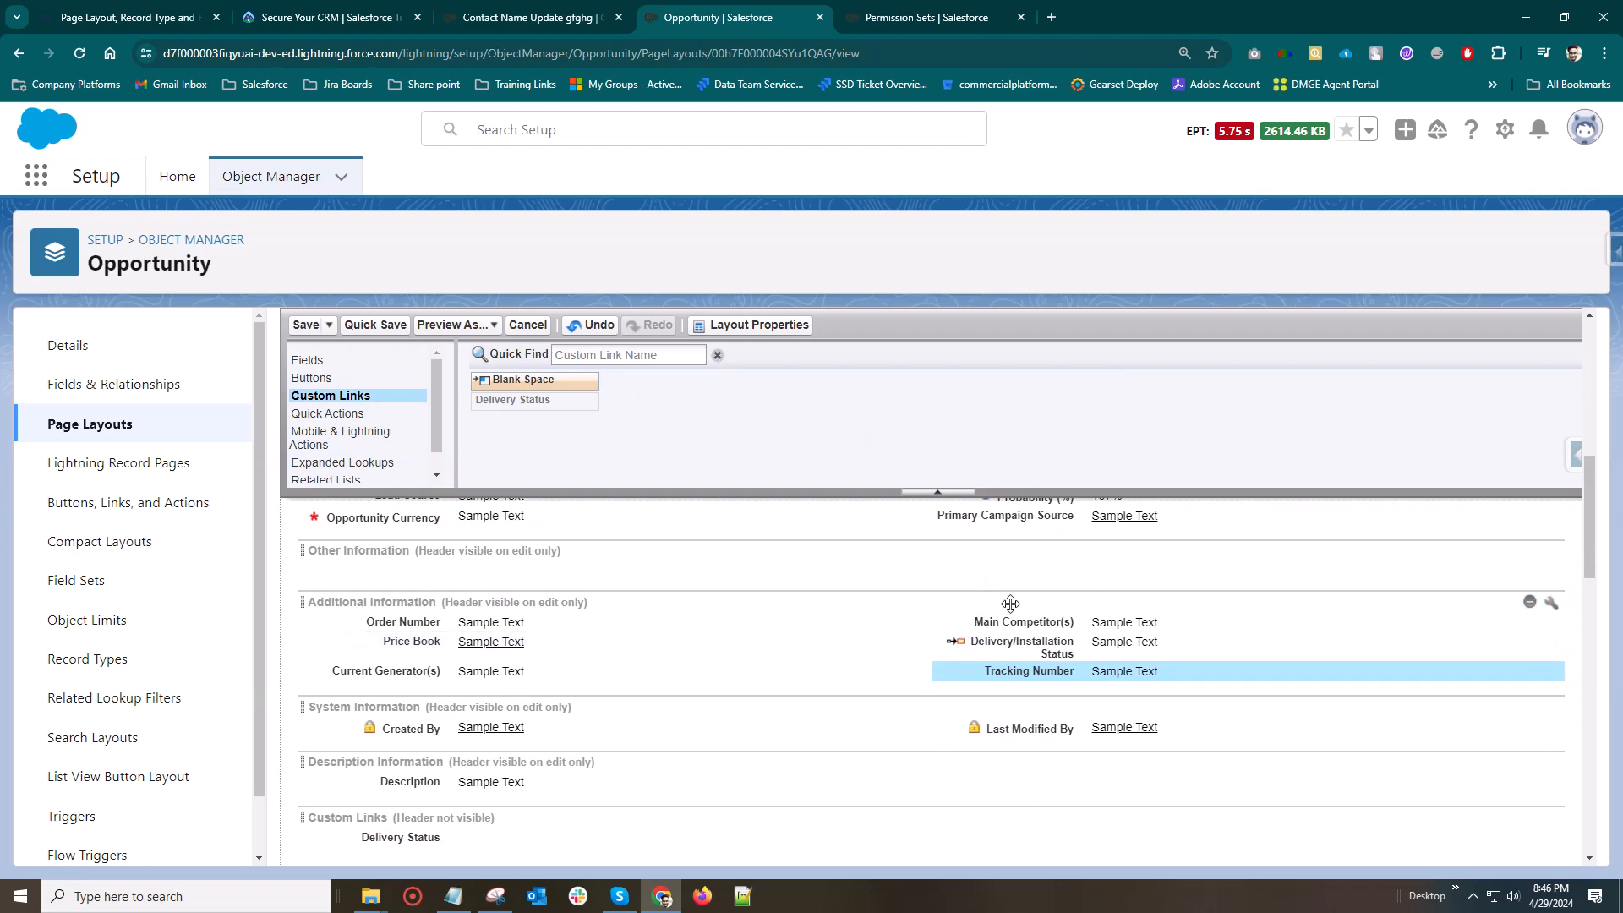
click(339, 416)
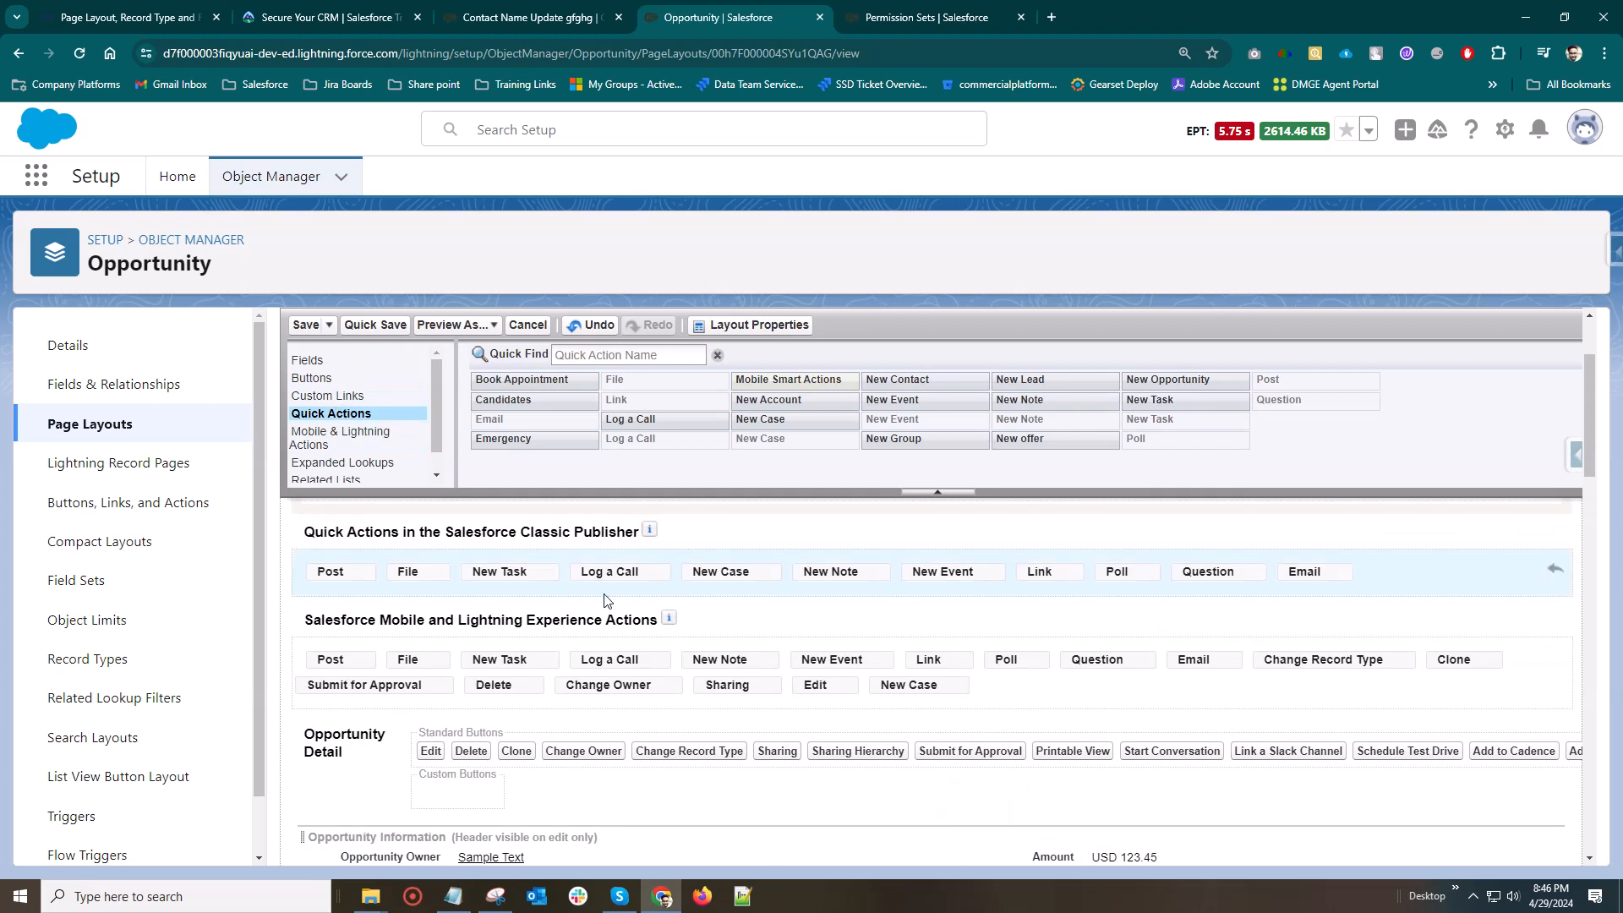
drag(332, 580, 505, 573)
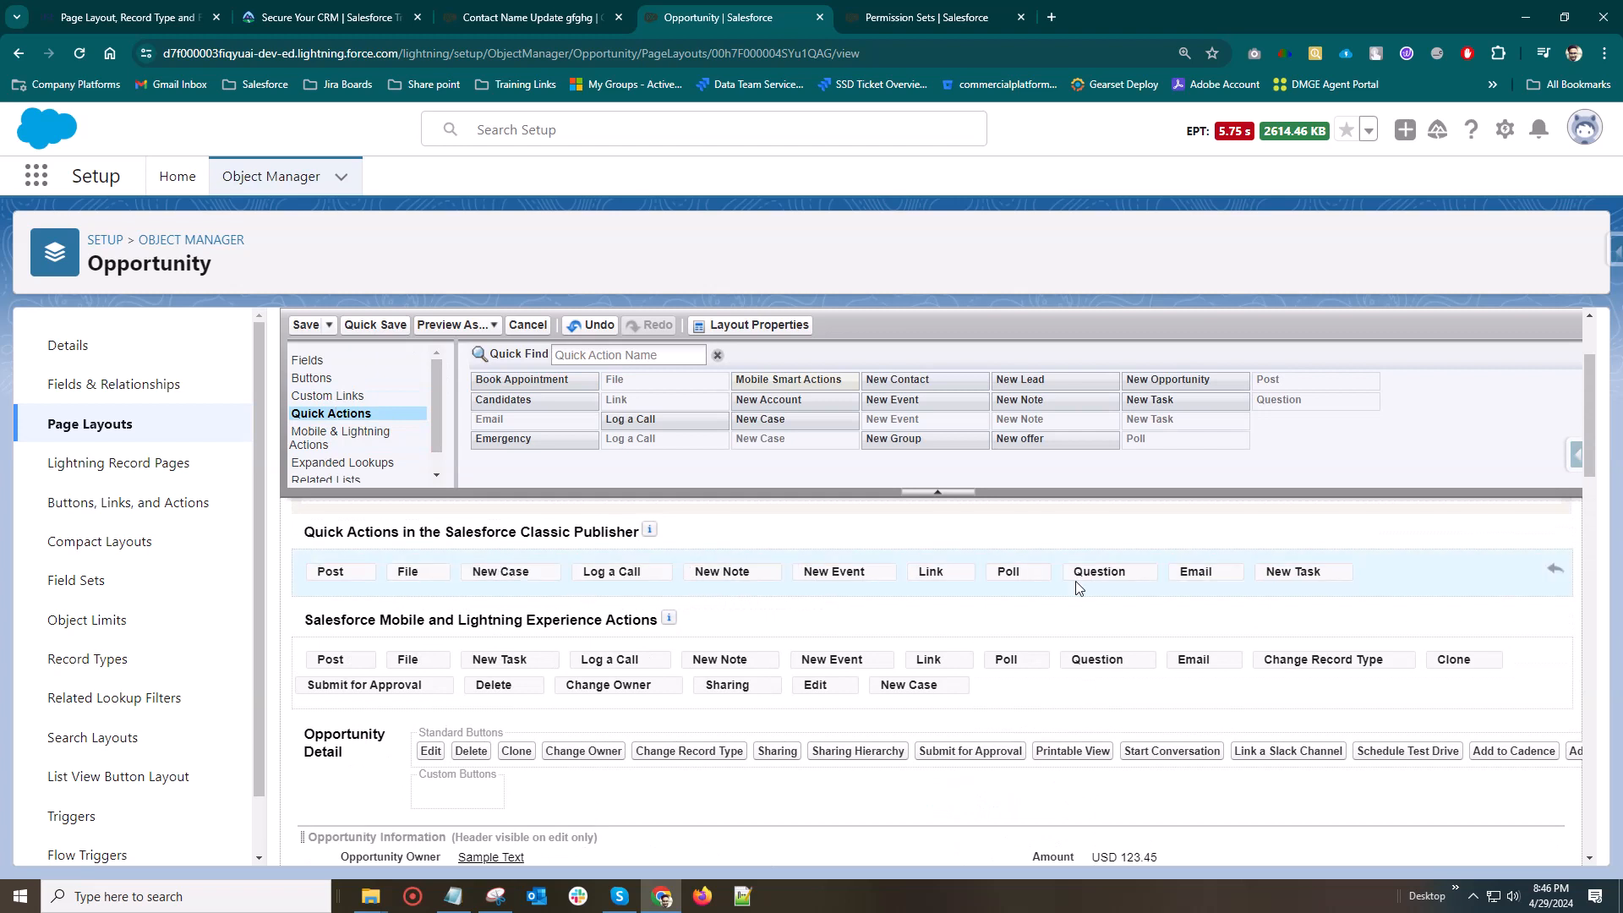
drag(1104, 583, 1099, 577)
Show the available mobile actions and related lists, and add the Cases and Files related lists between Open Activities and Activity History
click(322, 436)
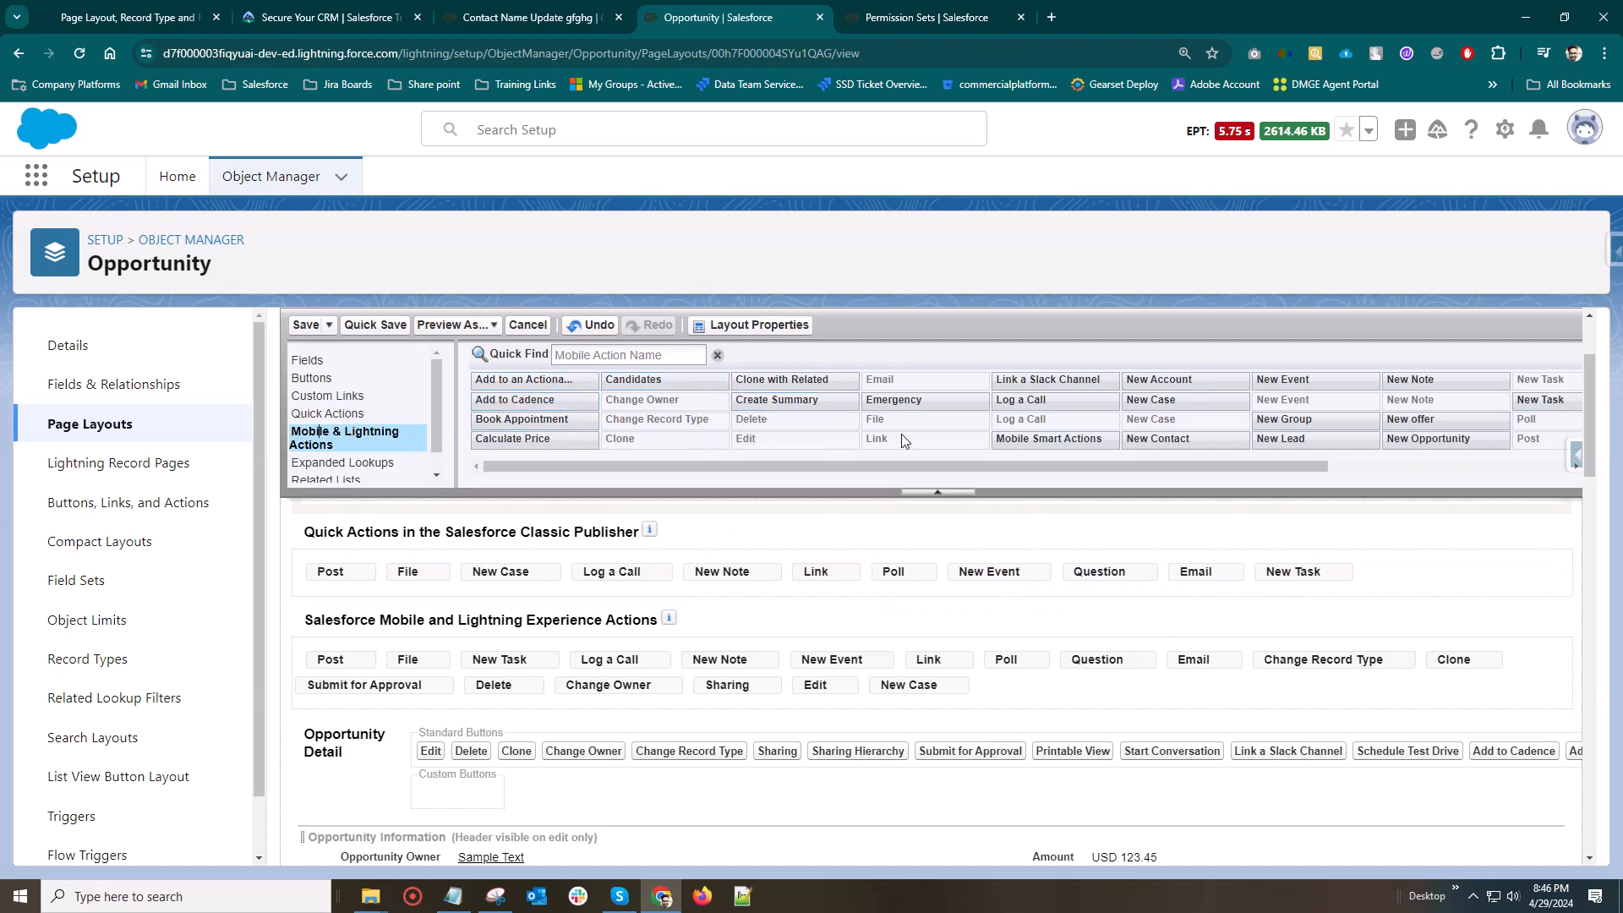
scroll(347, 450, down, 1)
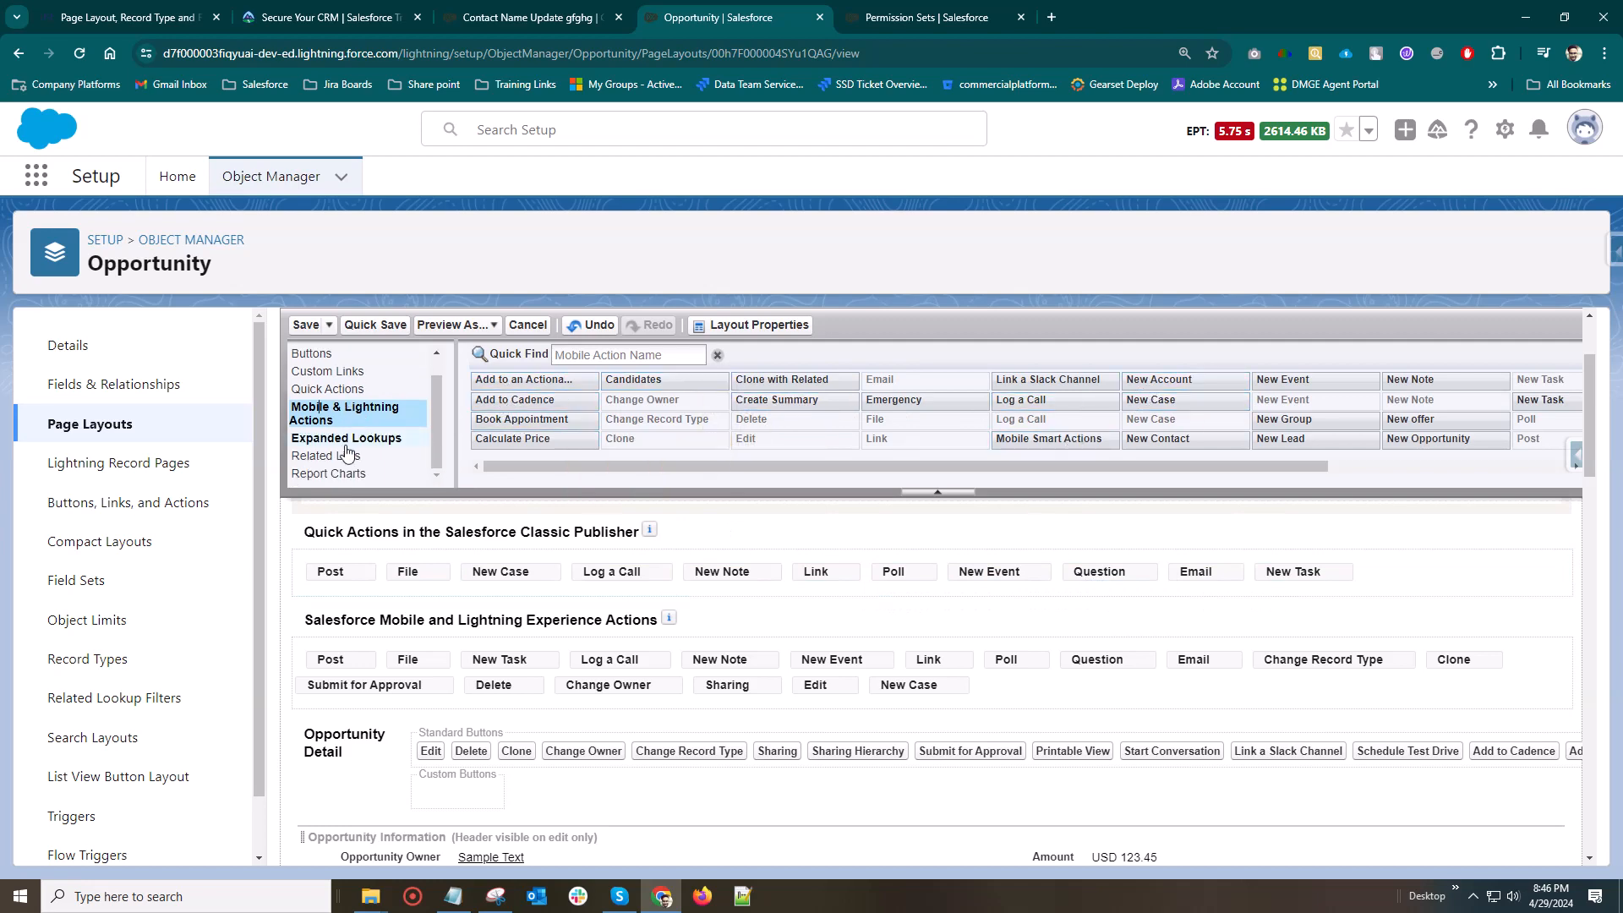
click(328, 455)
scroll(550, 760, down, 10)
scroll(349, 634, up, 2)
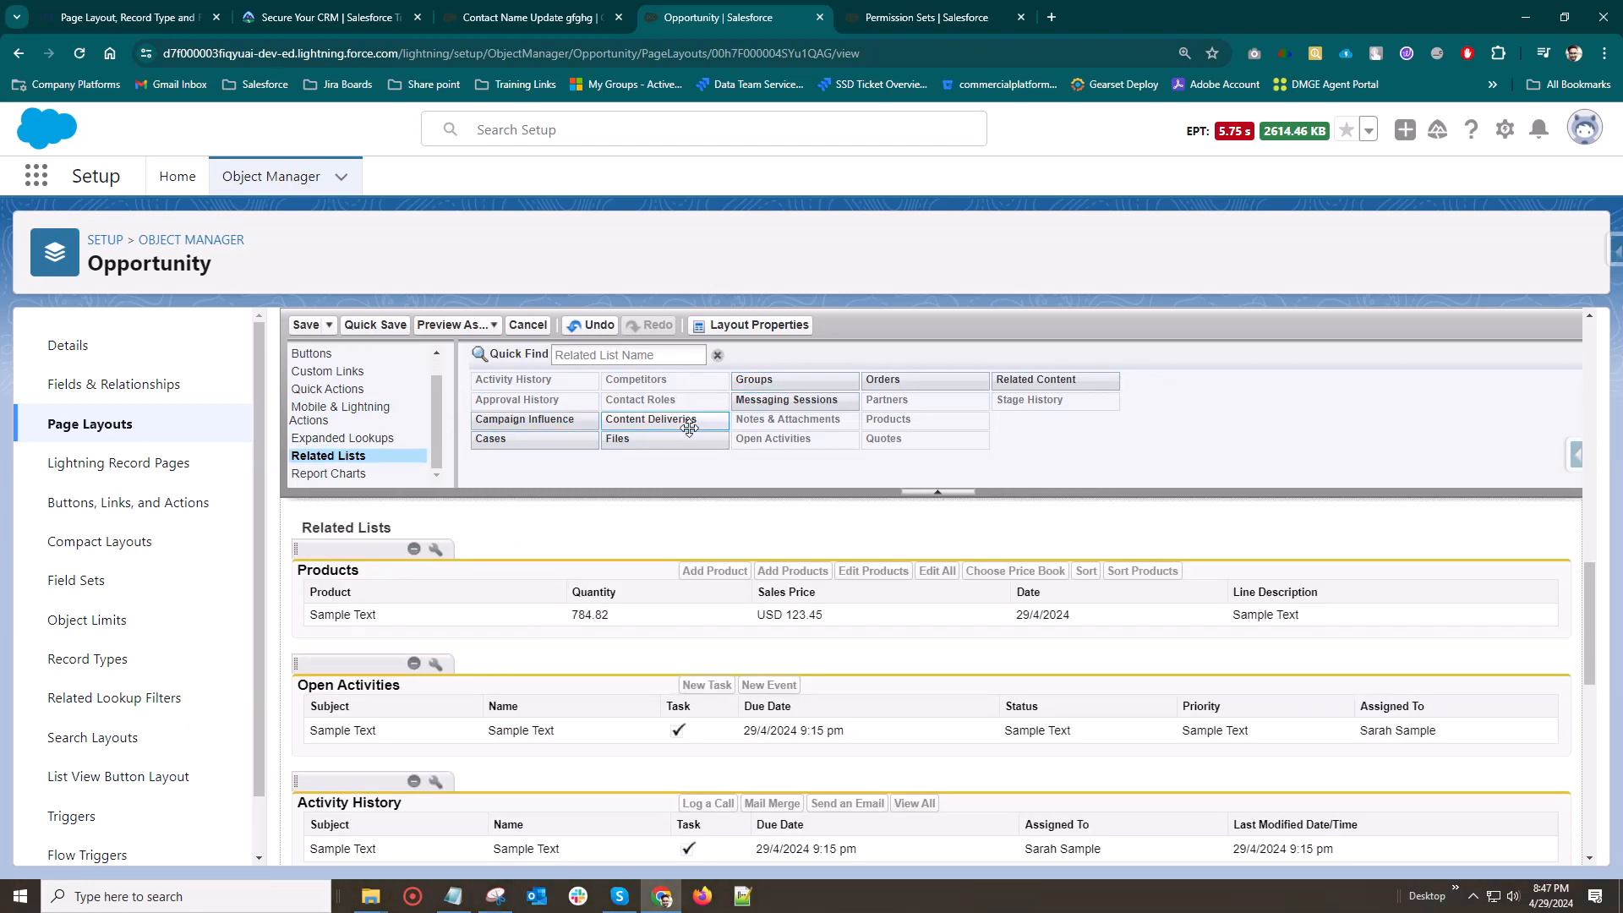
scroll(385, 739, down, 1)
drag(620, 439, 461, 675)
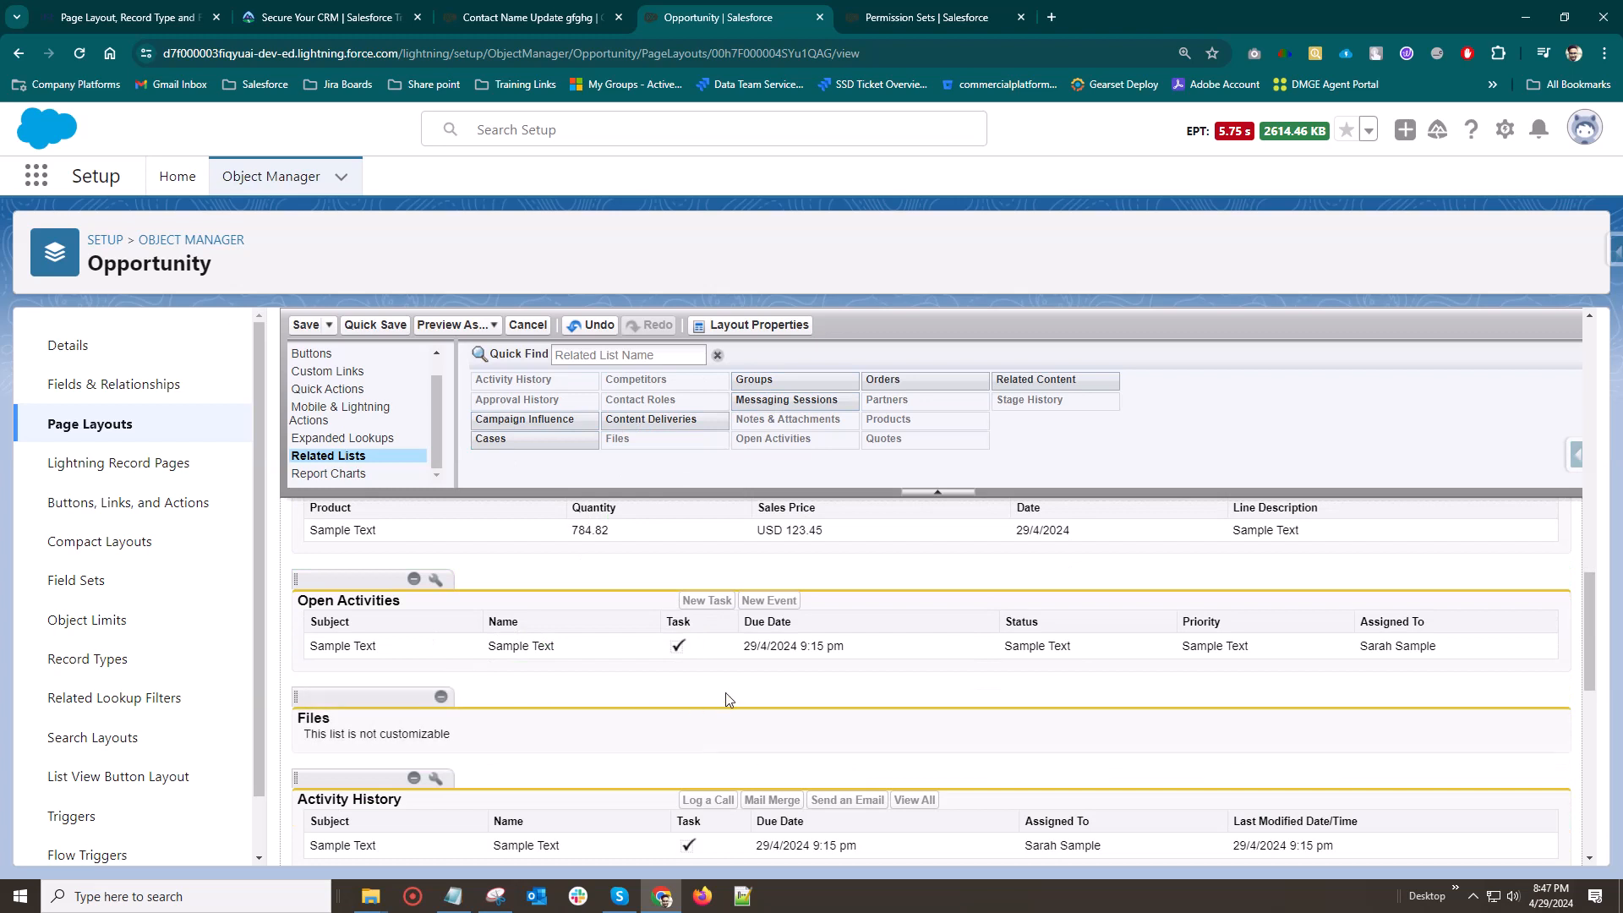
drag(574, 439, 432, 717)
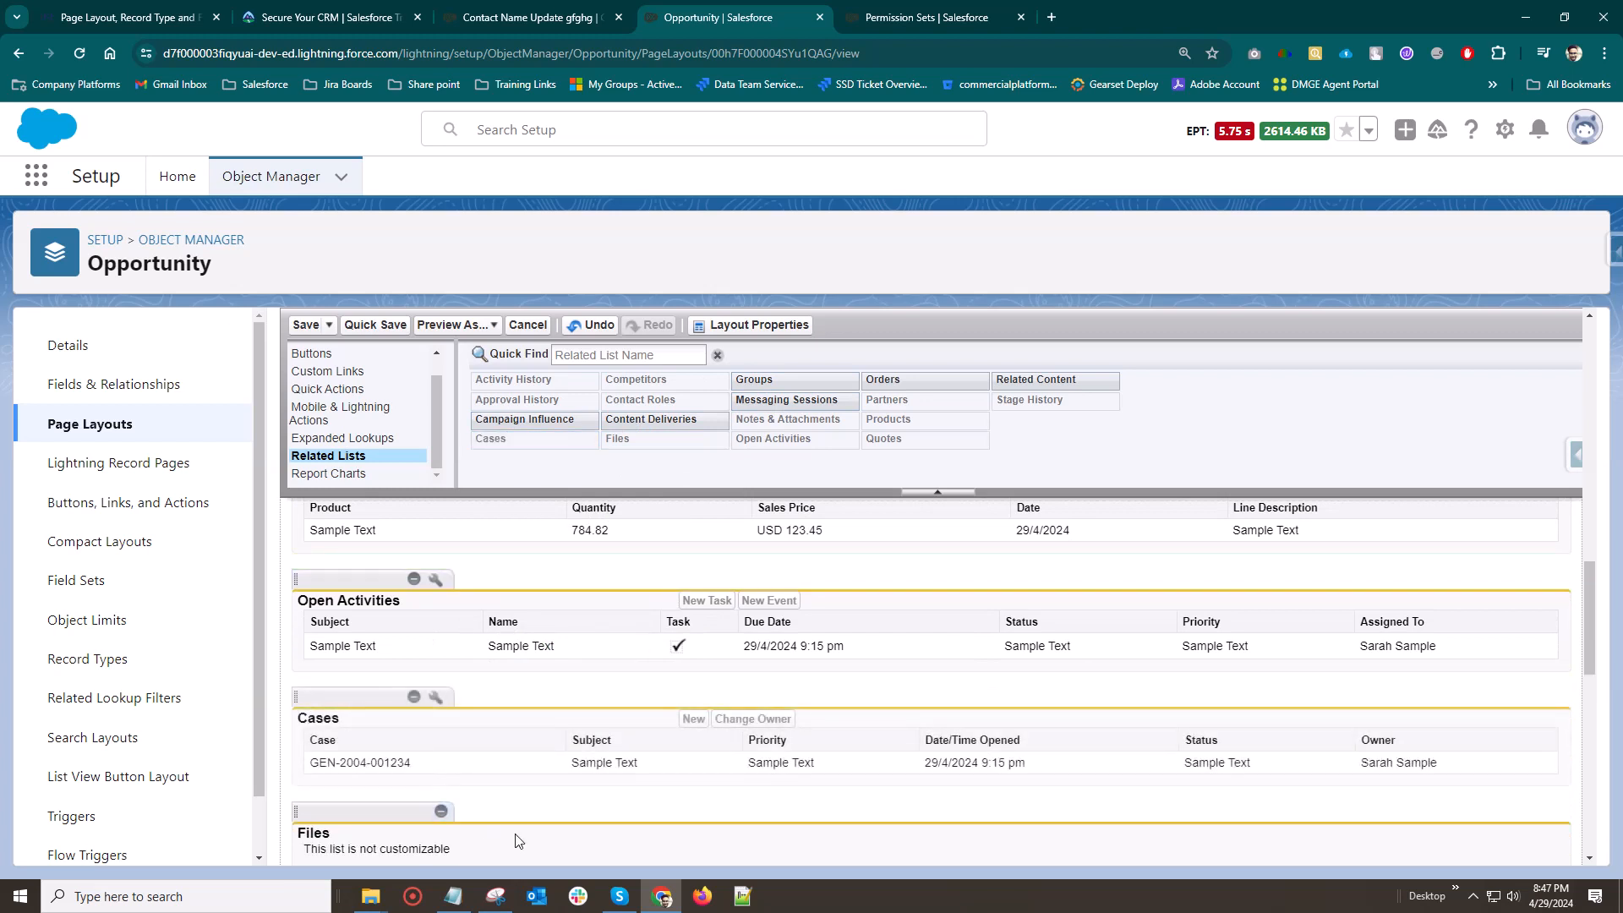
Remove the Cases and Files related lists from the Opportunity Layout
click(413, 698)
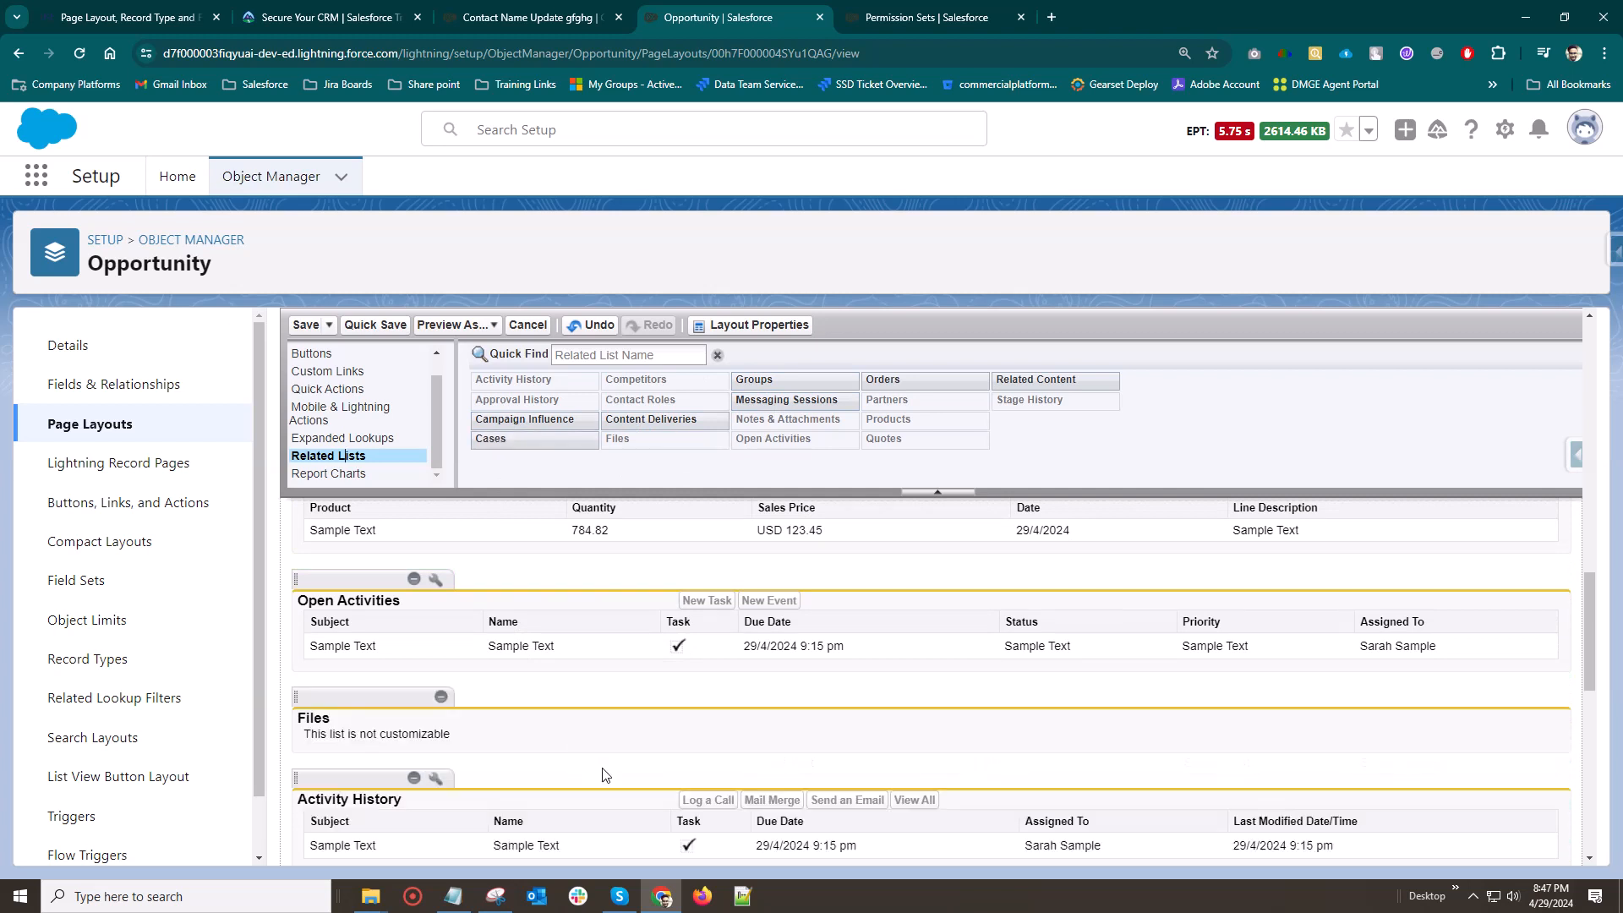
scroll(609, 735, down, 1)
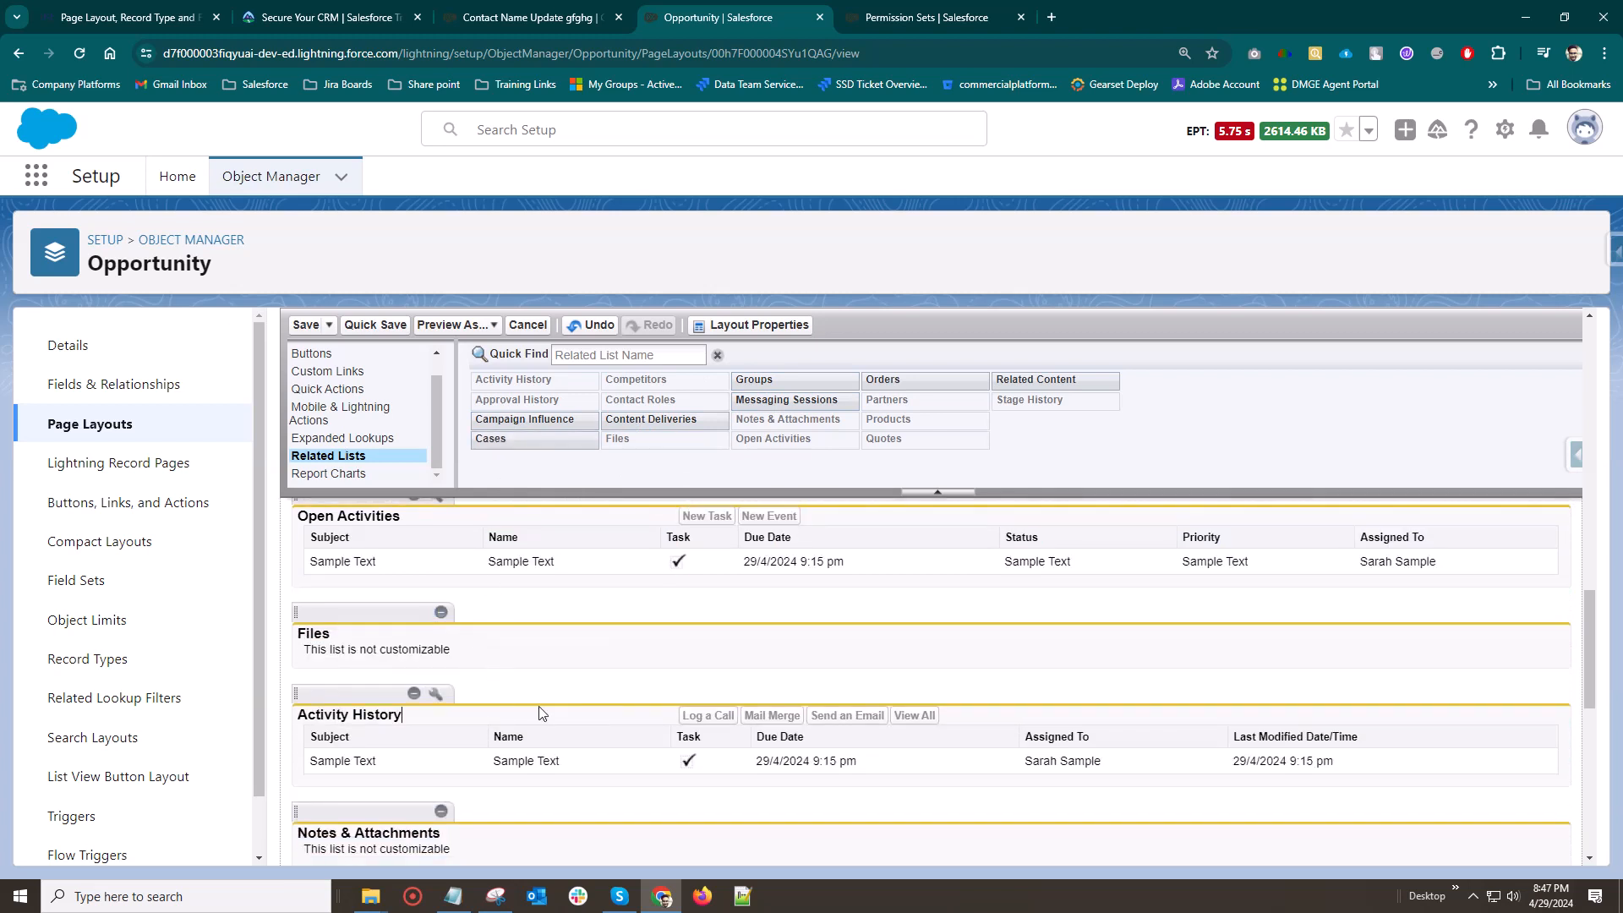
click(439, 613)
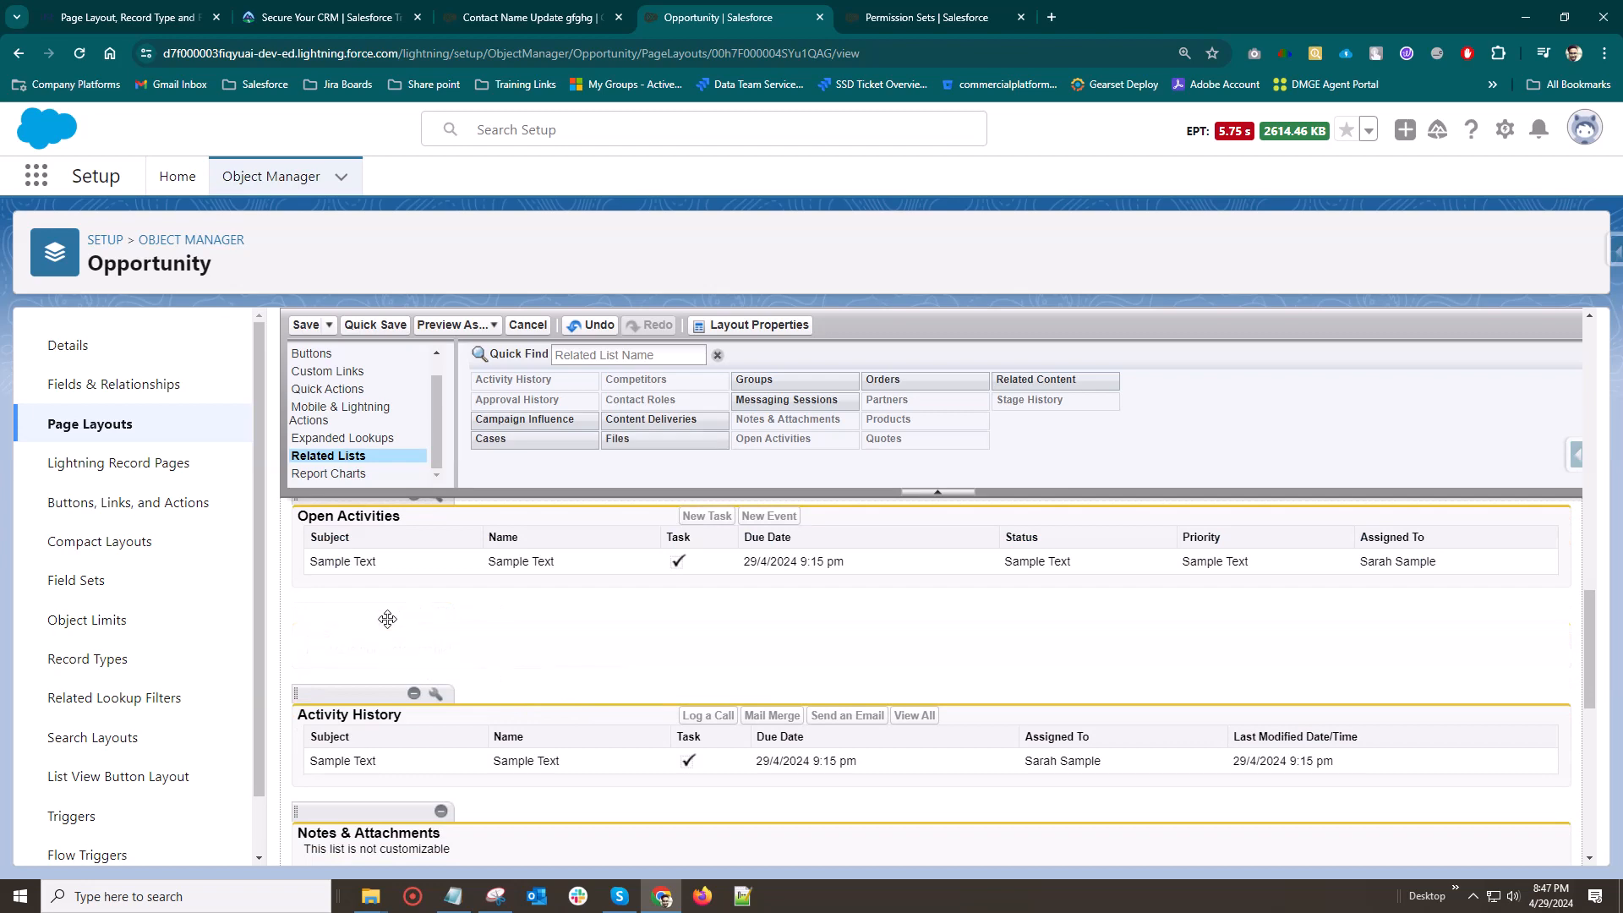
Show the report charts available for the Opportunity Layout
click(329, 474)
scroll(701, 602, down, 1)
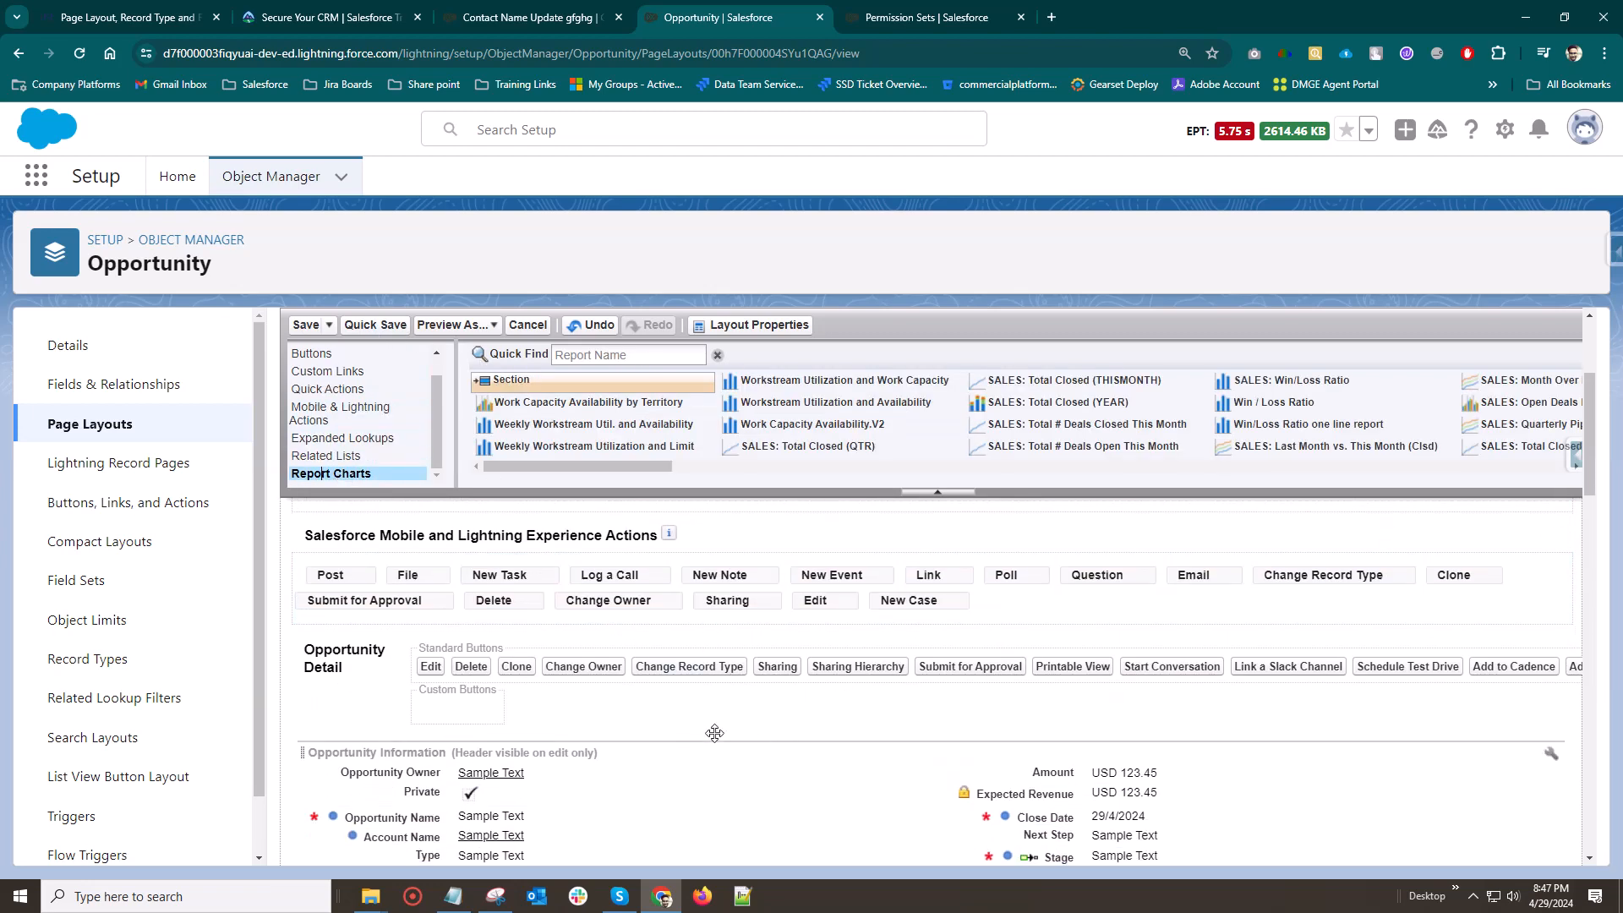
scroll(549, 633, up, 3)
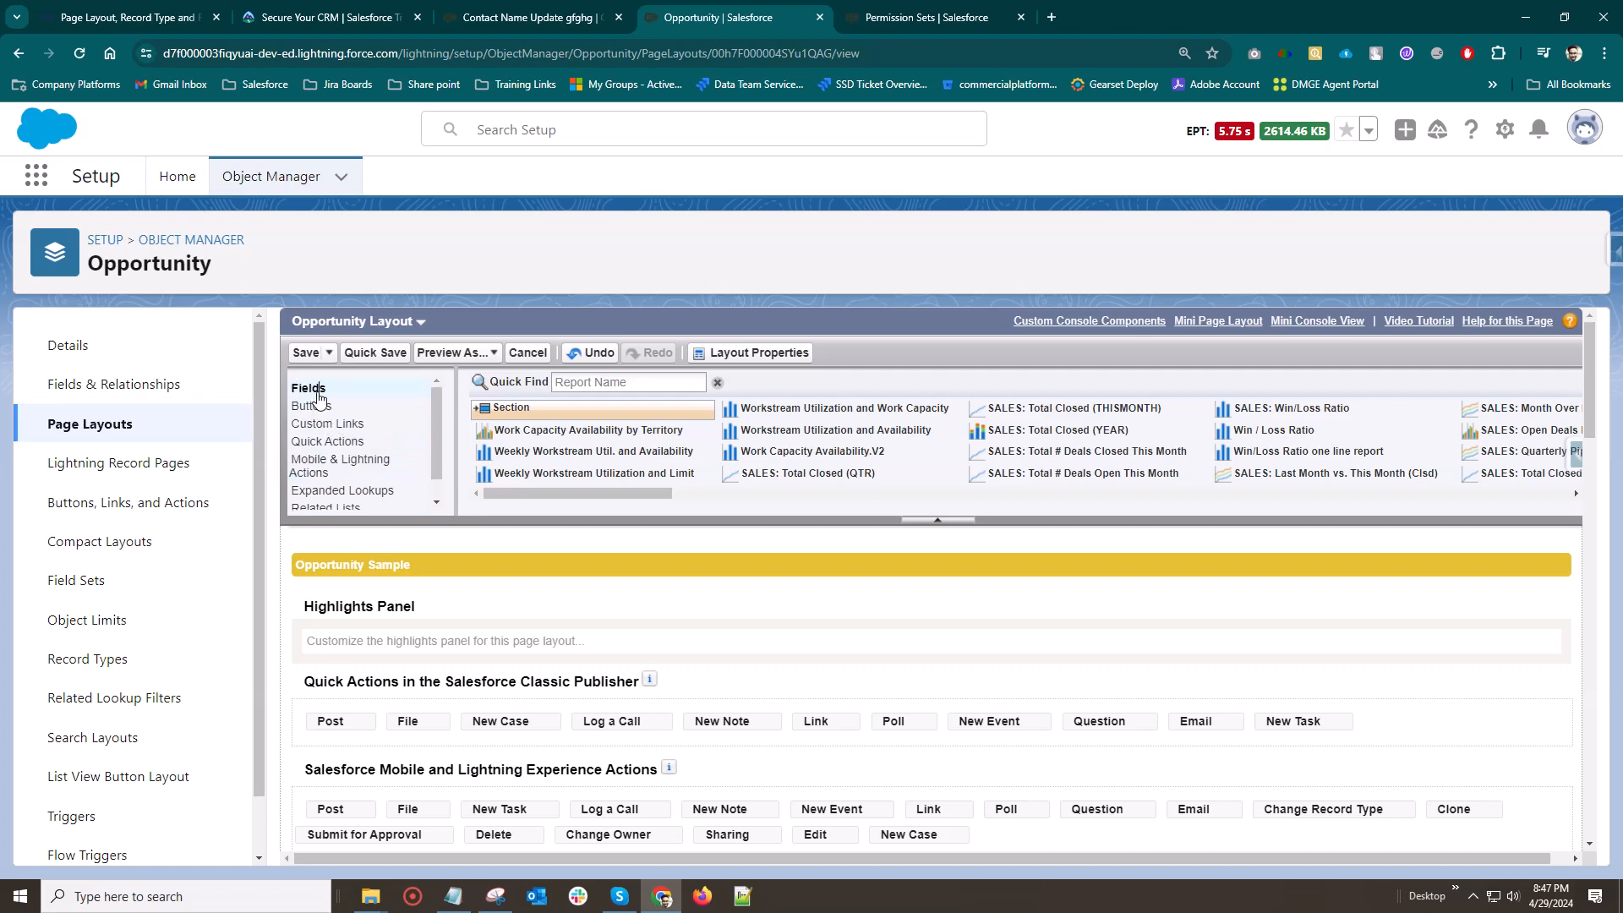
Show the available fields and add a new section to the Opportunity Detail area of the layout
click(309, 383)
scroll(737, 747, down, 1)
scroll(738, 747, down, 4)
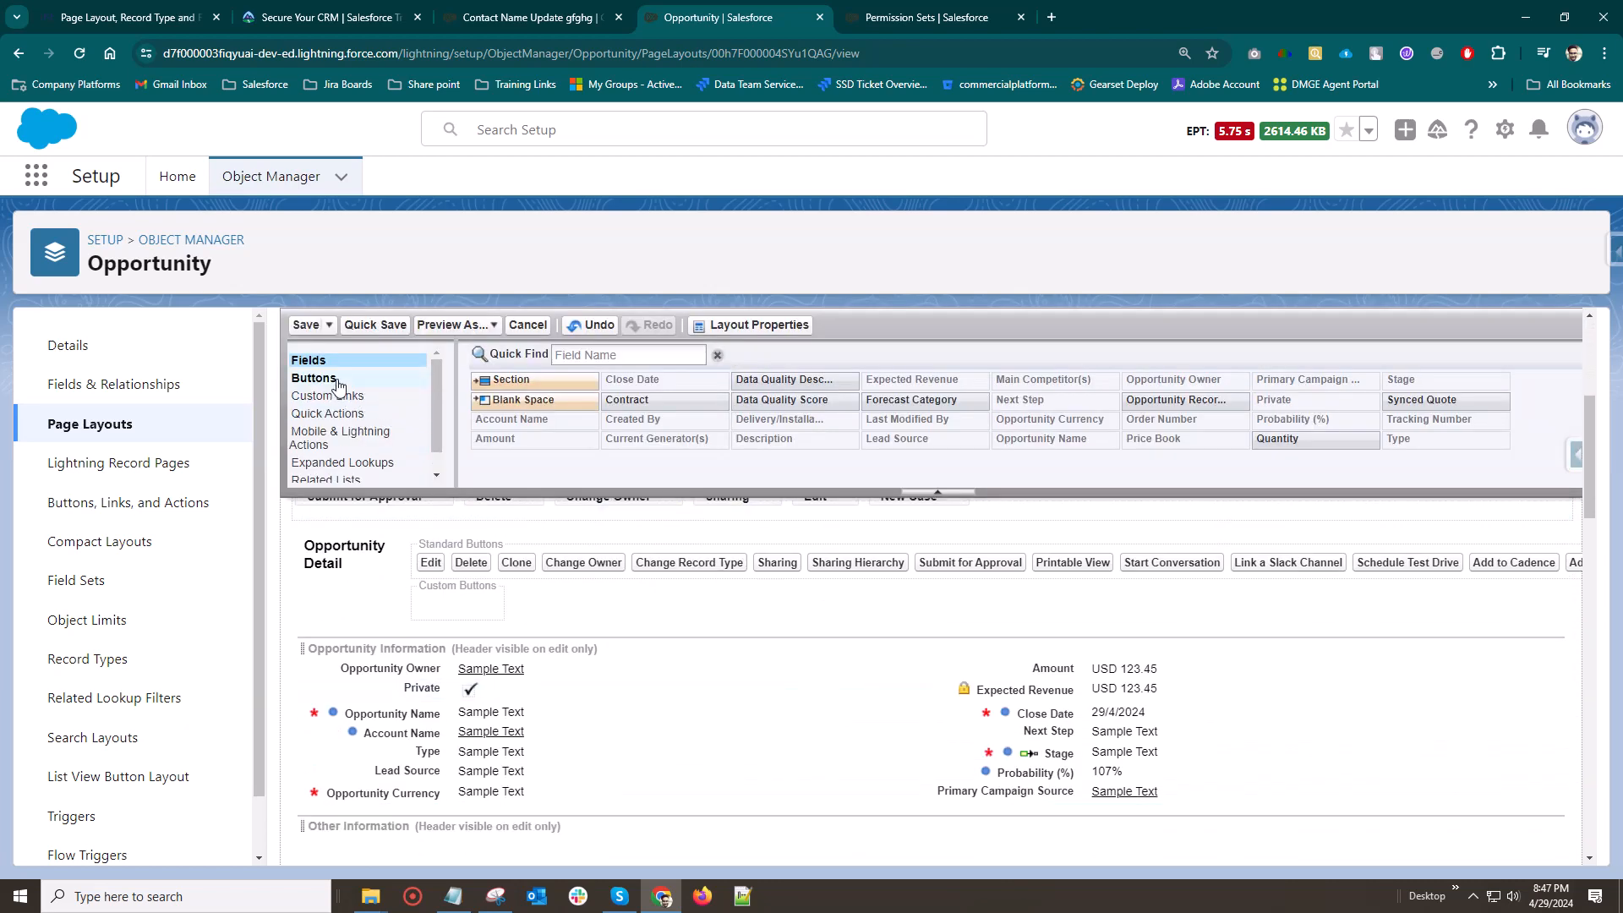
scroll(565, 653, down, 1)
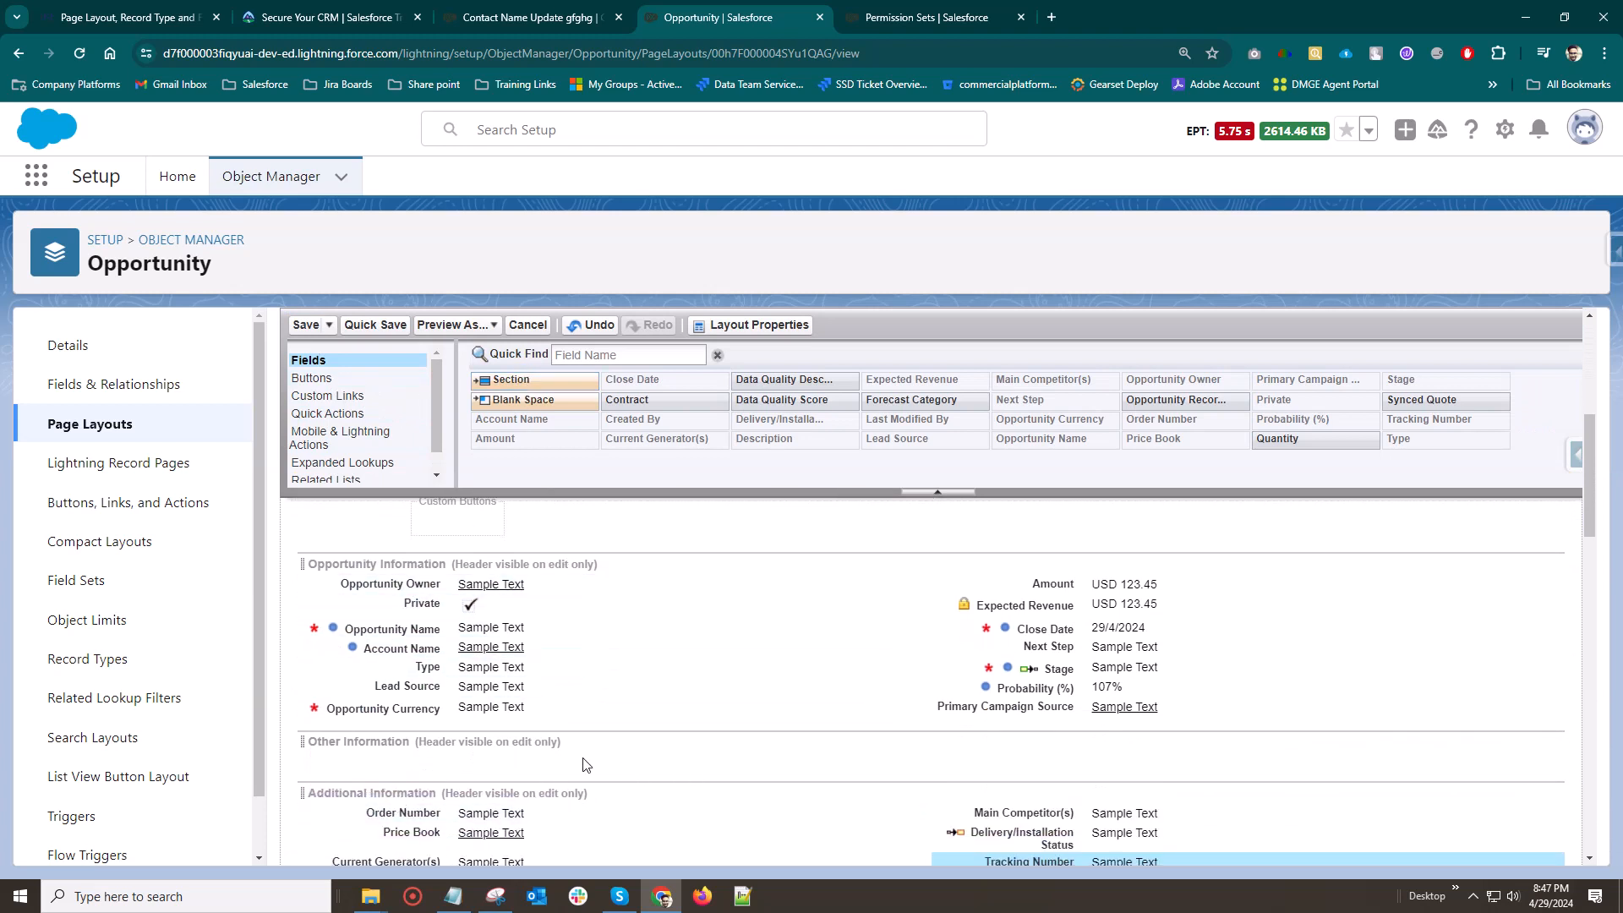
drag(510, 378, 509, 748)
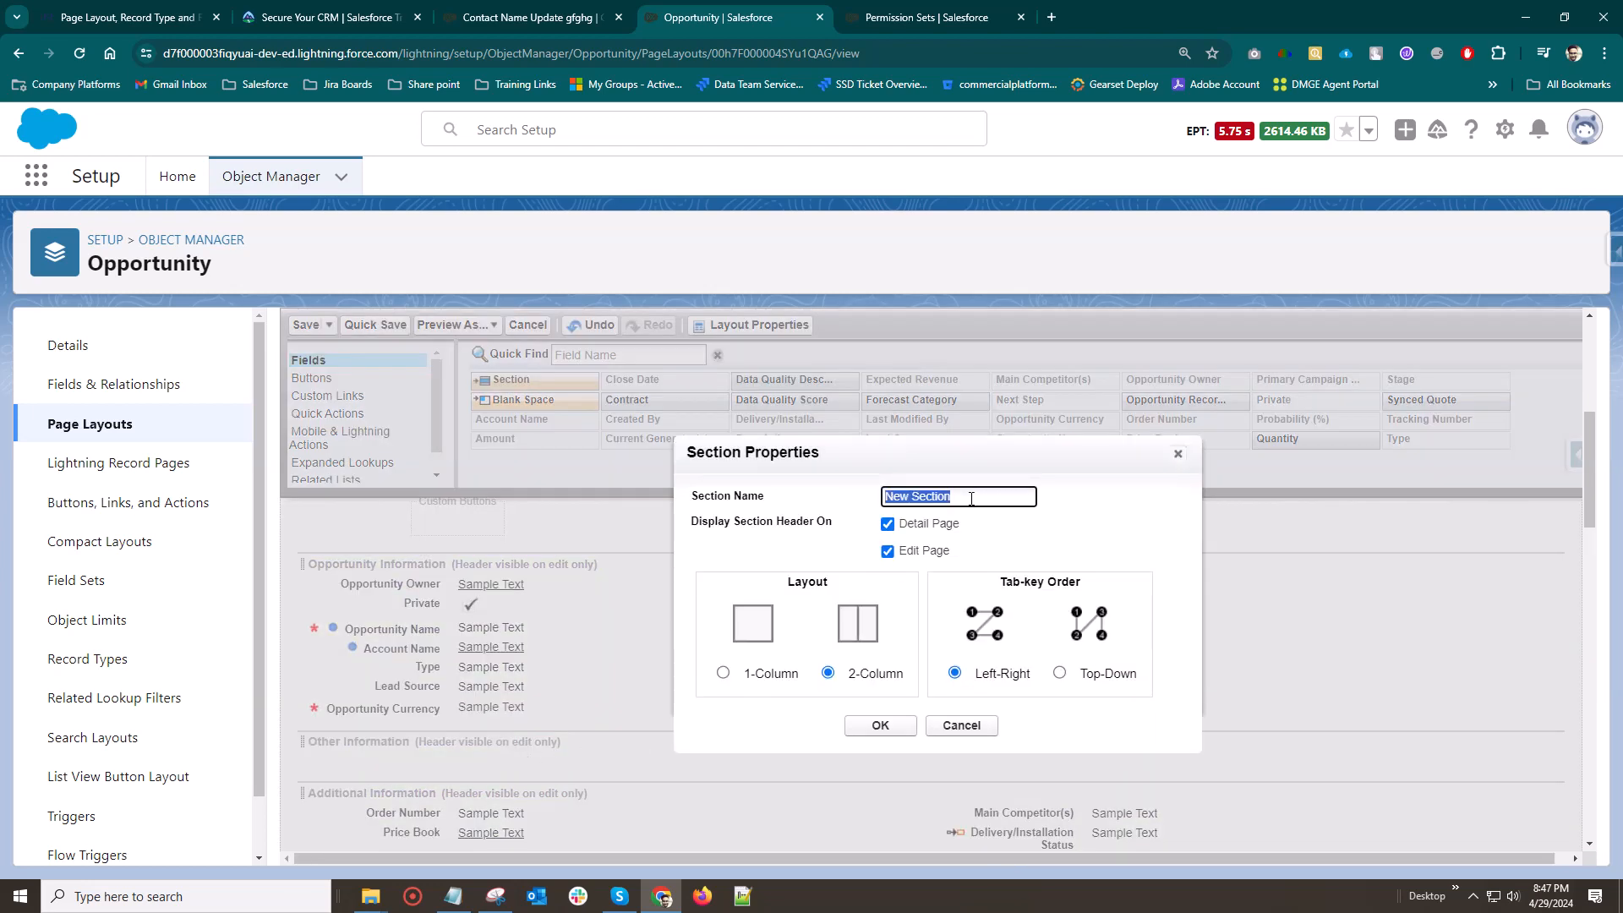
Name the new section Finance details, with its header on the detail and edit pages and a 2-Column layout
key(BackSpace)
text(Finance)
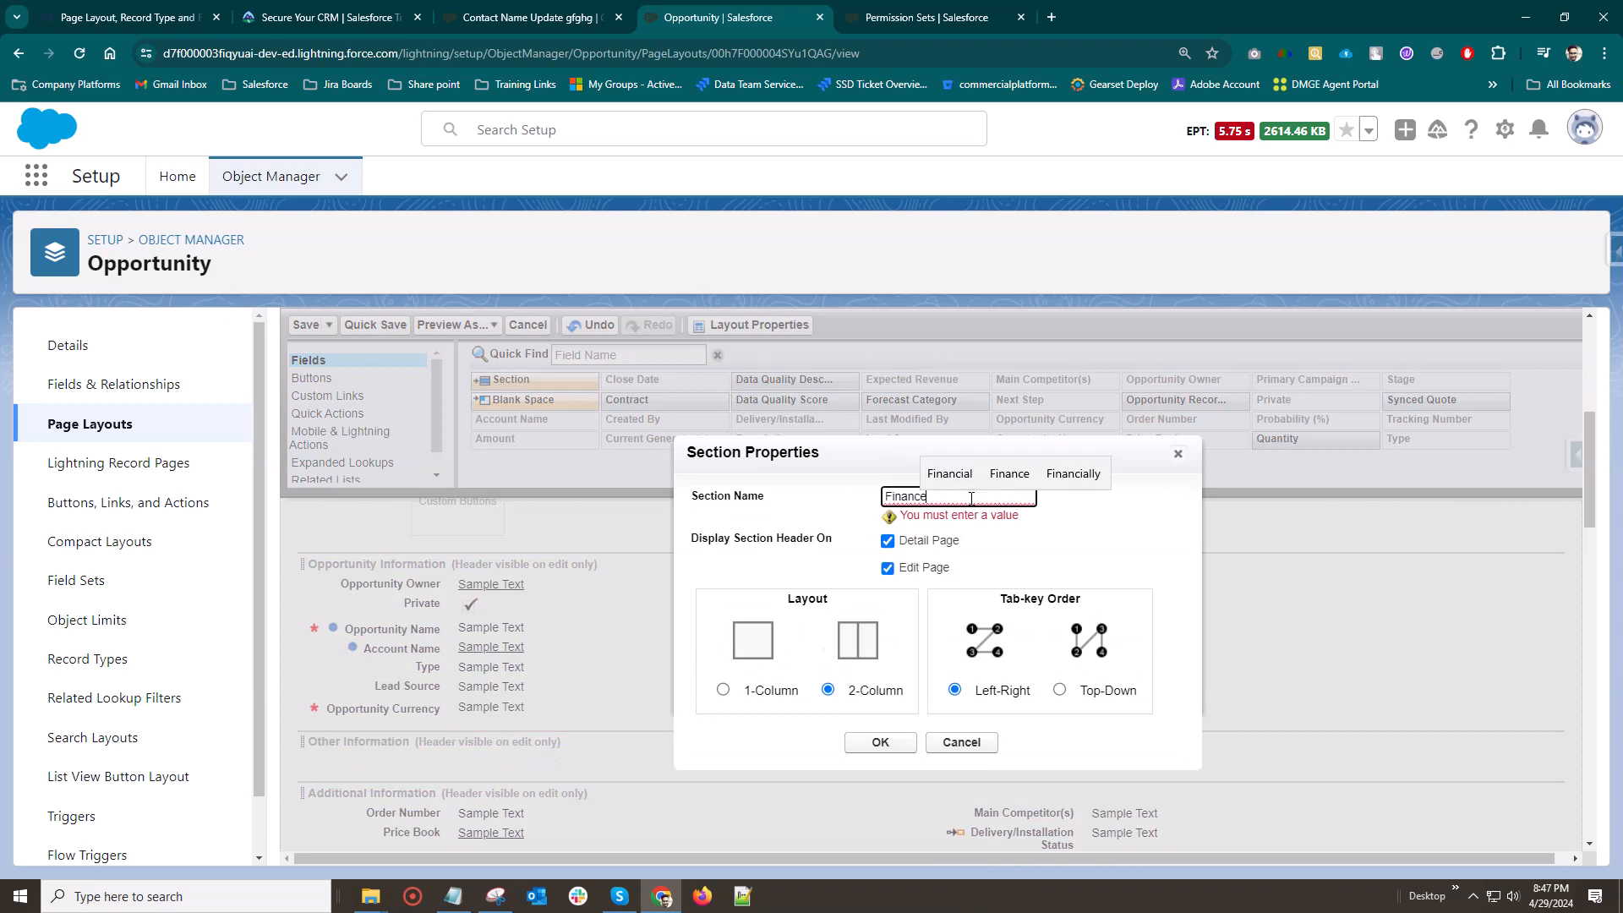
text( details)
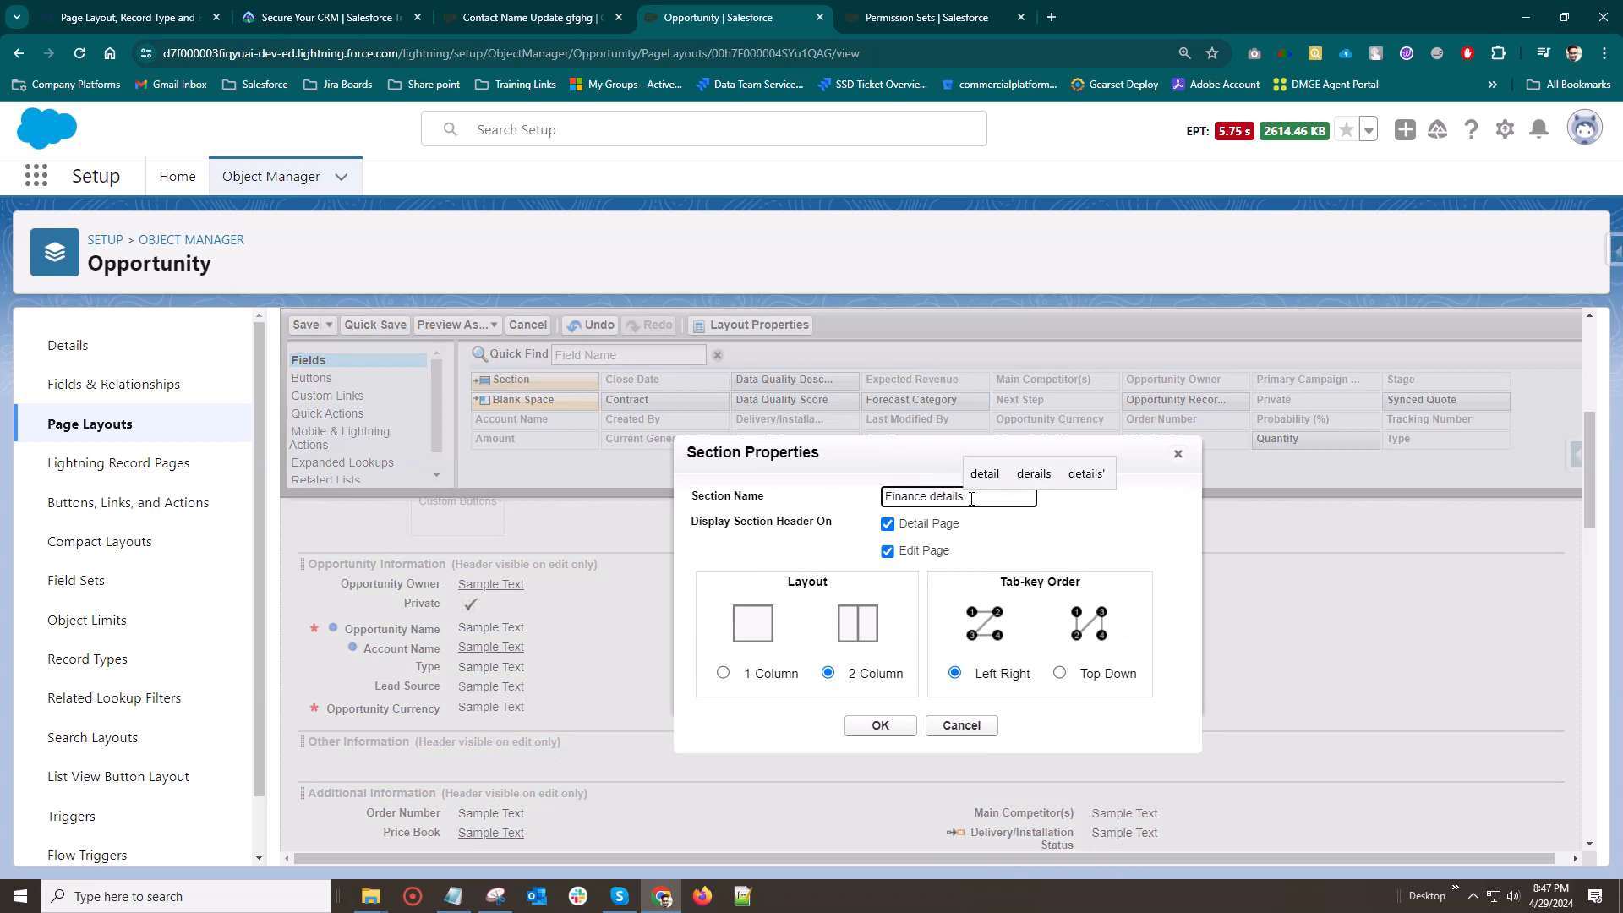
click(1025, 524)
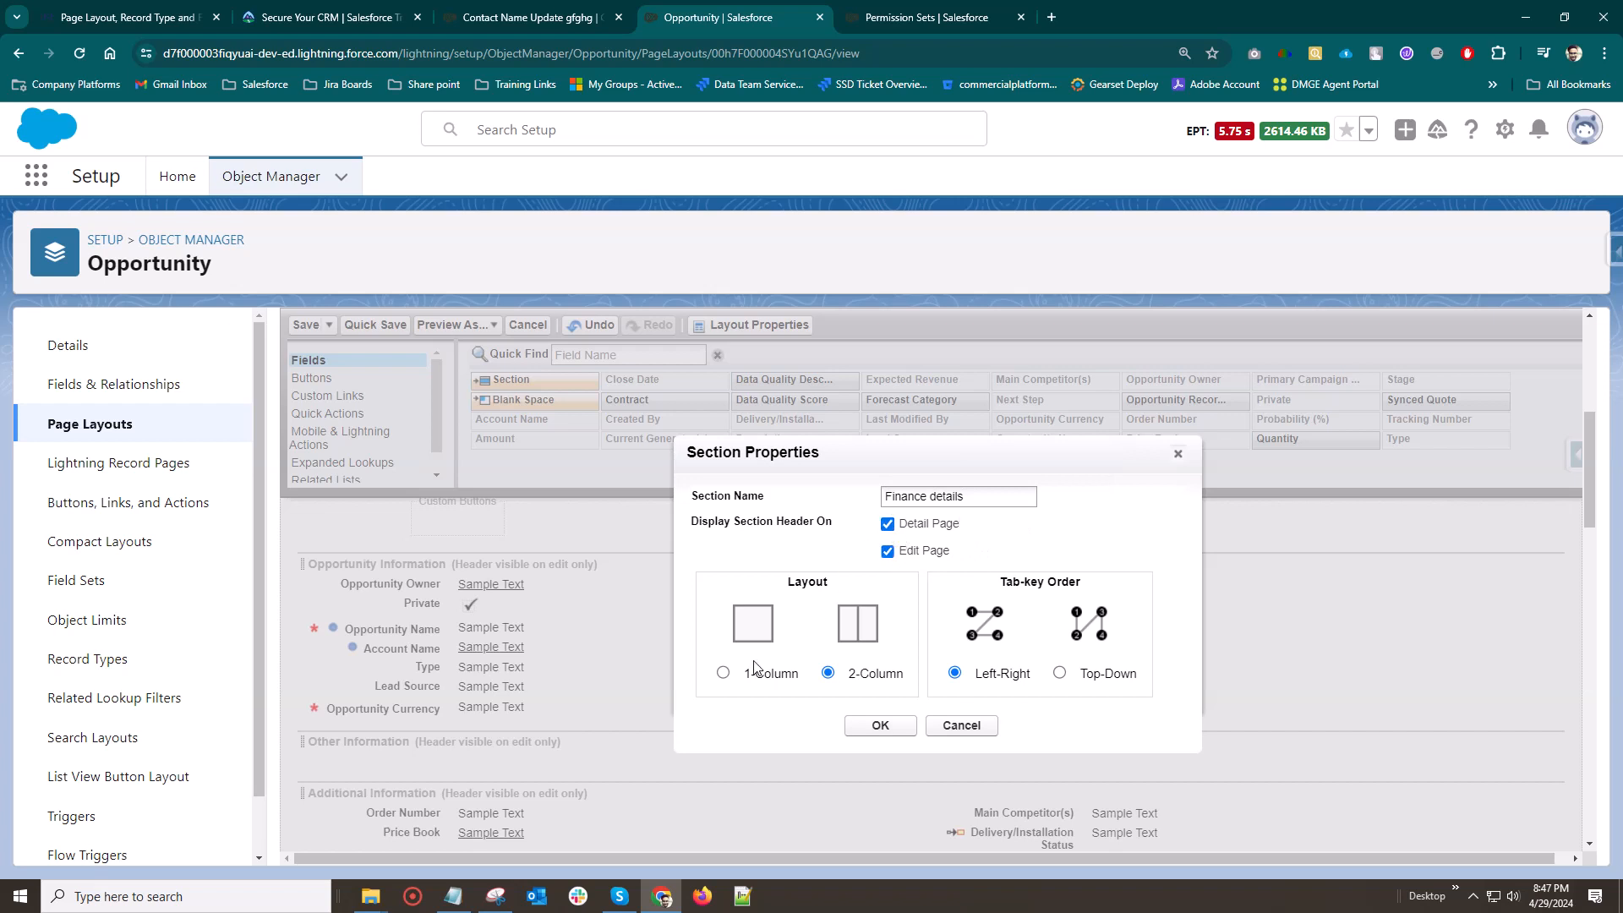
click(723, 674)
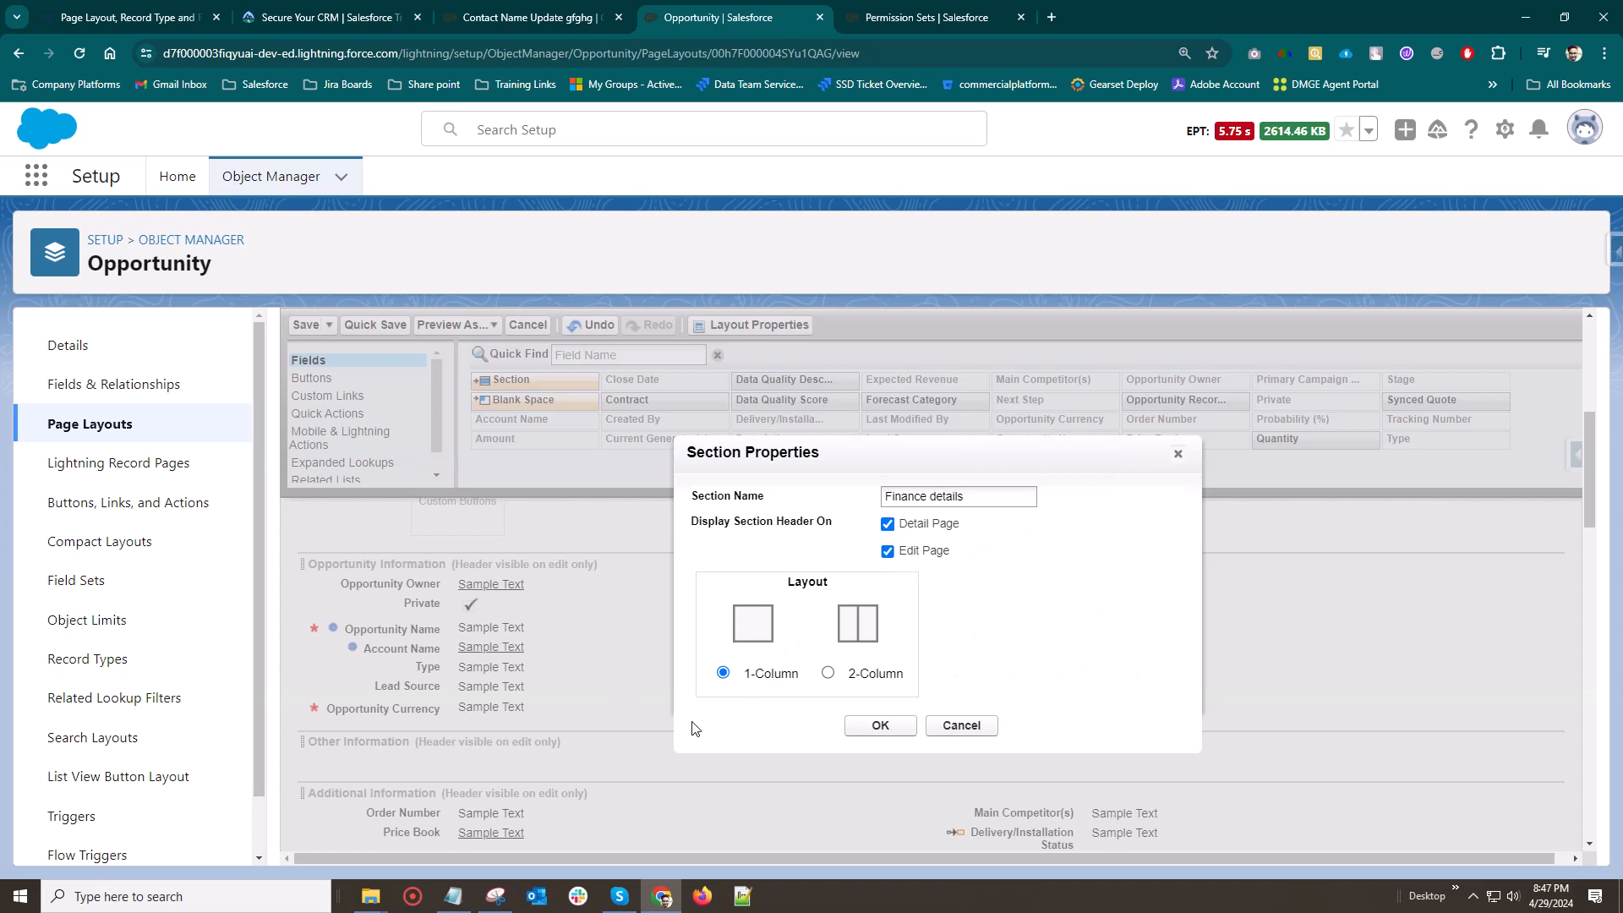
click(829, 673)
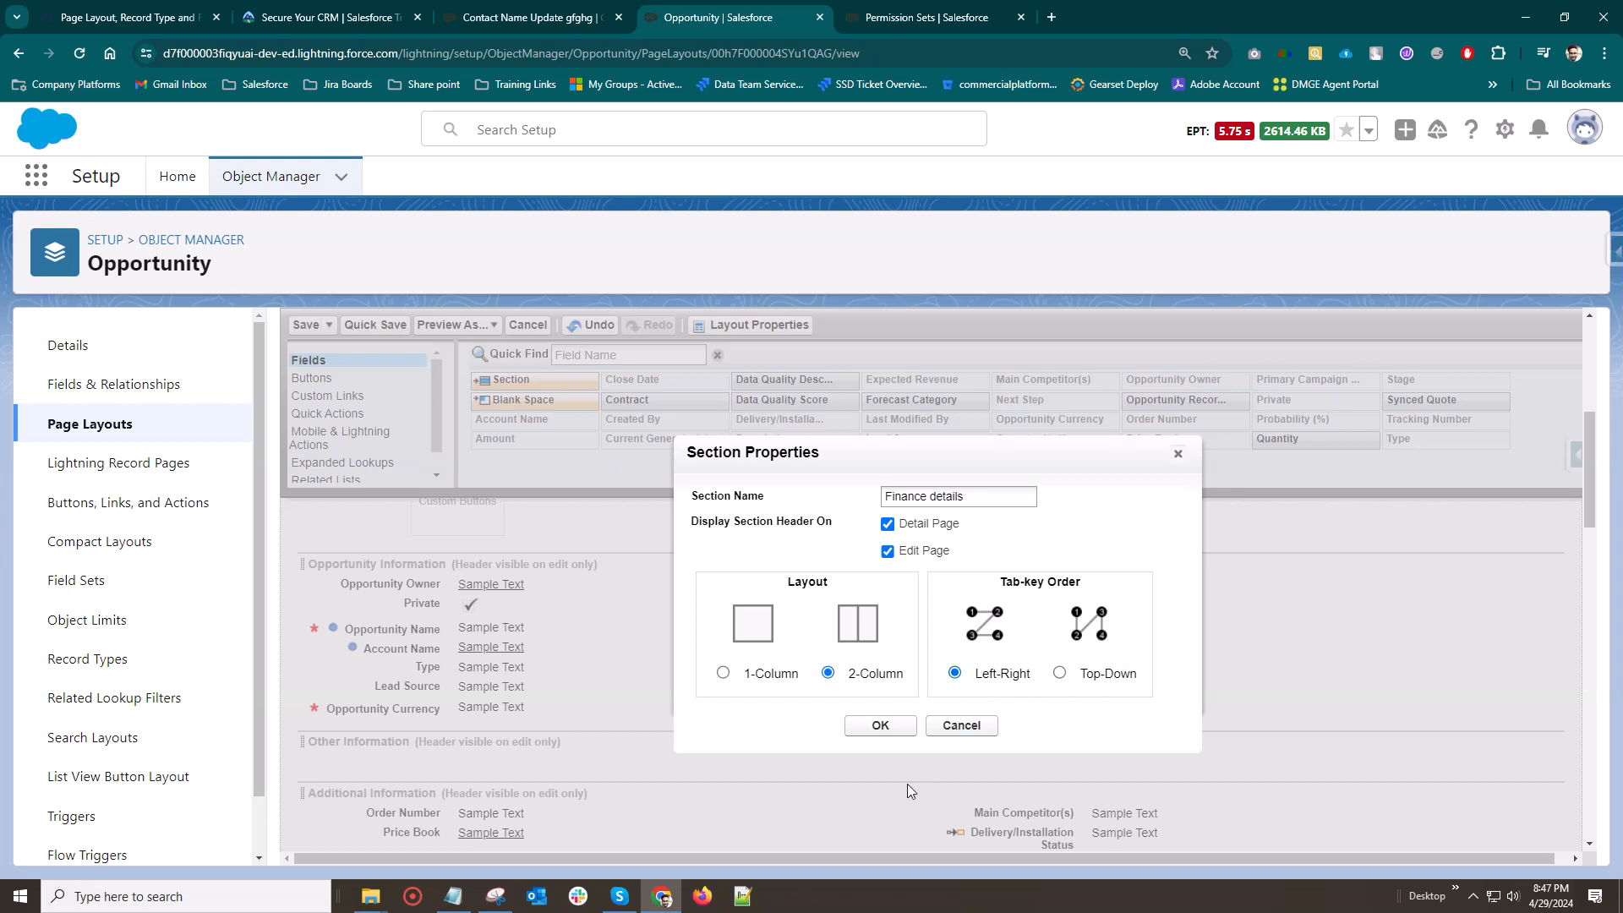
click(880, 725)
Look through the layout's sections to locate the new Finance details section
scroll(677, 590, down, 1)
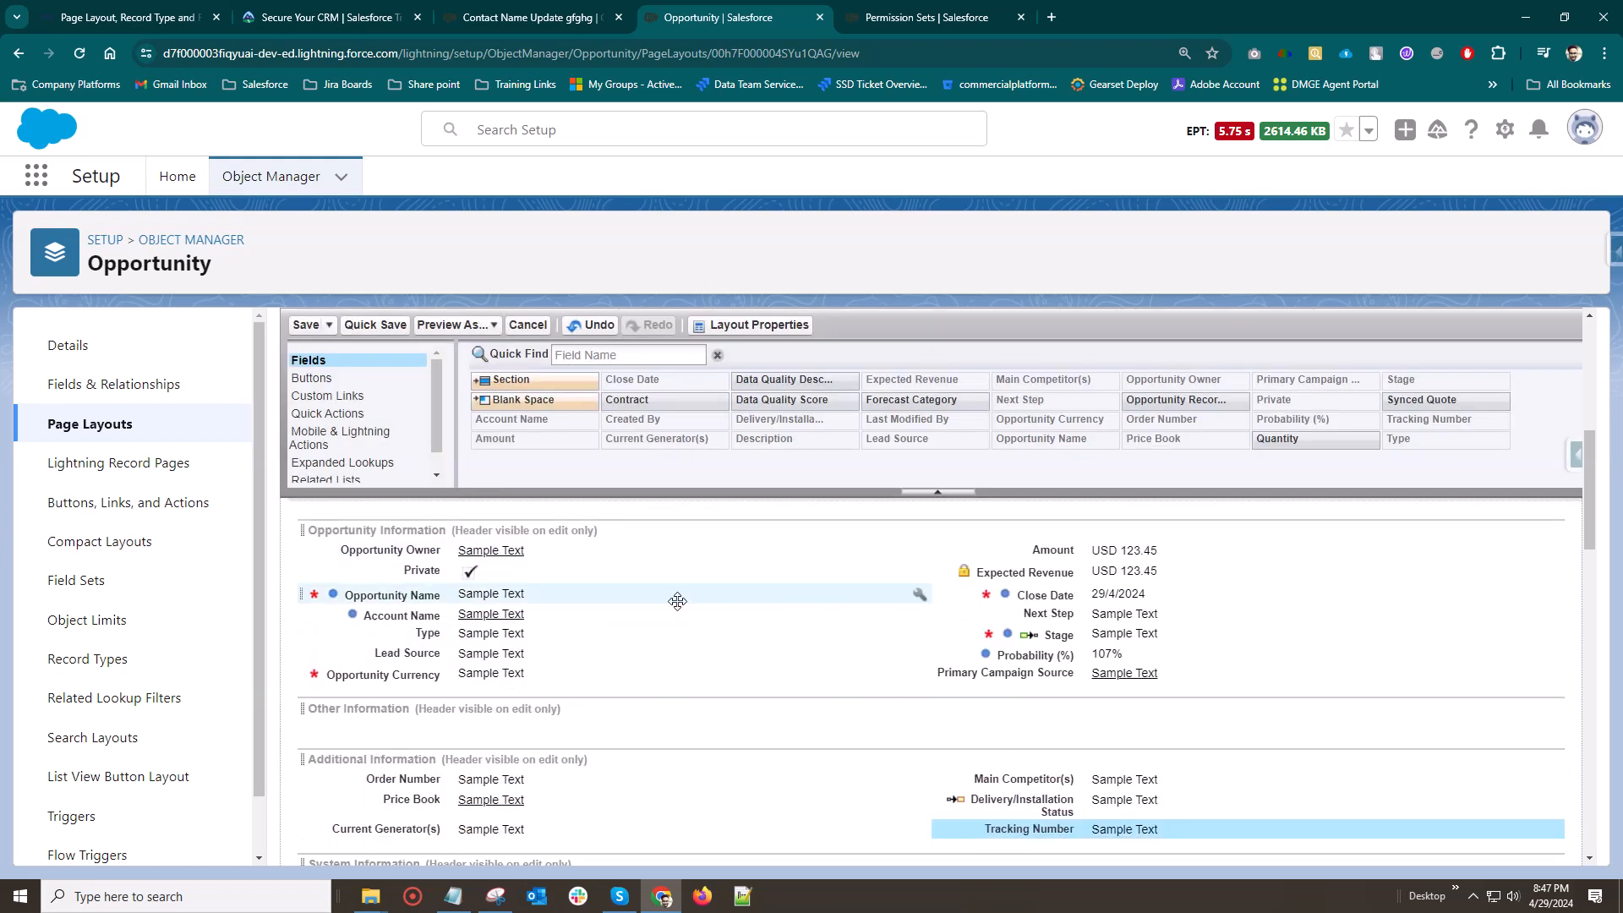
scroll(651, 609, down, 1)
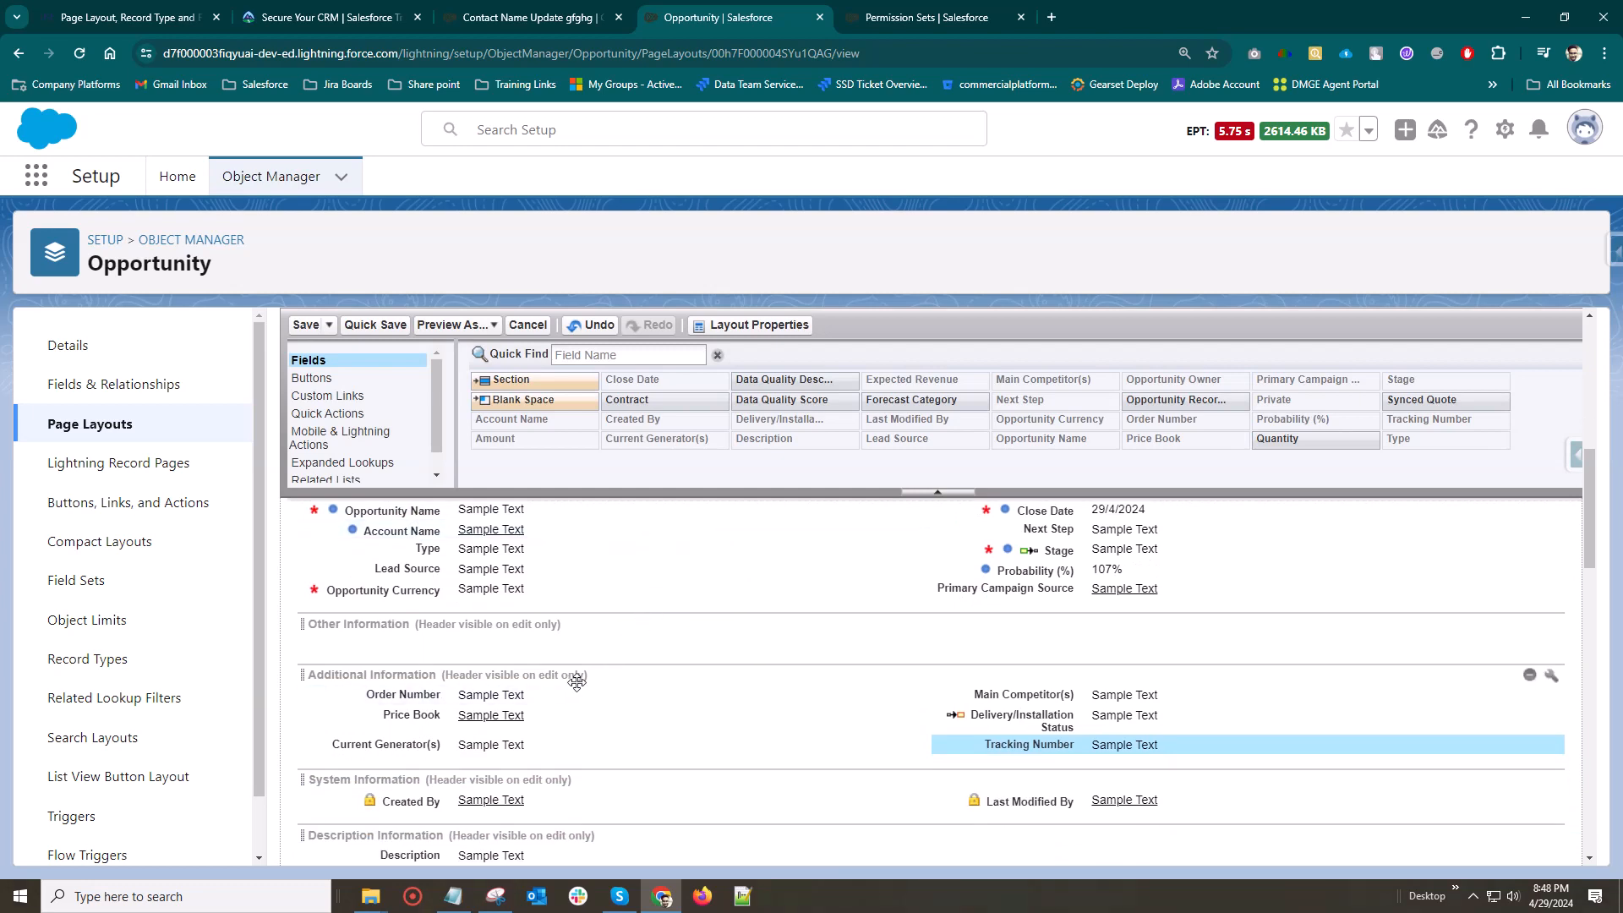
scroll(577, 670, down, 2)
scroll(576, 728, down, 3)
scroll(574, 728, up, 6)
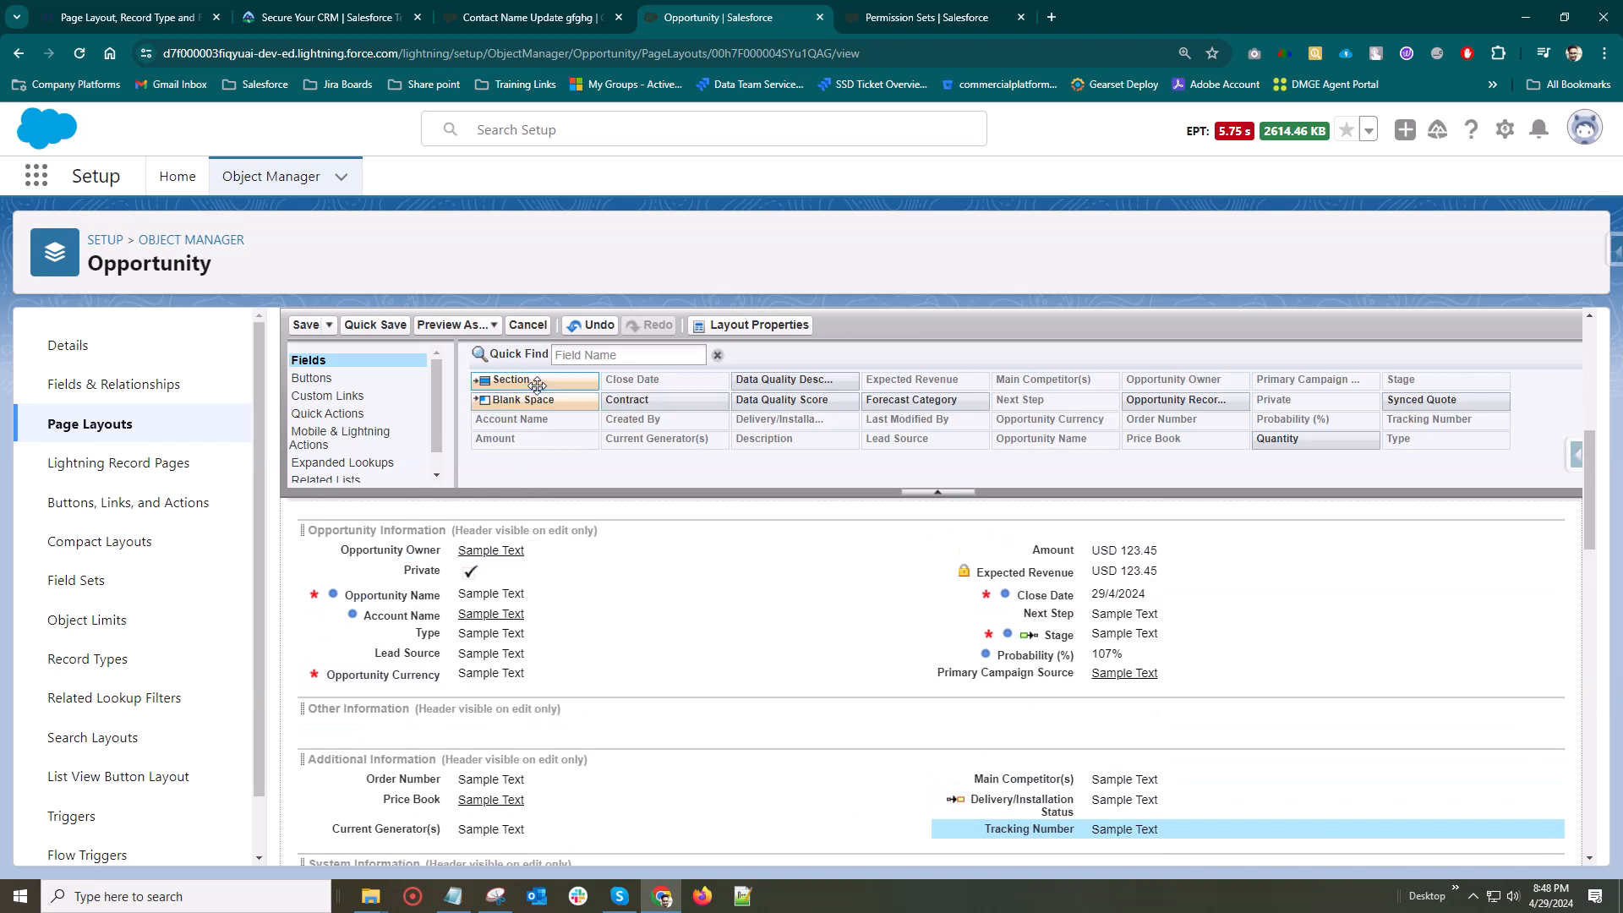
scroll(569, 587, down, 1)
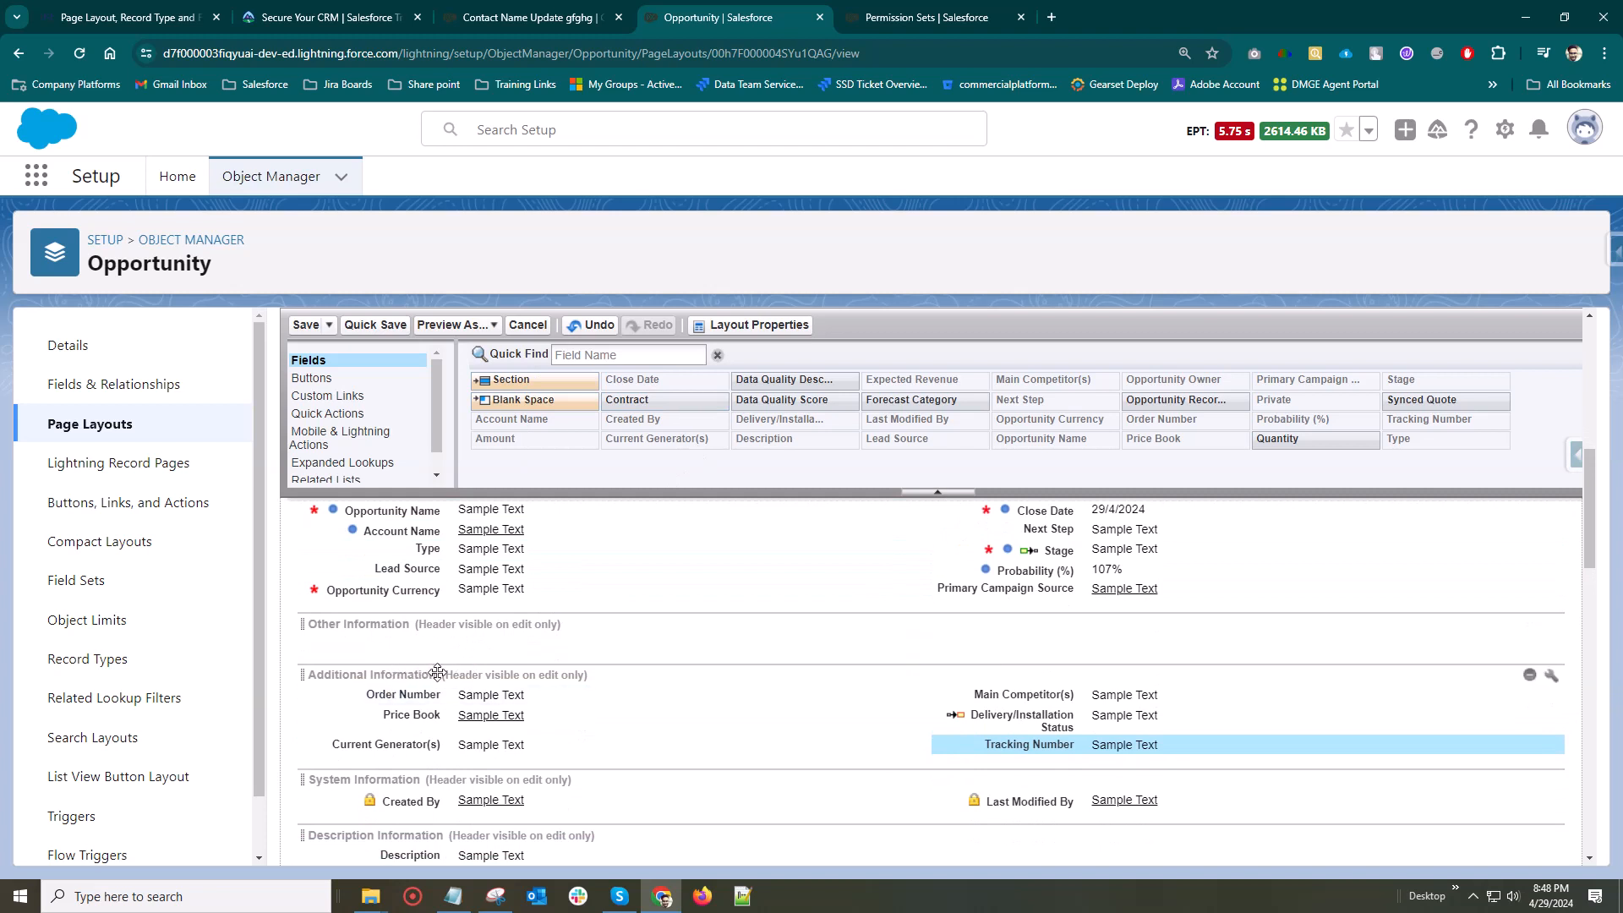
scroll(456, 676, up, 2)
scroll(454, 678, up, 3)
scroll(456, 681, down, 2)
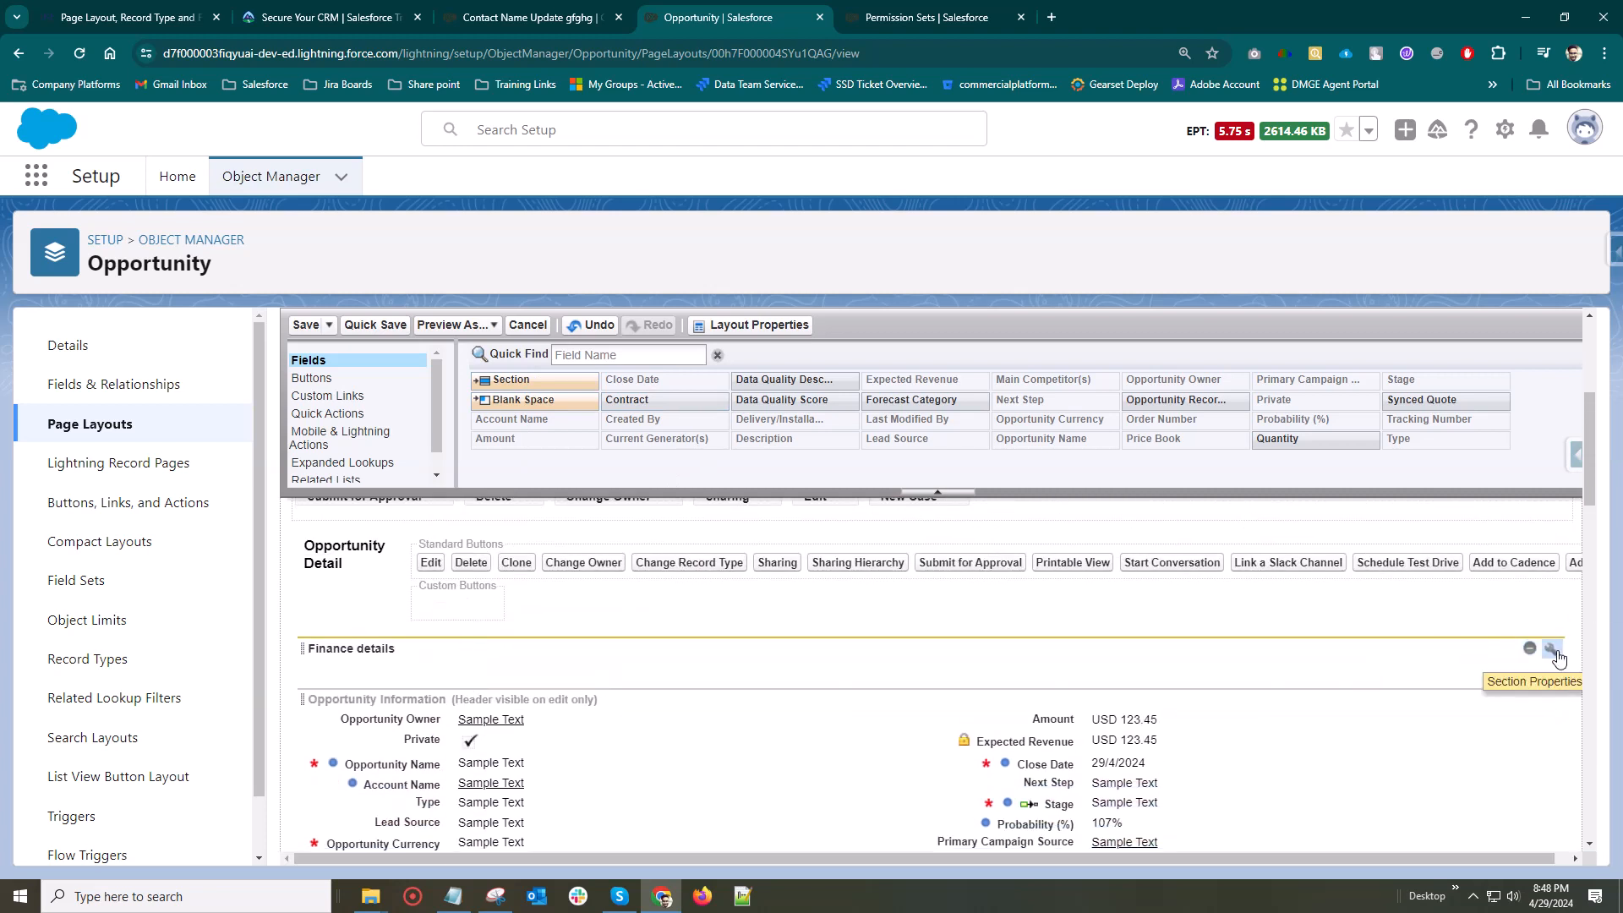
Move the Finance details section between the Other Information and Additional Information sections
drag(1549, 653, 930, 756)
drag(372, 651, 421, 749)
scroll(397, 680, up, 2)
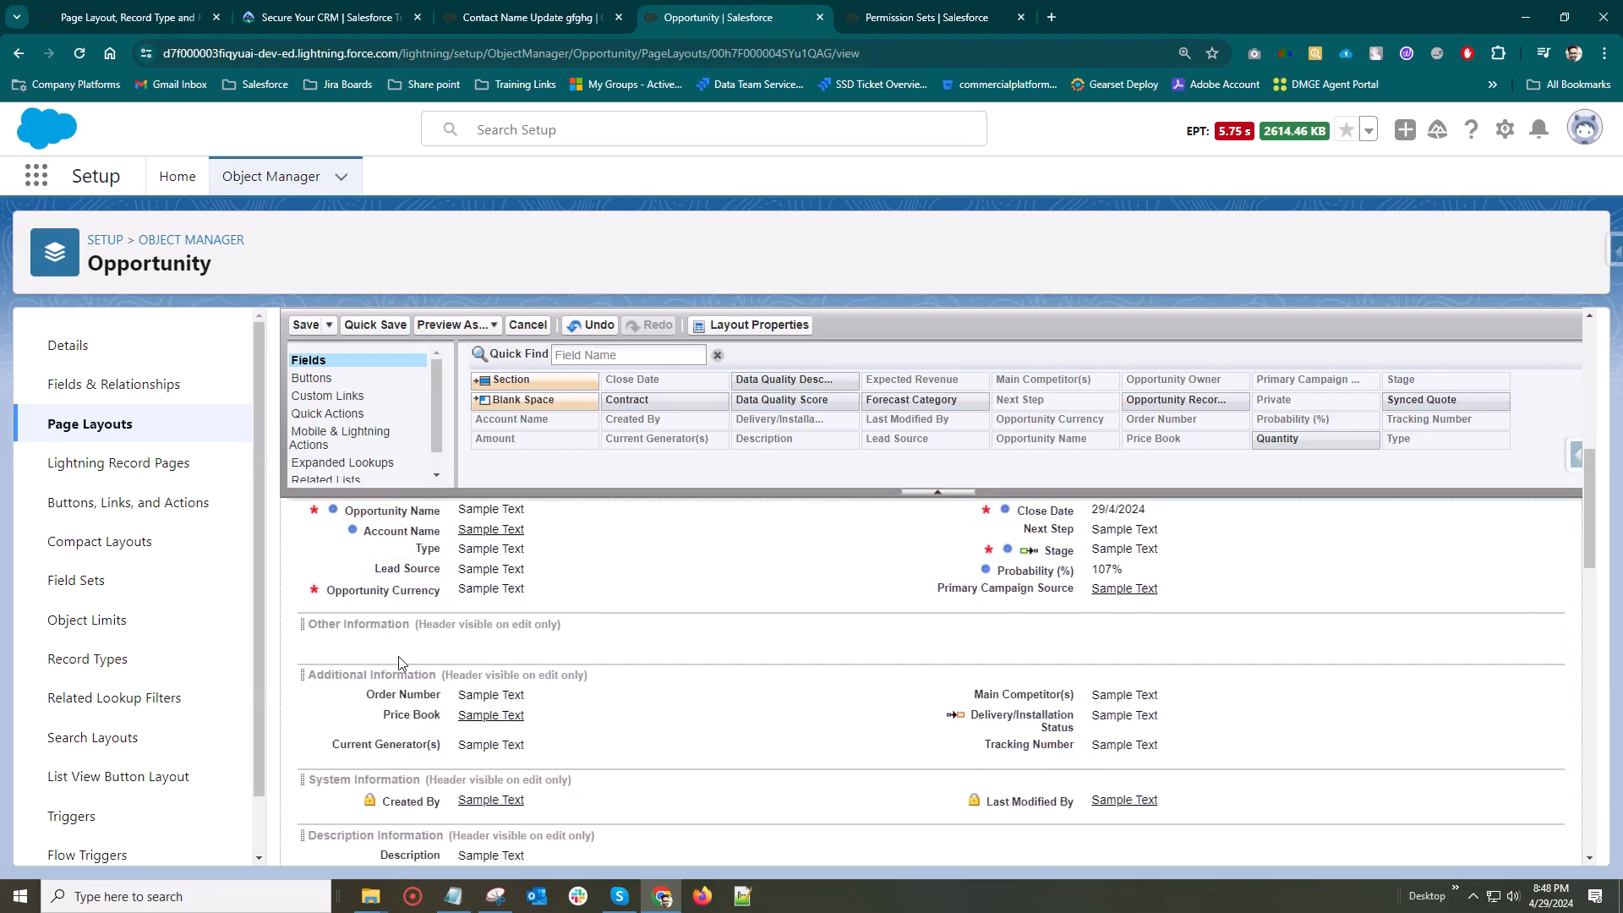
drag(351, 565, 400, 818)
scroll(471, 735, down, 2)
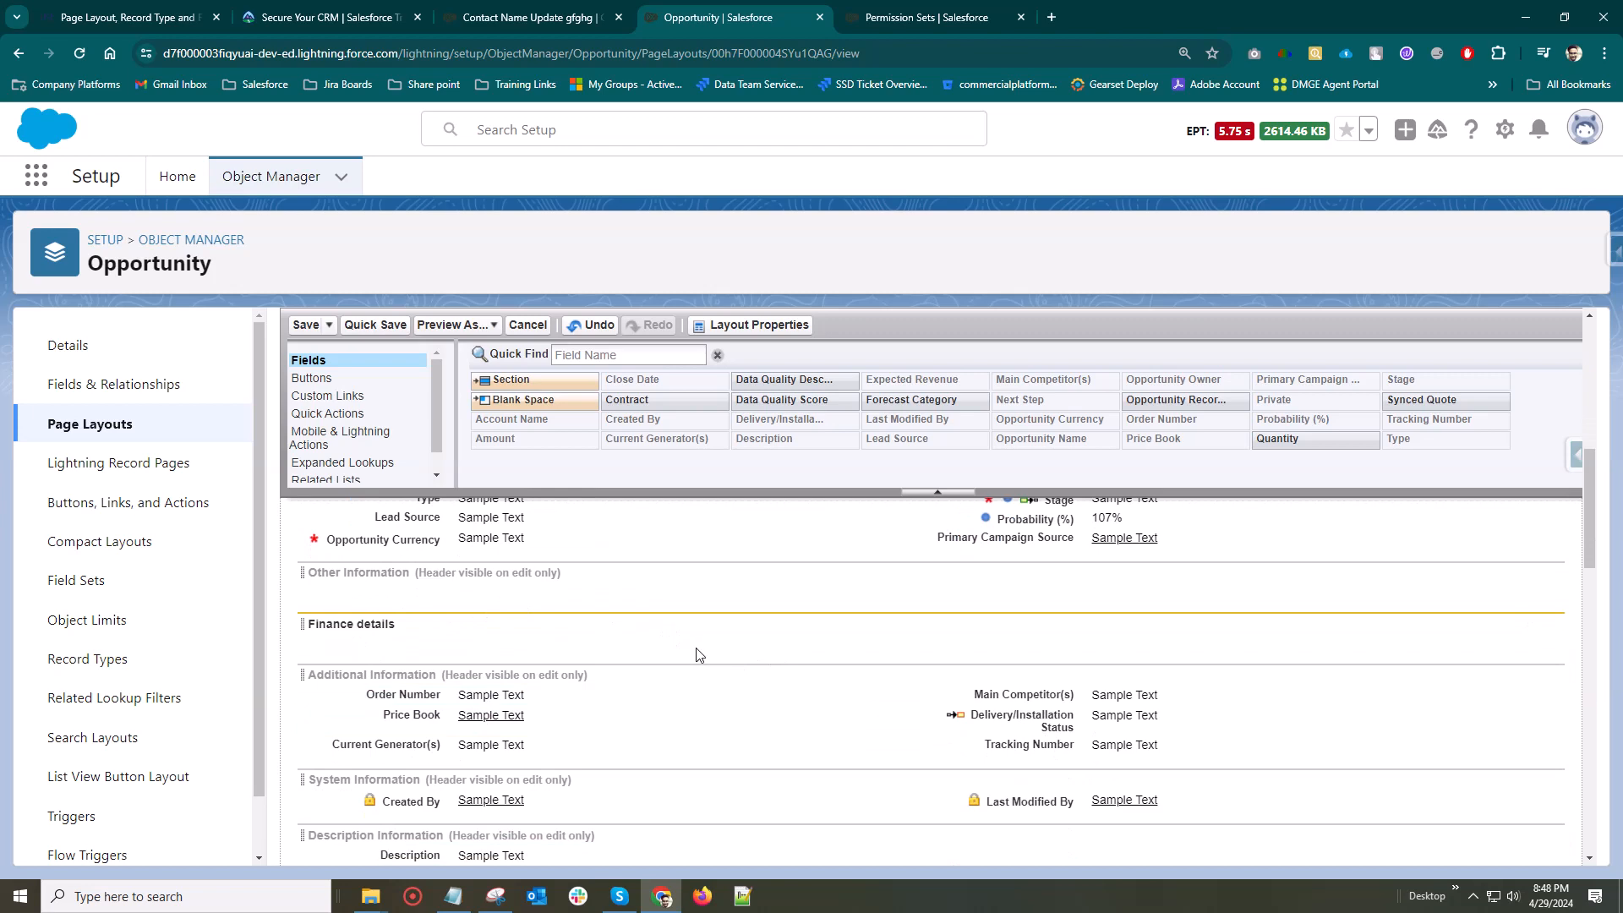
Move Order Number and Price Book into the first column of Finance details, and Main Competitor(s) and Delivery/Installation Status into the second
drag(408, 698, 403, 632)
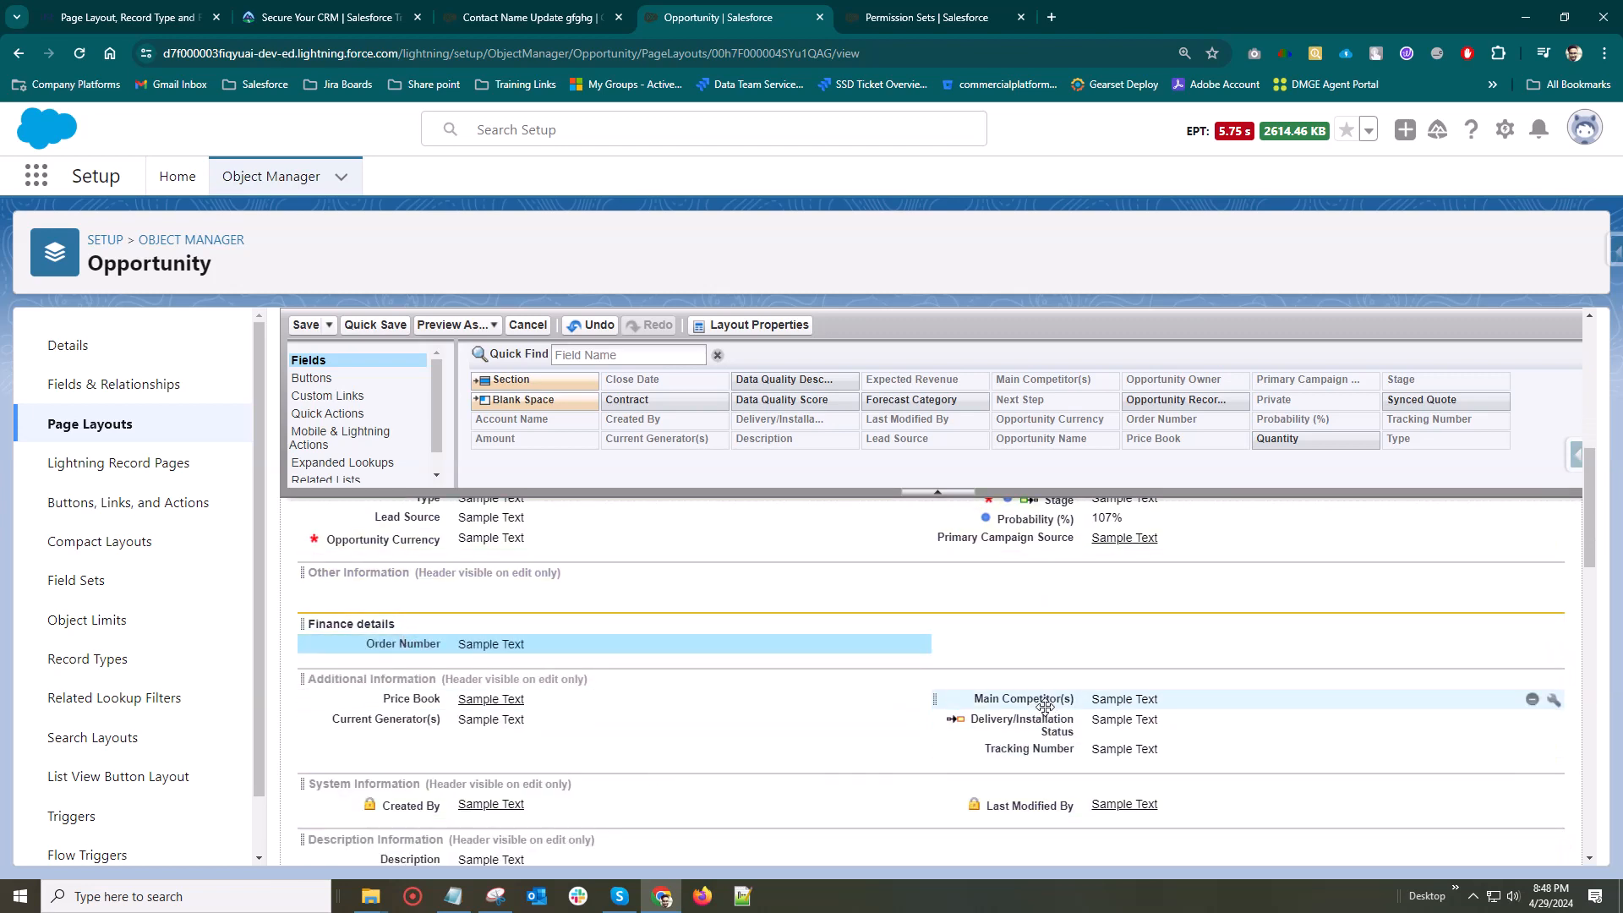
drag(1035, 698, 1075, 620)
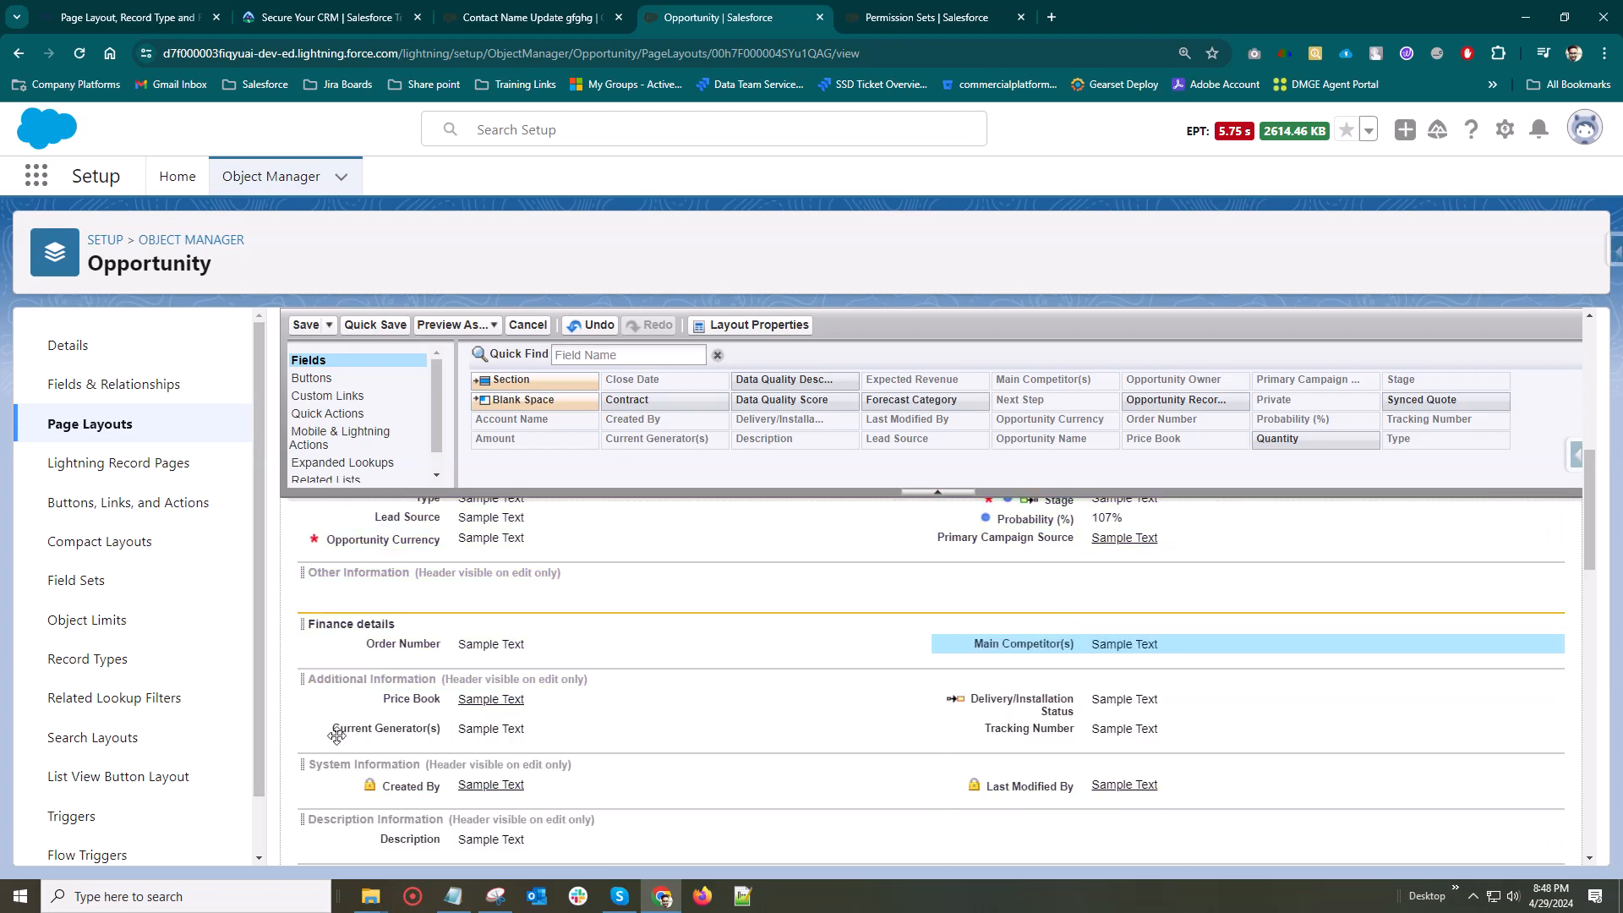
drag(411, 698, 420, 651)
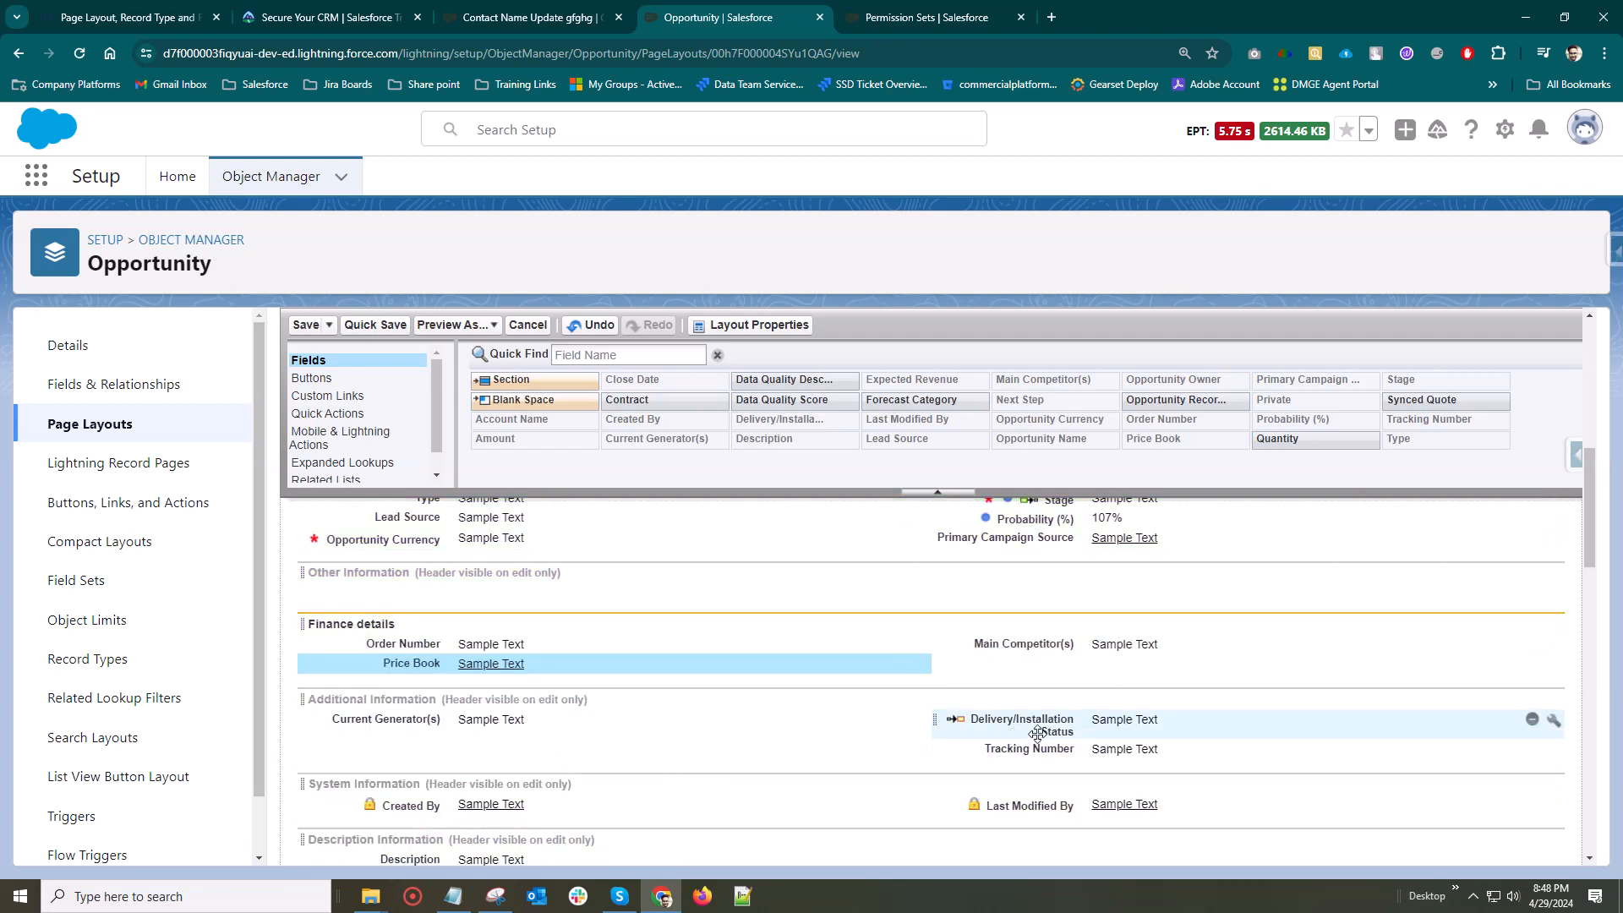
drag(1078, 741, 466, 677)
Move Amount beneath Price Book and Expected Revenue beneath Delivery/Installation Status in the Finance details section
scroll(1021, 668, up, 3)
scroll(832, 712, up, 2)
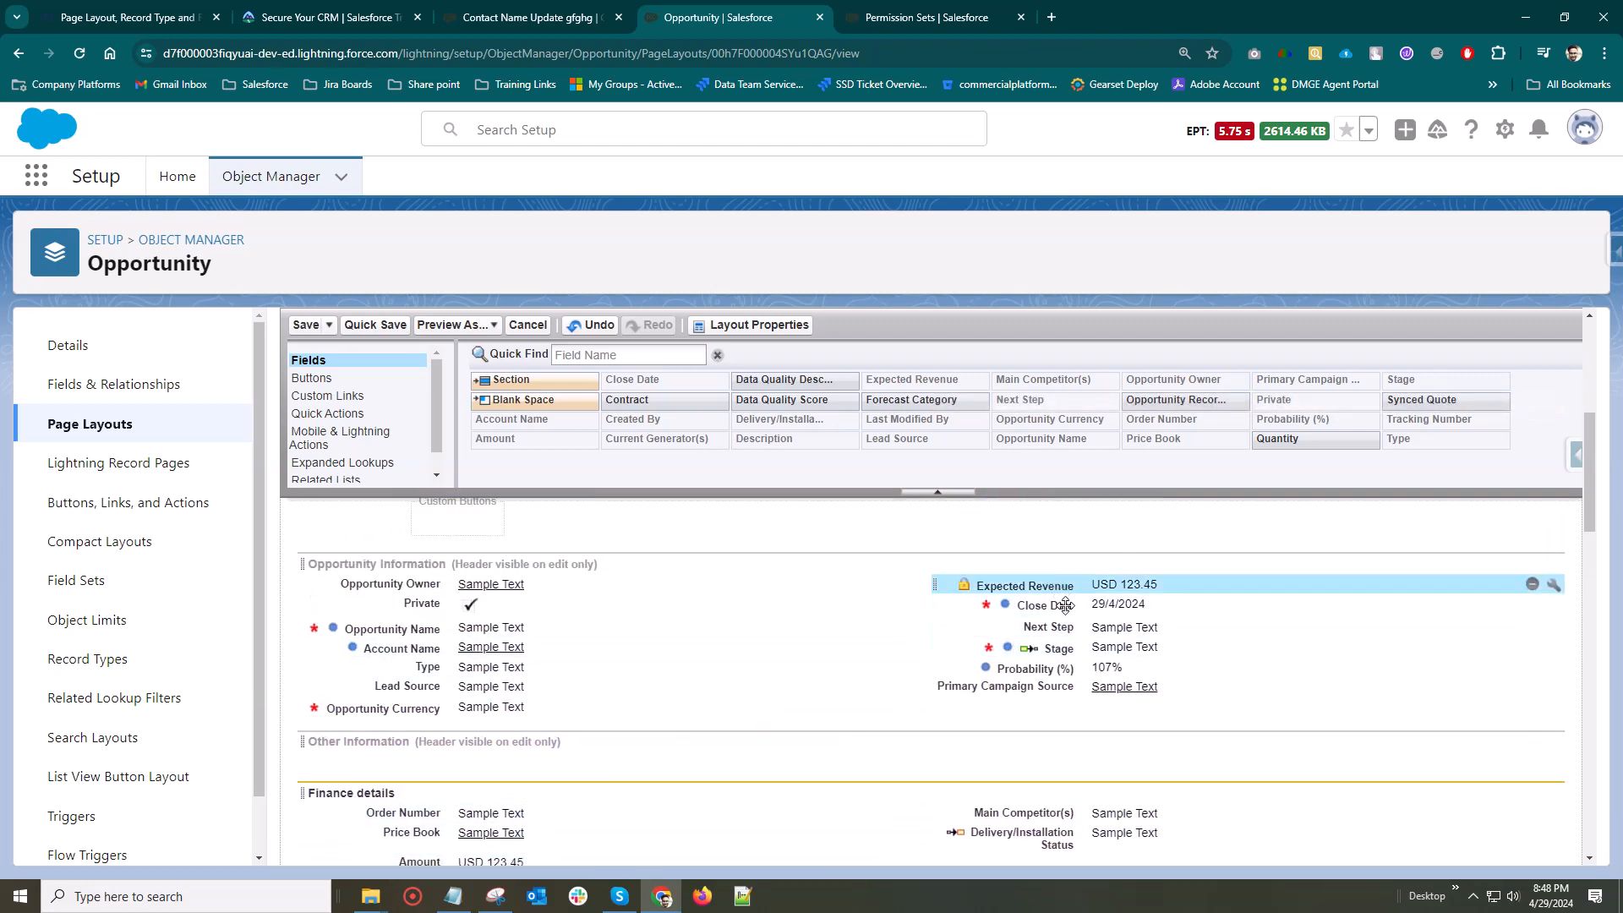
drag(1063, 589, 1010, 617)
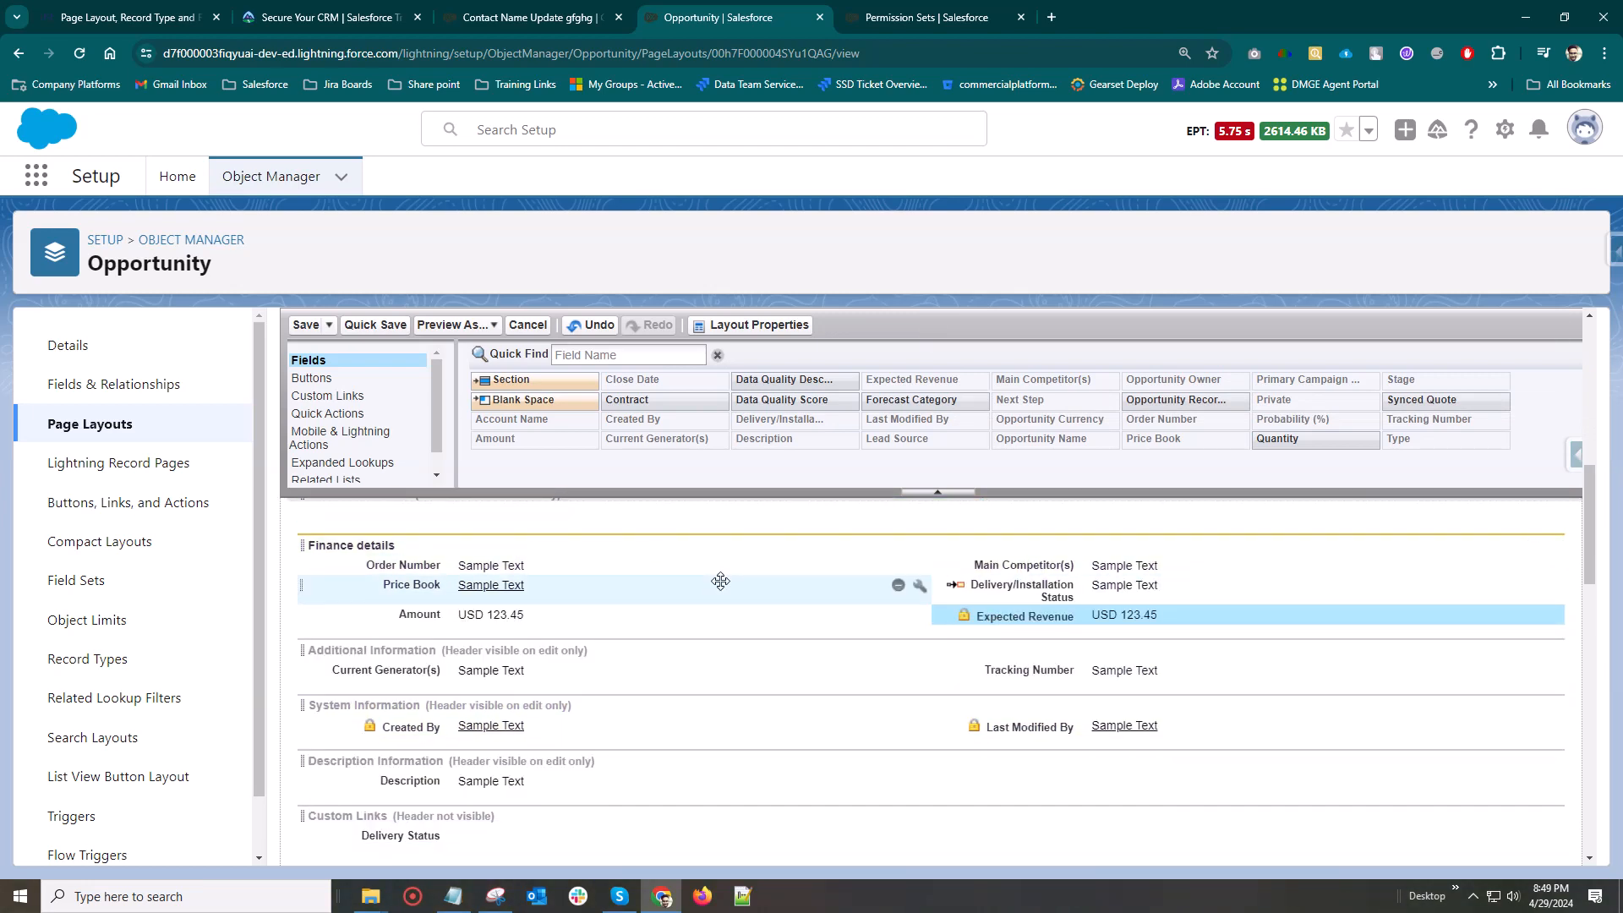
Save the Opportunity Layout and agree to overwrite users' personal related list customizations
scroll(645, 691, up, 3)
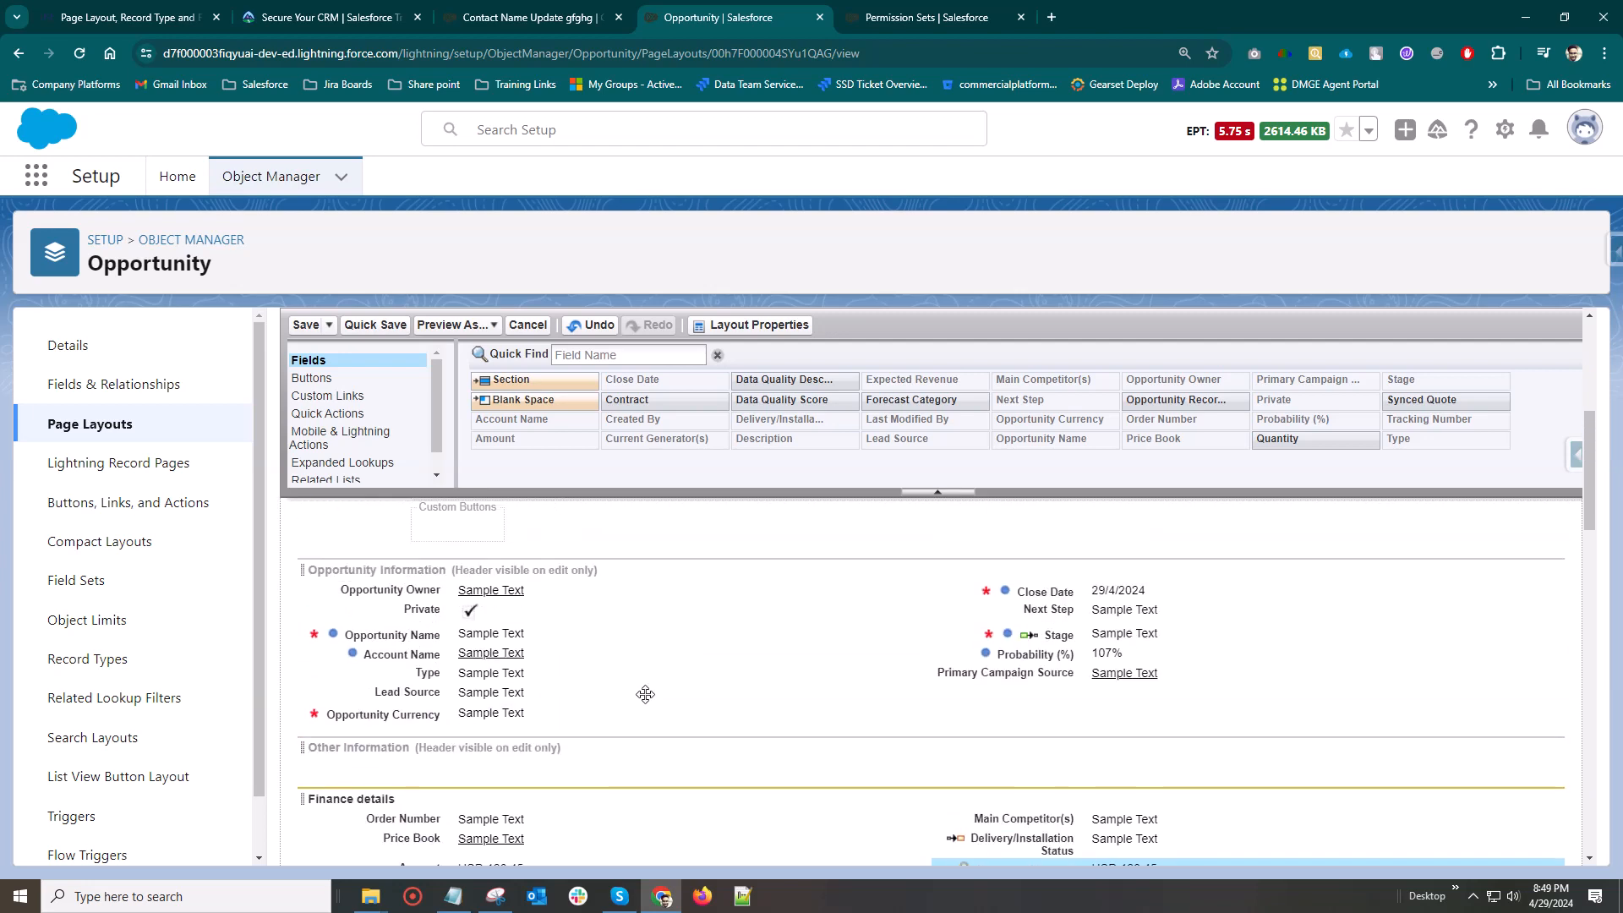
click(306, 326)
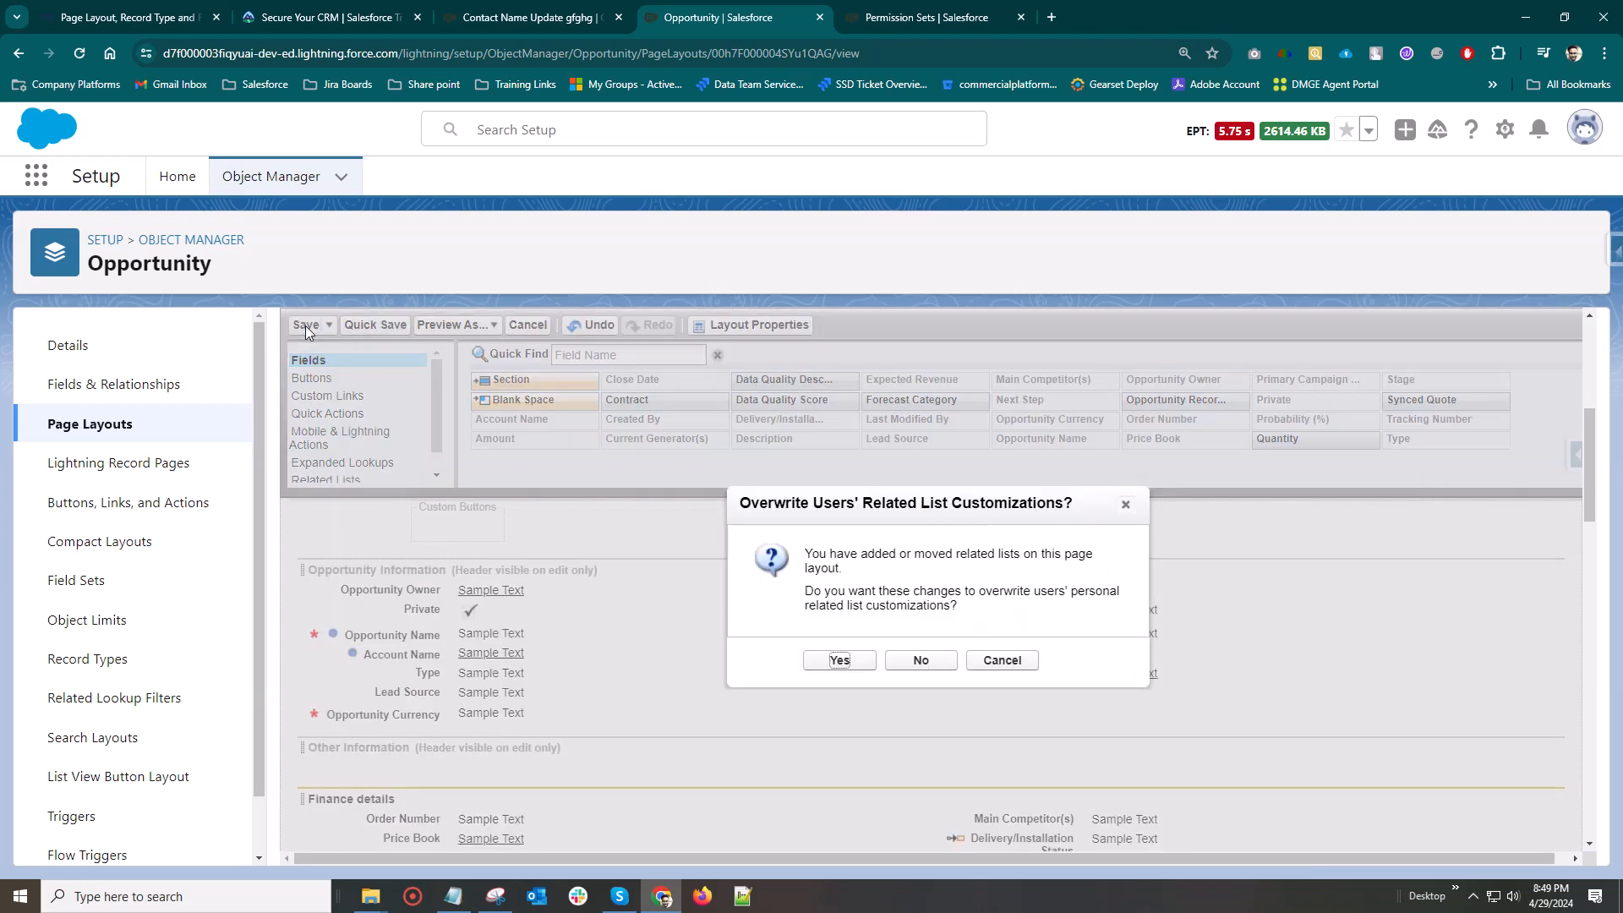
click(810, 668)
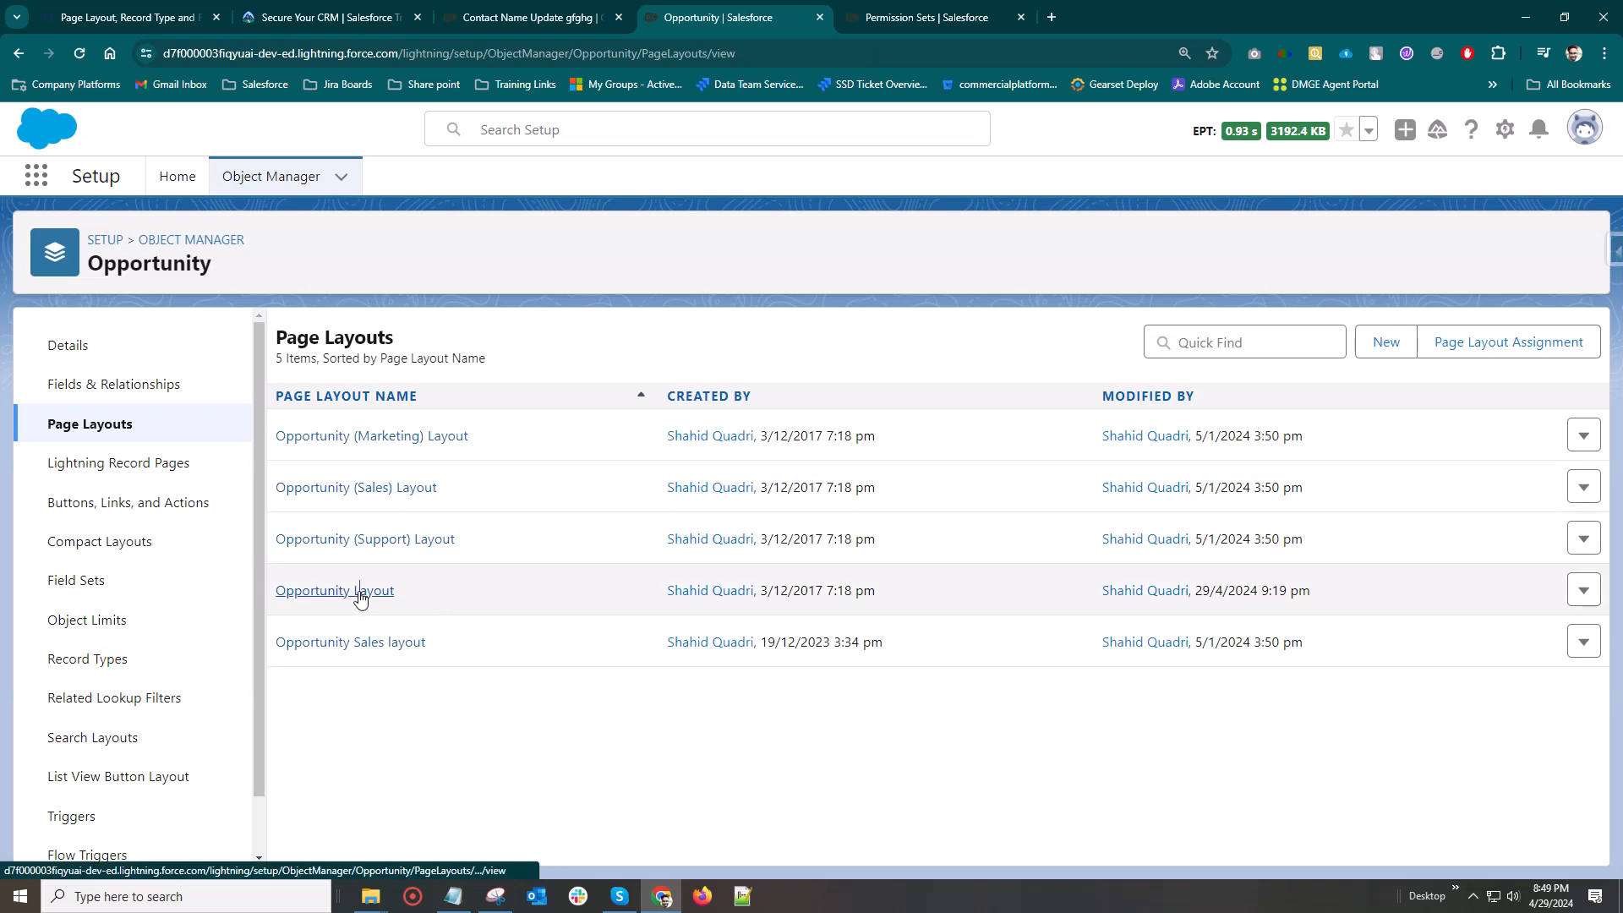
Preview the Opportunity Layout as the System Administrator profile, inspect its Finance details section and close the preview
click(362, 593)
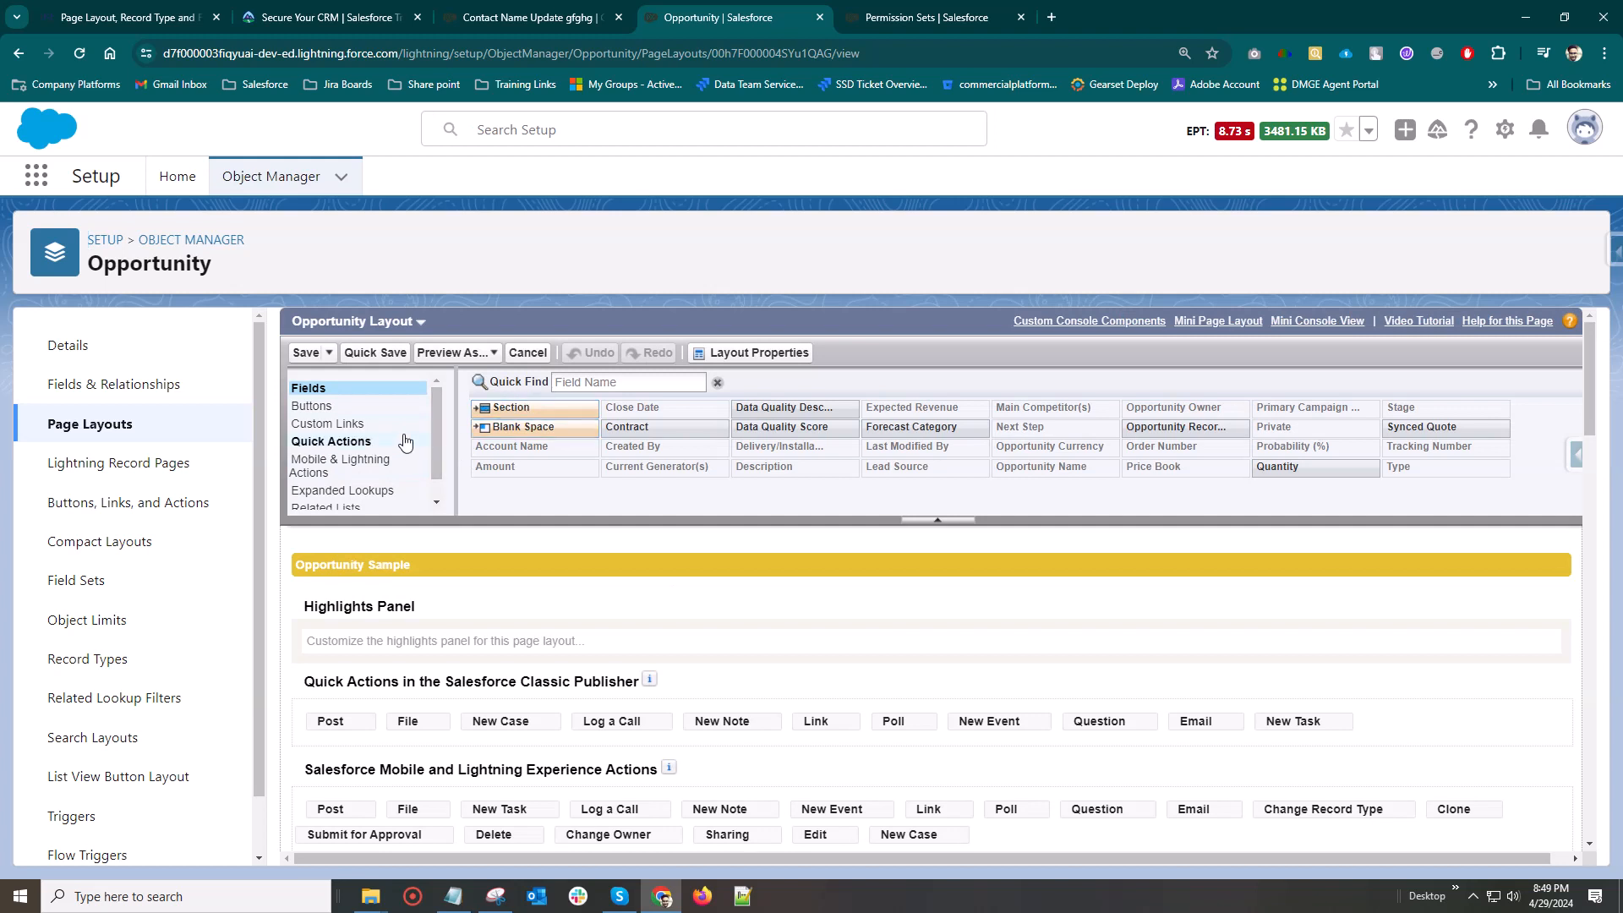
click(455, 359)
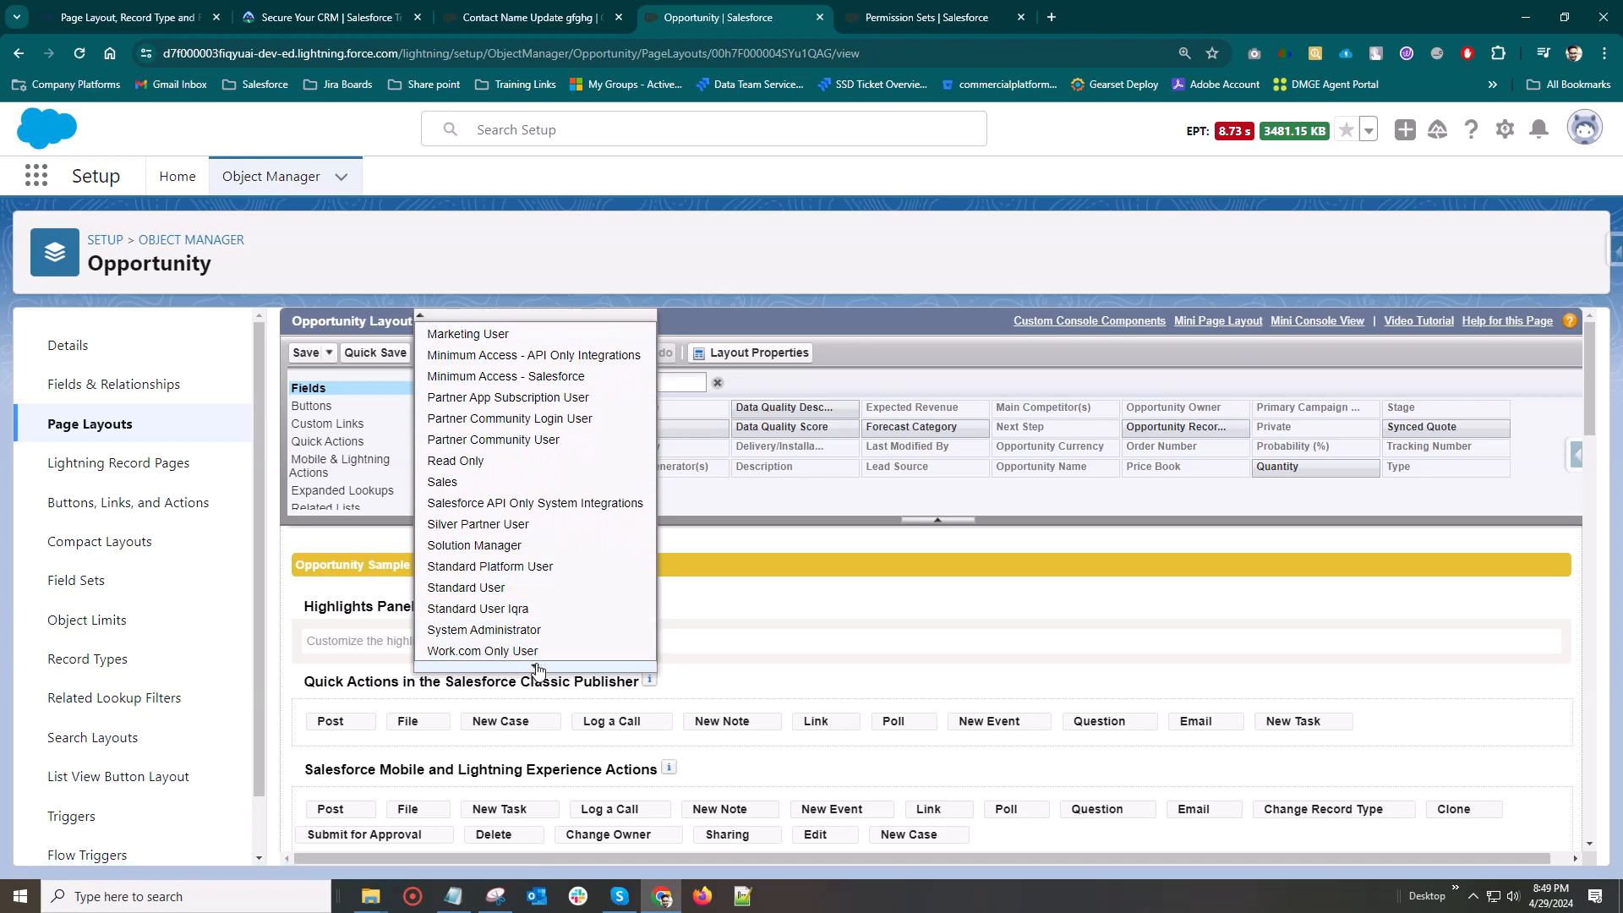
click(494, 630)
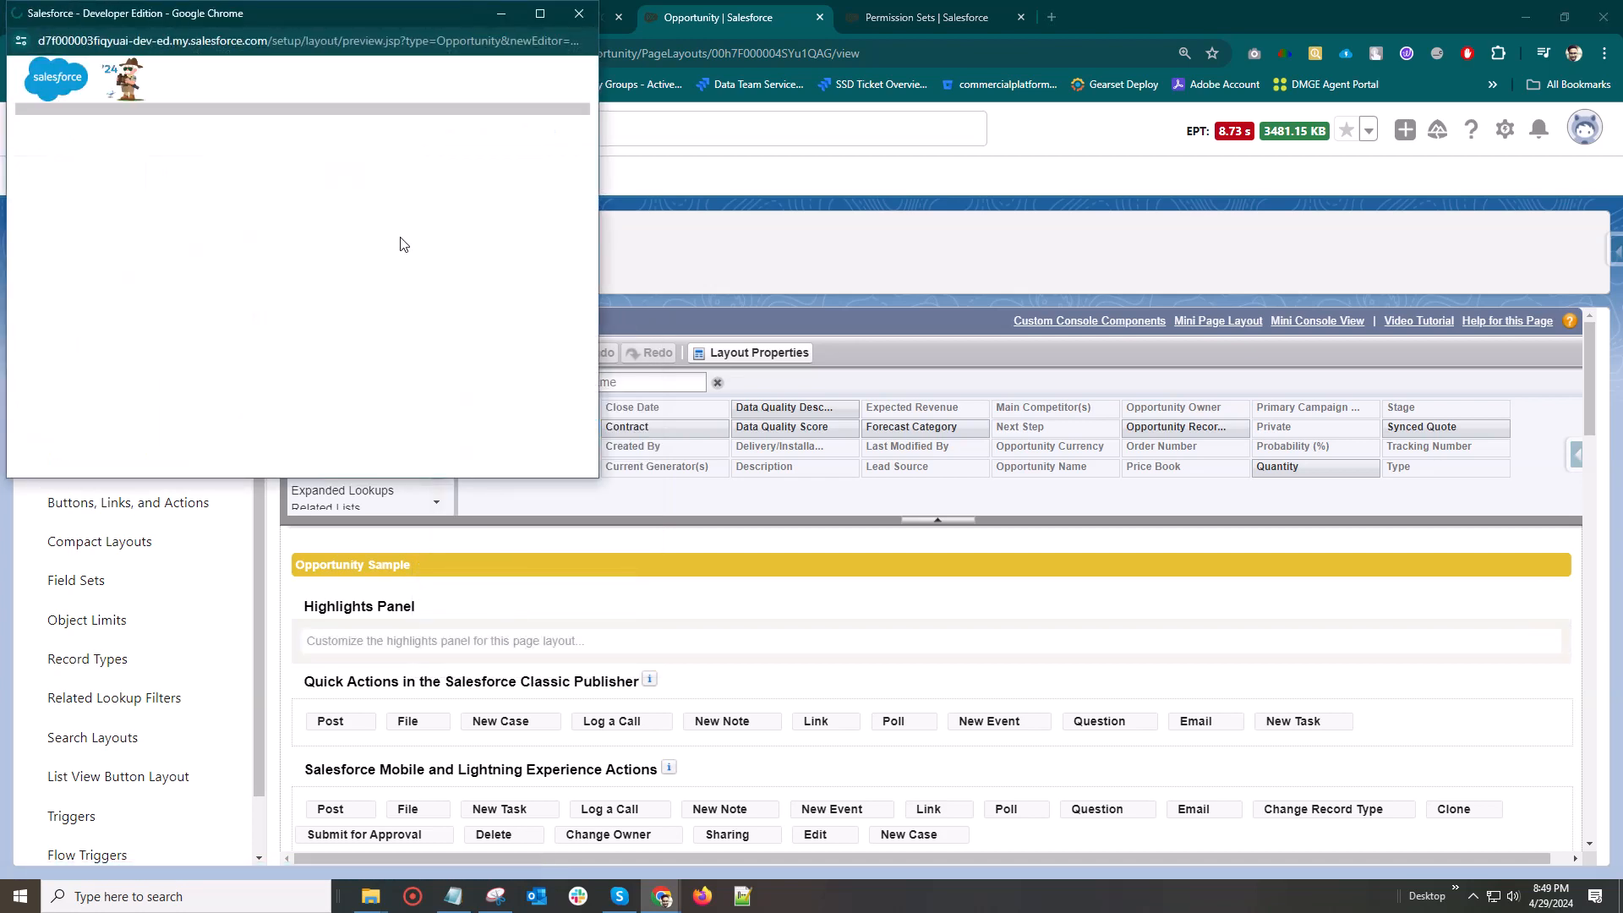
click(539, 26)
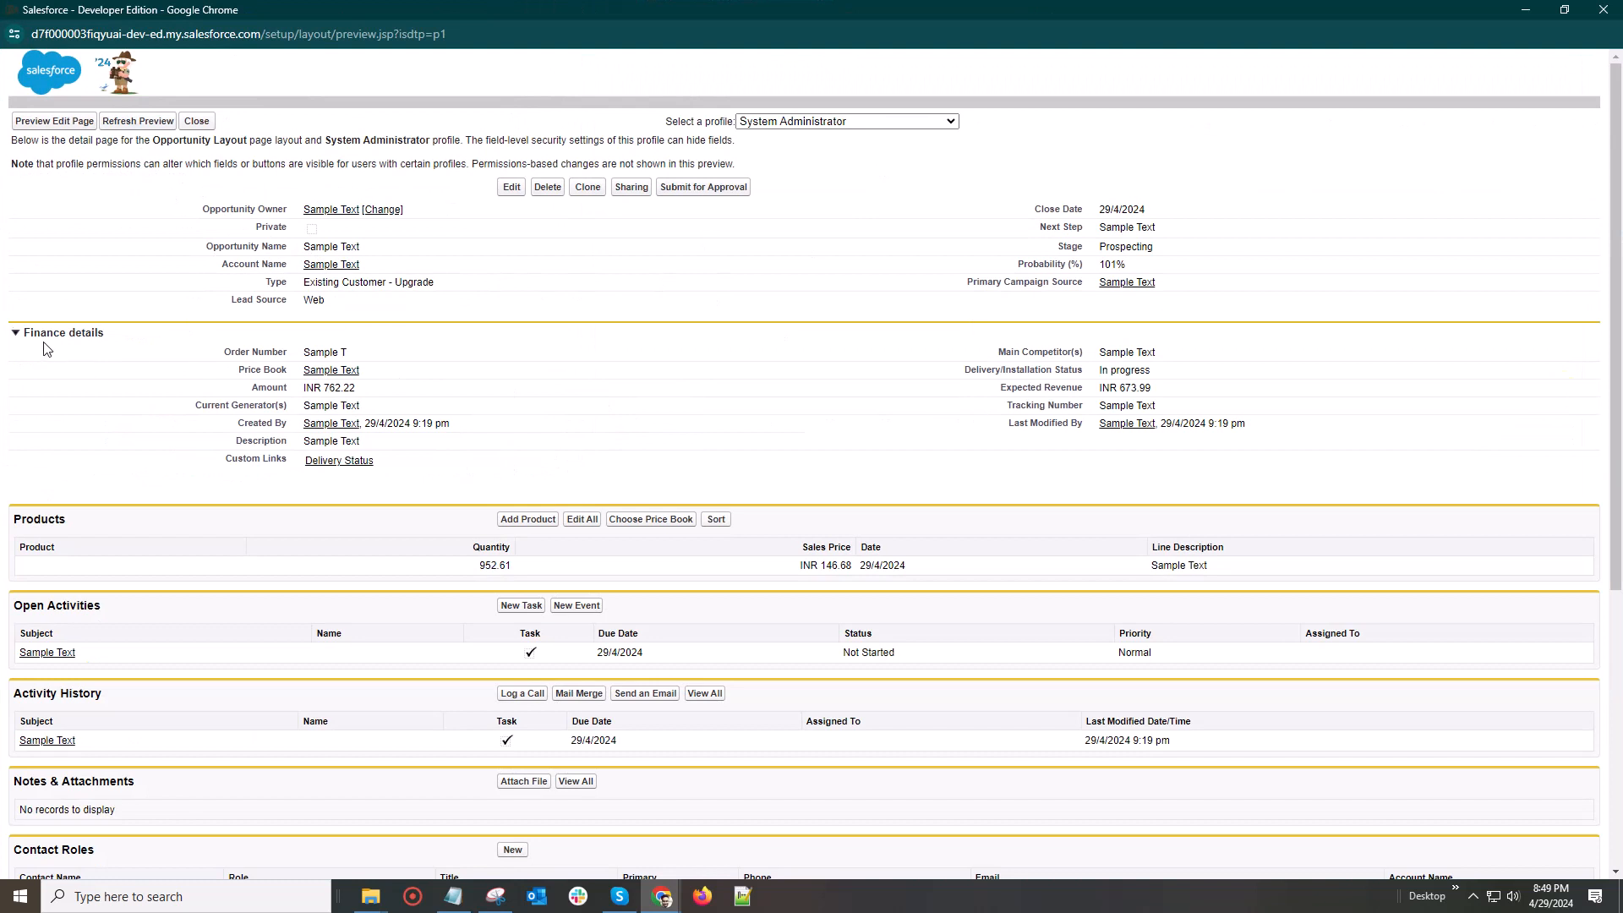
drag(222, 346, 1168, 476)
click(1004, 478)
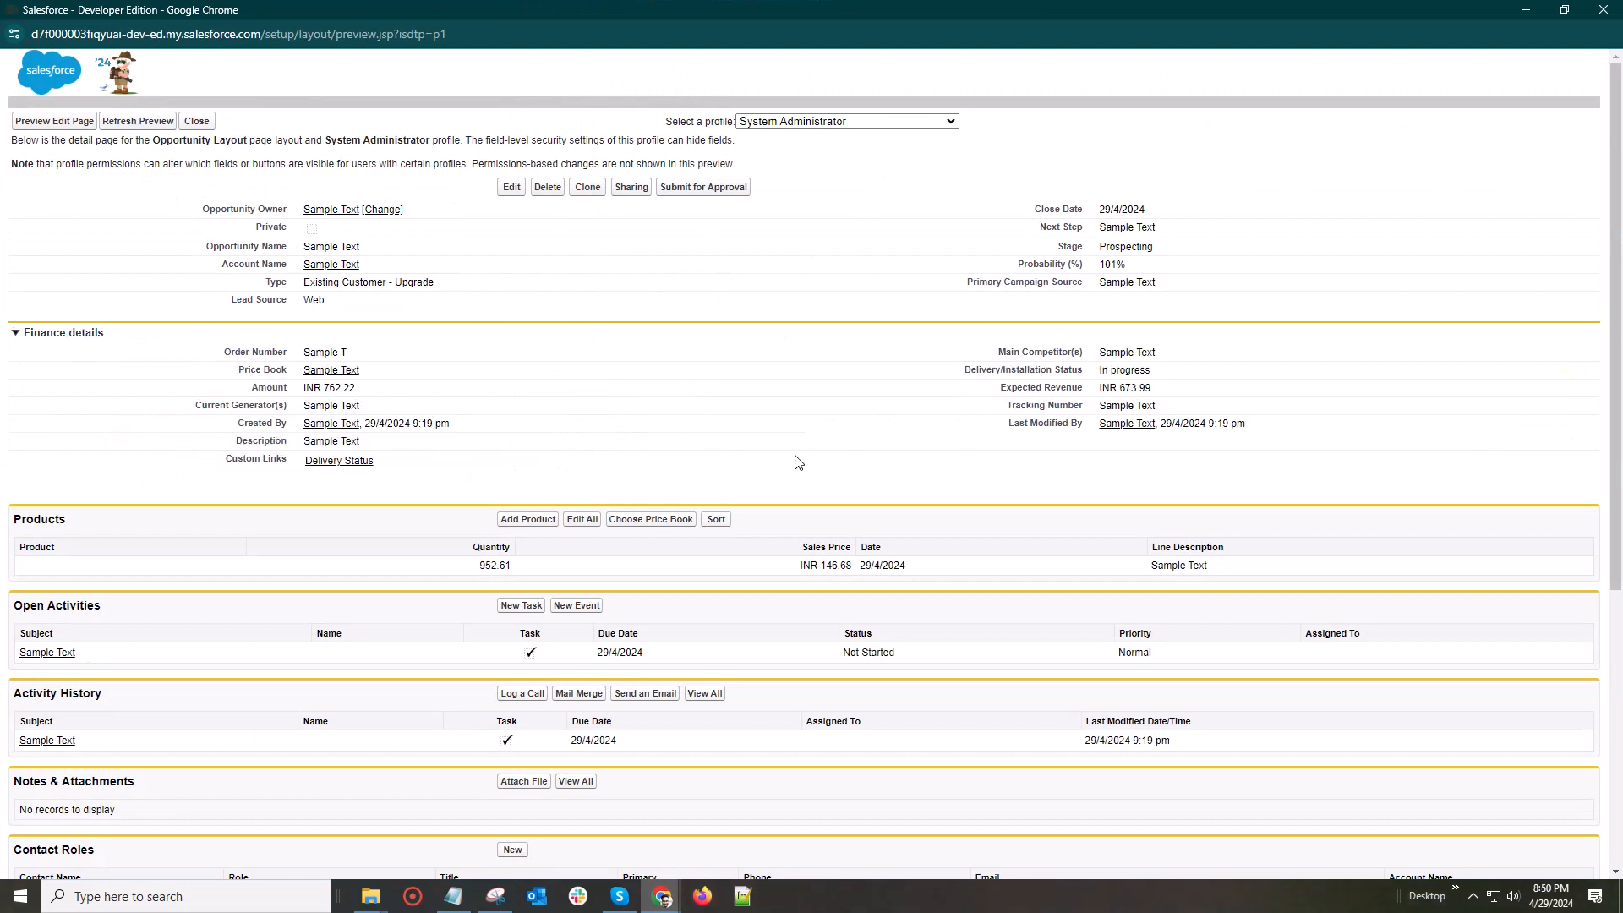
click(1601, 7)
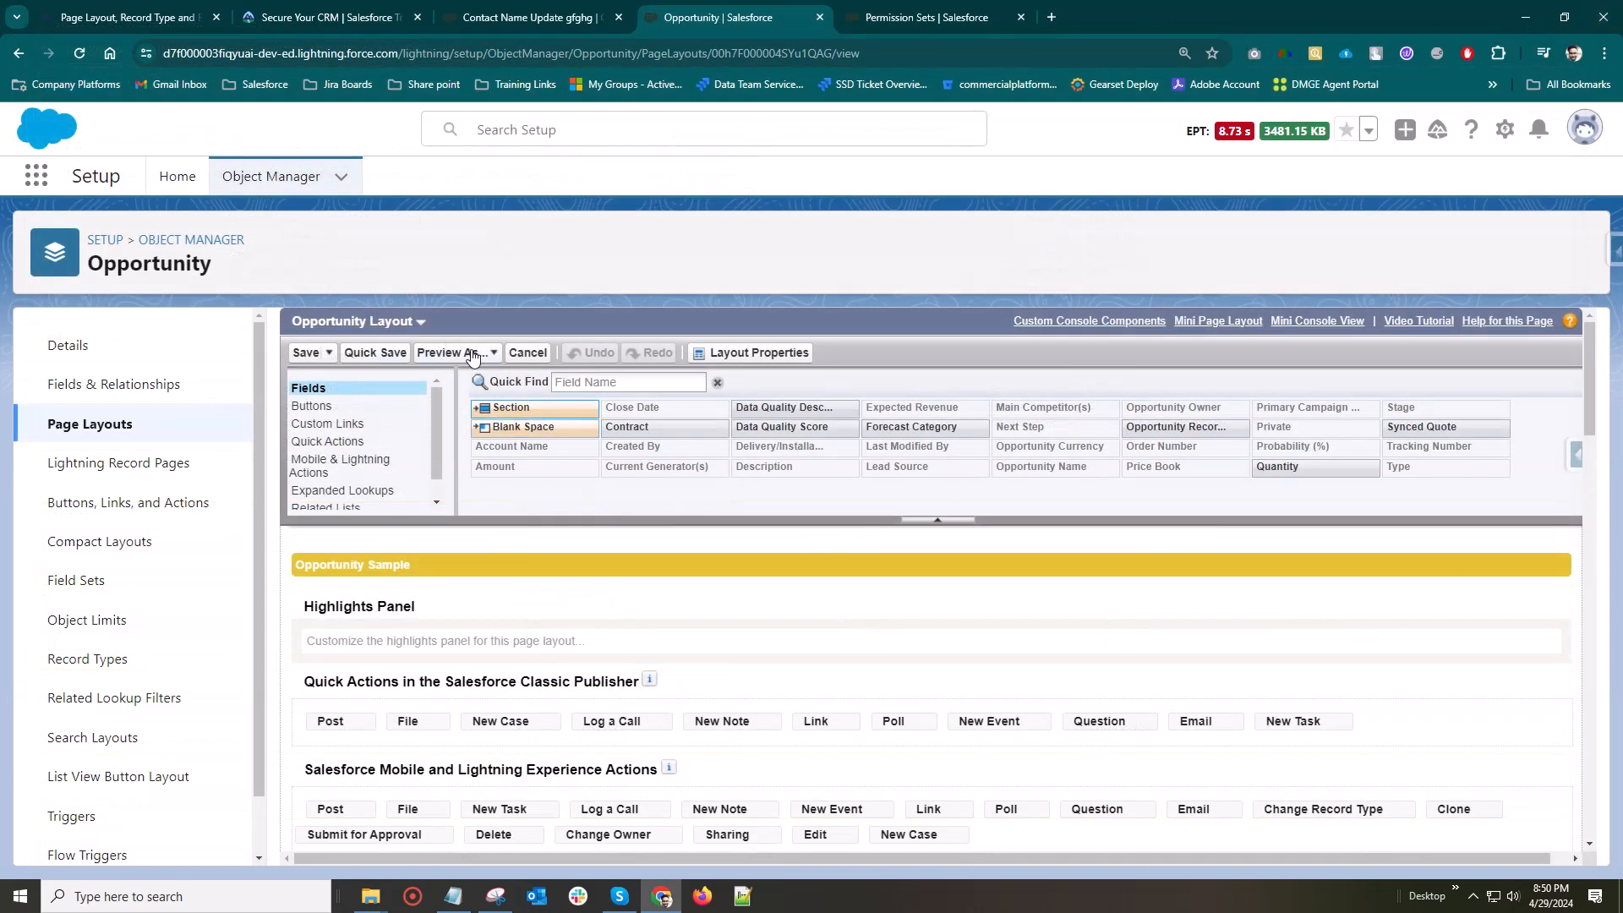
Check the Opportunity Layout's layout properties and dismiss them without changes
click(734, 355)
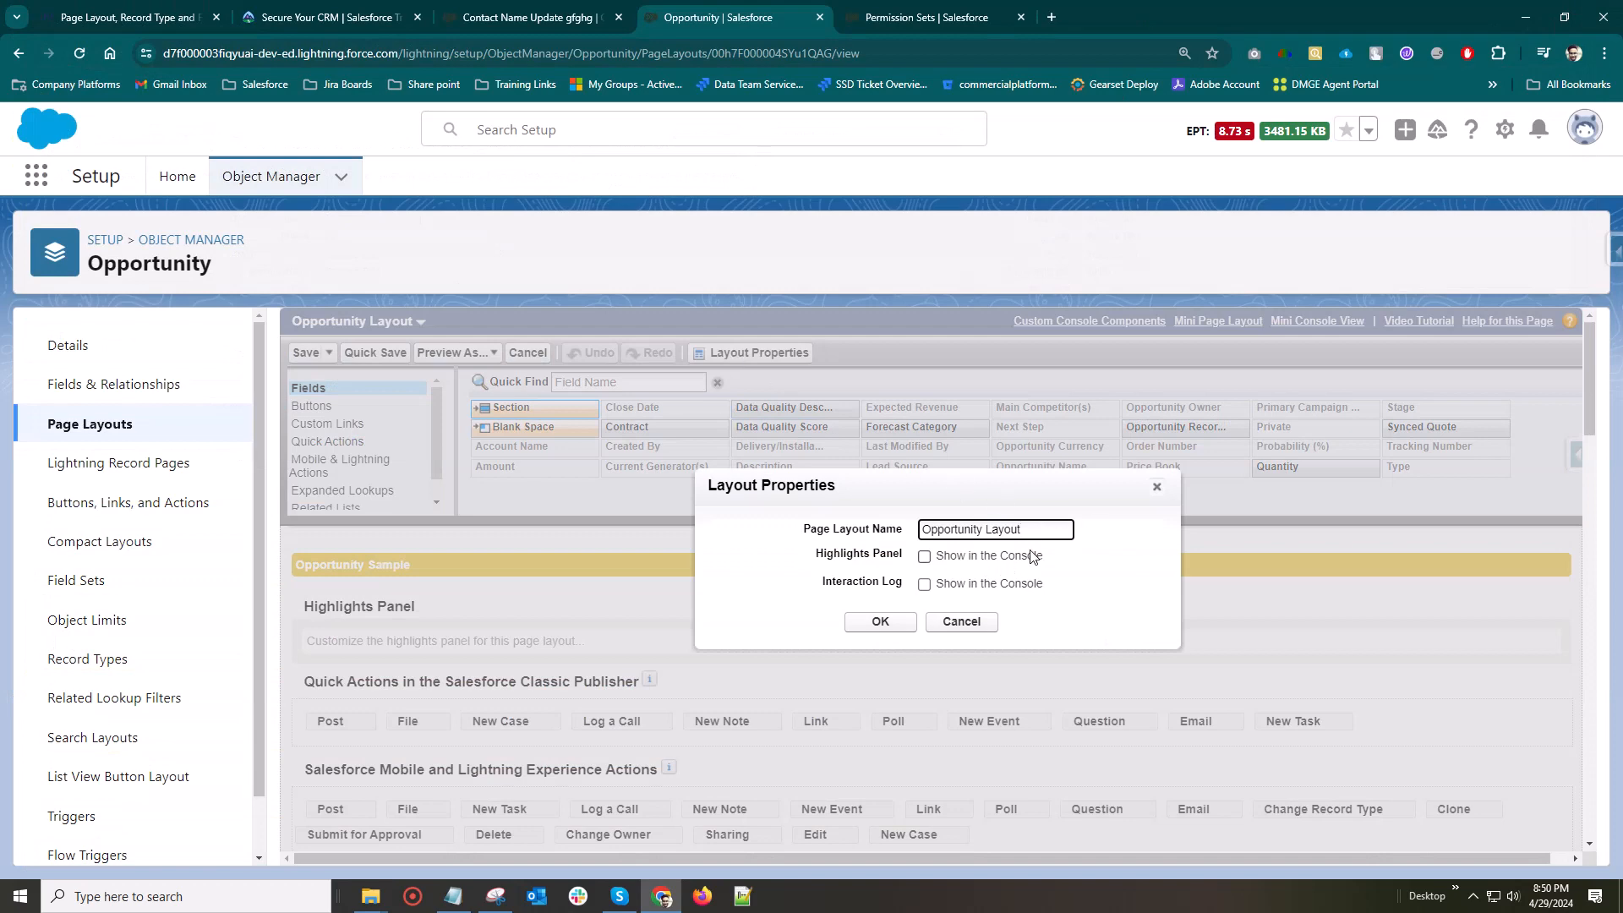
click(953, 620)
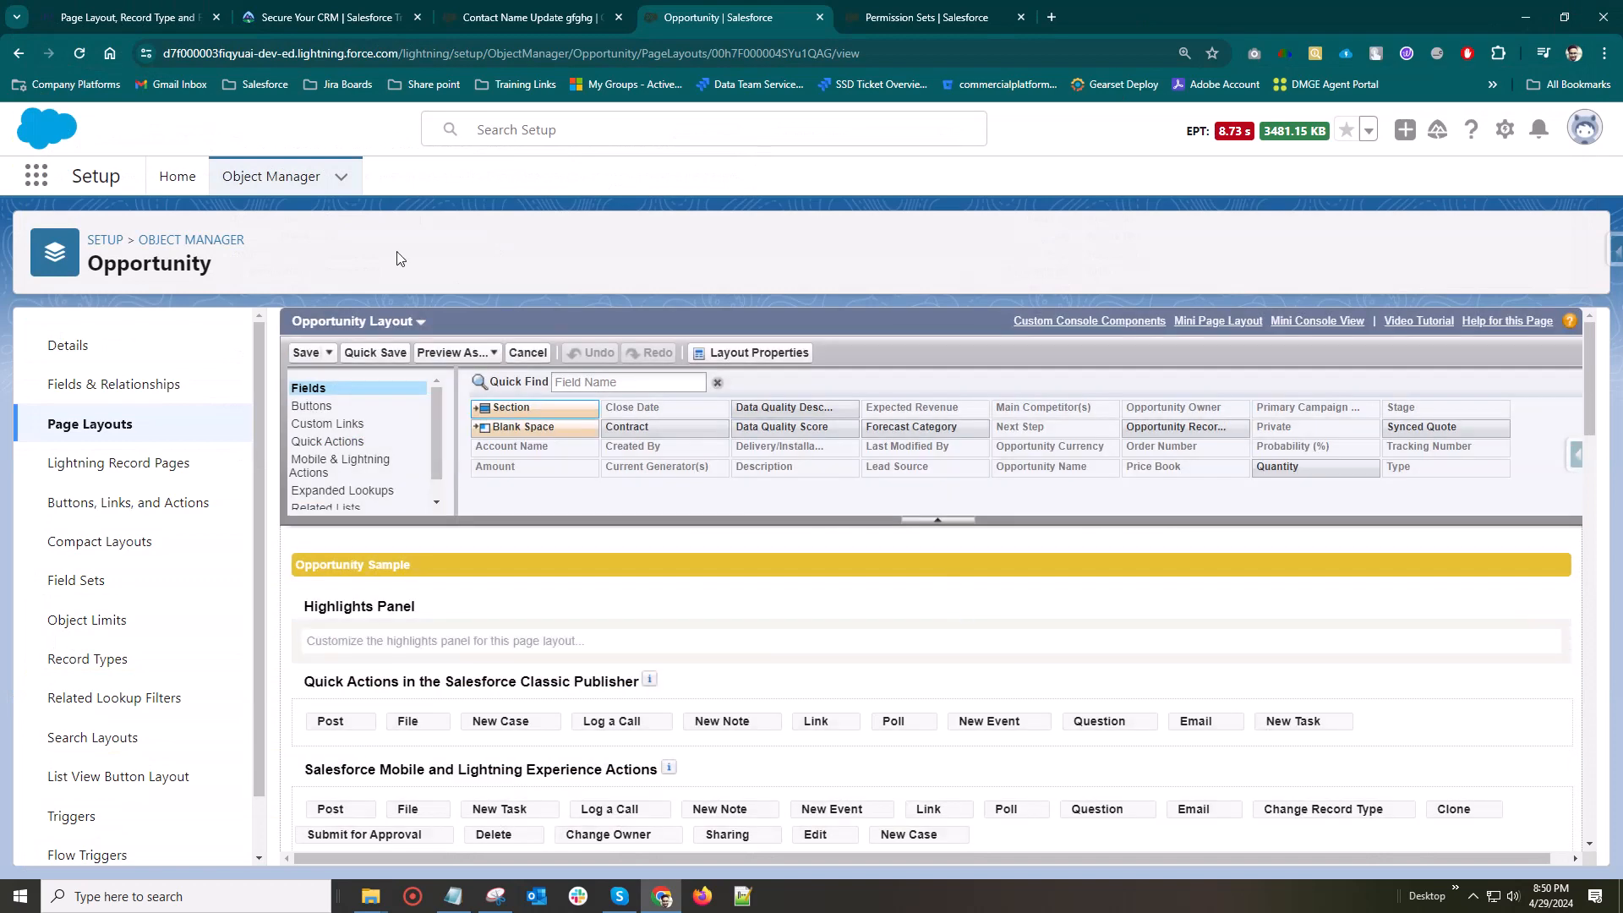
Switch to the Iqra Technology training page and read through the customizations possible inside a page layout
click(127, 17)
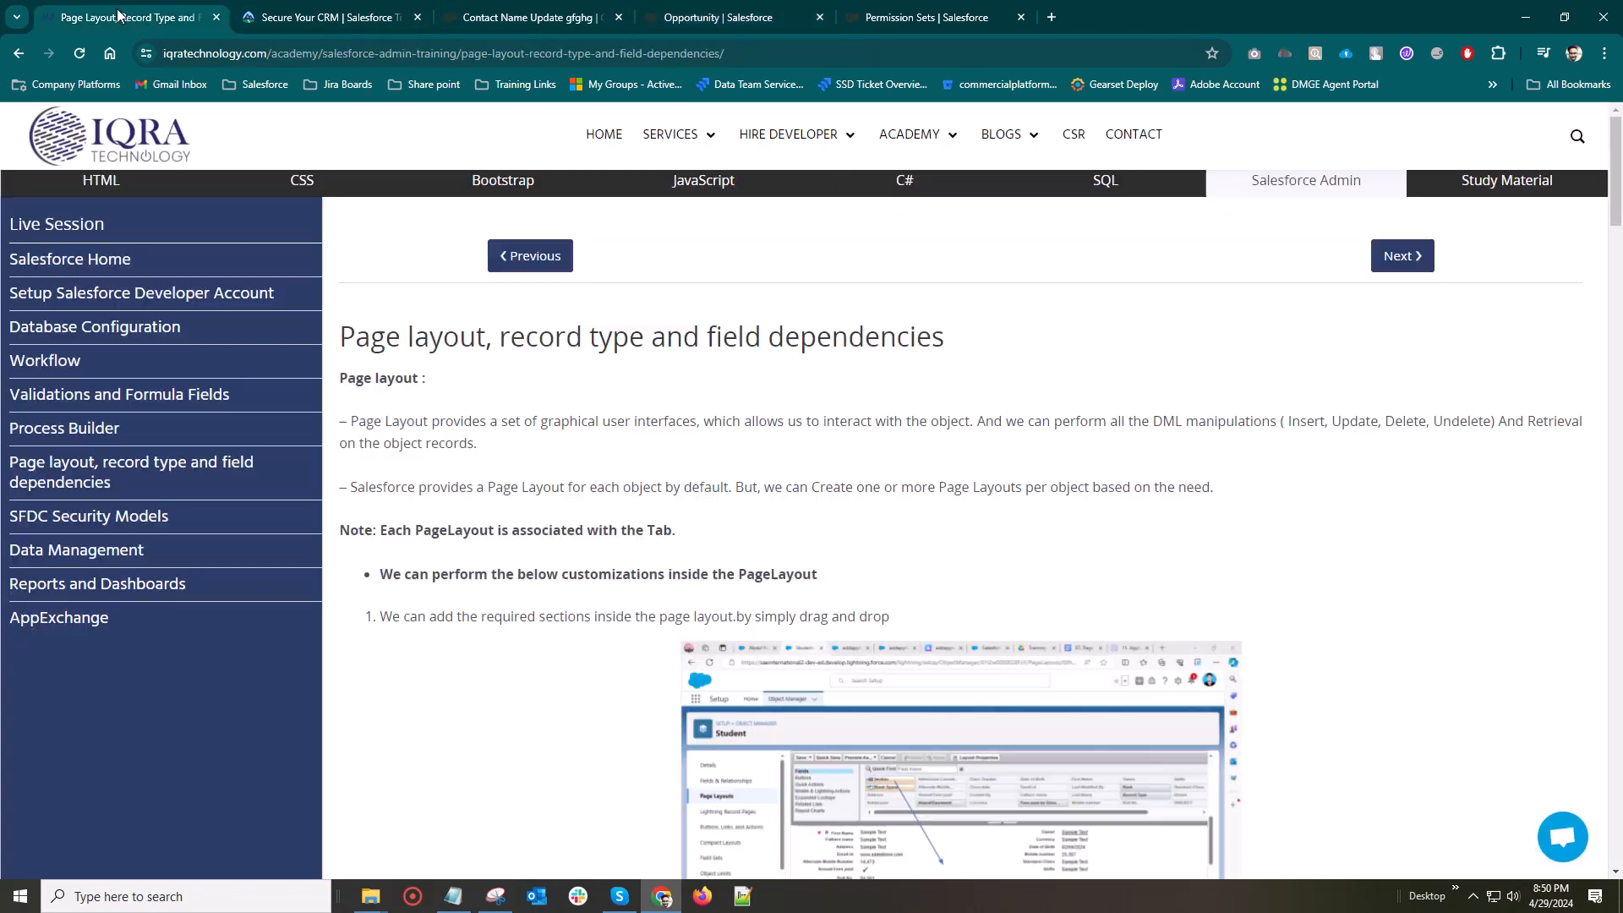
scroll(880, 663, down, 2)
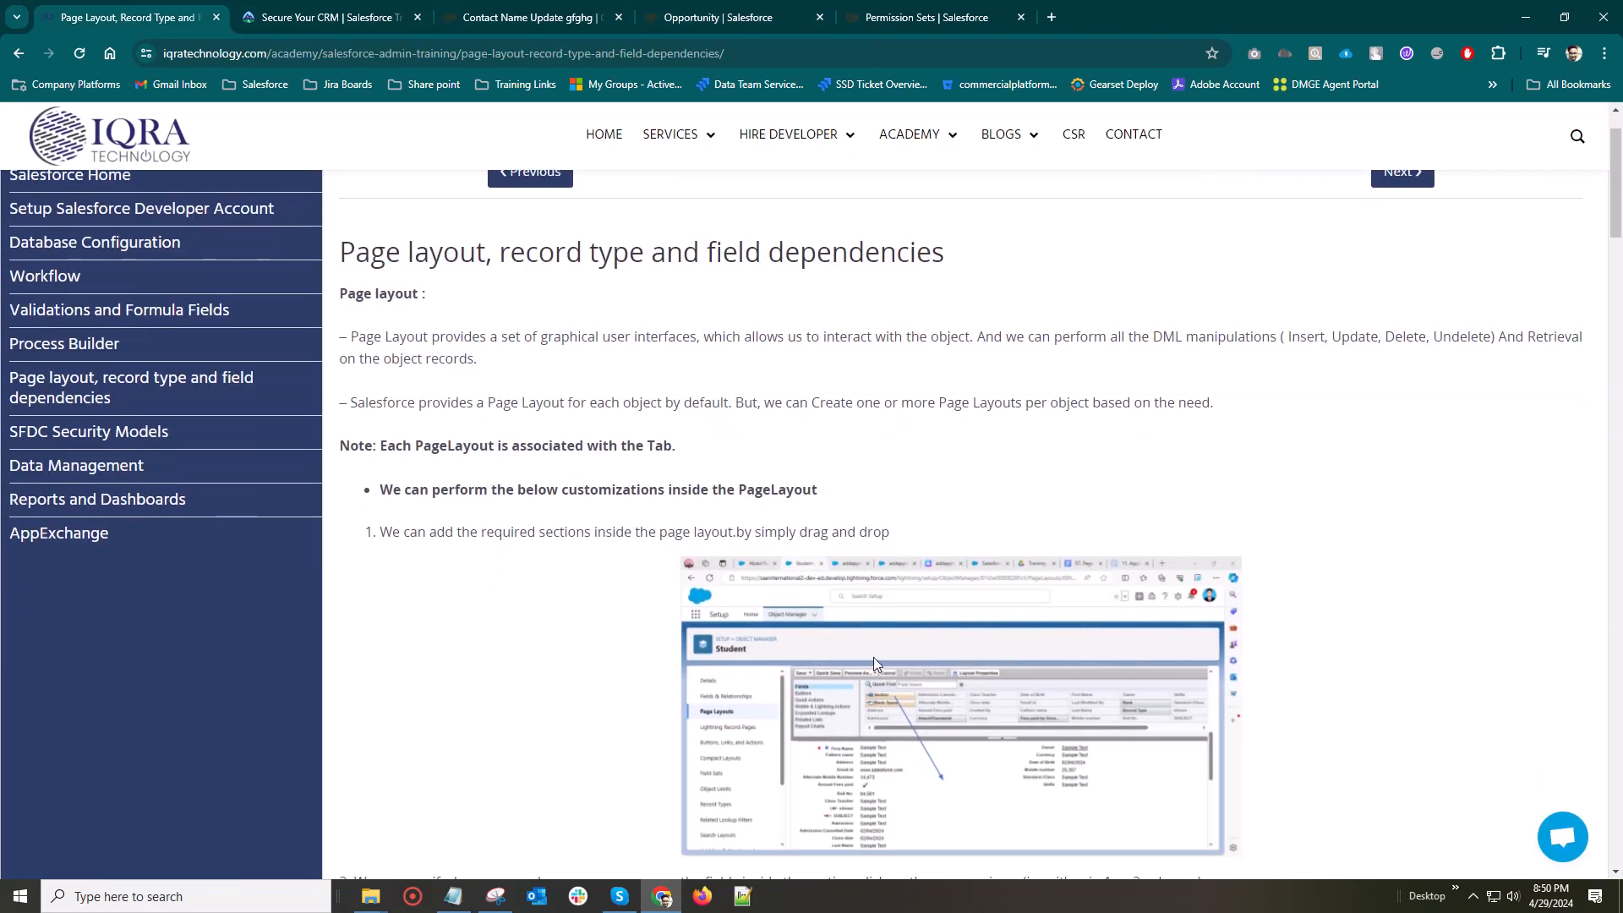
scroll(874, 656, down, 15)
scroll(877, 682, down, 9)
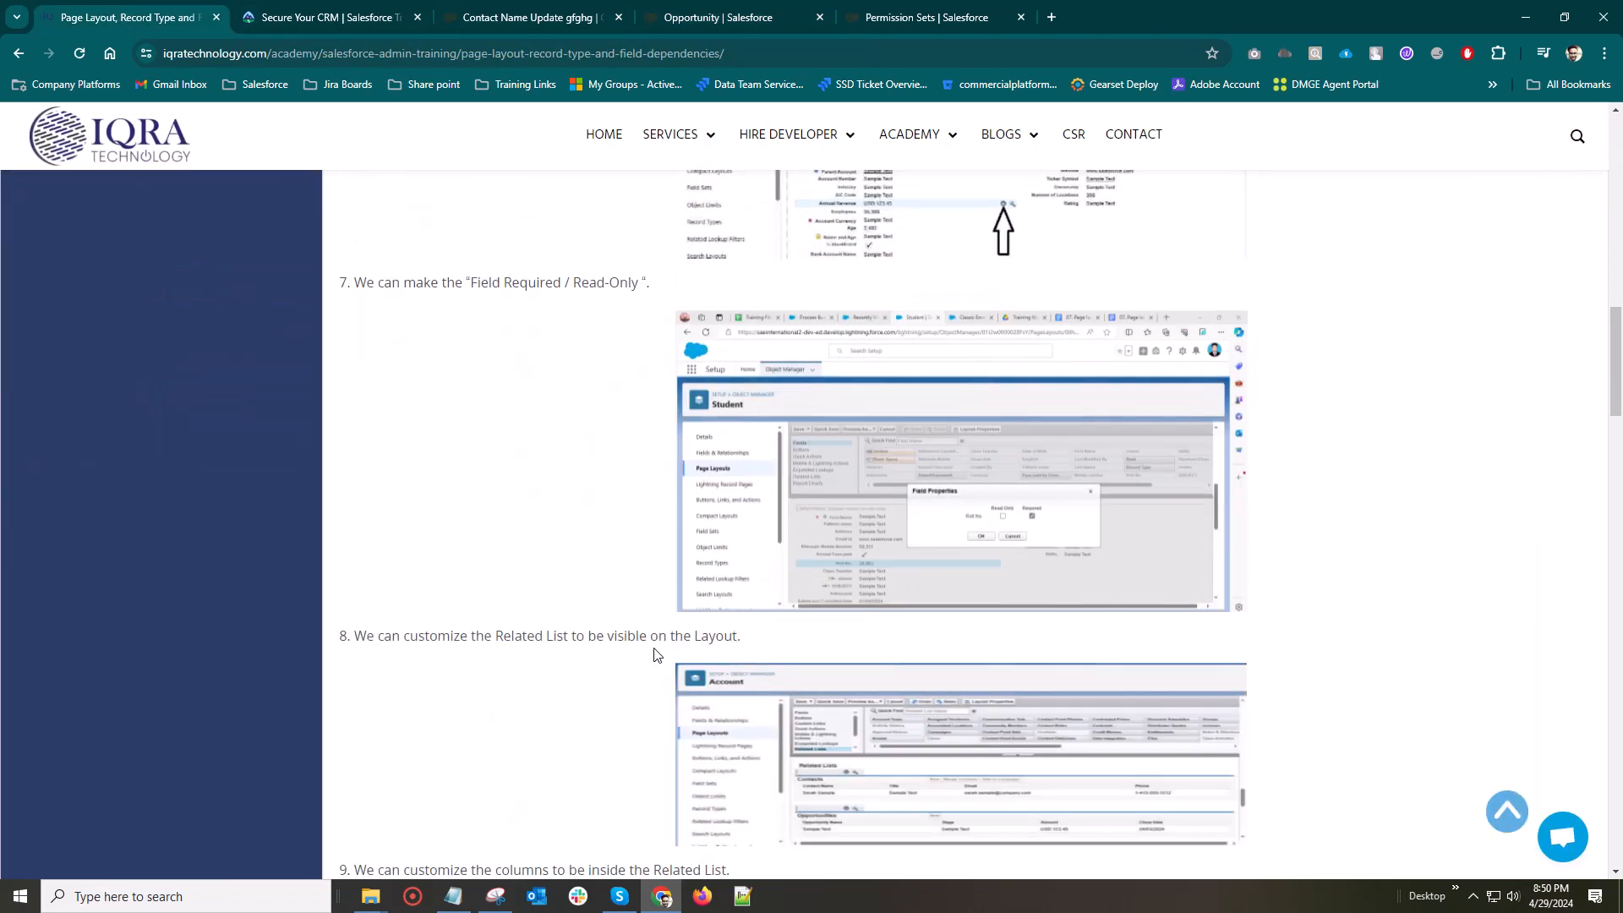
scroll(845, 638, up, 10)
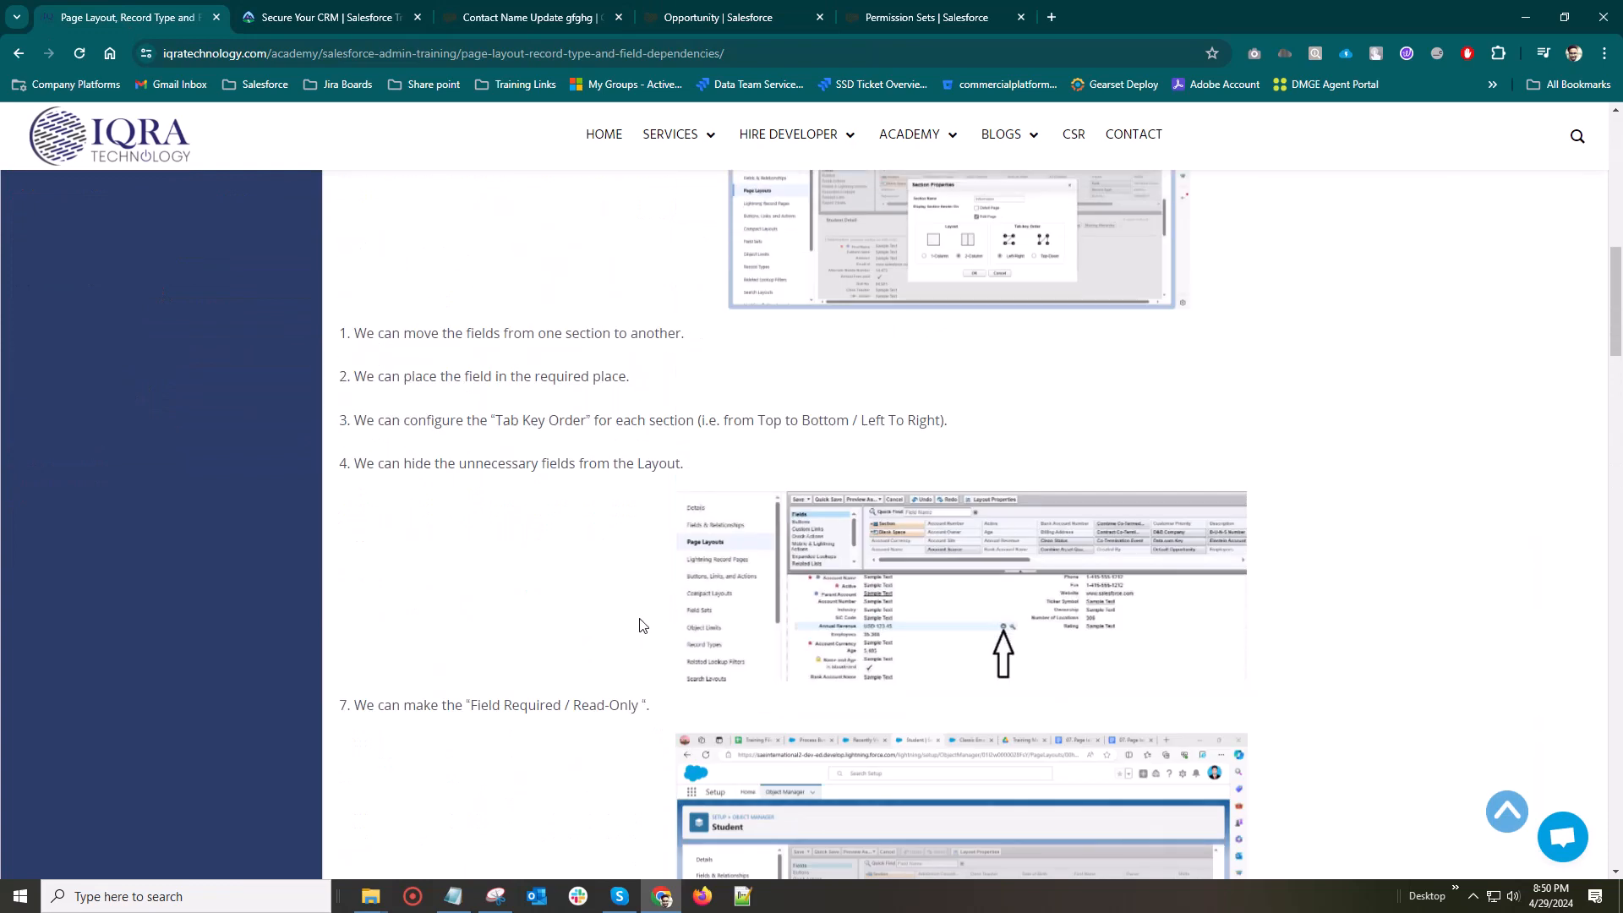
scroll(494, 443, down, 2)
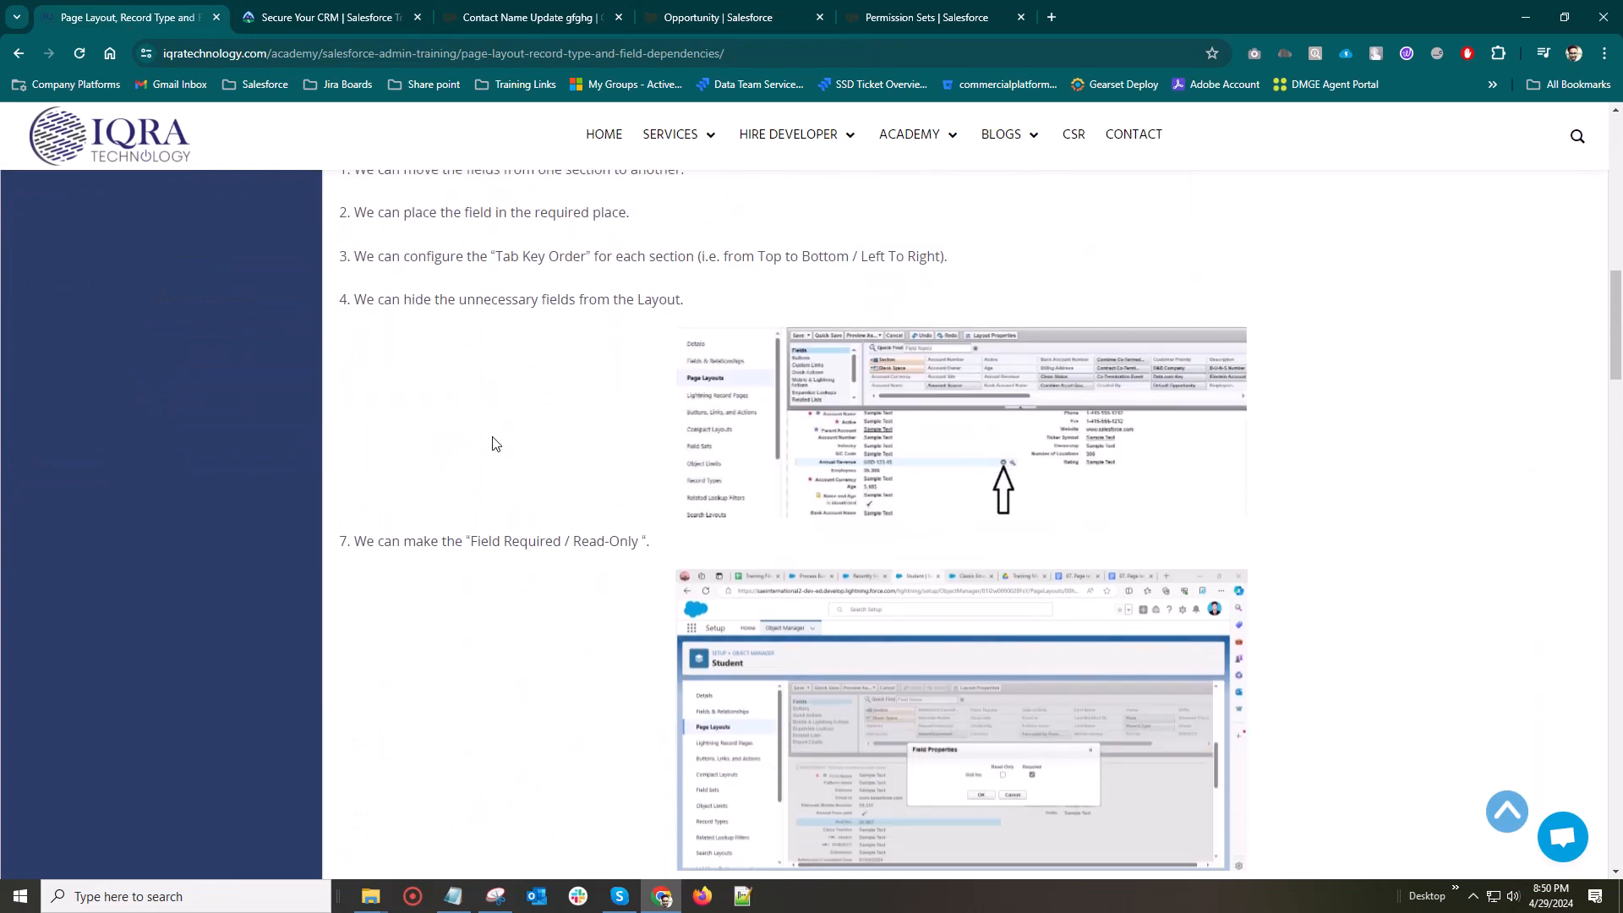
scroll(505, 414, down, 4)
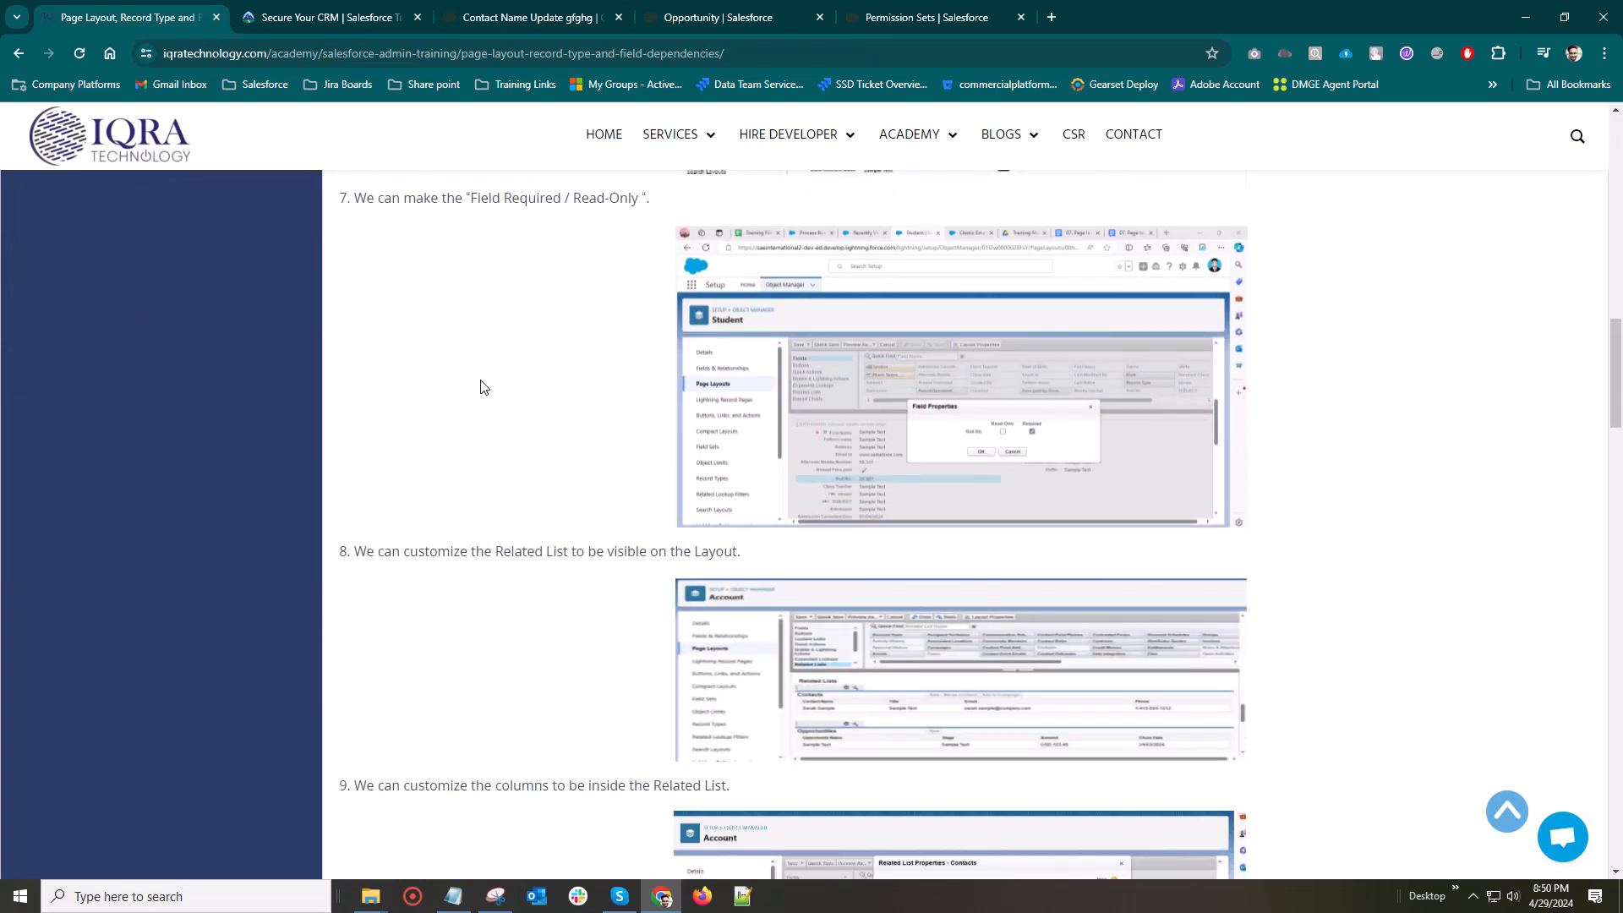
scroll(507, 473, down, 1)
scroll(646, 609, down, 2)
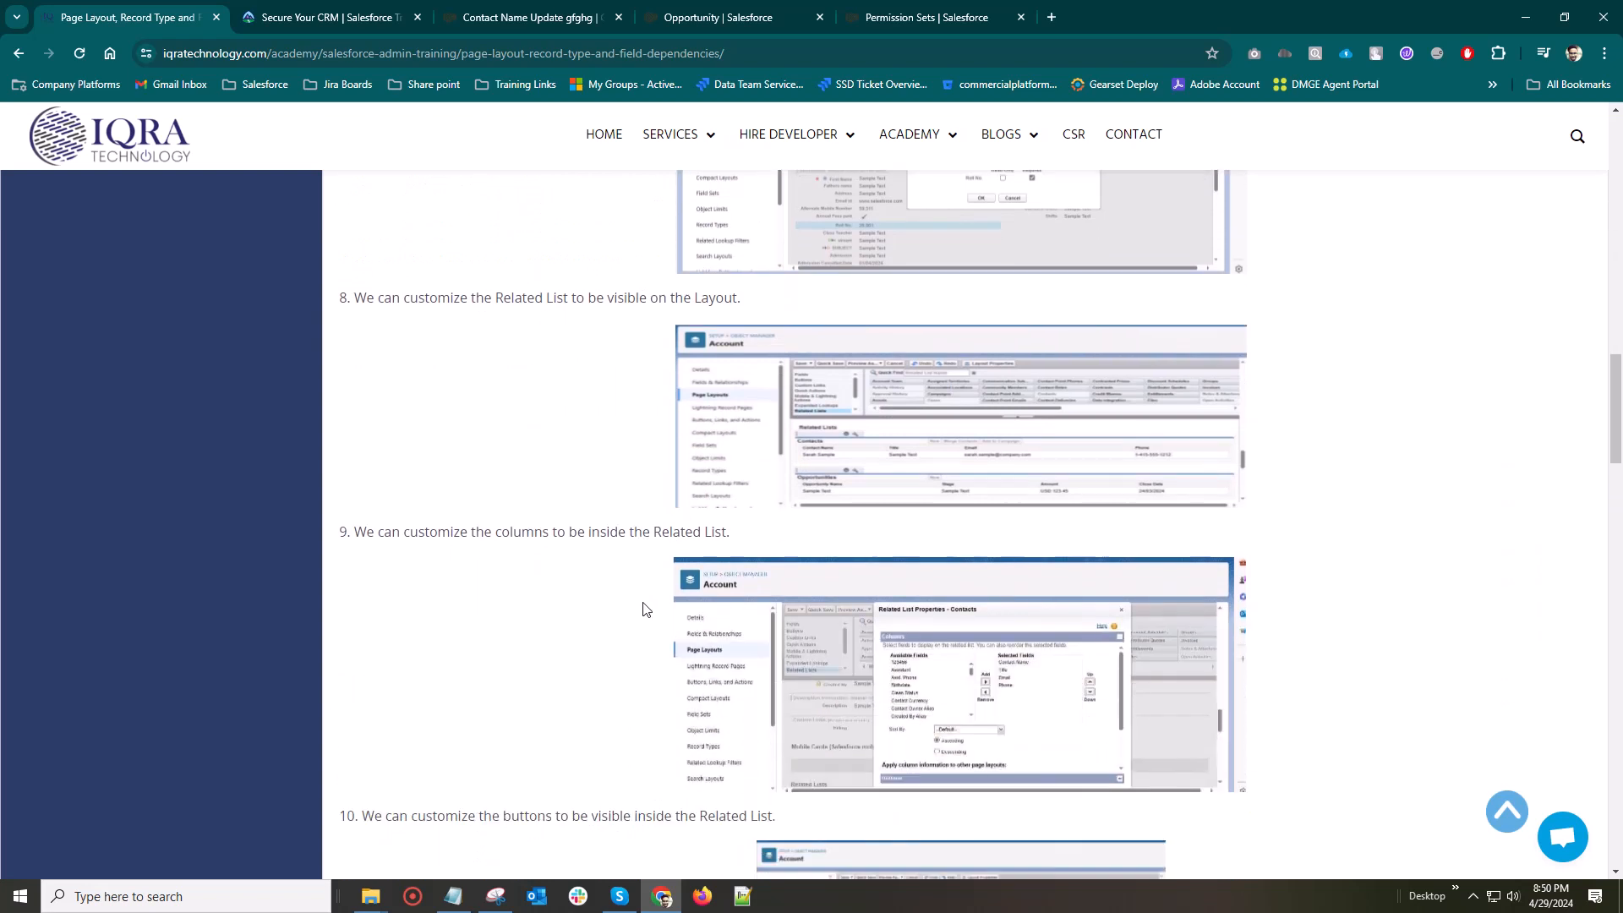
scroll(616, 550, down, 3)
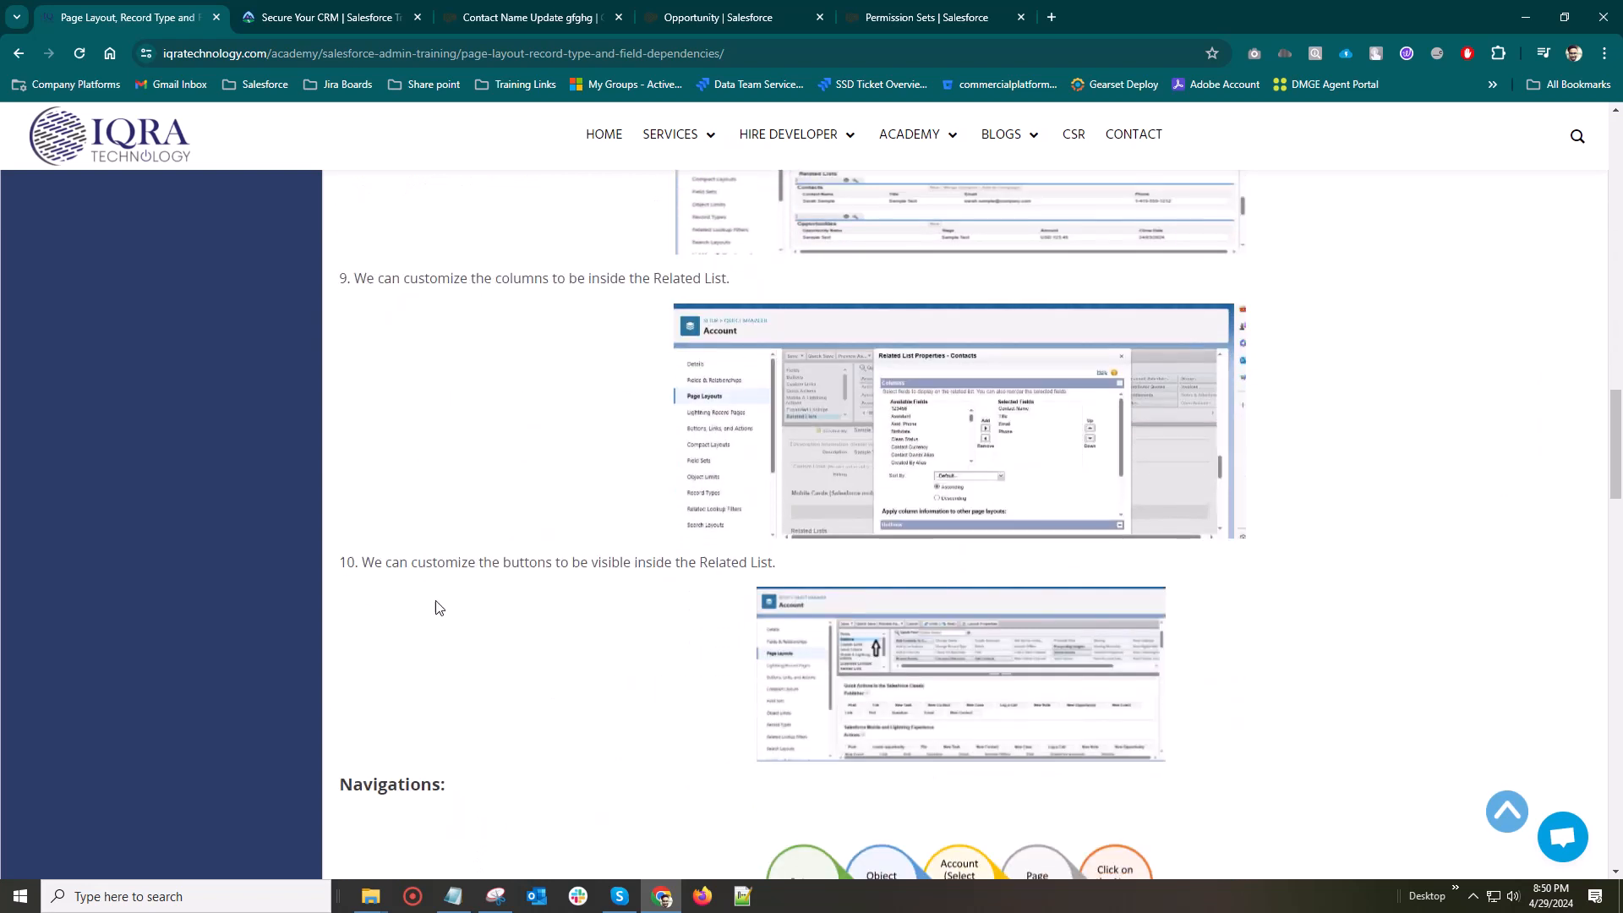
scroll(638, 573, down, 3)
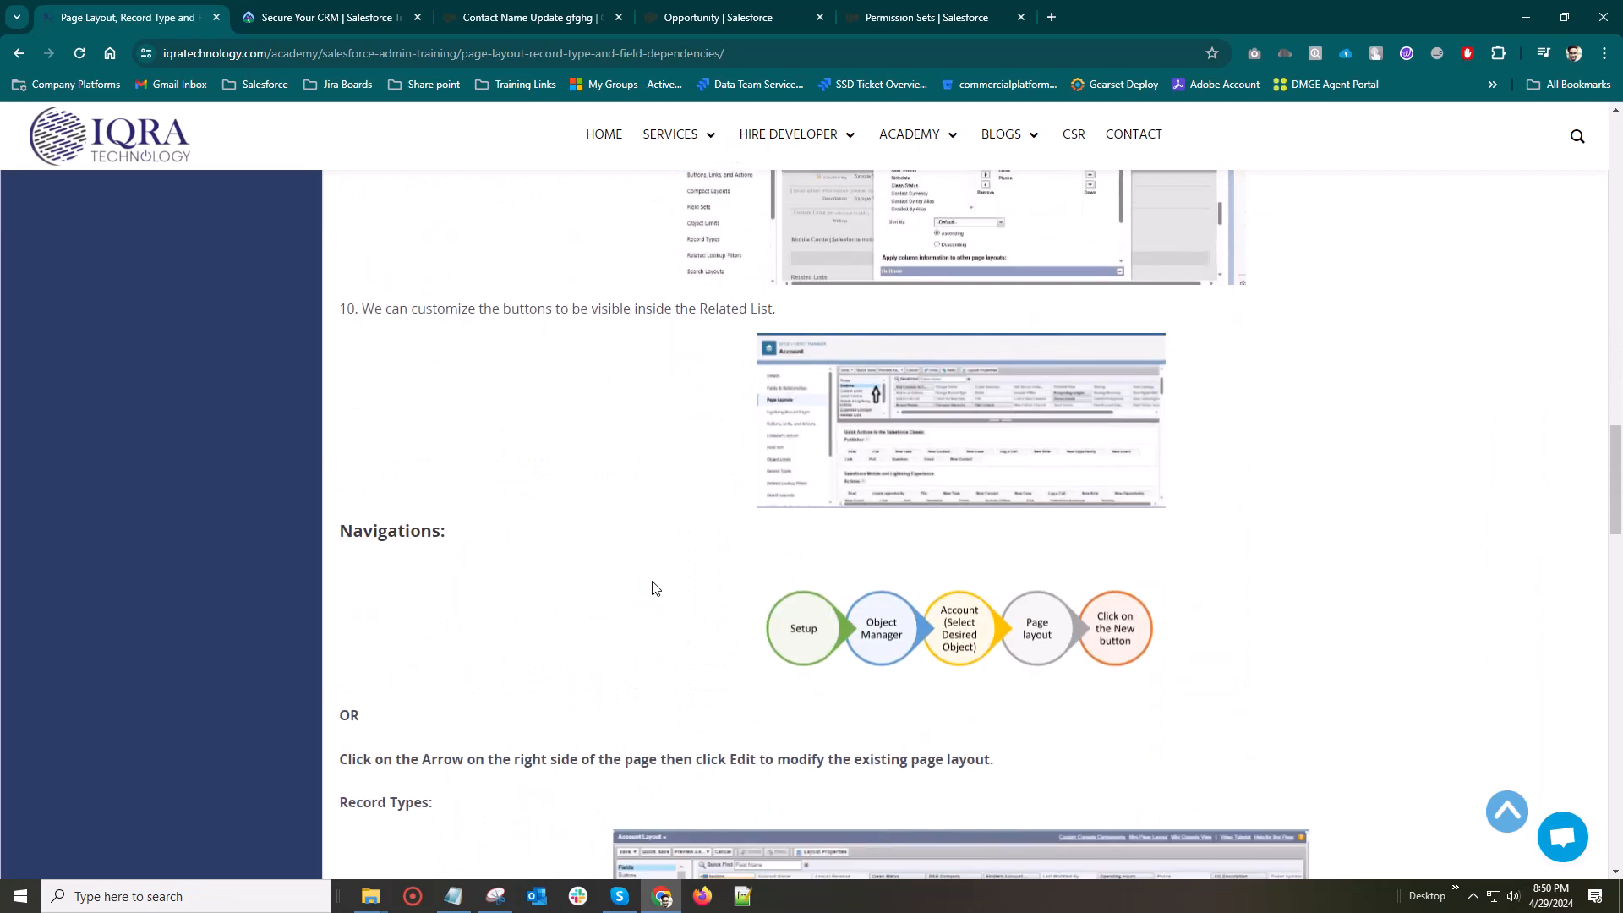
Read the training page's page layout navigation path, its note on modifying existing layouts and the Record Types instructions
scroll(562, 533, down, 2)
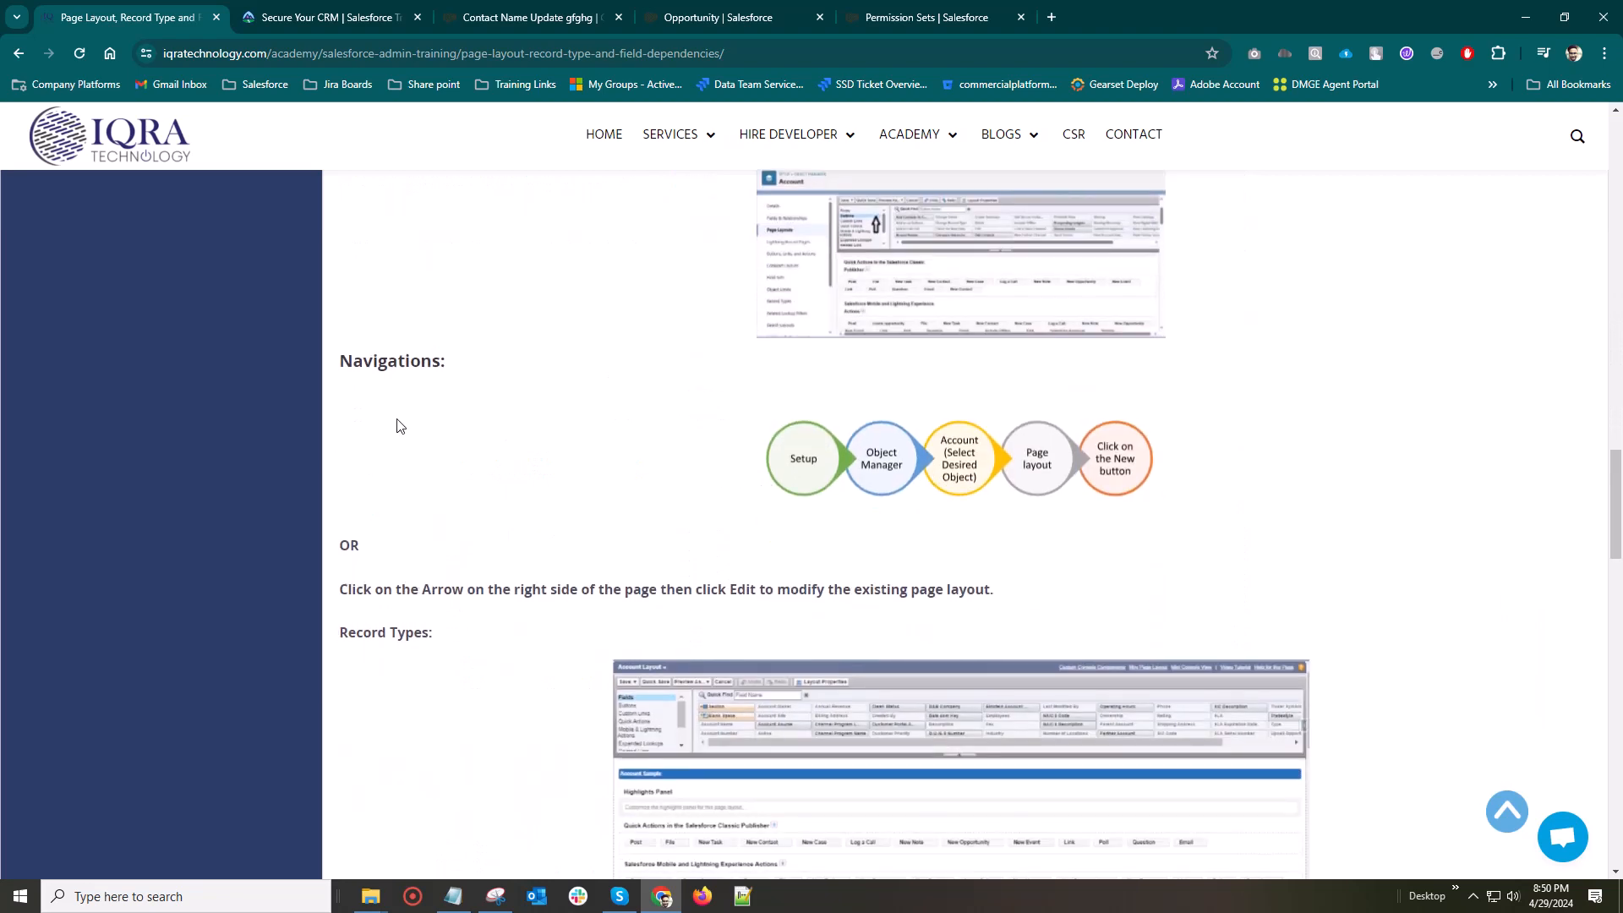
scroll(398, 425, down, 3)
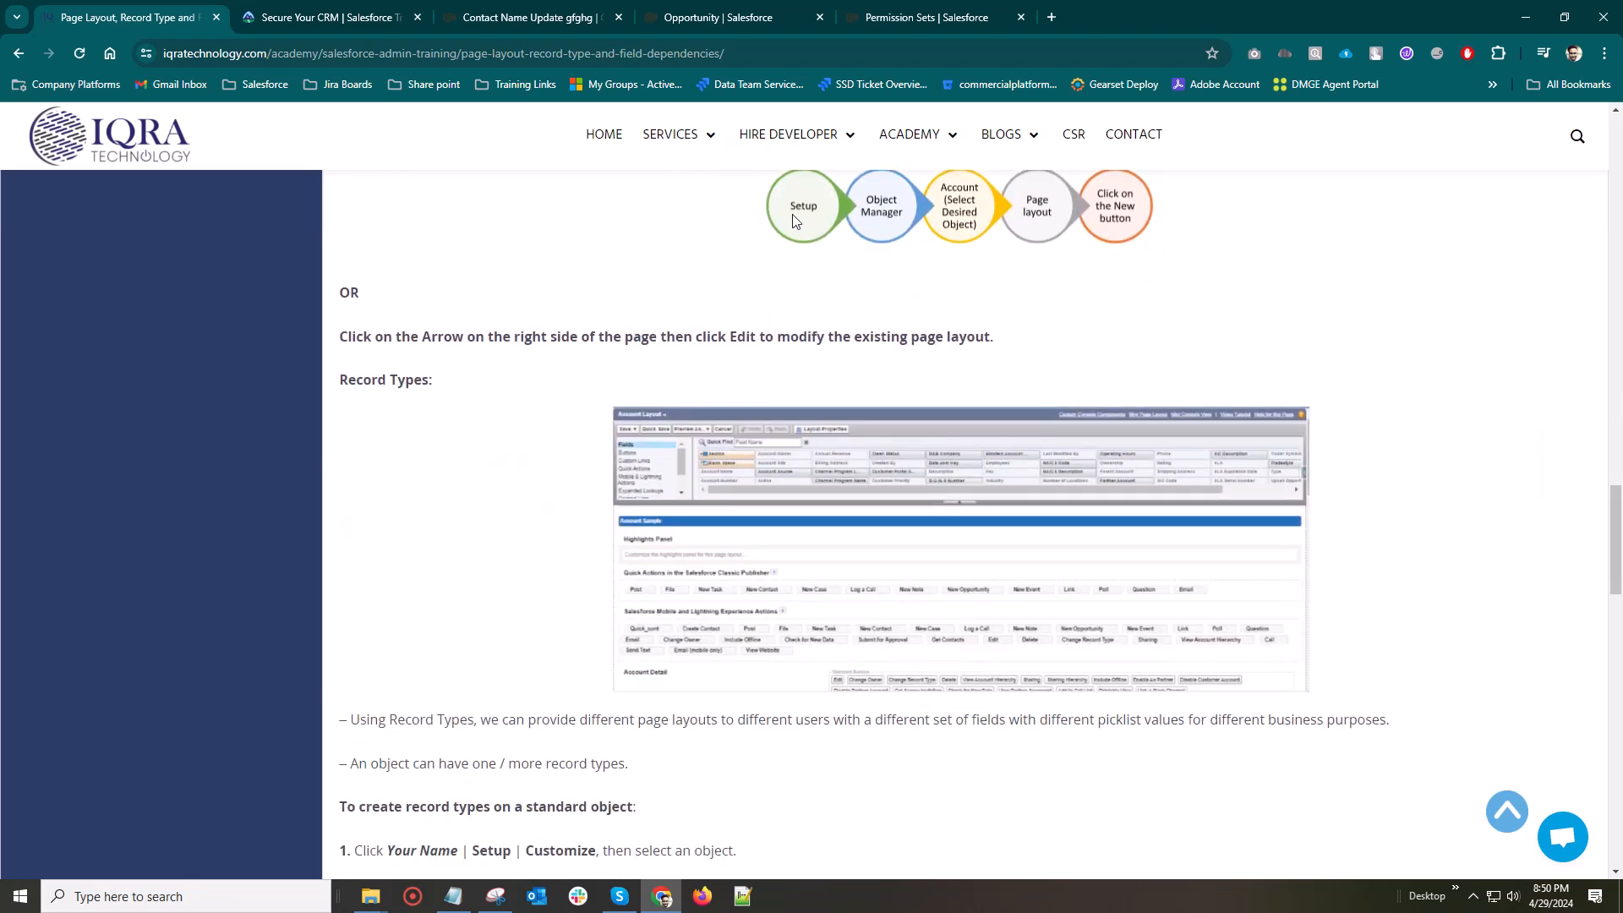
scroll(847, 255, up, 1)
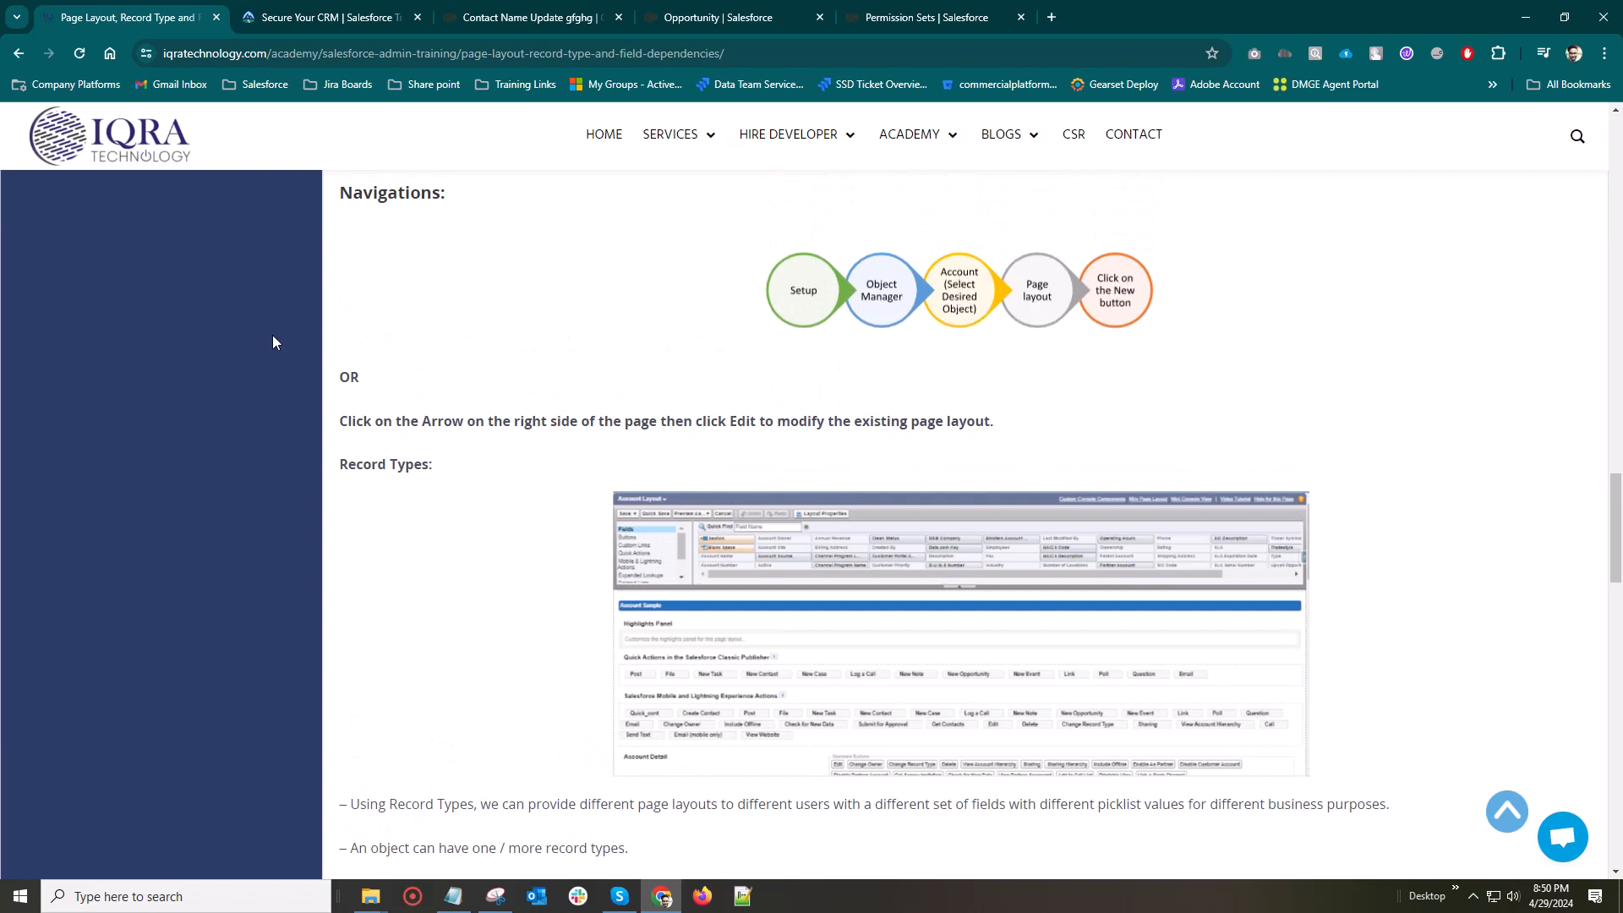
scroll(272, 336, down, 1)
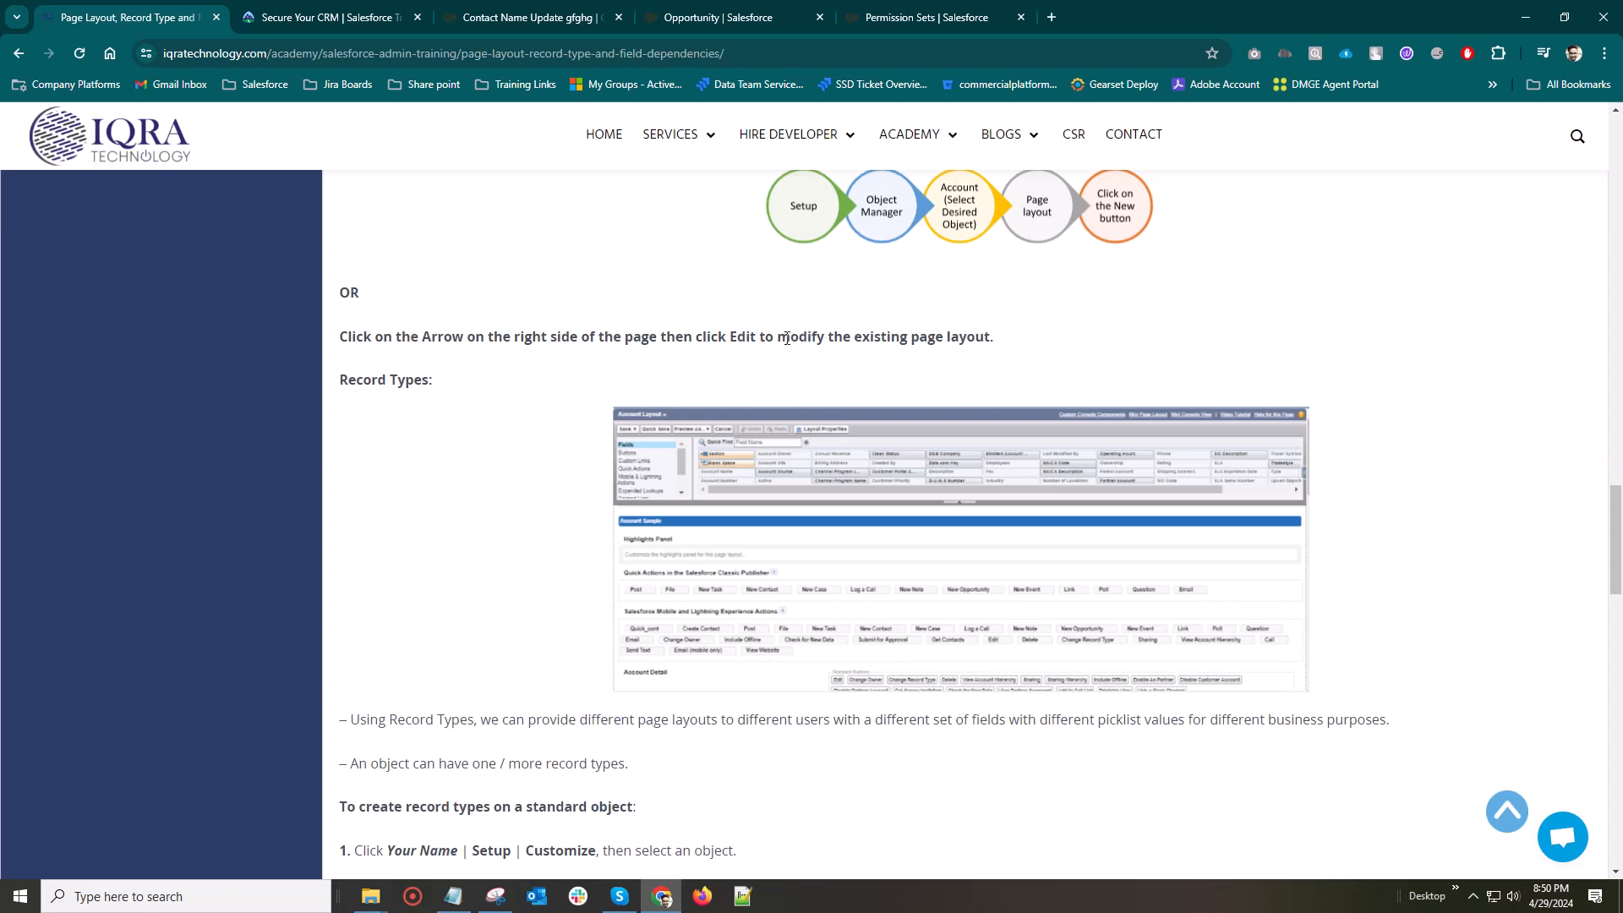
drag(1019, 337, 605, 318)
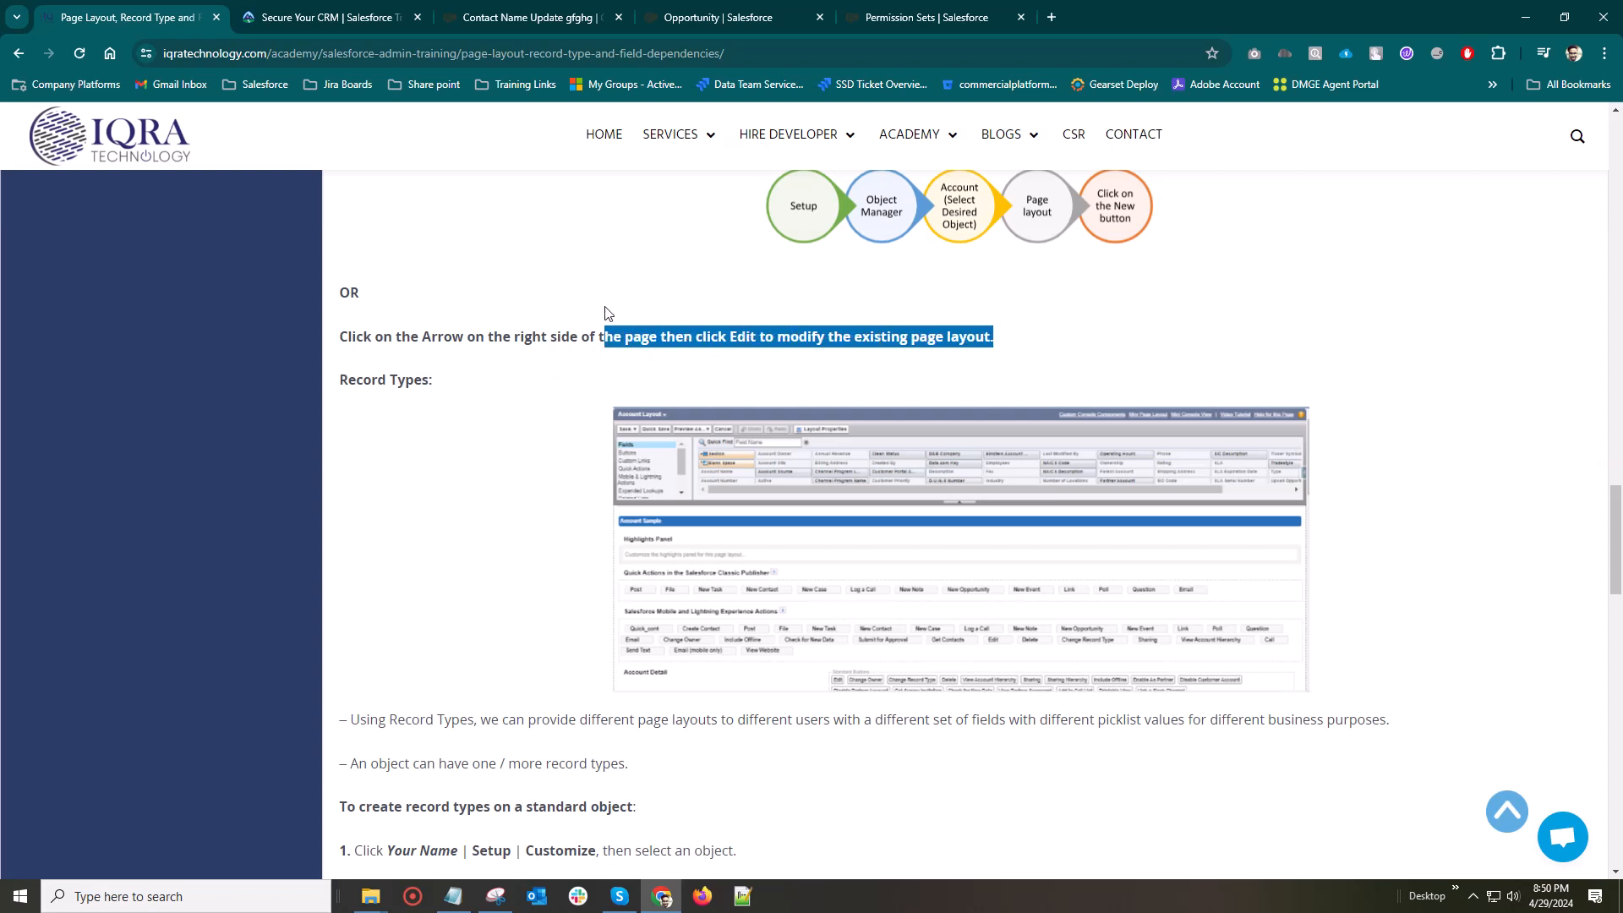
click(518, 306)
scroll(524, 365, down, 1)
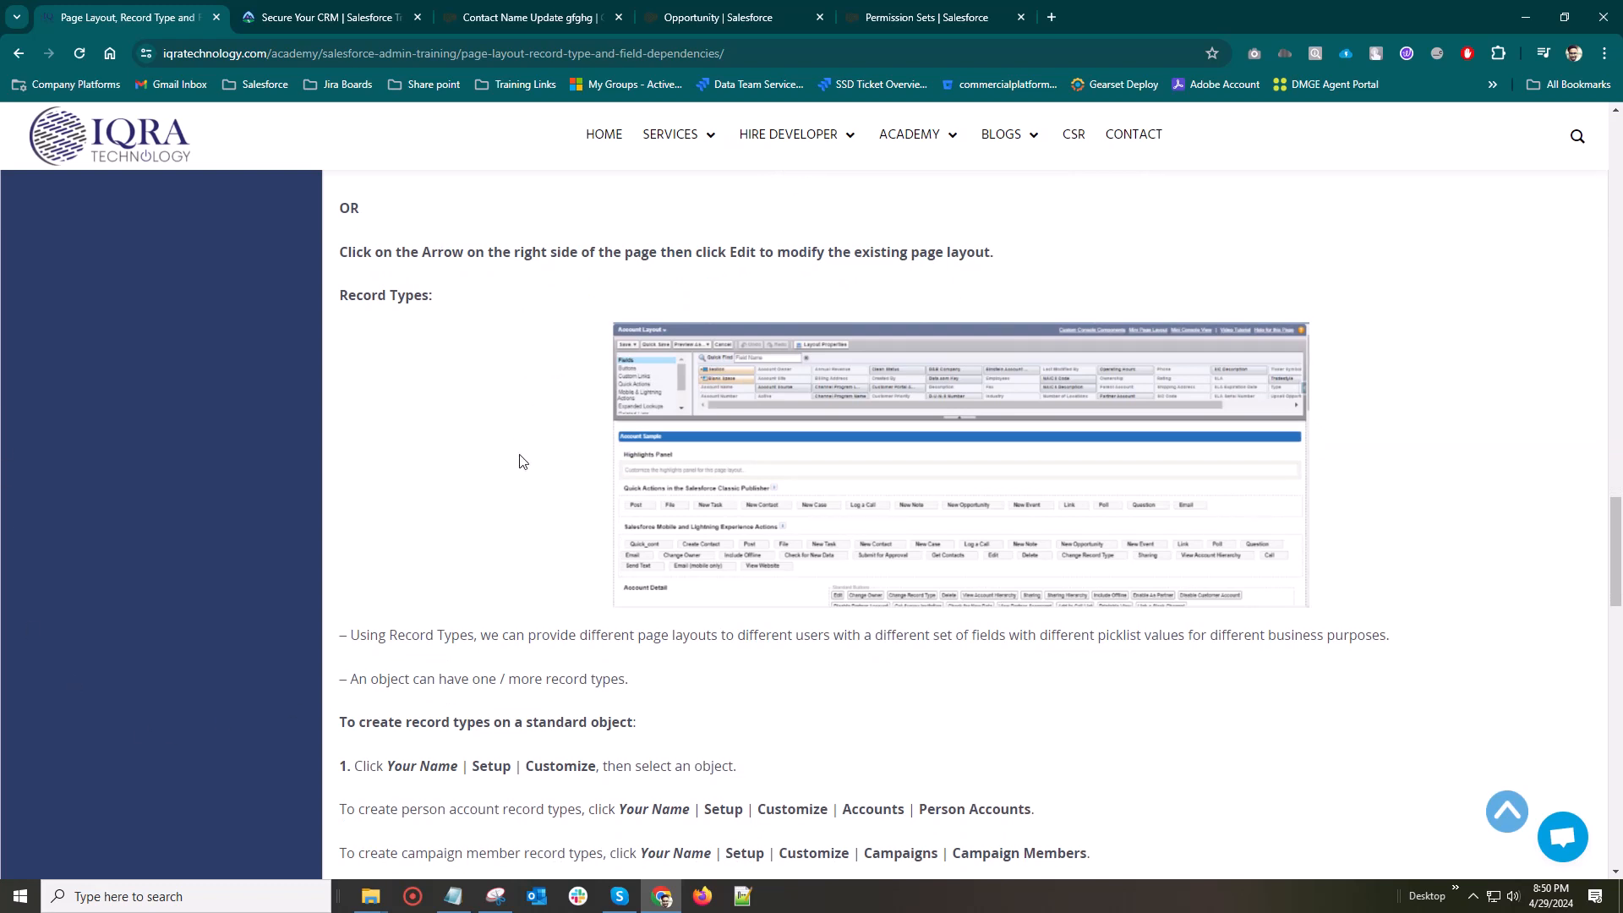
scroll(520, 461, down, 2)
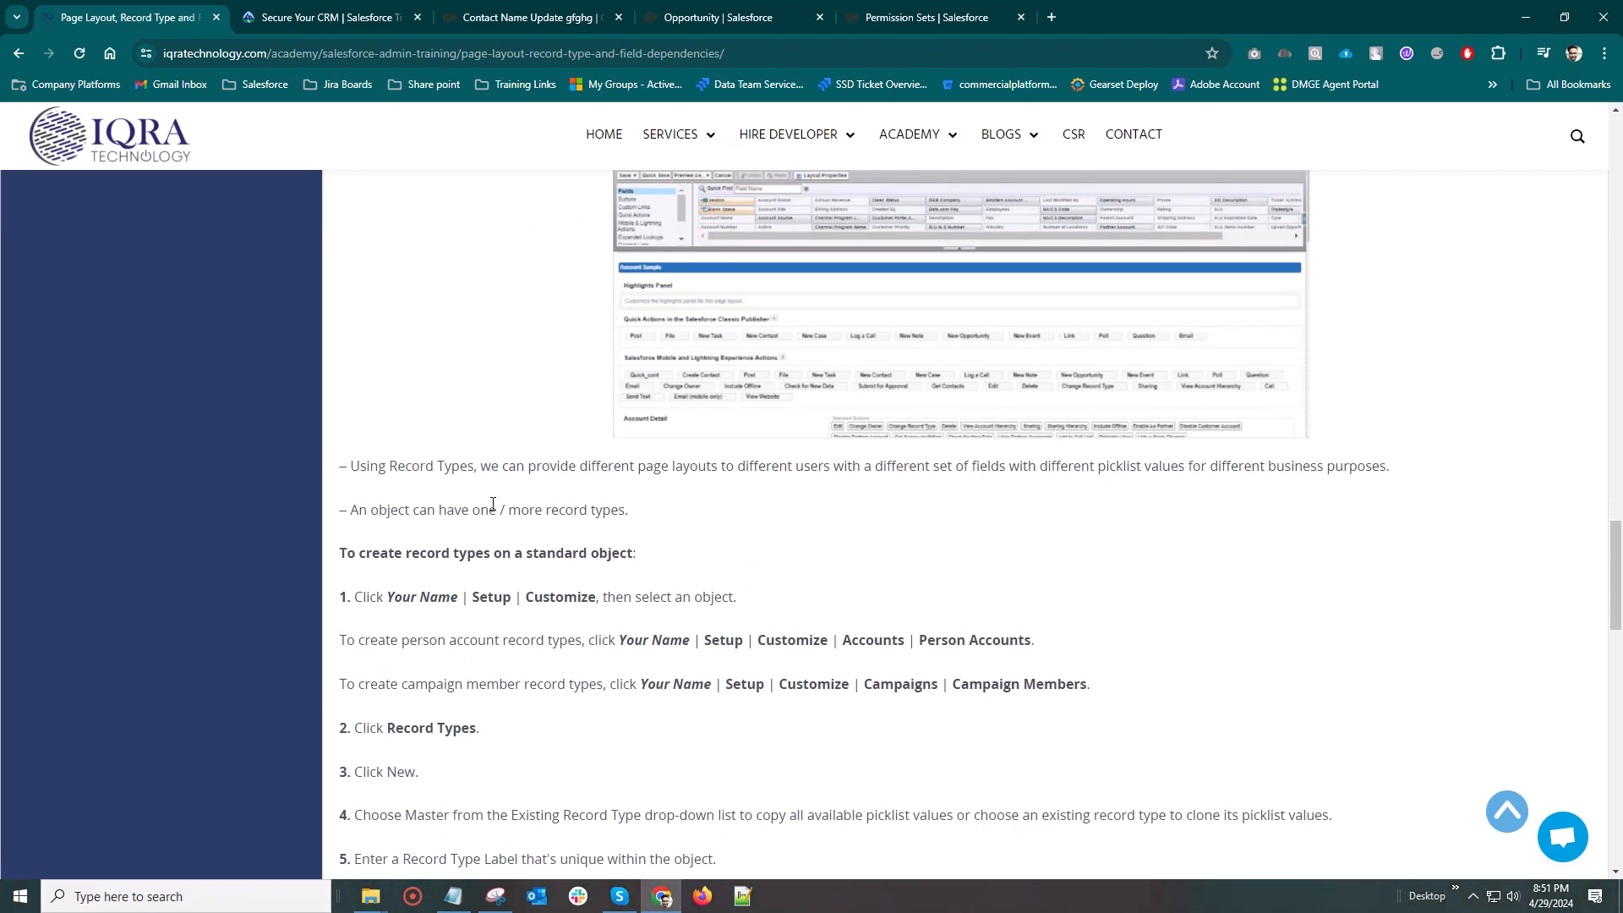
Return to the Opportunity object setup and start a new record type based on the existing Sales Opportunity record type
click(705, 19)
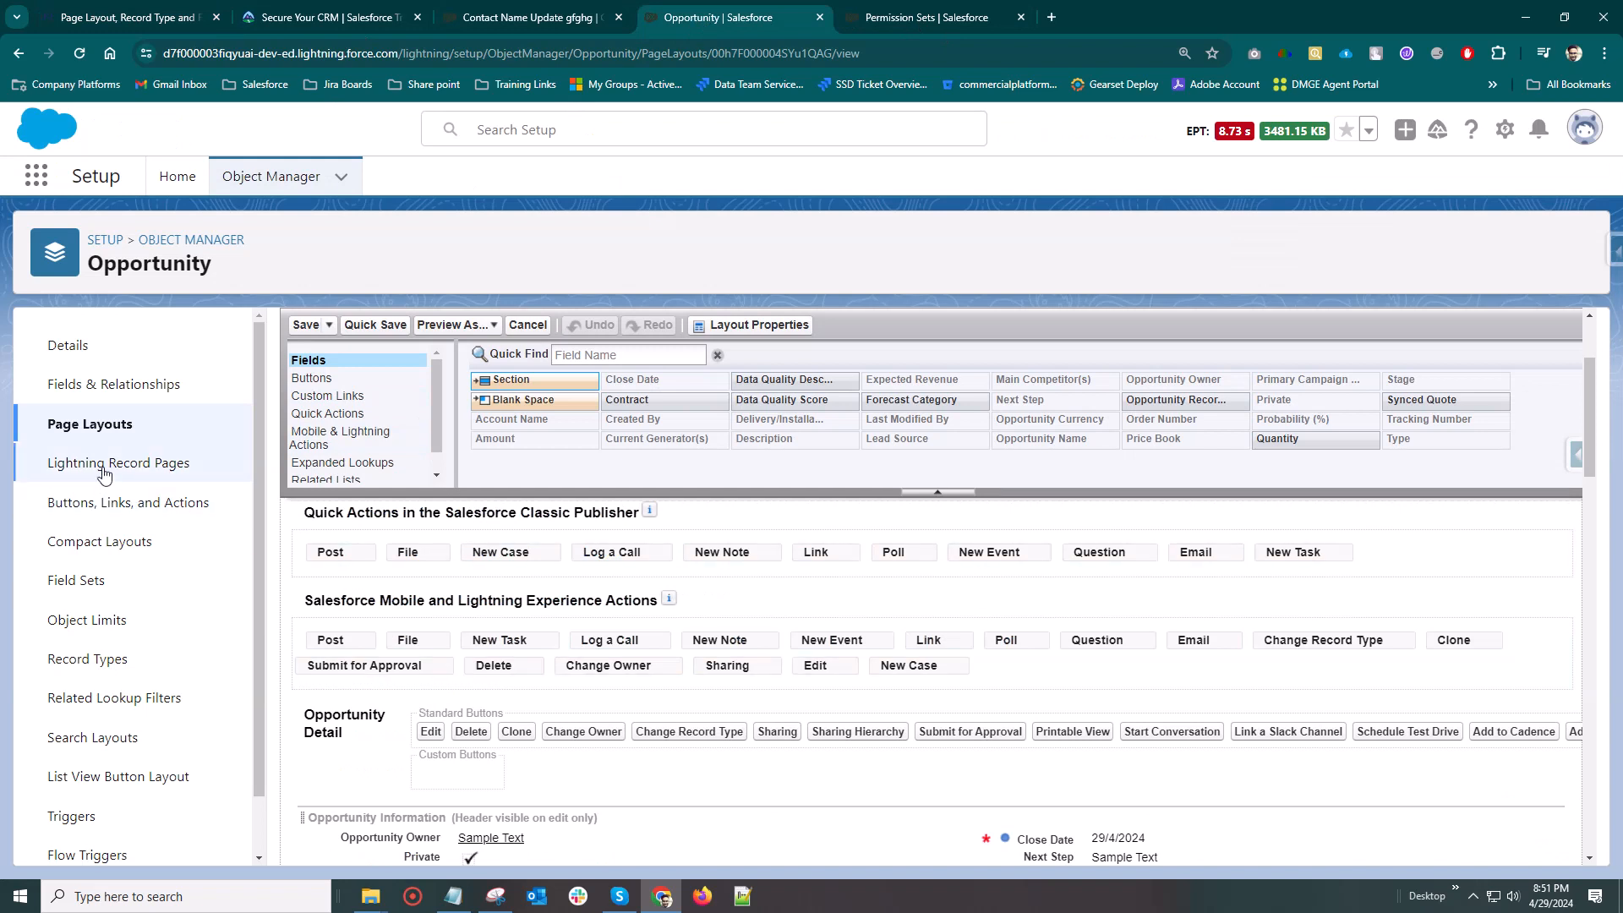
click(80, 660)
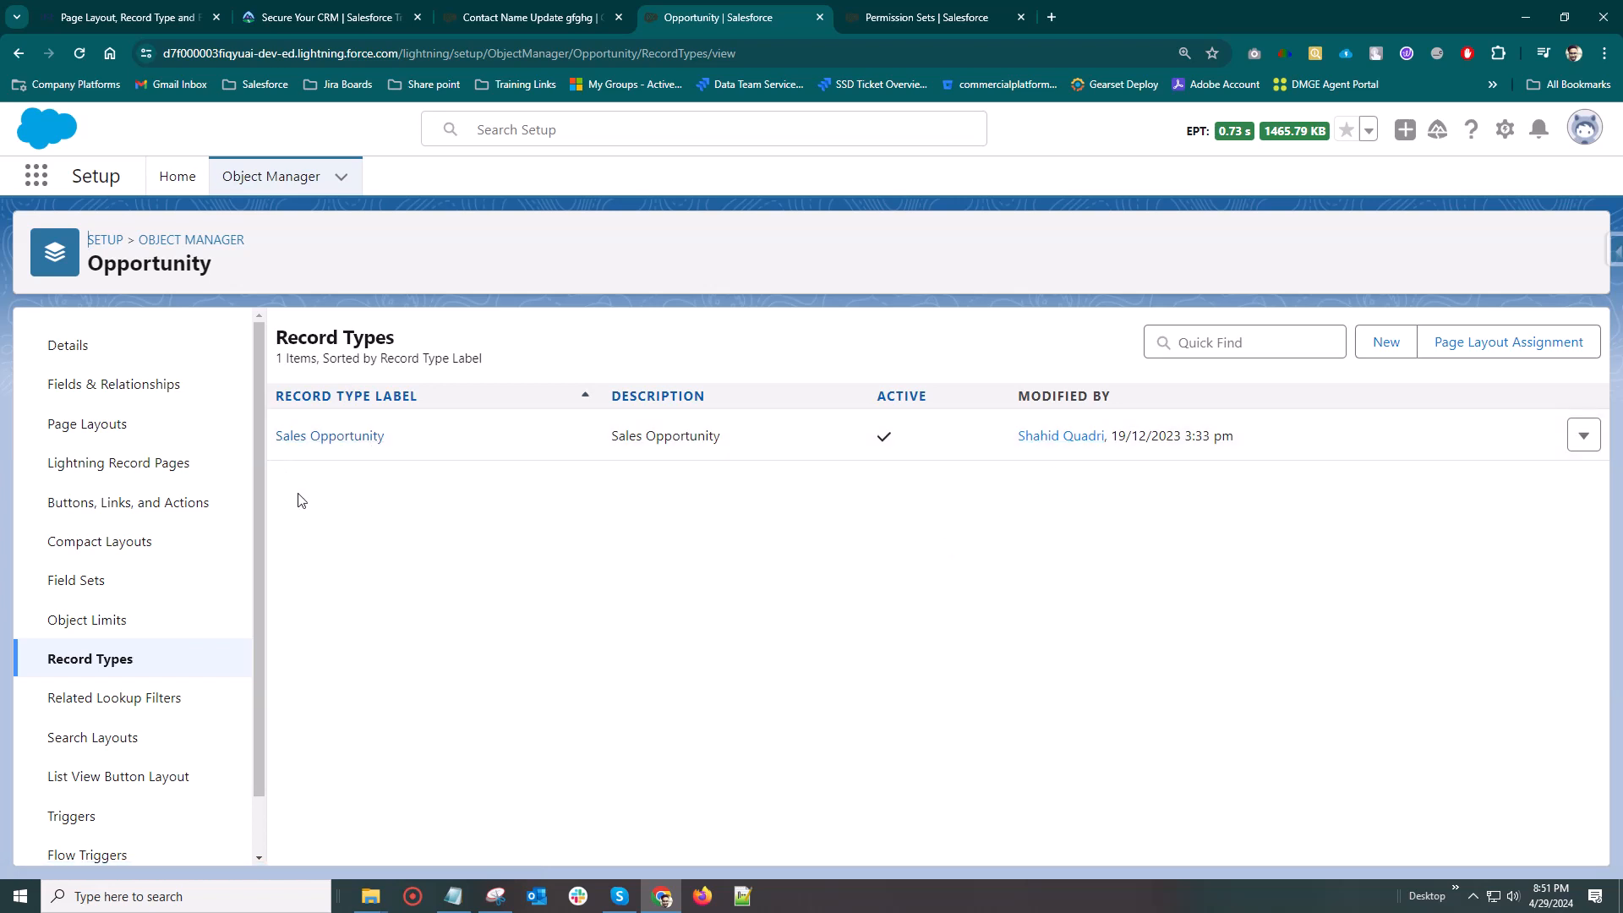
click(1375, 340)
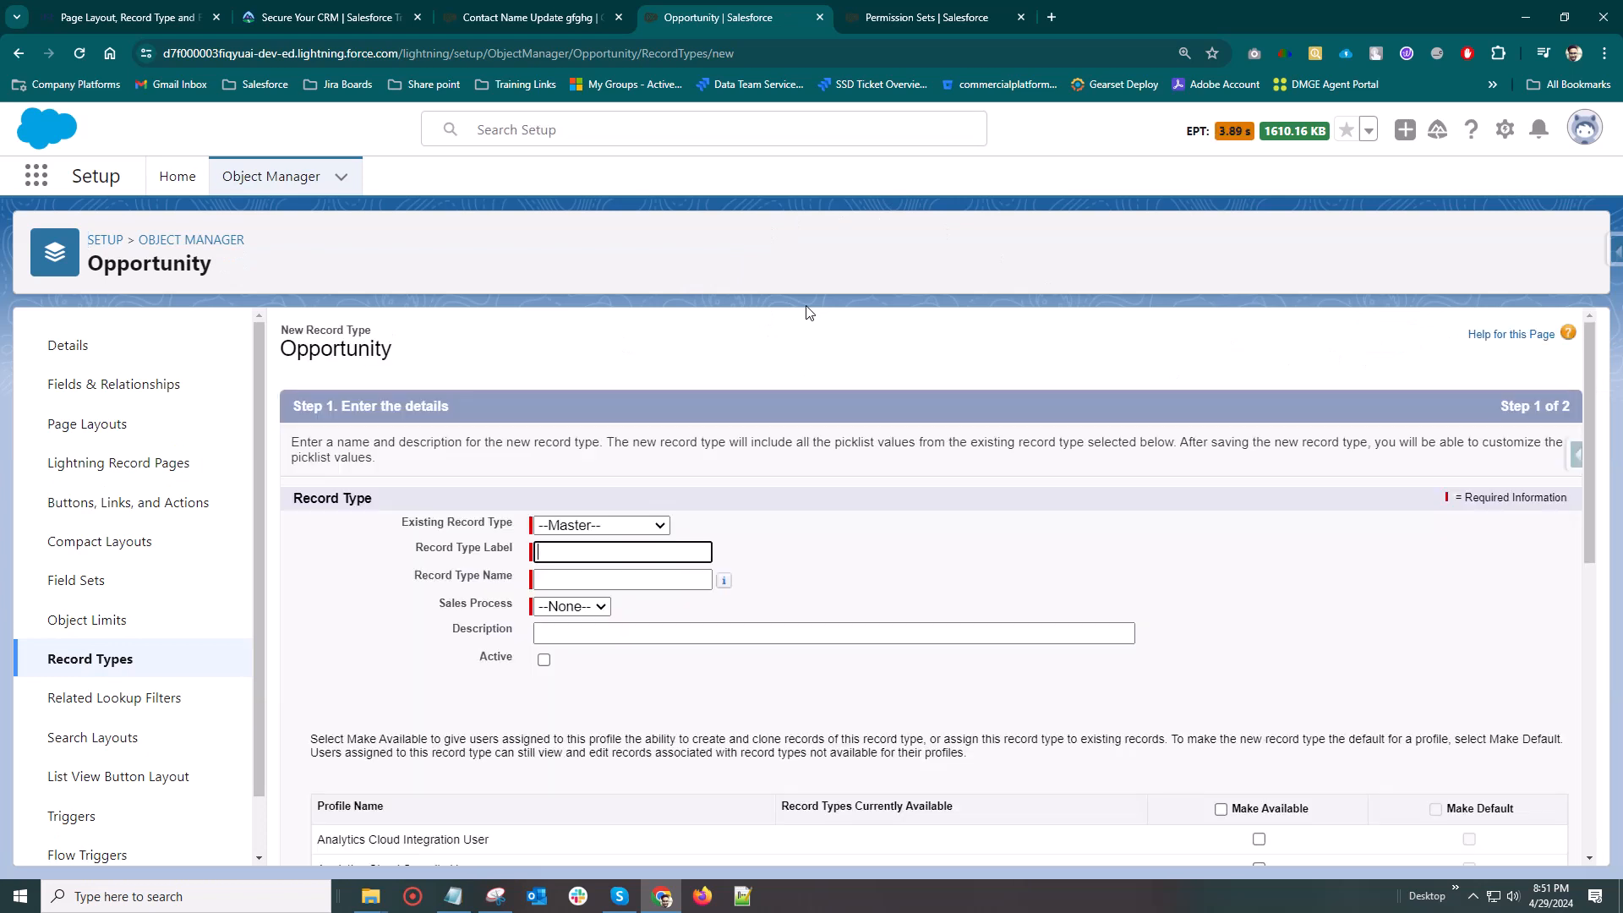
click(592, 525)
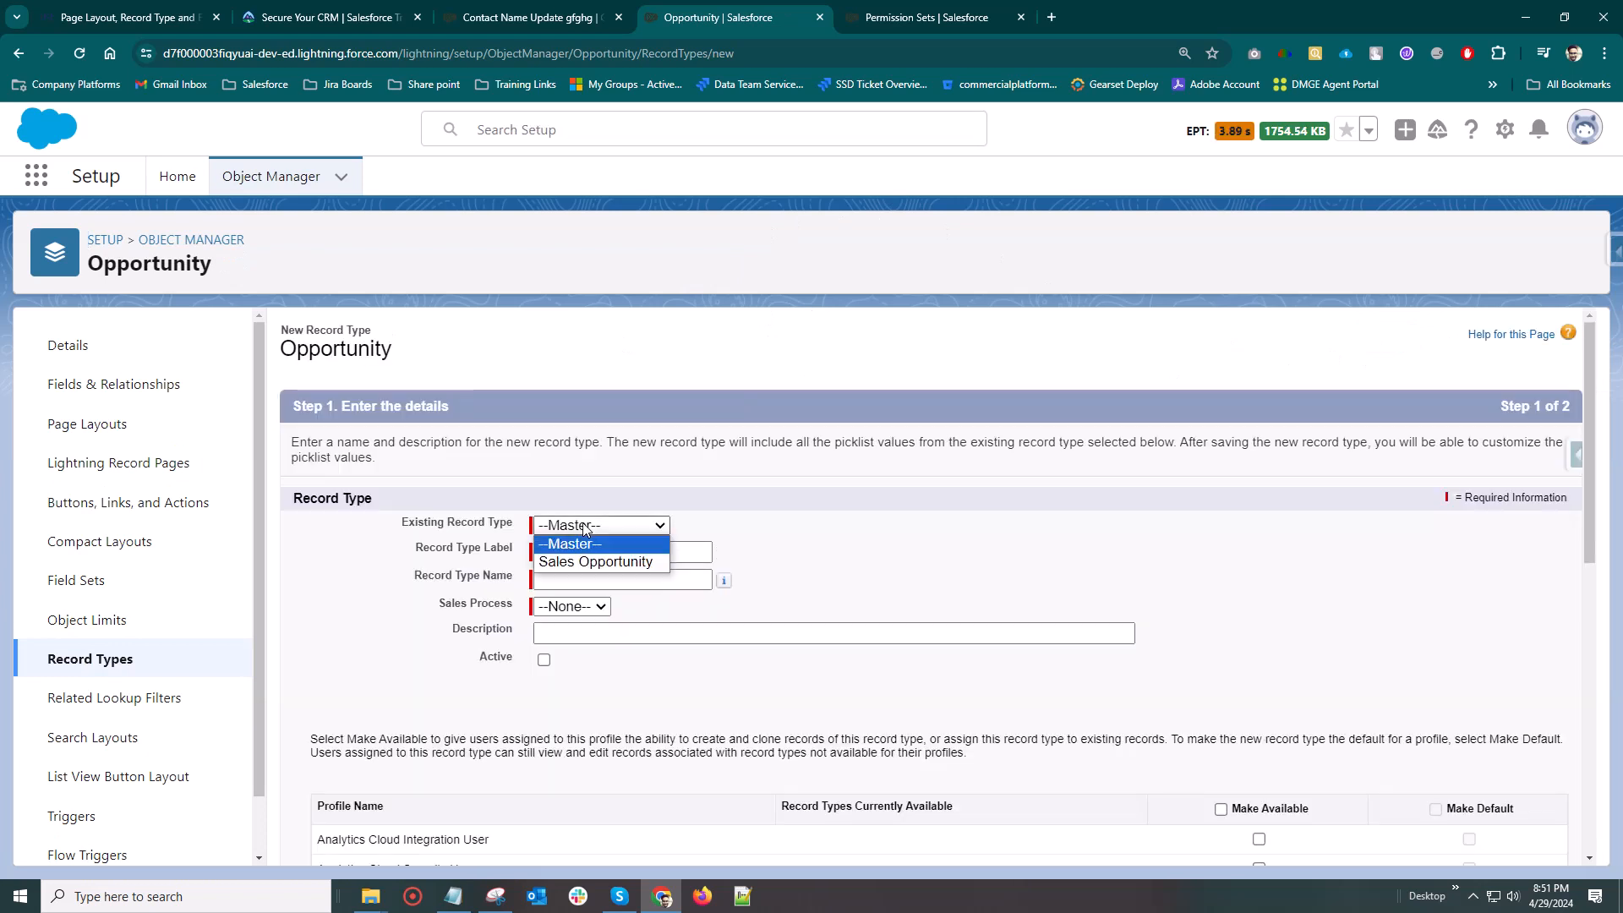
click(580, 562)
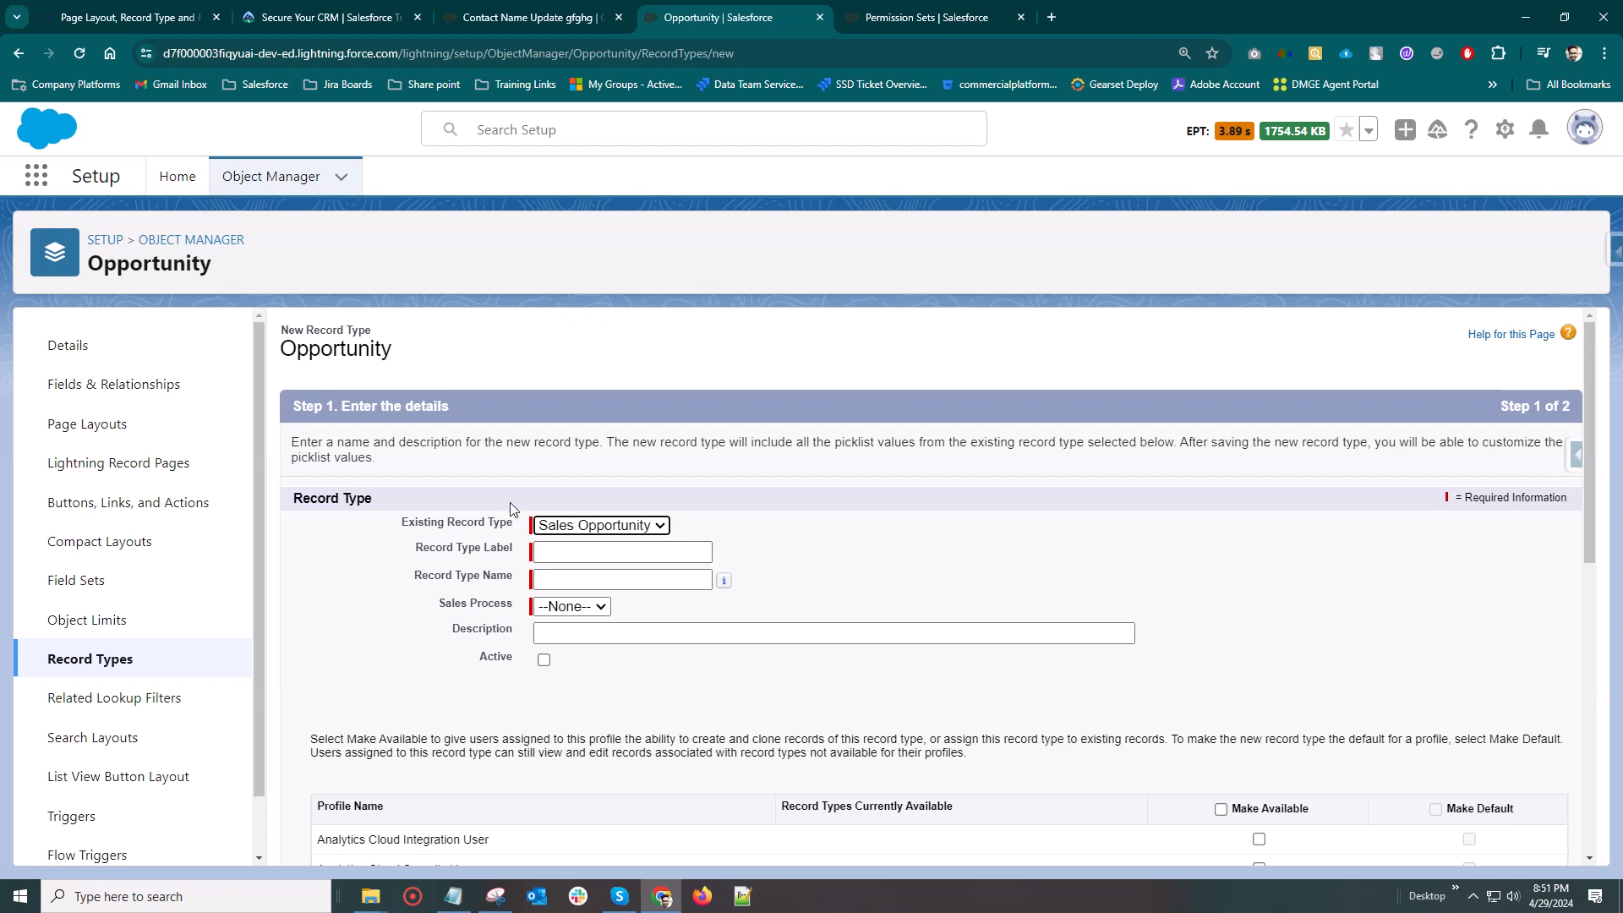
Label the new record type Finance Opp
click(600, 552)
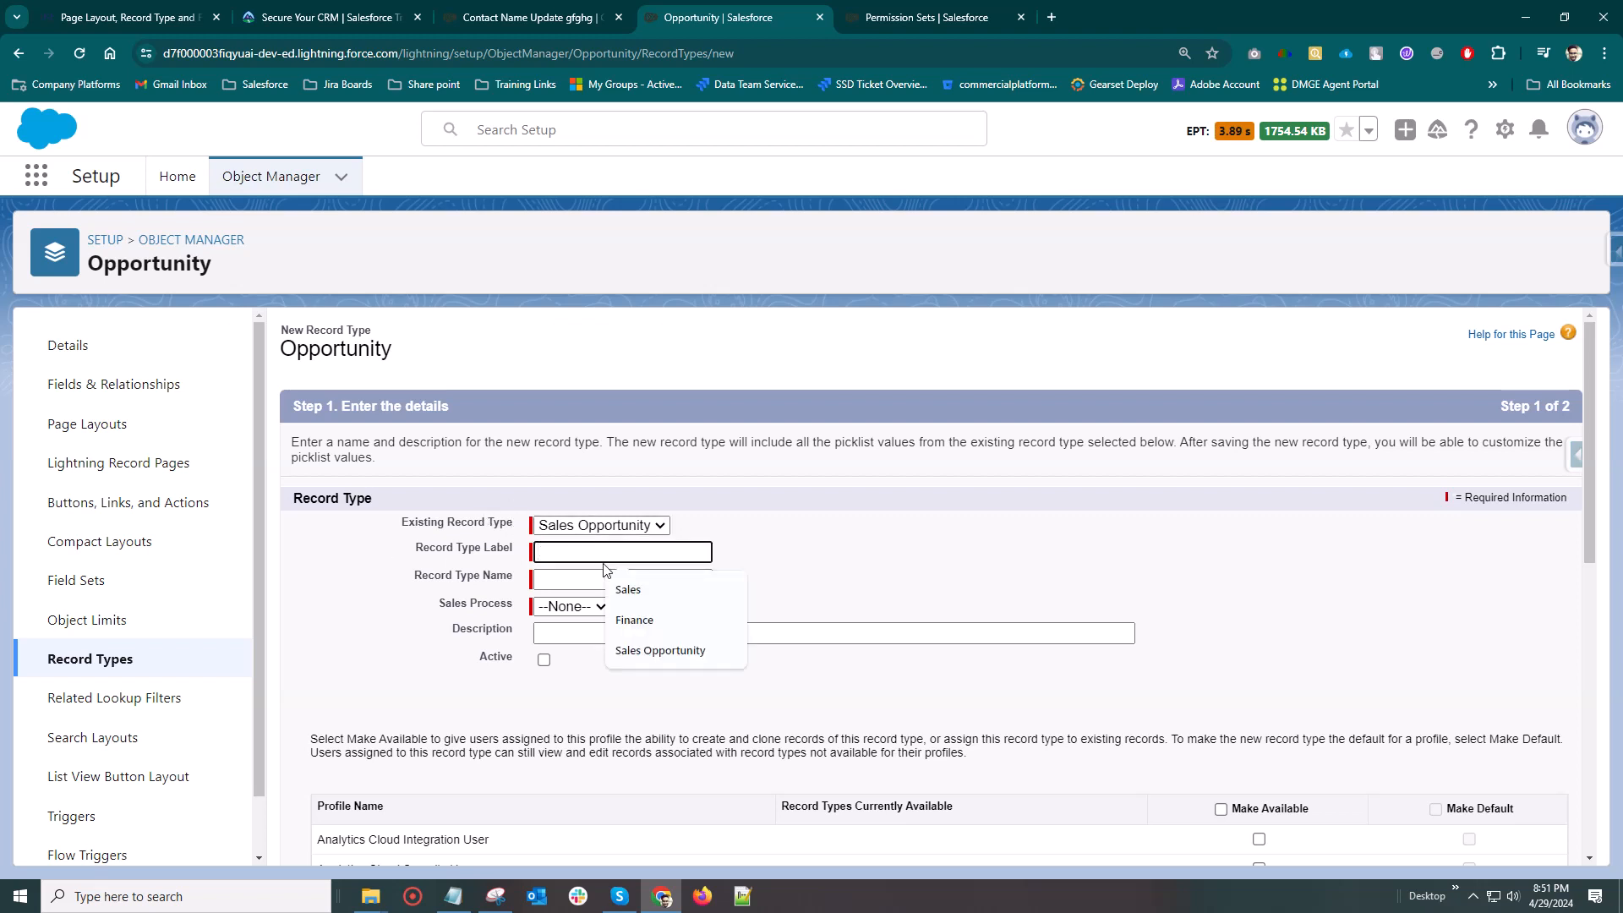
text(Finan)
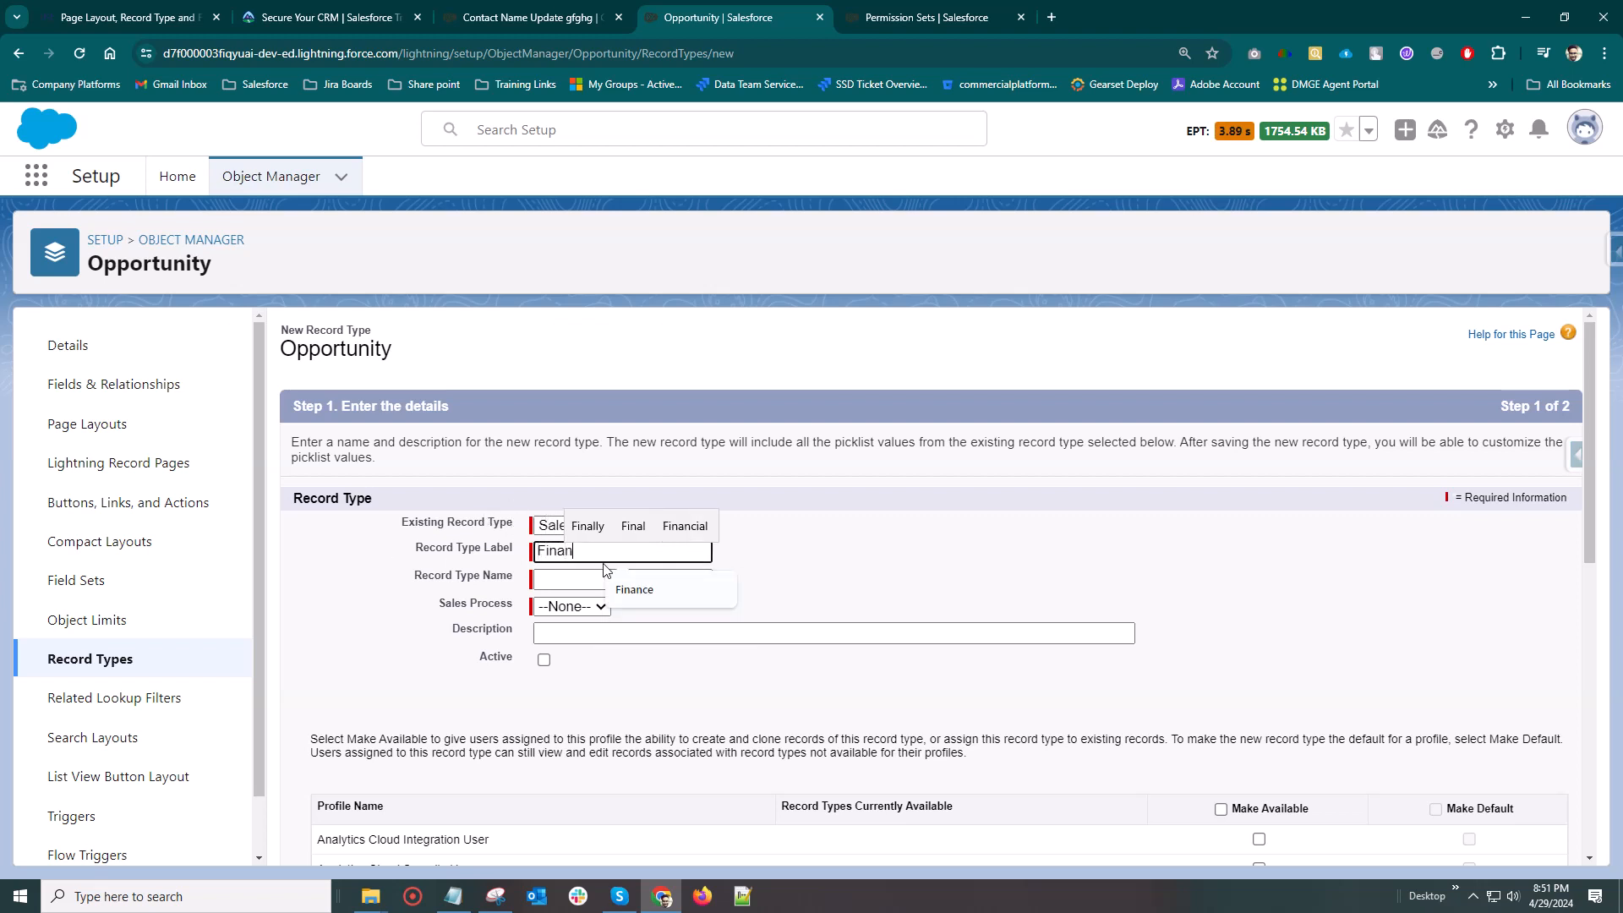
text(ce Opps)
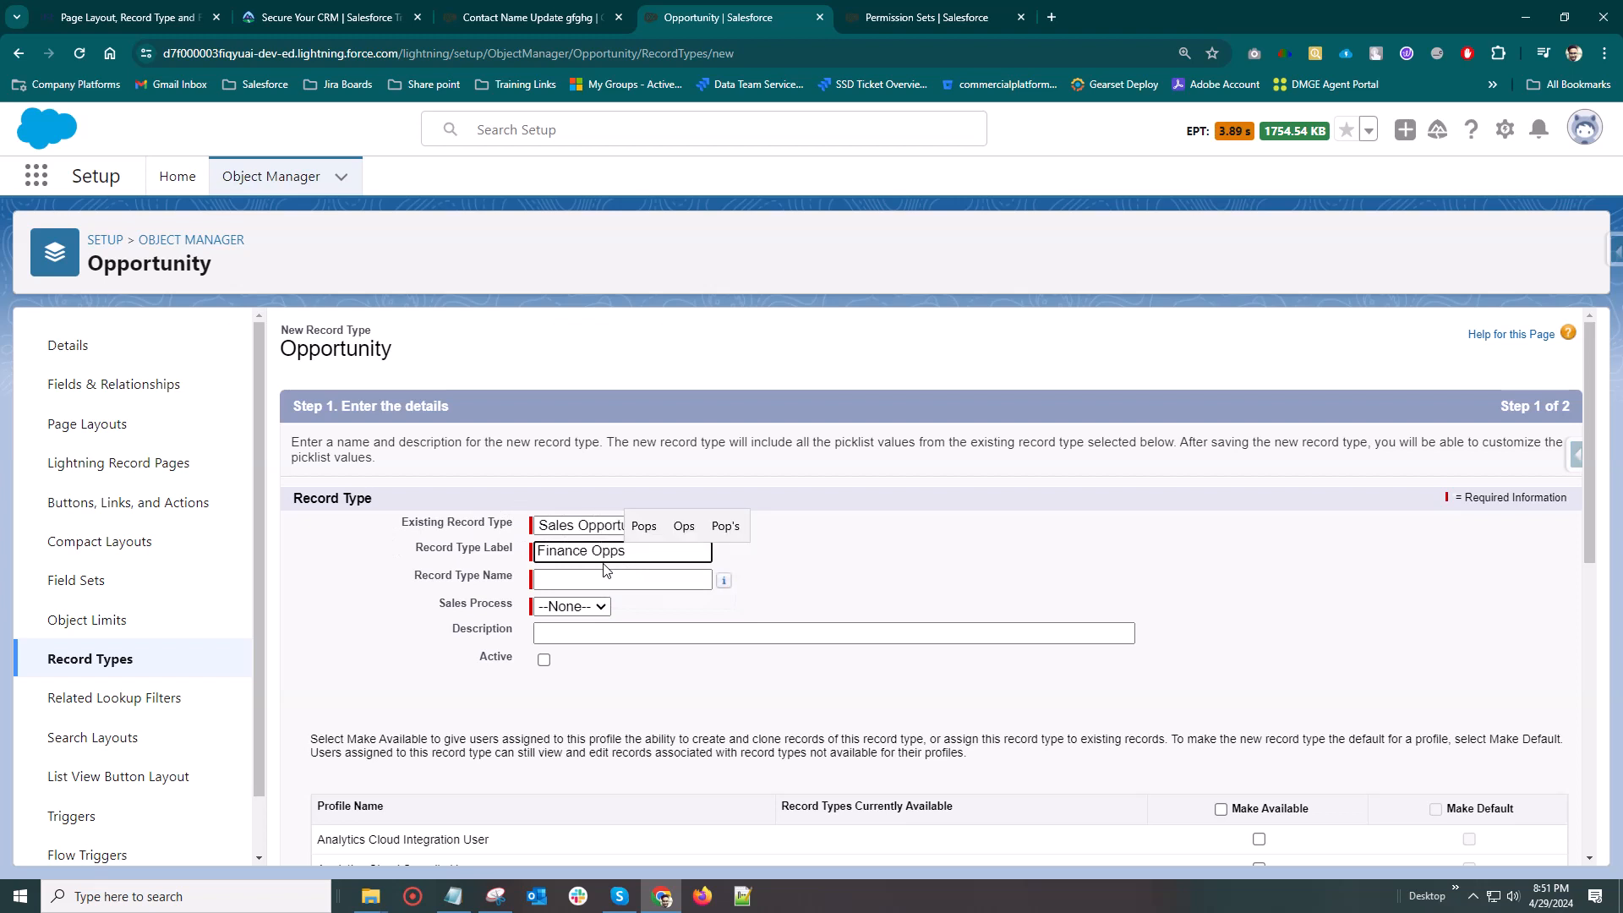
key(BackSpace)
click(536, 508)
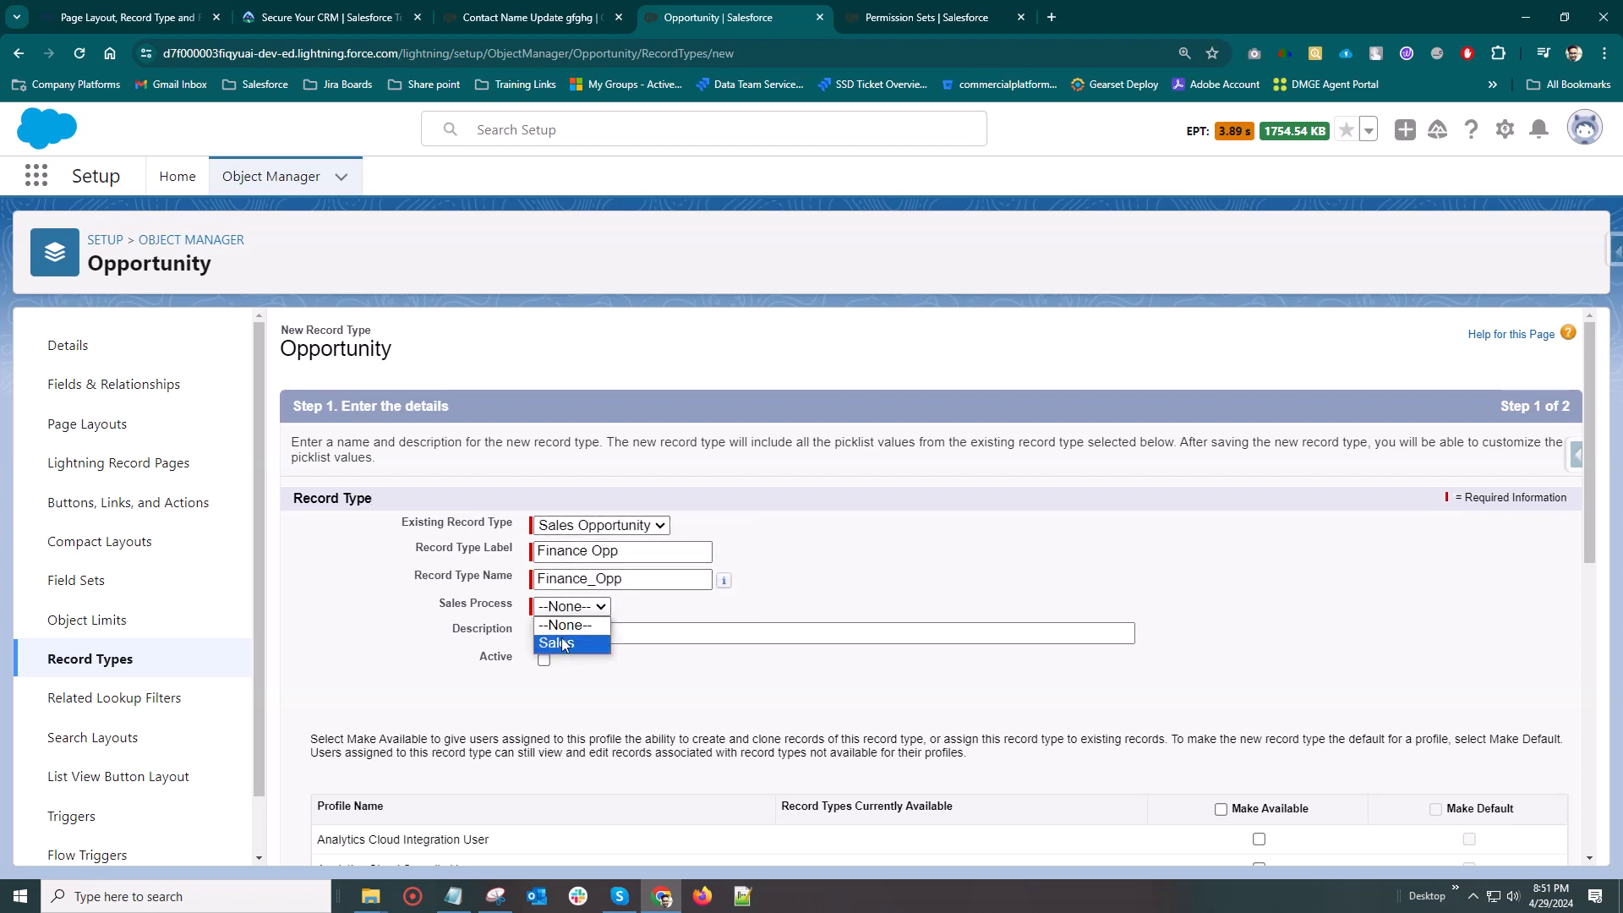
Set the new record type's sales process to Sales and make the record type active
click(767, 606)
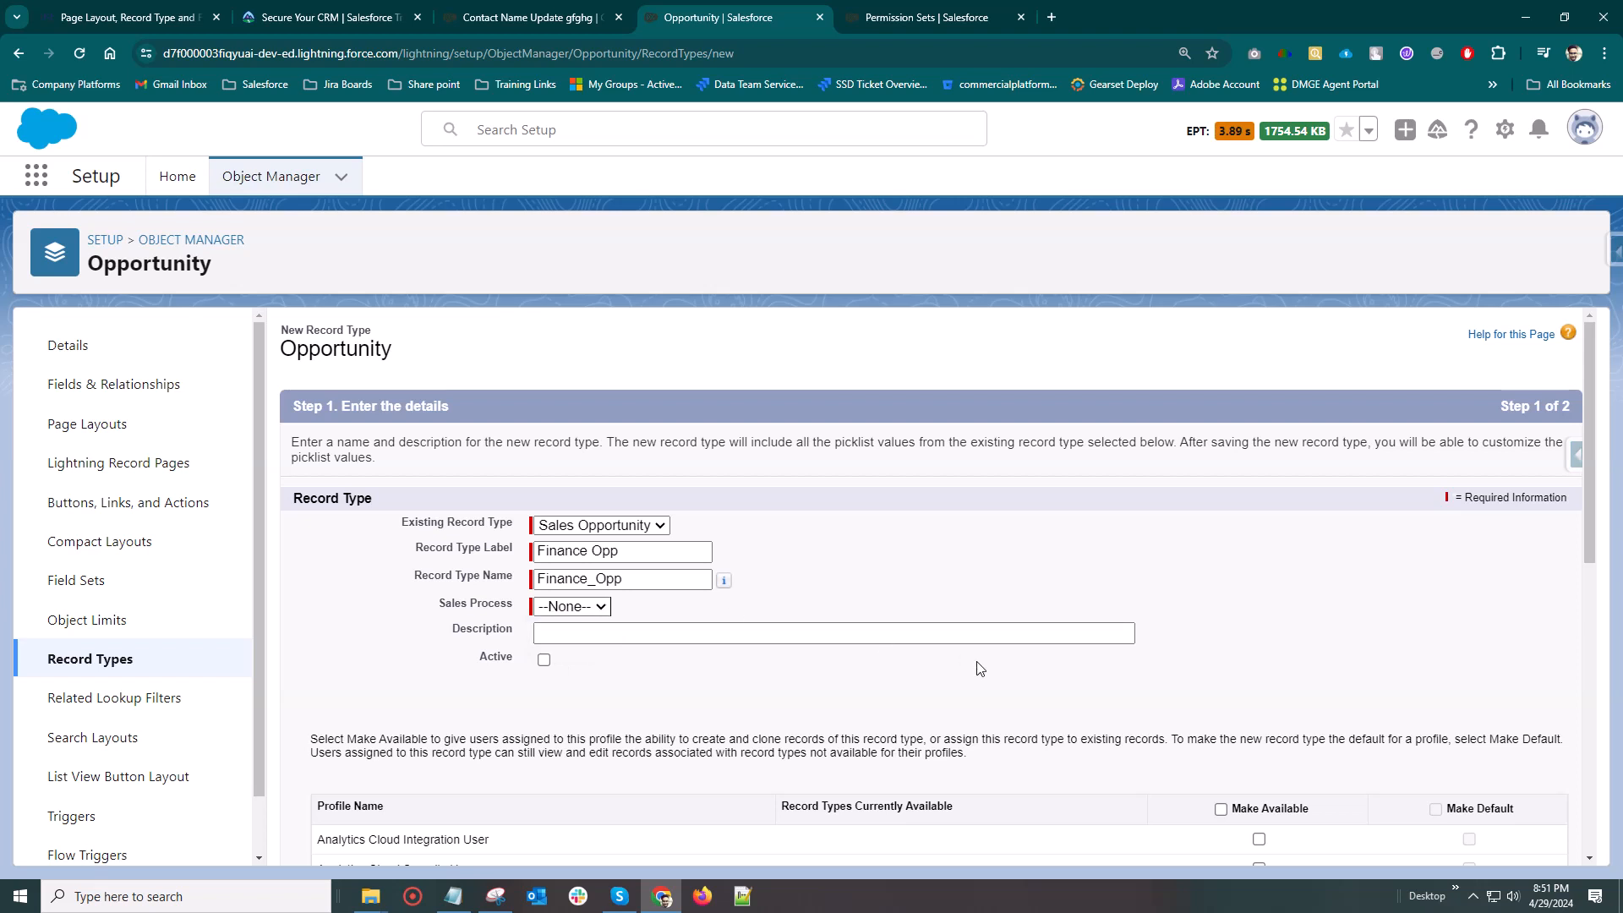
click(575, 608)
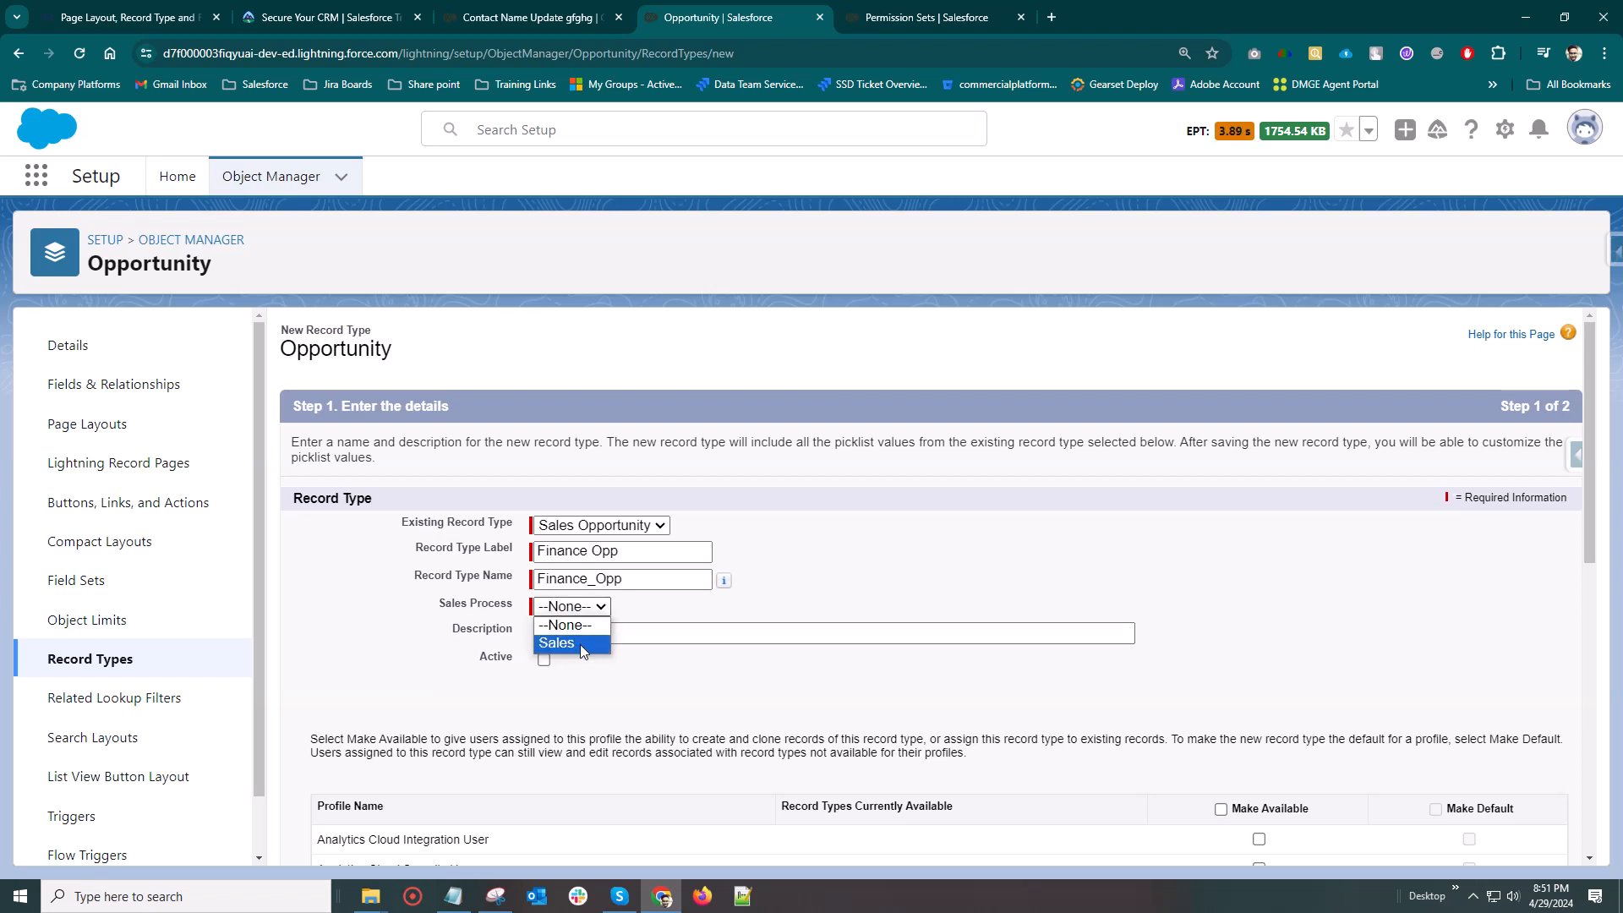
click(580, 644)
scroll(580, 642, down, 1)
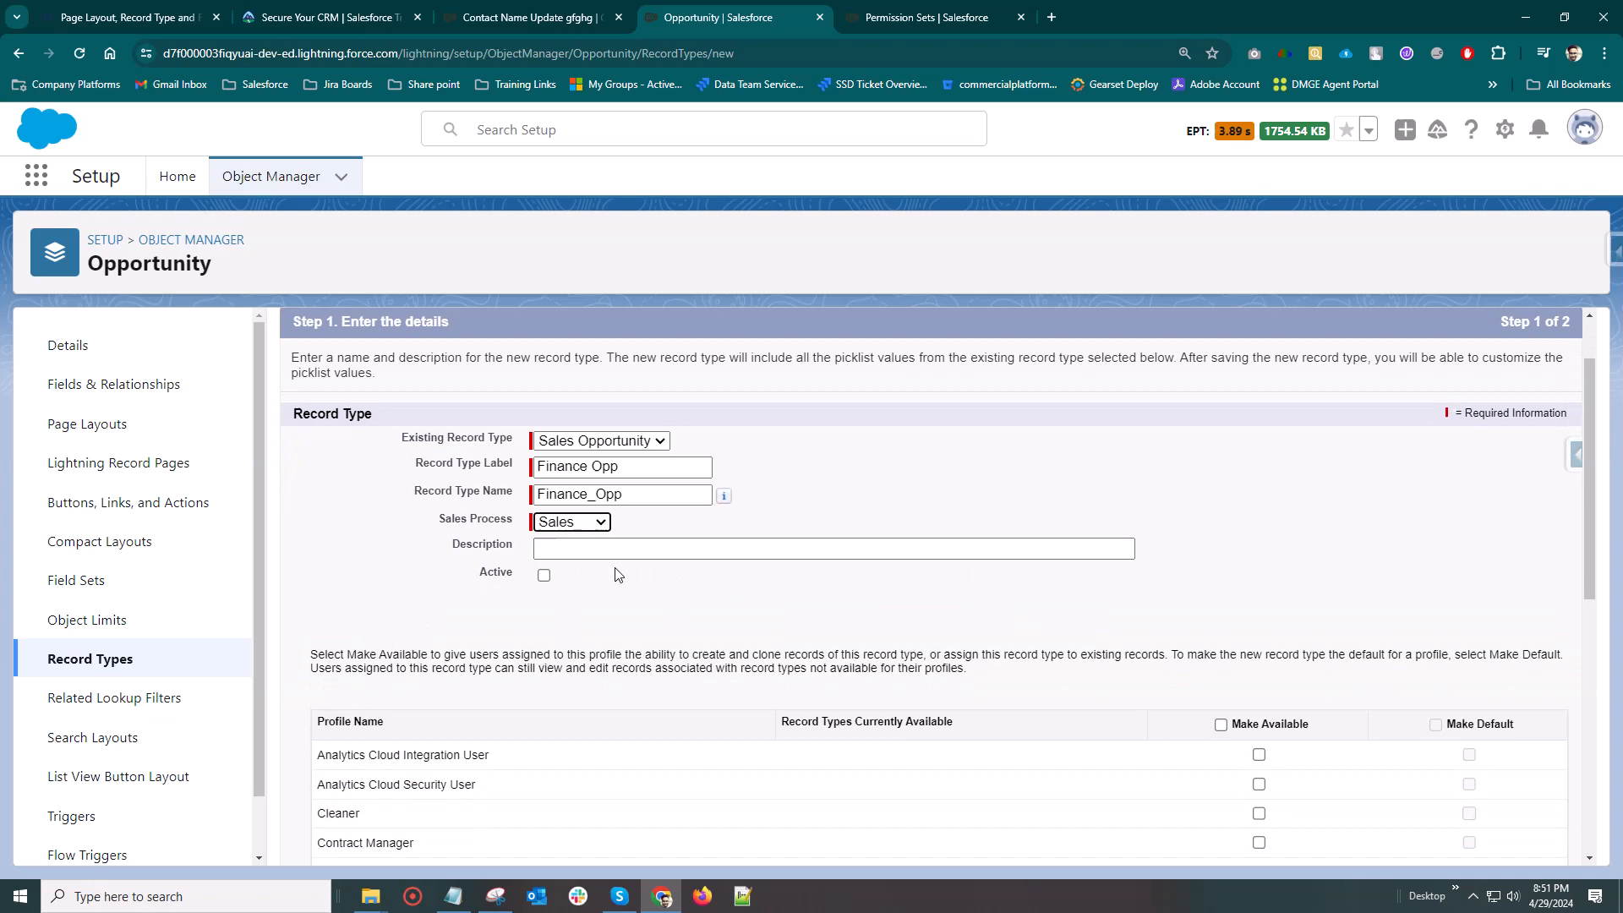
click(543, 577)
Make the record type available to the System Administrator profile and continue to the page layout assignment
scroll(1099, 590, down, 3)
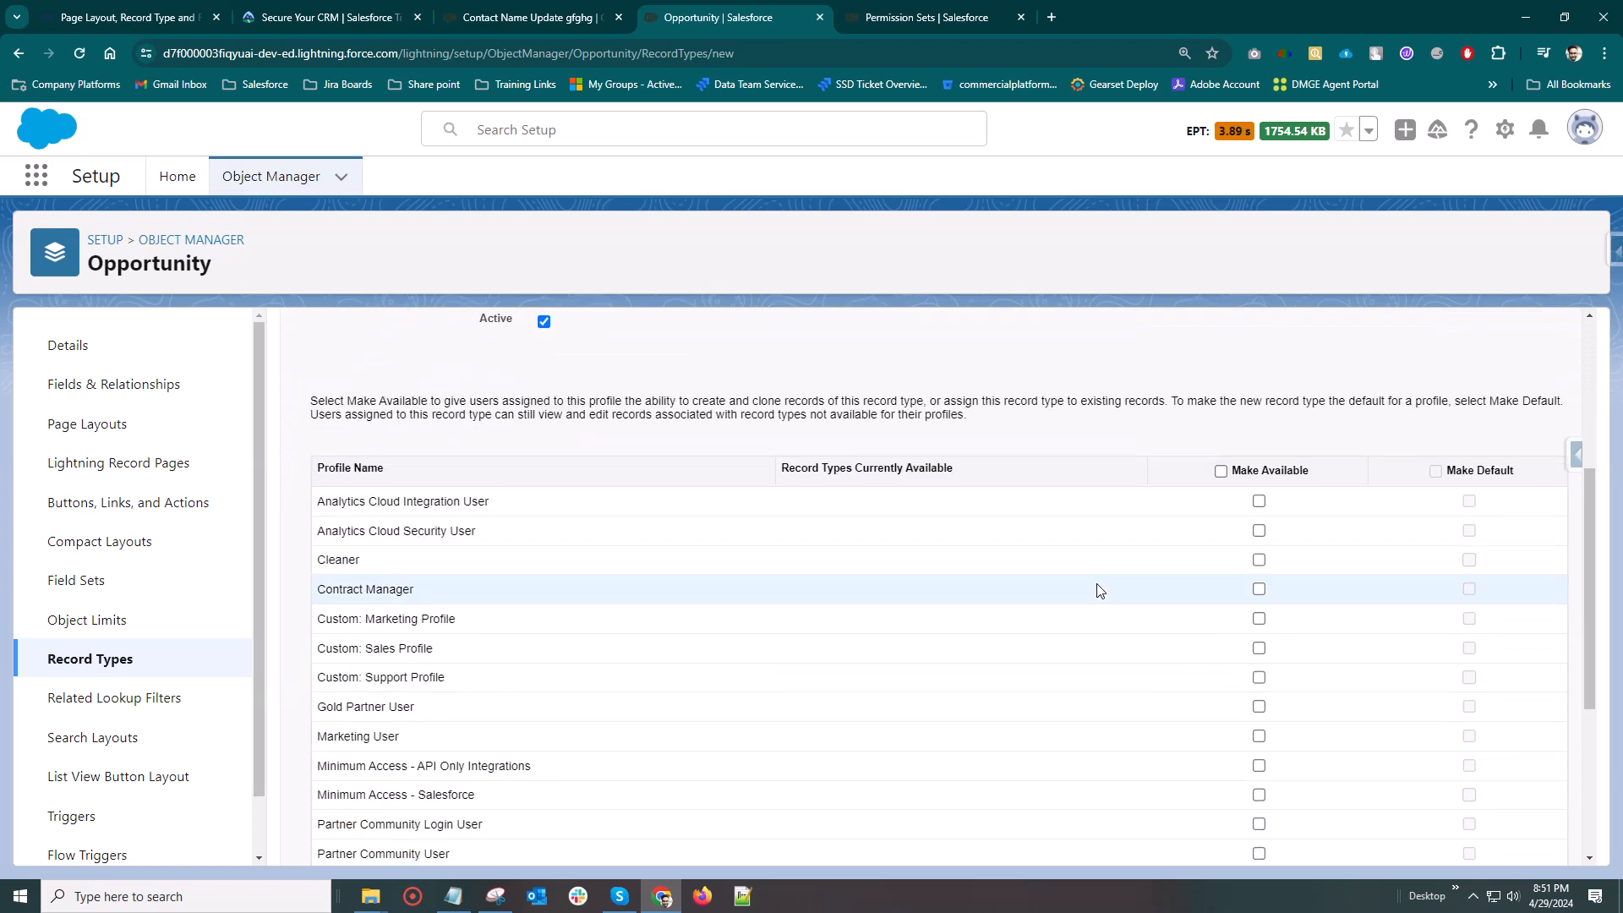
scroll(1183, 591, down, 4)
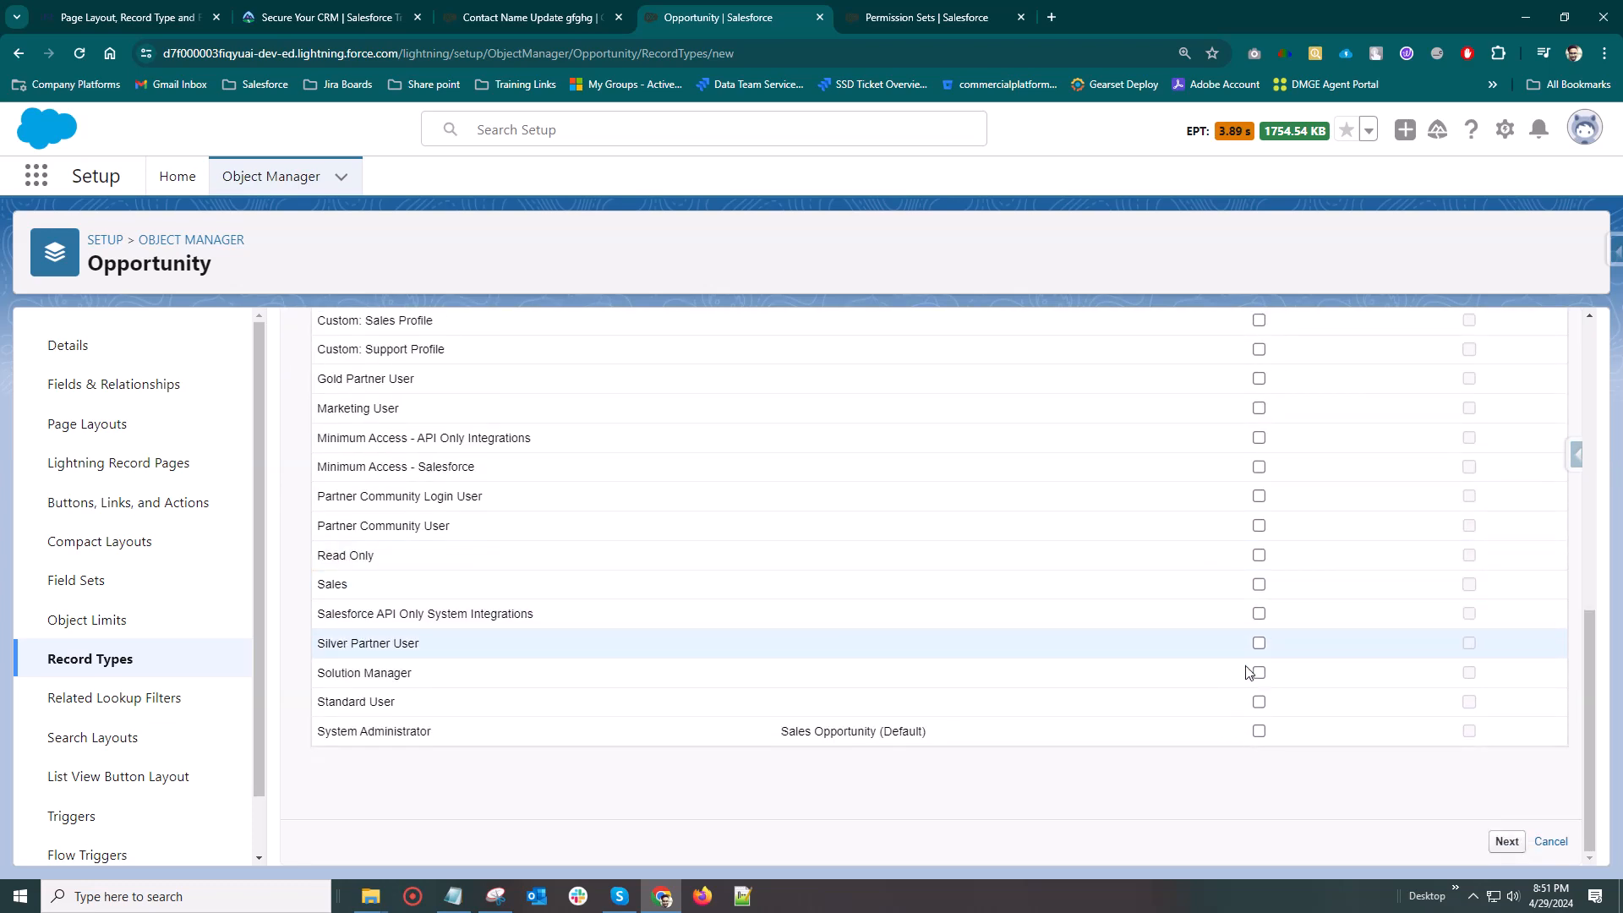
click(1258, 732)
scroll(1133, 652, up, 6)
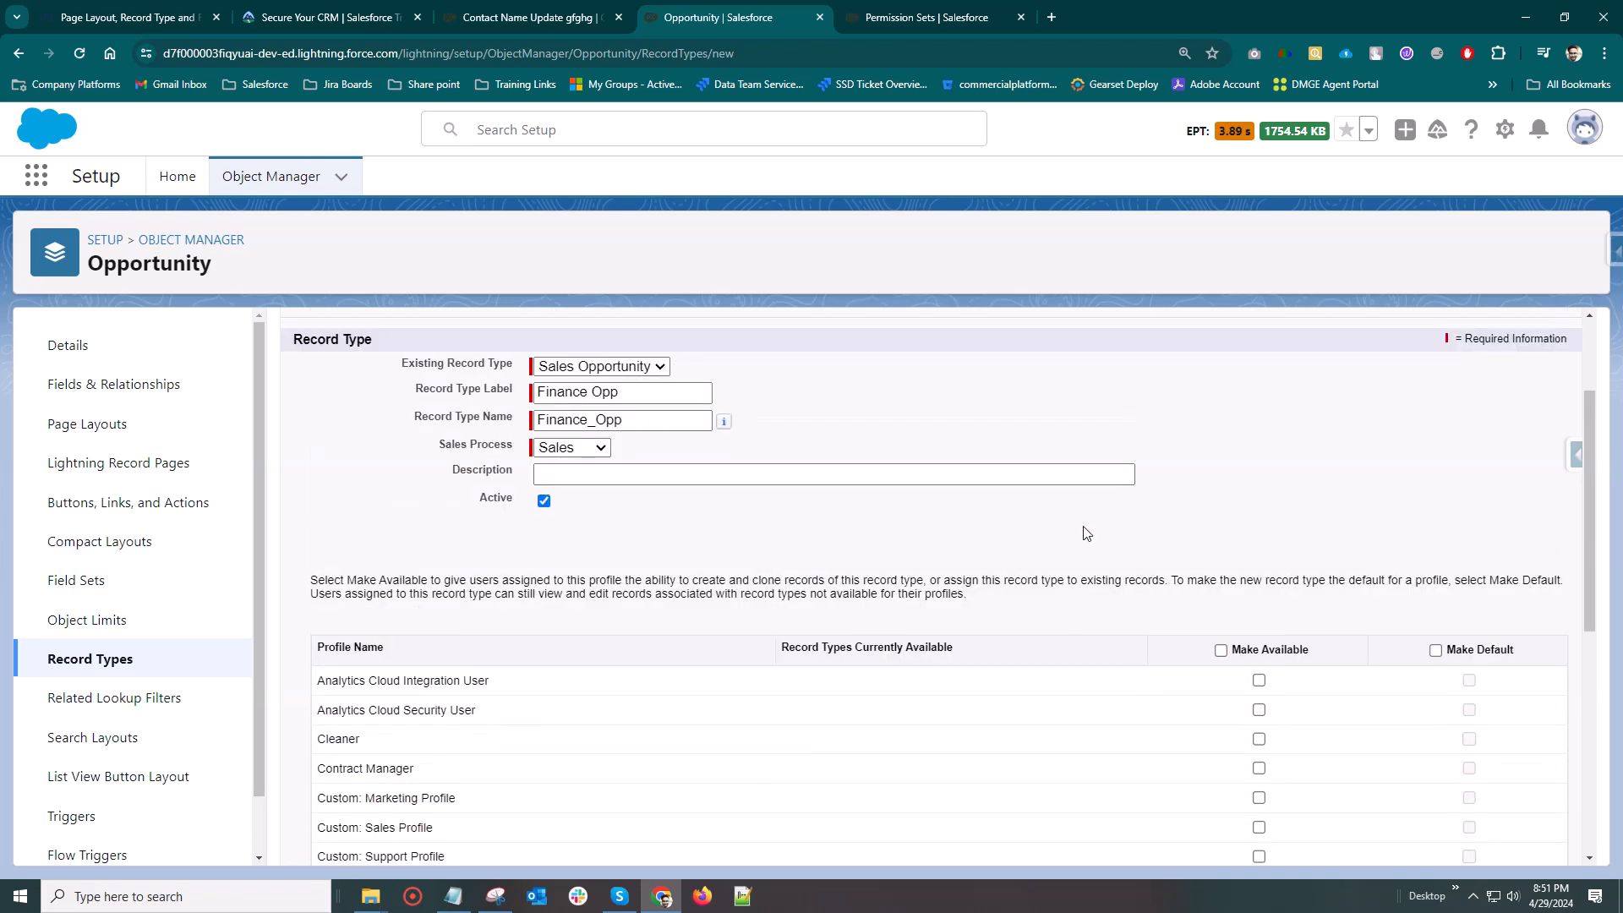
scroll(1222, 660, down, 6)
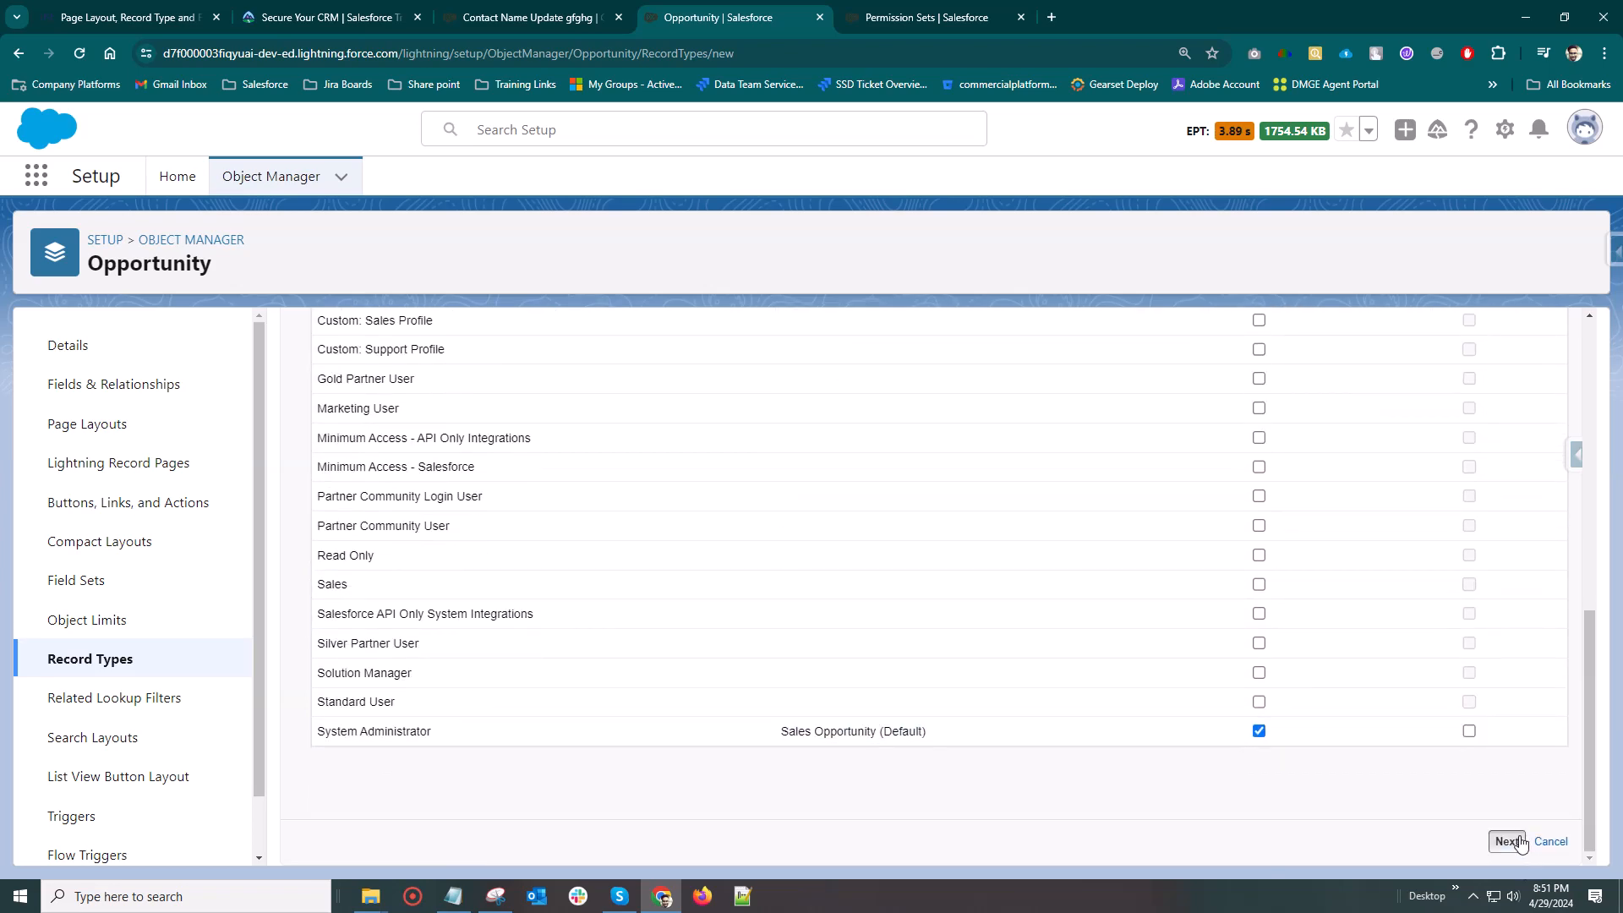
click(1508, 840)
Apply Opportunity Layout to all profiles for the Finance Opp record type
scroll(489, 555, down, 2)
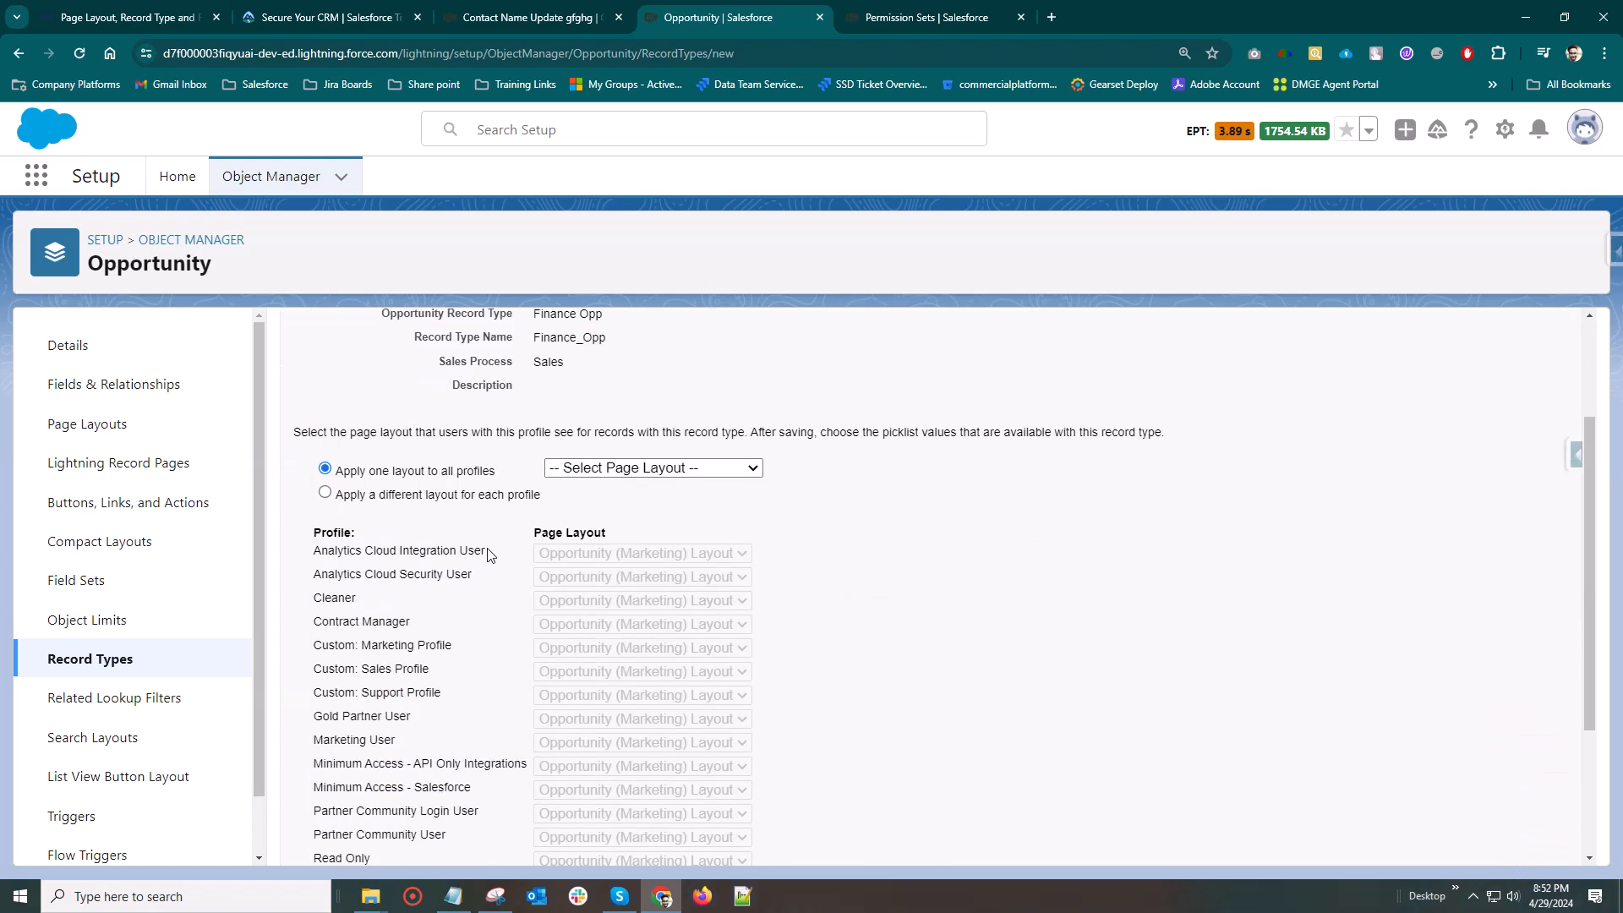
scroll(731, 540, down, 1)
scroll(640, 613, down, 2)
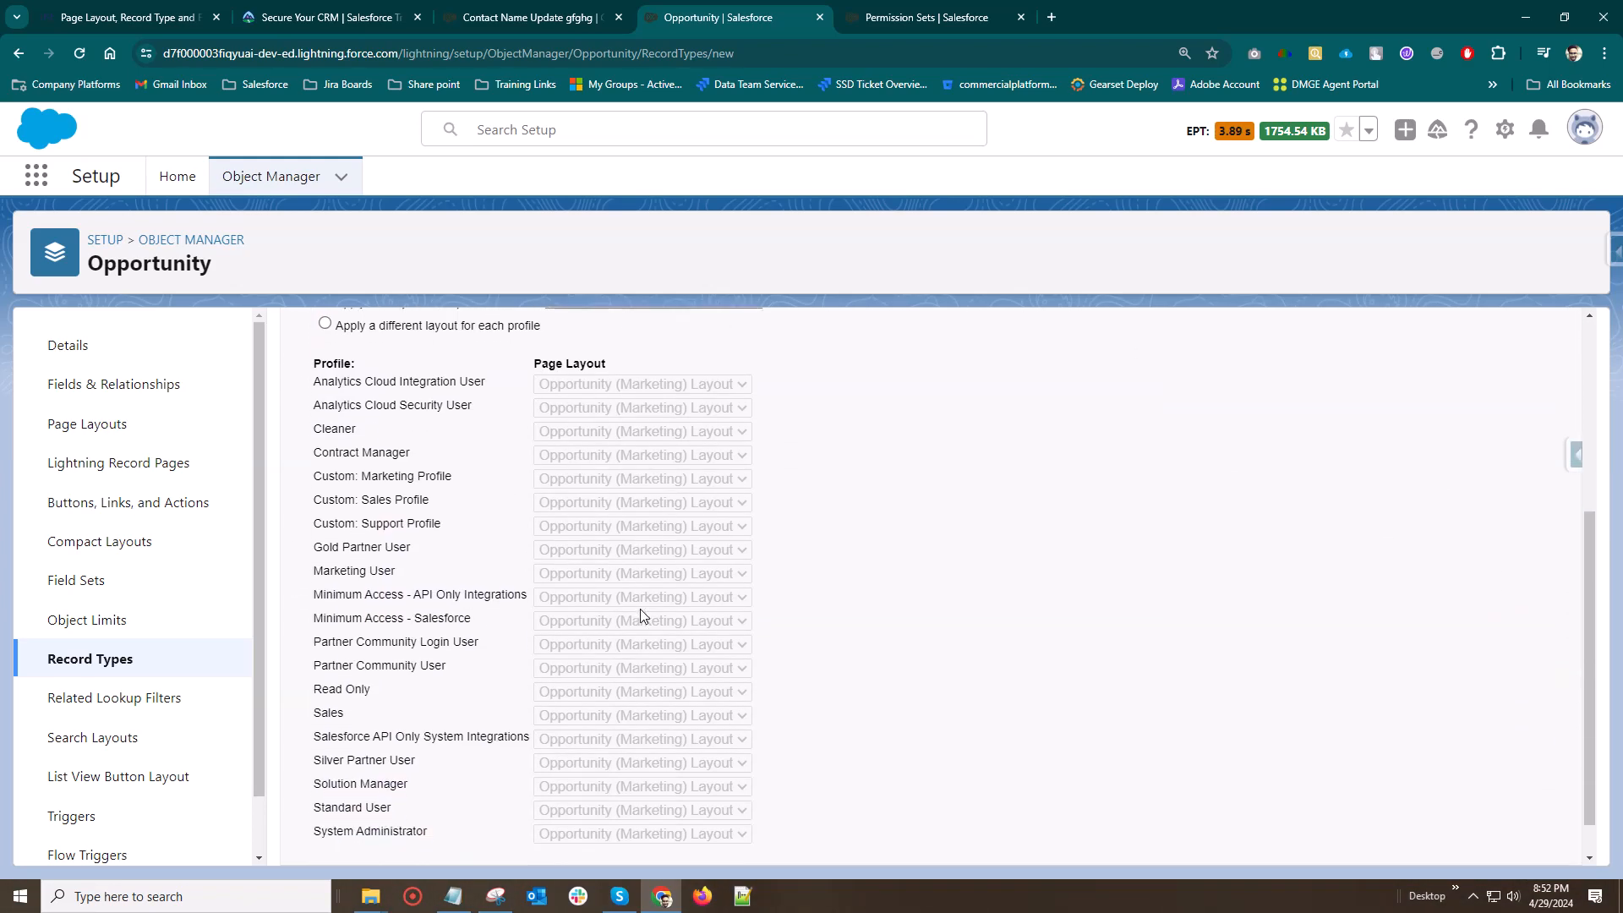
scroll(631, 625, up, 4)
click(660, 591)
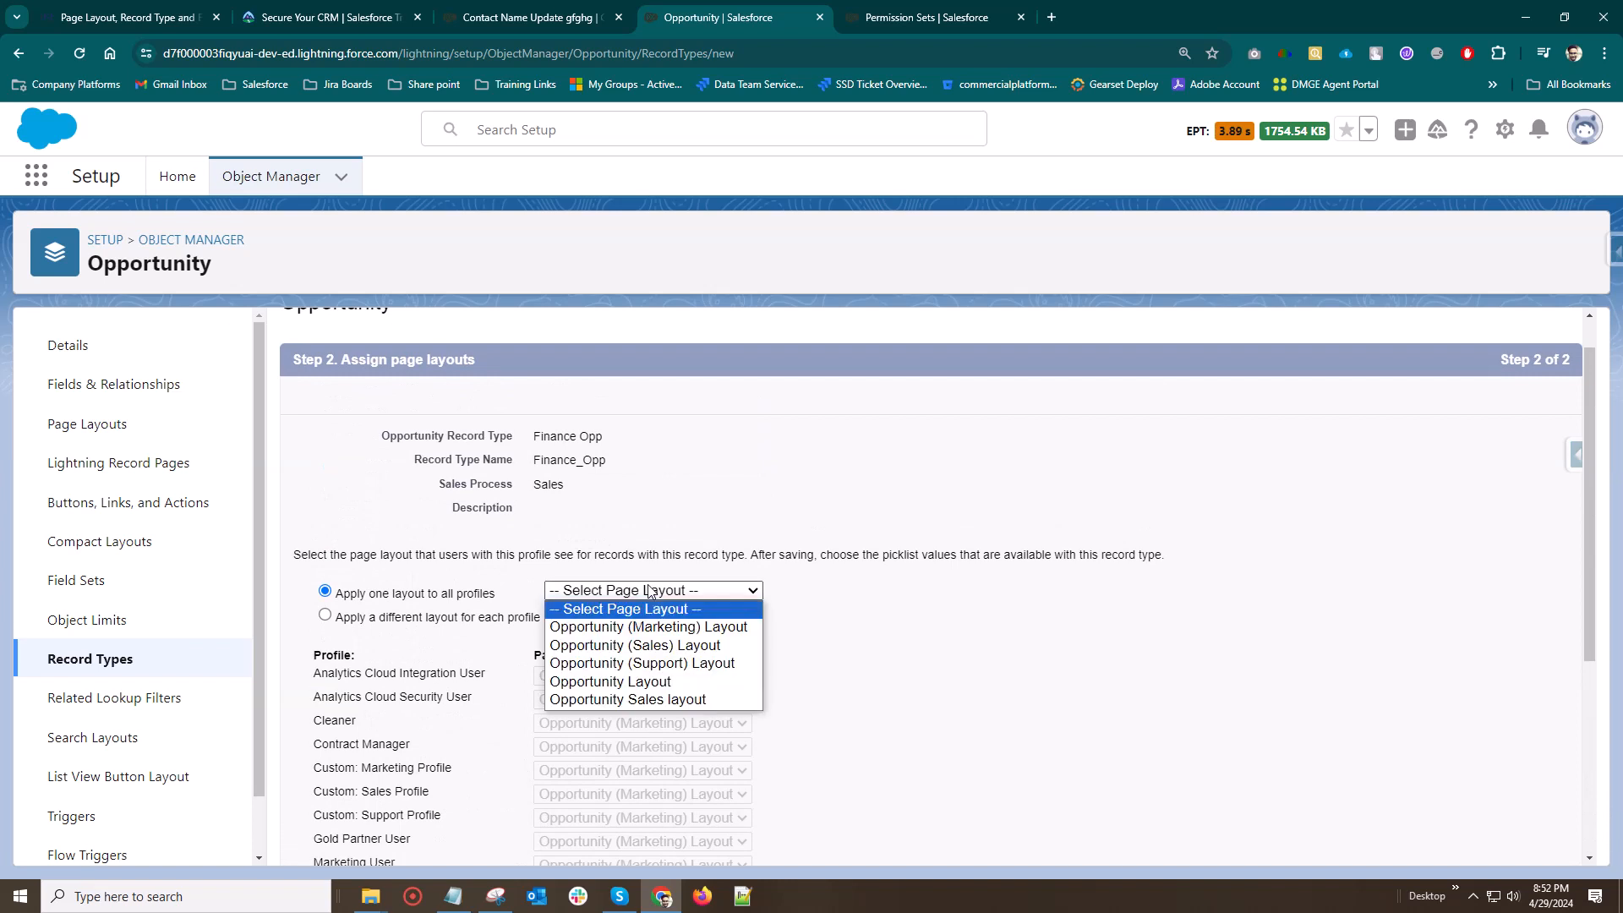
click(656, 681)
scroll(511, 524, down, 4)
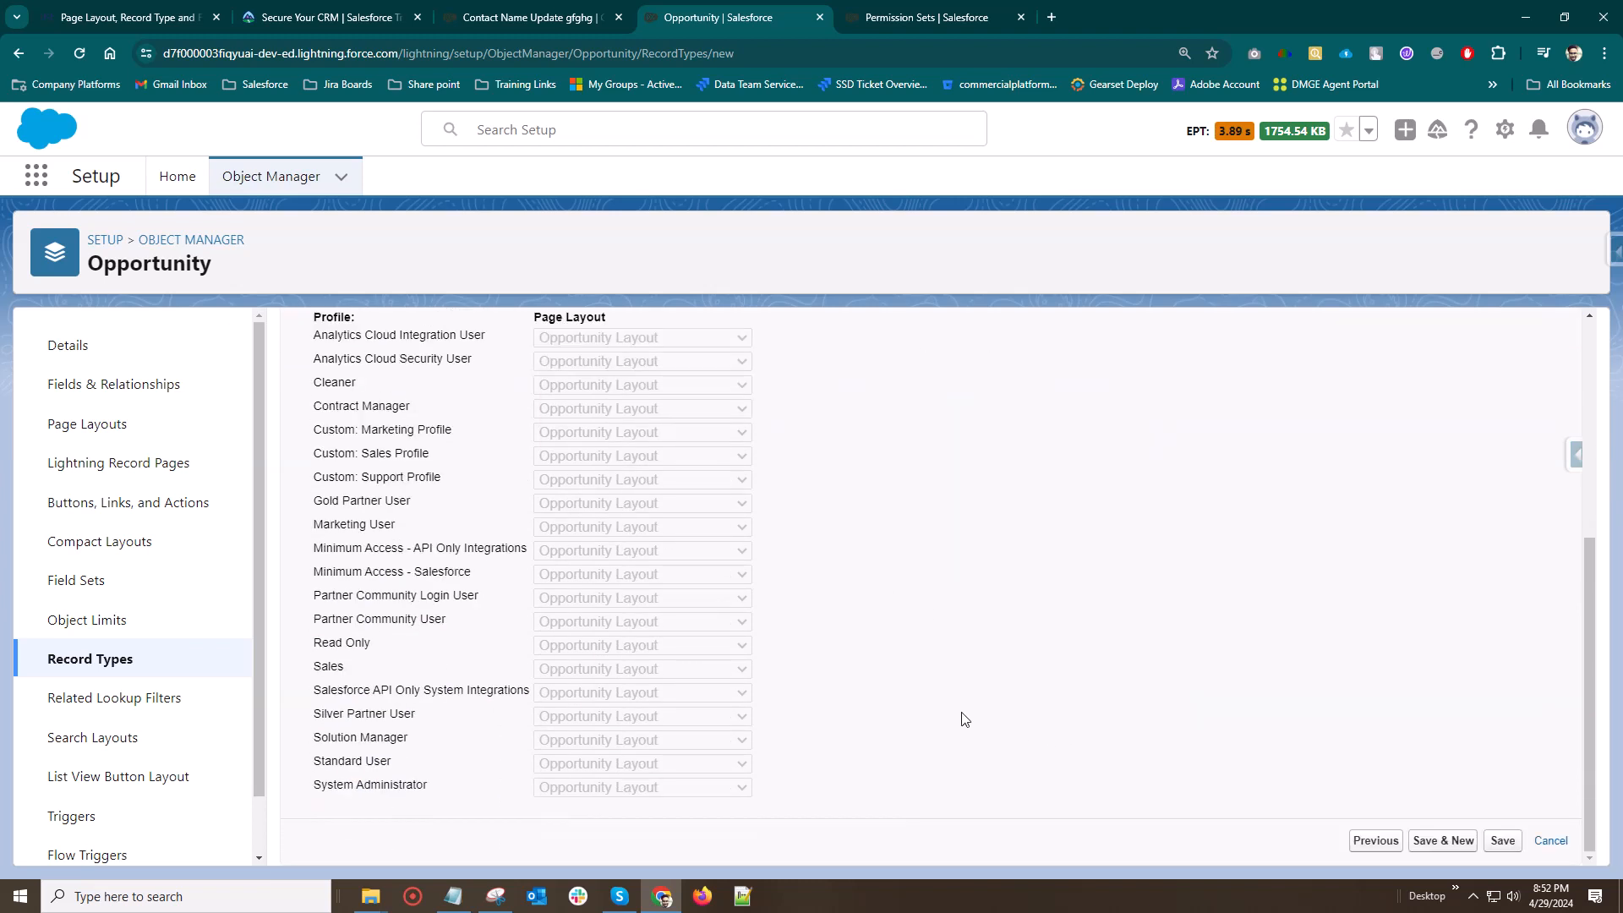
scroll(676, 642, up, 2)
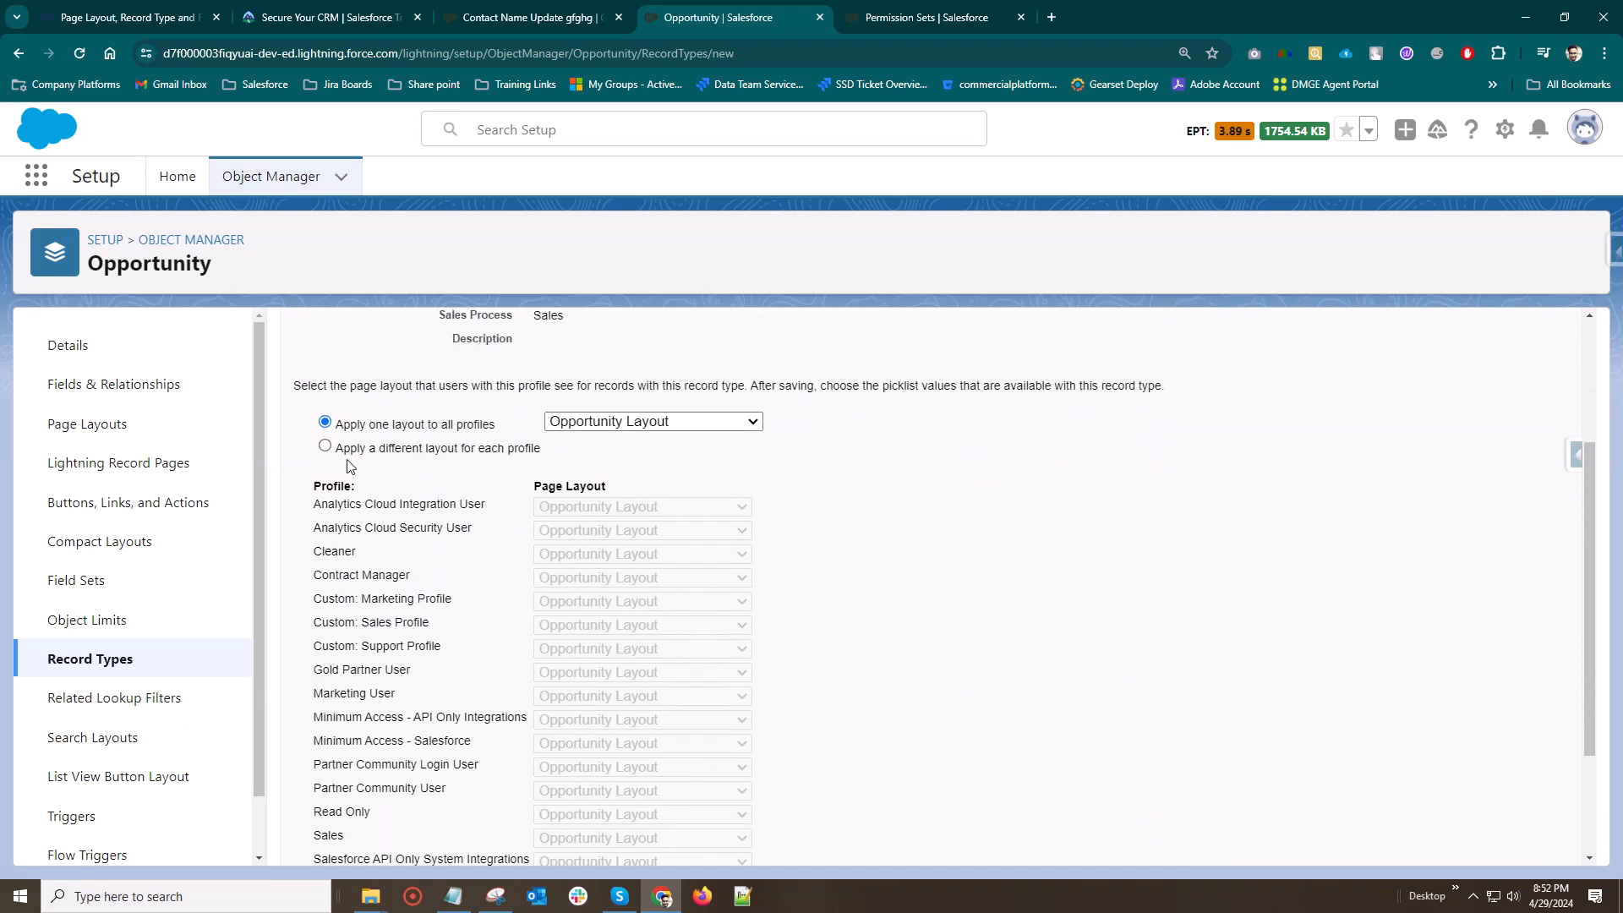
Switch to a different layout for each profile and choose Opportunity Layout for System Administrator
click(324, 446)
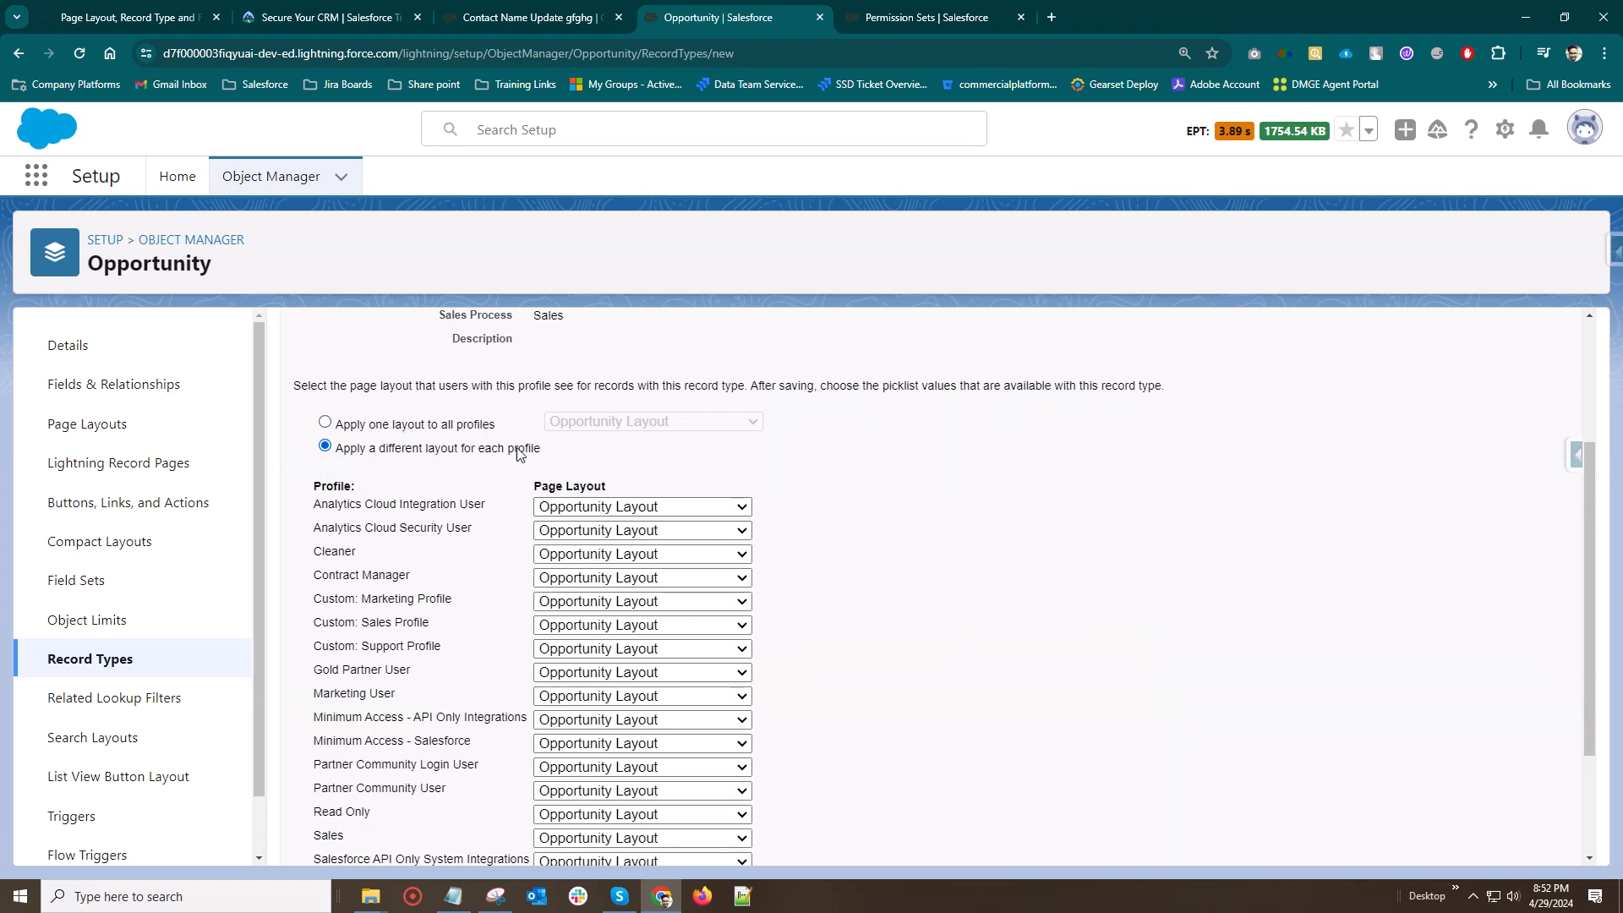
click(325, 423)
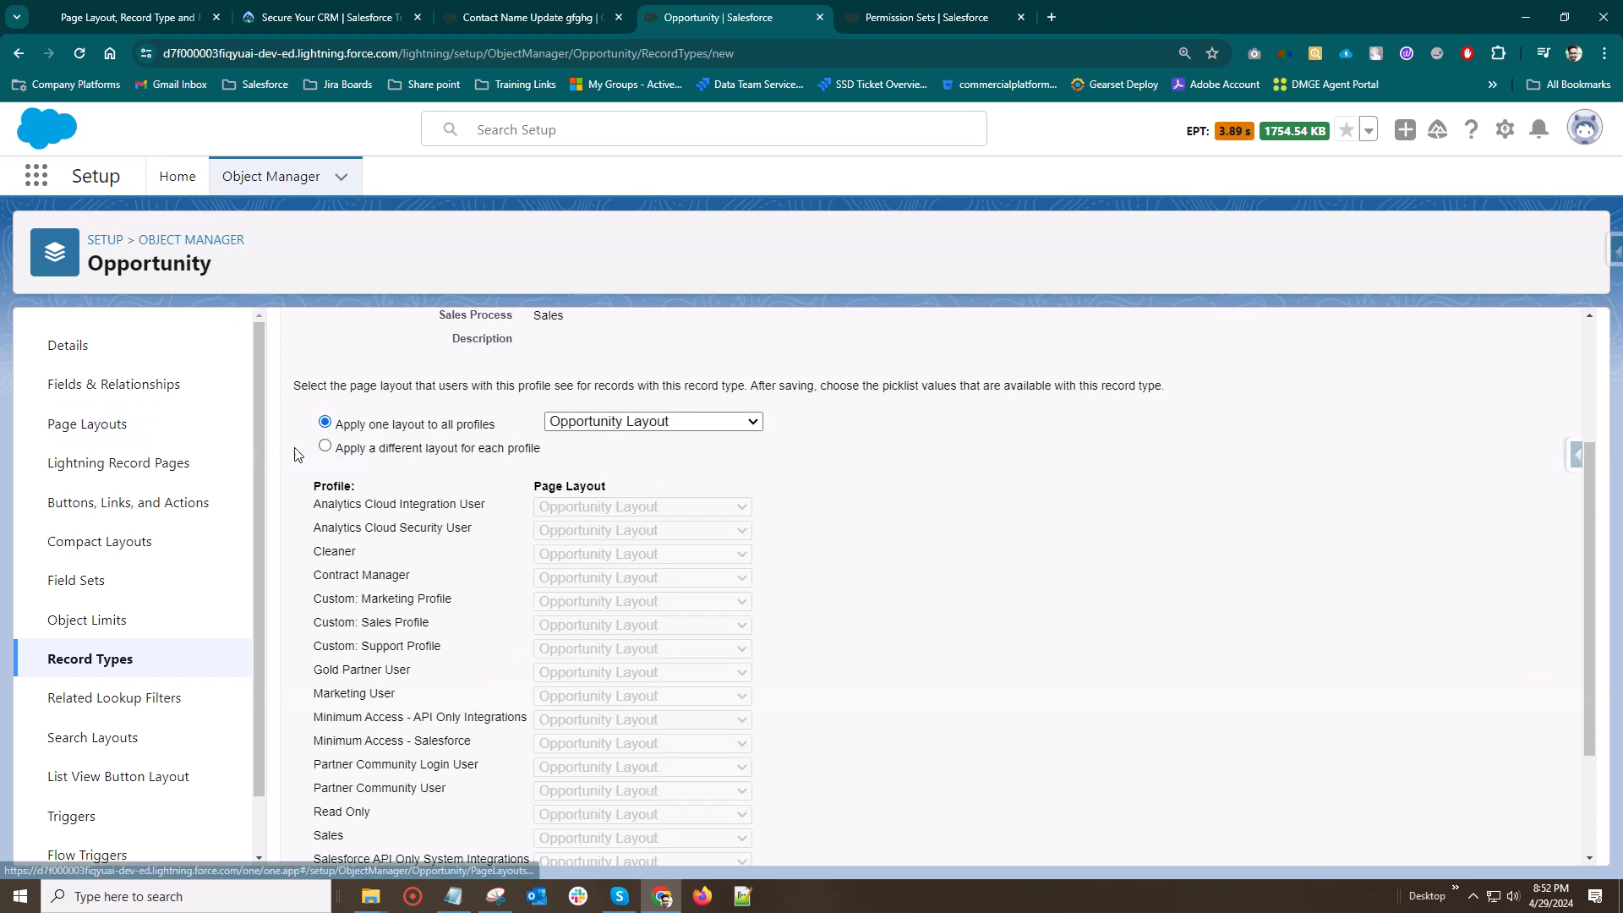
click(324, 445)
scroll(652, 582, down, 3)
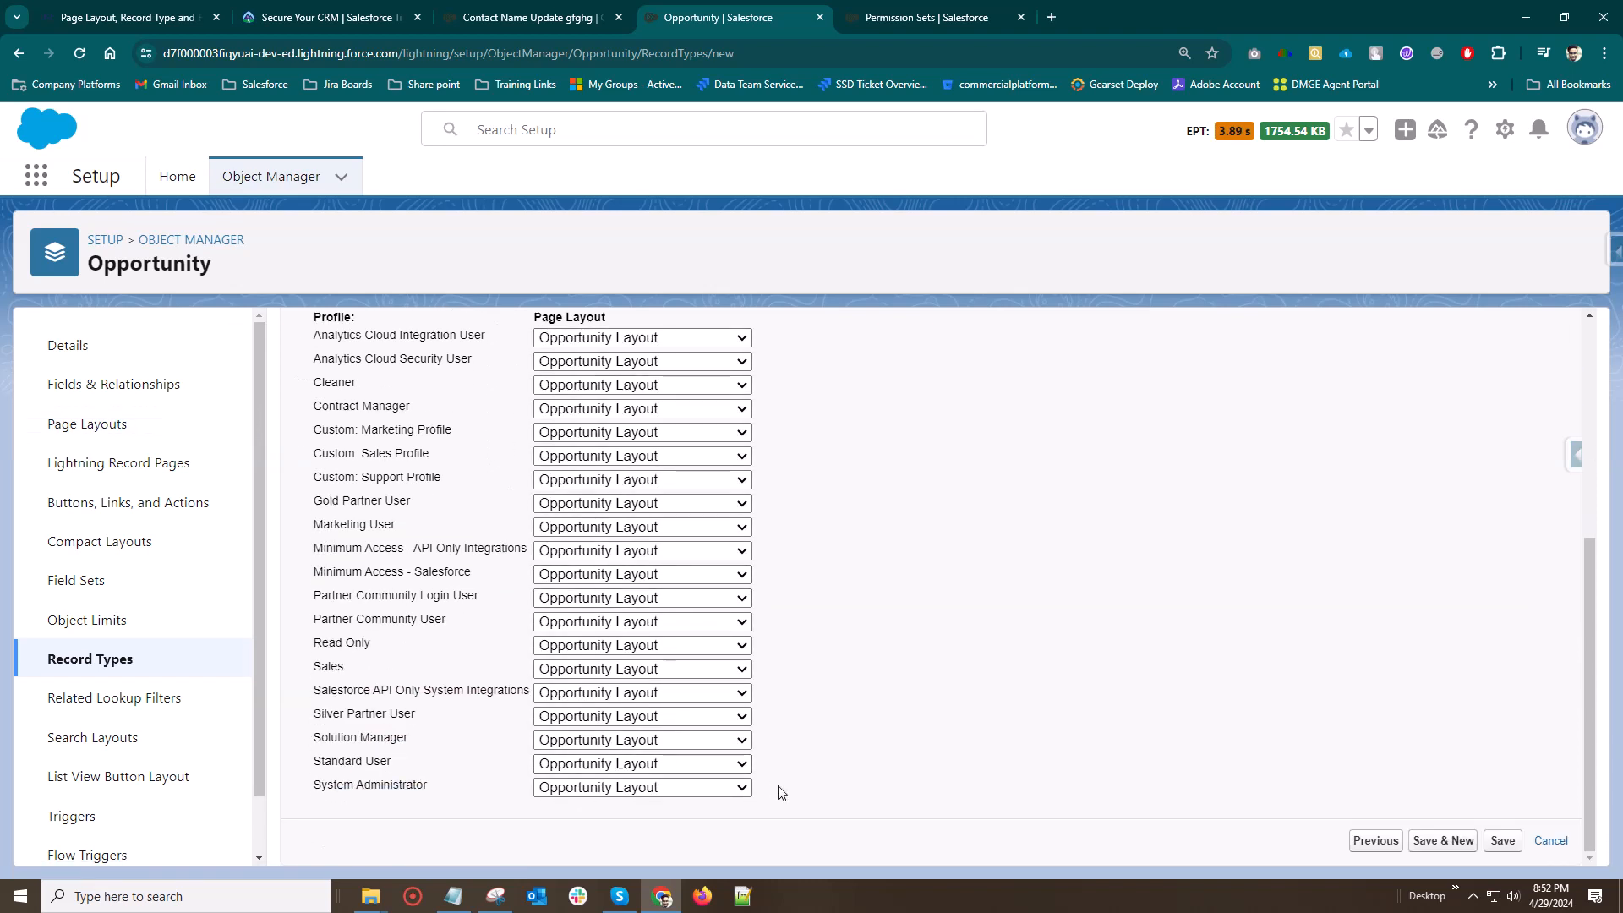
click(668, 787)
click(606, 748)
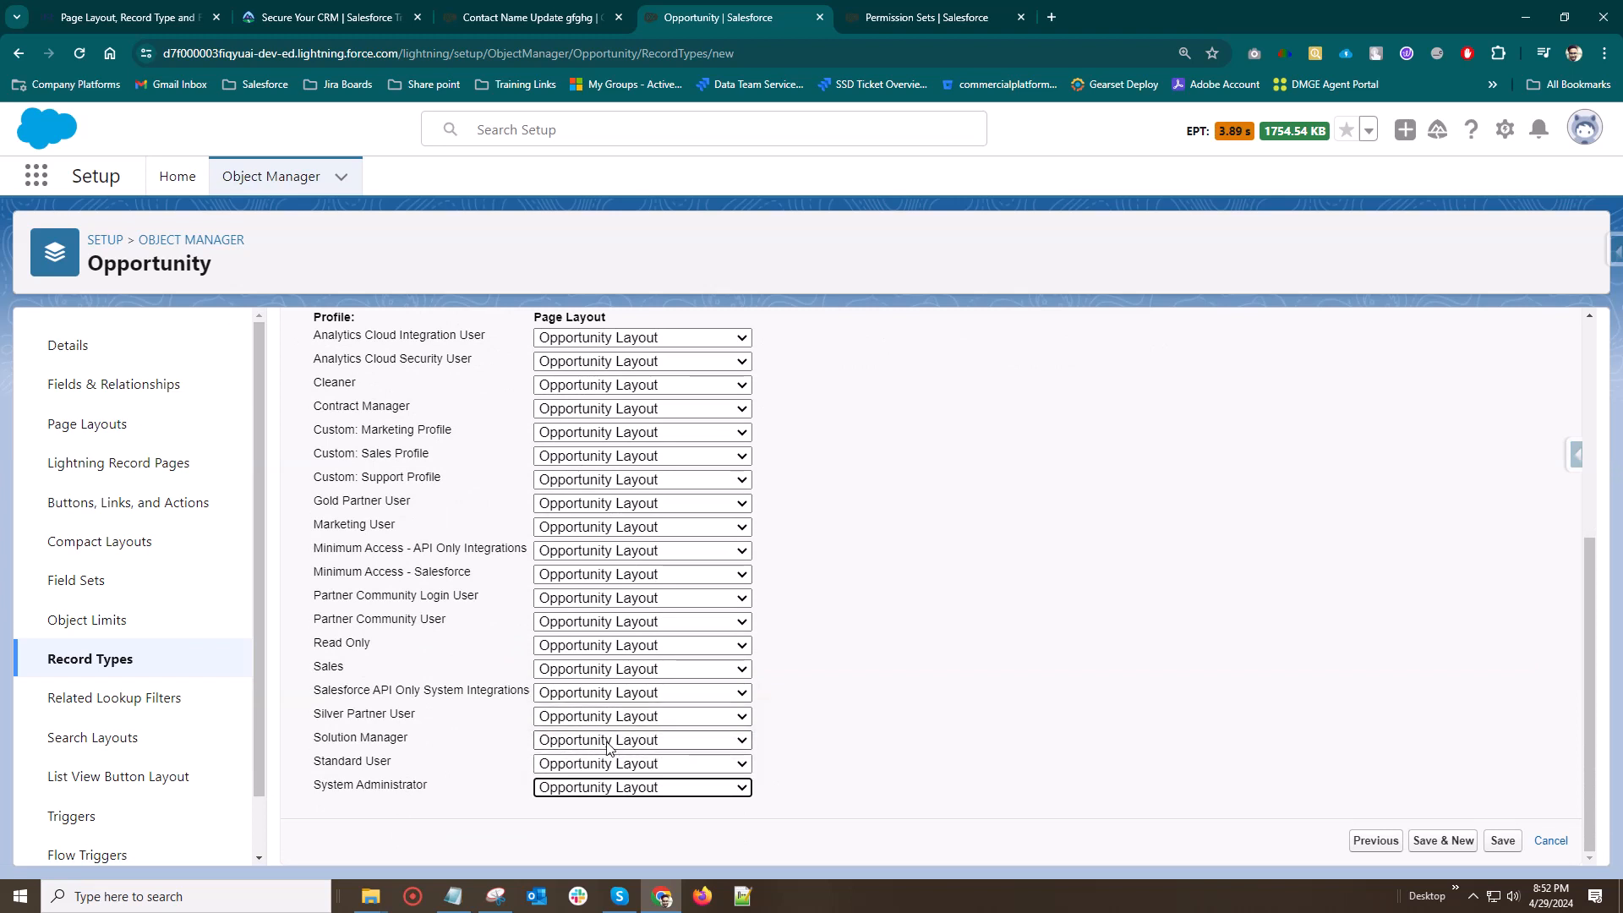
Assign Opportunity (Sales) Layout to Analytics Cloud Integration User, Analytics Cloud Security User and Cleaner, and Opportunity Layout to Contract Manager
click(623, 346)
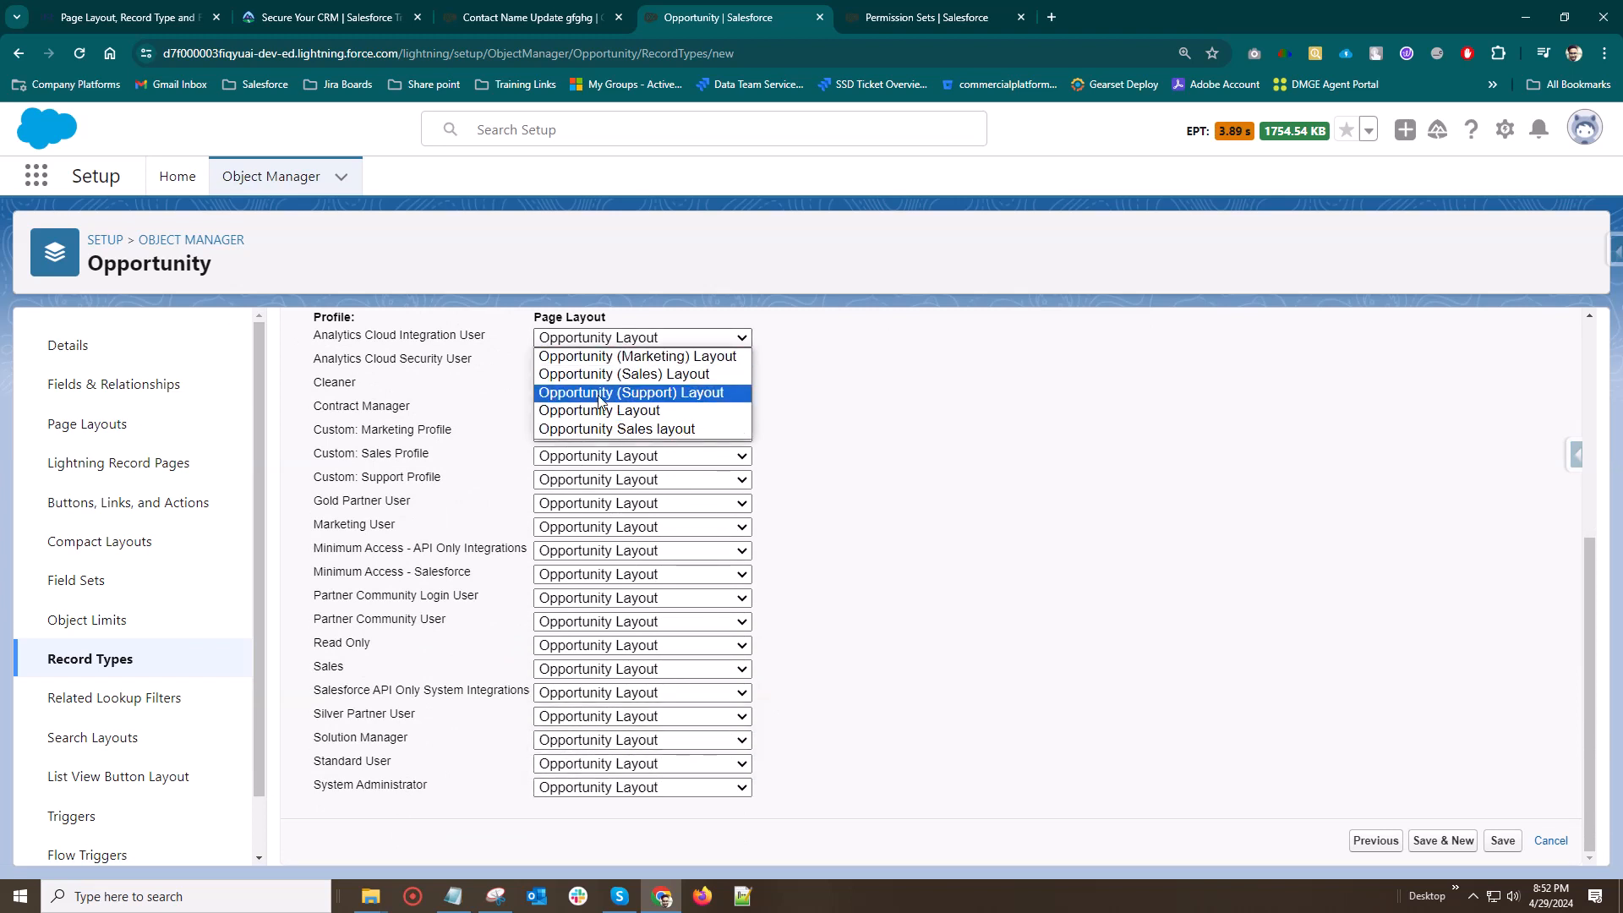
click(605, 372)
click(605, 371)
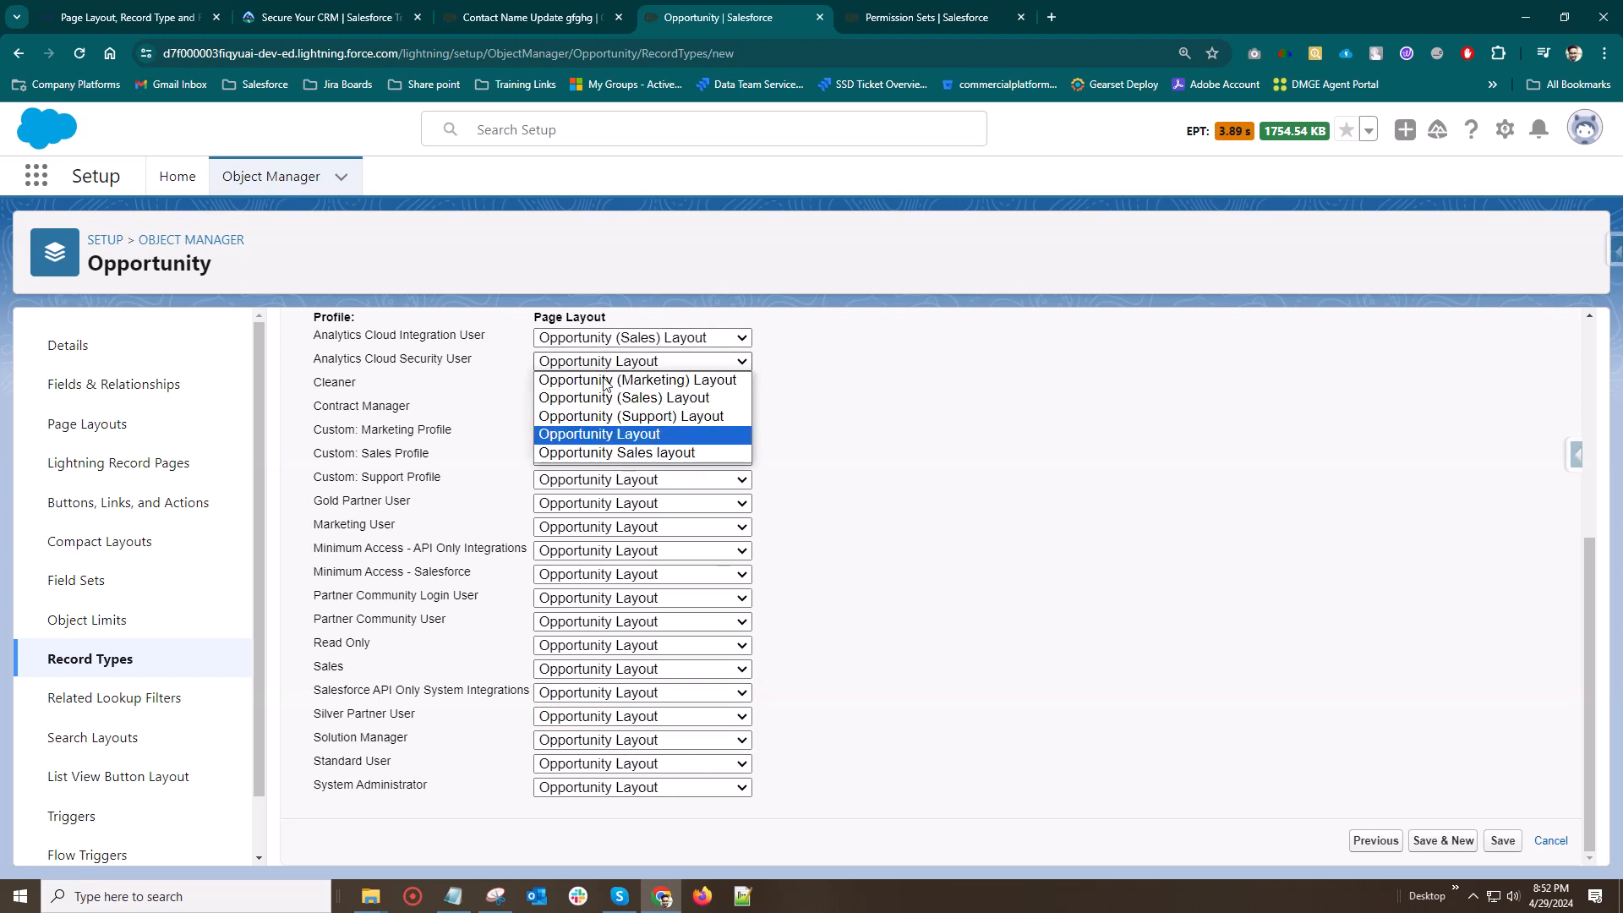
click(617, 398)
click(587, 388)
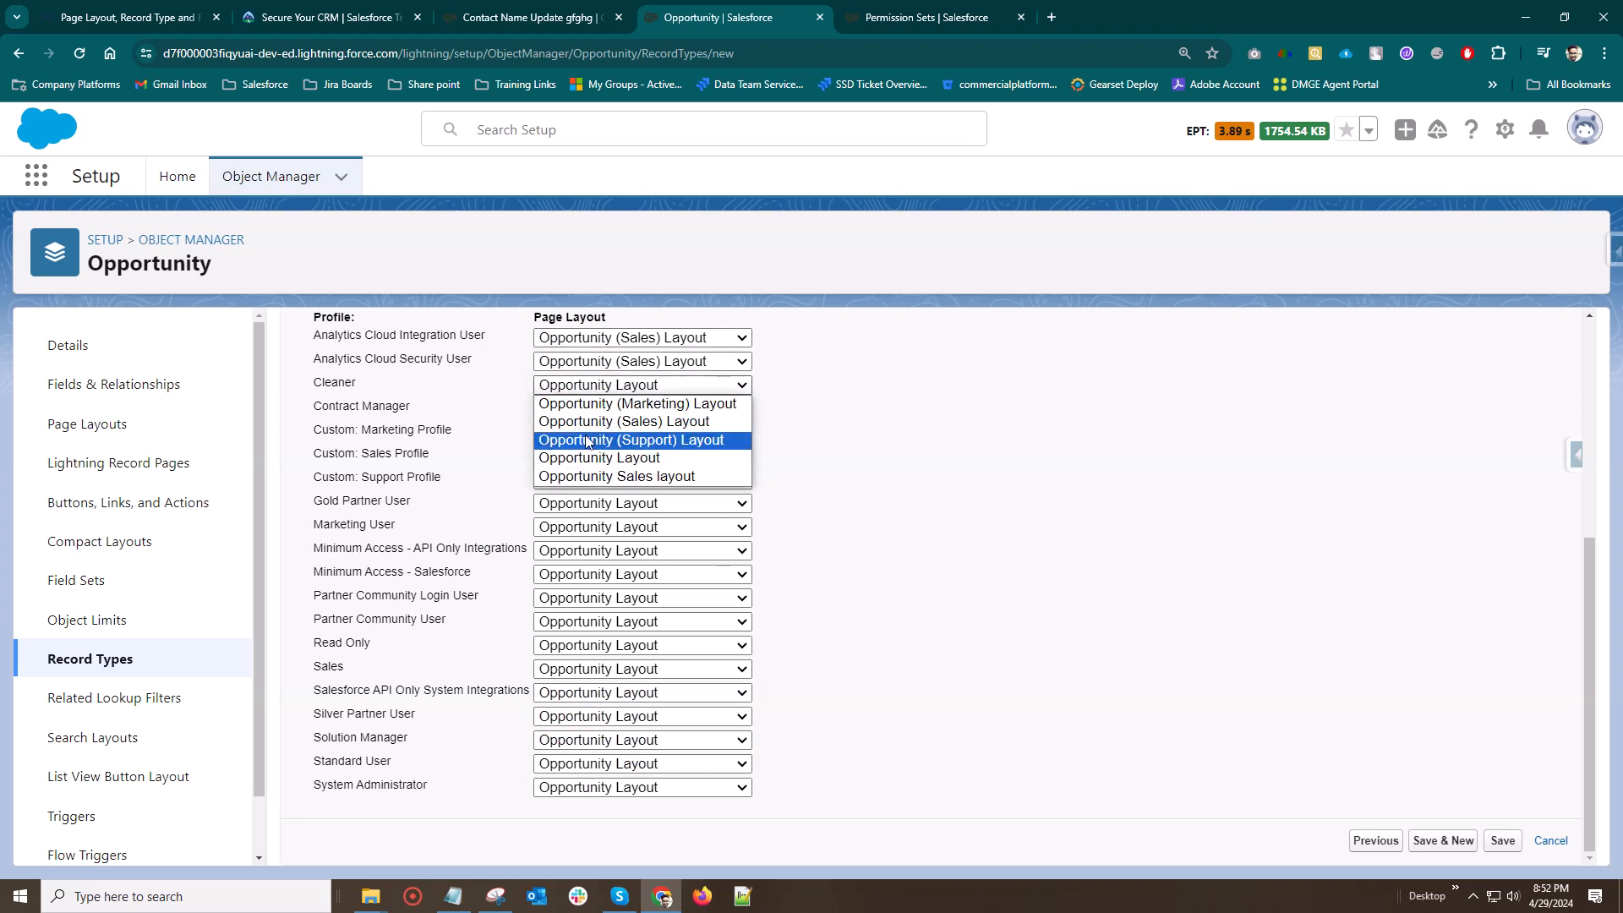
click(605, 421)
click(595, 409)
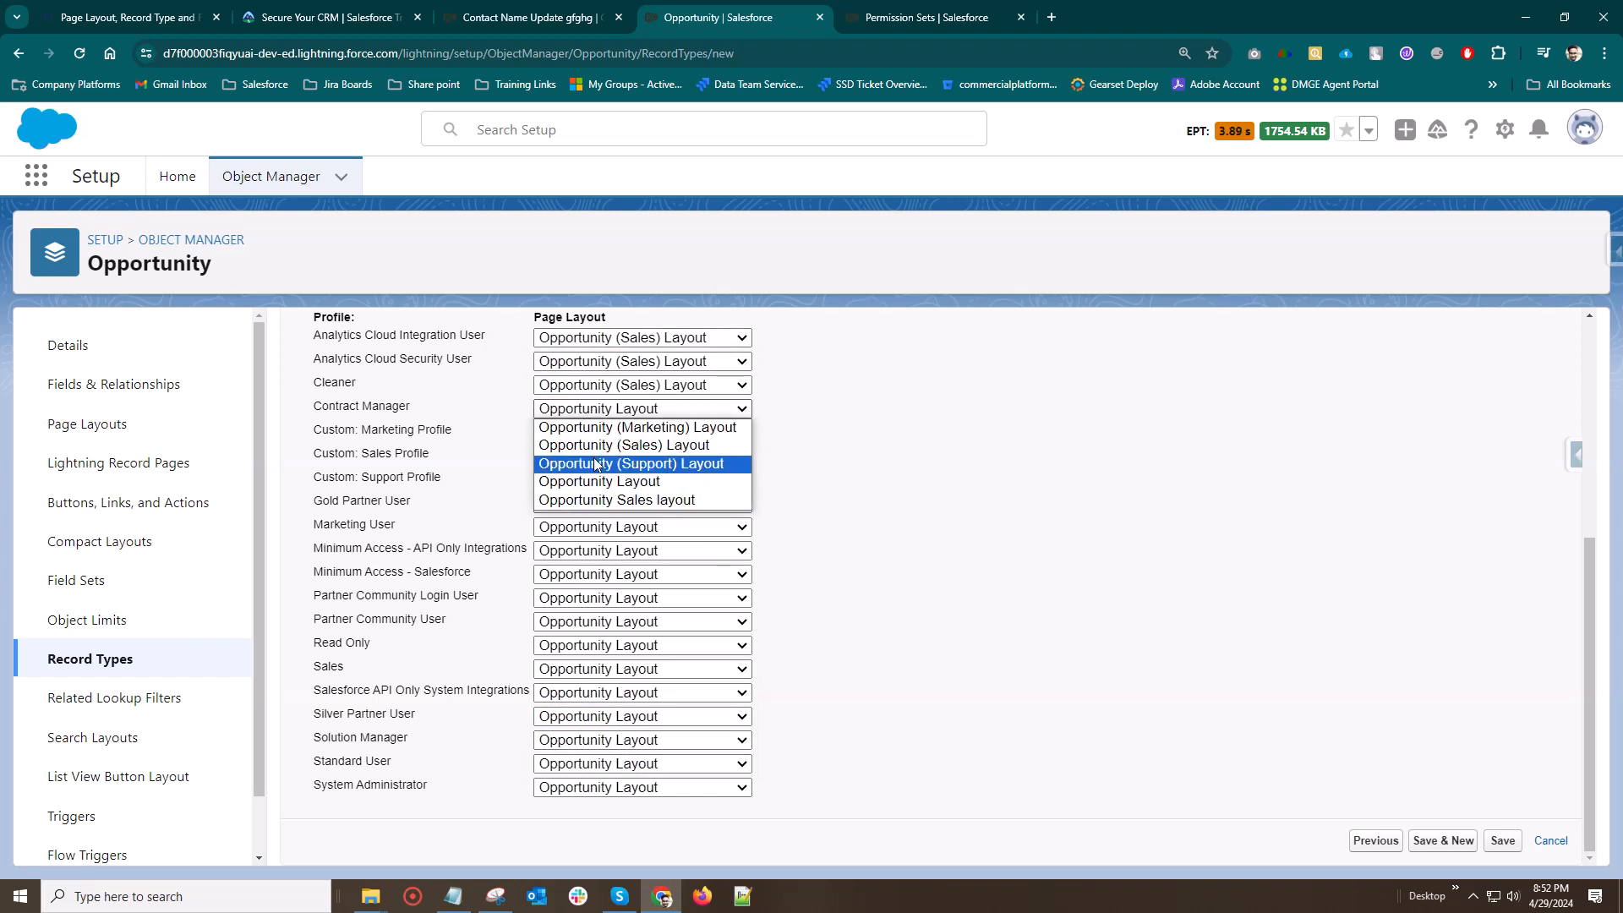
click(601, 480)
Return to one layout for all profiles, trying Opportunity (Marketing) Layout before choosing Opportunity (Sales) Layout
scroll(786, 544, up, 3)
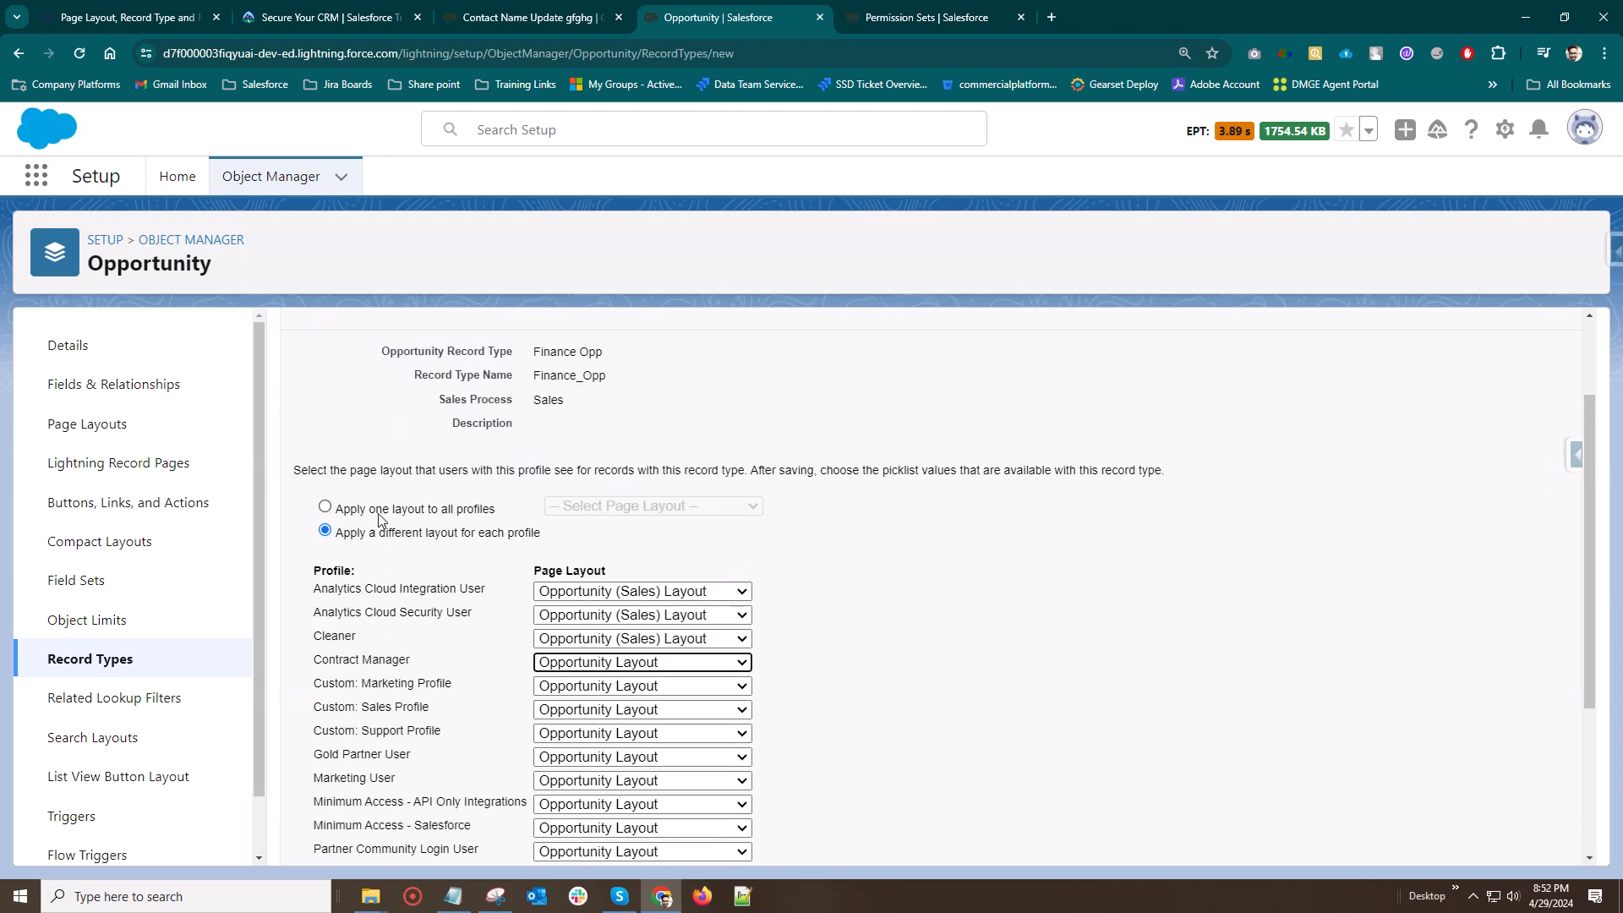
click(325, 507)
click(609, 506)
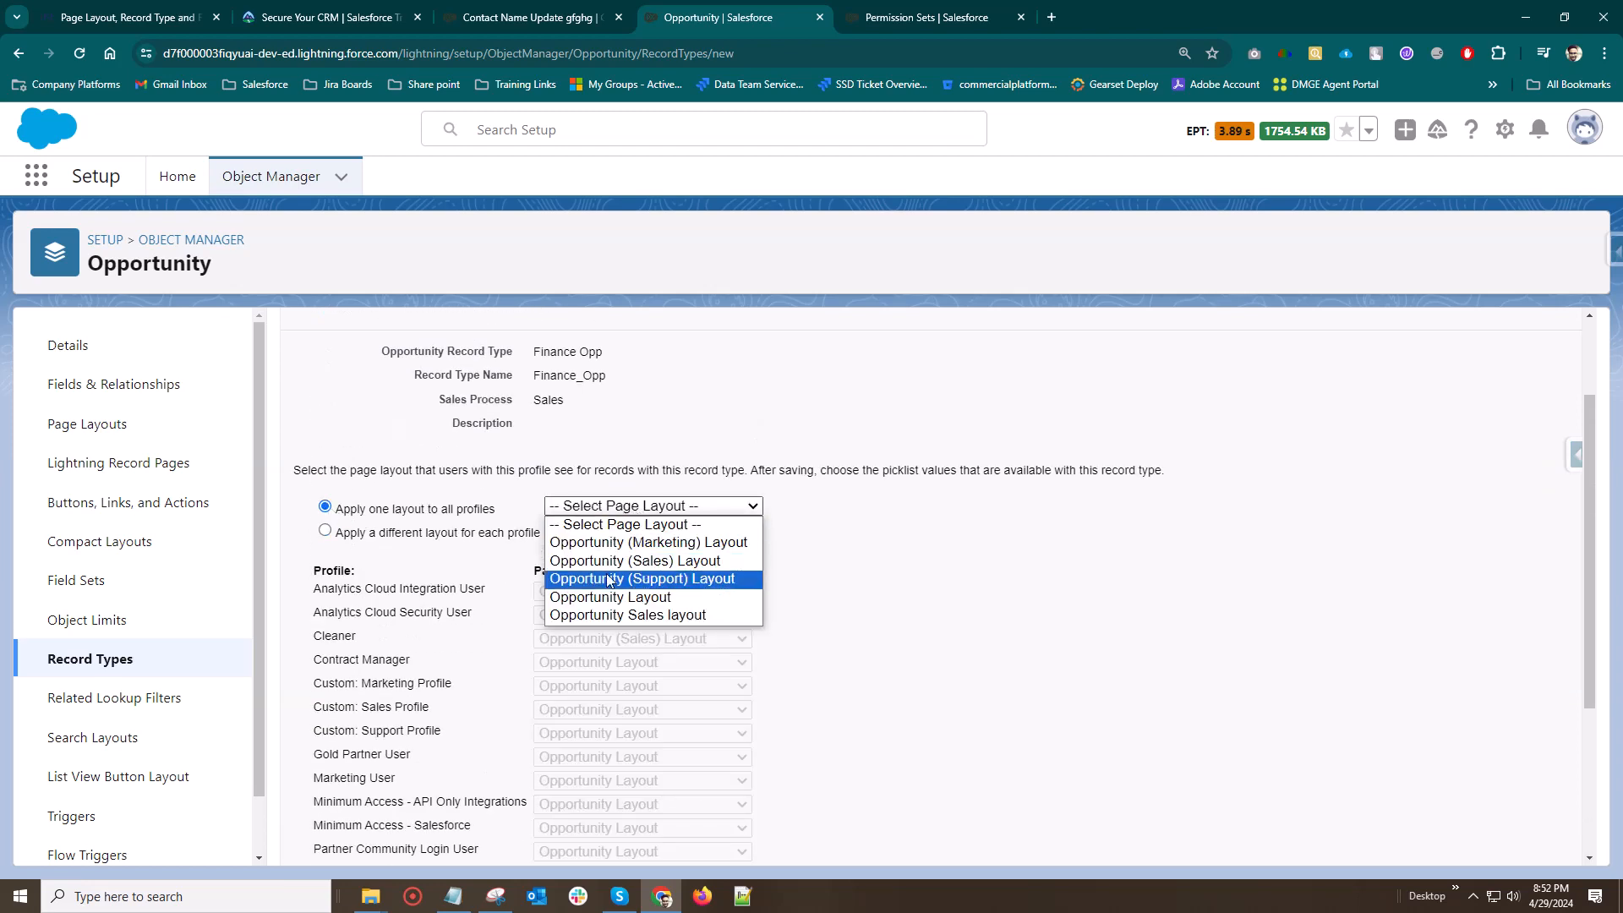
click(629, 542)
click(627, 507)
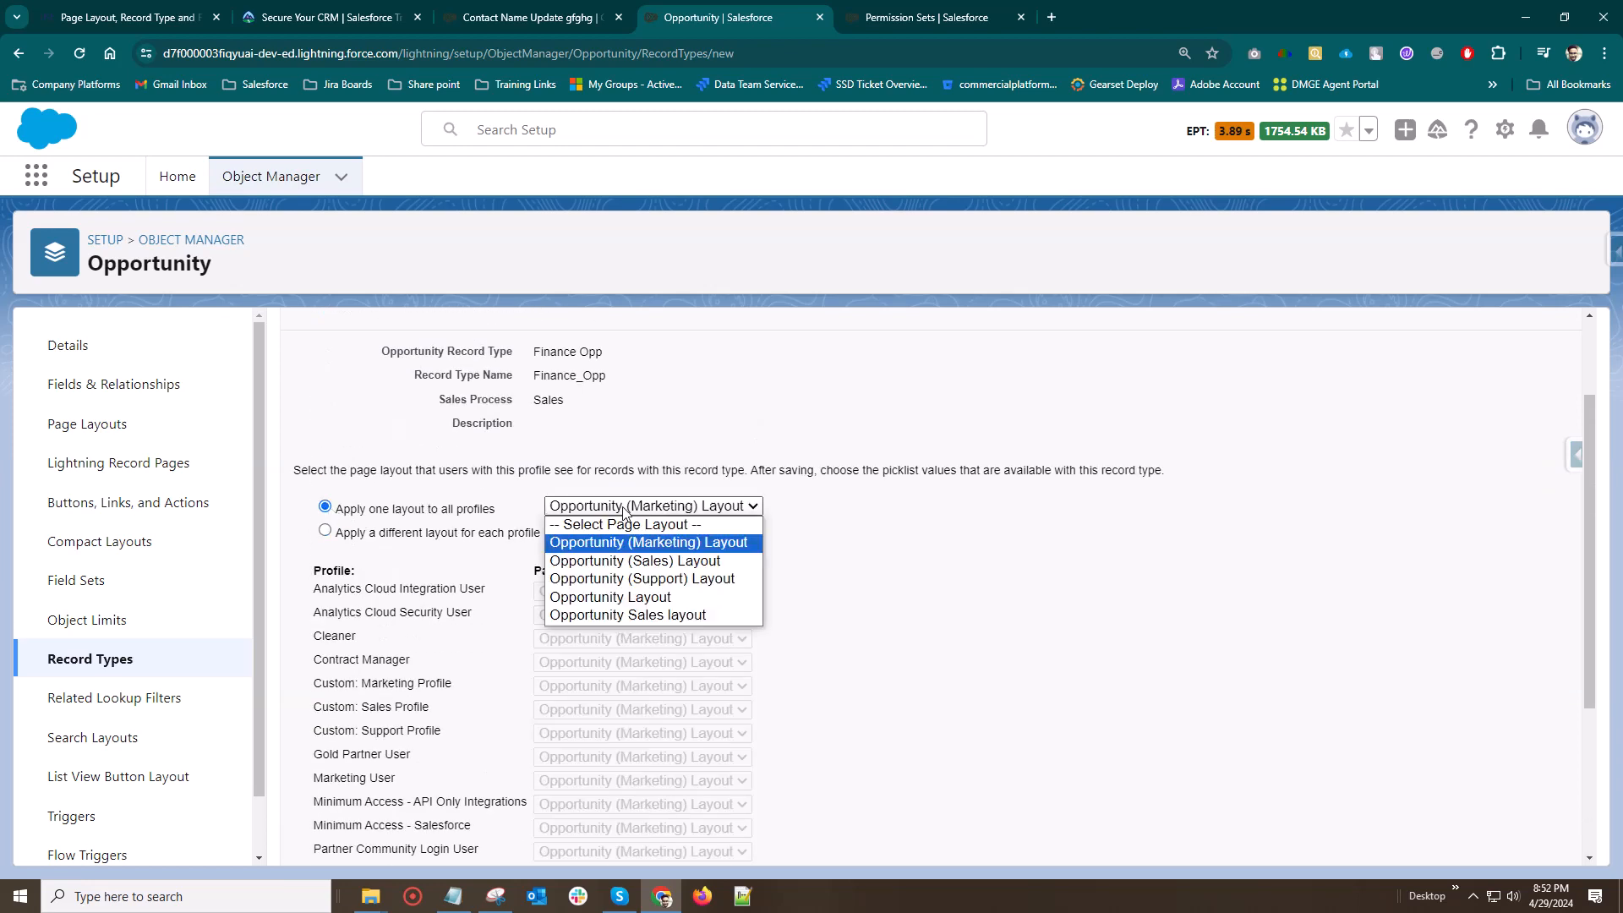
click(630, 560)
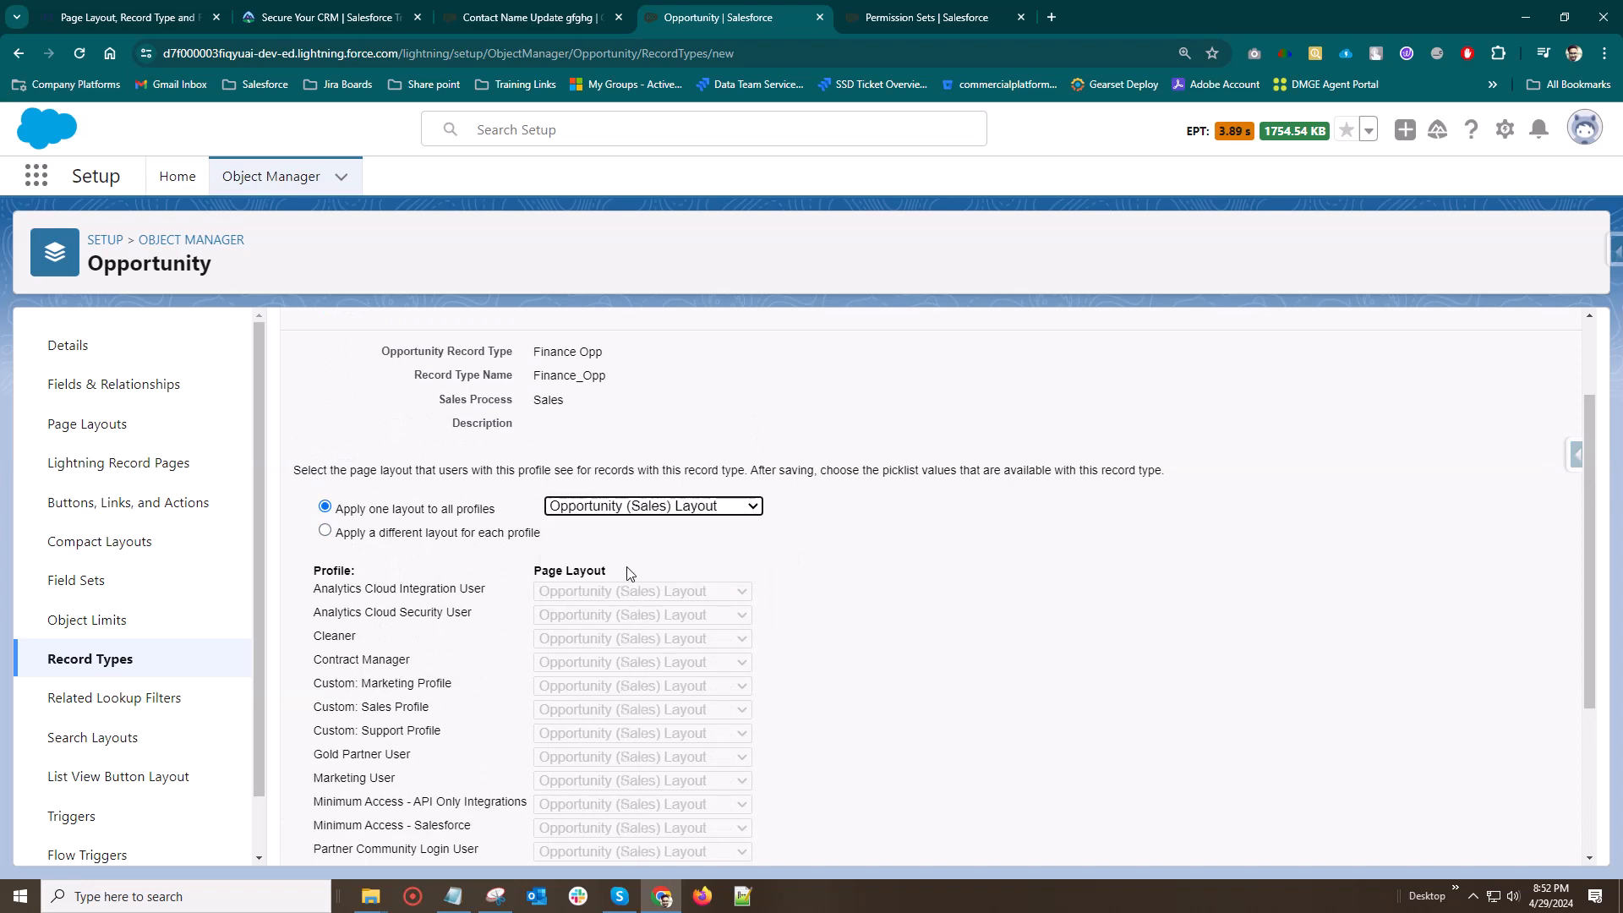
Enable a different layout for each profile, assign Opportunity Layout to System Administrator, and try to save the record type
click(338, 532)
scroll(642, 660, down, 3)
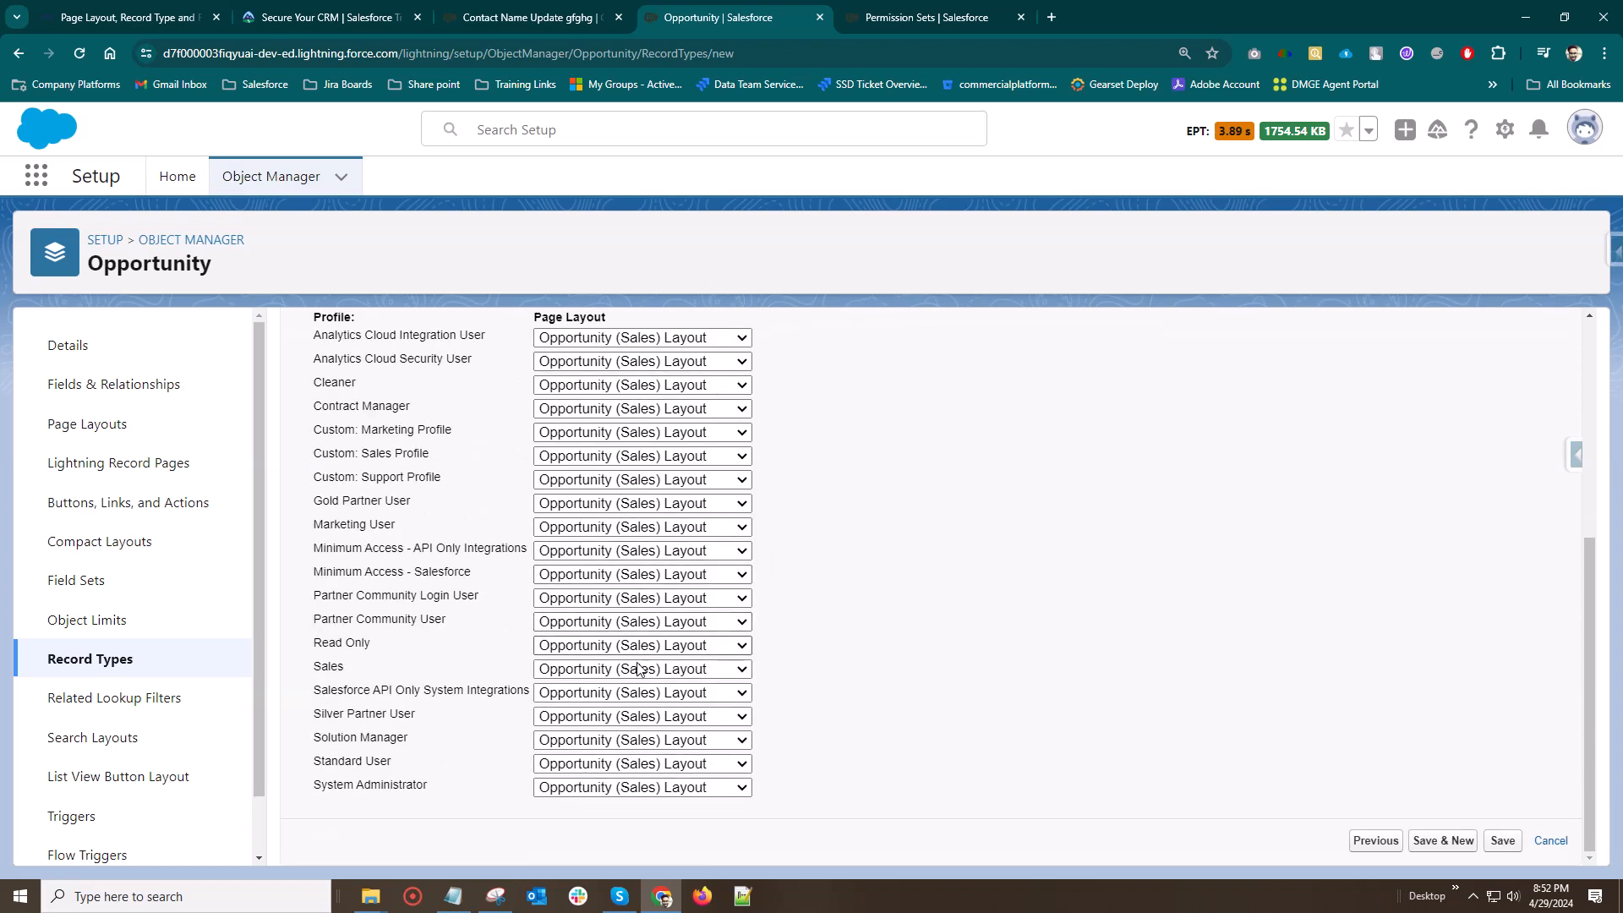
click(660, 763)
click(676, 798)
click(668, 786)
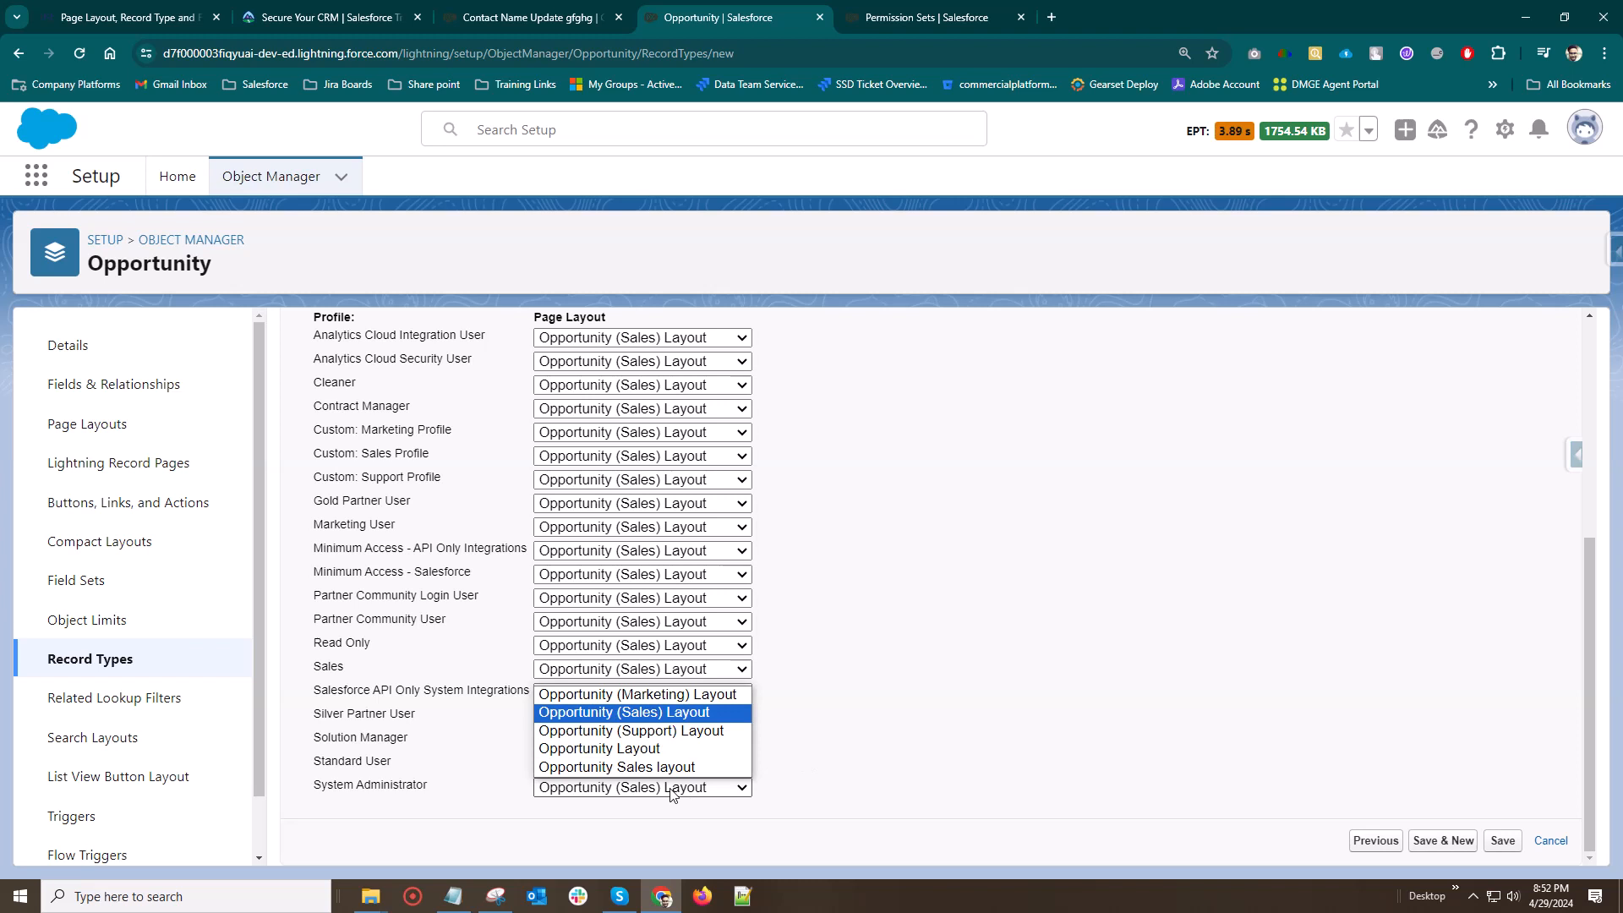
click(602, 748)
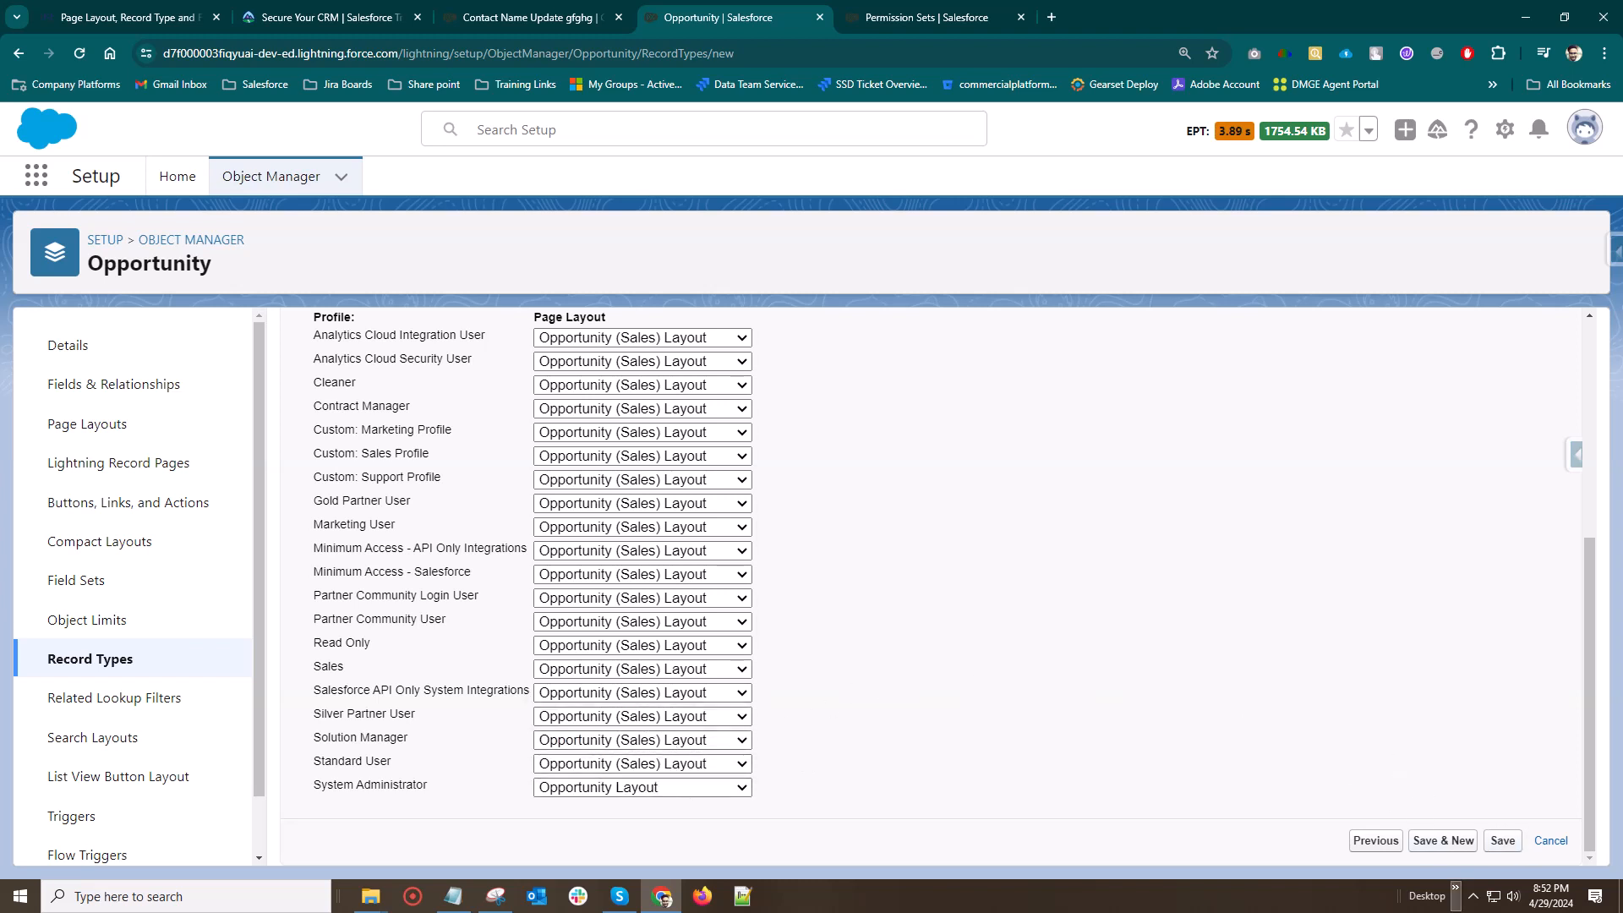
click(1501, 842)
scroll(982, 718, up, 5)
scroll(971, 728, down, 5)
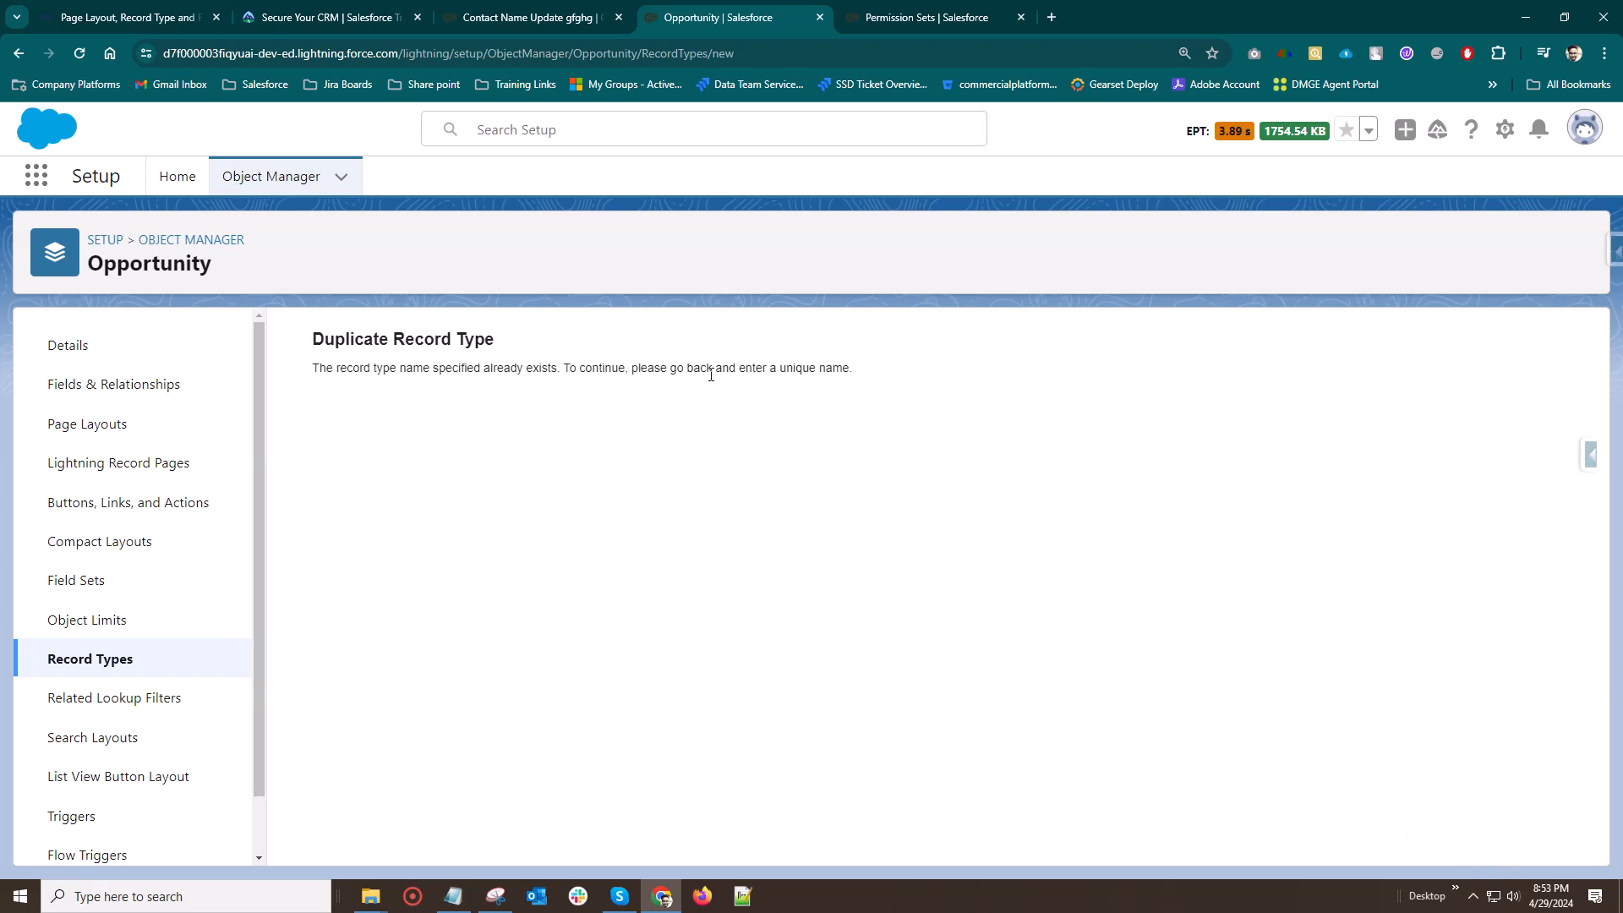
Go back to the record type's details step and reselect Sales as its sales process
click(19, 52)
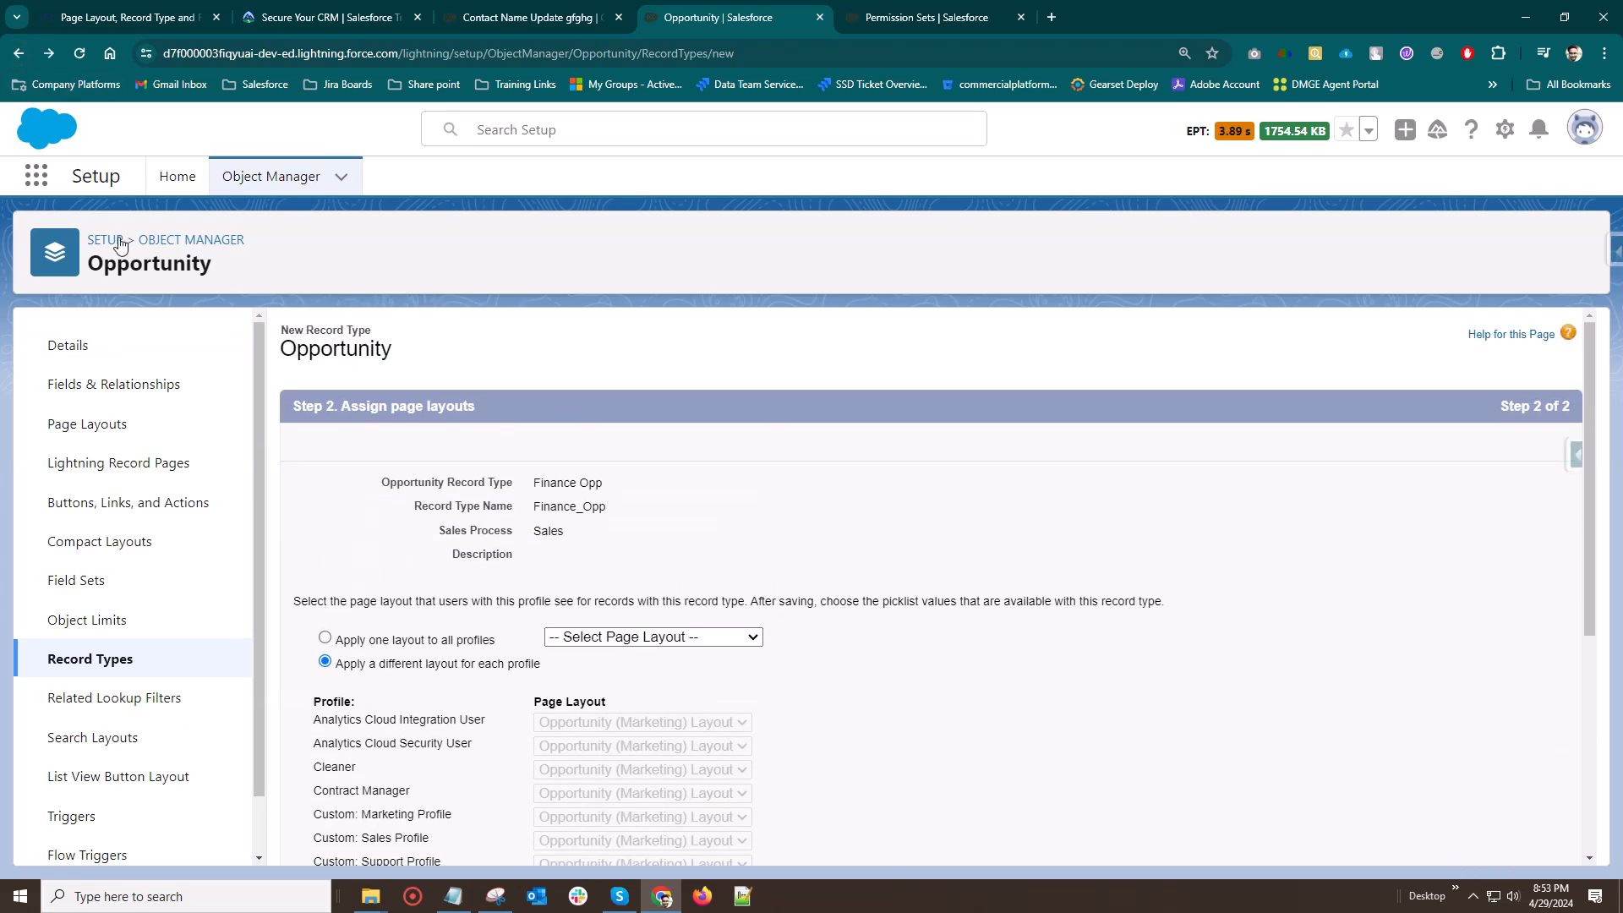
click(19, 54)
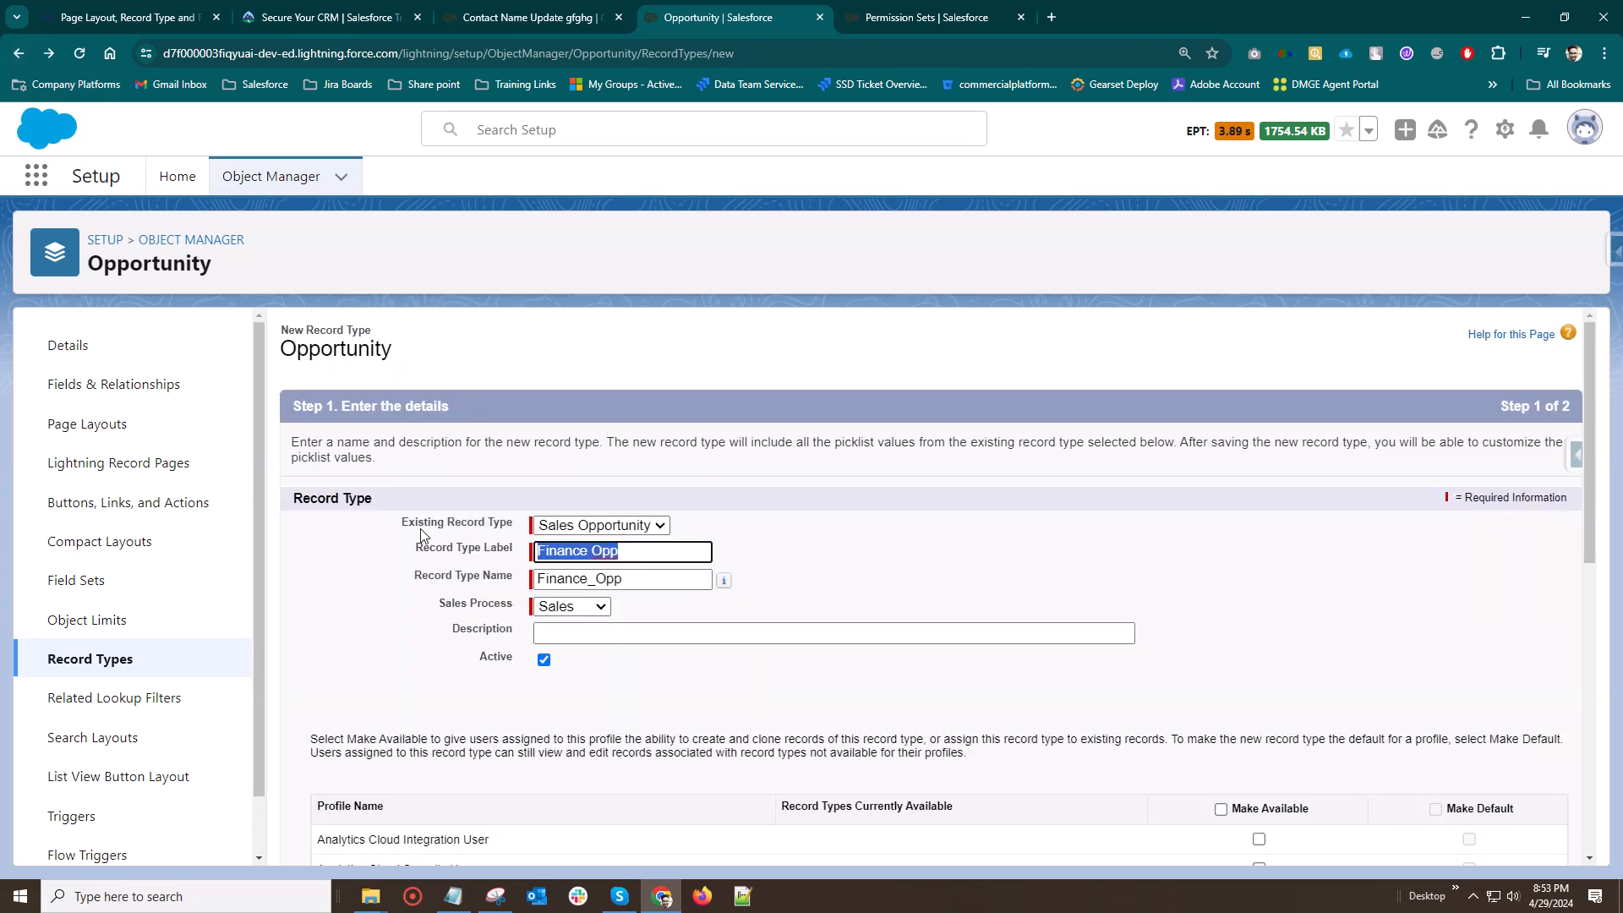
click(655, 551)
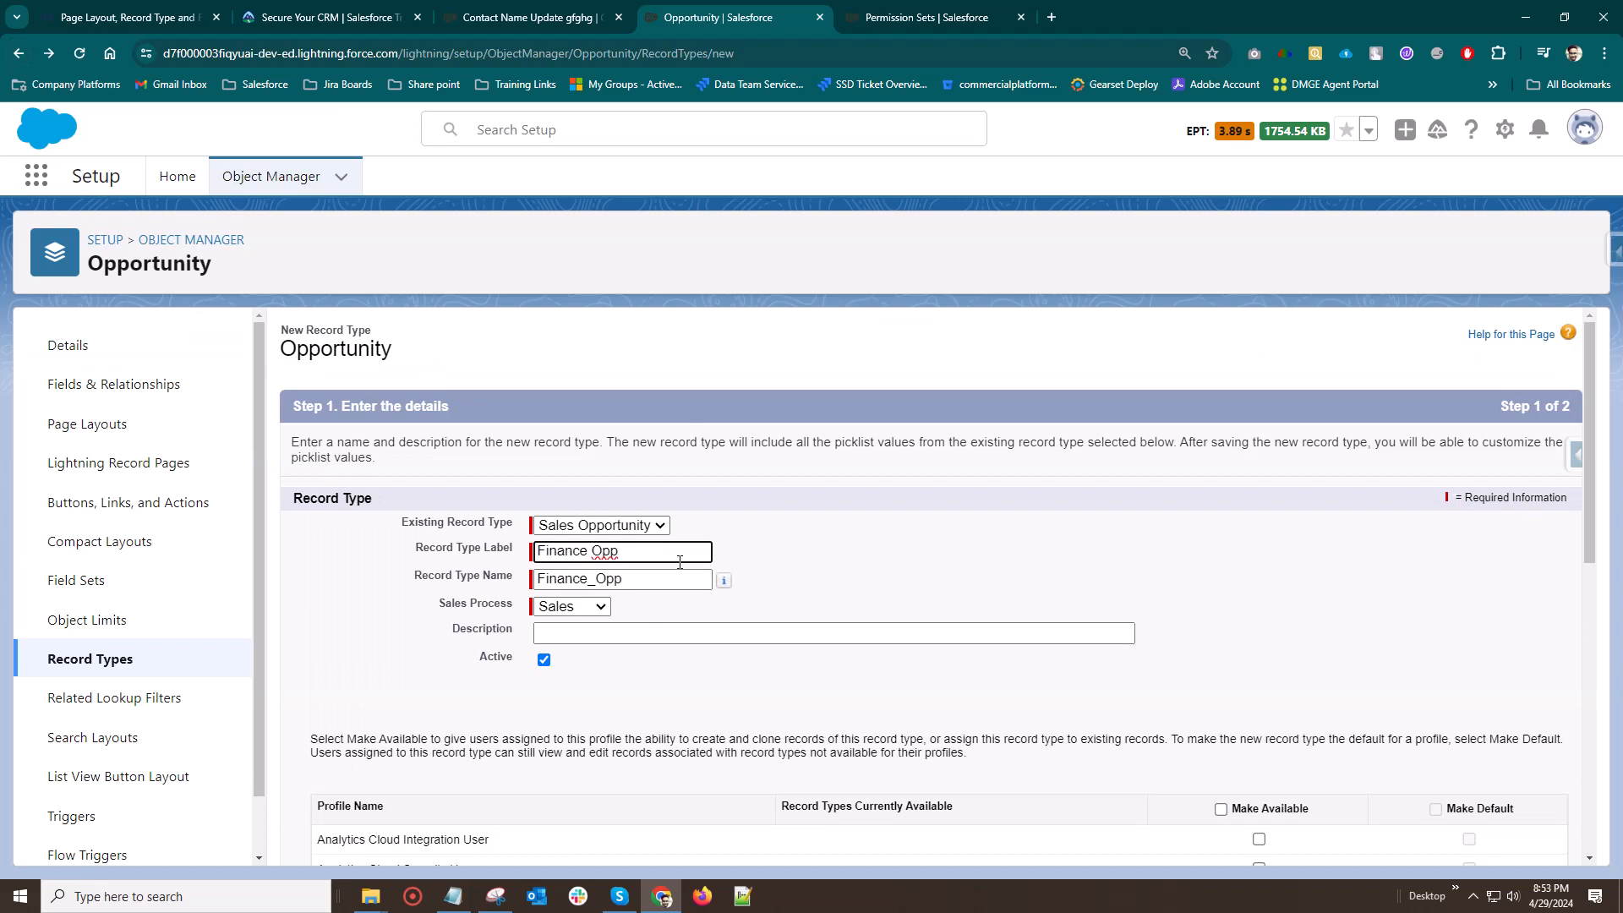
click(582, 606)
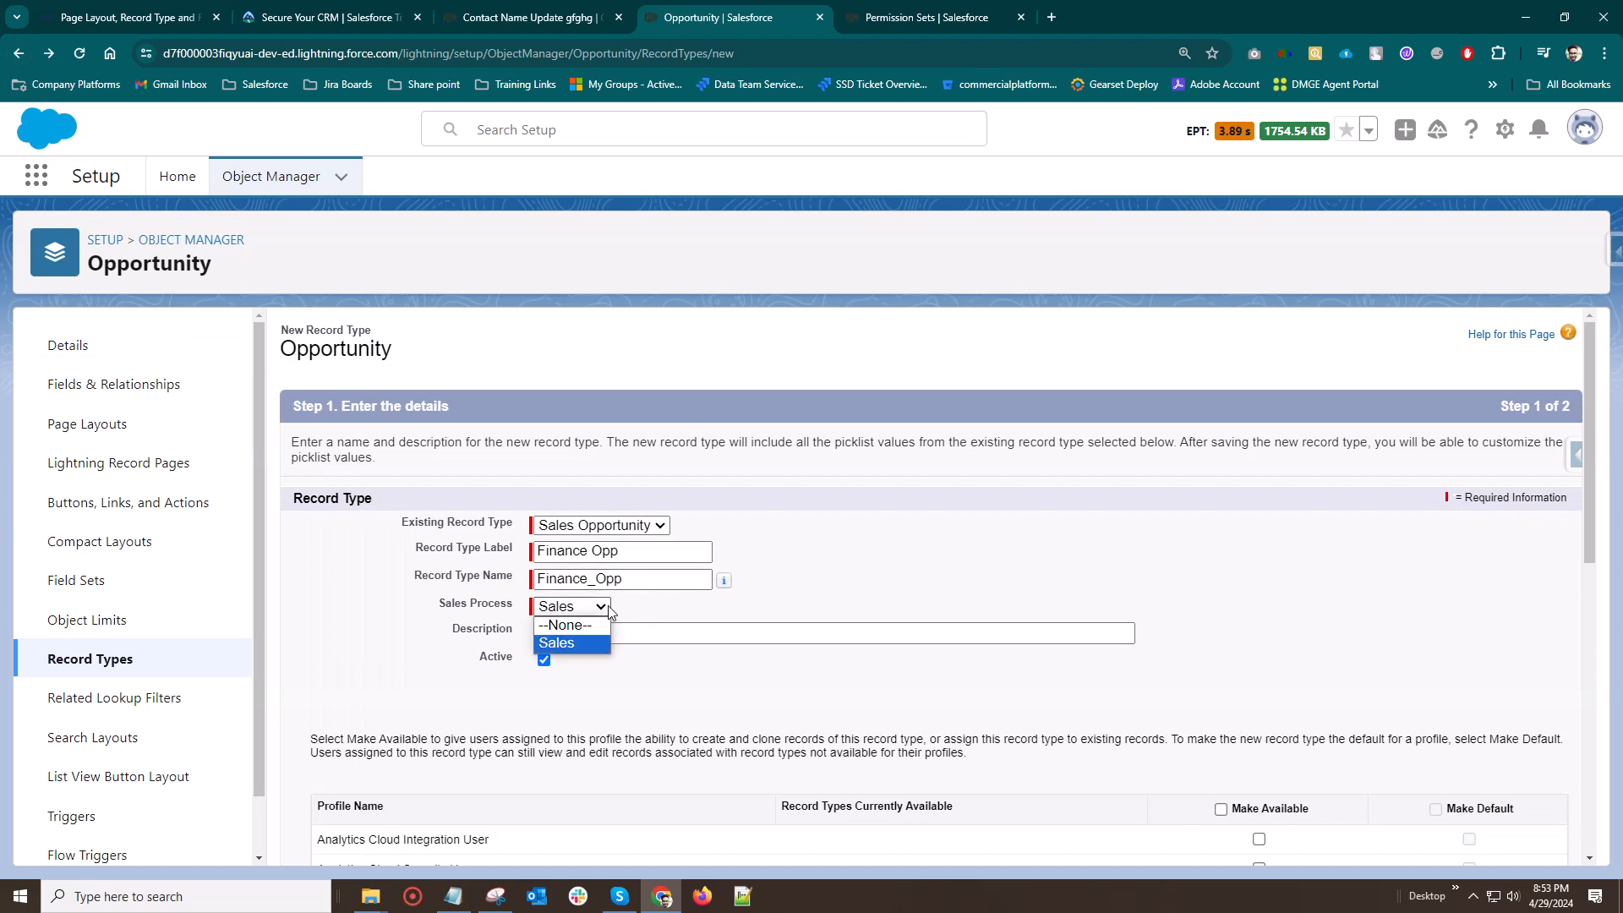
click(589, 625)
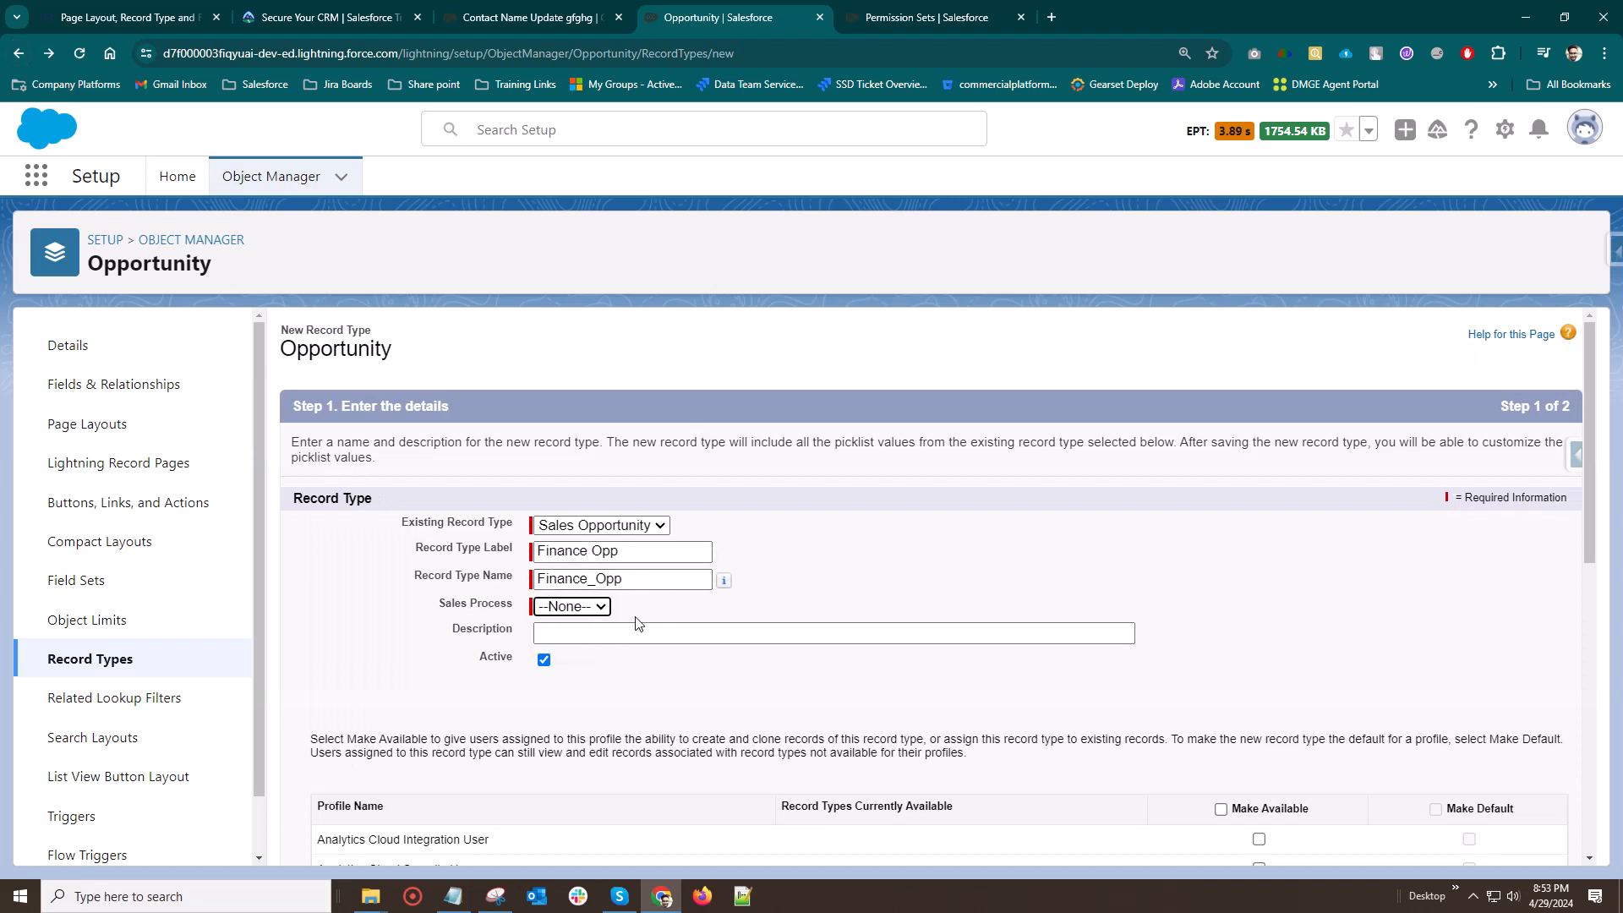
click(577, 605)
click(562, 642)
scroll(1313, 693, down, 2)
scroll(1313, 693, up, 2)
Review the training article's instructions for creating record types on a standard object and return to the Opportunity record type setup
click(103, 17)
scroll(620, 685, down, 4)
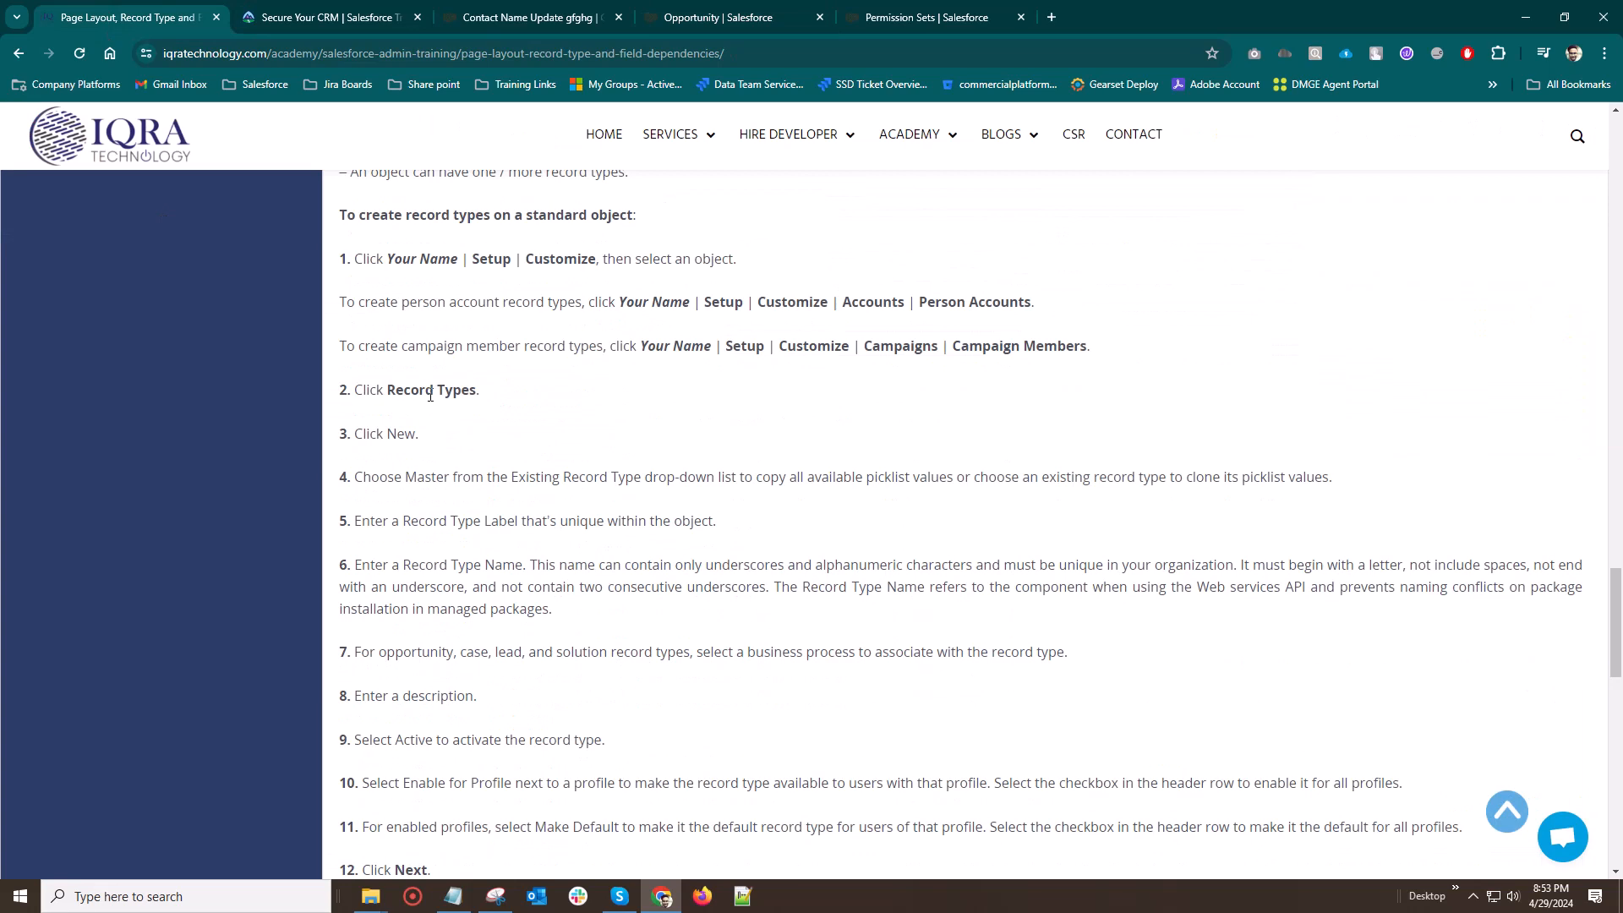
scroll(527, 420, down, 1)
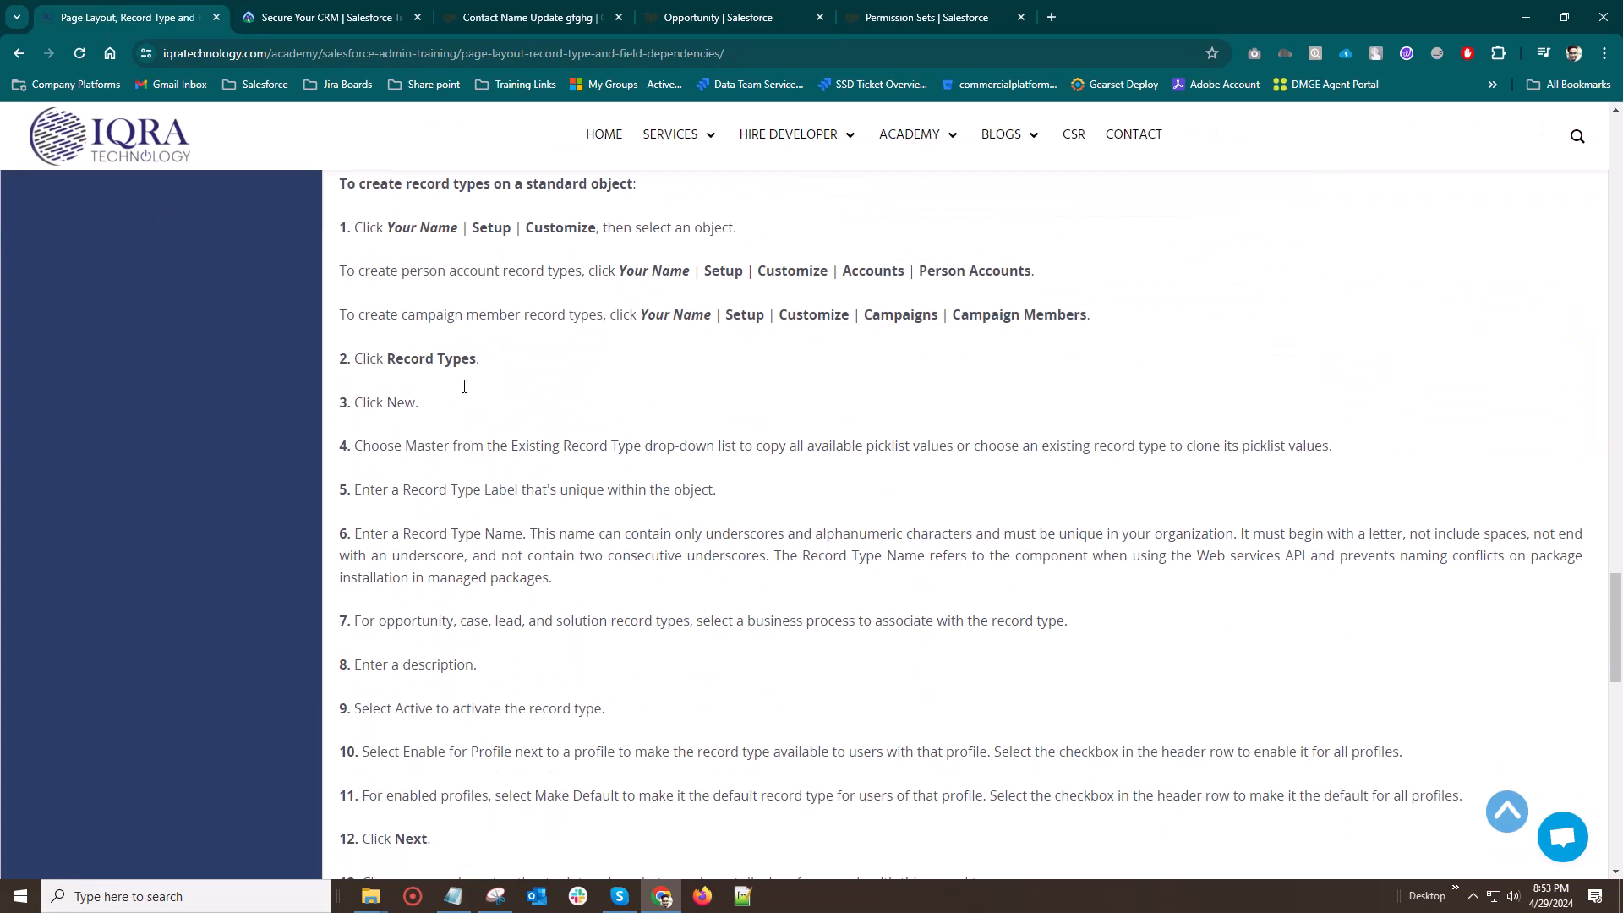
click(517, 15)
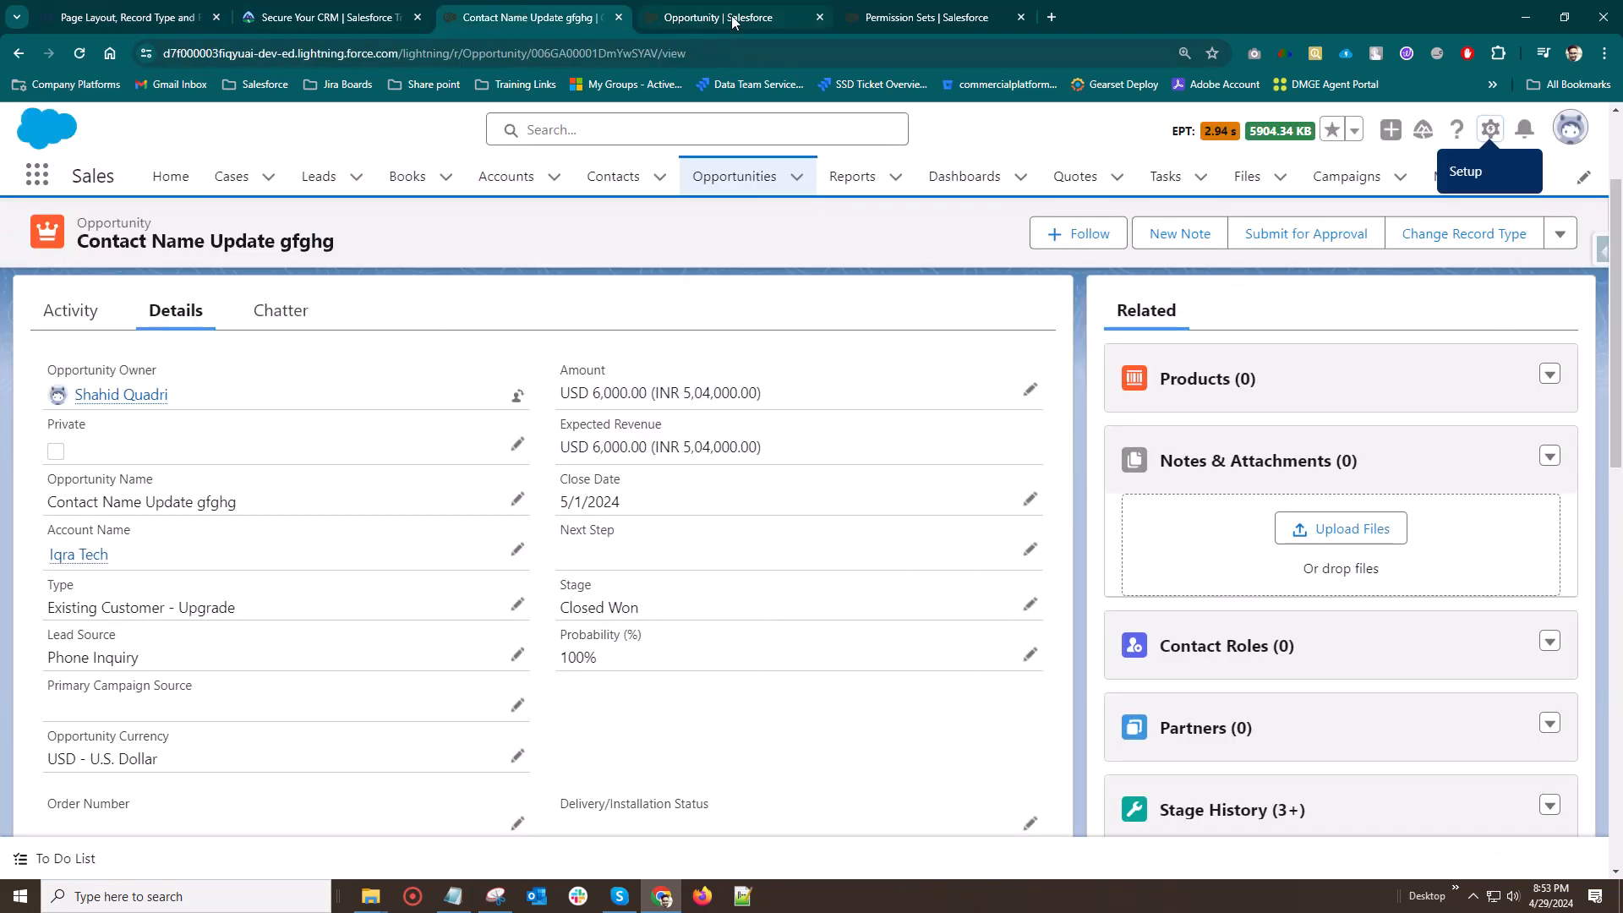
click(718, 17)
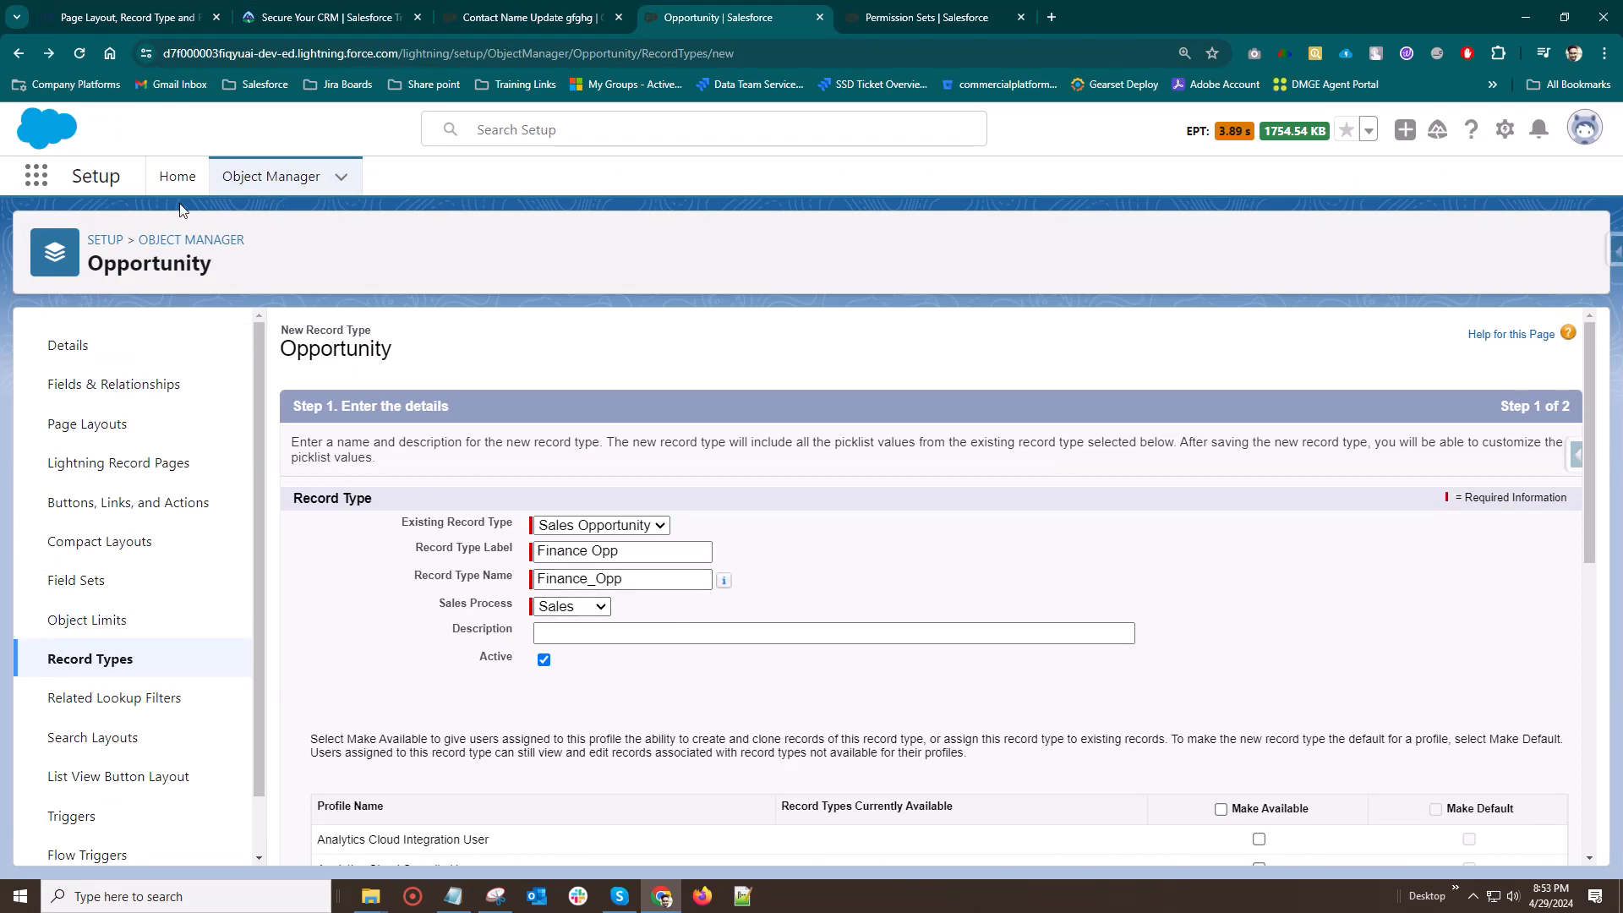
Search Setup for "process" and open the Sales Processes page
click(99, 243)
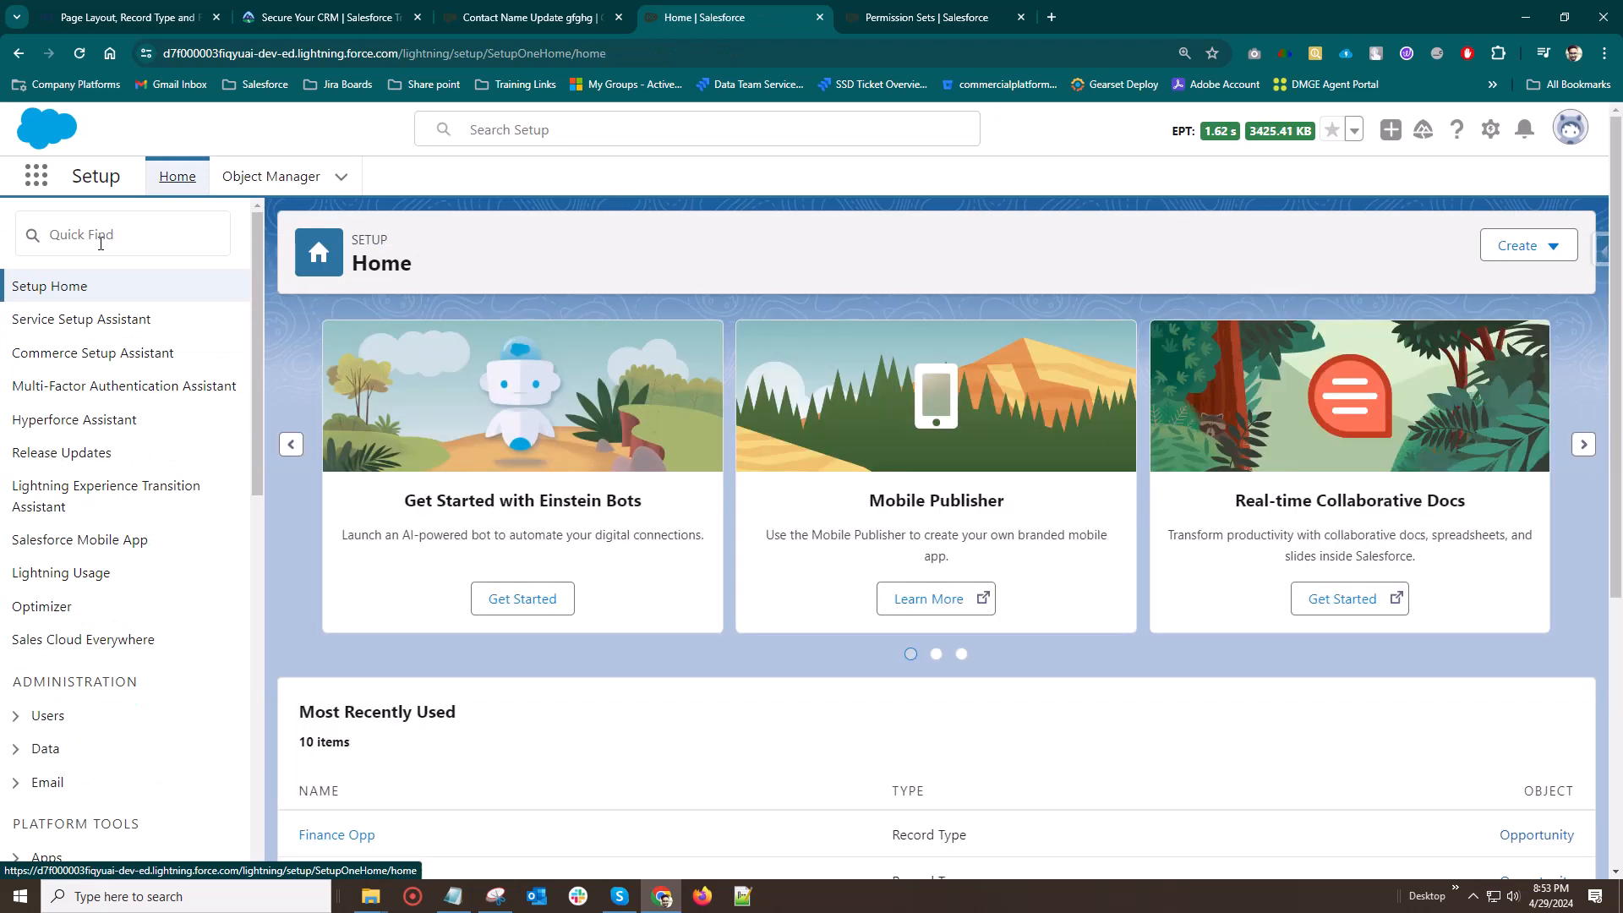
click(96, 245)
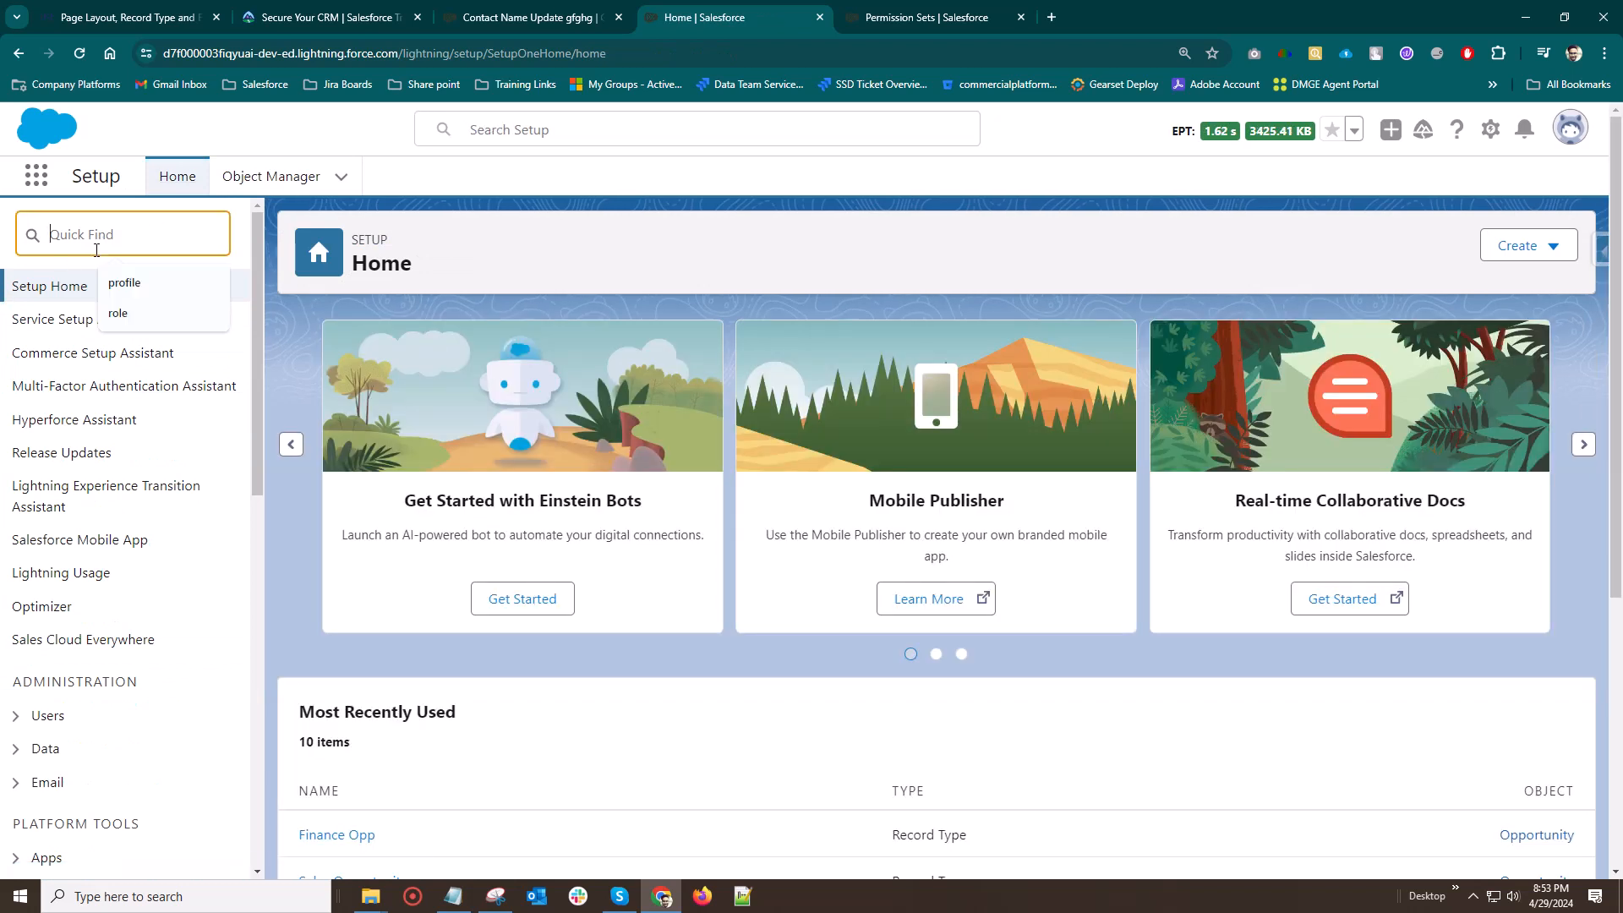
text(process)
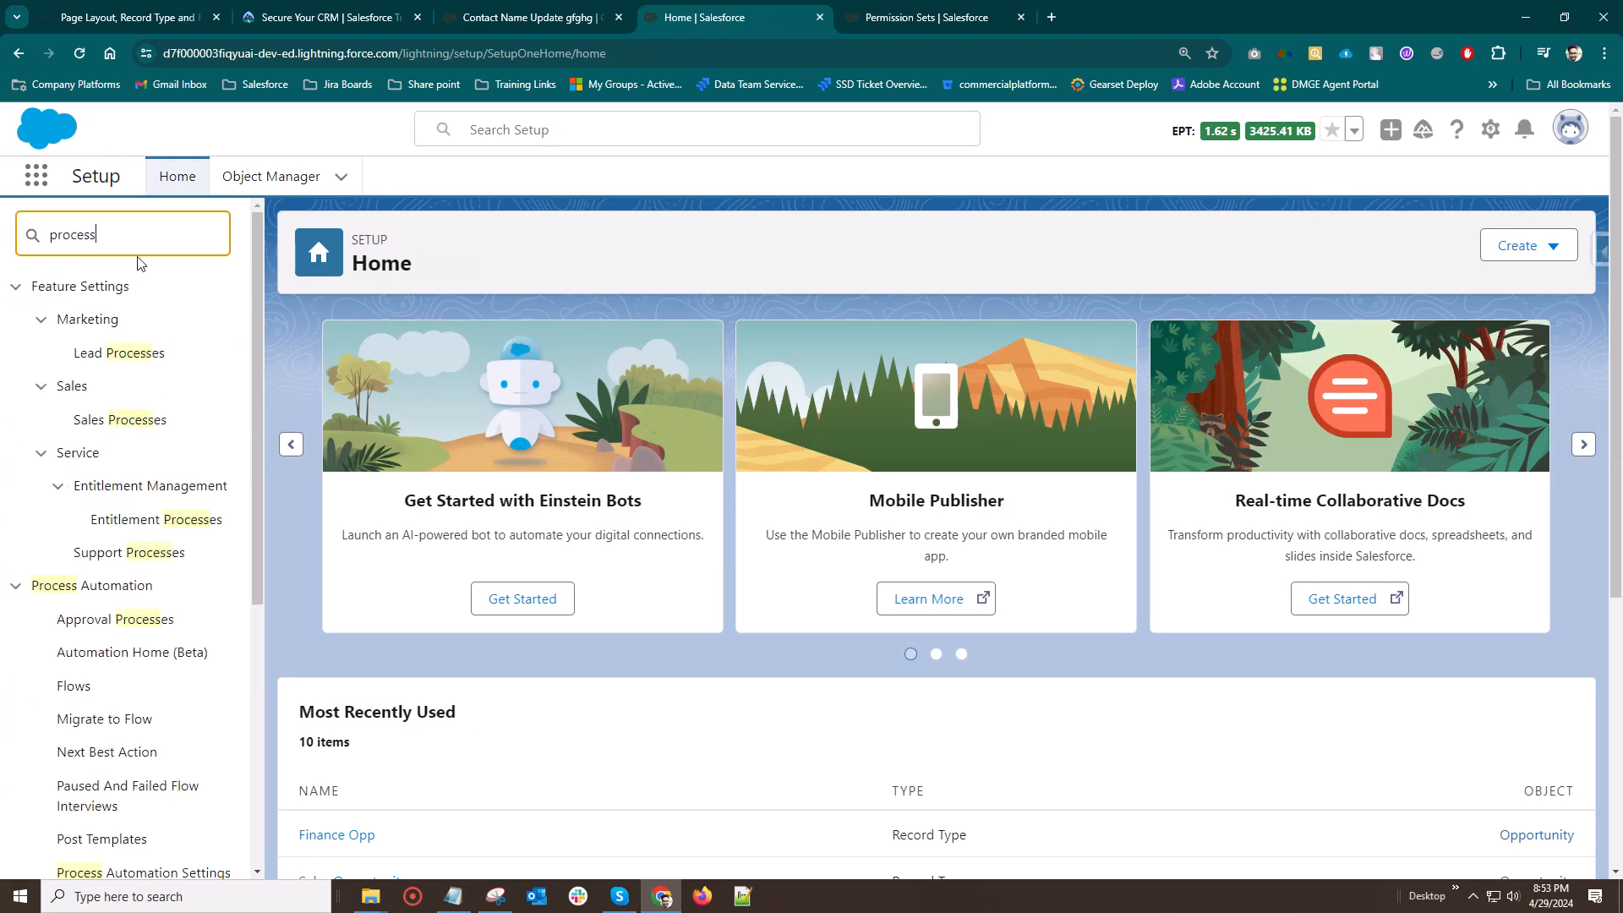
click(111, 421)
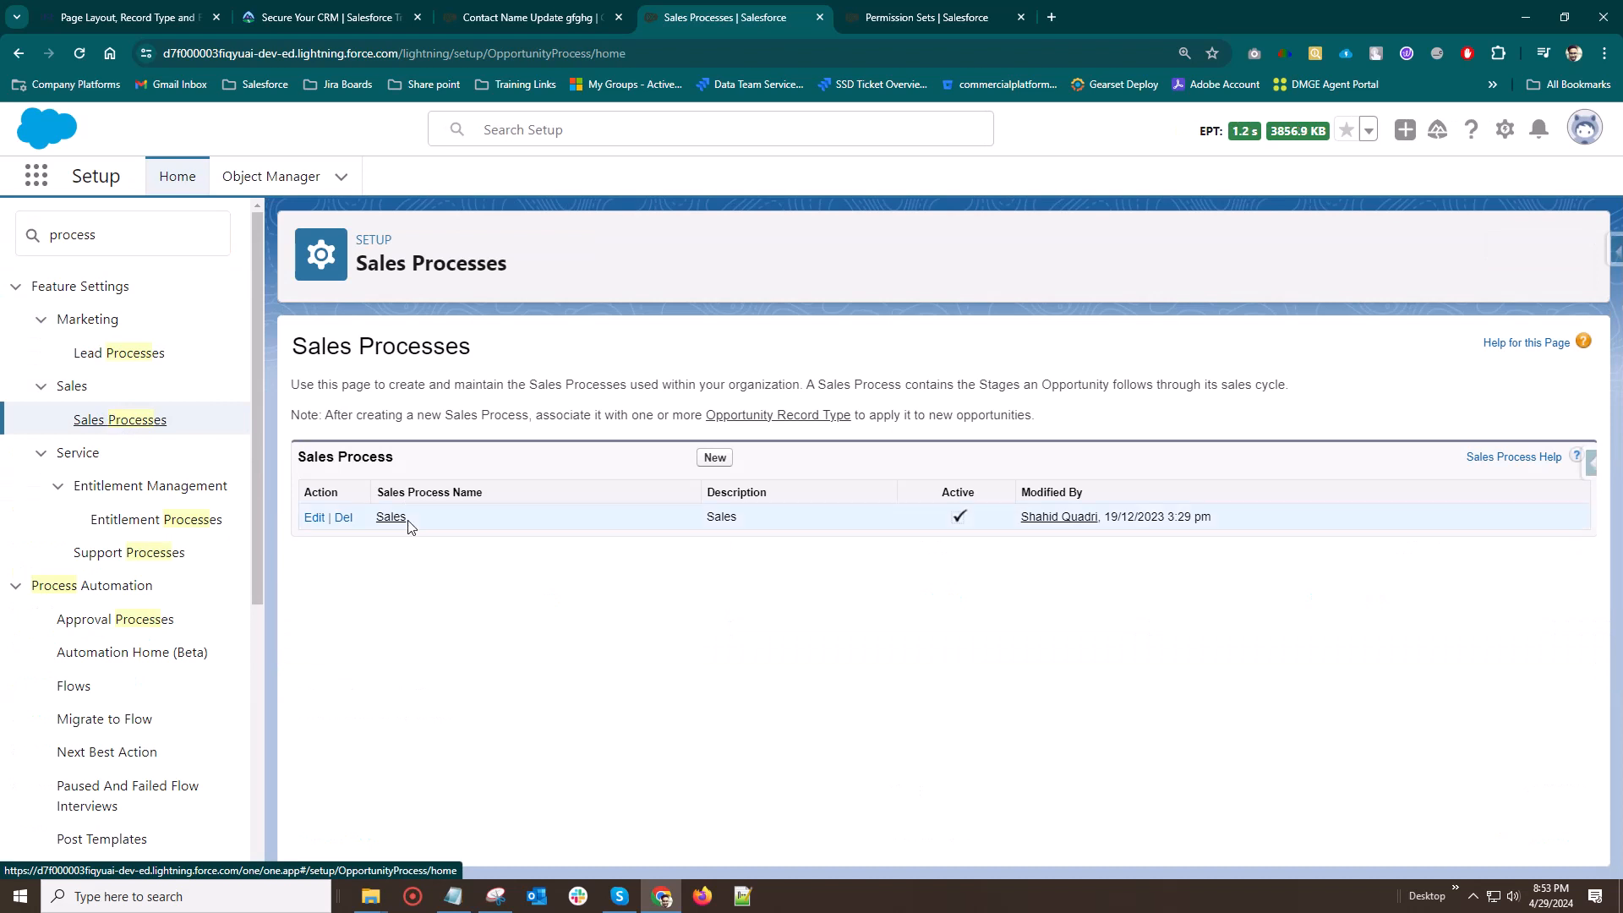
Start a new sales process based on the existing Sales process and name it Finance
click(709, 463)
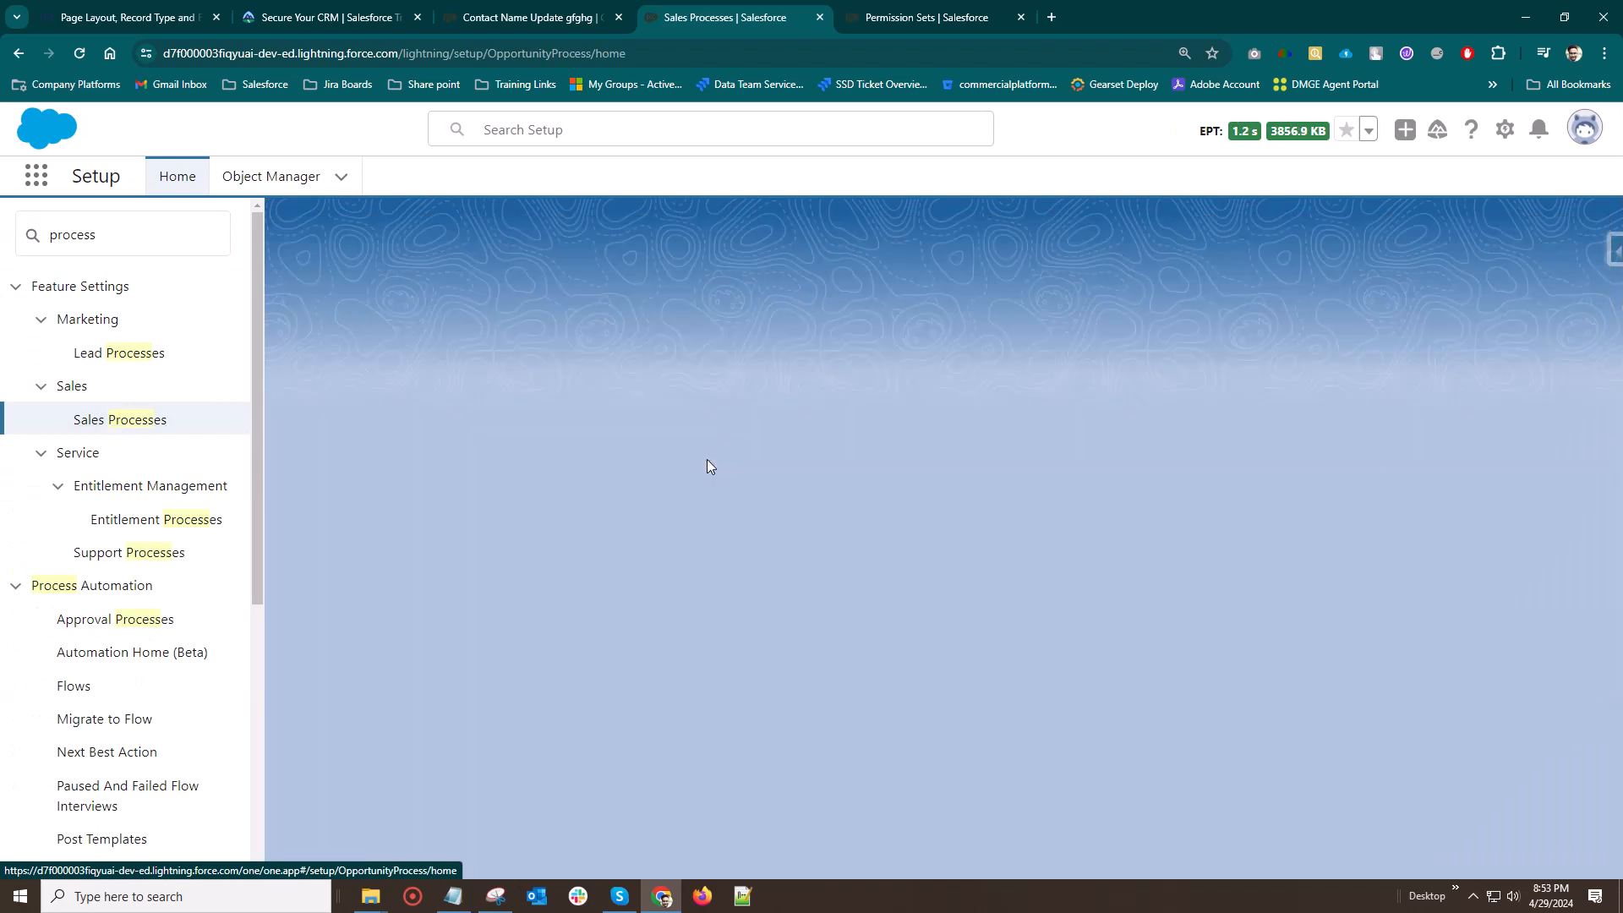
click(587, 477)
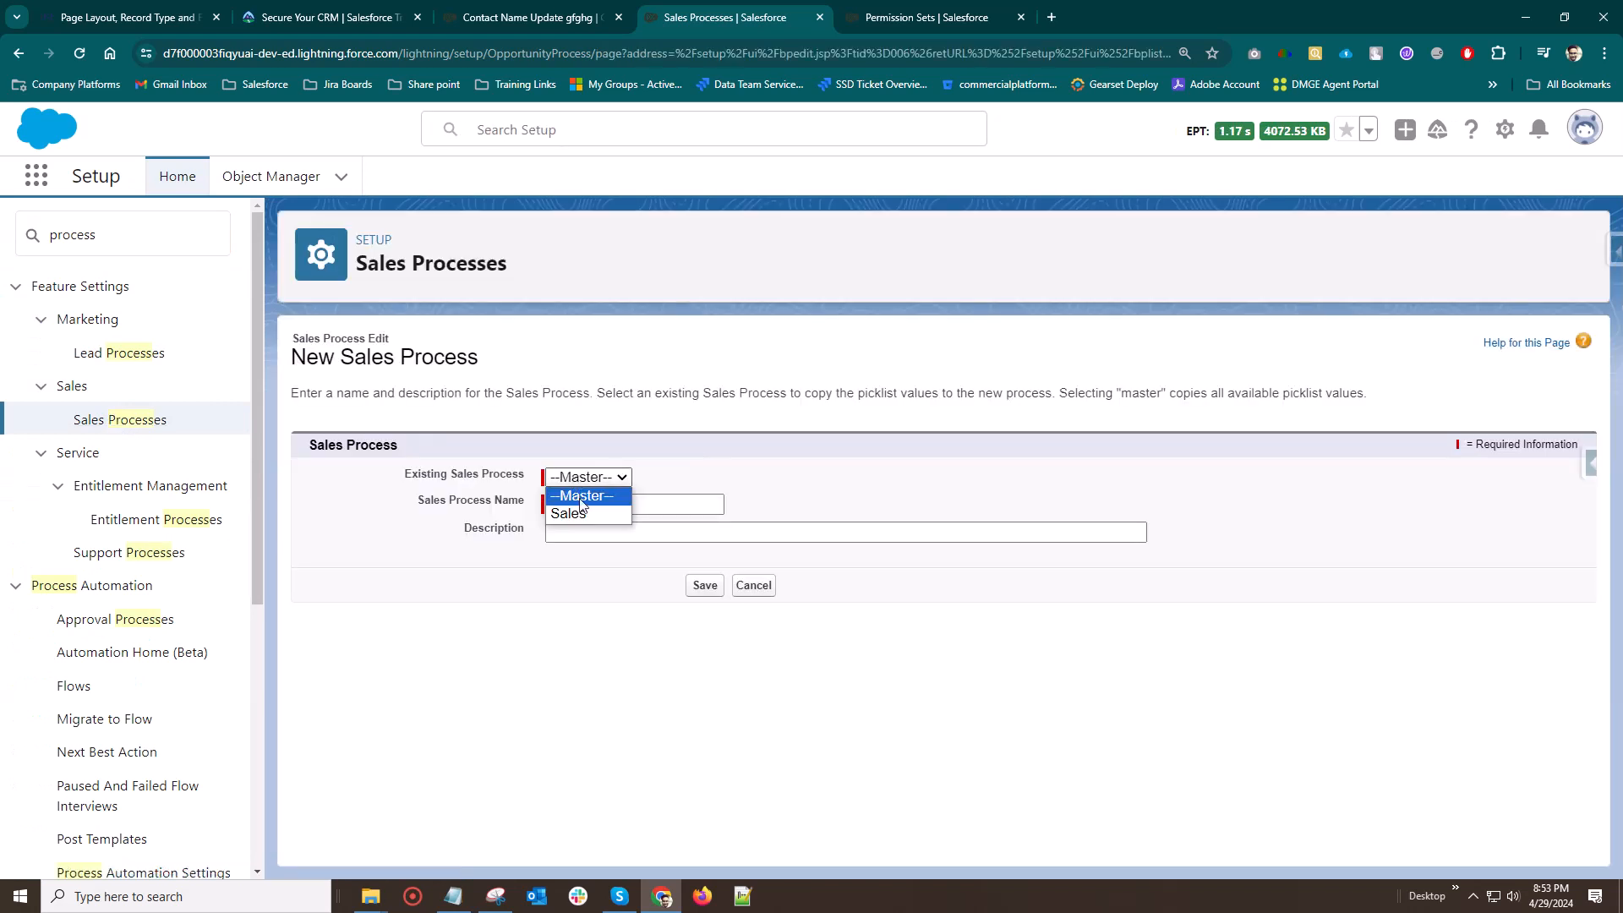
click(582, 513)
click(582, 503)
text(Finance)
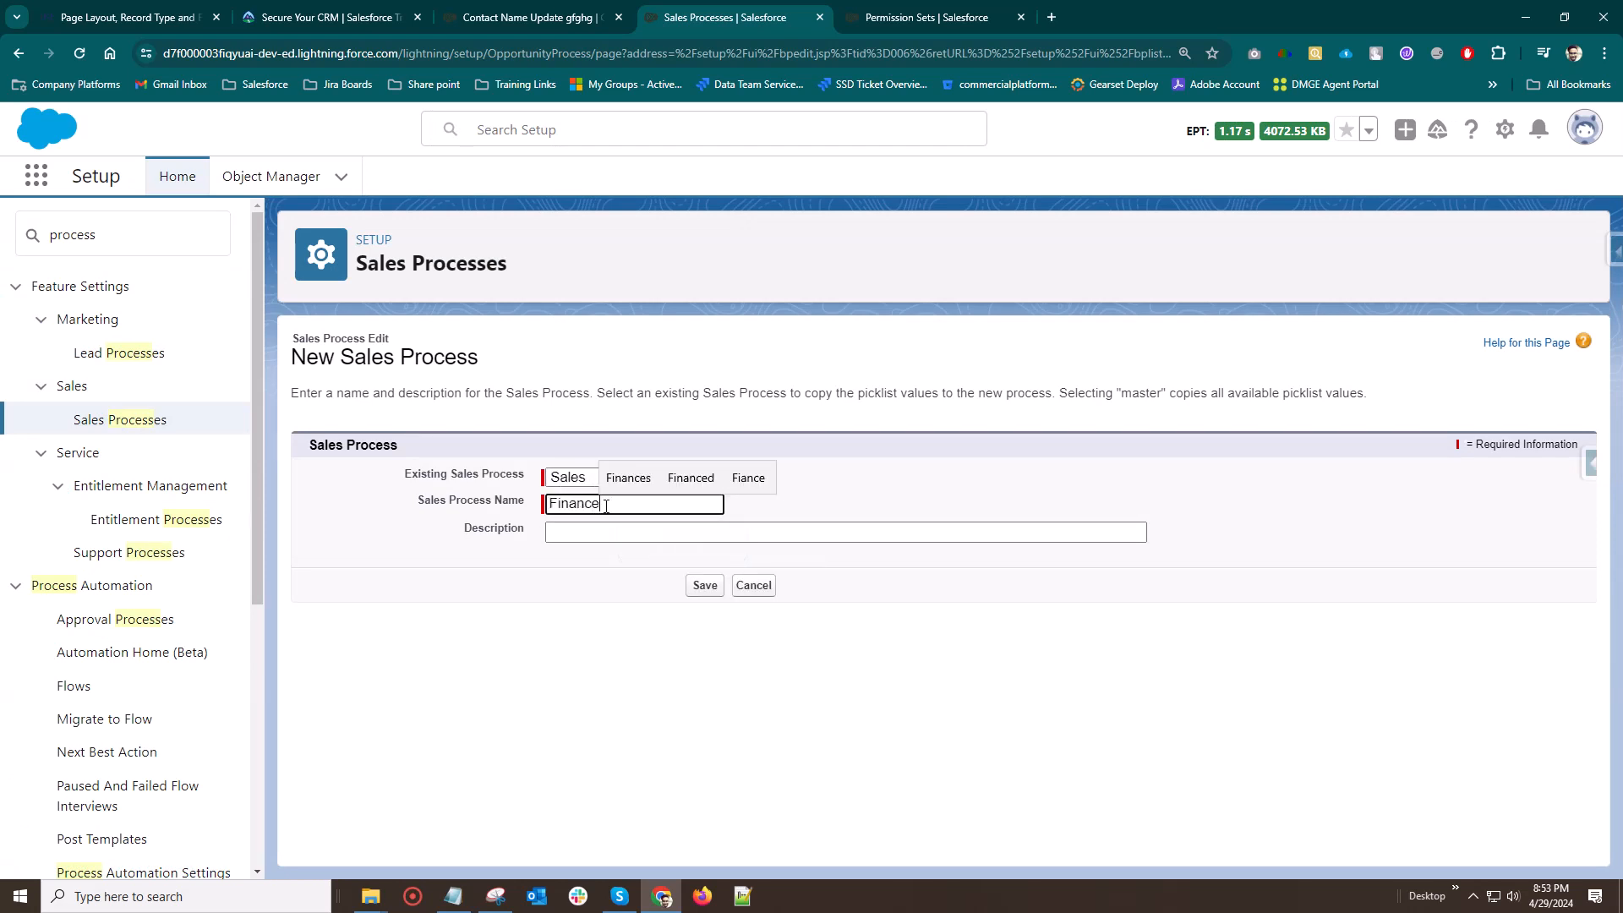
Set the sales process description to Finance and save the process with the opportunity stages copied from Sales
key(ctrl+a)
key(ctrl+c)
click(591, 533)
key(ctrl+v)
click(537, 669)
click(704, 591)
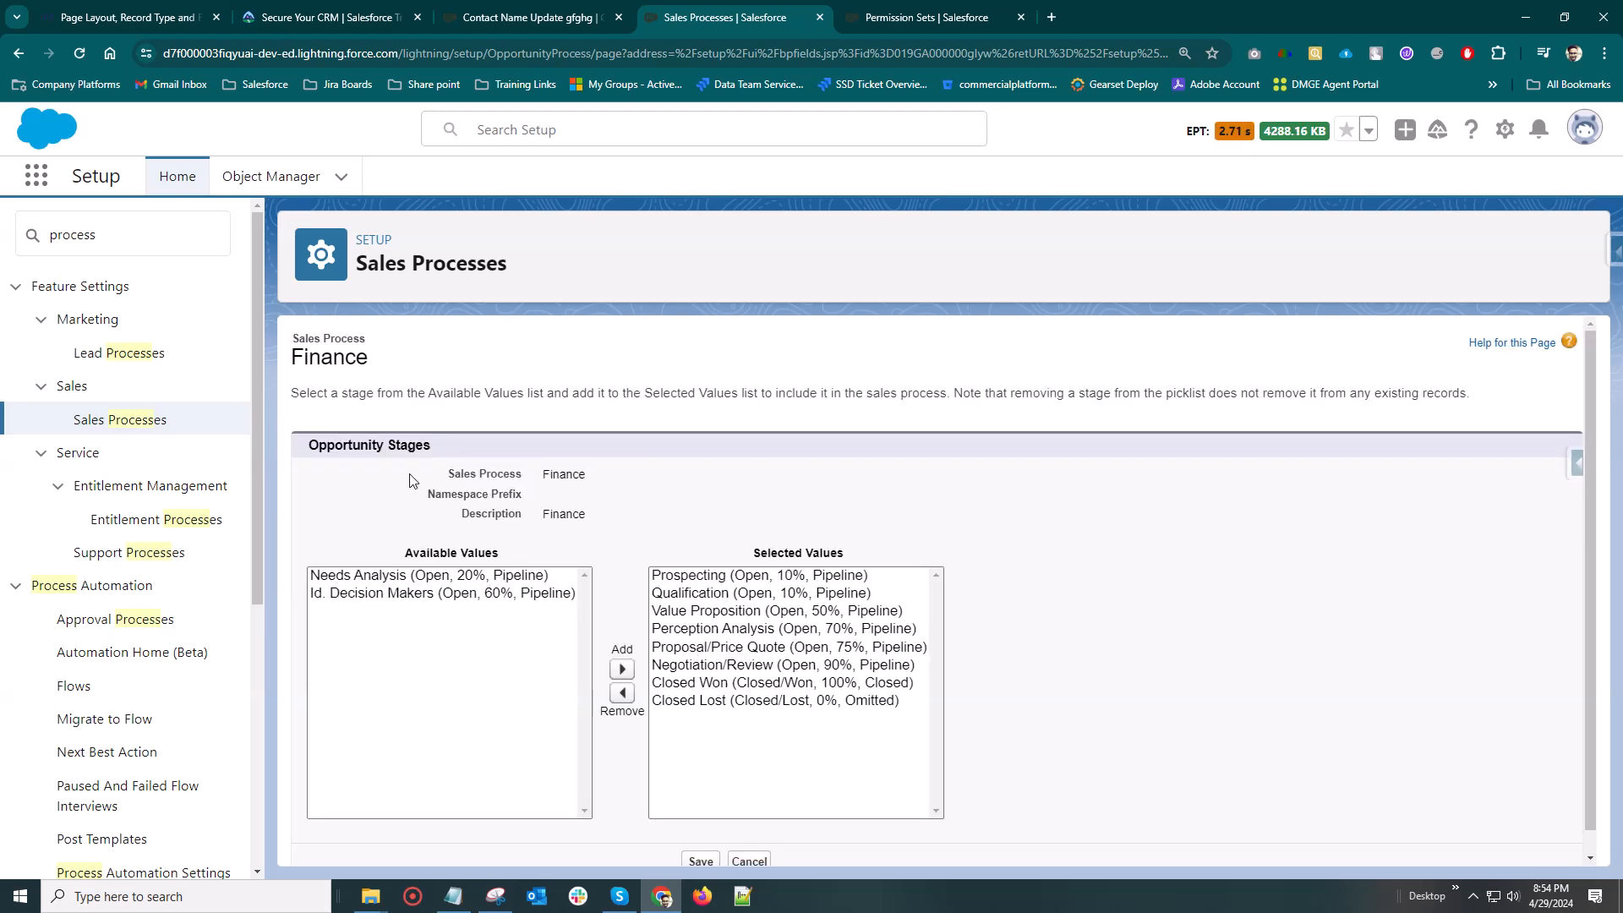
scroll(409, 480, down, 1)
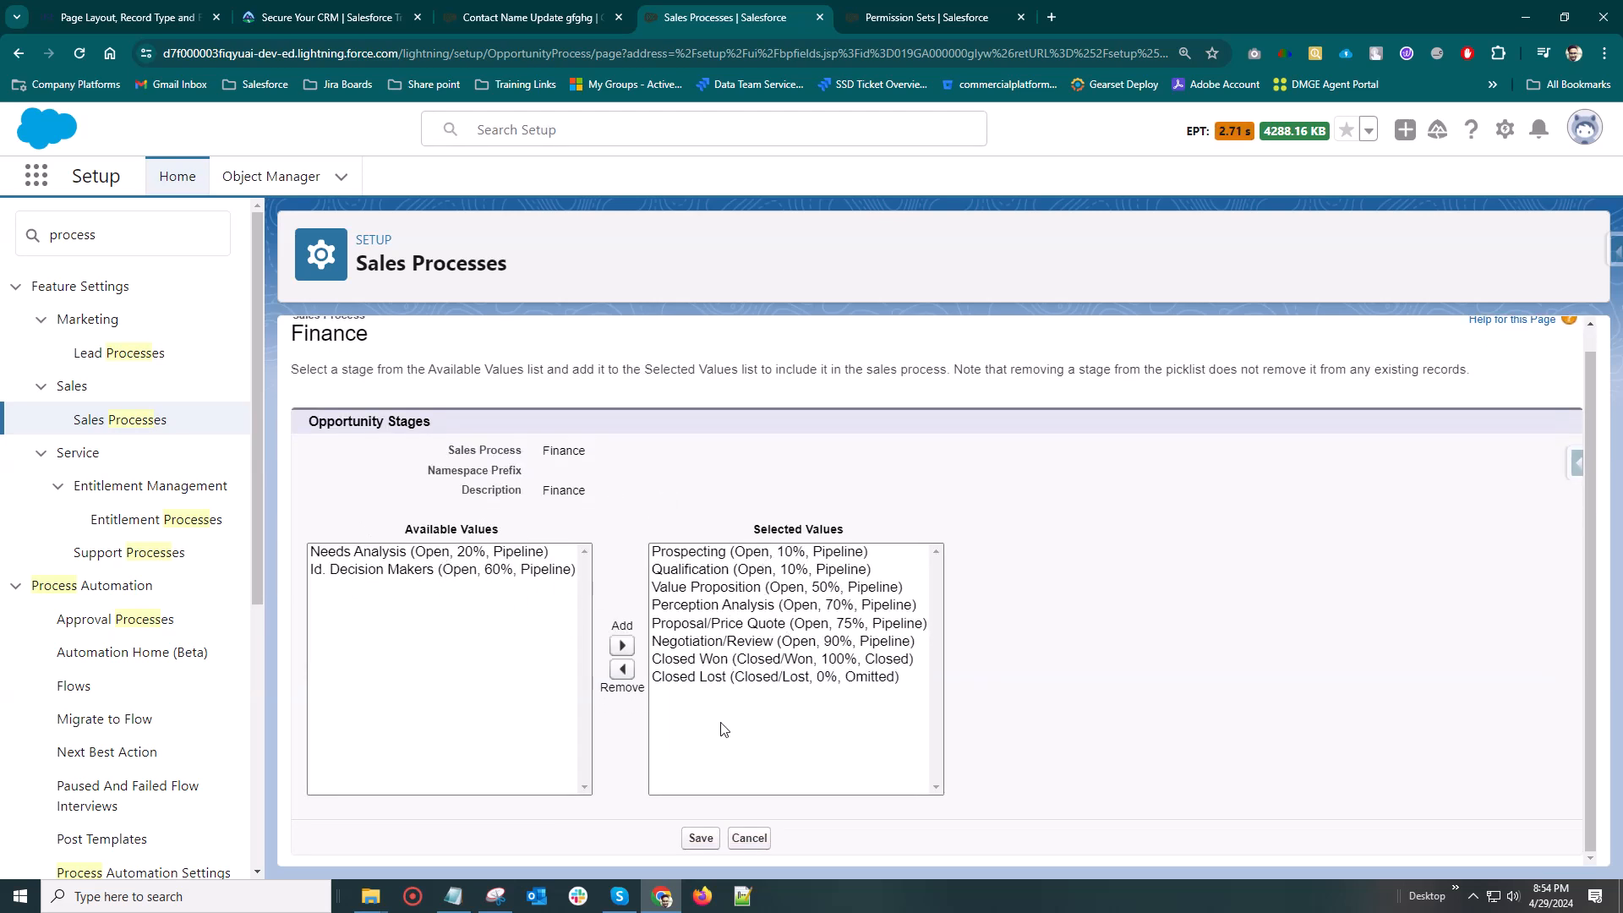
click(696, 846)
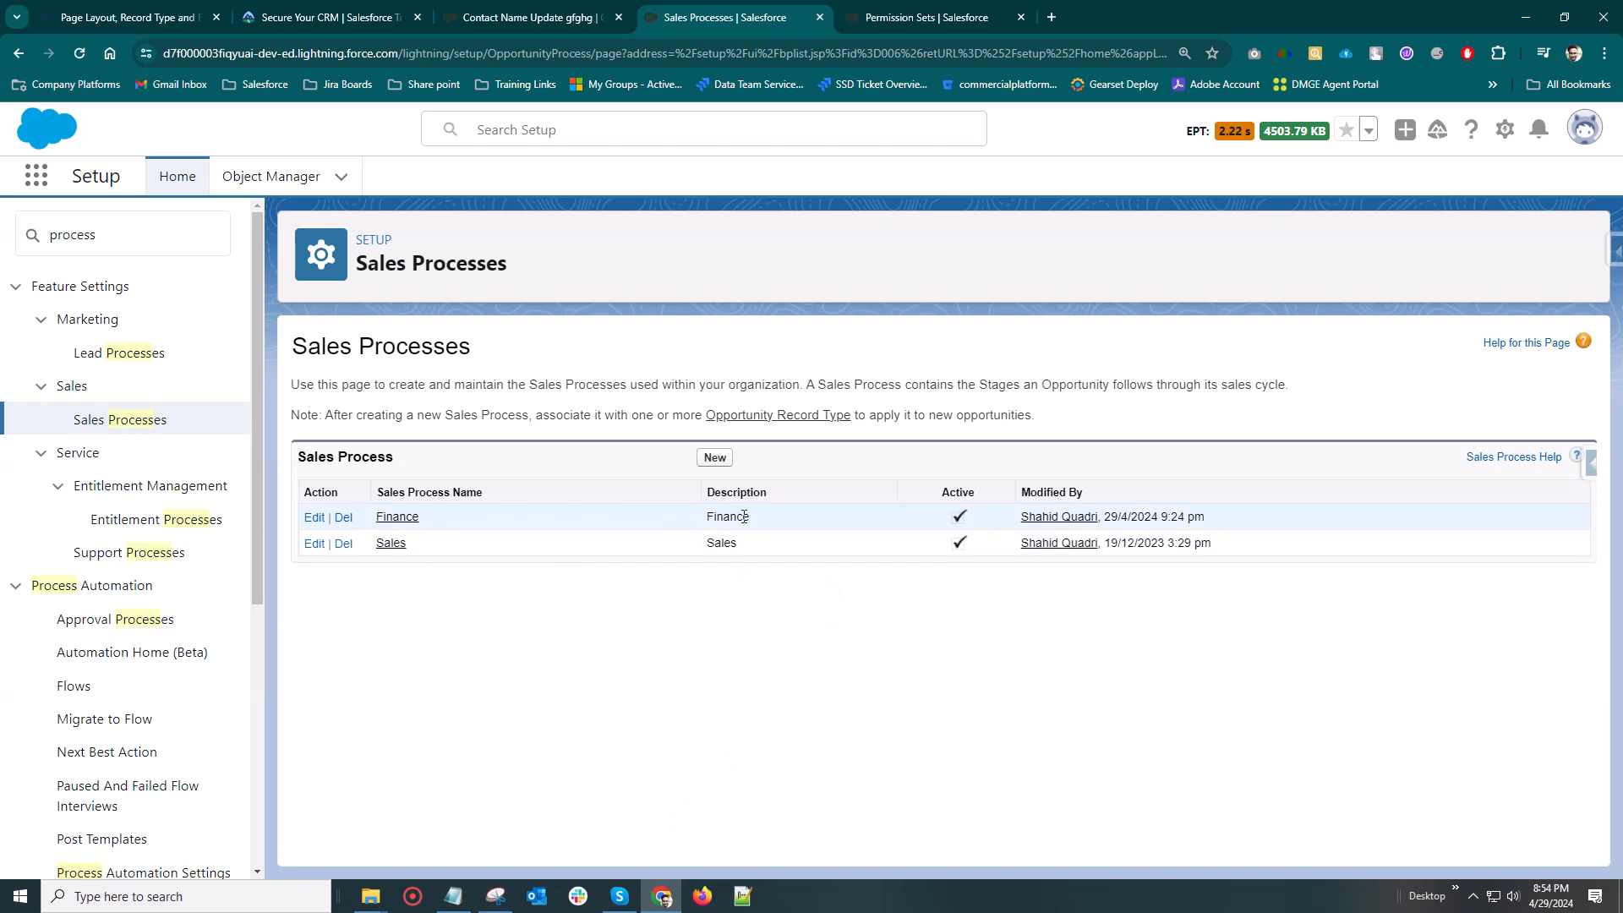
Find the Opportunity object in Object Manager by searching for "opp" and open its Finance Opp record type
click(270, 176)
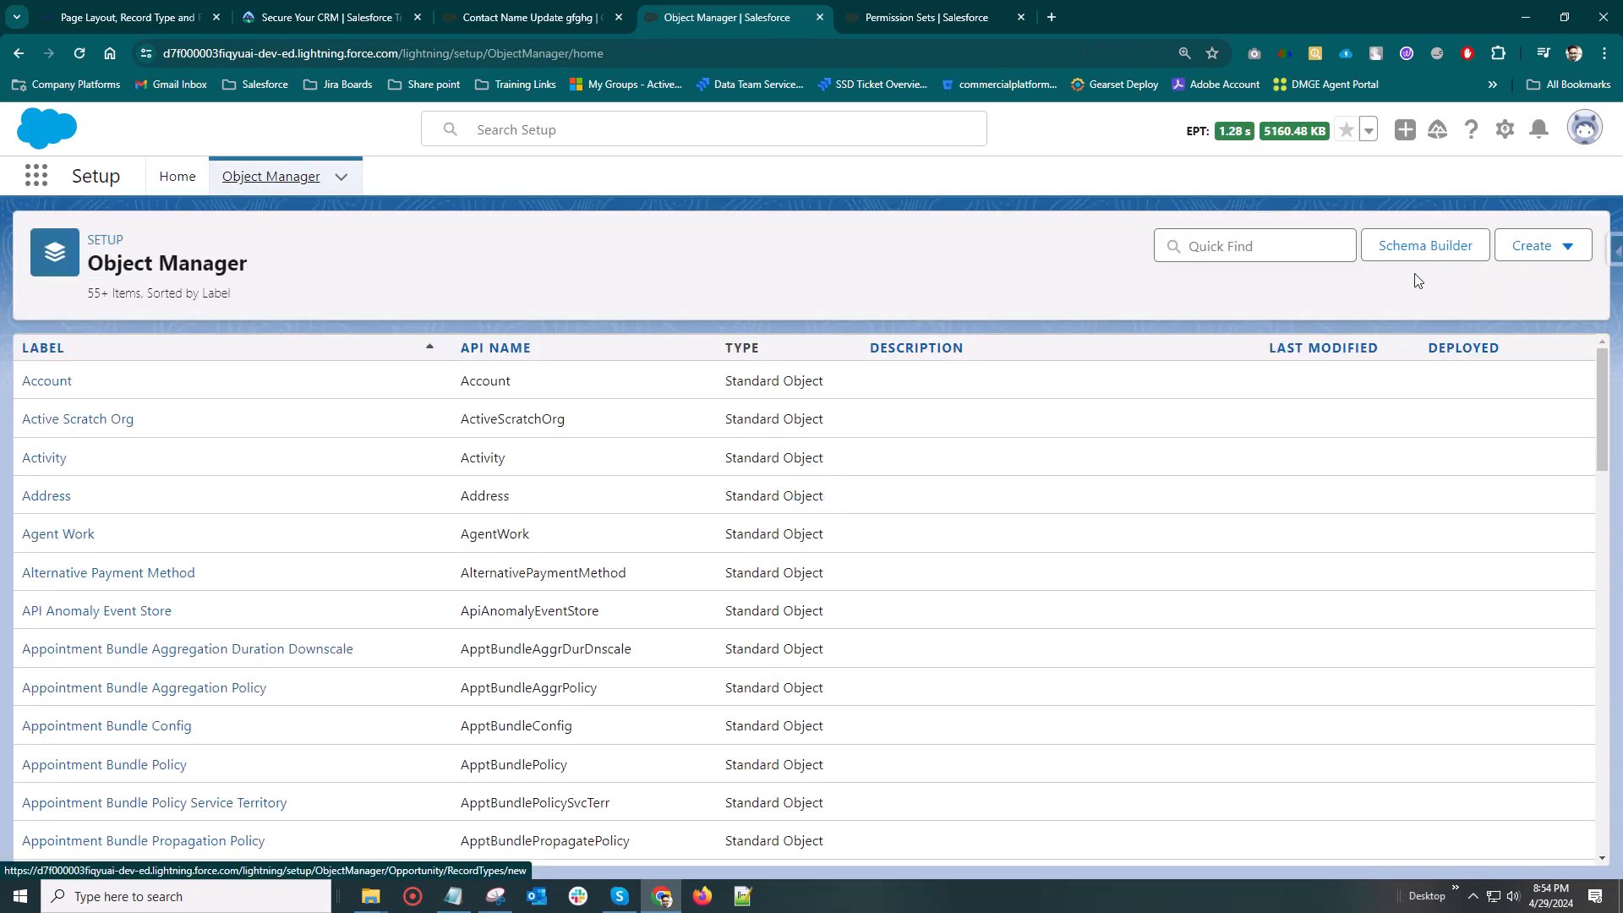
click(1244, 245)
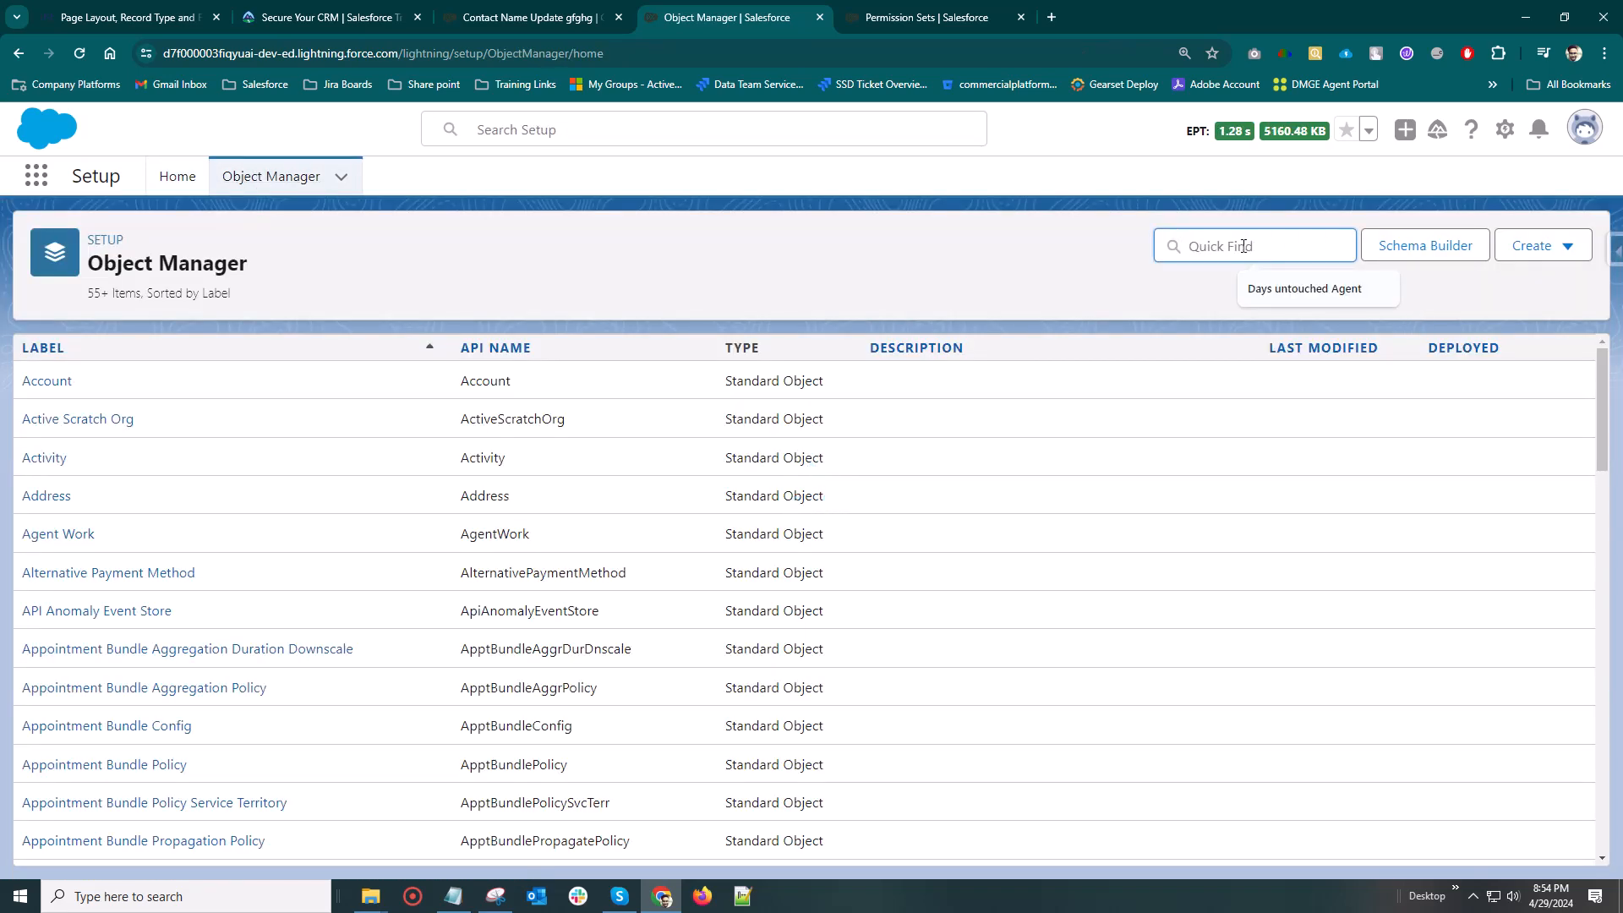
text(opp)
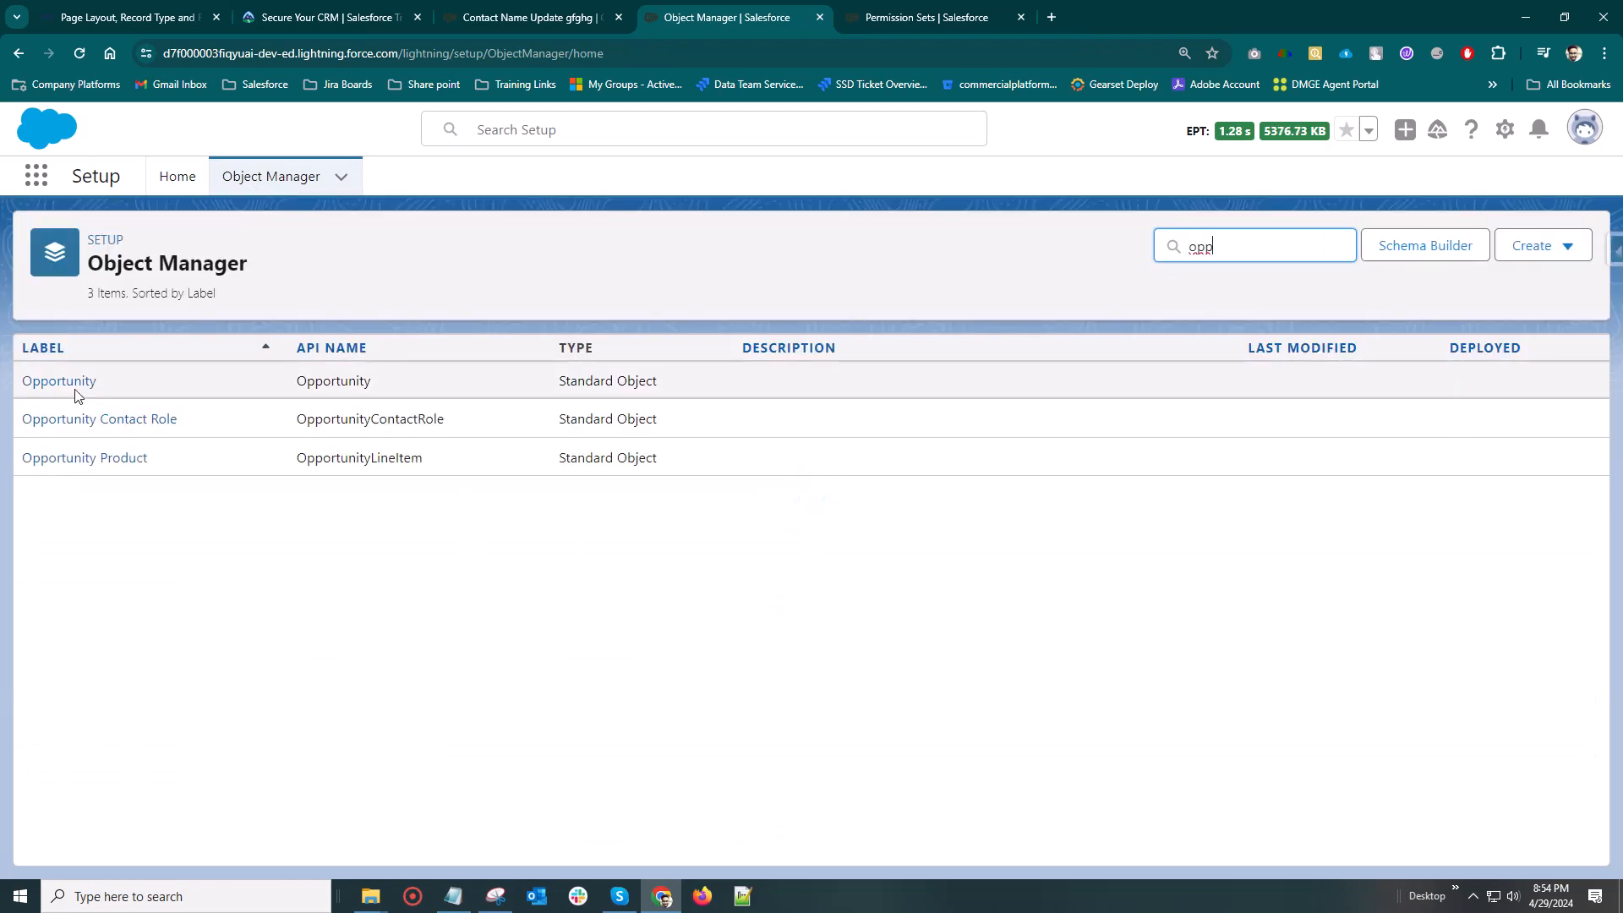
click(61, 380)
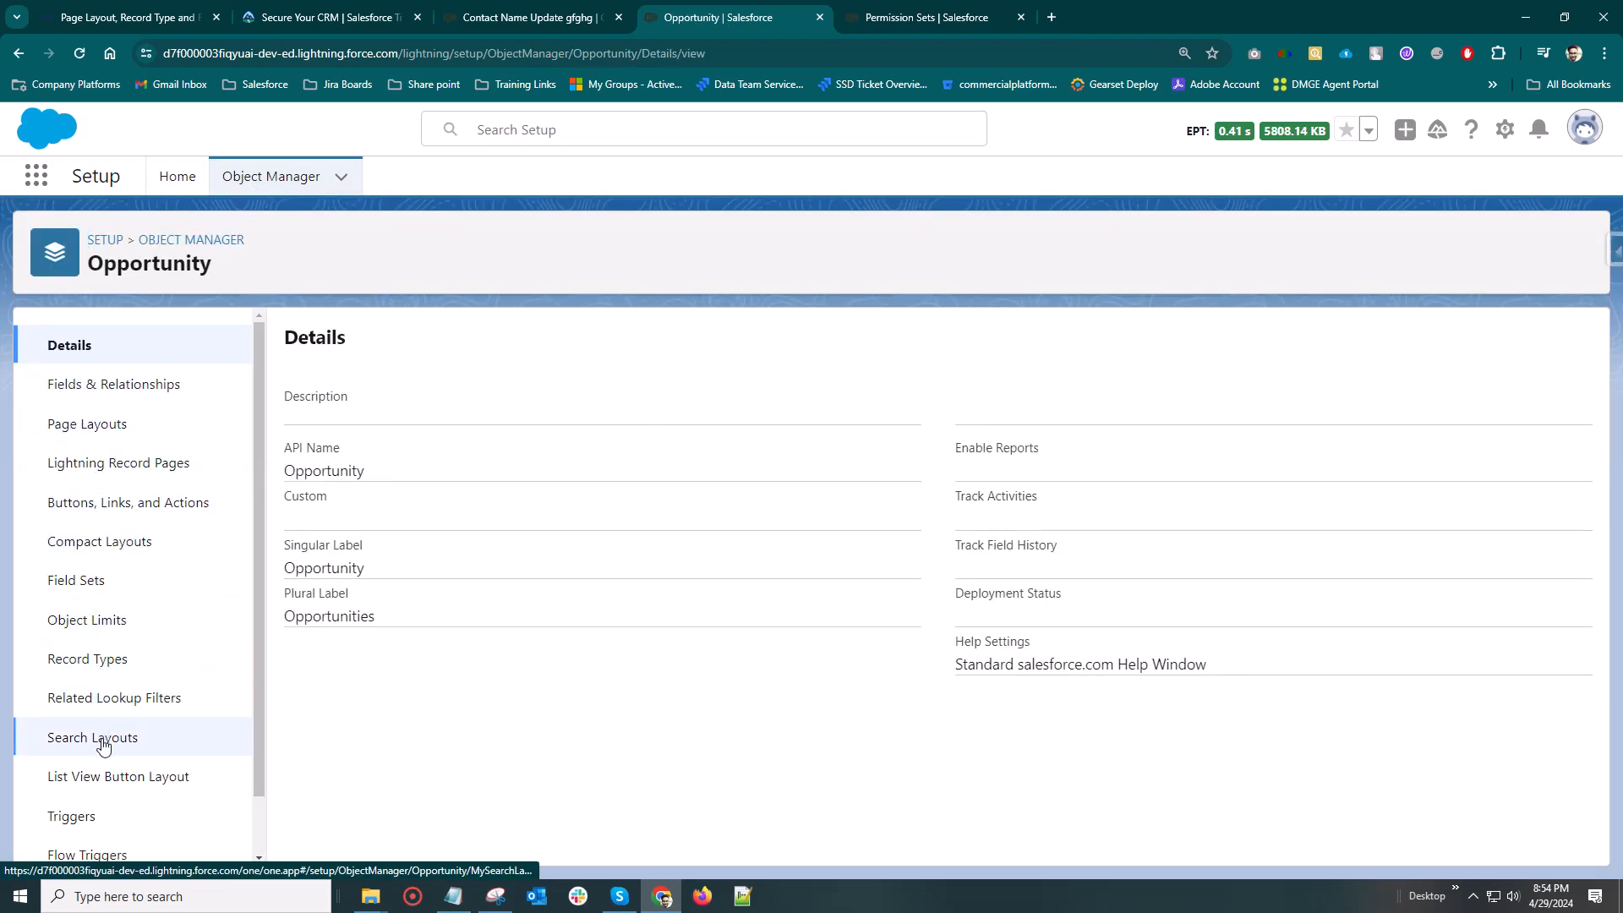
click(79, 656)
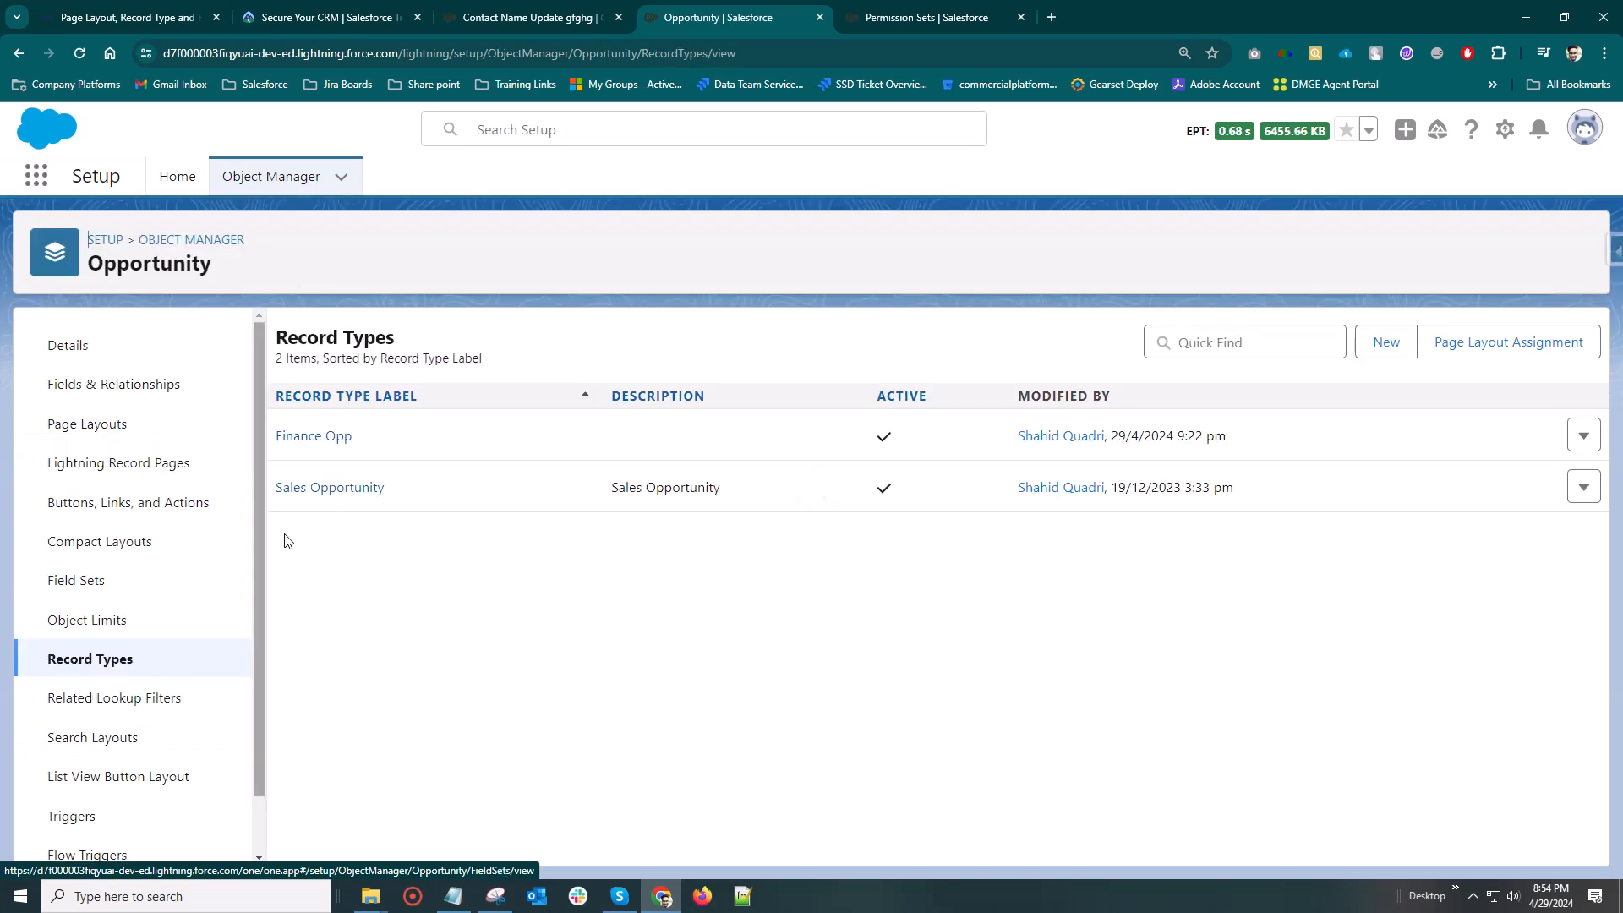
click(309, 436)
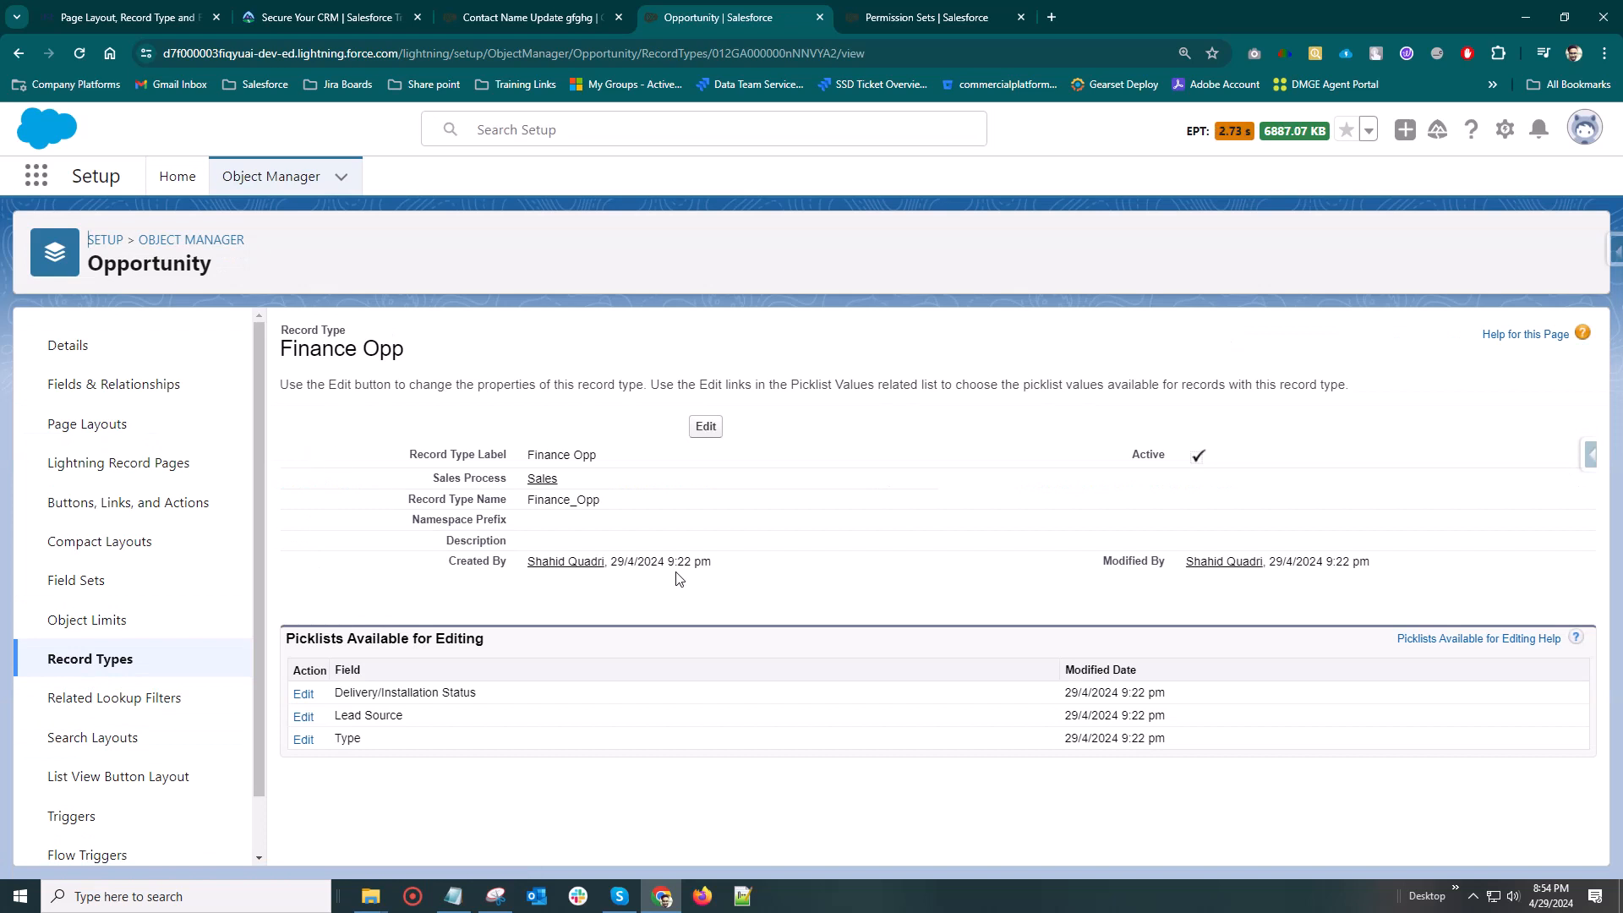
Set the Finance Opp record type's sales process to Finance and save the record type
click(706, 427)
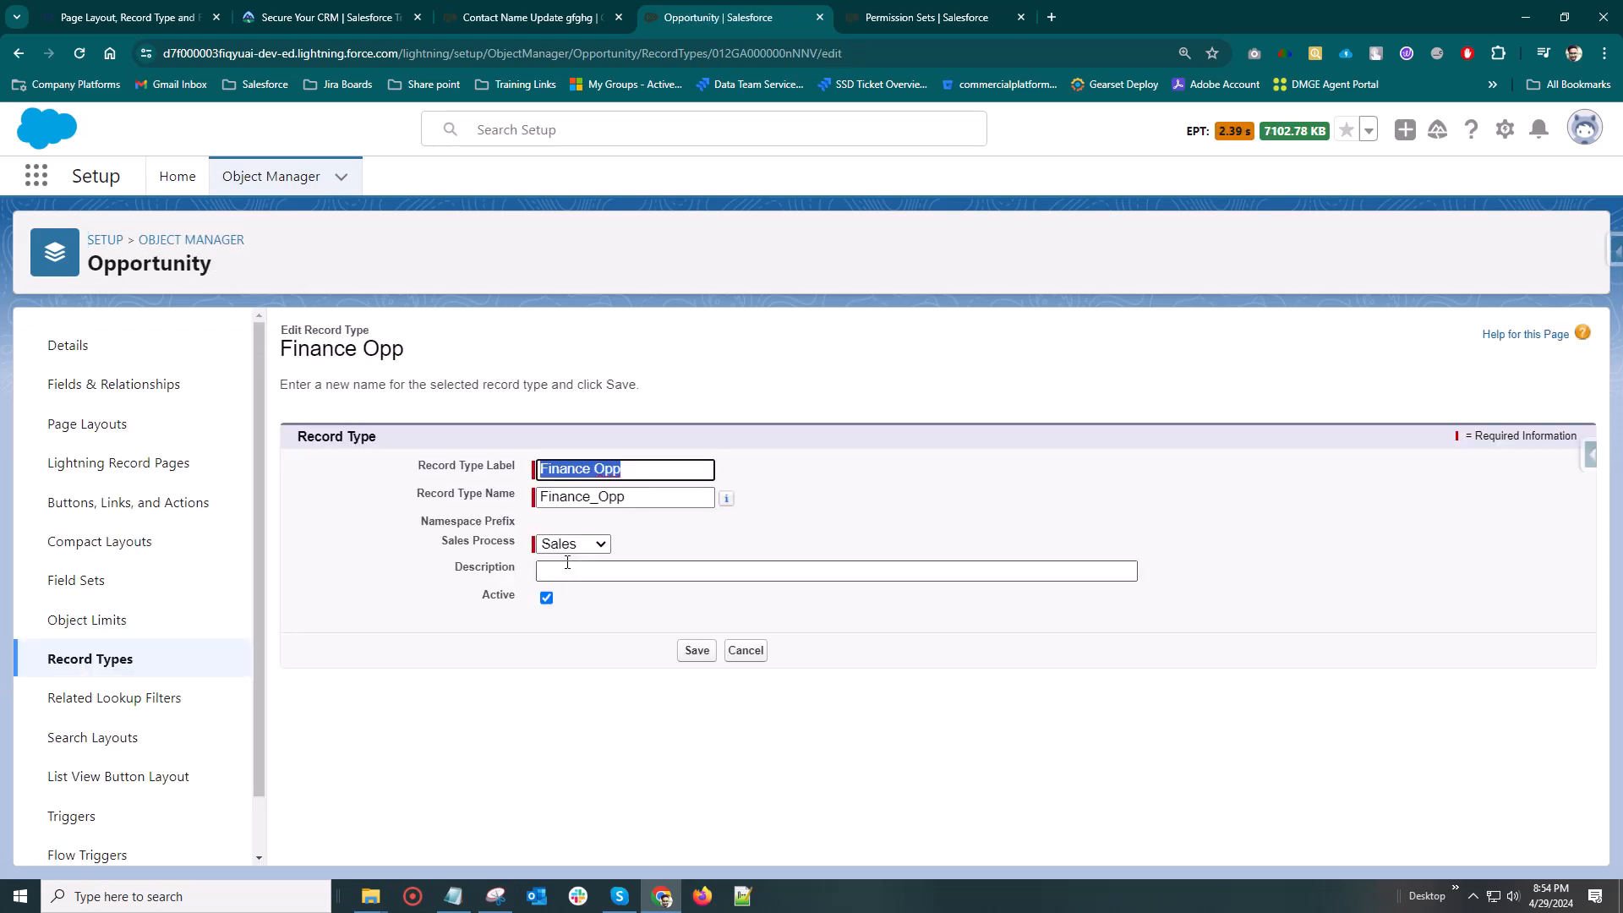
click(549, 570)
click(573, 544)
click(566, 564)
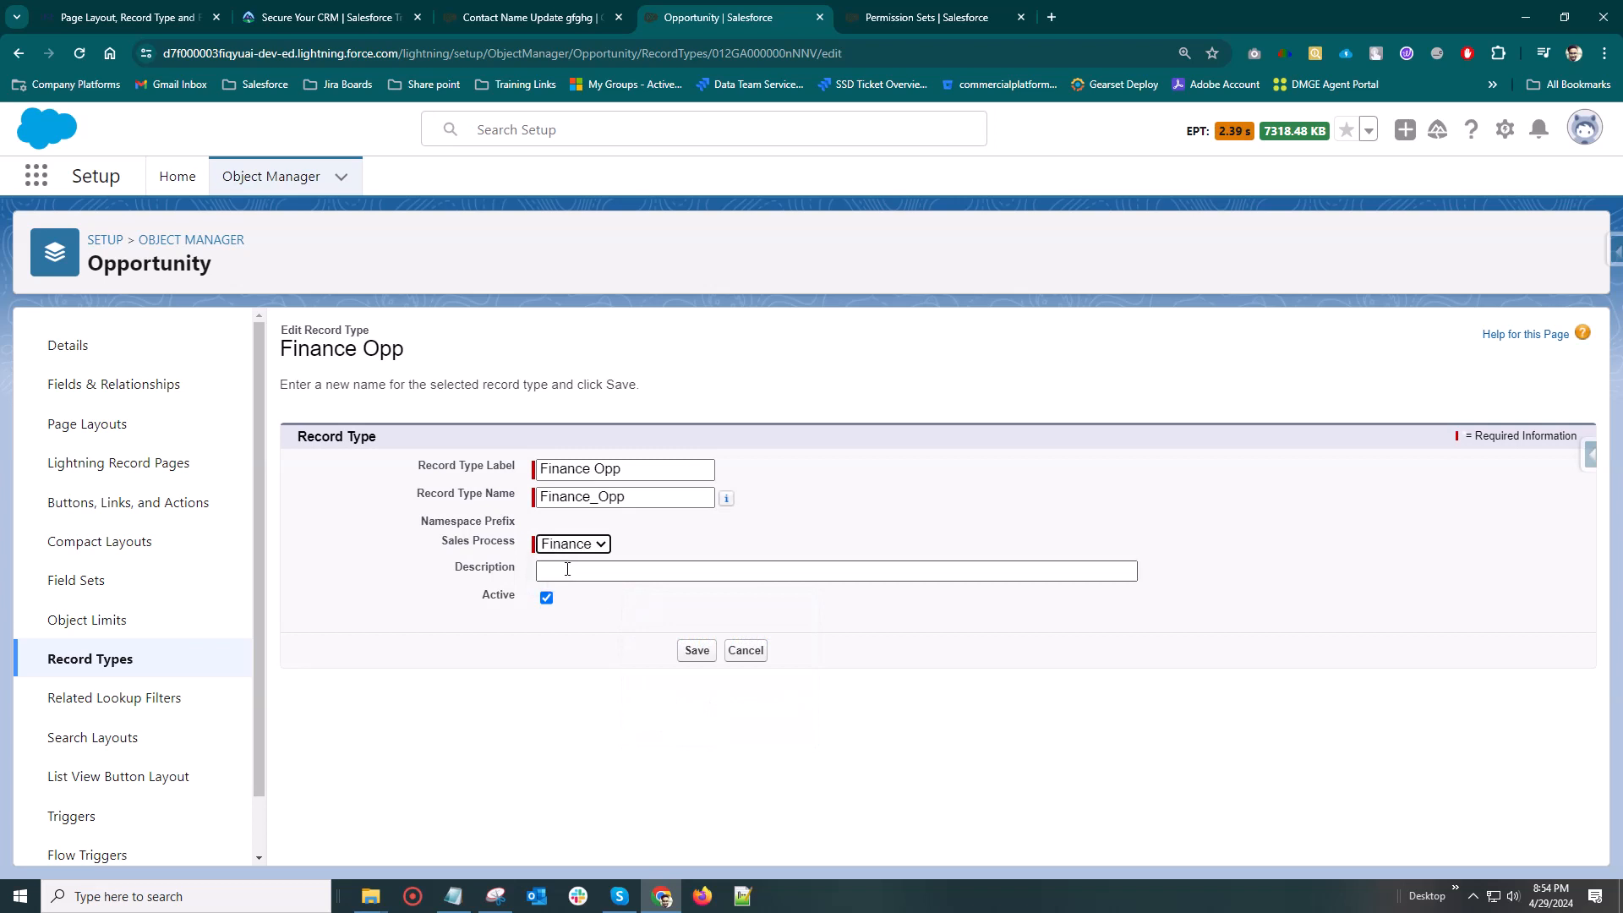
click(695, 650)
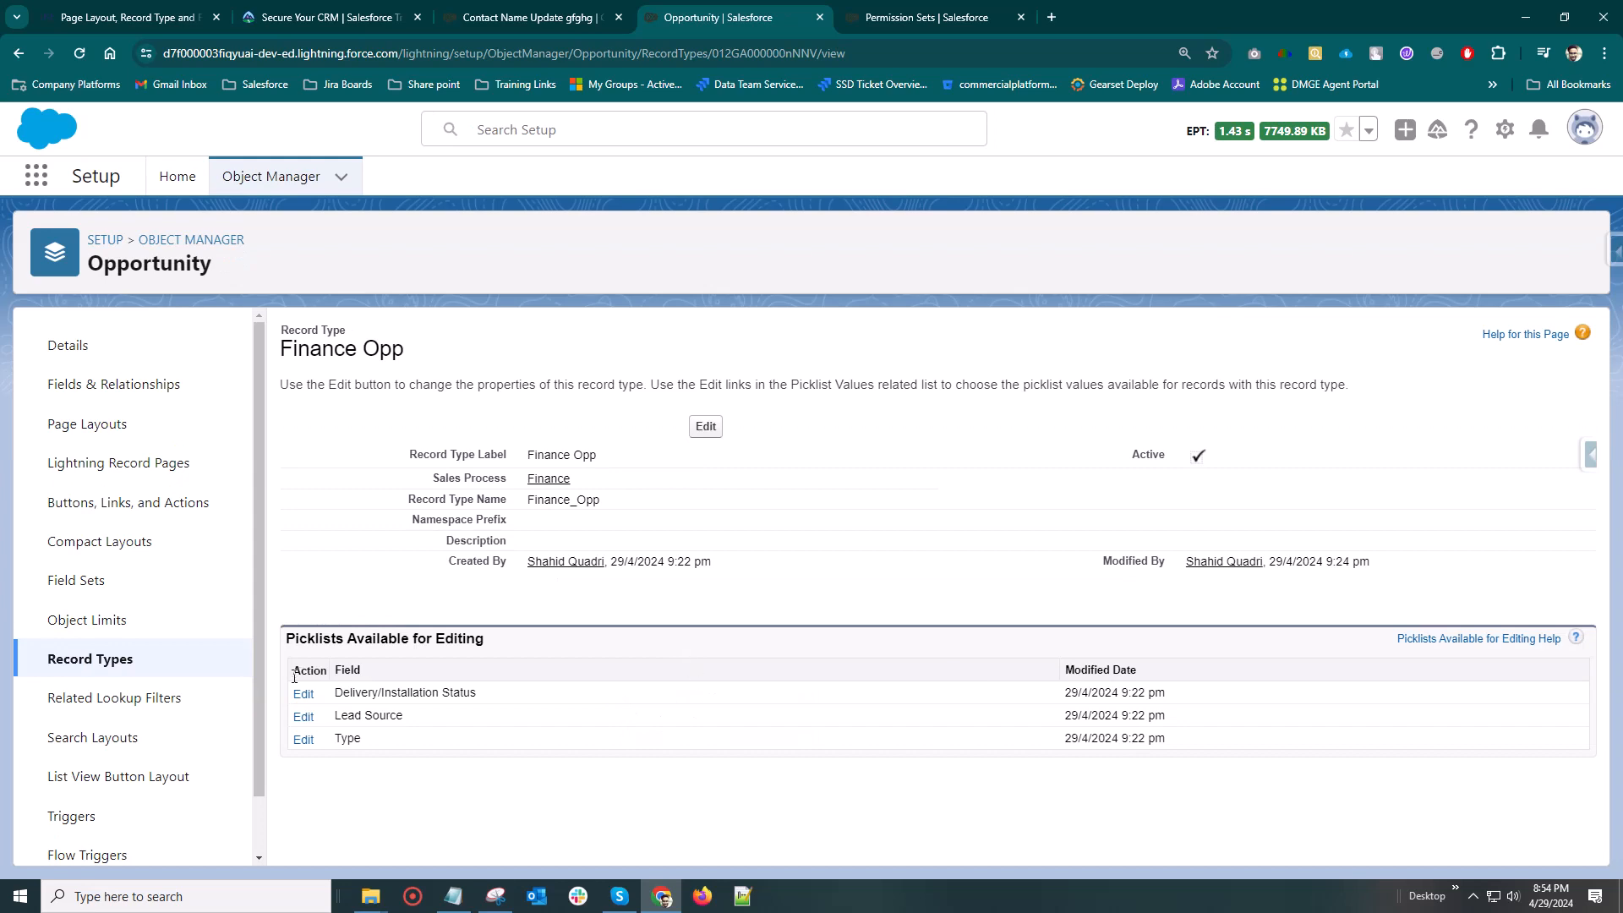
Open the opportunity Contact Name Update gfghg in the Sales app, review its detail fields, and reload the record page
click(463, 21)
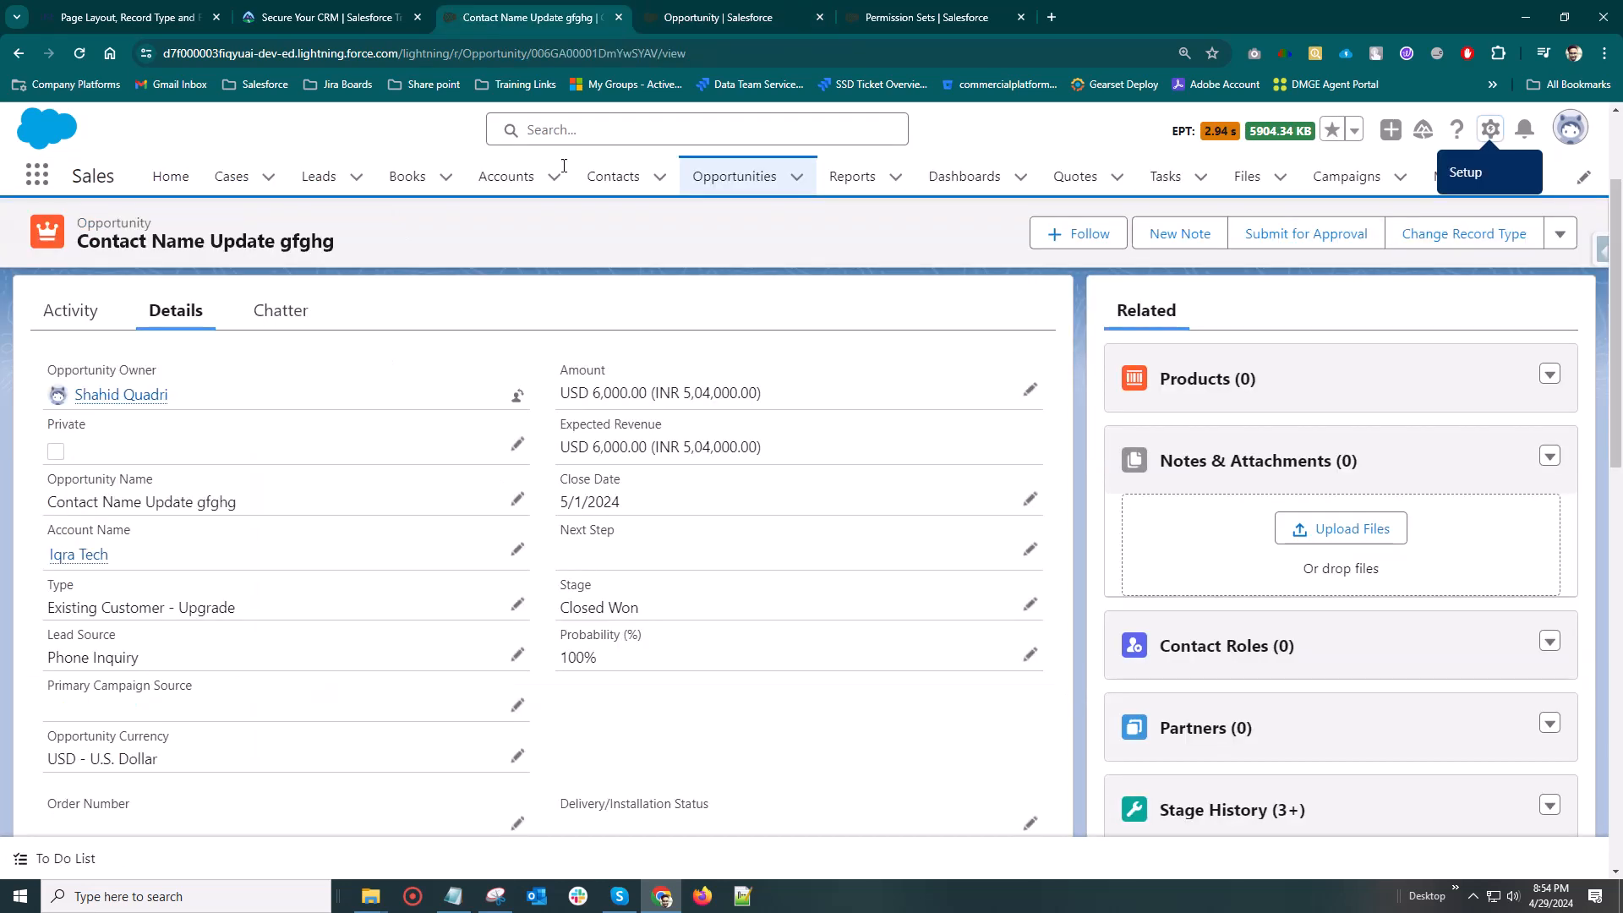
click(735, 176)
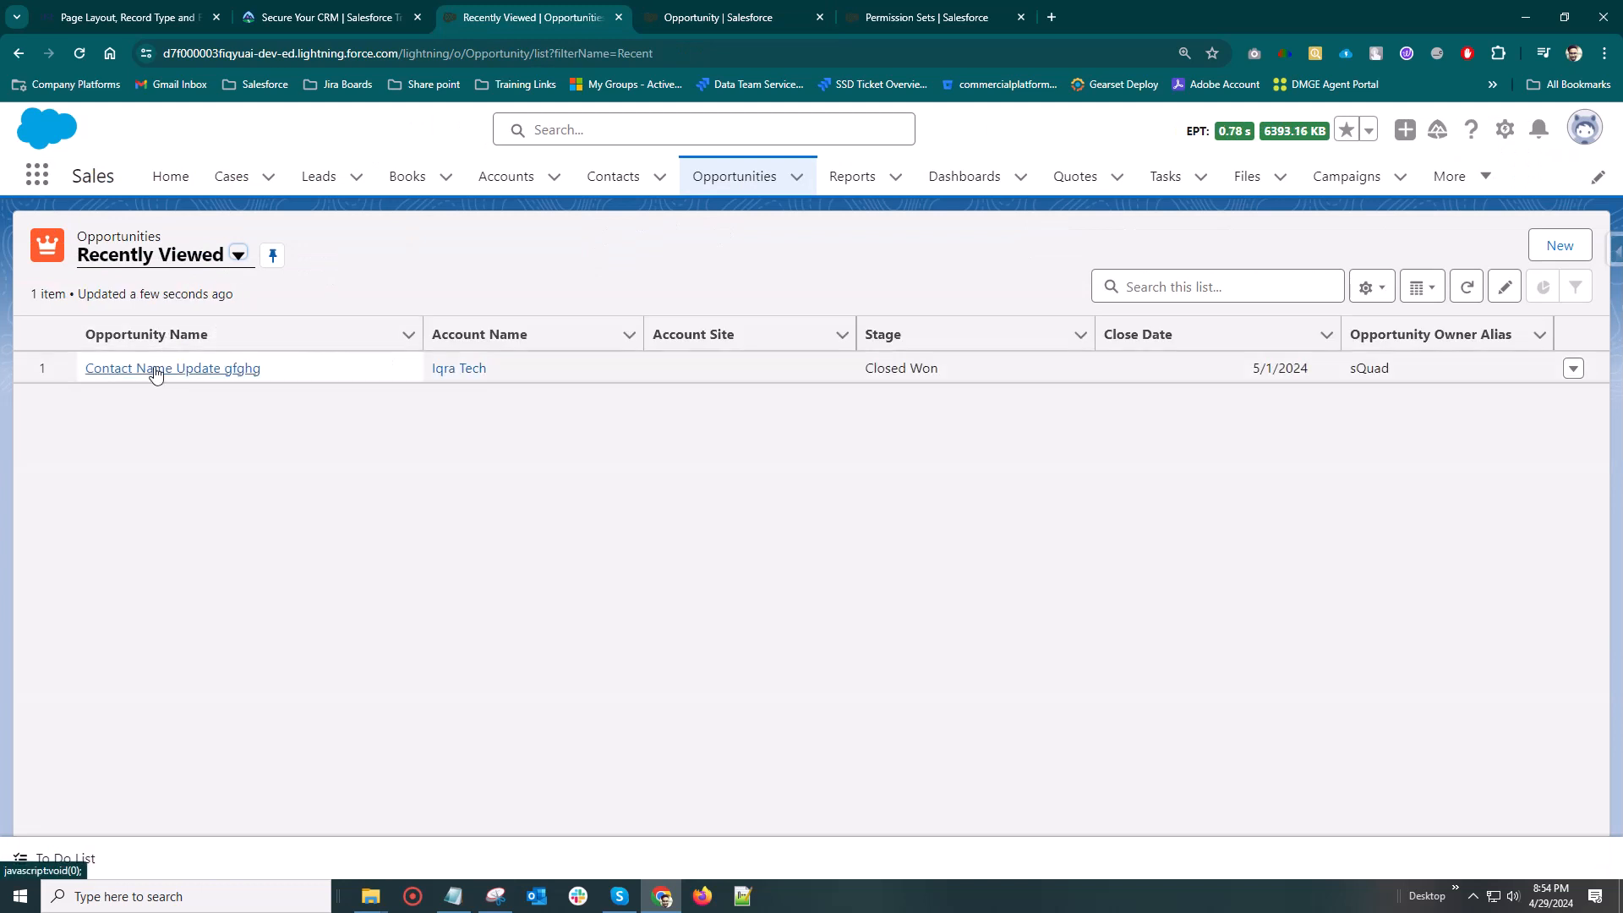
click(151, 372)
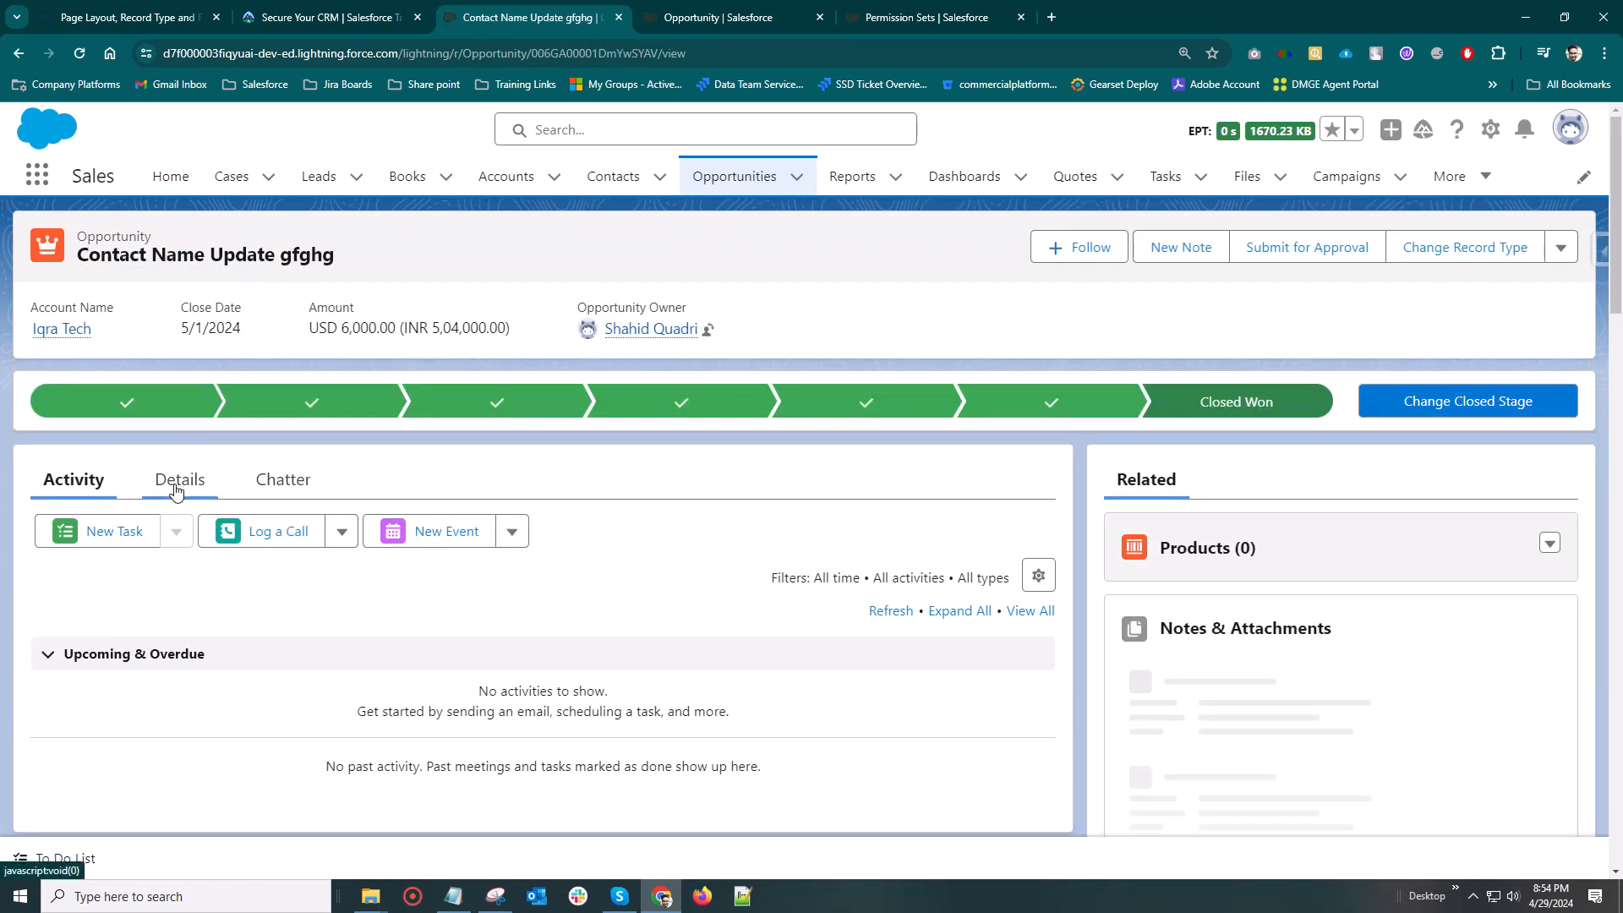
click(179, 479)
scroll(454, 456, down, 5)
scroll(455, 456, down, 5)
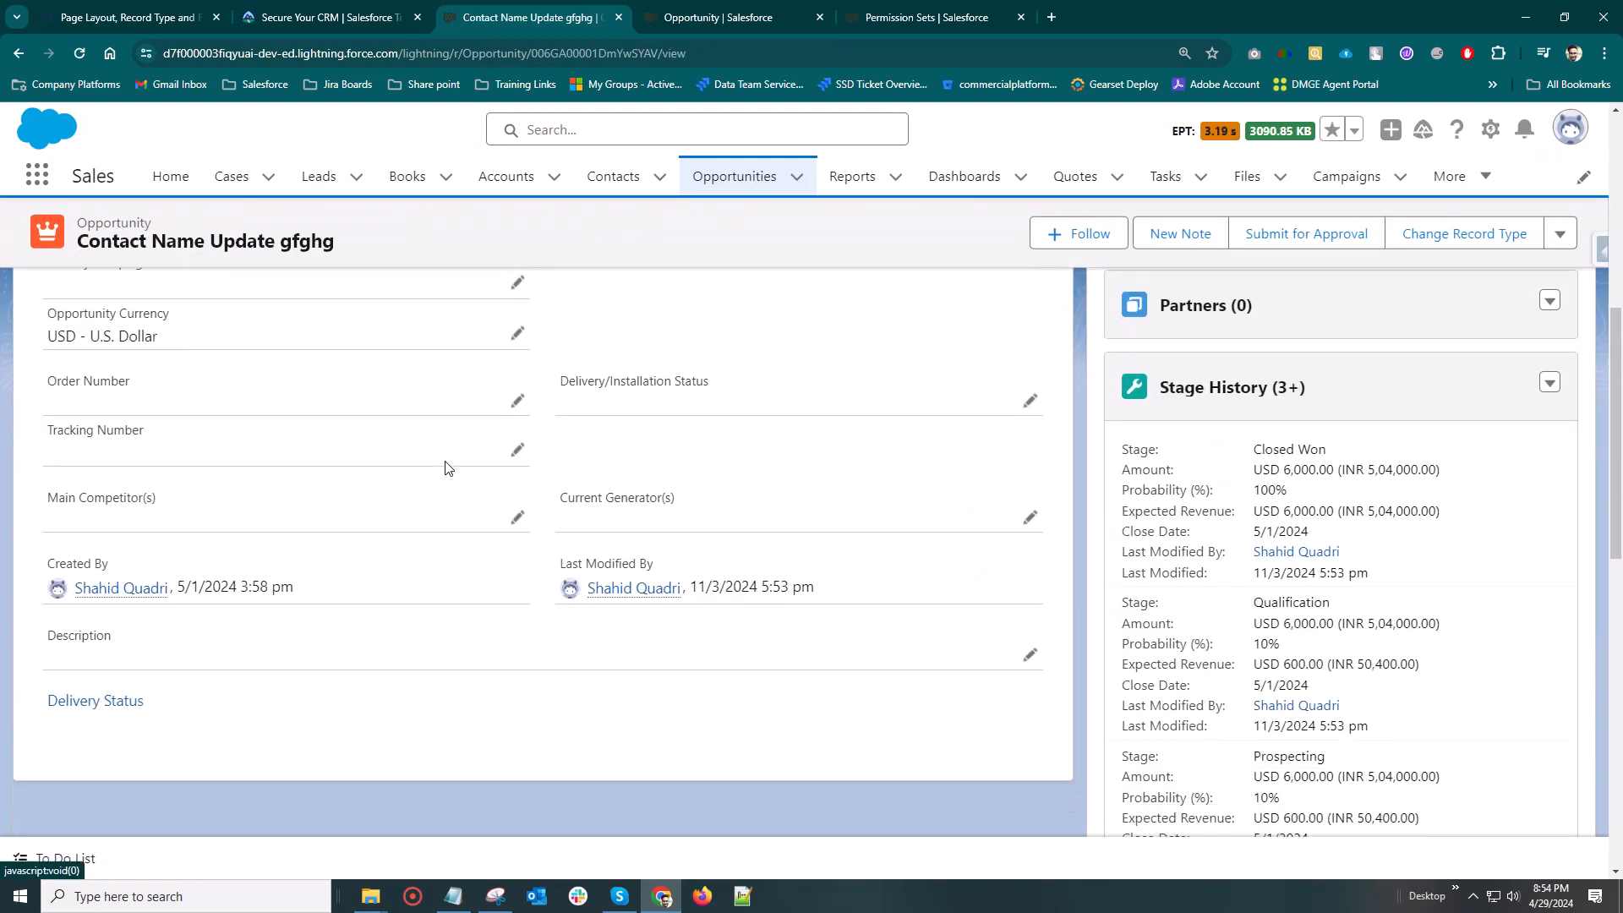
scroll(445, 469, up, 6)
scroll(448, 473, up, 5)
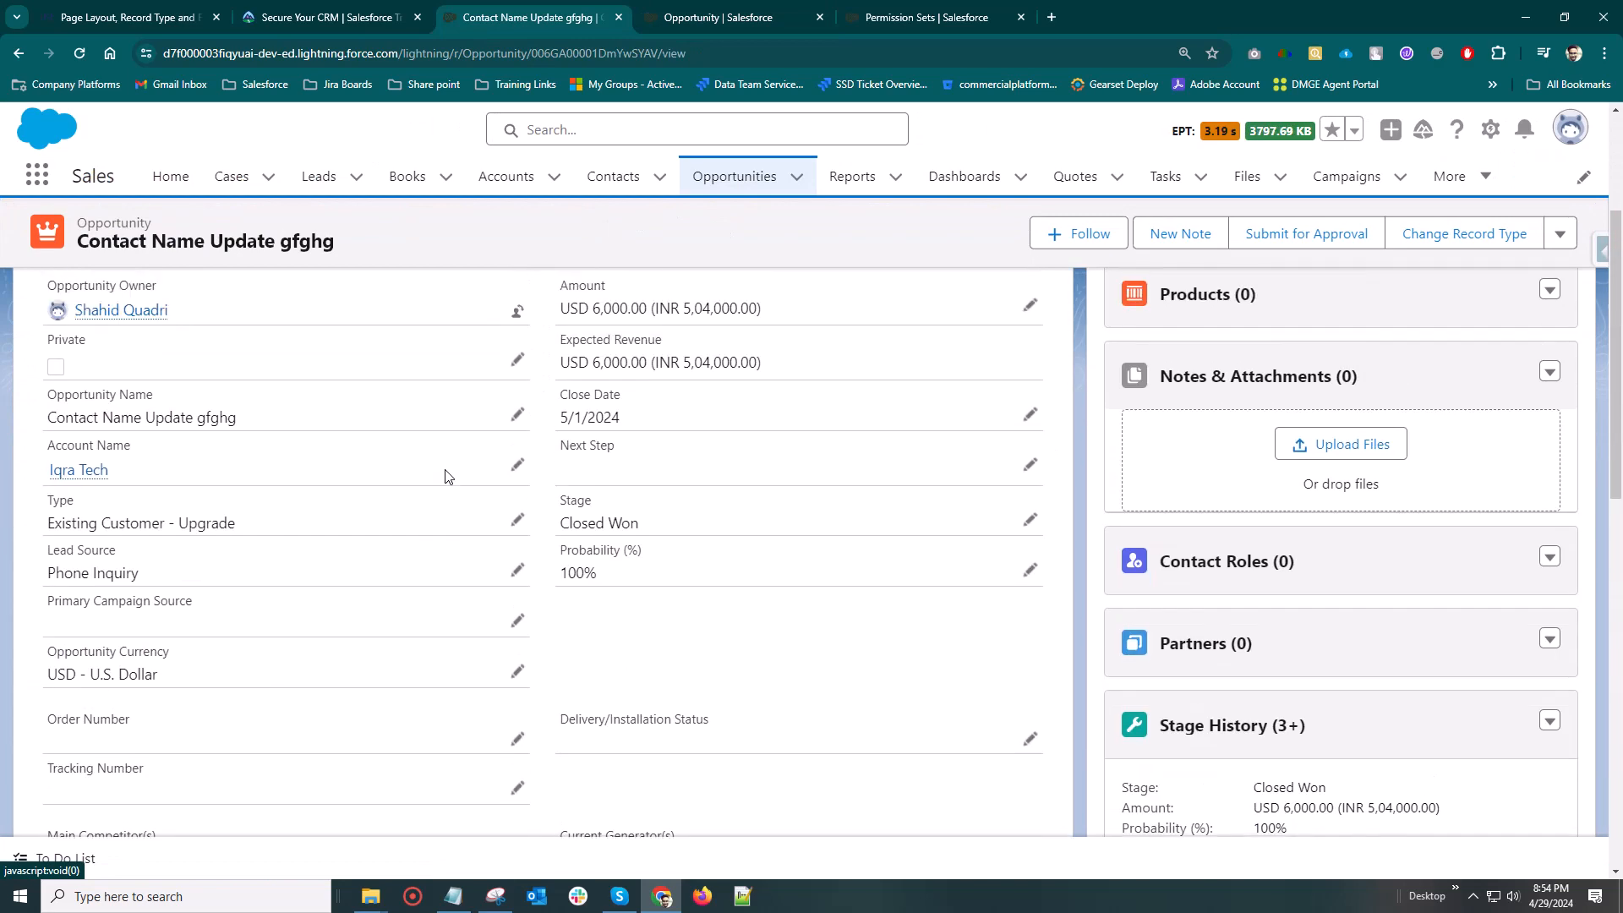
click(80, 54)
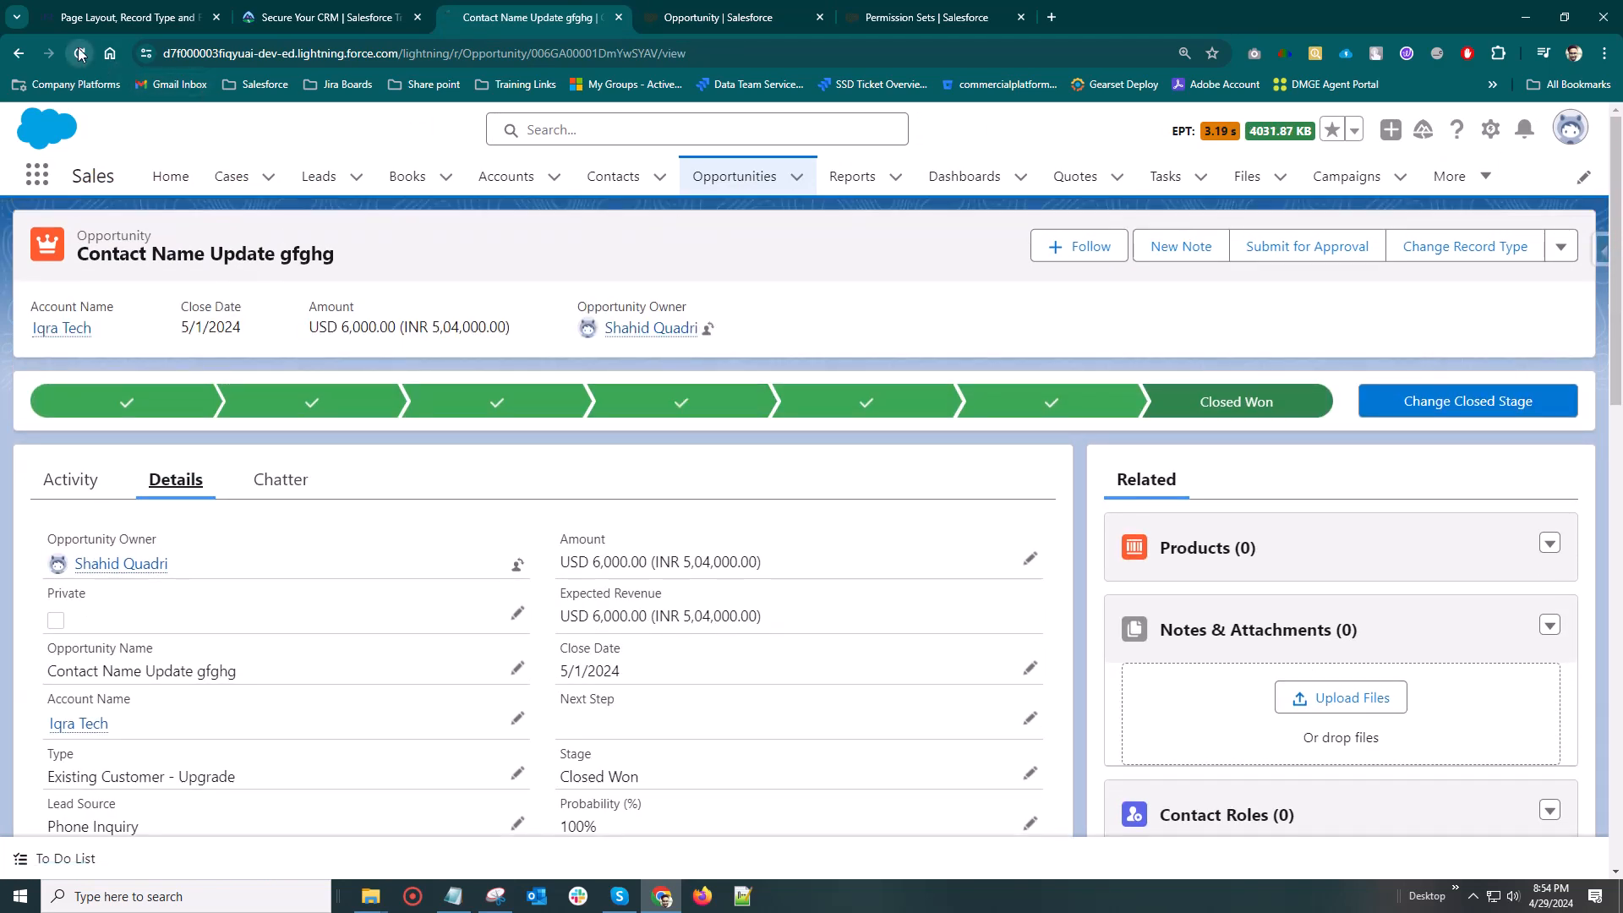
Check the Finance Opp record type's editable settings and leave them without saving
click(690, 18)
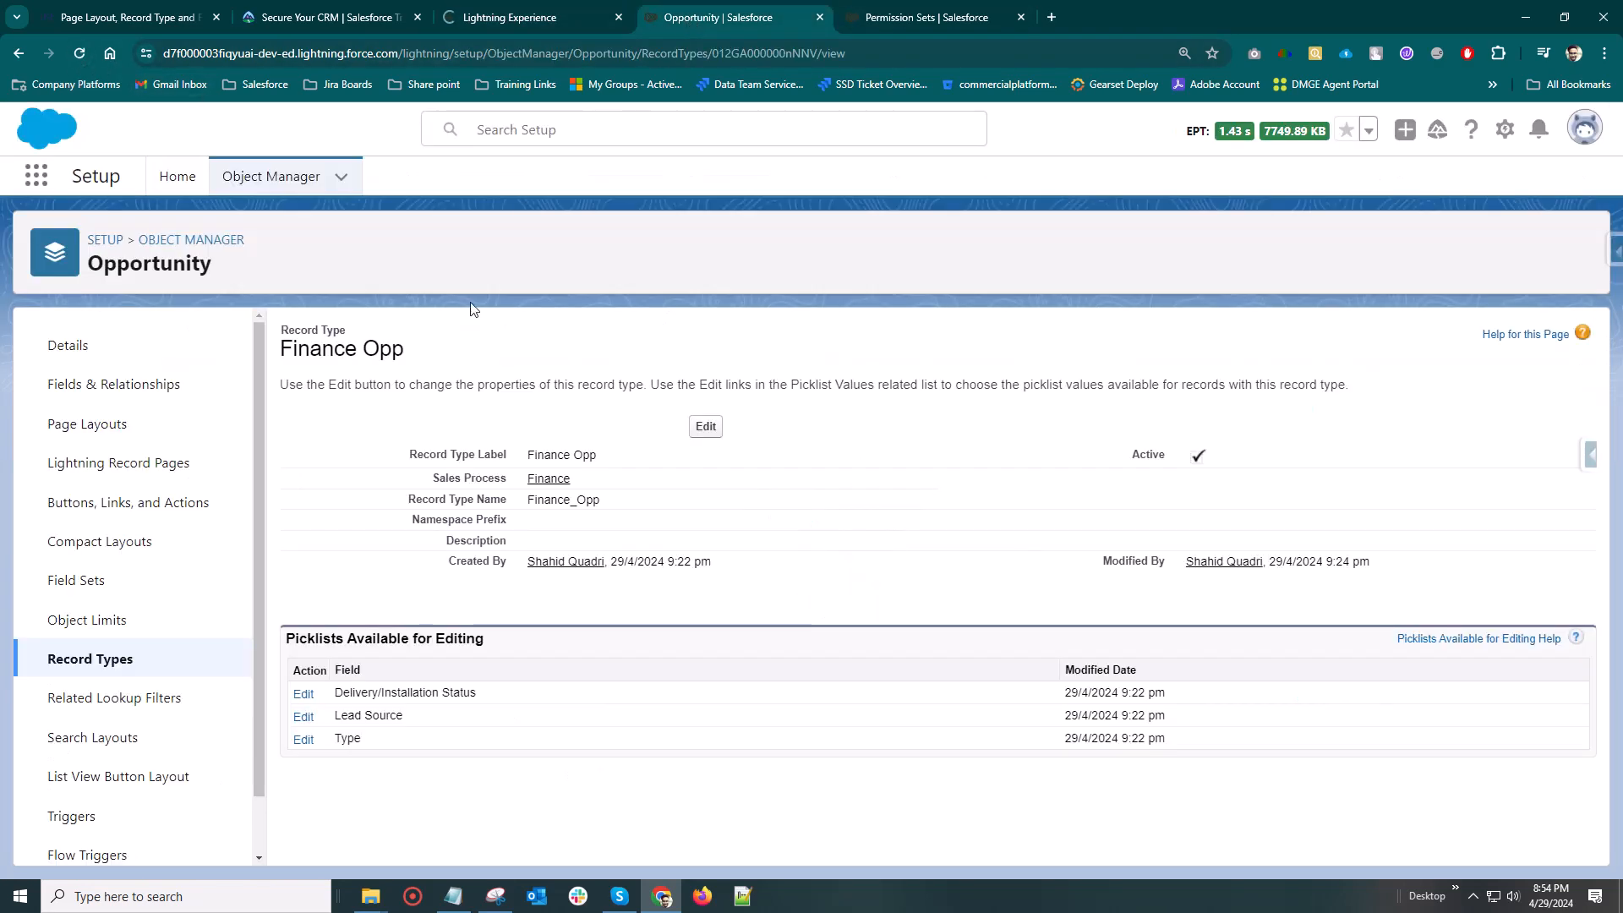
click(719, 427)
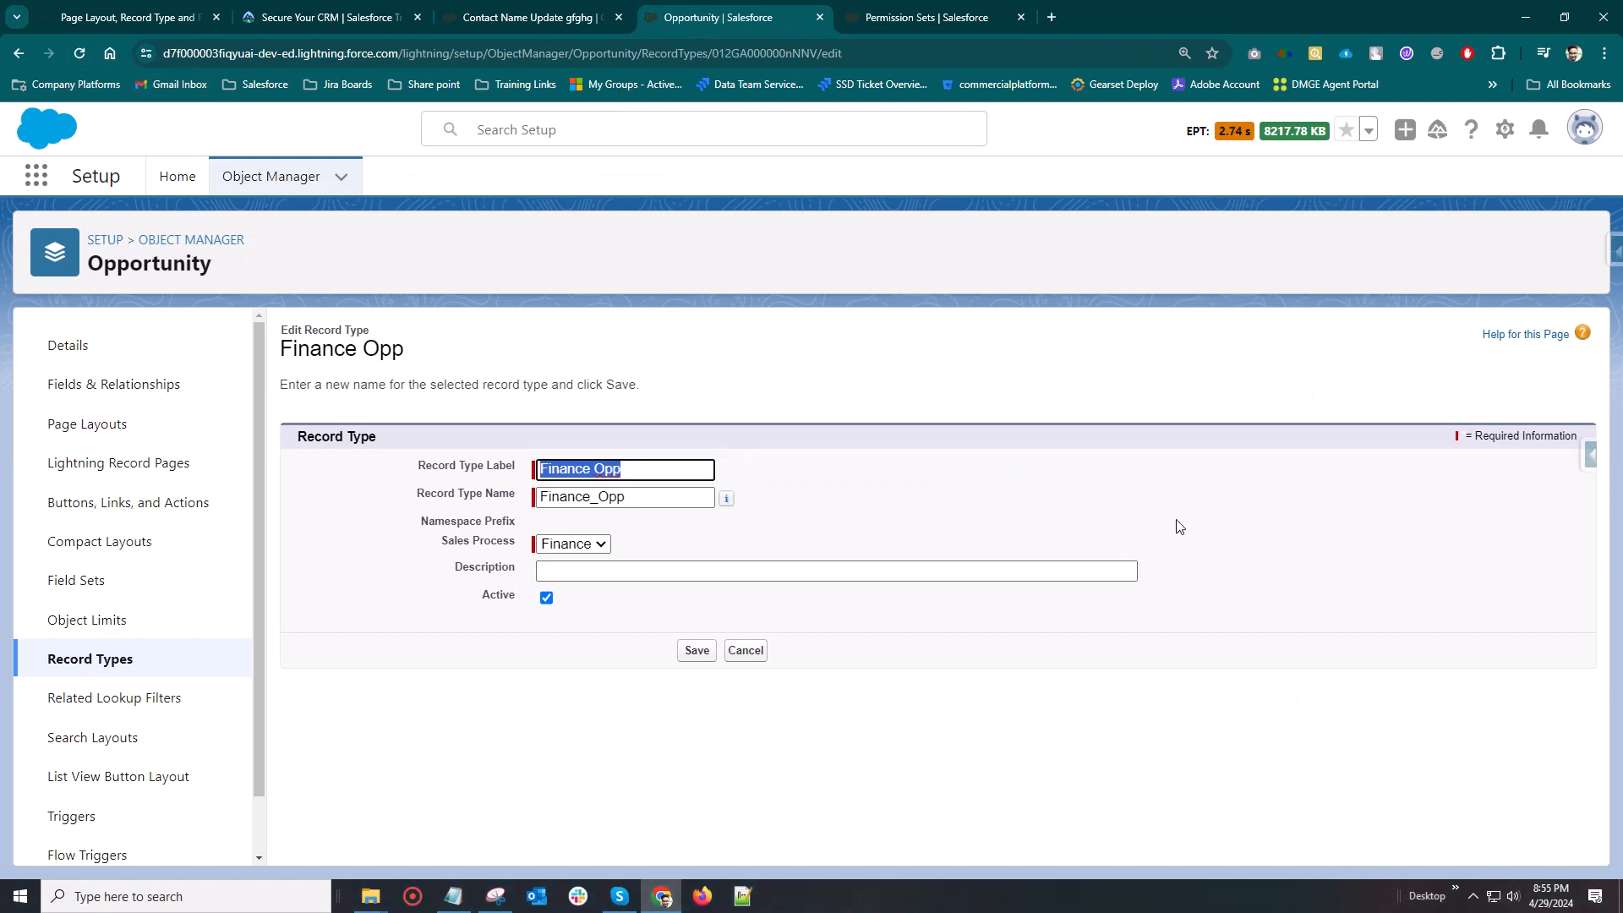
click(742, 657)
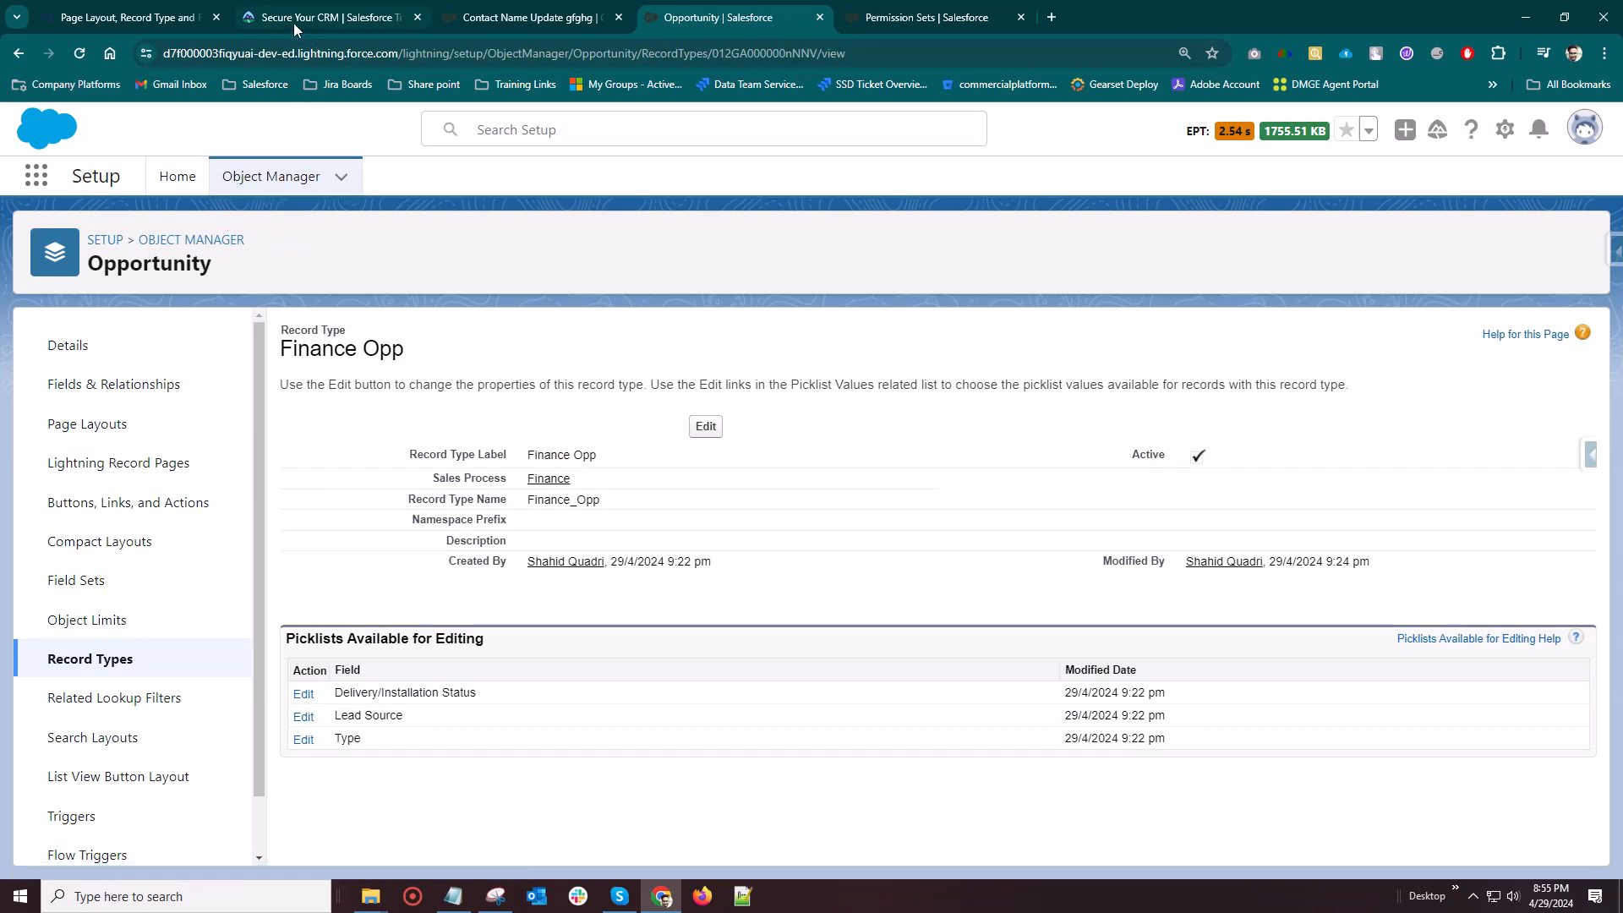
Return to the Contact Name Update gfghg opportunity, check the available setup options, and reload the page
click(524, 17)
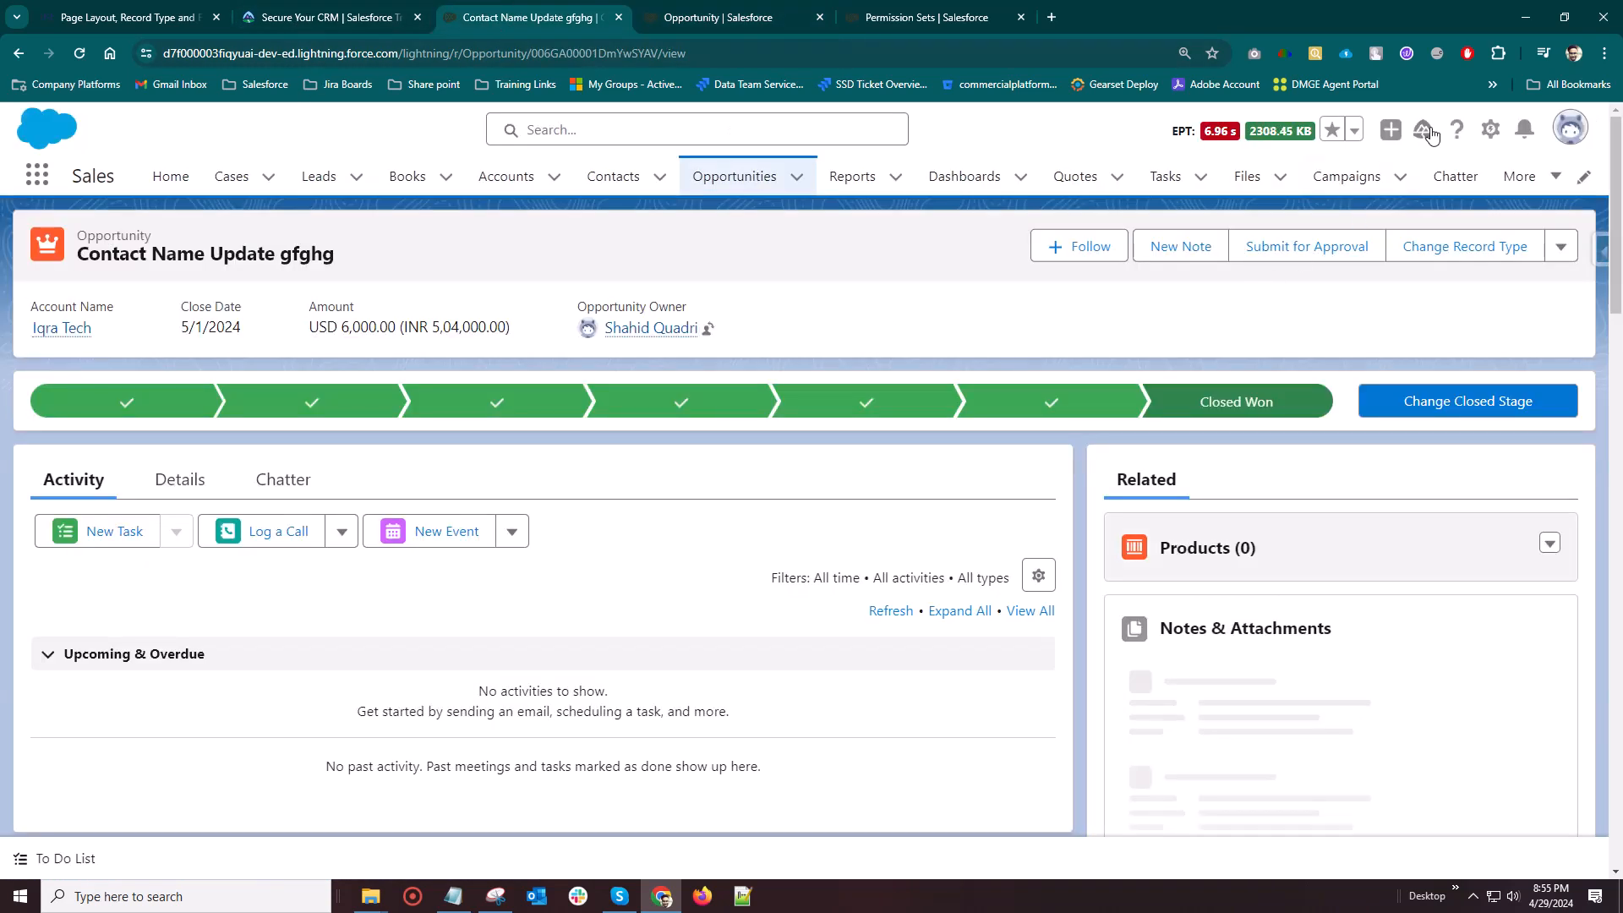
click(1490, 129)
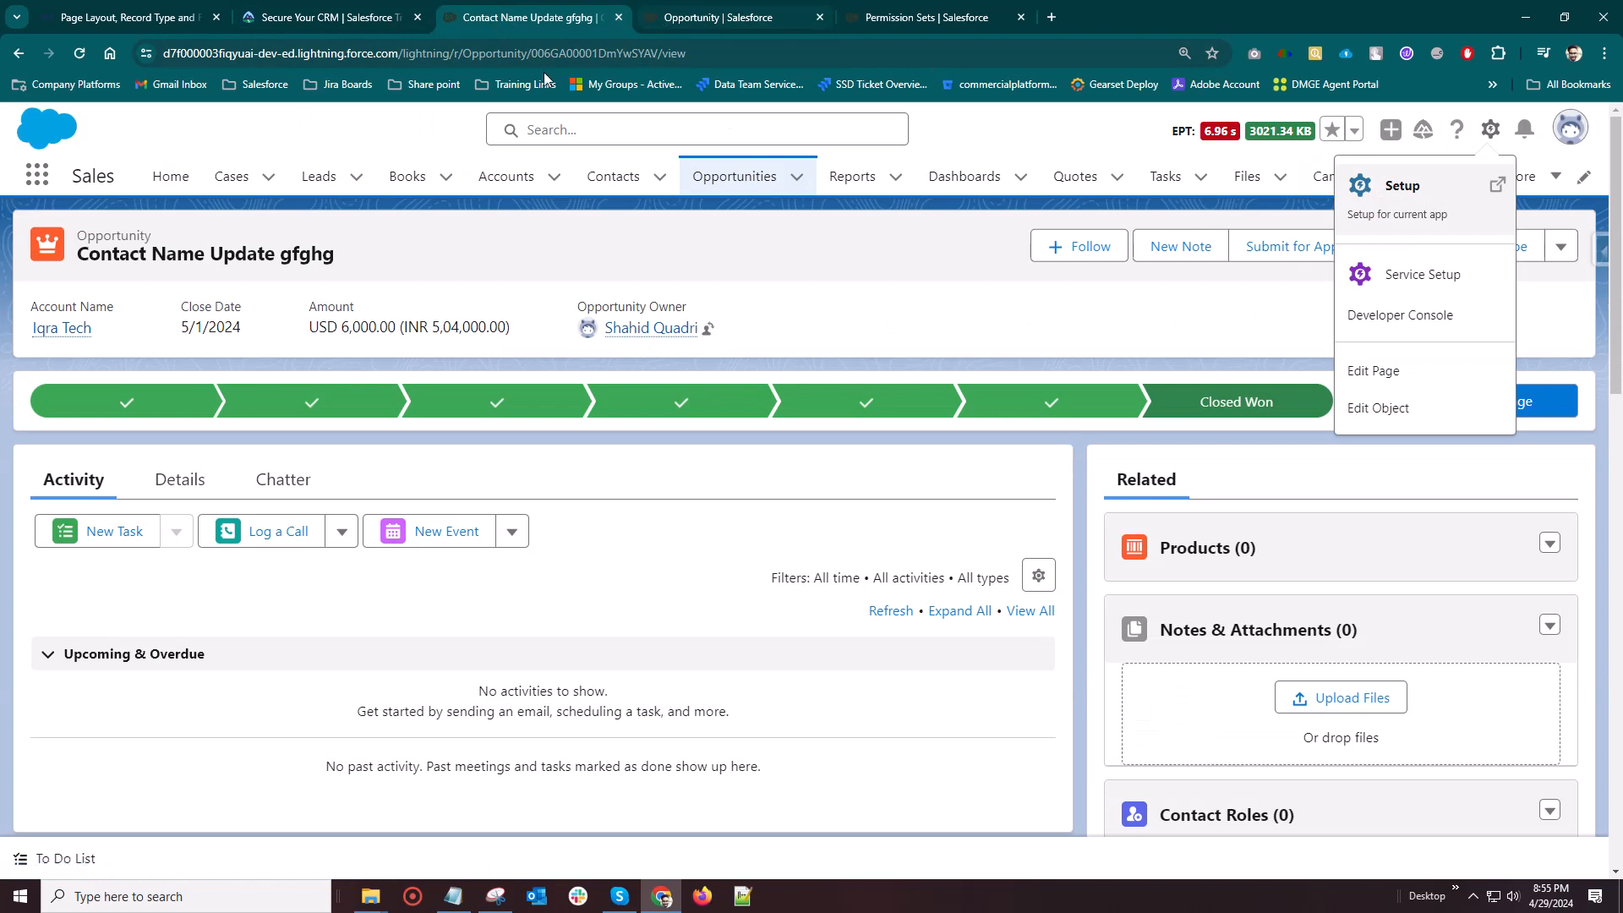
click(78, 55)
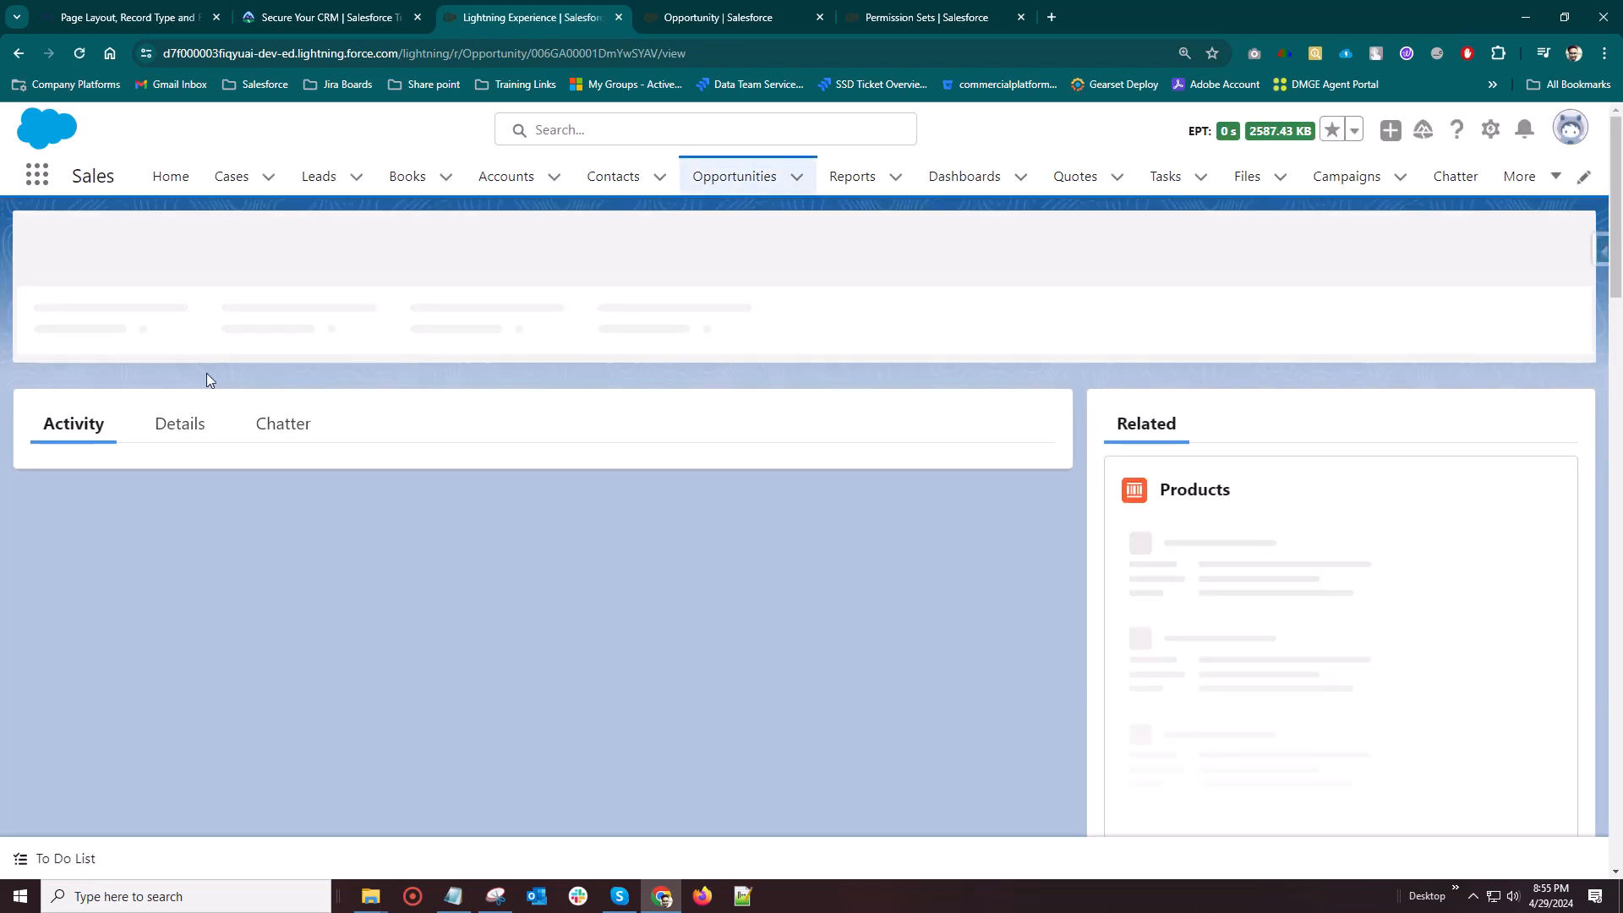
Examine the detail fields and additional record actions of the Contact Name Update gfghg opportunity
click(174, 478)
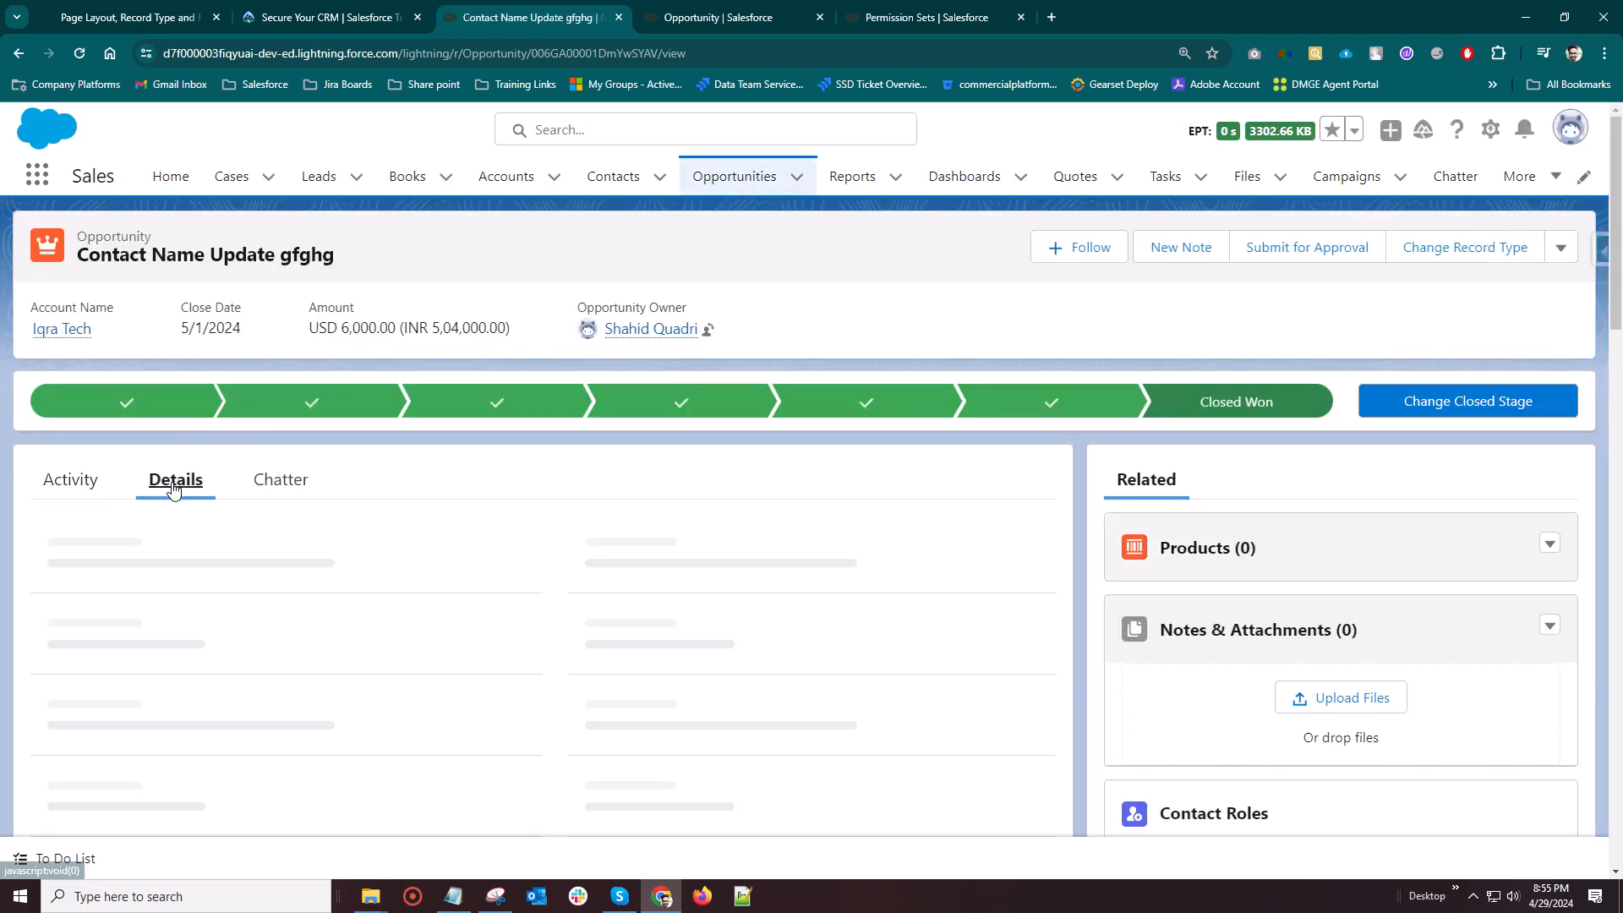
scroll(355, 517, down, 5)
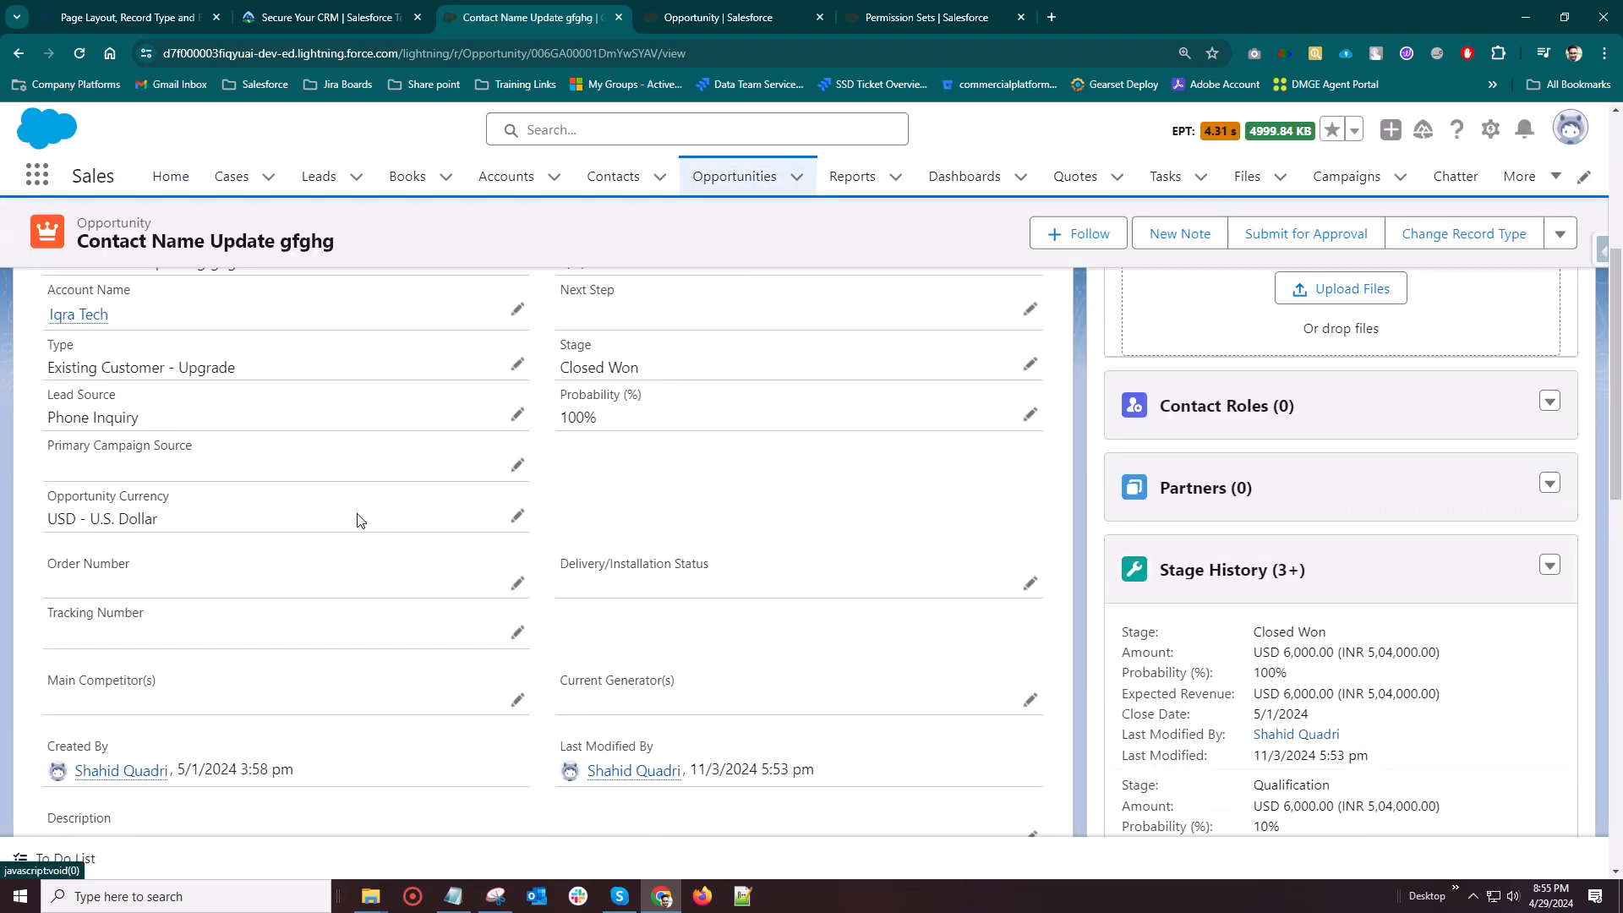
scroll(357, 513, down, 2)
scroll(357, 513, up, 7)
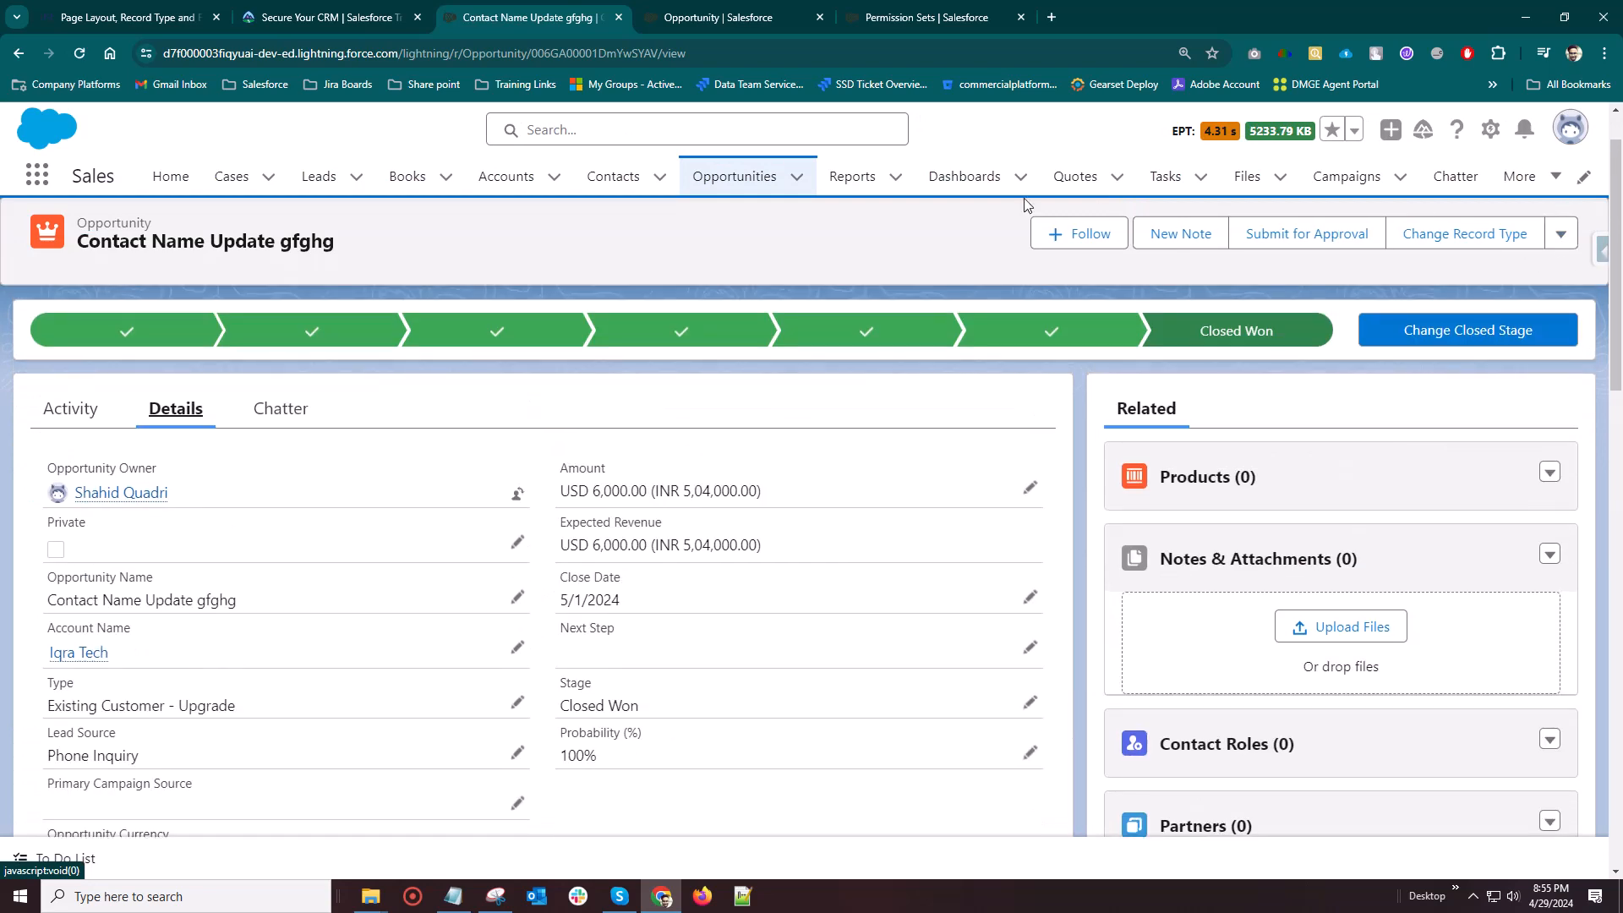
click(1560, 234)
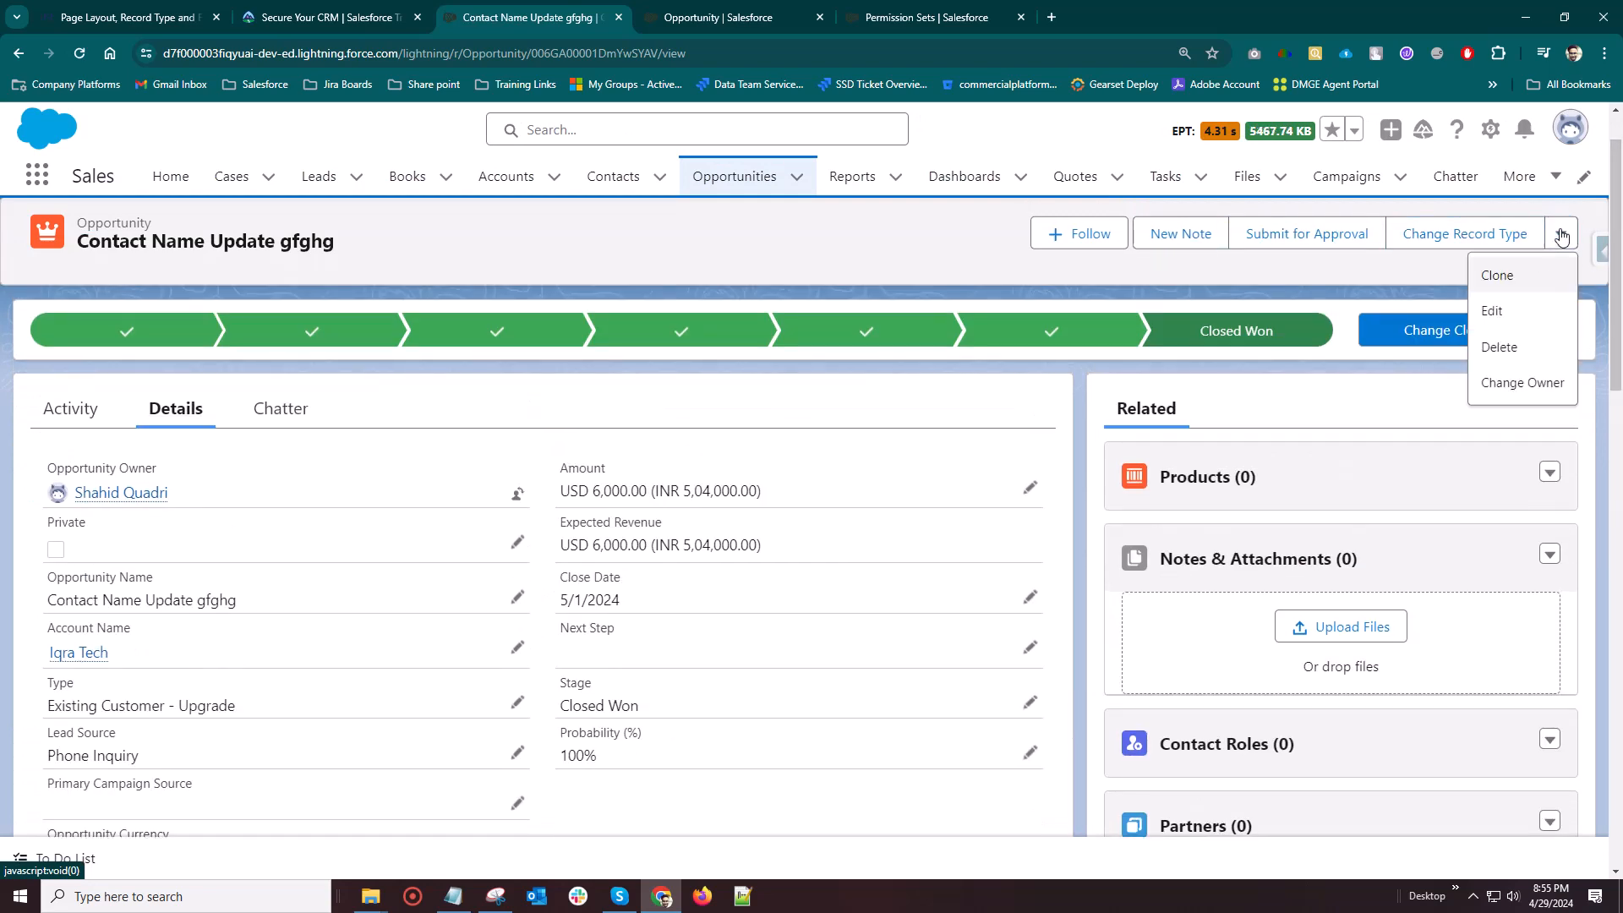
click(1556, 239)
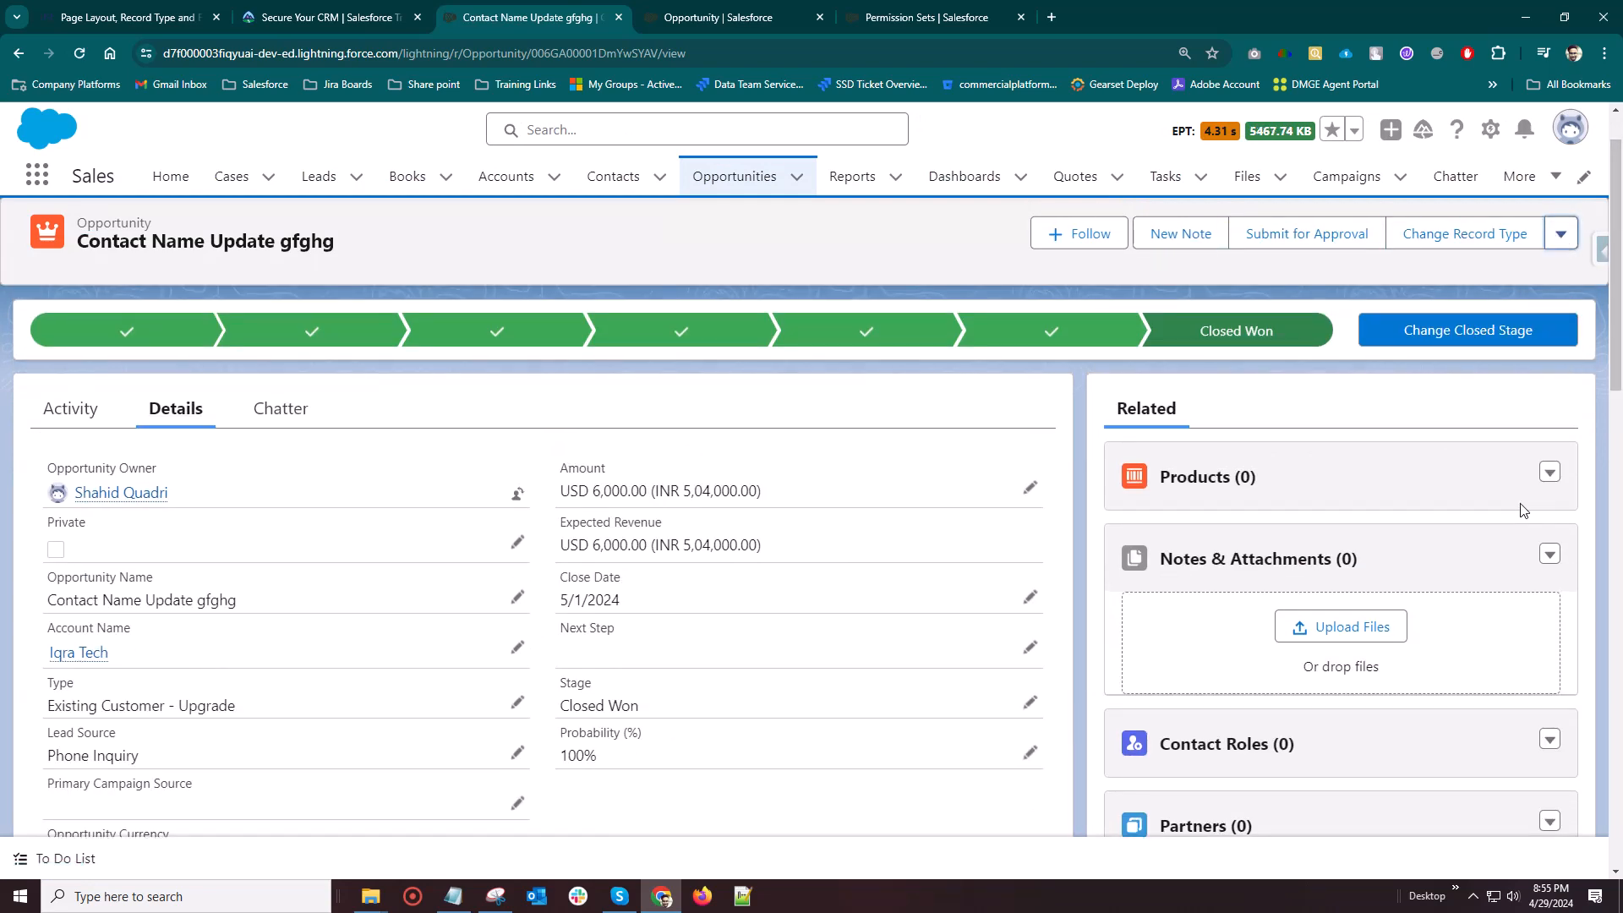
Open the opportunity for editing, examine its fields and the Delivery/Installation Status options, and leave without saving
click(1560, 236)
click(1493, 311)
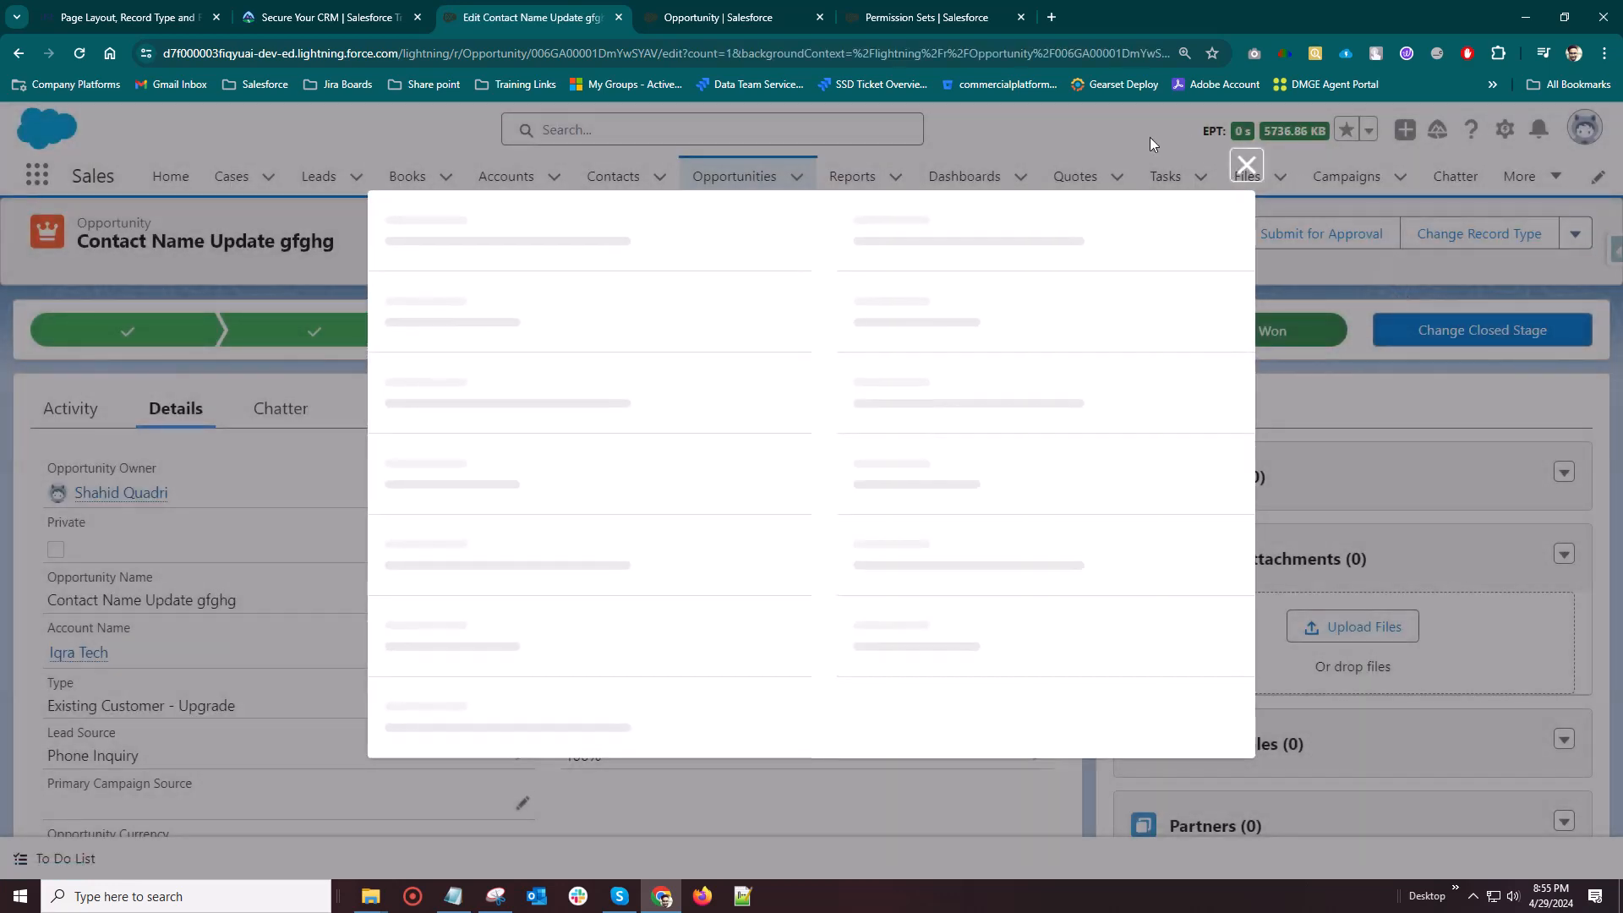
scroll(710, 458, down, 6)
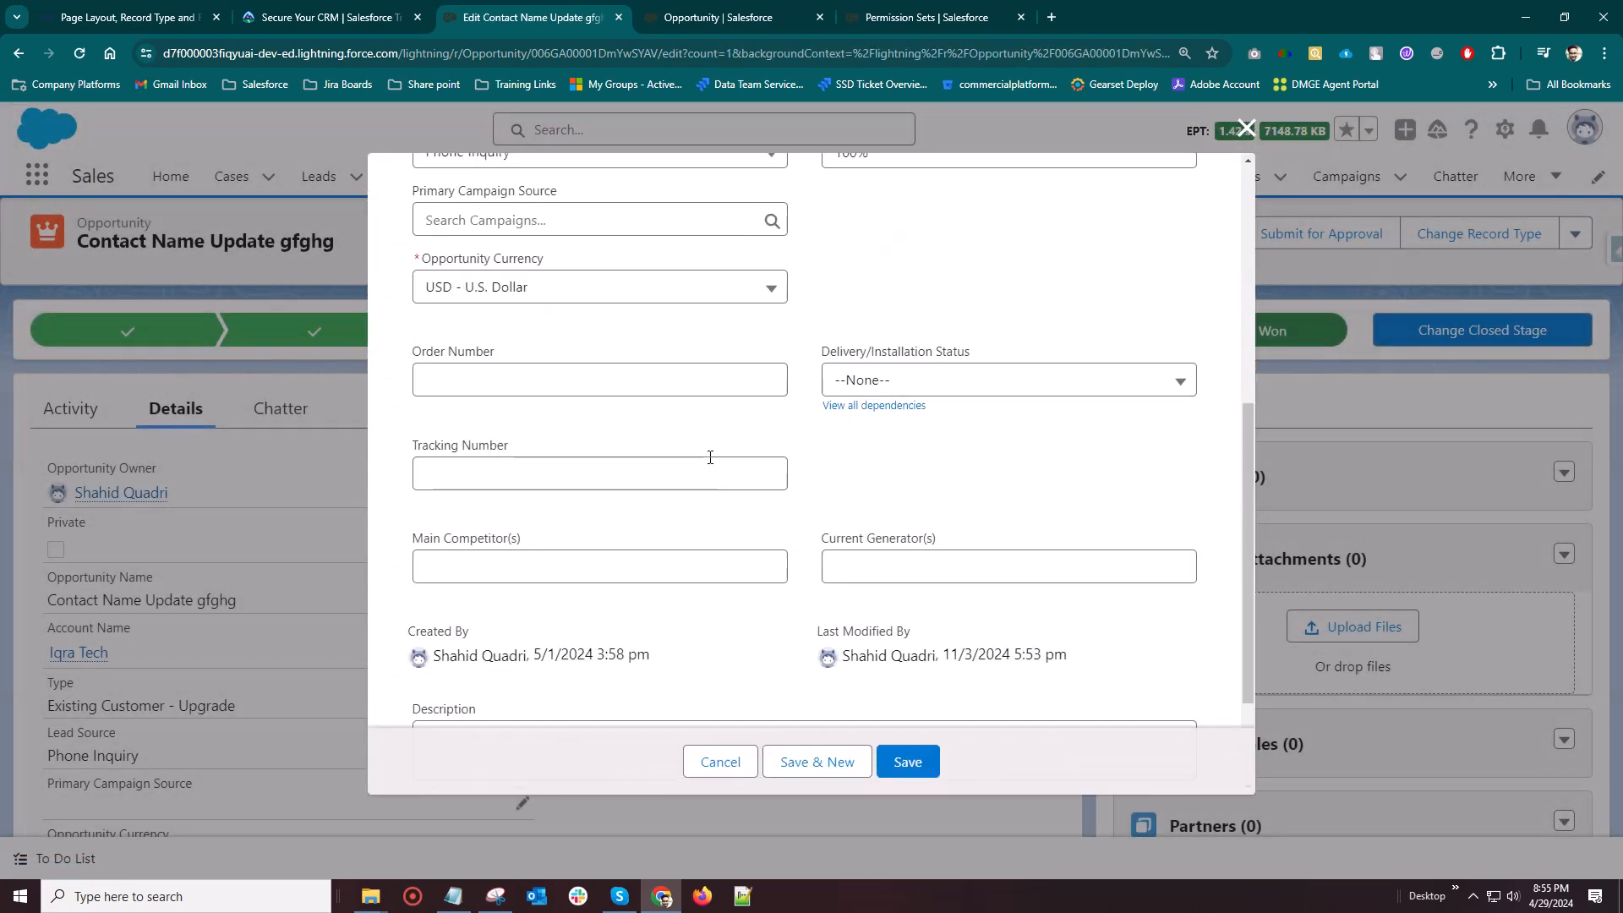
scroll(710, 457, up, 2)
scroll(710, 463, down, 4)
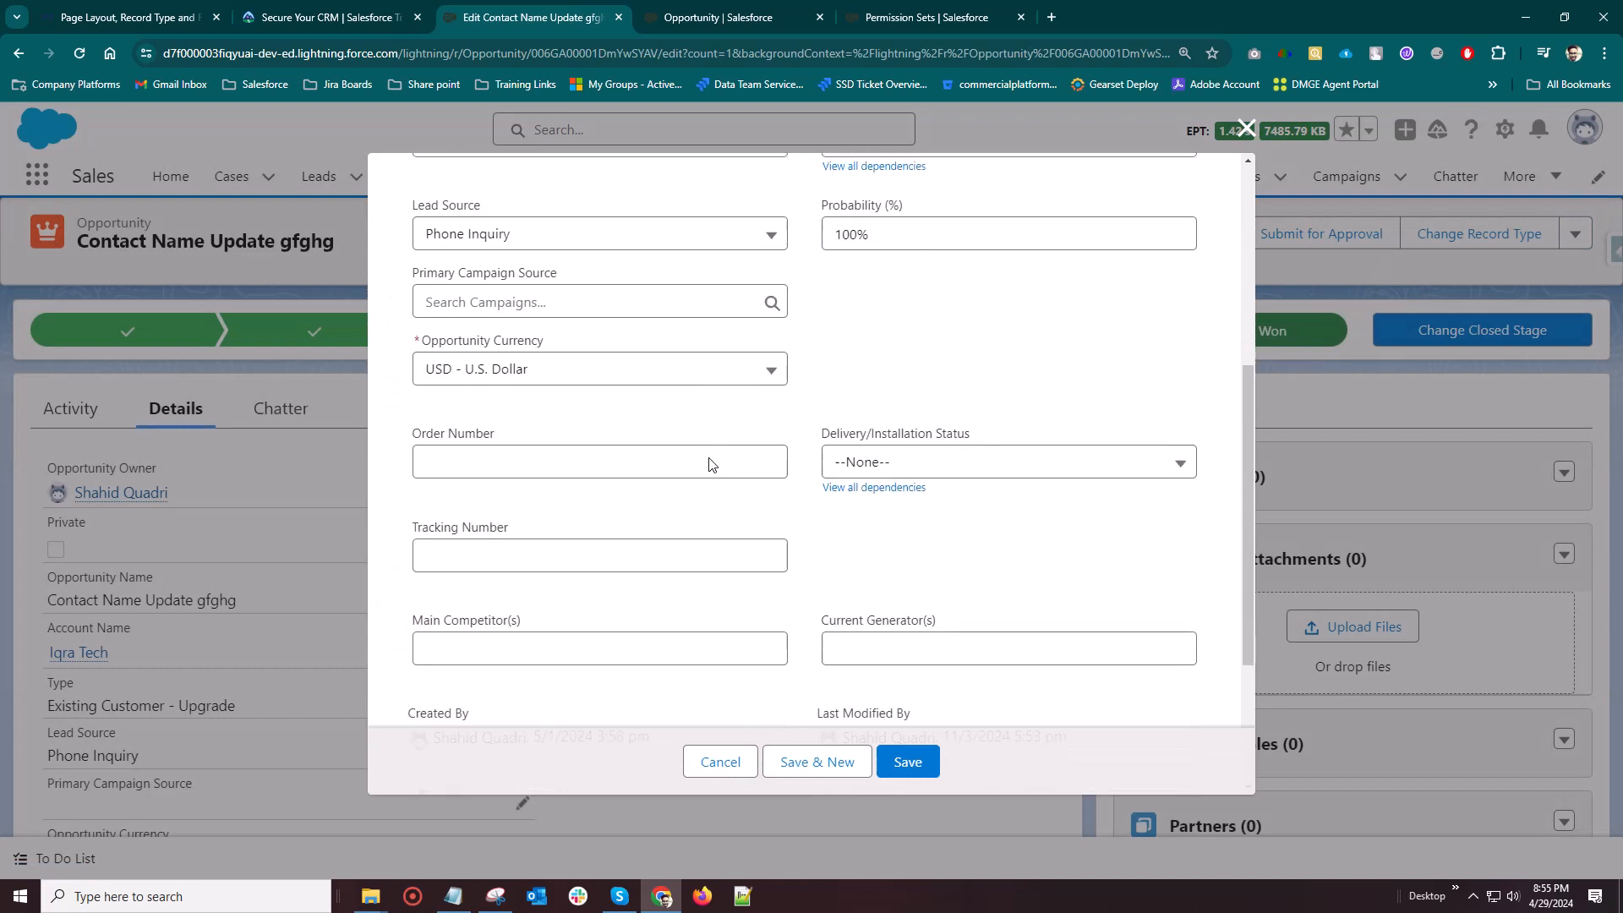
scroll(709, 486, up, 4)
scroll(710, 487, up, 2)
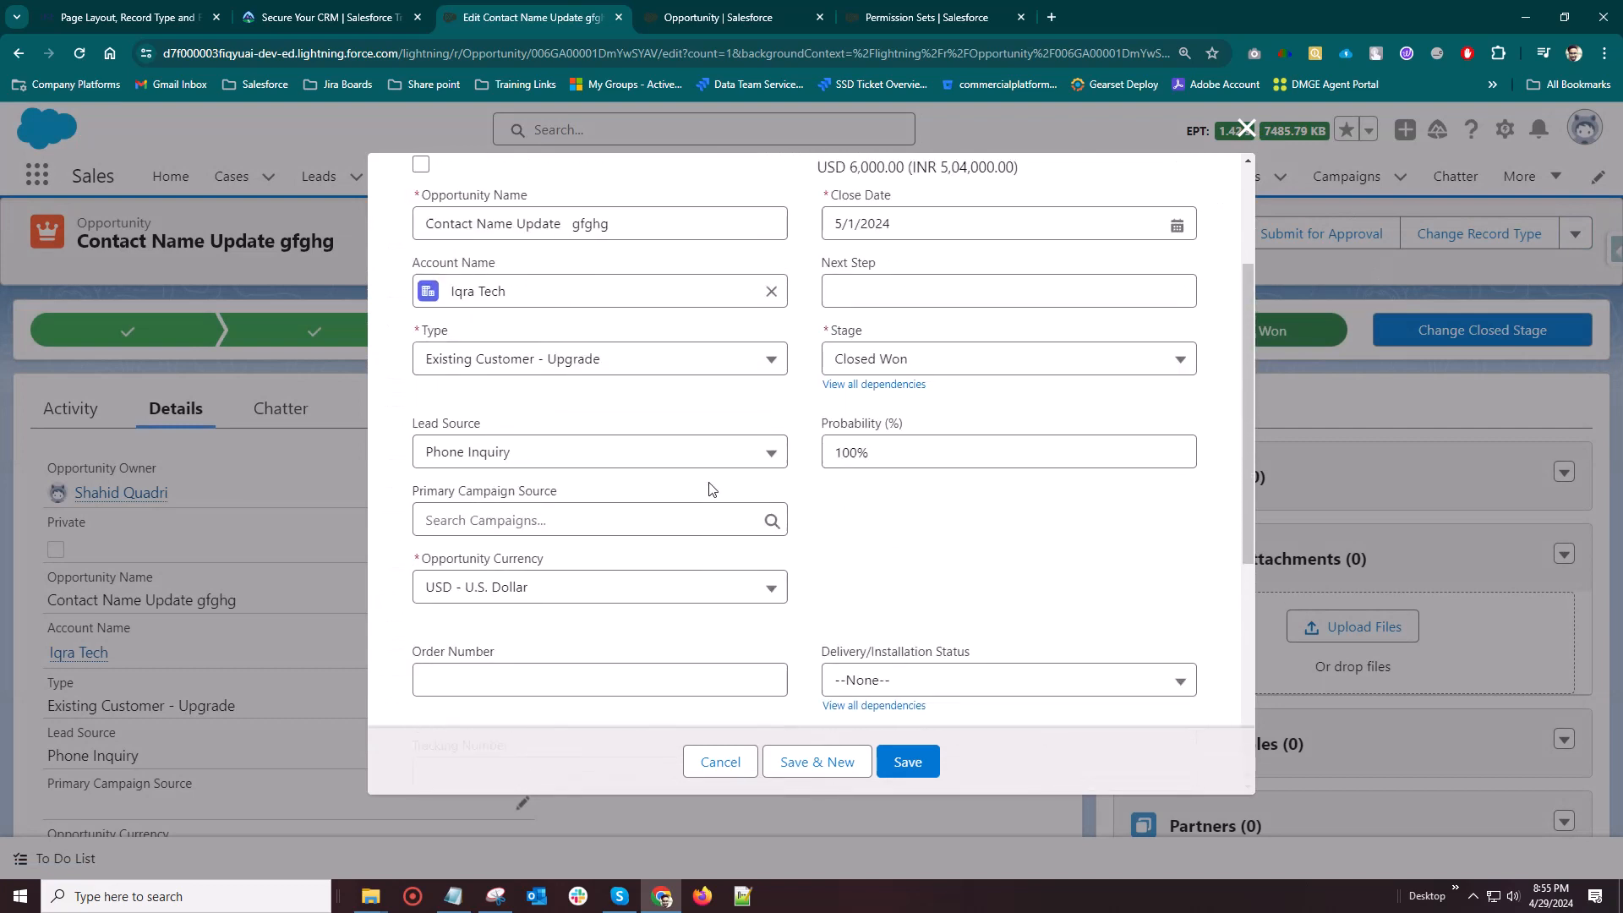
scroll(708, 486, down, 5)
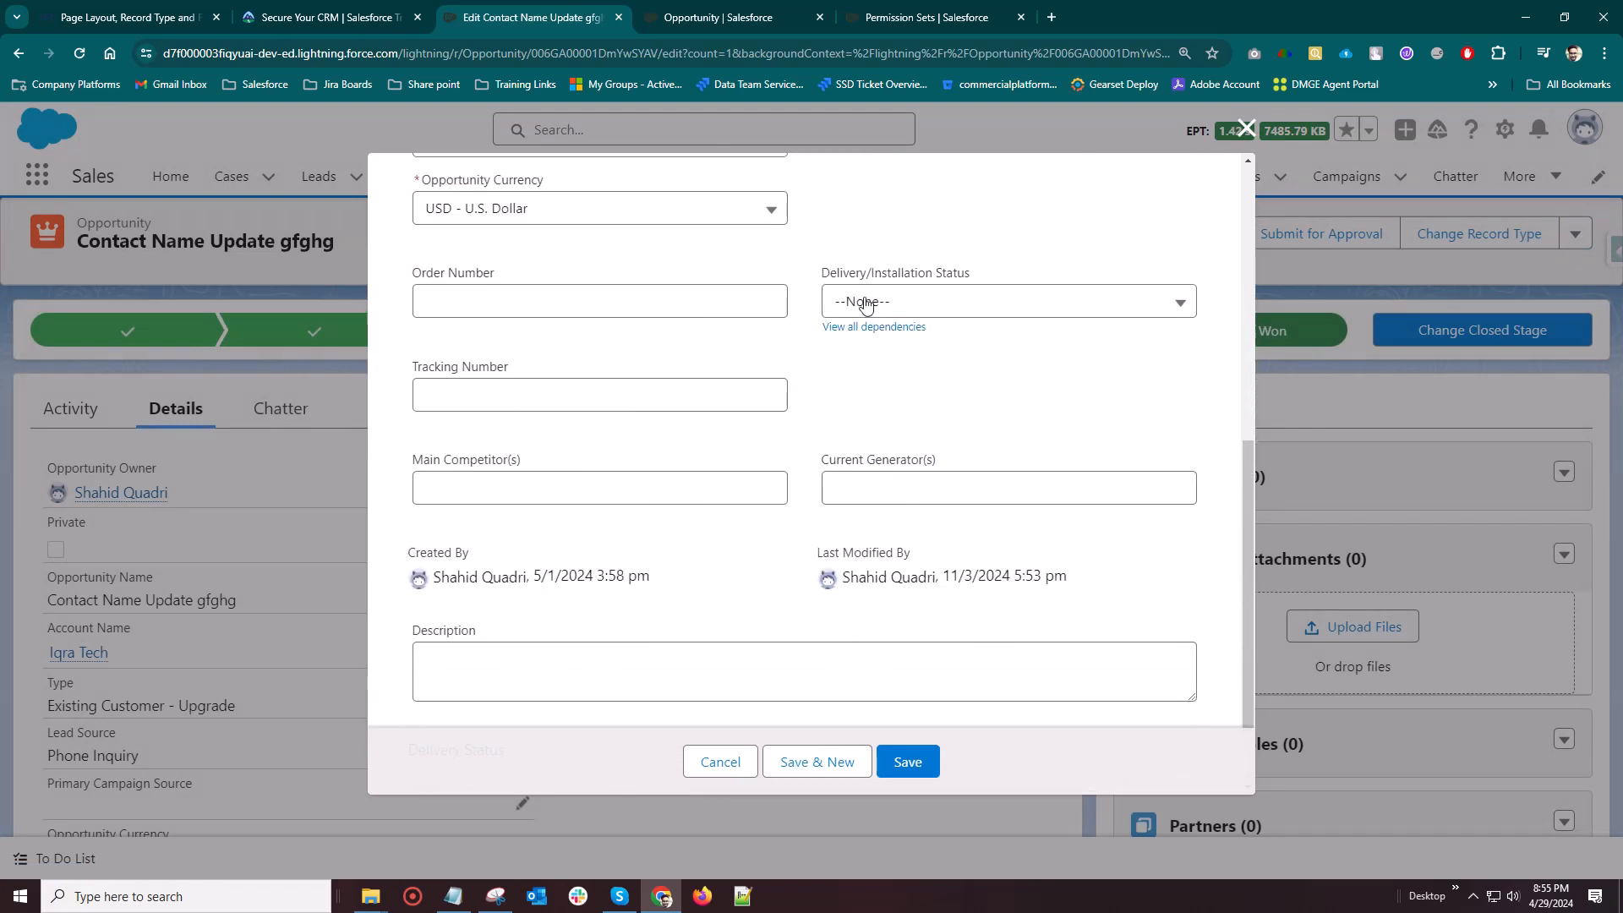
click(1012, 302)
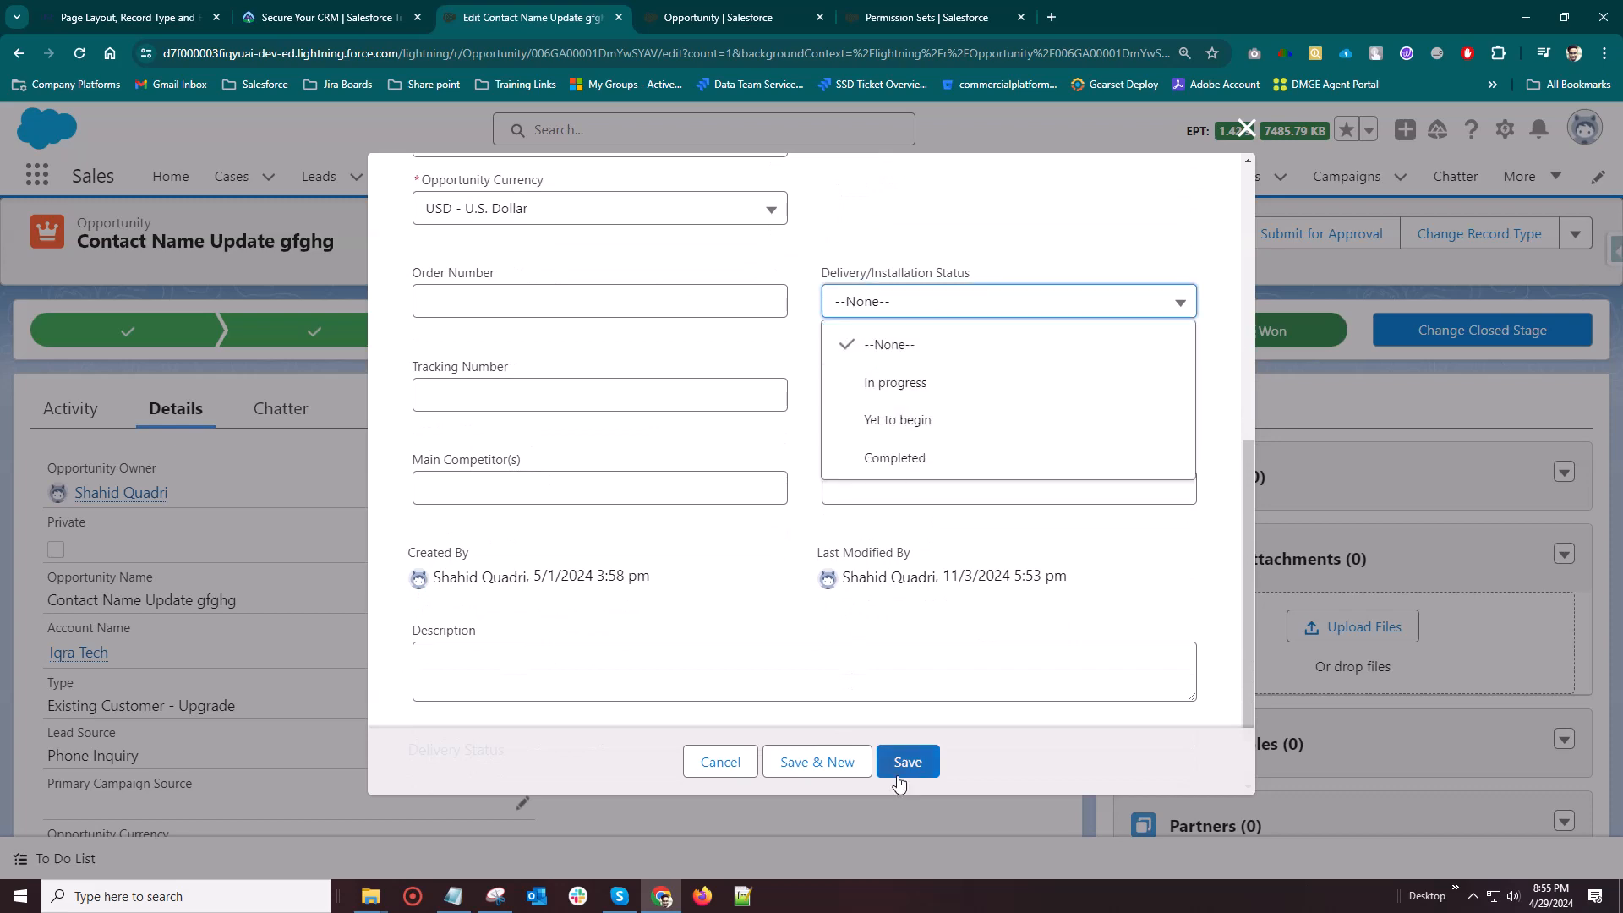
click(720, 763)
scroll(334, 607, down, 1)
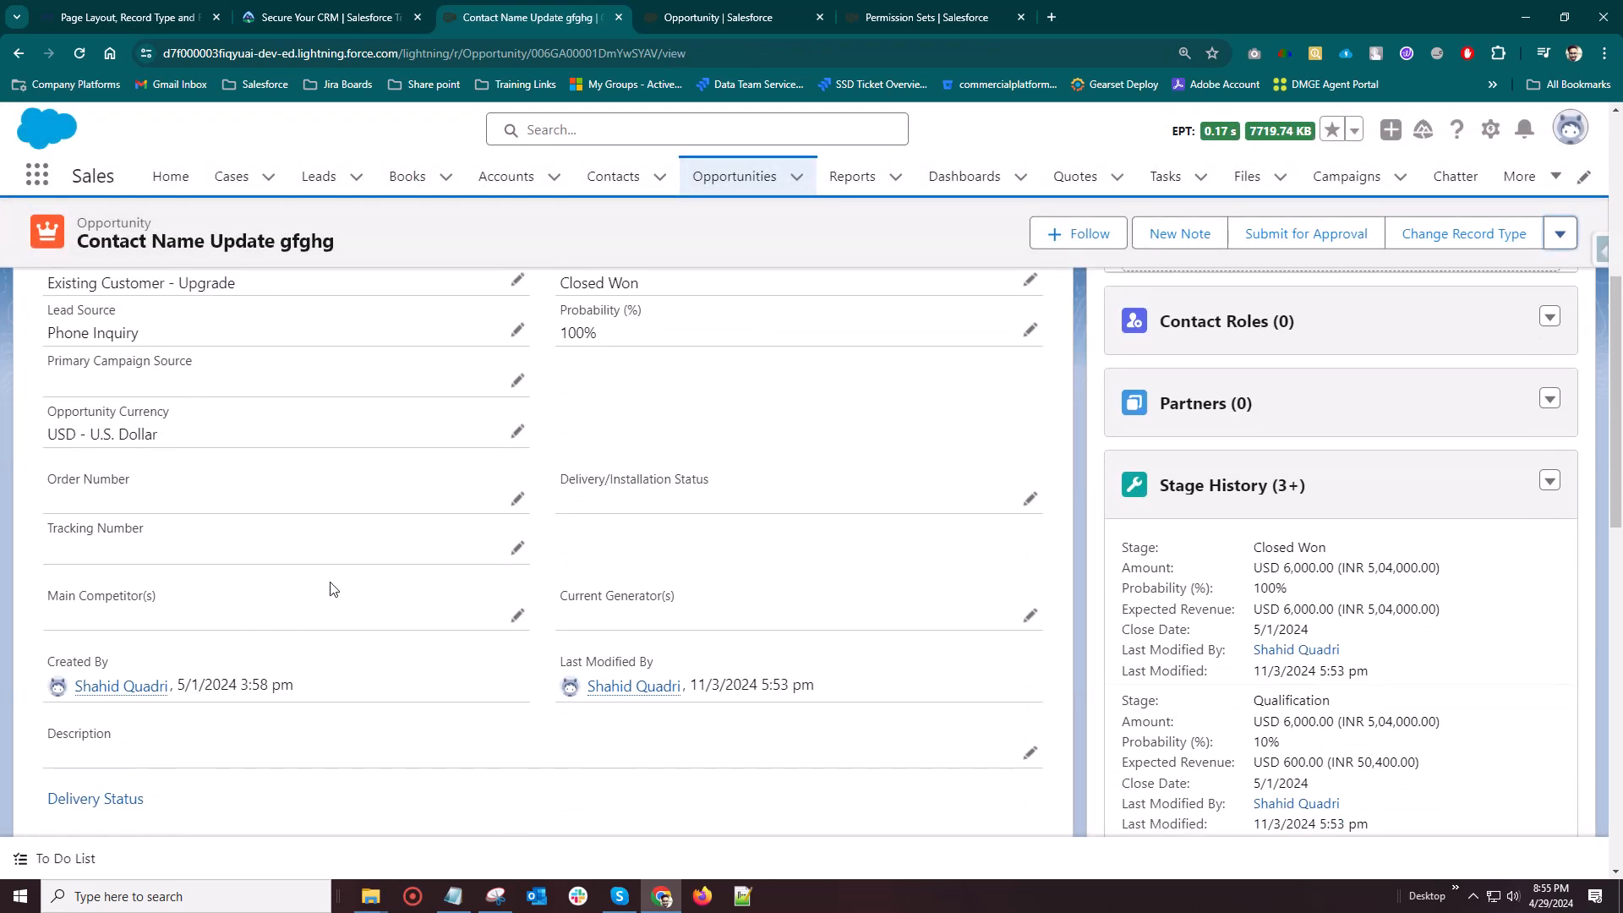
scroll(260, 564, up, 6)
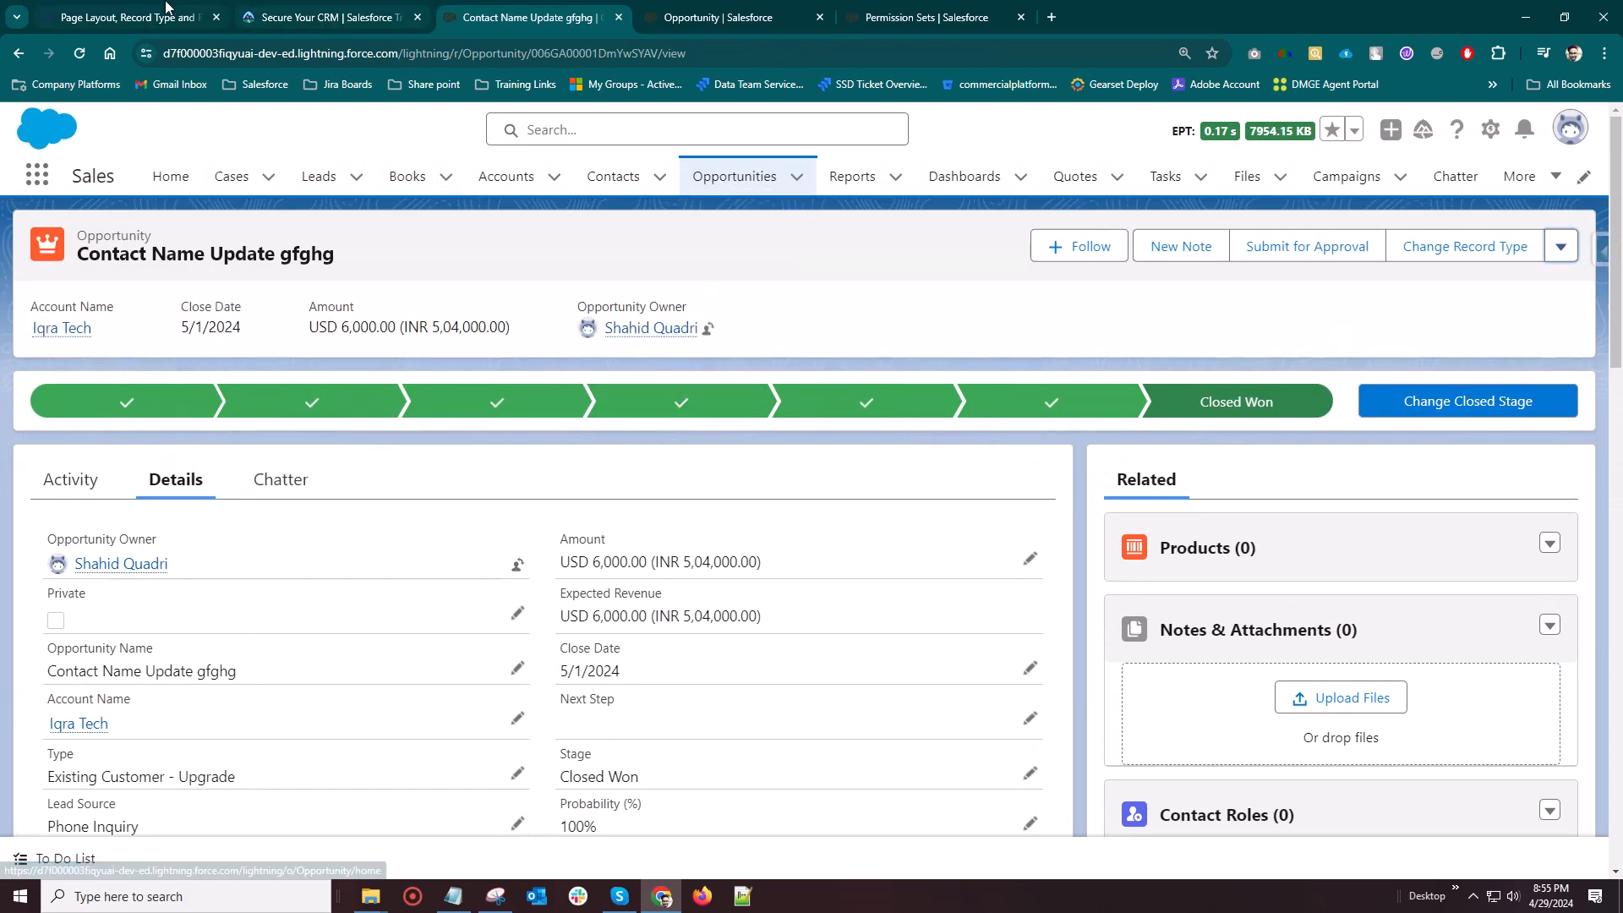
Switch to the Iqra Technology training page and read the instructions for creating record types on a standard object
click(93, 17)
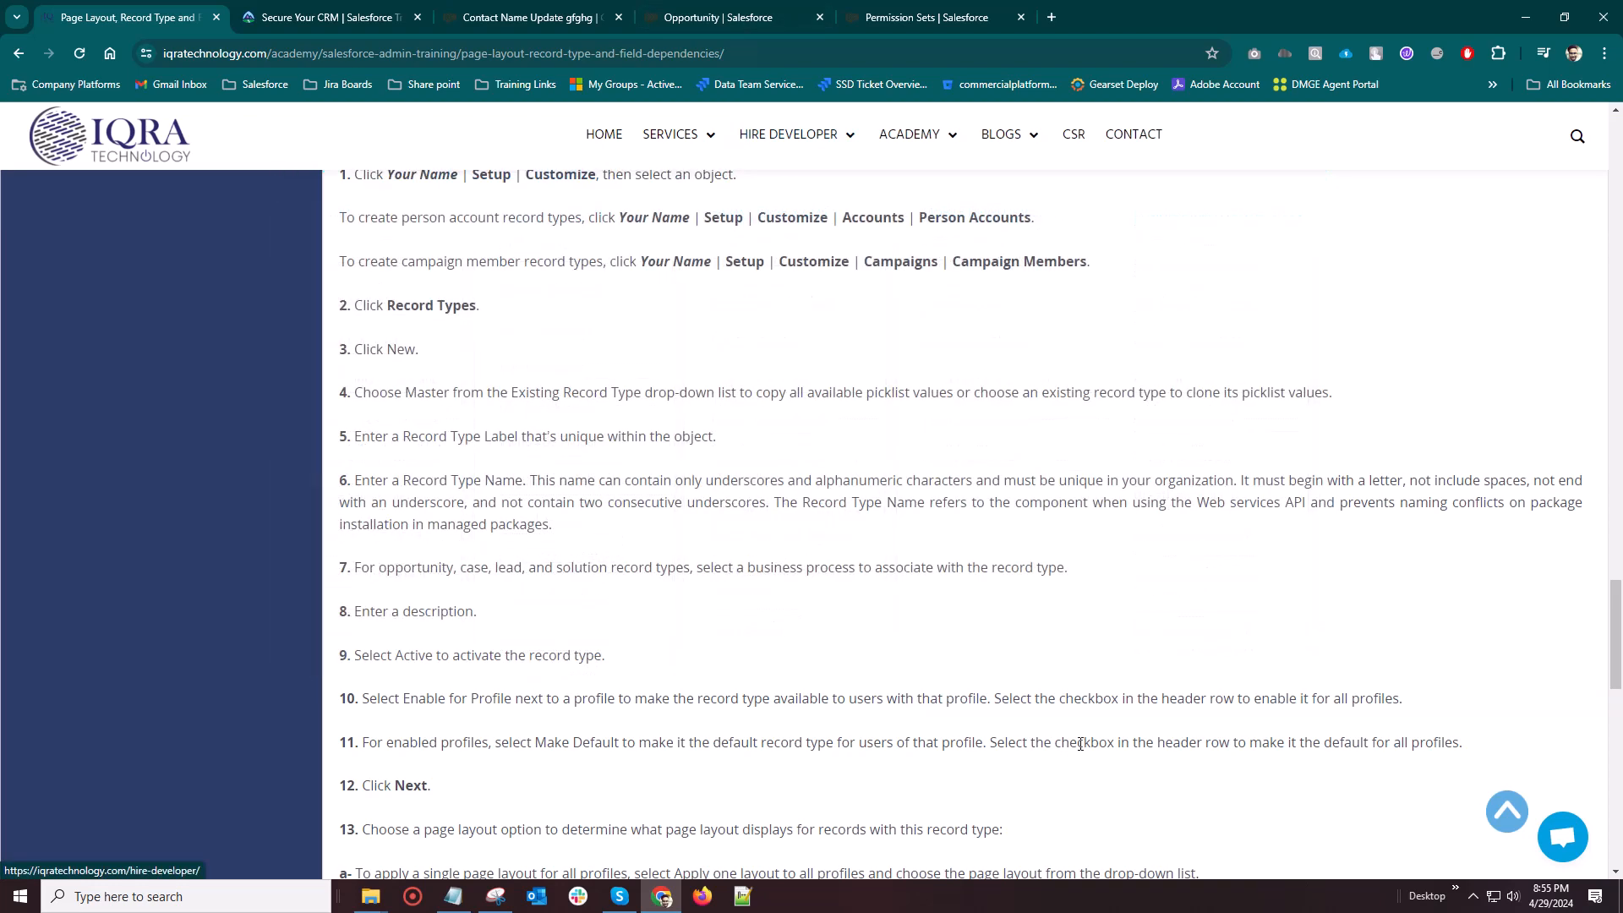
click(504, 22)
click(89, 17)
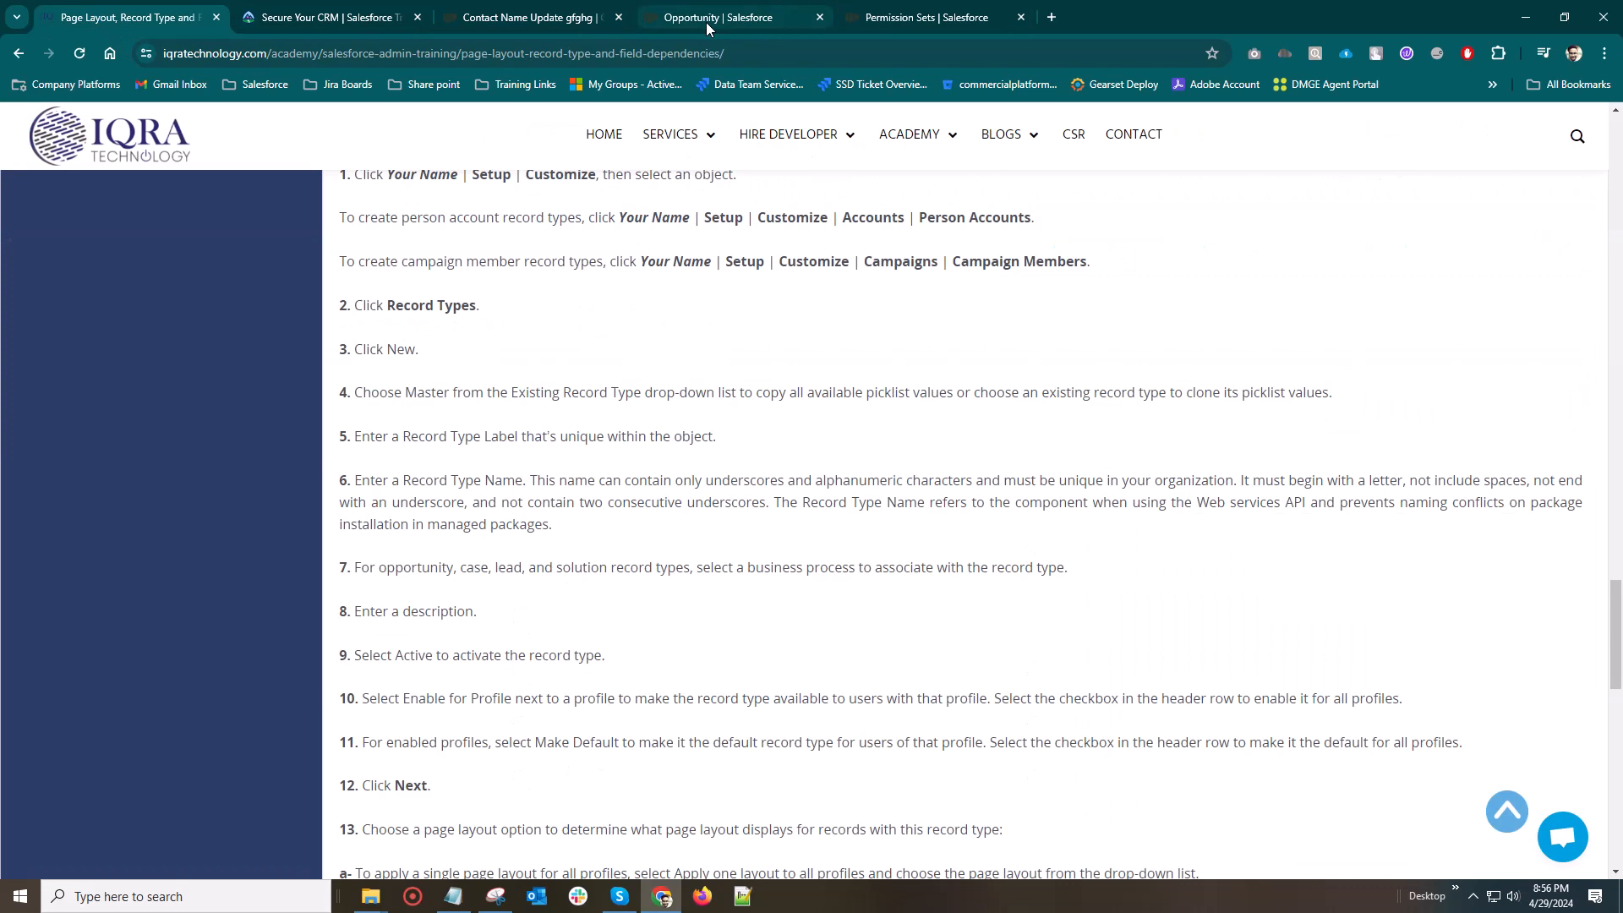
mouse_move(706, 22)
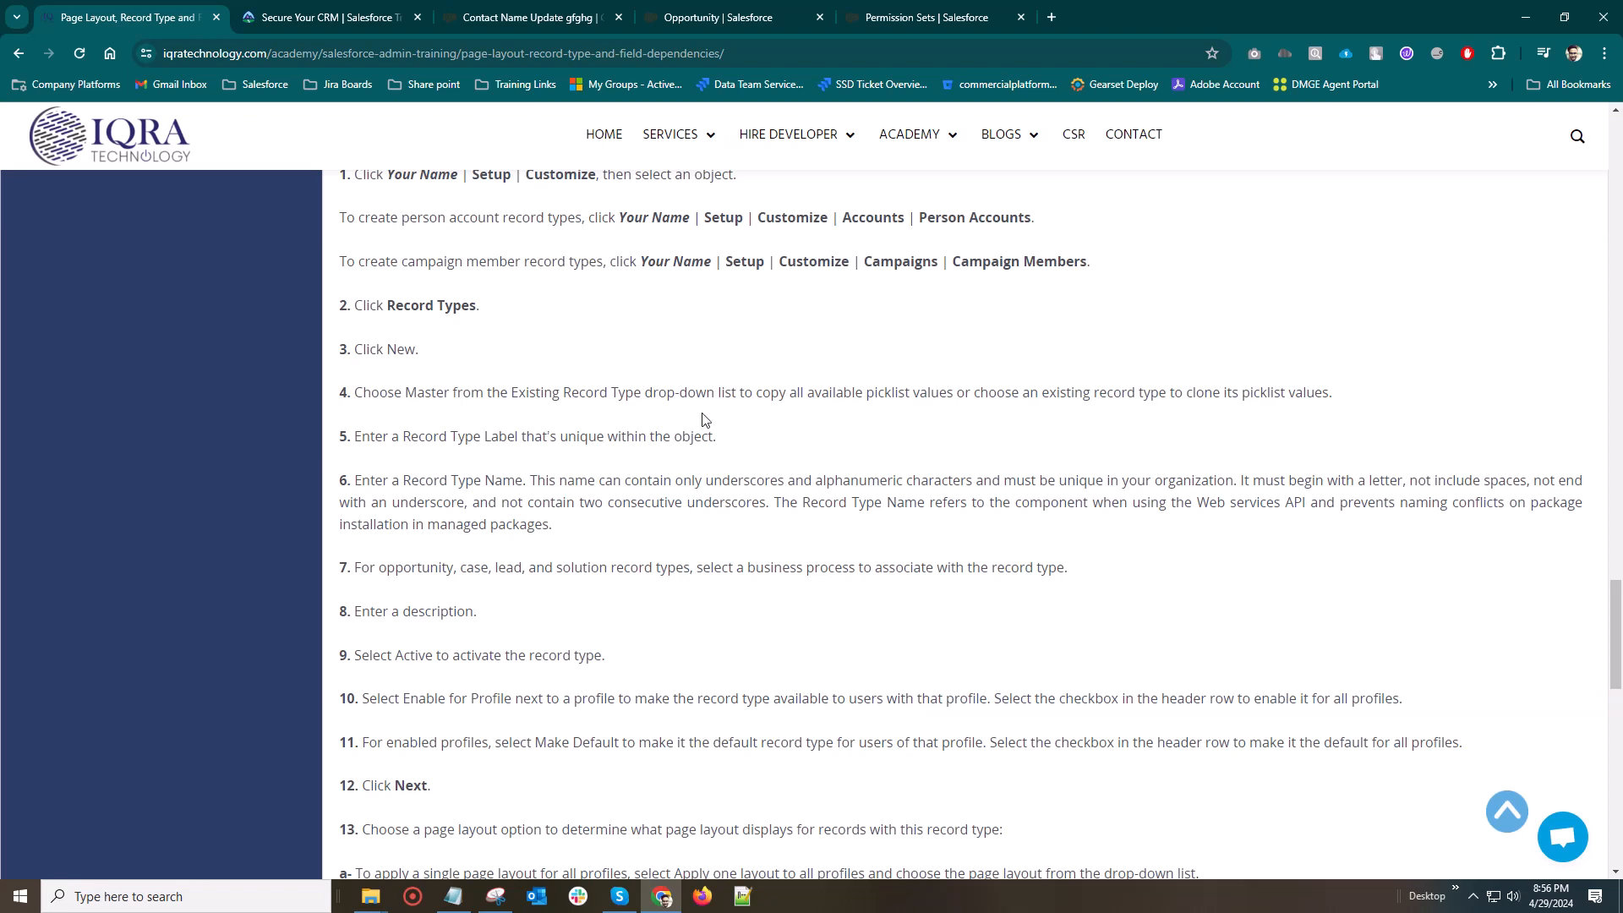
scroll(542, 474, up, 3)
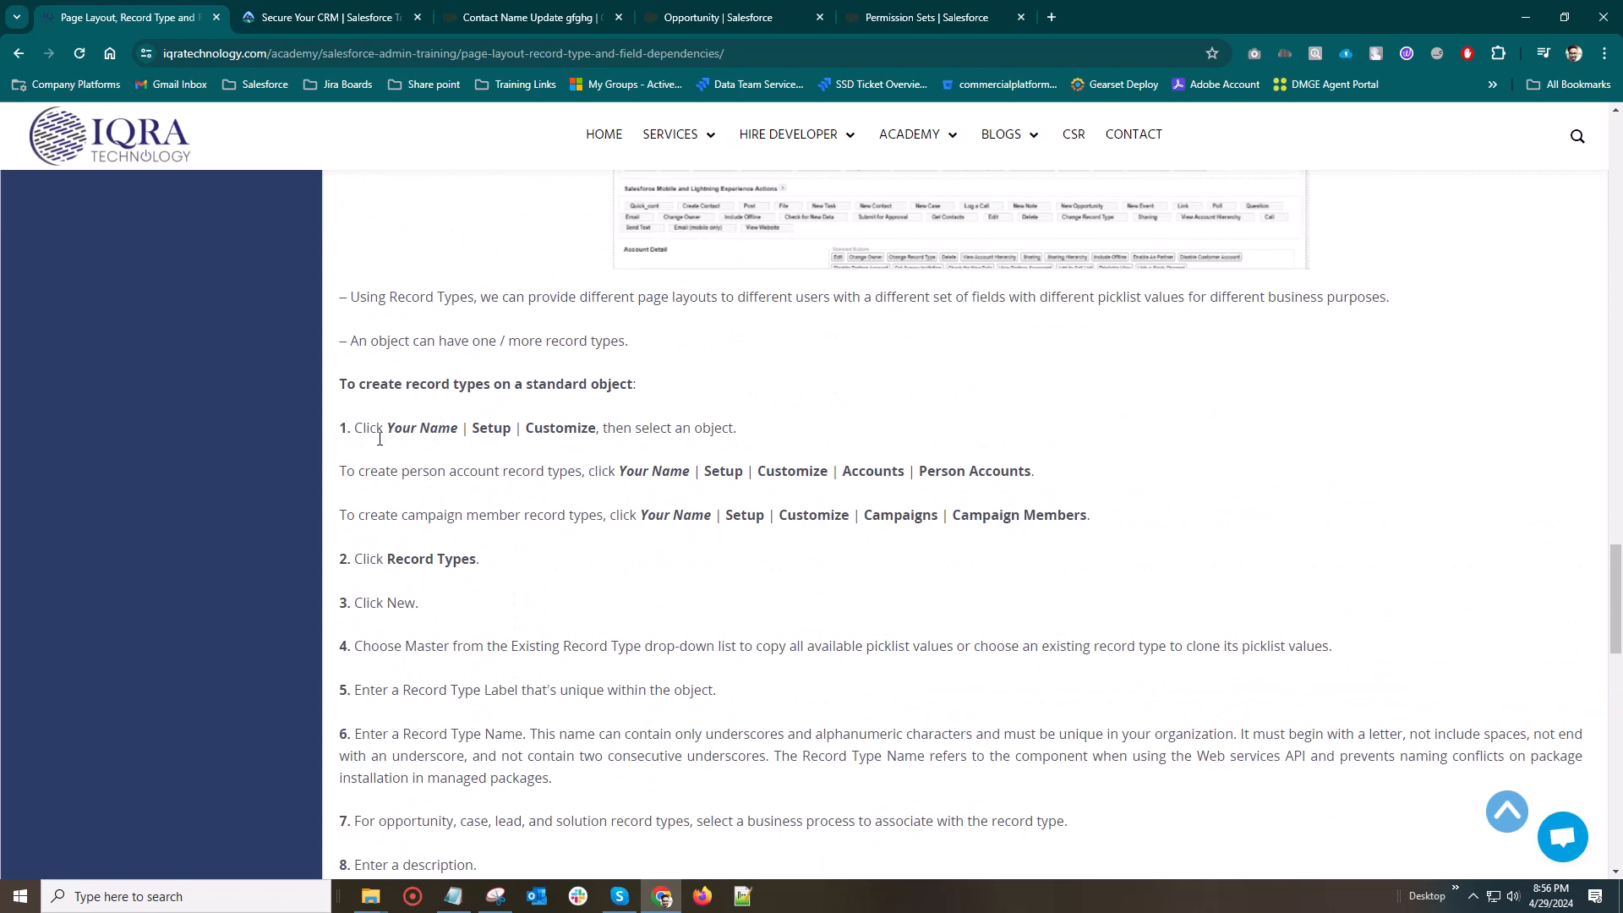
drag(418, 393, 657, 391)
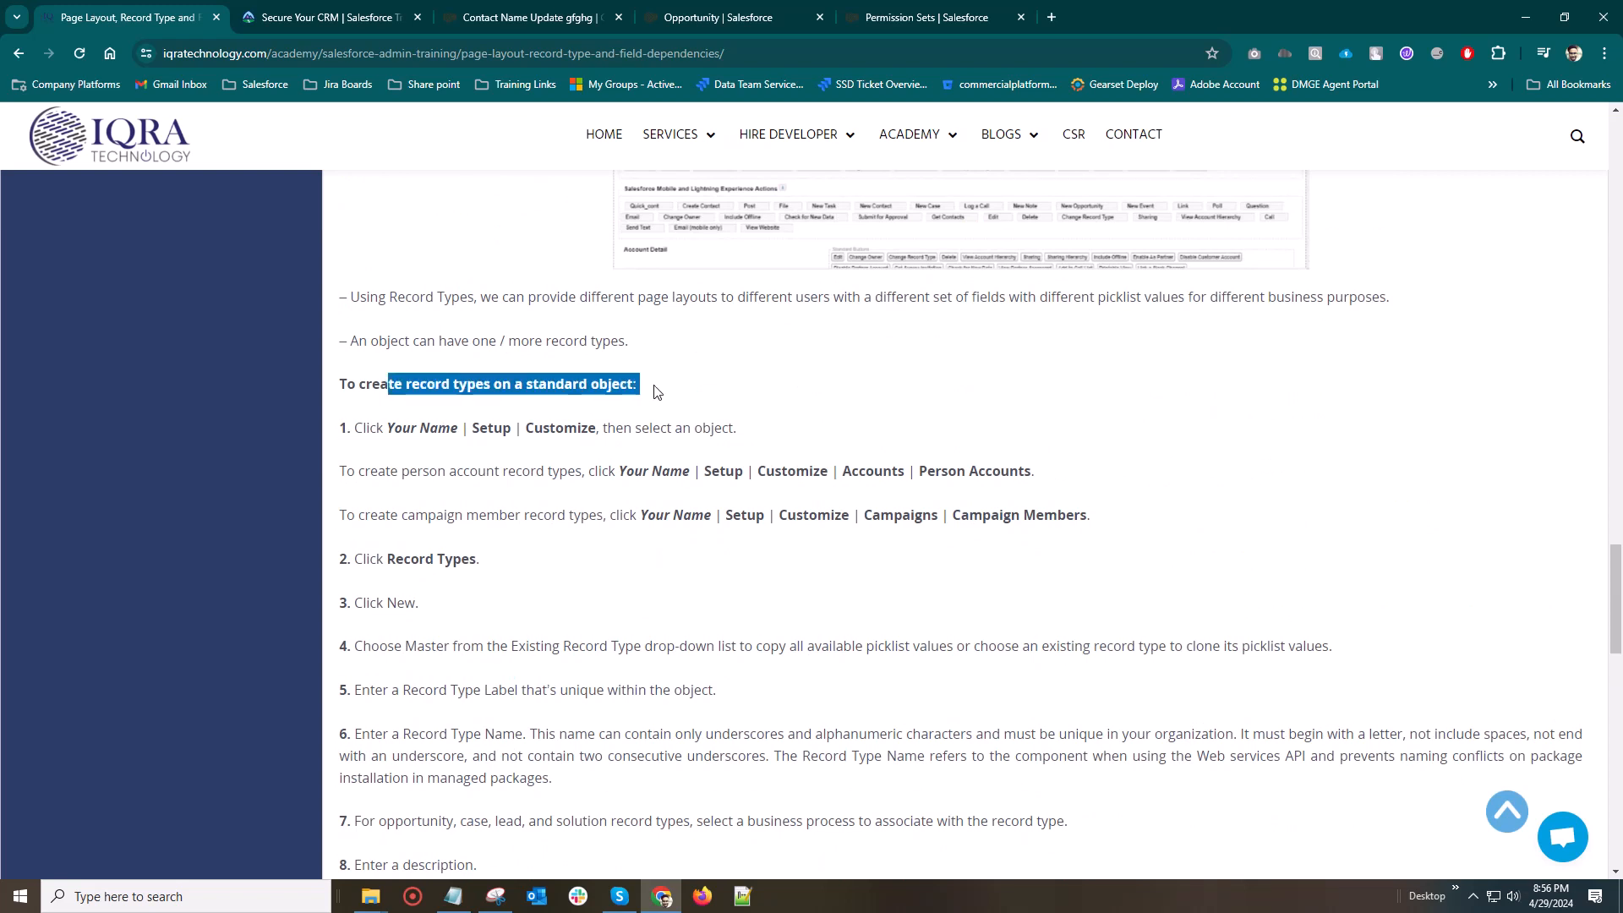
click(655, 389)
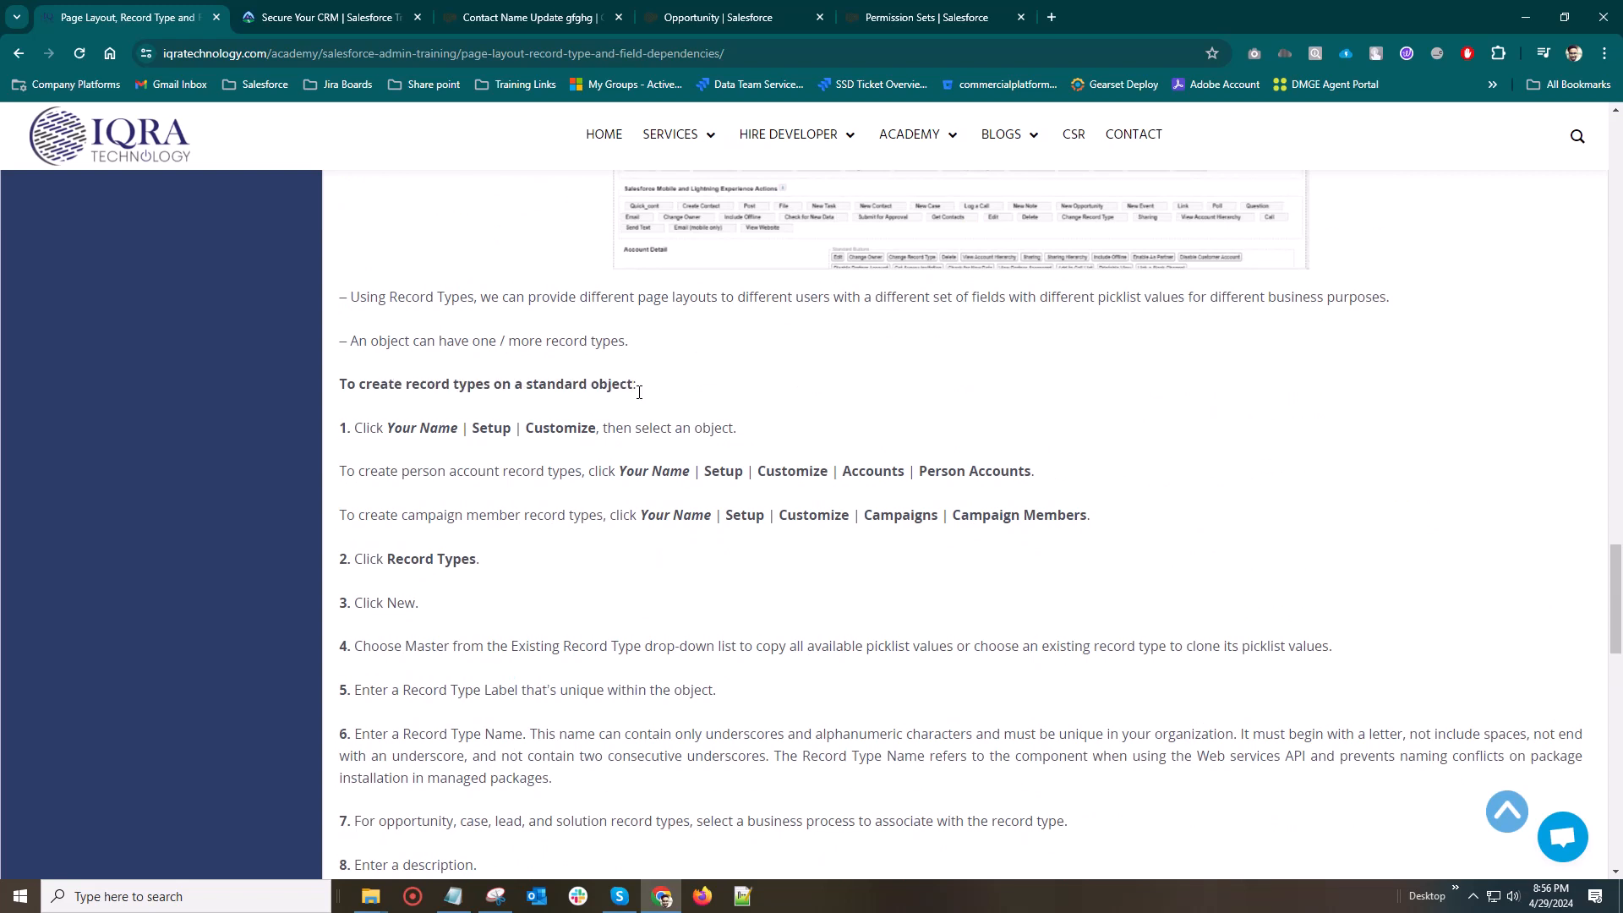
scroll(664, 420, down, 2)
scroll(447, 482, down, 1)
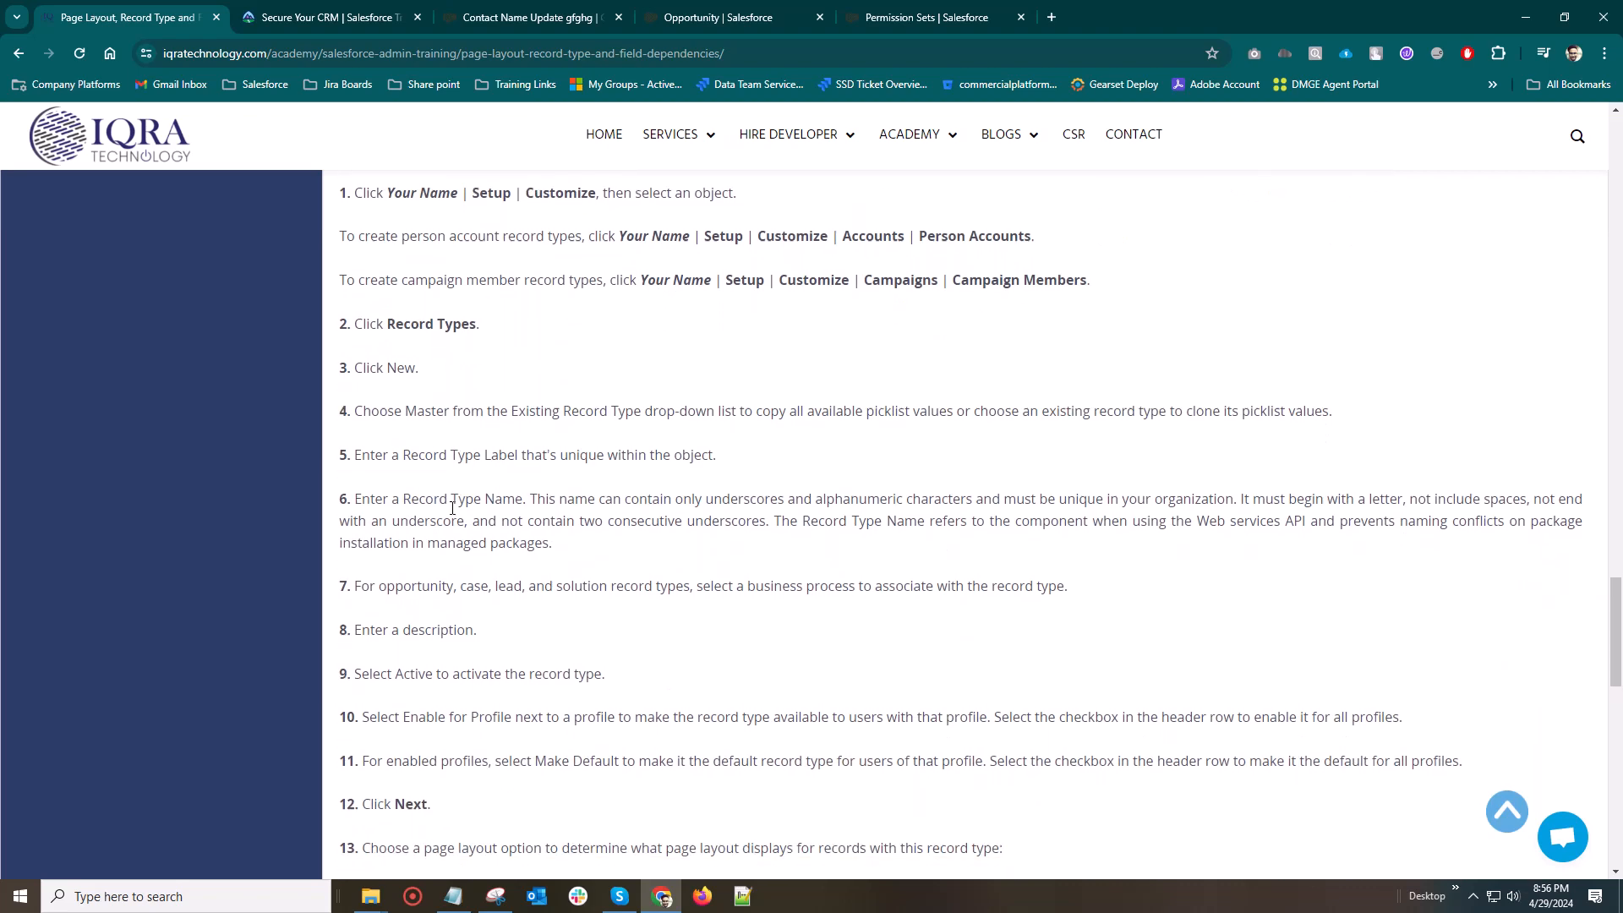
scroll(505, 421, down, 3)
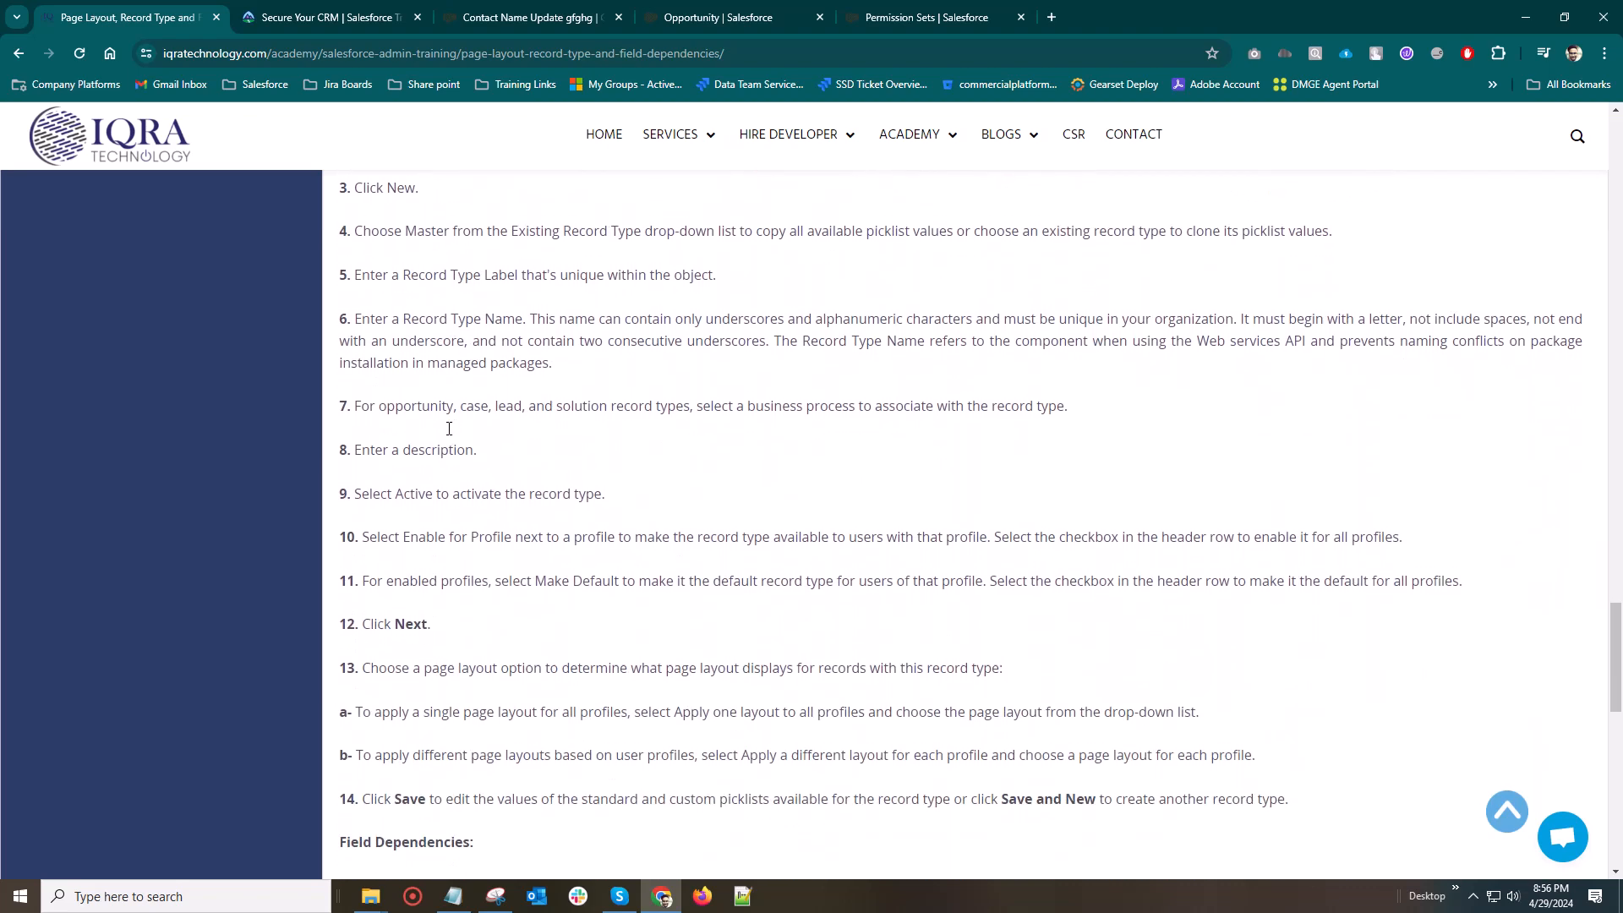
Read the training page's Field Dependencies rules and the Today's Tasks list
scroll(448, 434, down, 2)
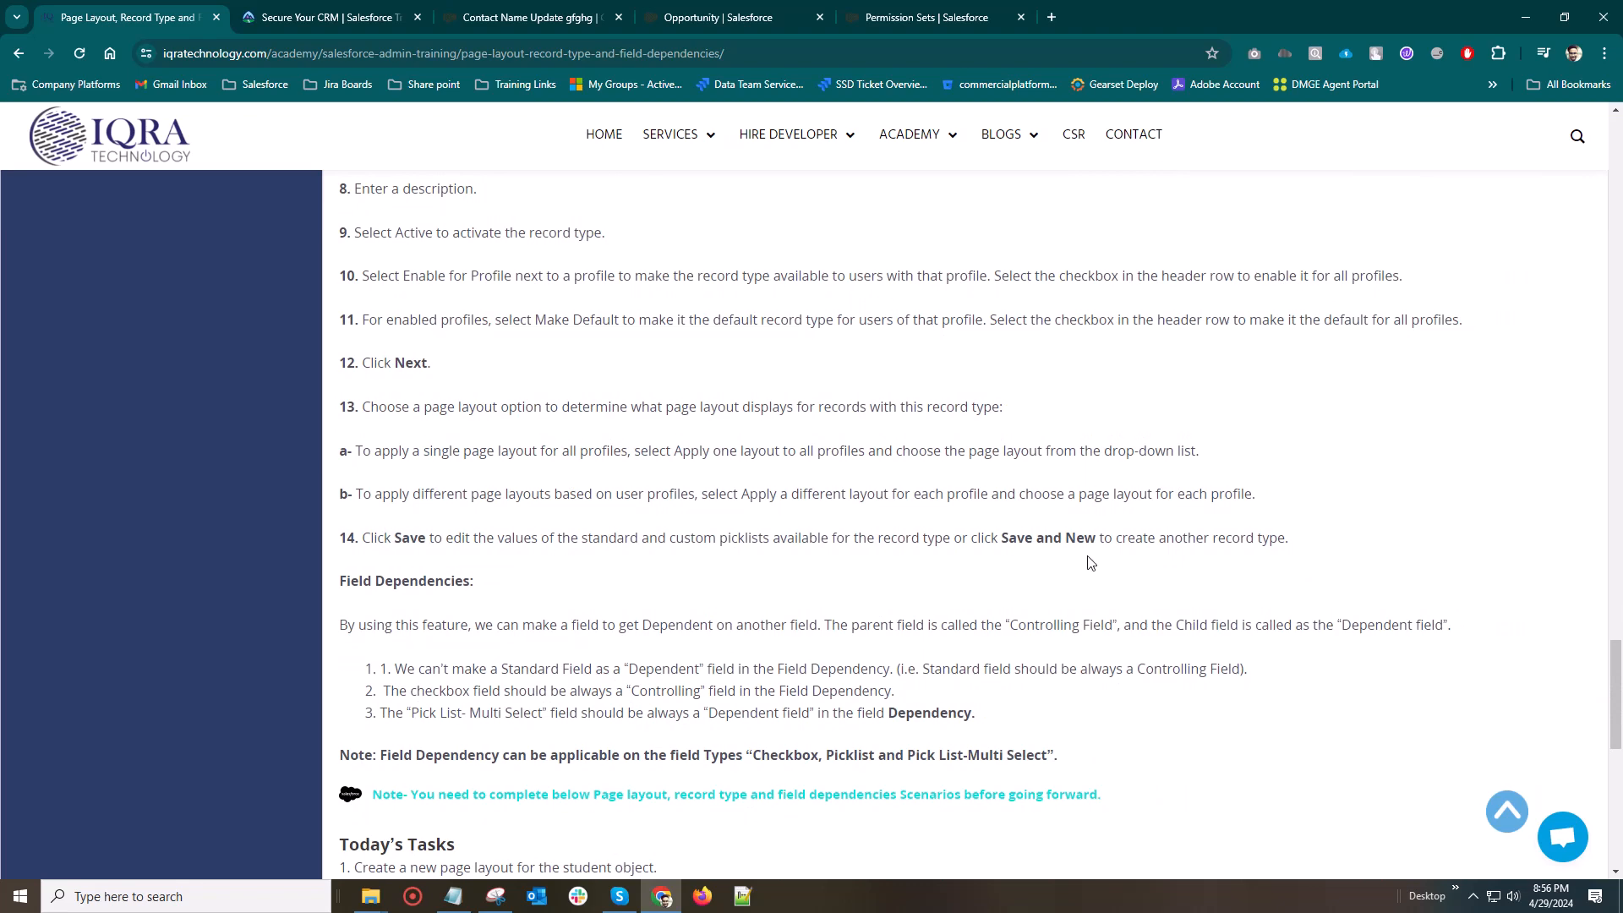
scroll(811, 473, down, 2)
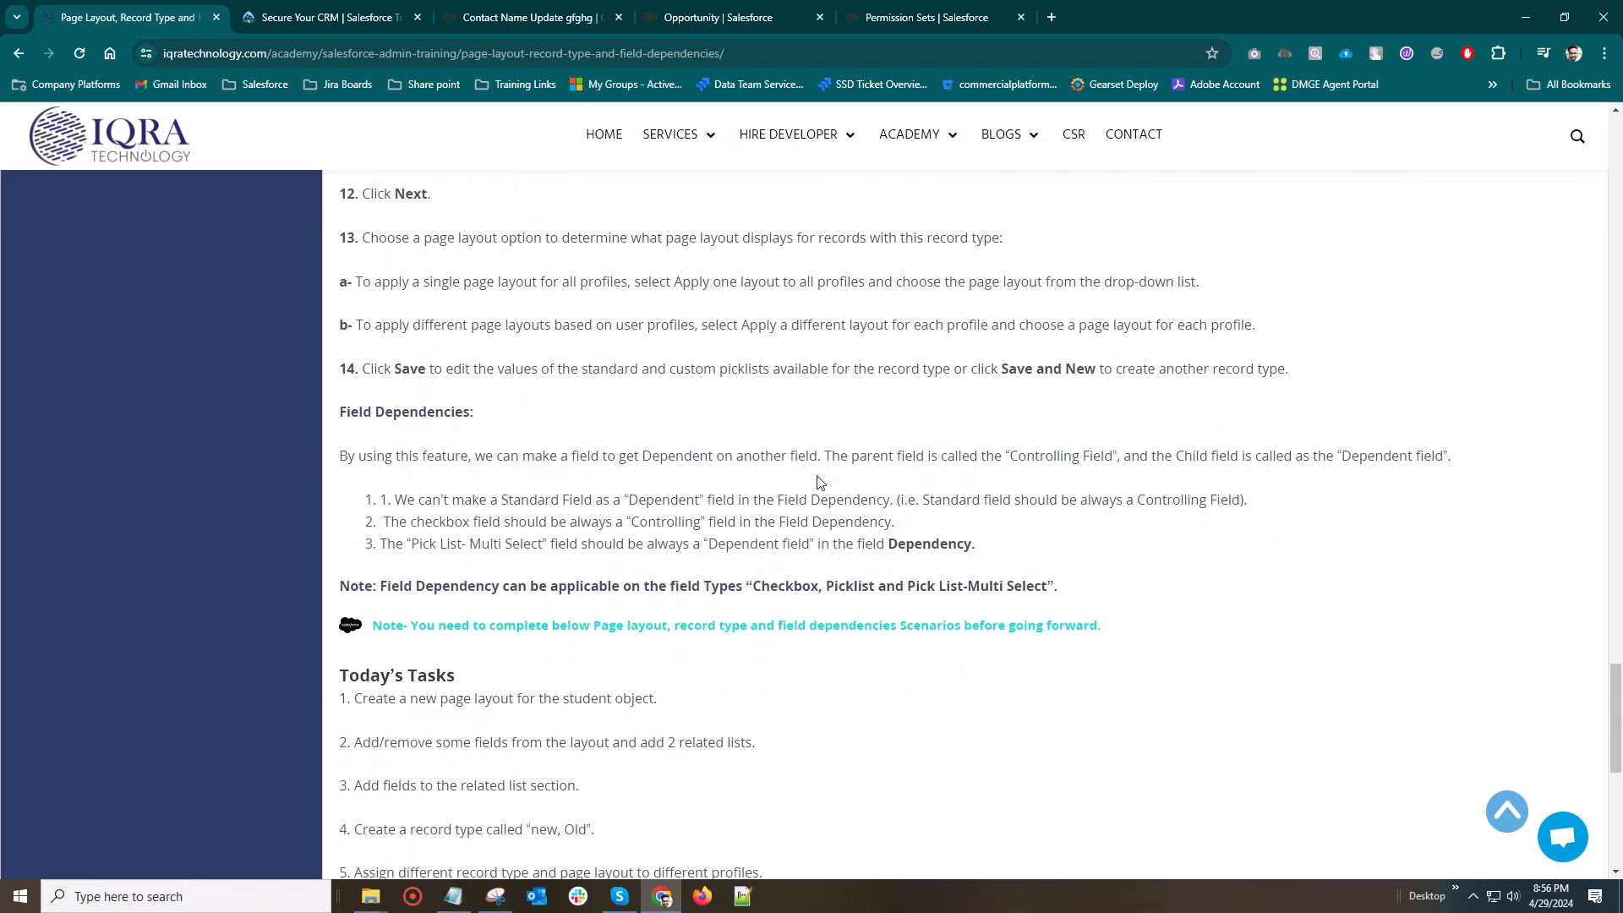
click(938, 19)
click(121, 8)
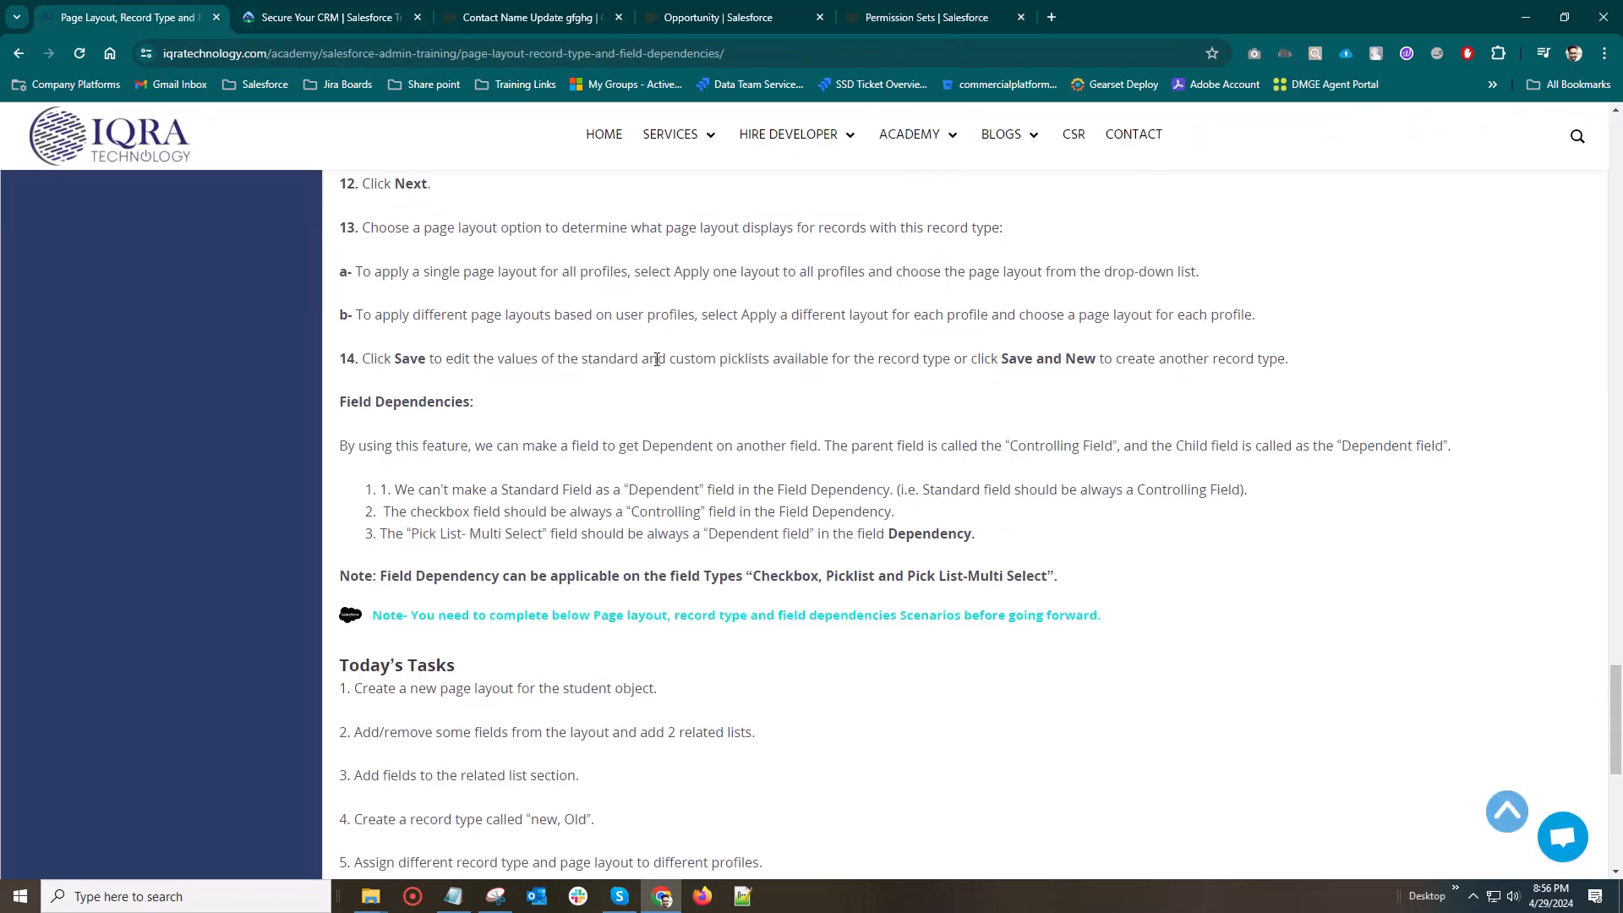
scroll(652, 357, down, 1)
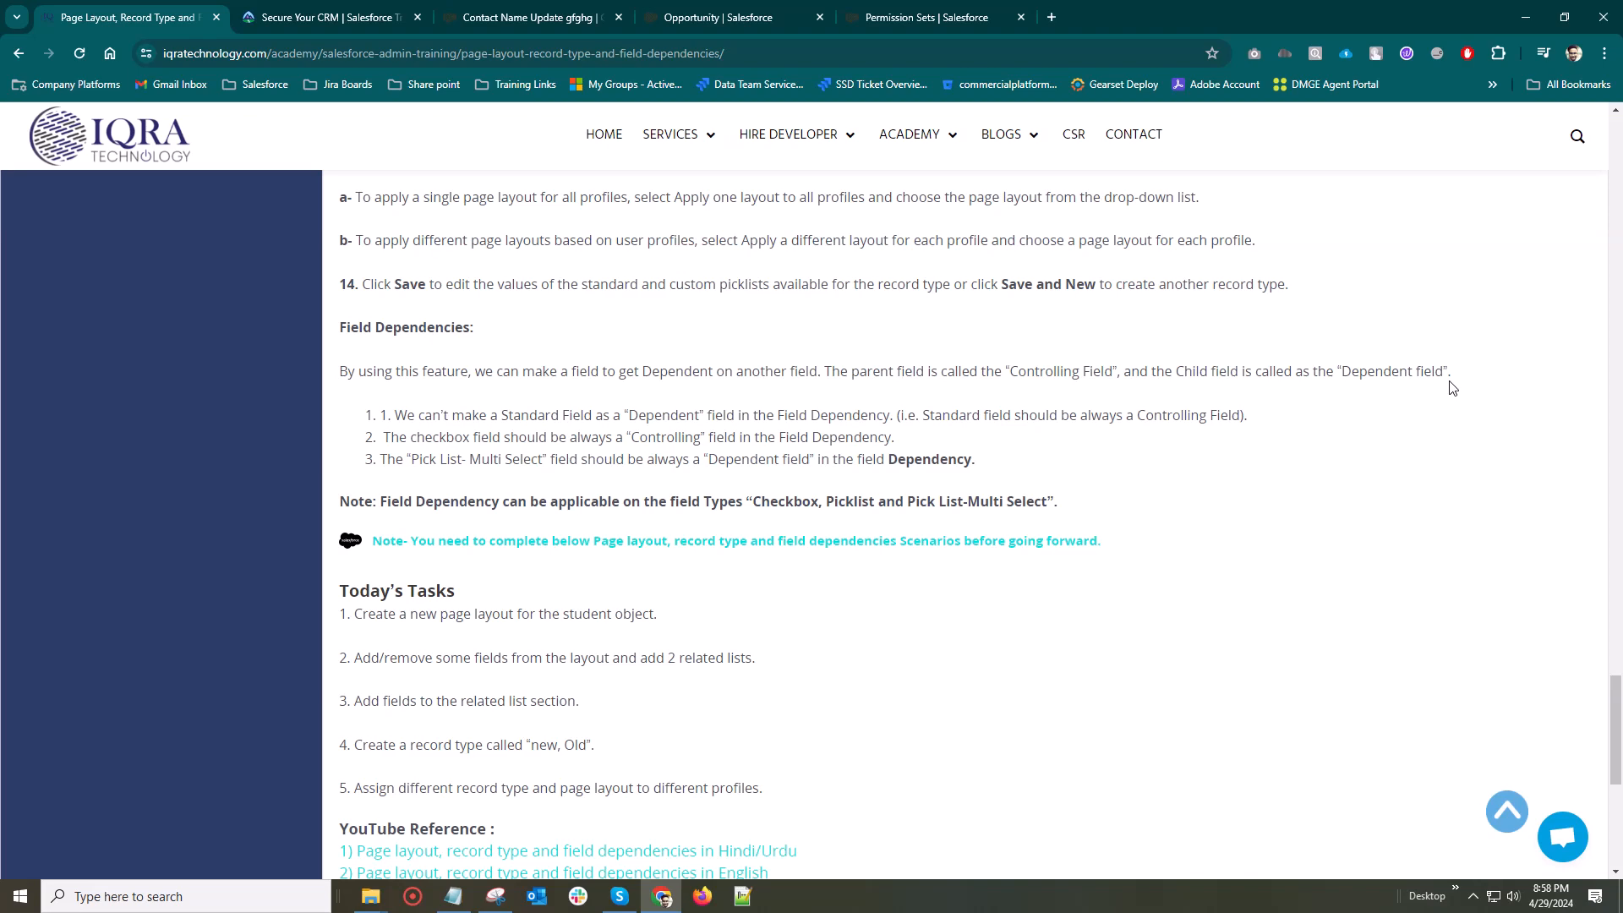
Return to the Contact Name Update gfghg opportunity and open the Opportunity object's Fields & Relationships in Object Manager
click(479, 13)
scroll(253, 507, down, 2)
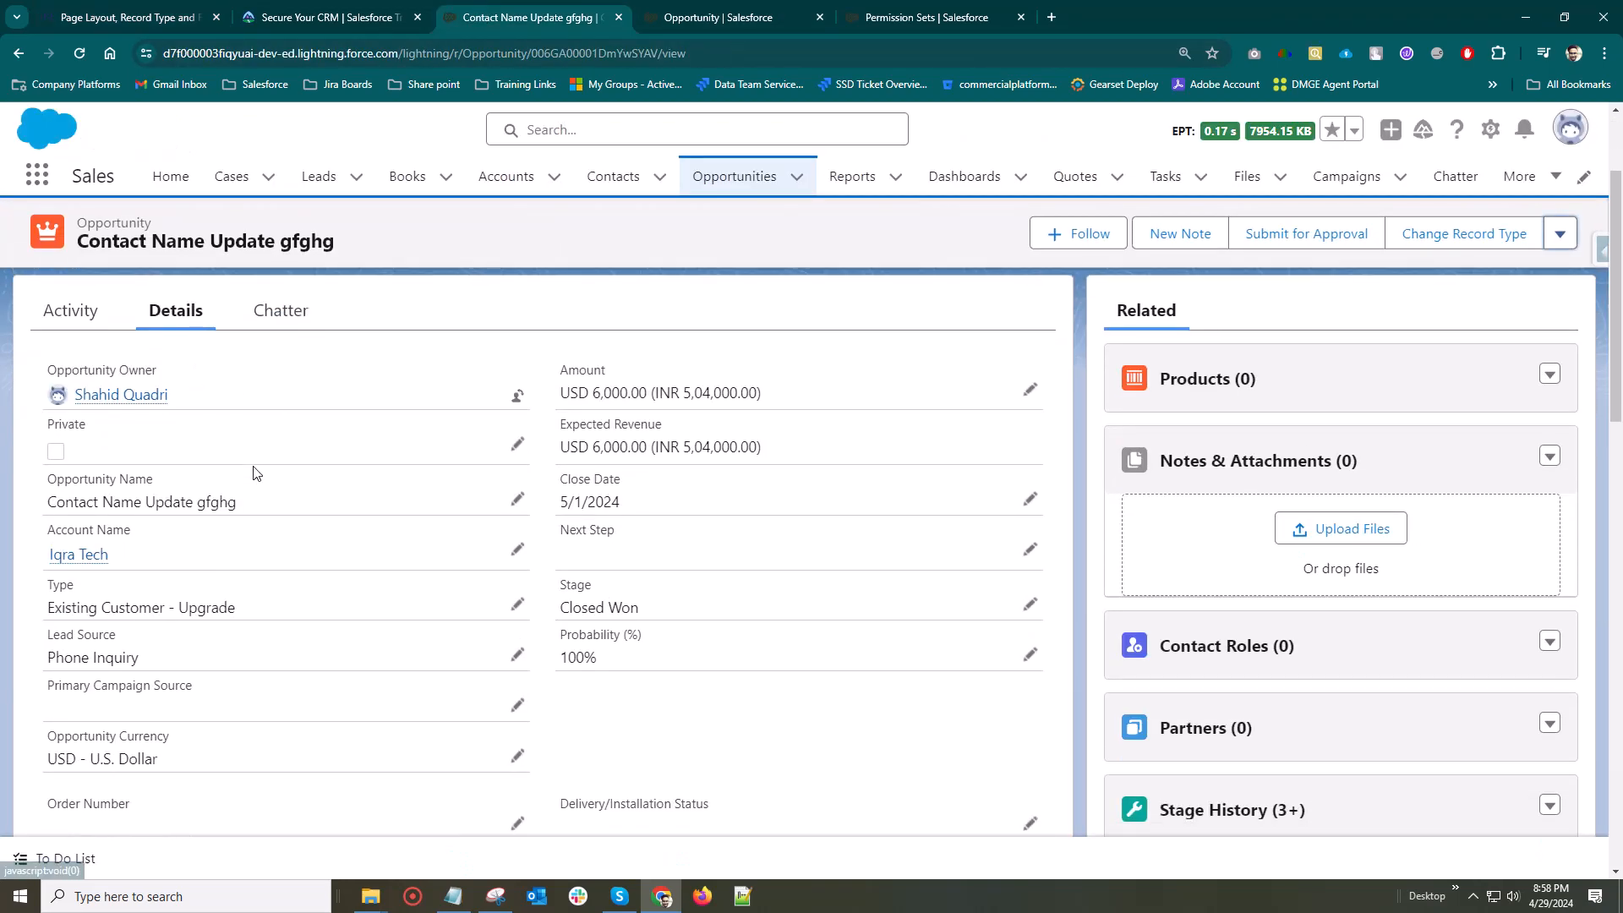
scroll(1341, 362, up, 2)
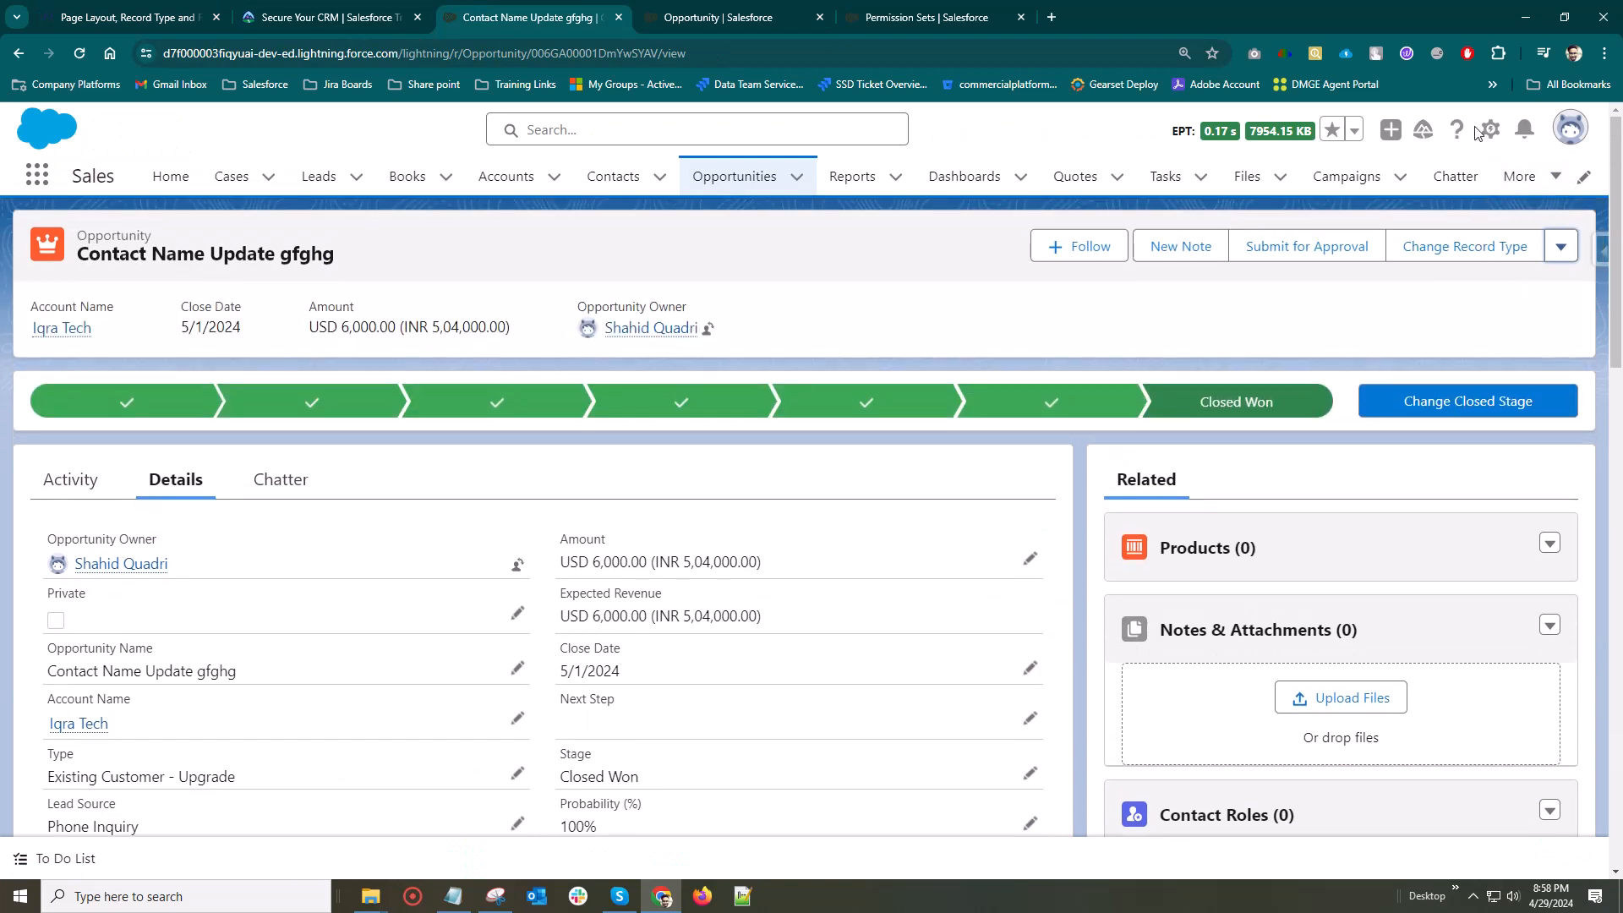
click(1490, 129)
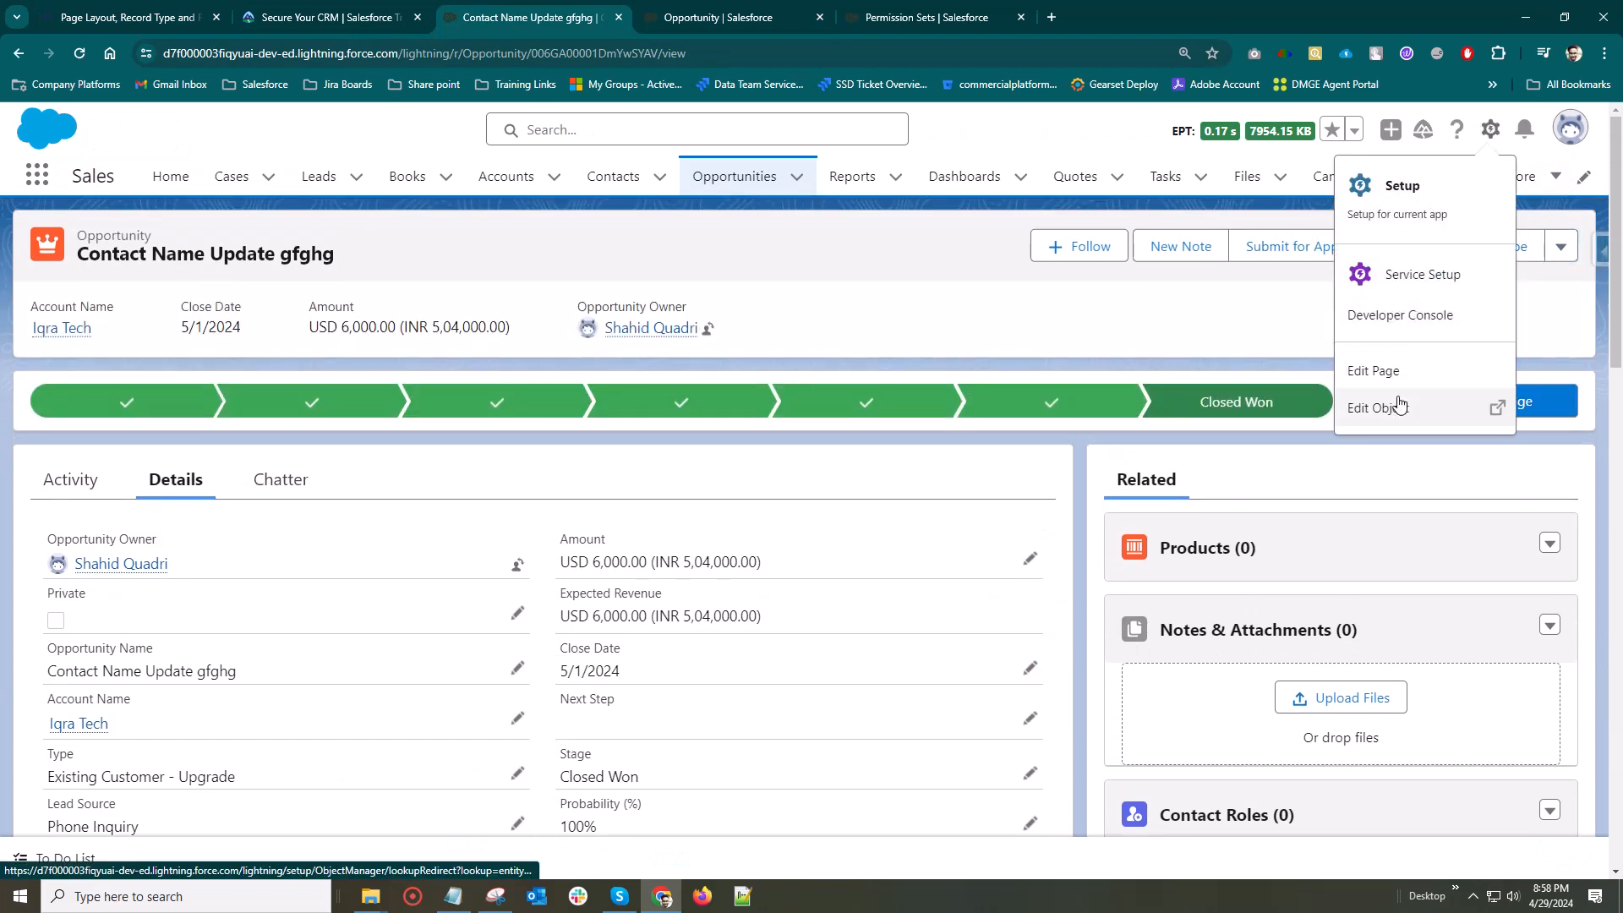
click(1362, 406)
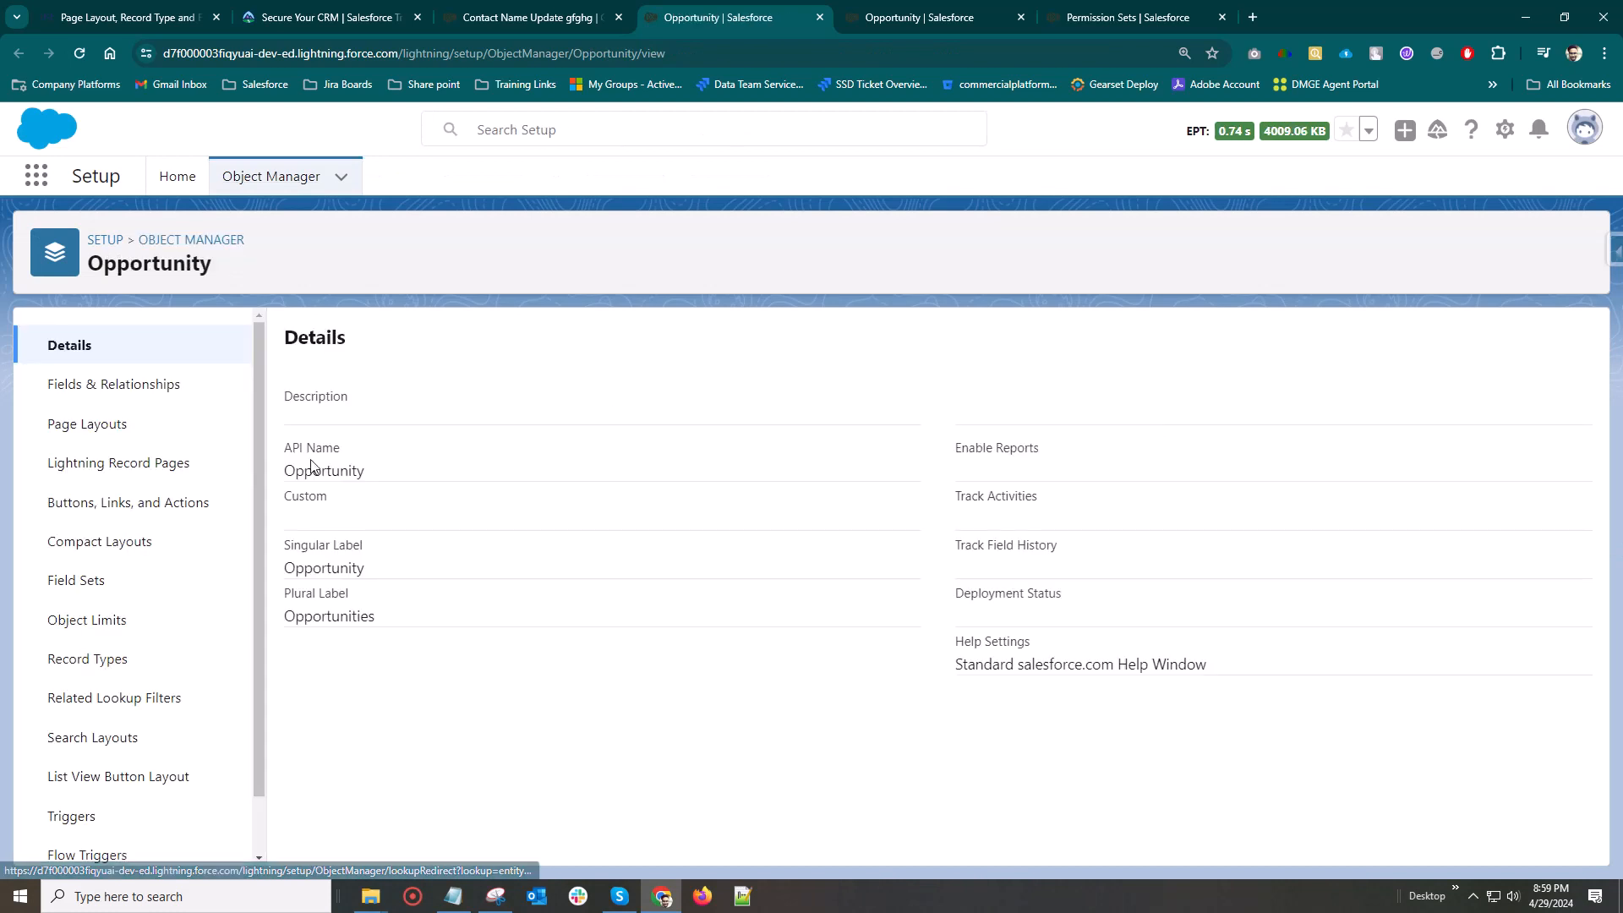
click(89, 396)
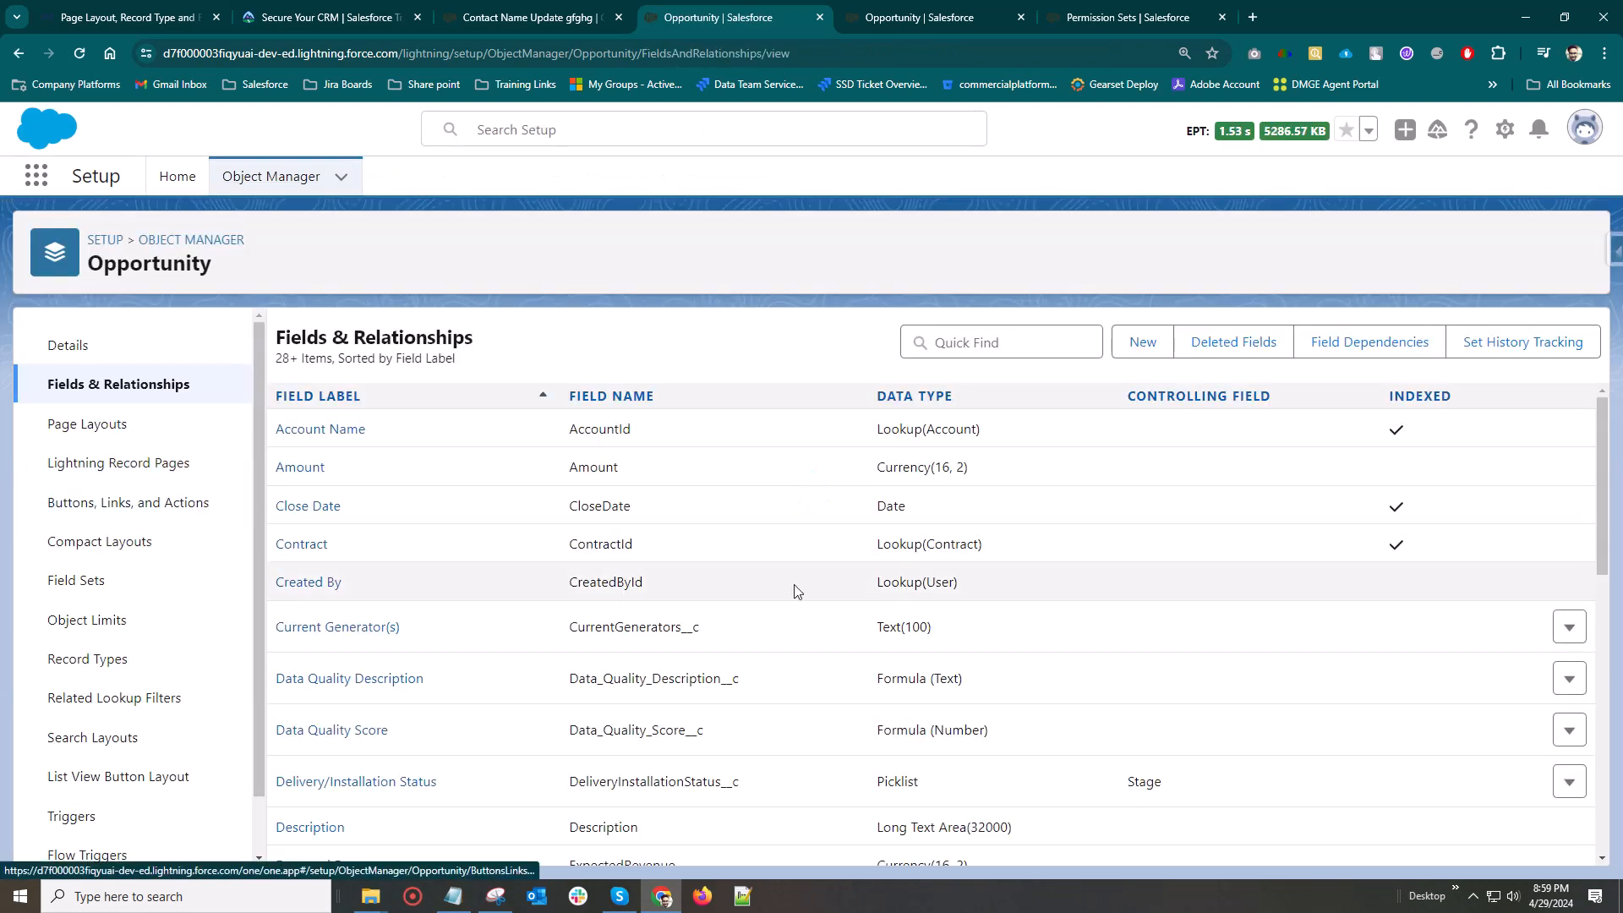
Search the Opportunity fields for "state" and "city"
click(1007, 344)
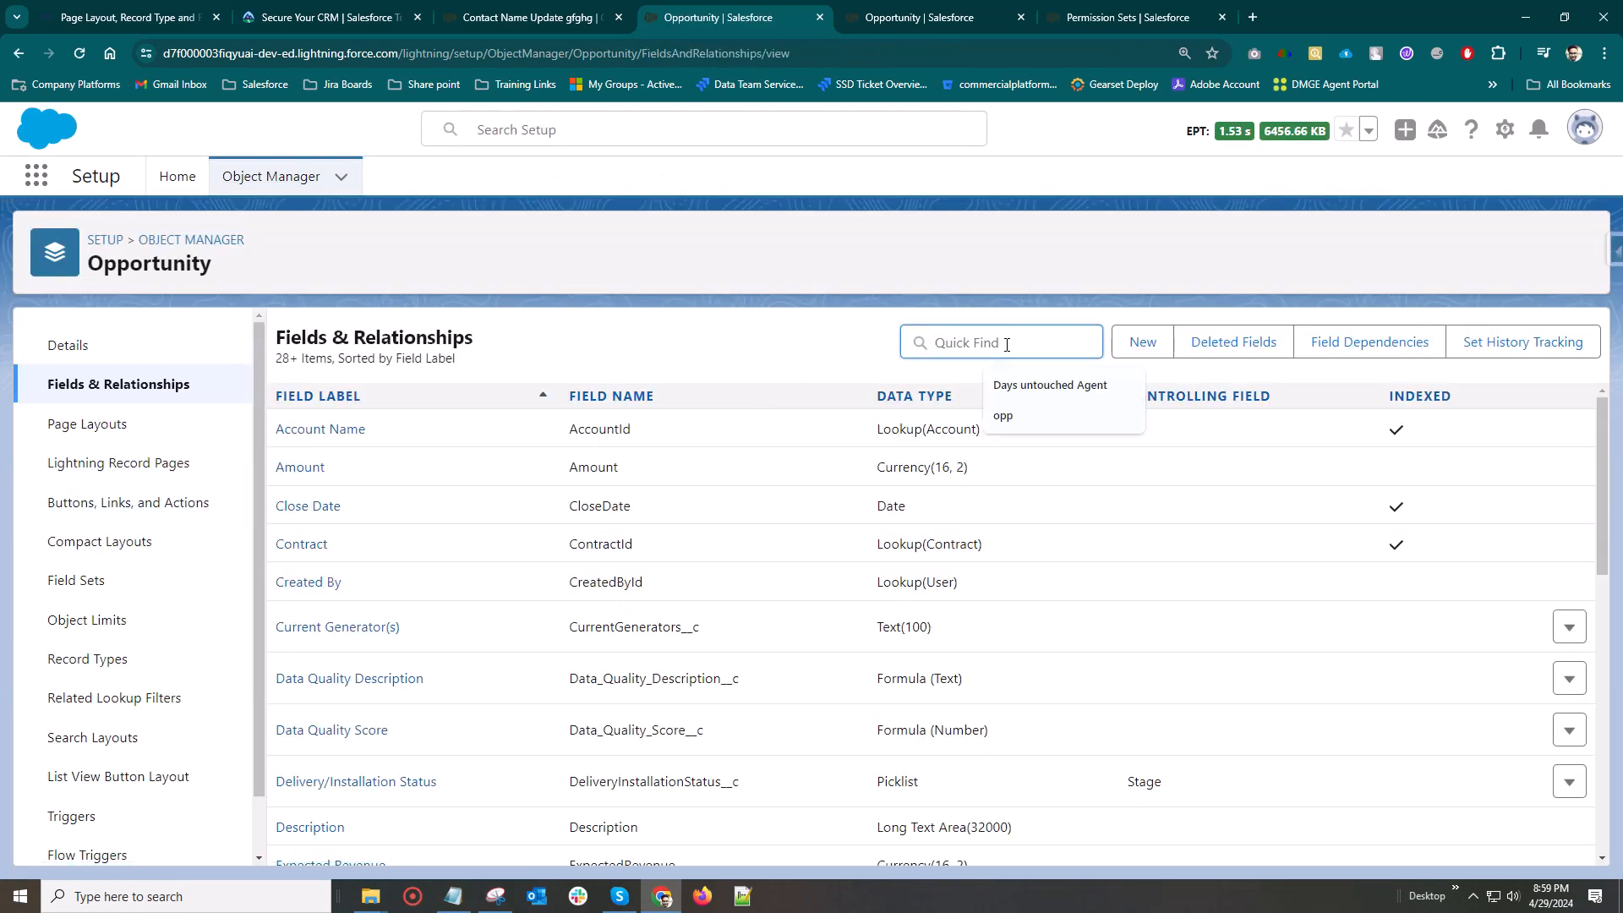
text(state)
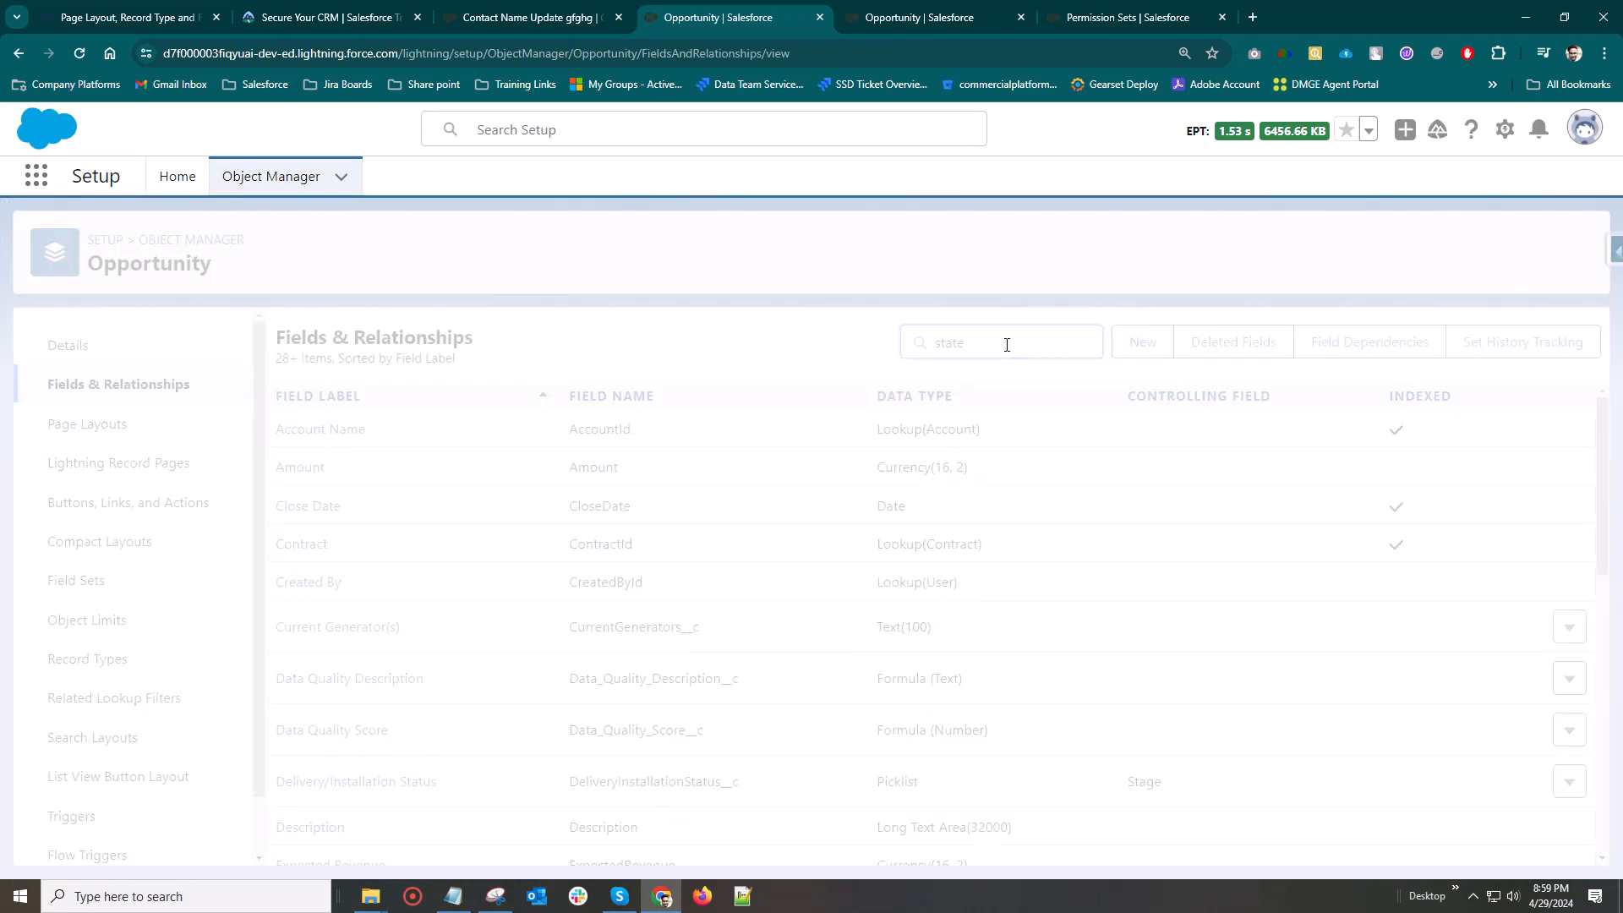
key(BackSpace)
key(BackSpace)
key(BackSpace)
key(BackSpace)
key(BackSpace)
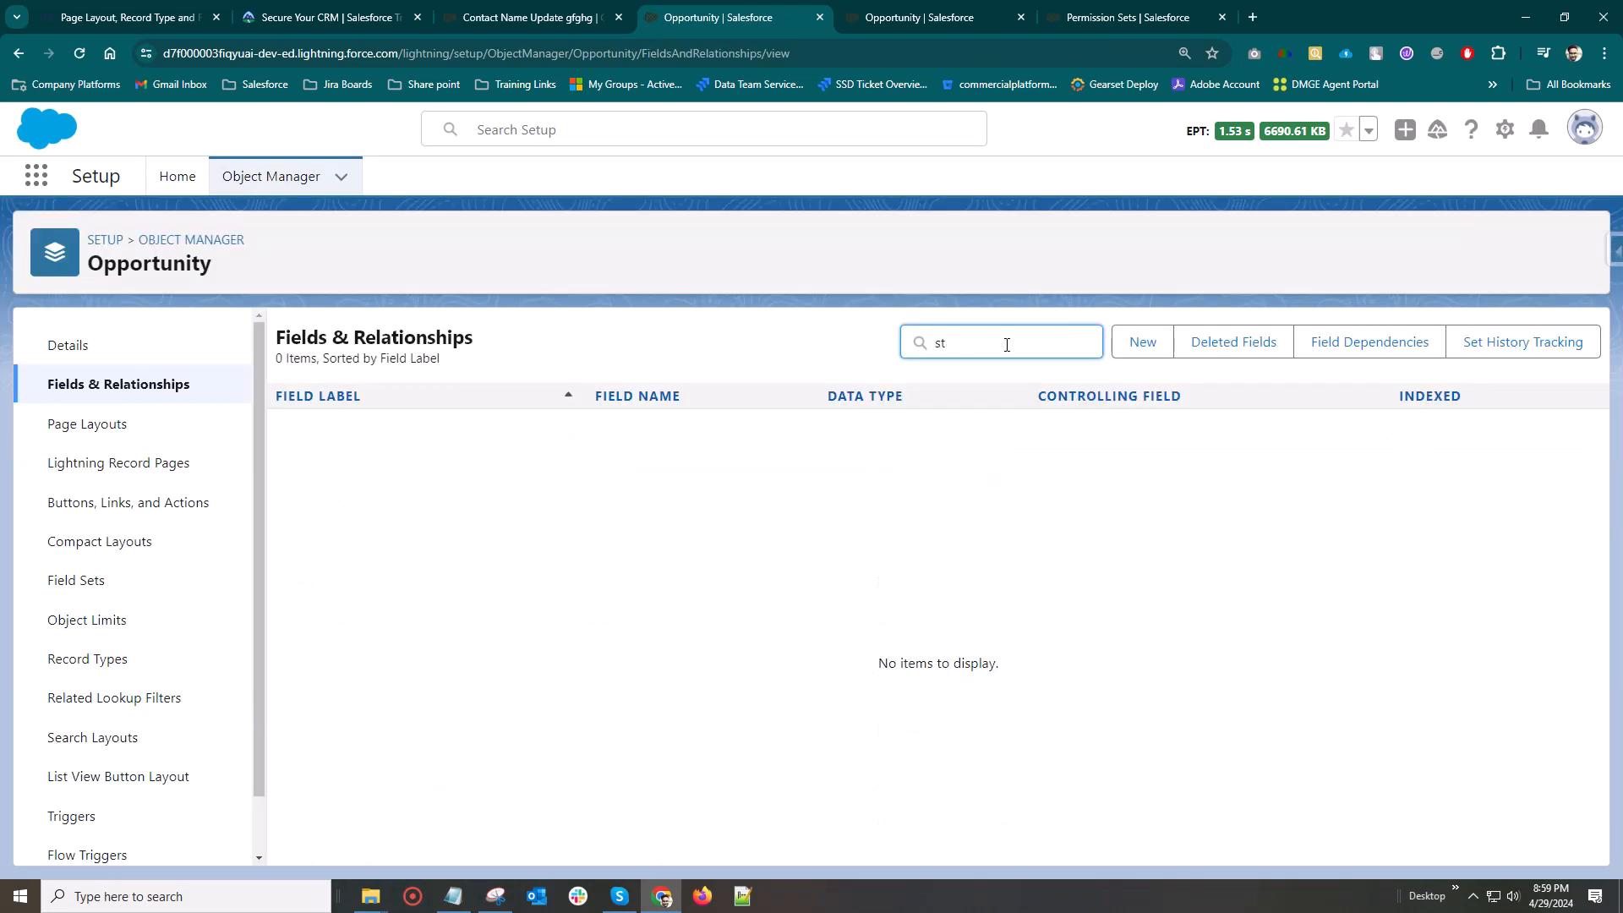
text(city)
Start a new custom Opportunity field of type Picklist and label it State
click(1142, 342)
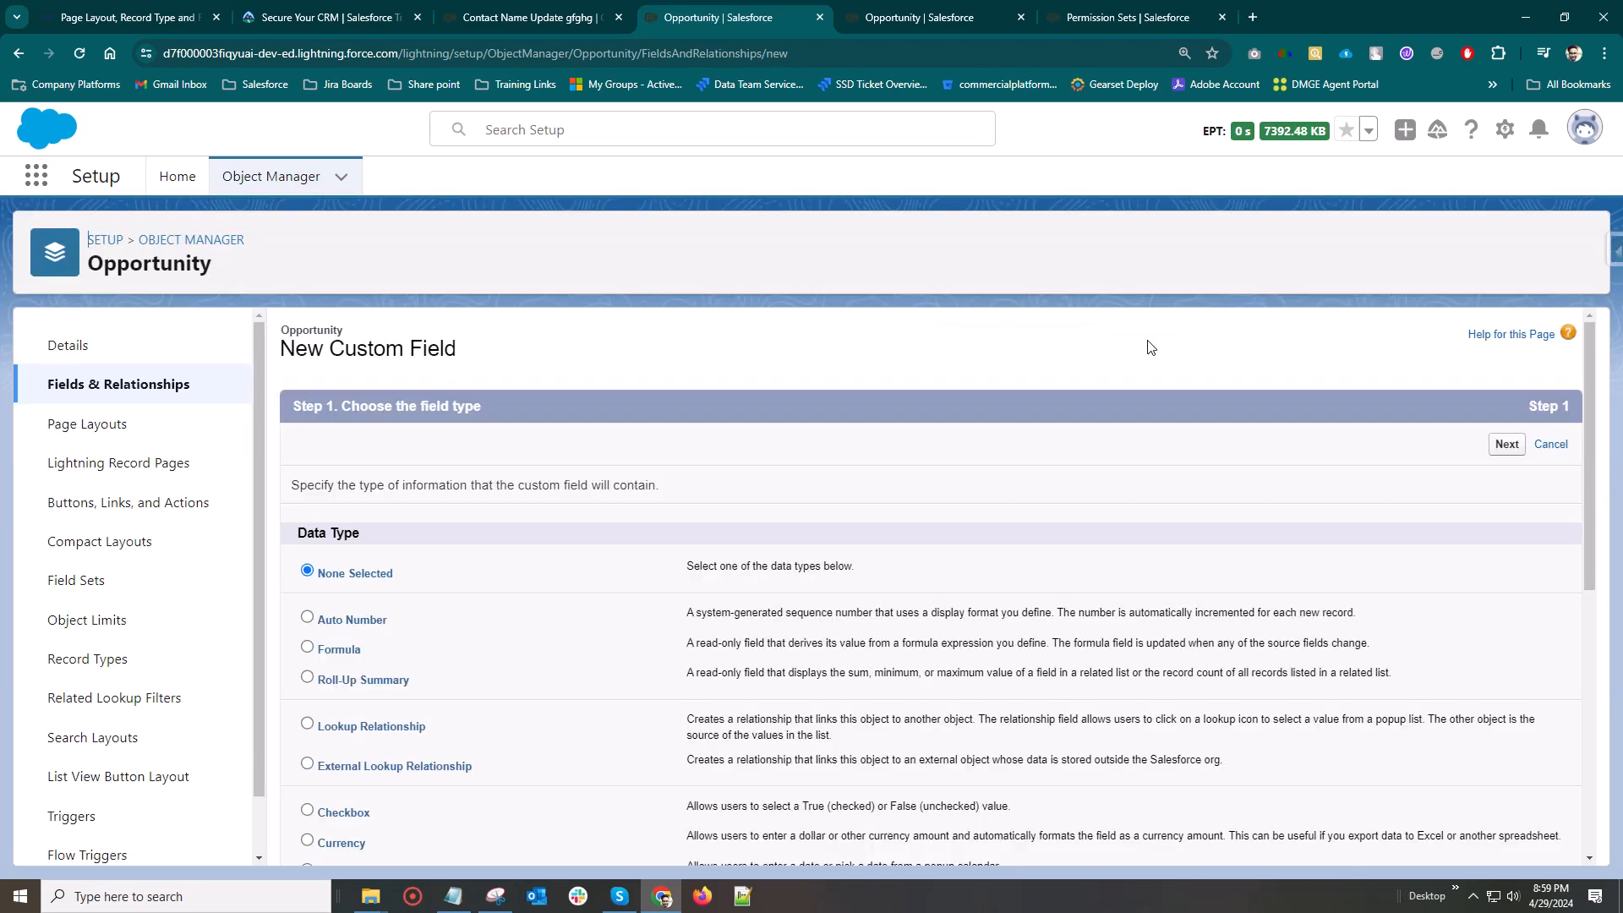
scroll(409, 666, down, 3)
scroll(381, 660, down, 3)
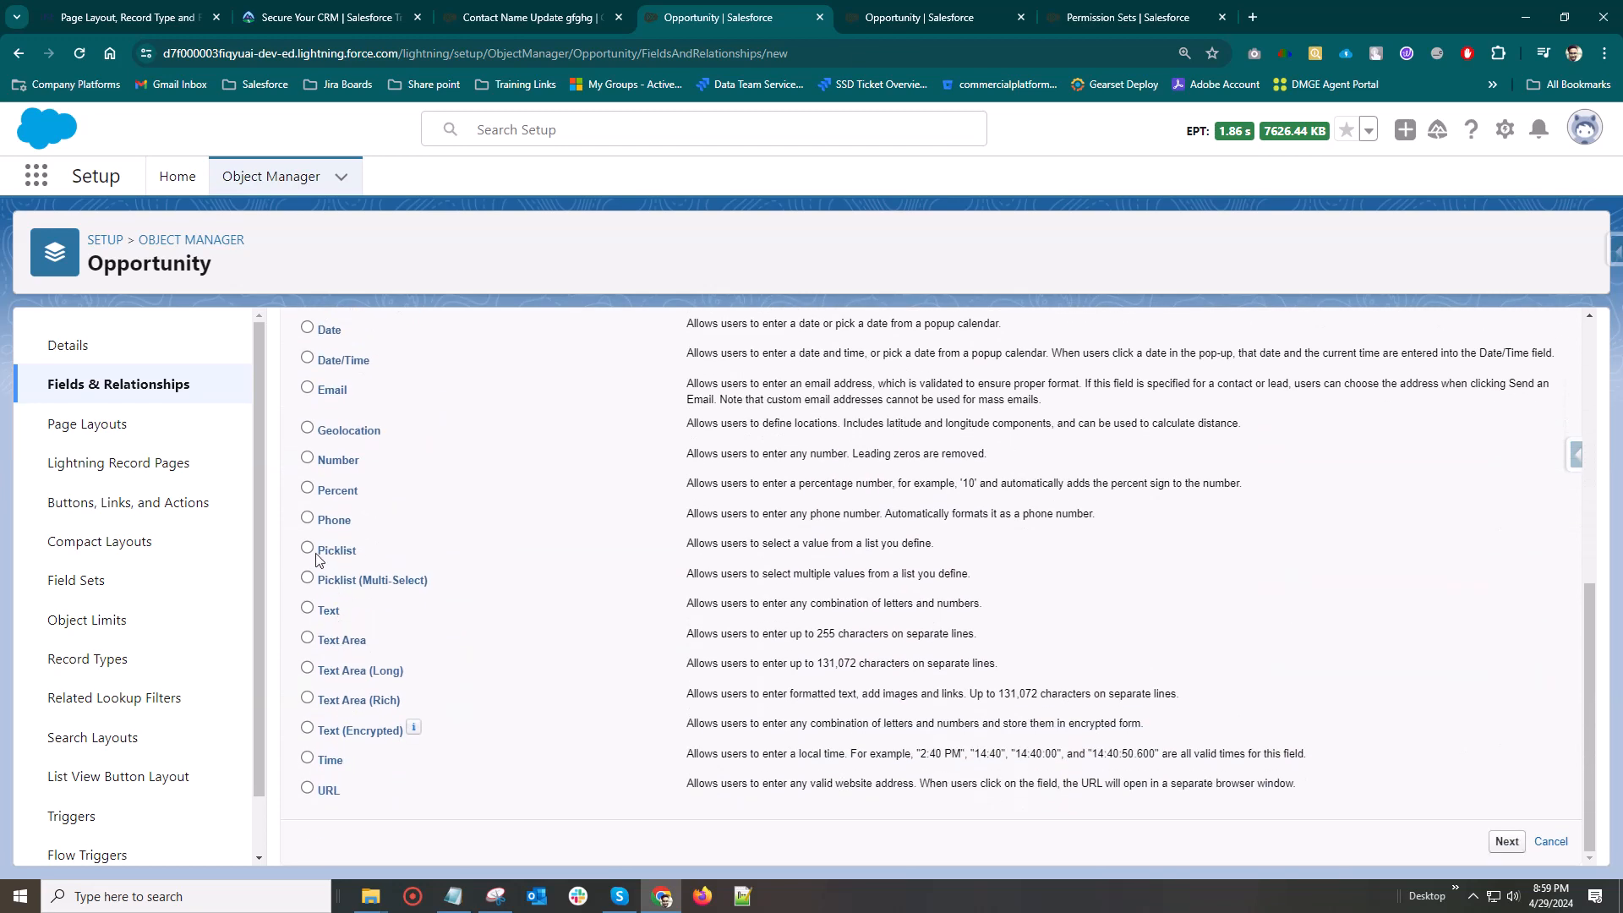
click(306, 547)
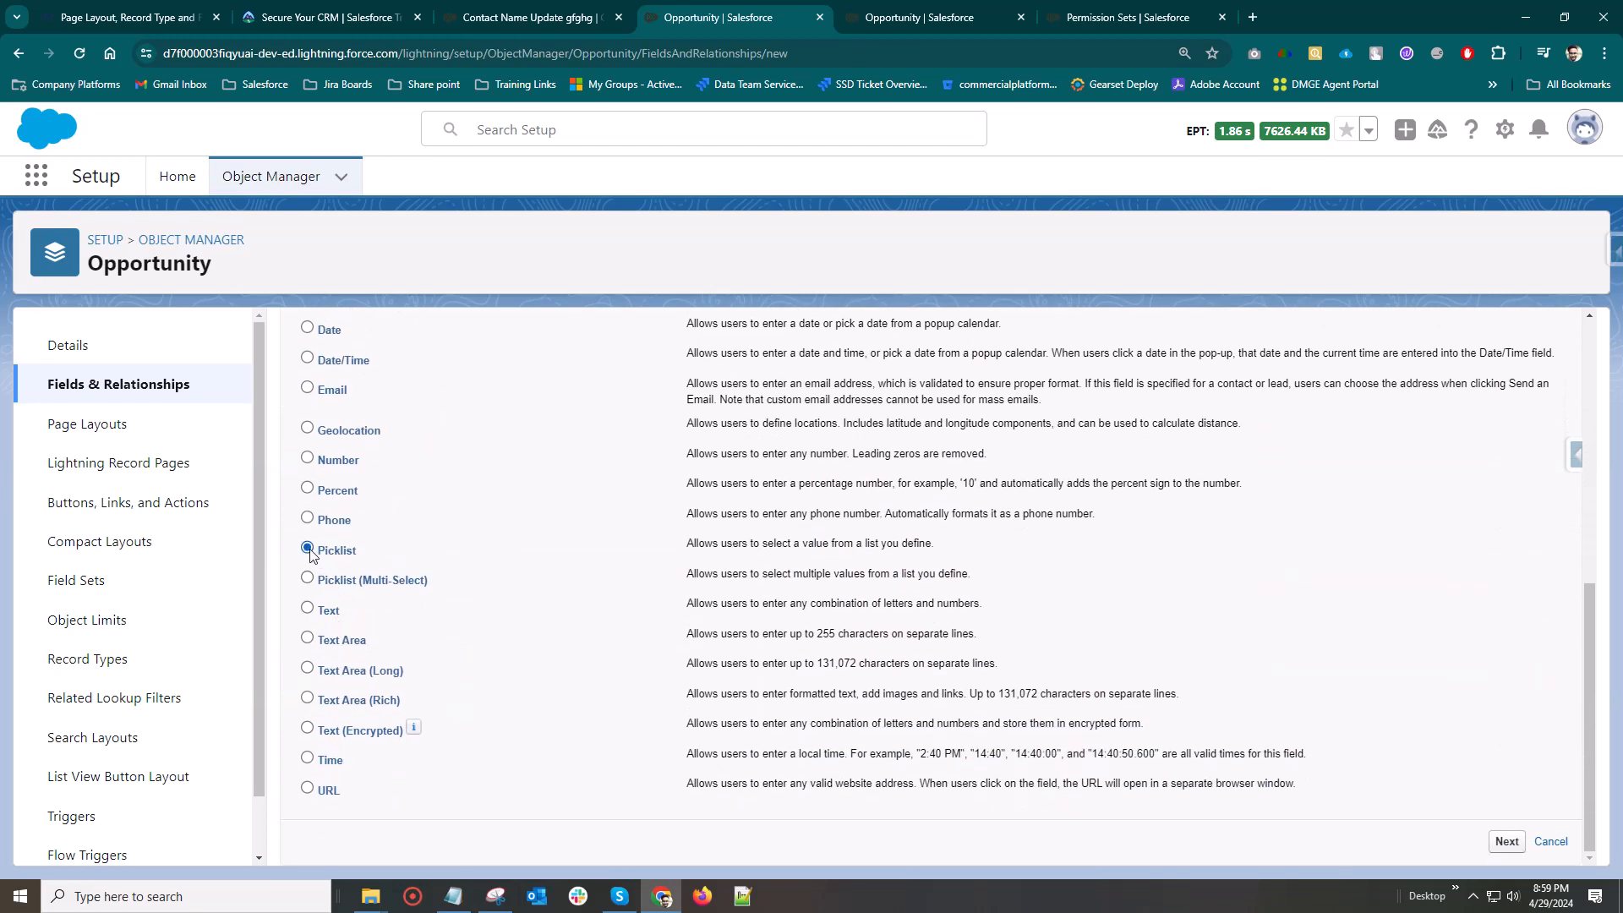
click(1510, 841)
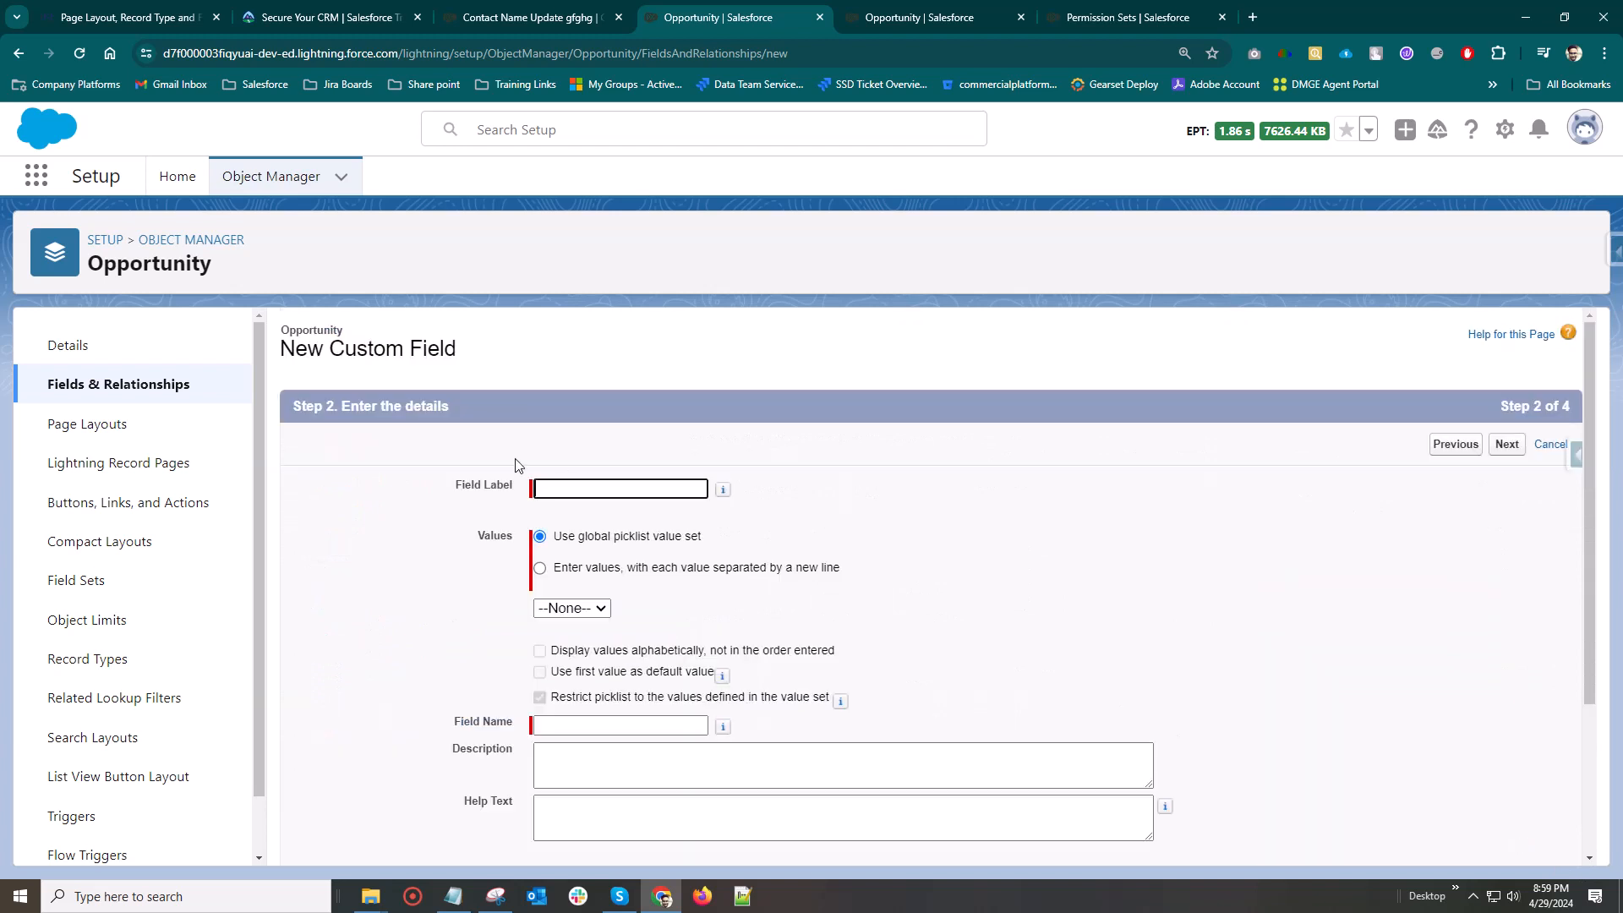
click(594, 479)
text(State)
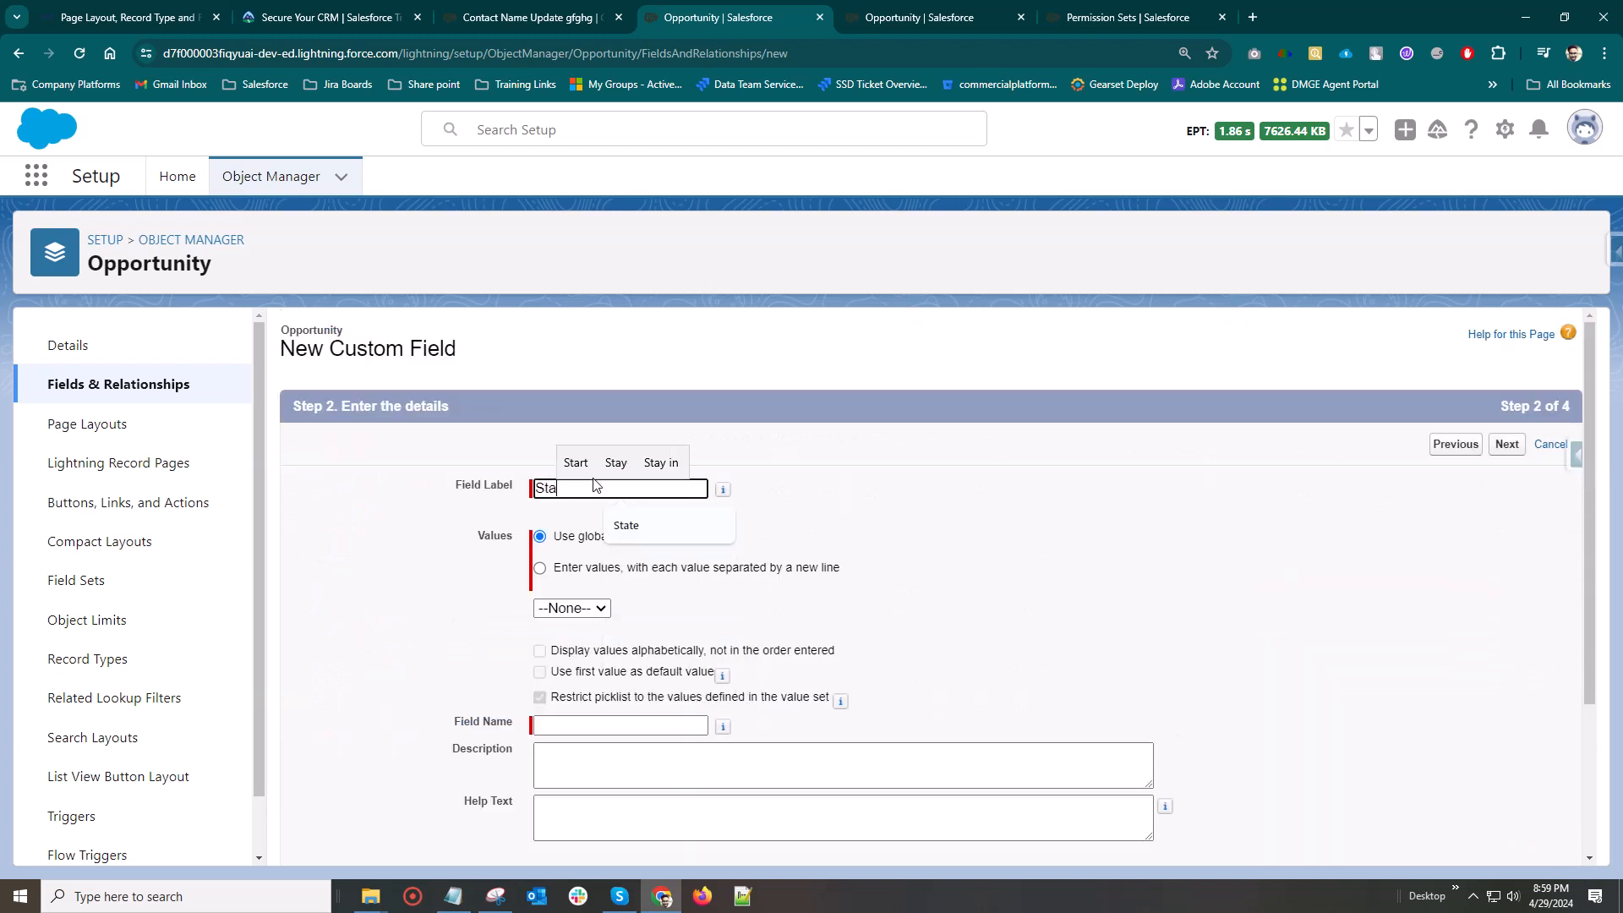
Define the State picklist's own values, one per line: Maharahratra, Dehli, Andhra Predesh and Uttar Predesh
click(539, 568)
click(599, 664)
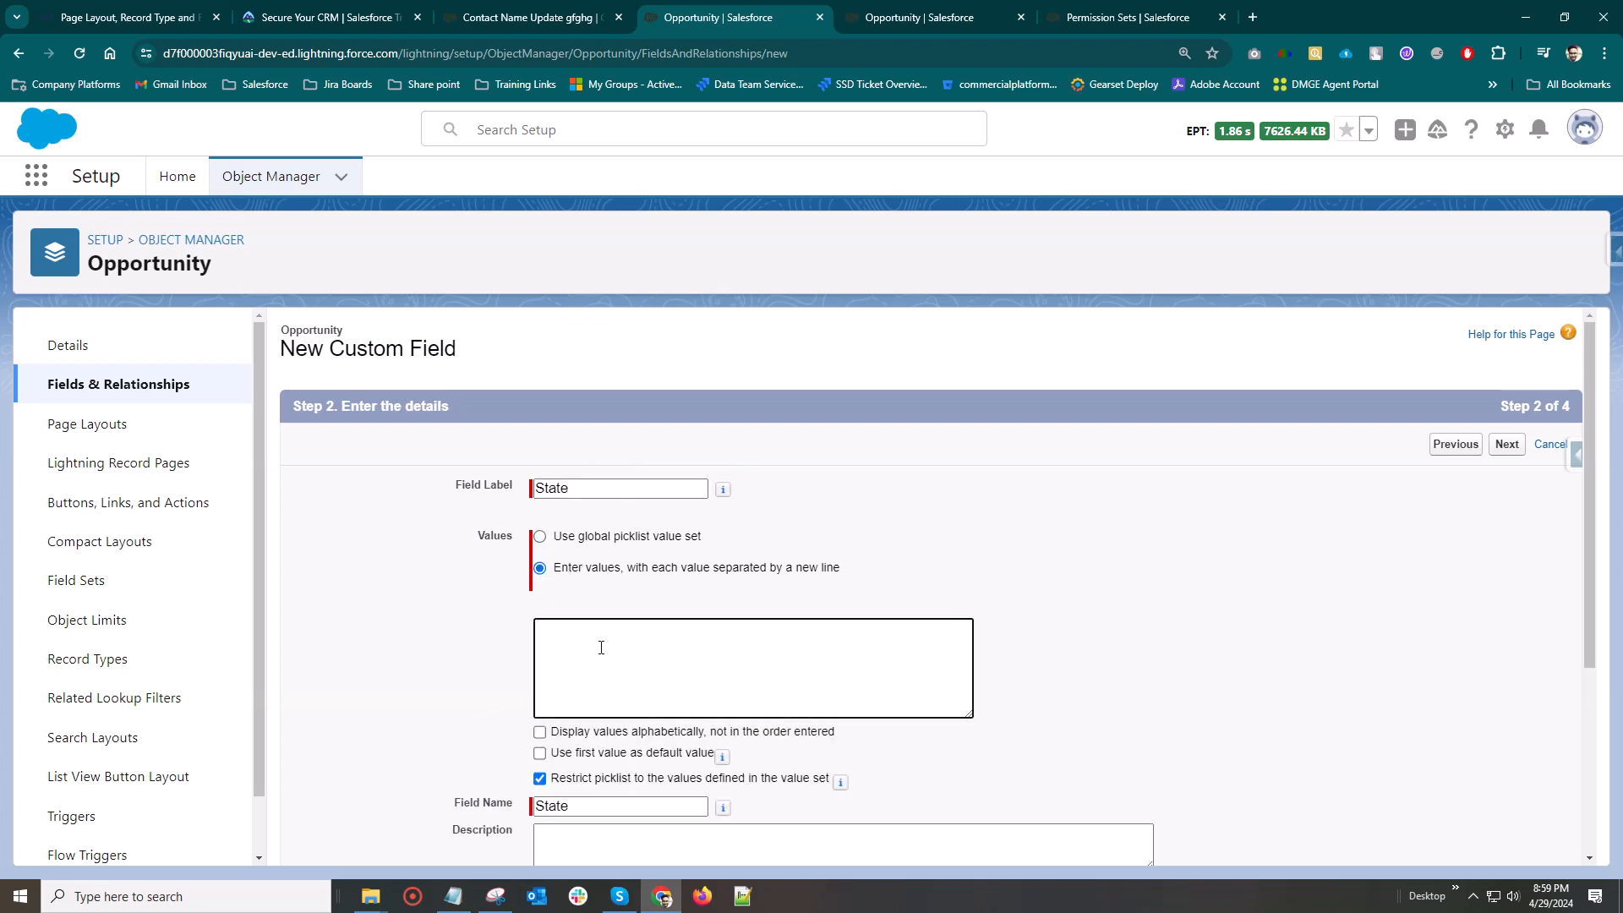
text(Maharah)
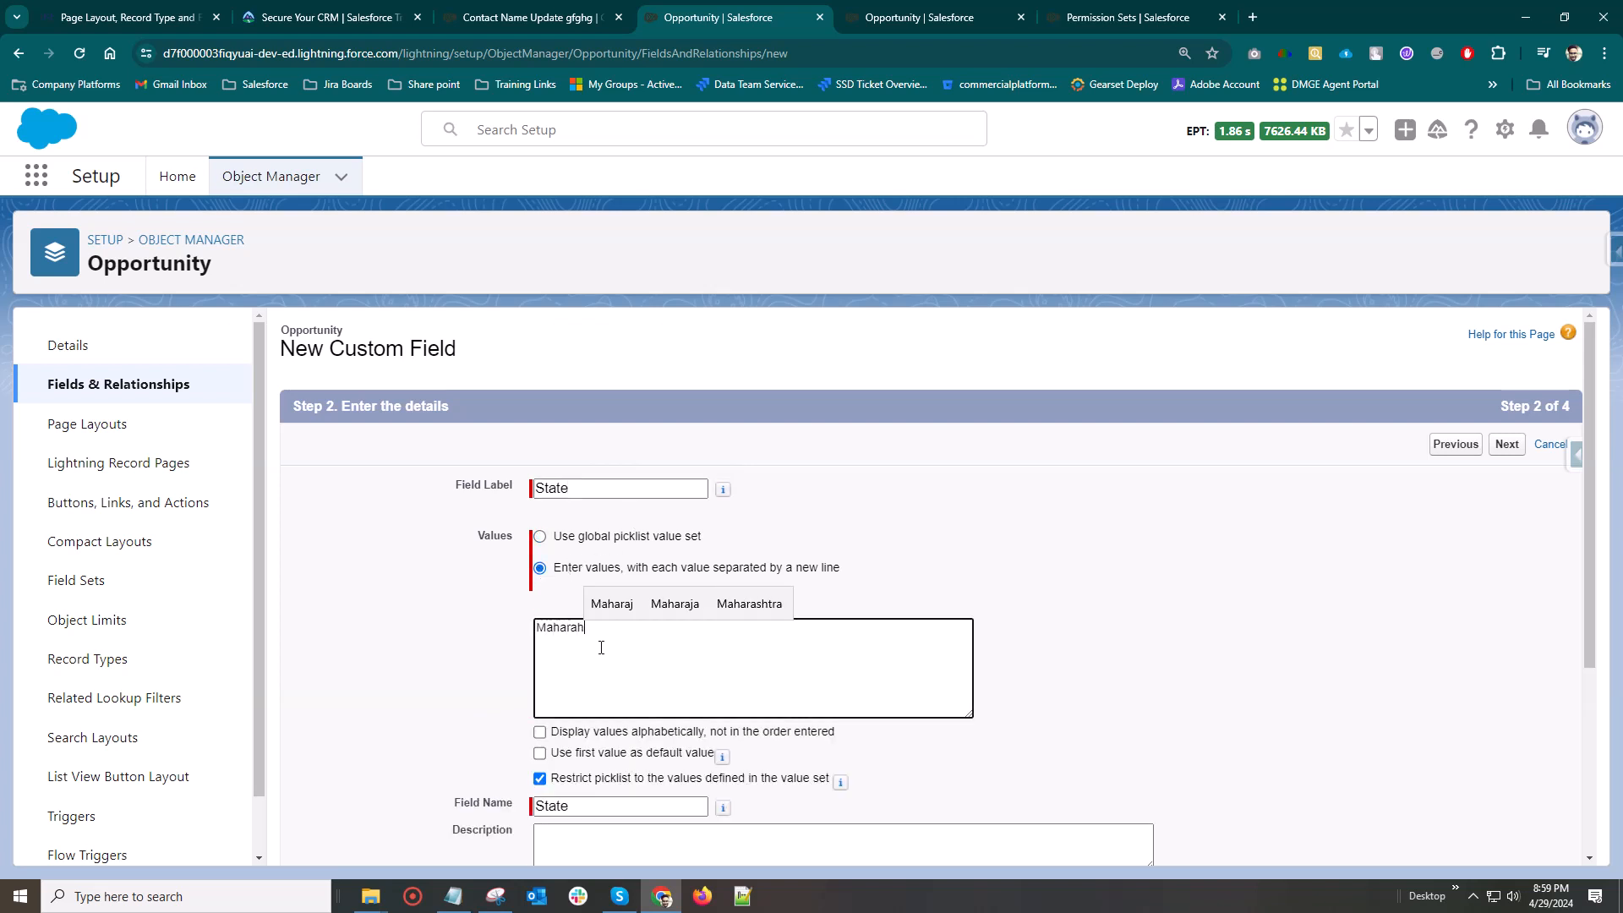
text(ratra)
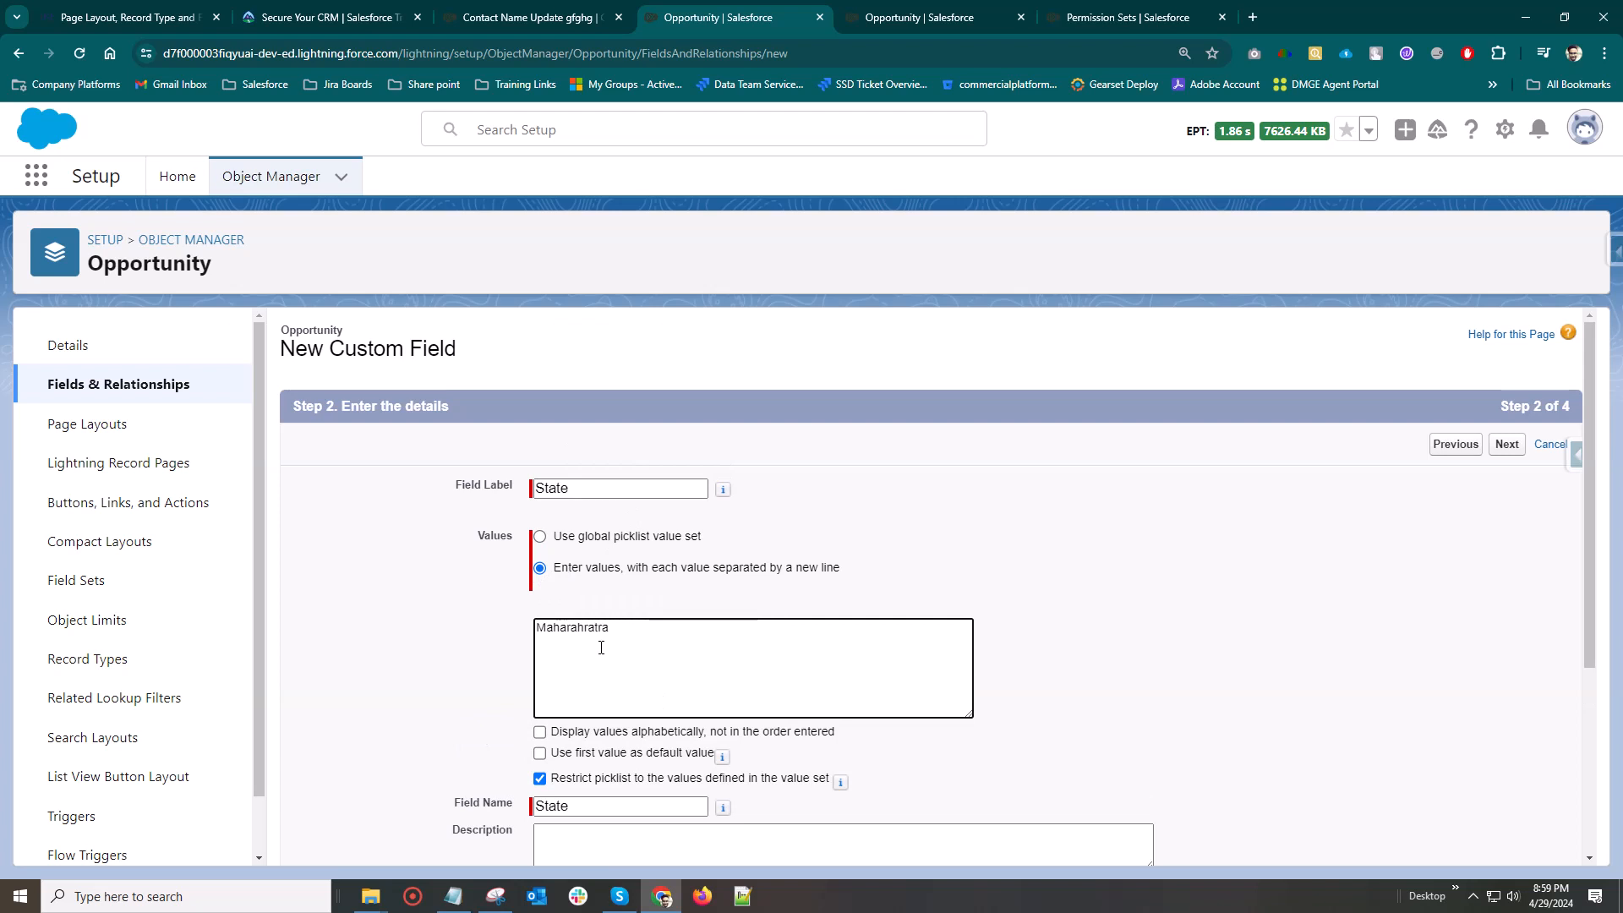
key(Return)
text(Dehli)
key(Return)
text(Andhra)
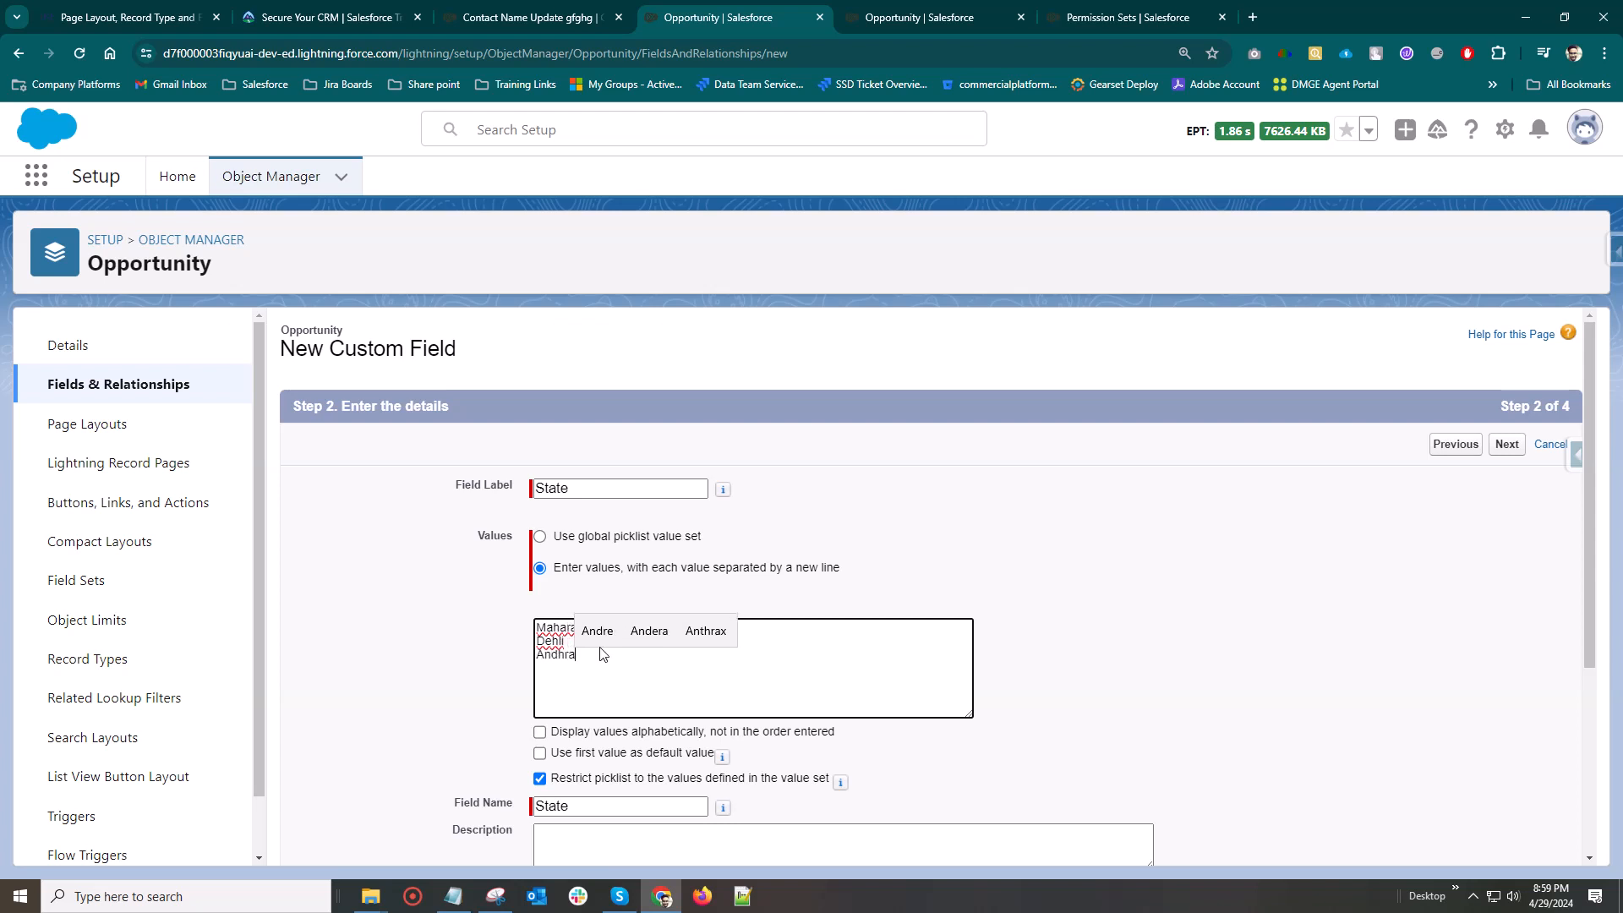
text( Prede)
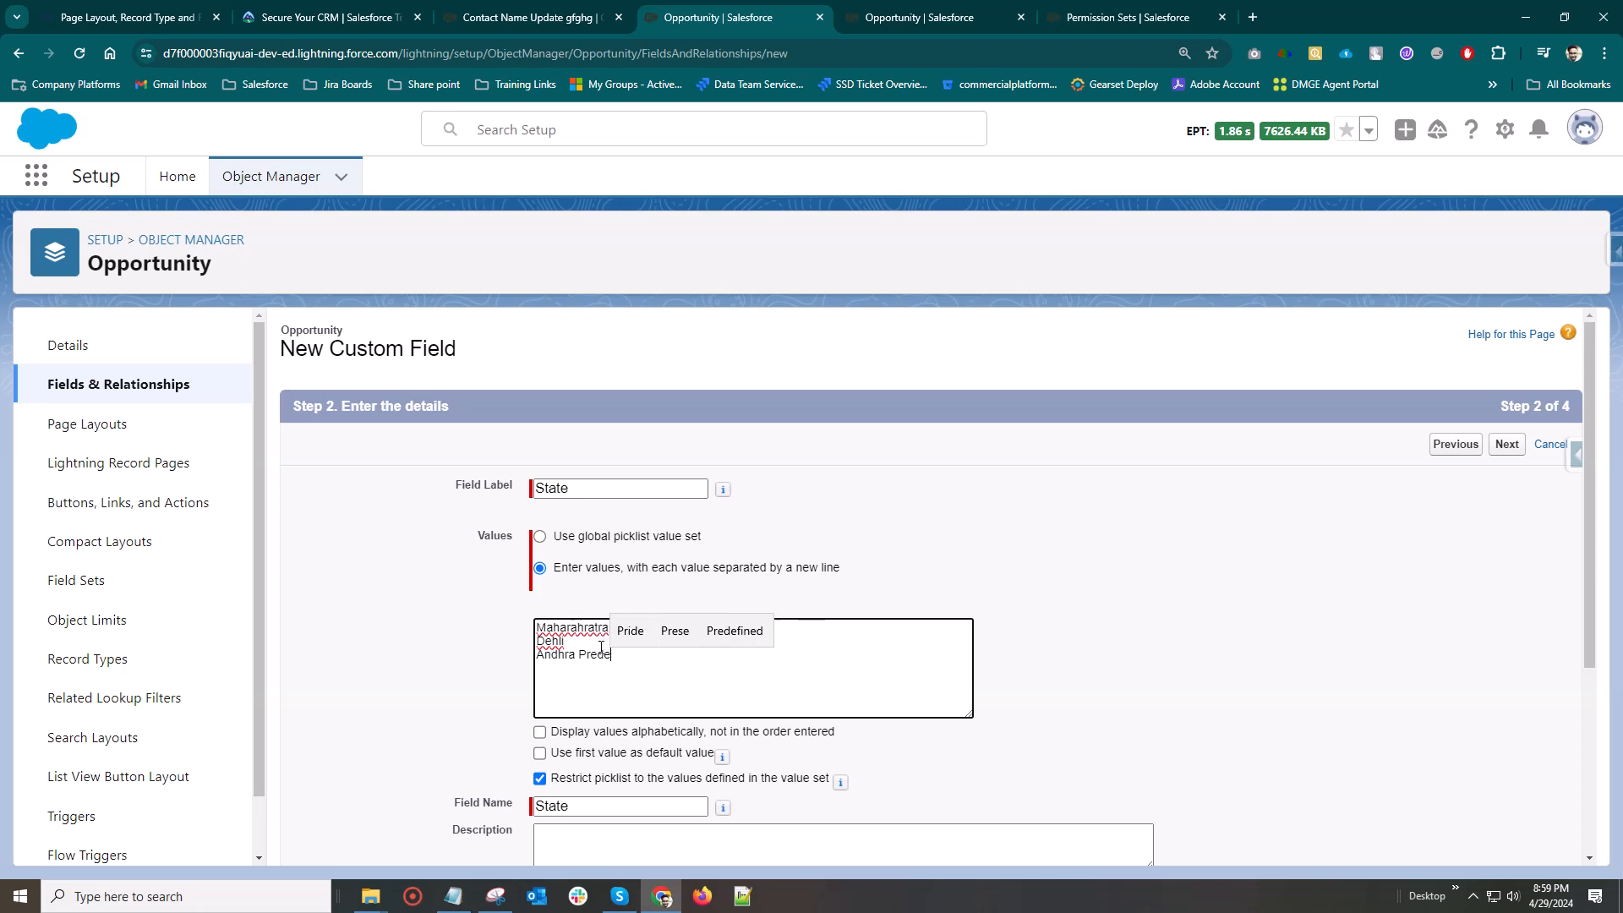
text(sh)
key(Return)
text(Ua)
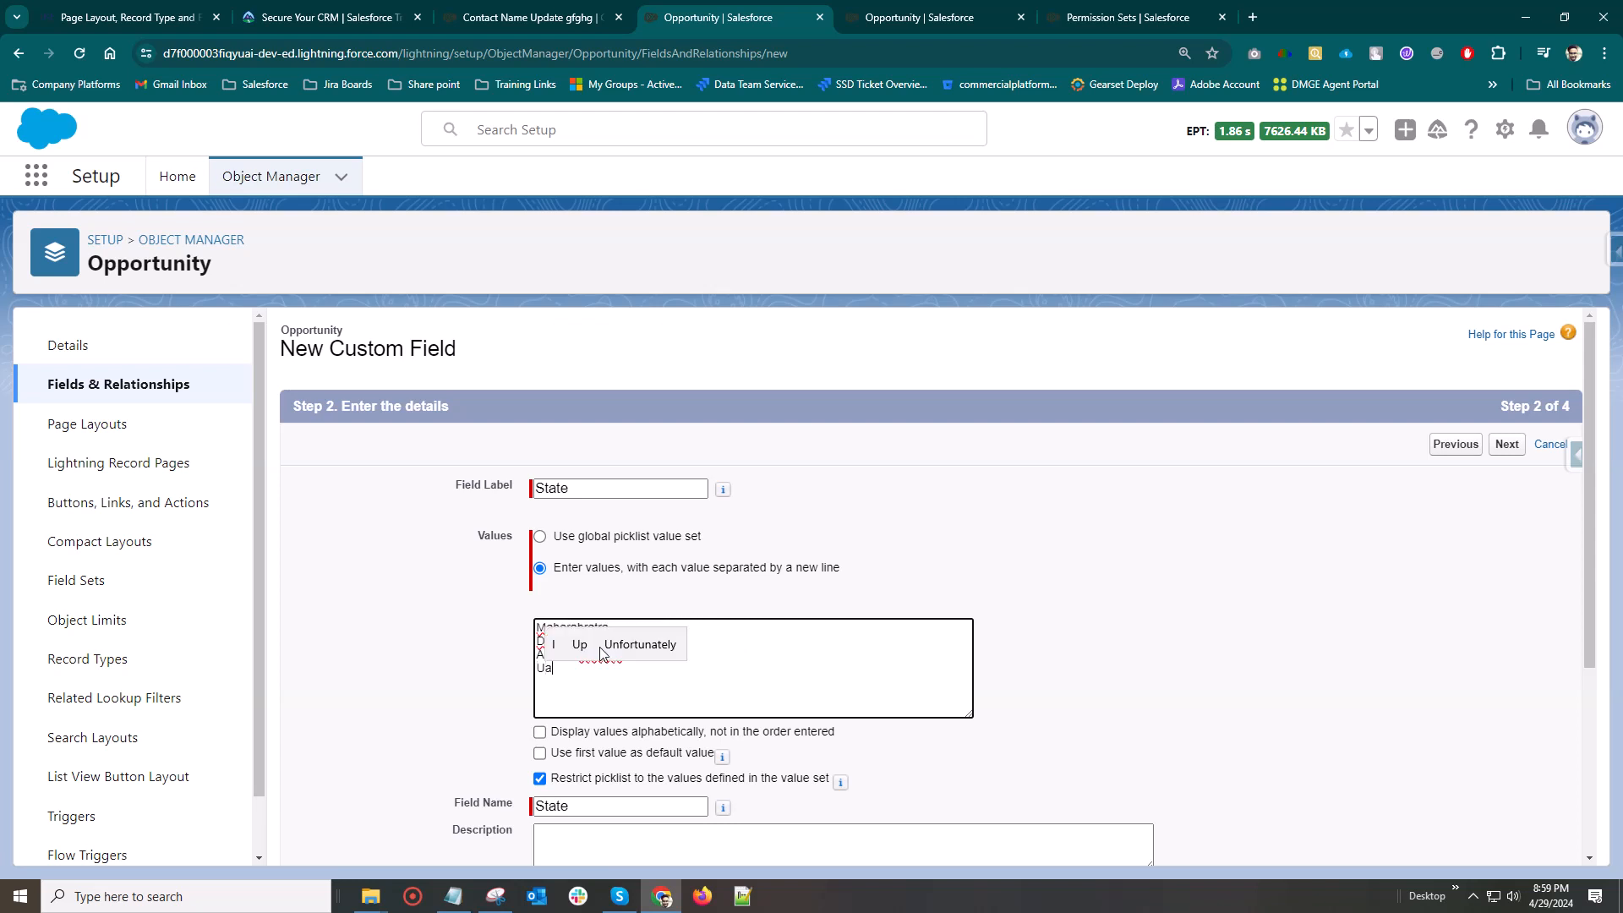
key(BackSpace)
text(ttar )
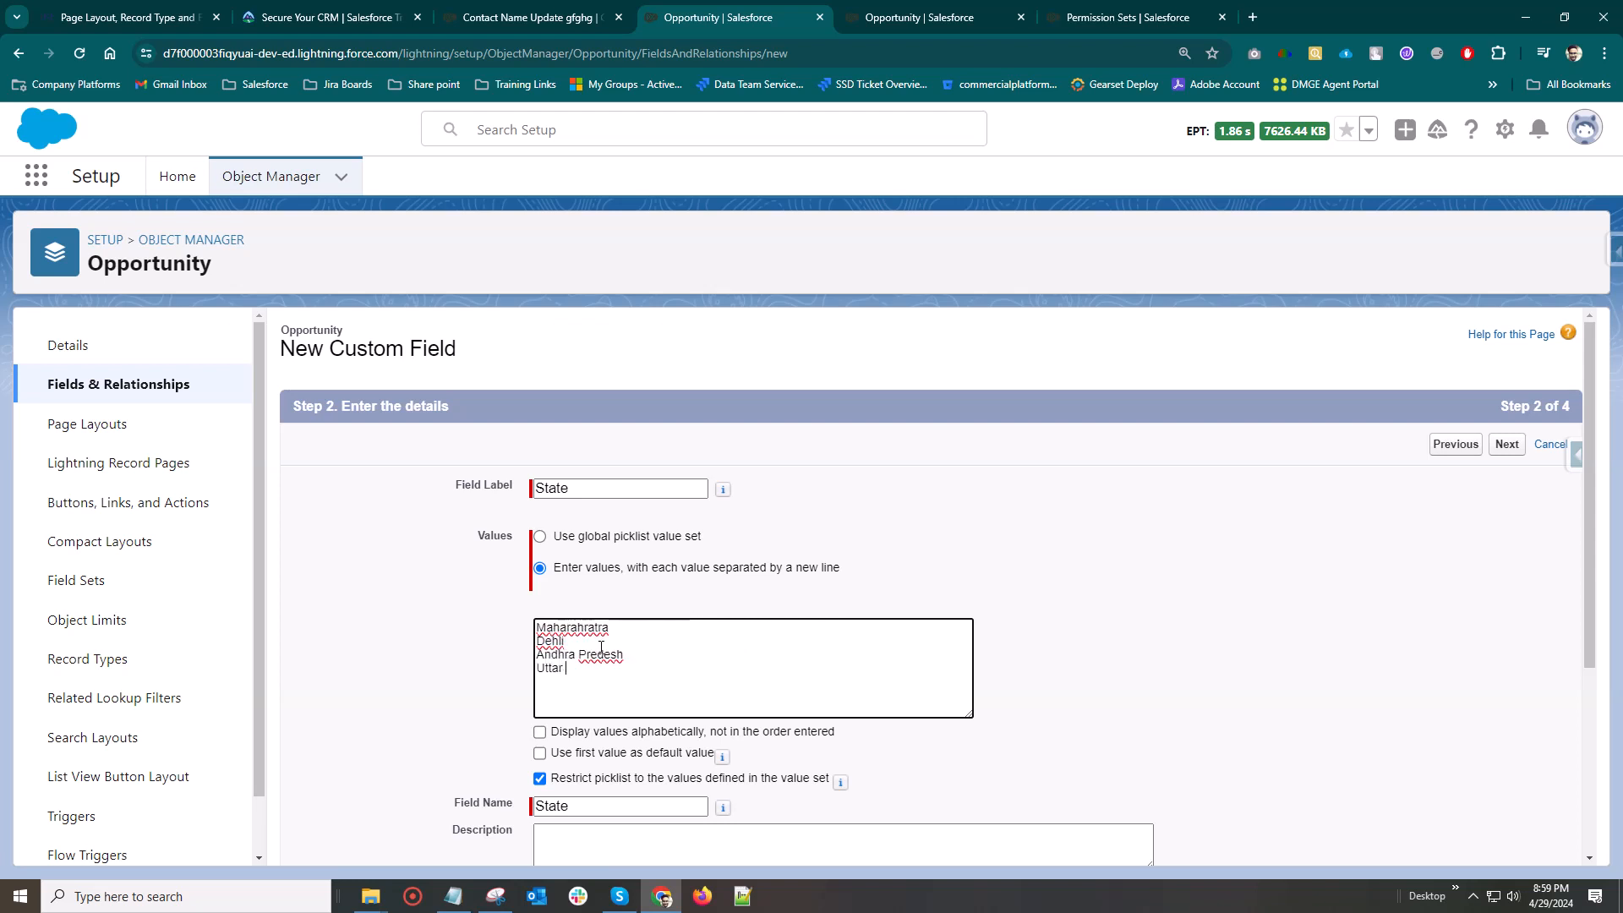
text(Predesh)
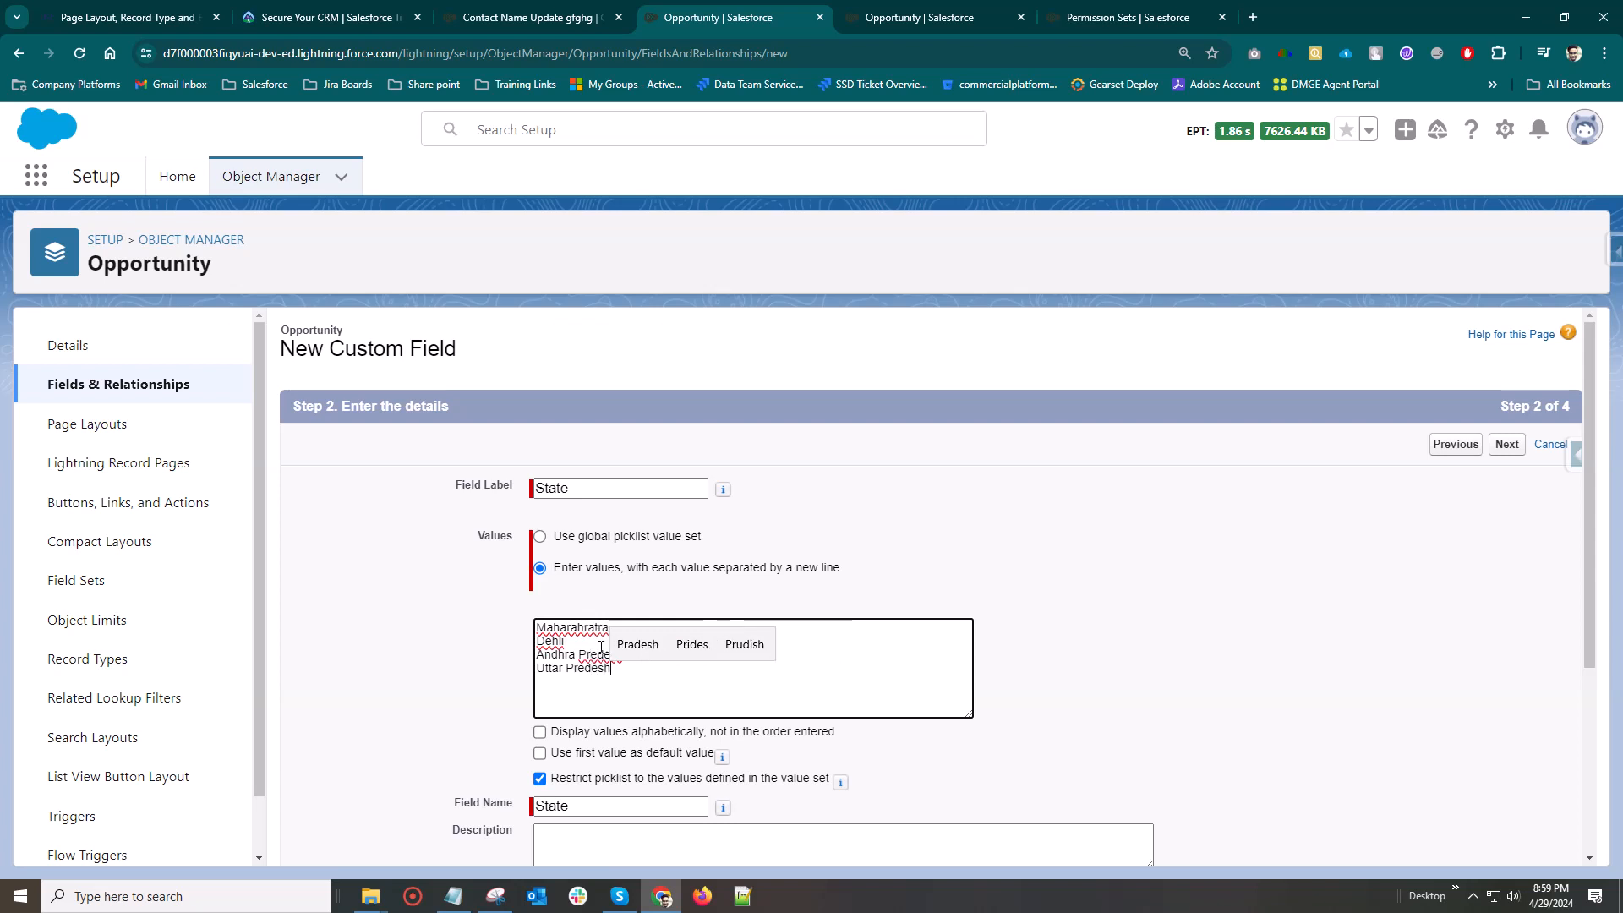
right_click(562, 626)
click(666, 681)
key(Return)
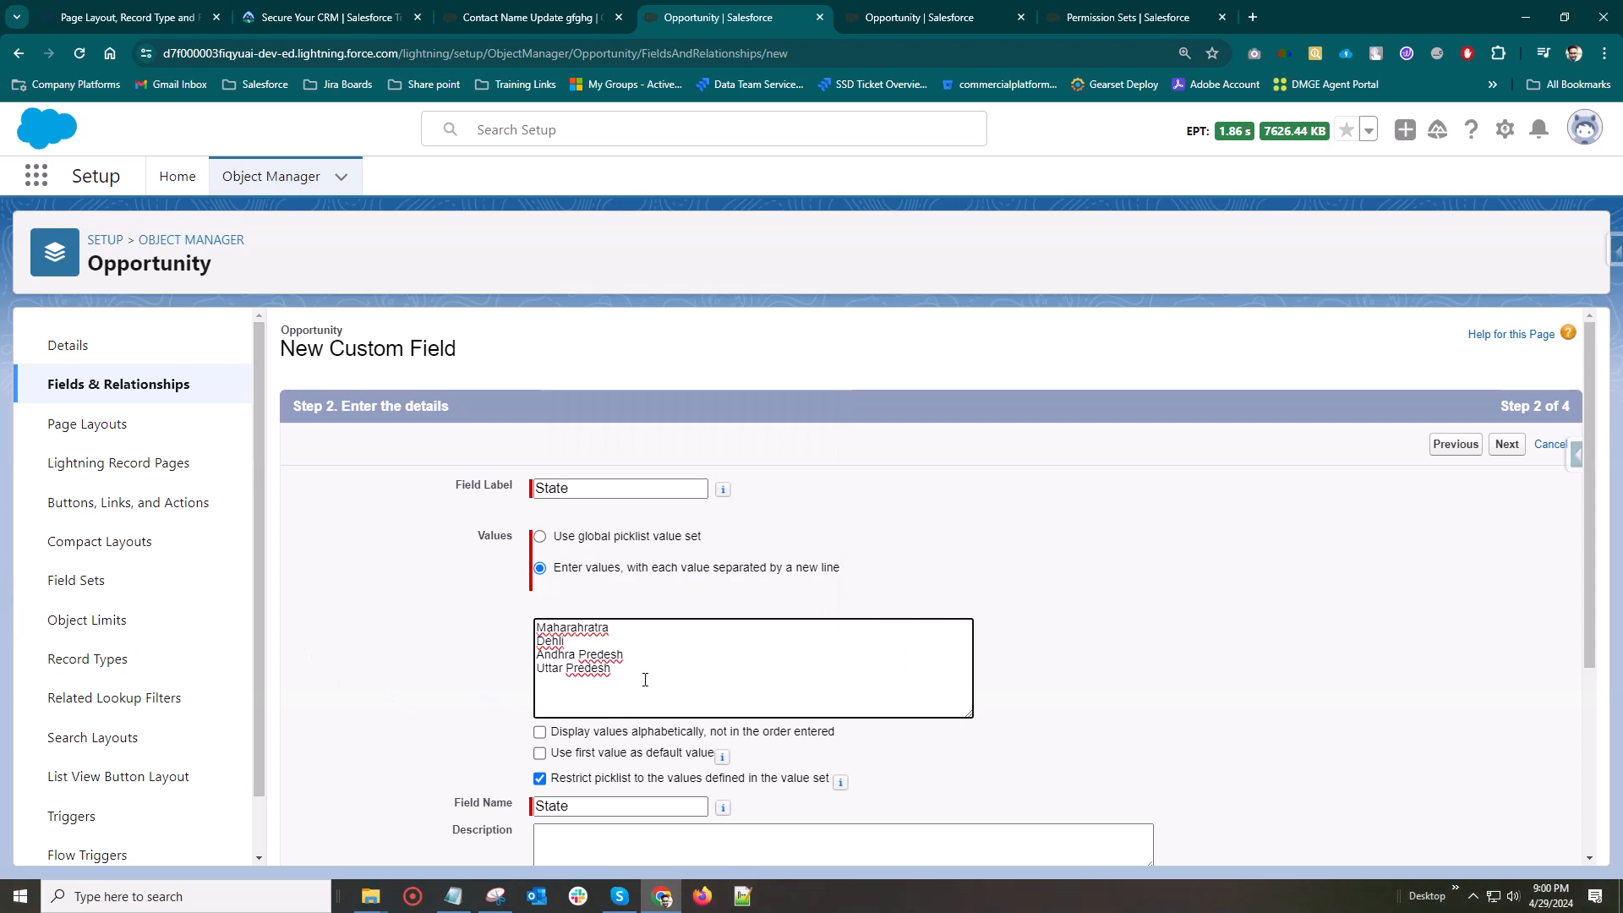
right_click(589, 628)
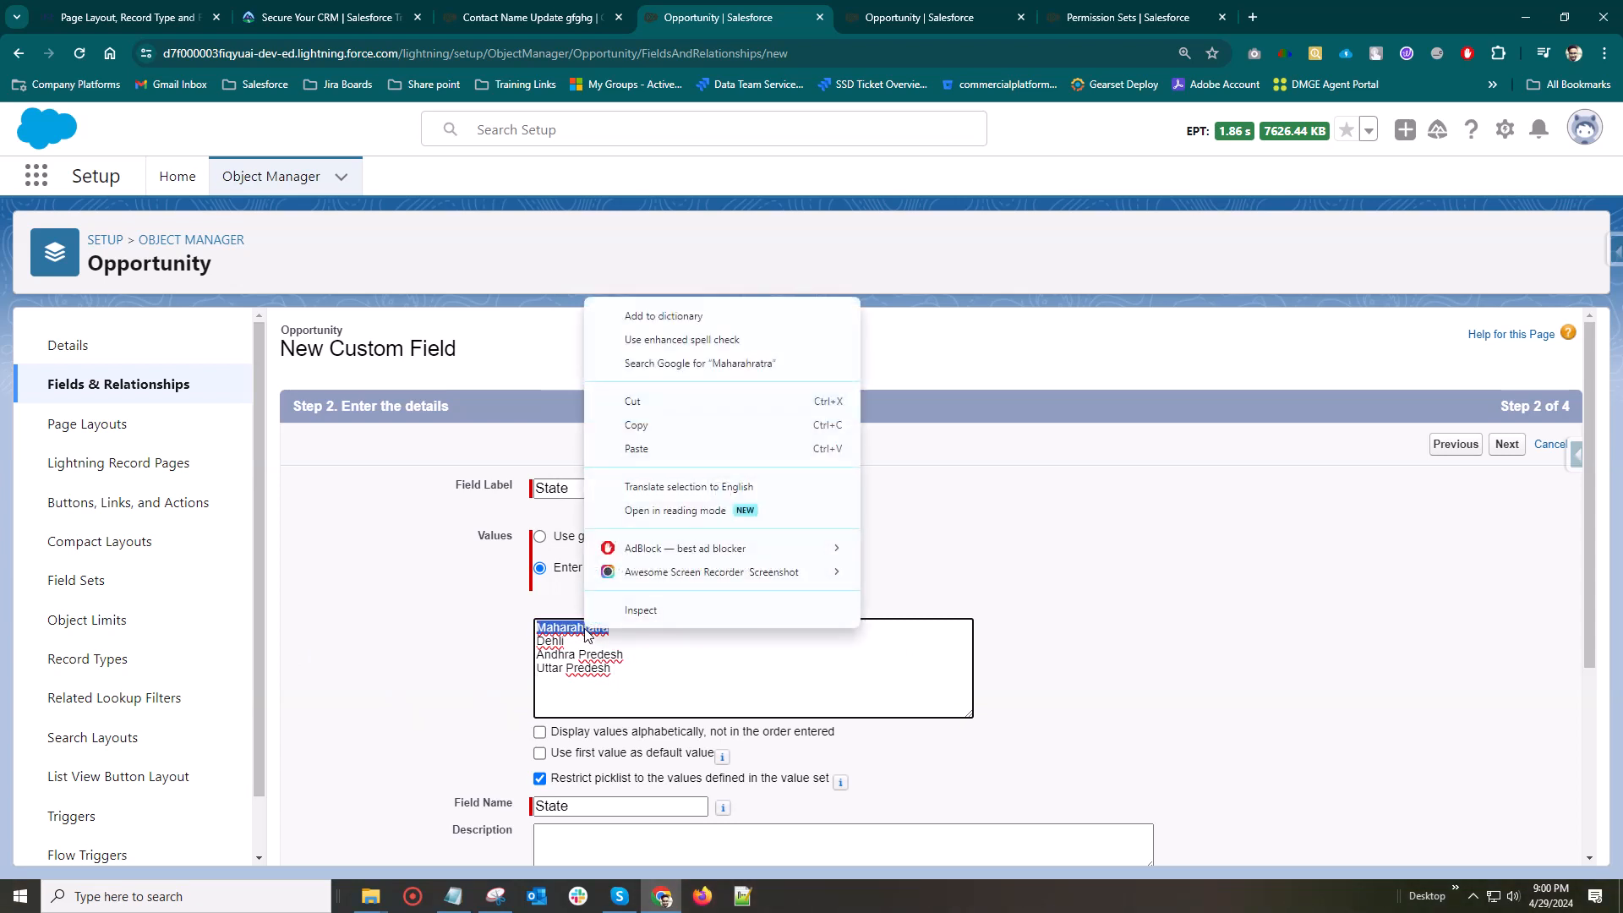
click(674, 658)
click(674, 657)
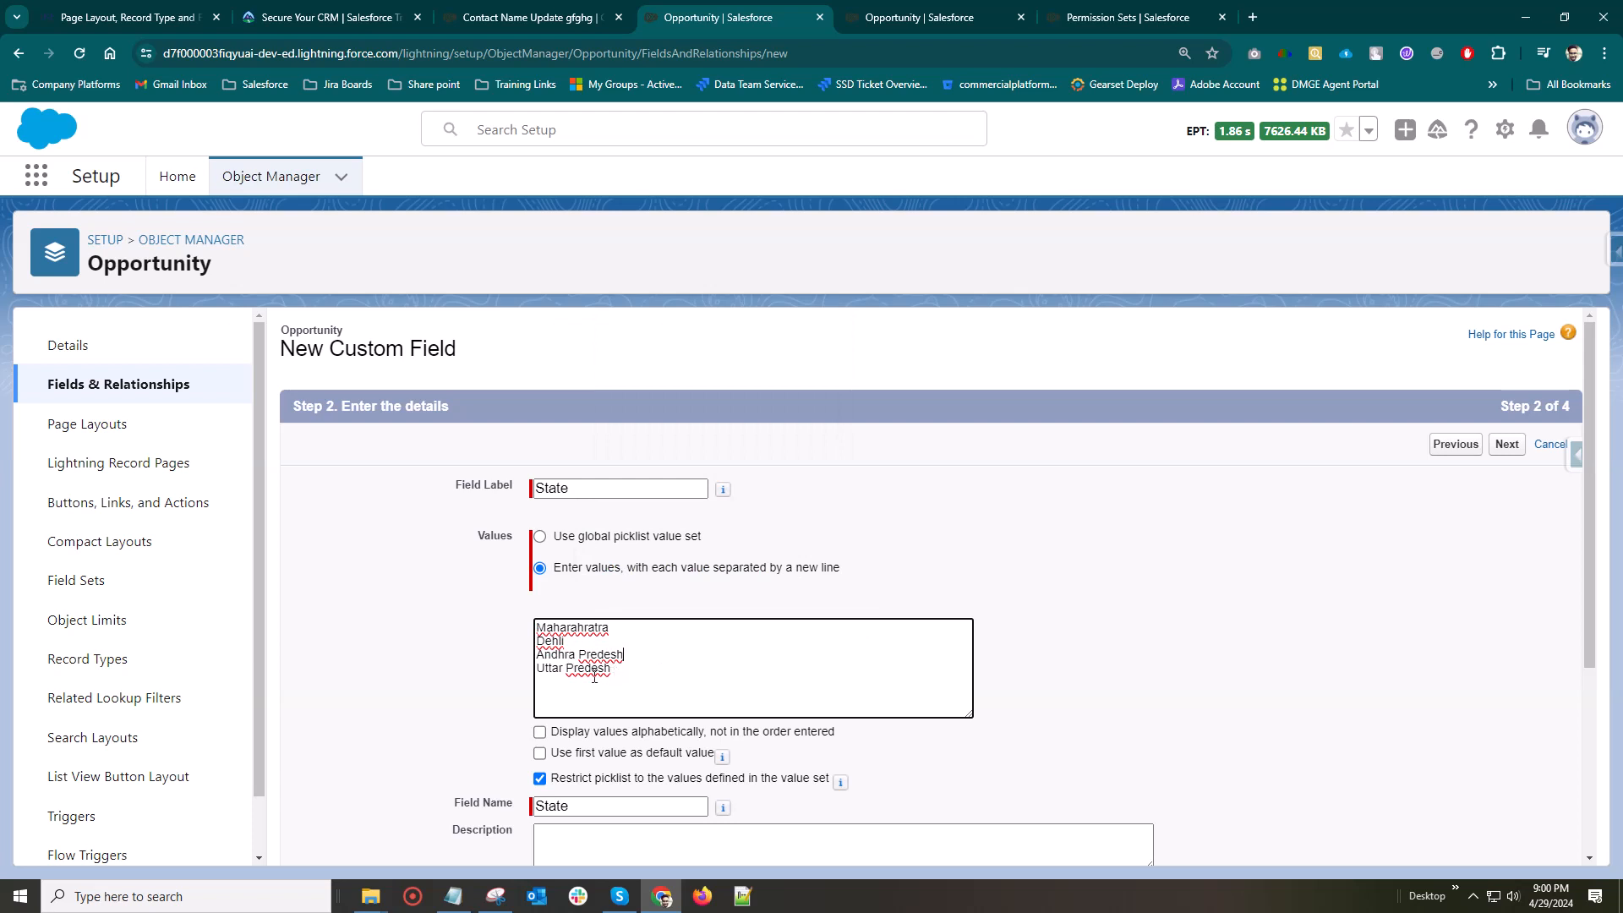
Set the State picklist to display its values alphabetically and continue to field-level security
scroll(585, 642, down, 2)
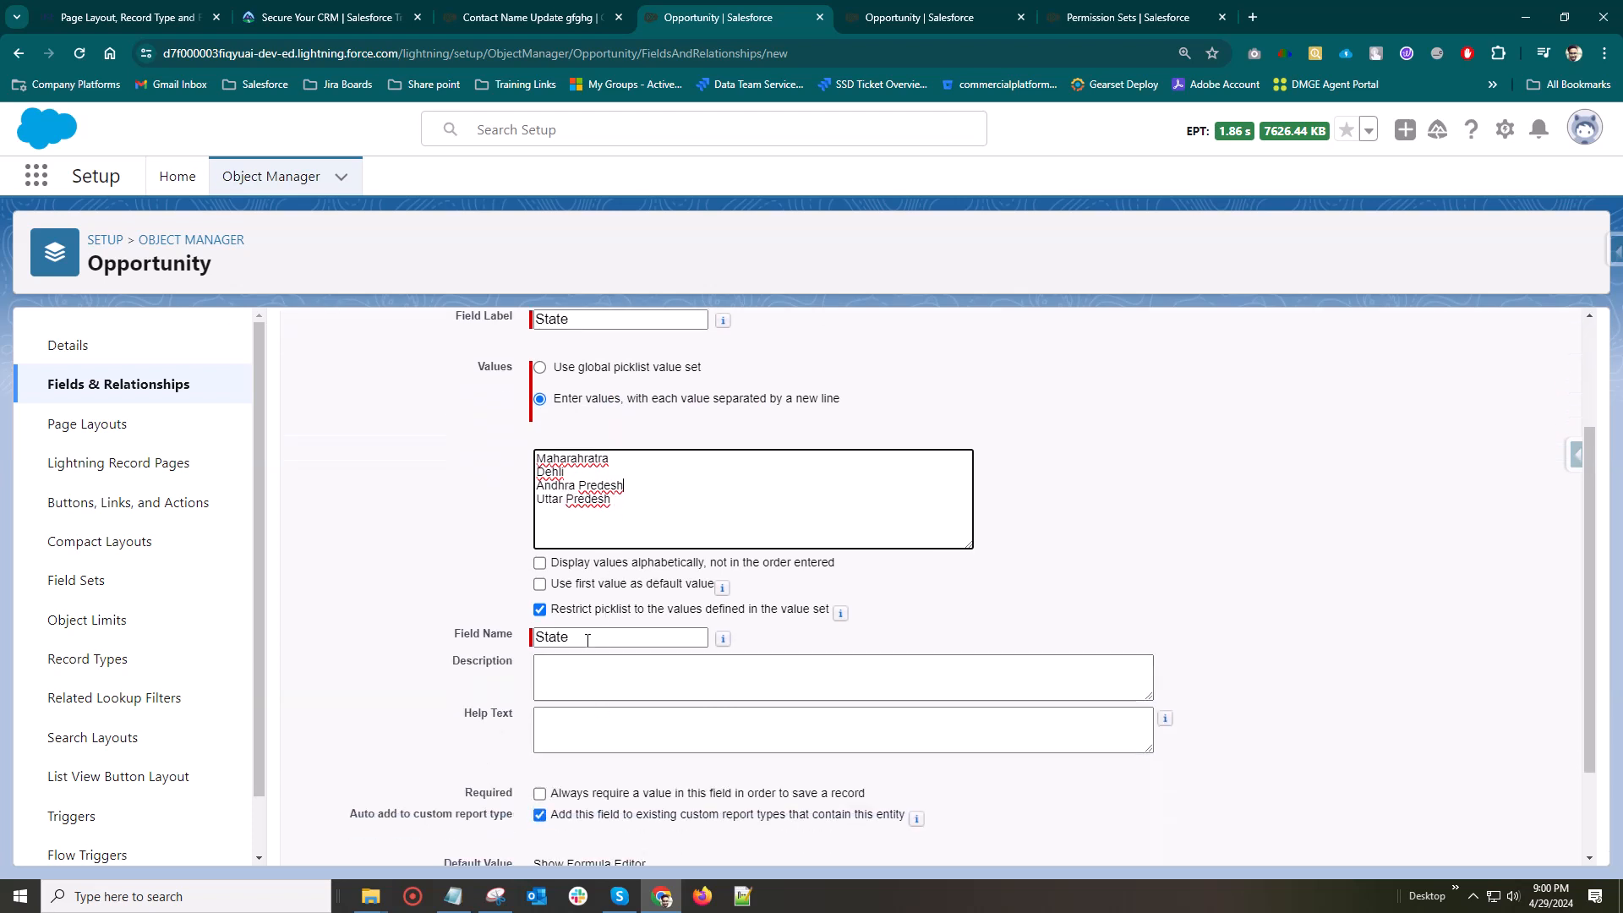
click(542, 562)
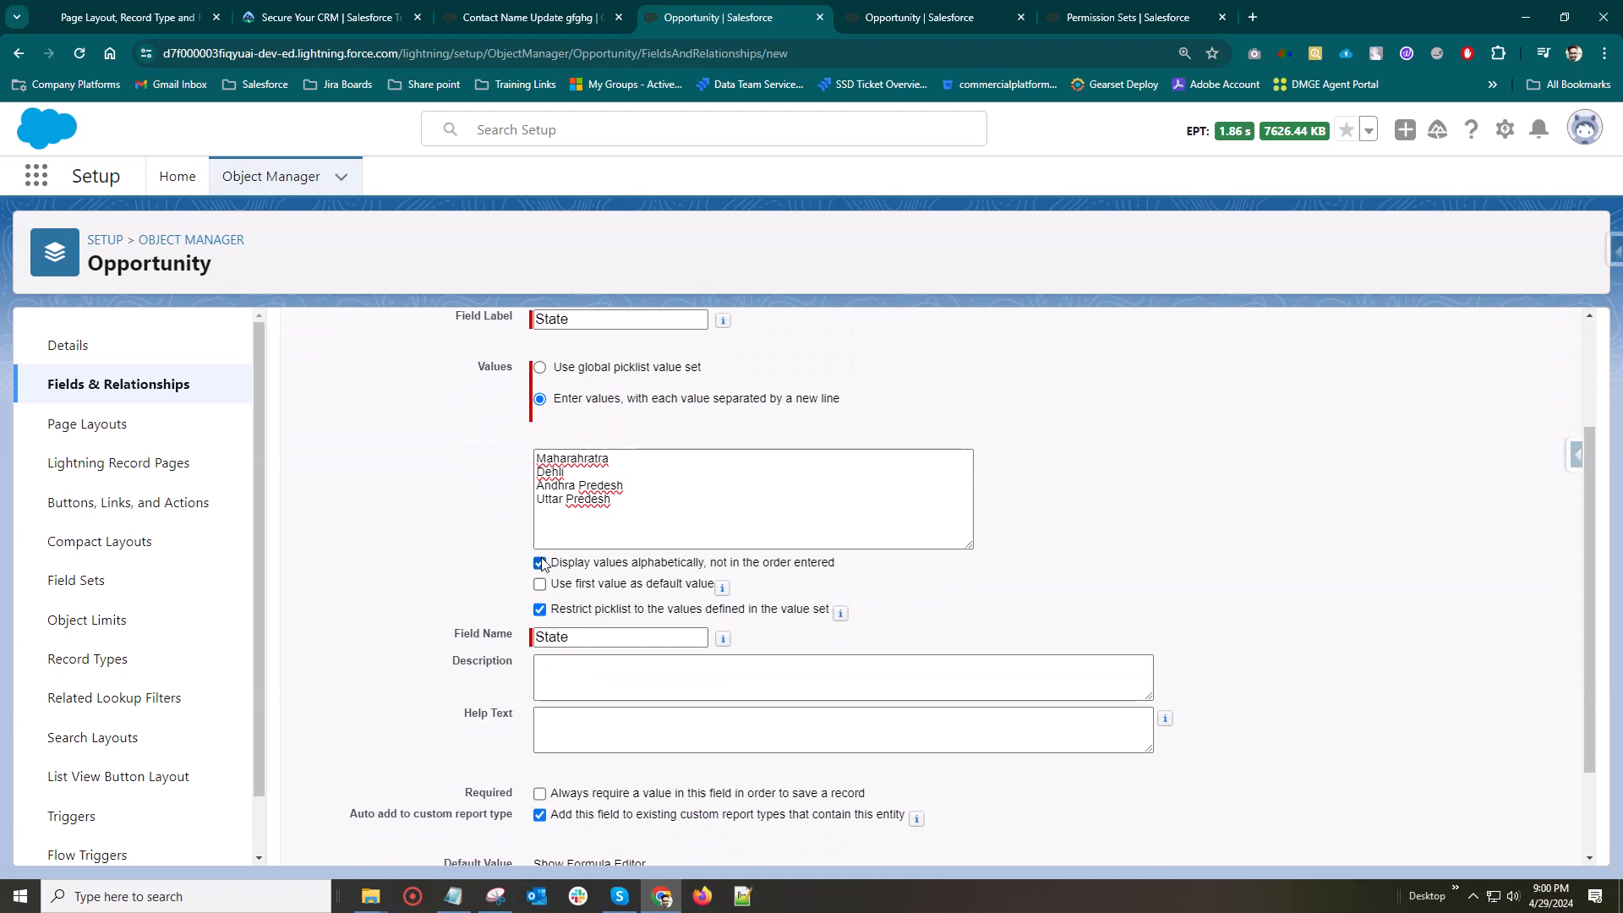
scroll(655, 620, down, 1)
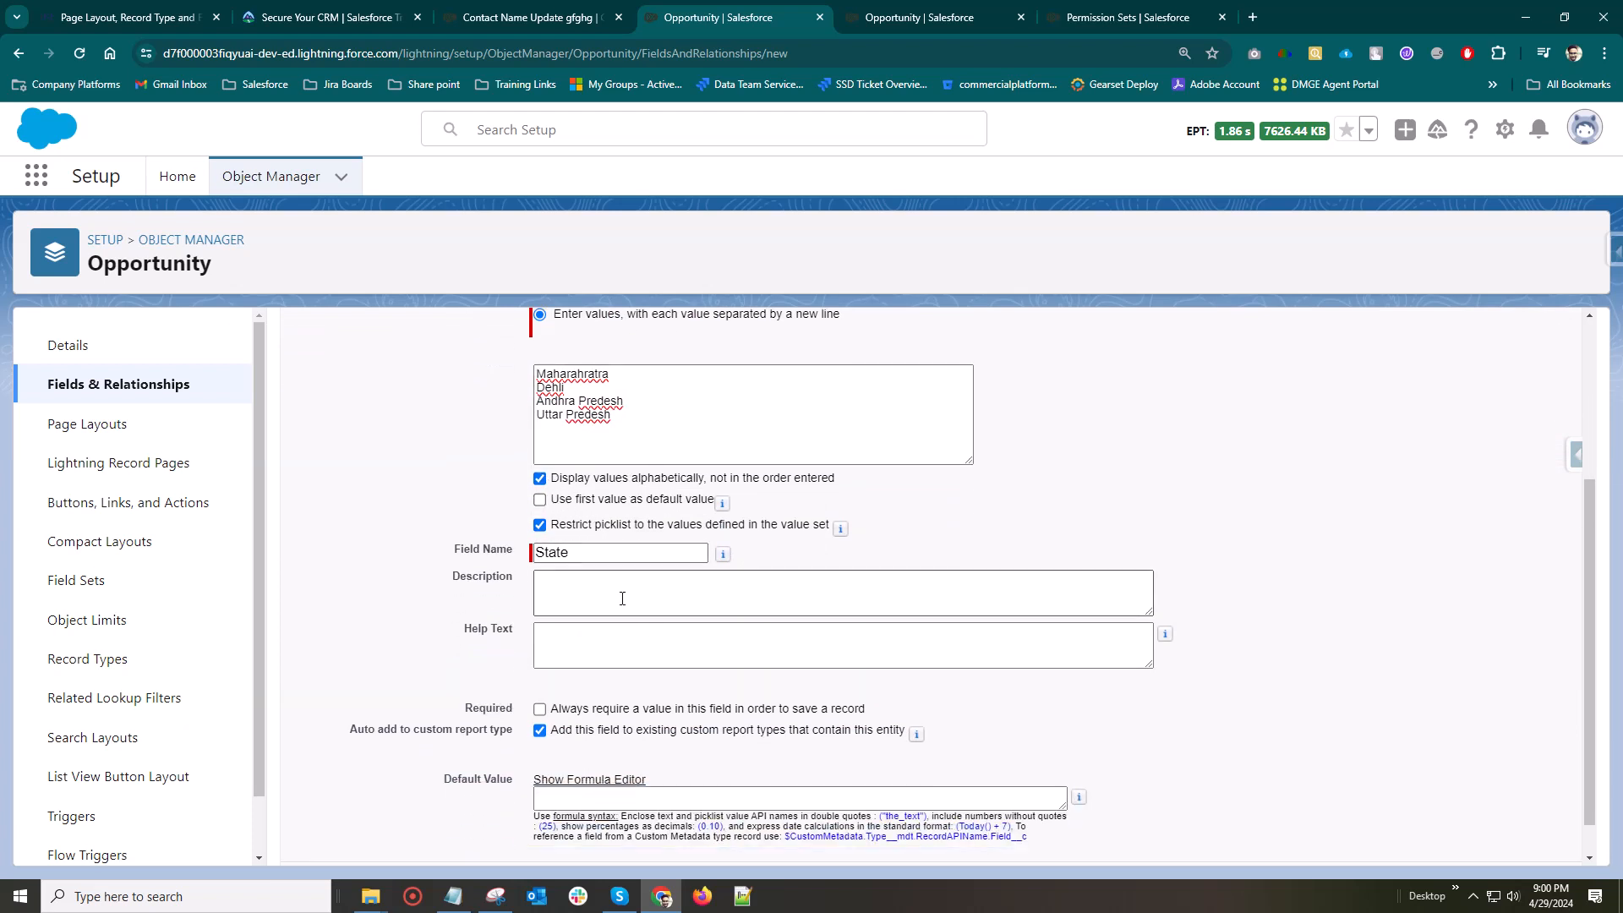
scroll(585, 556, down, 1)
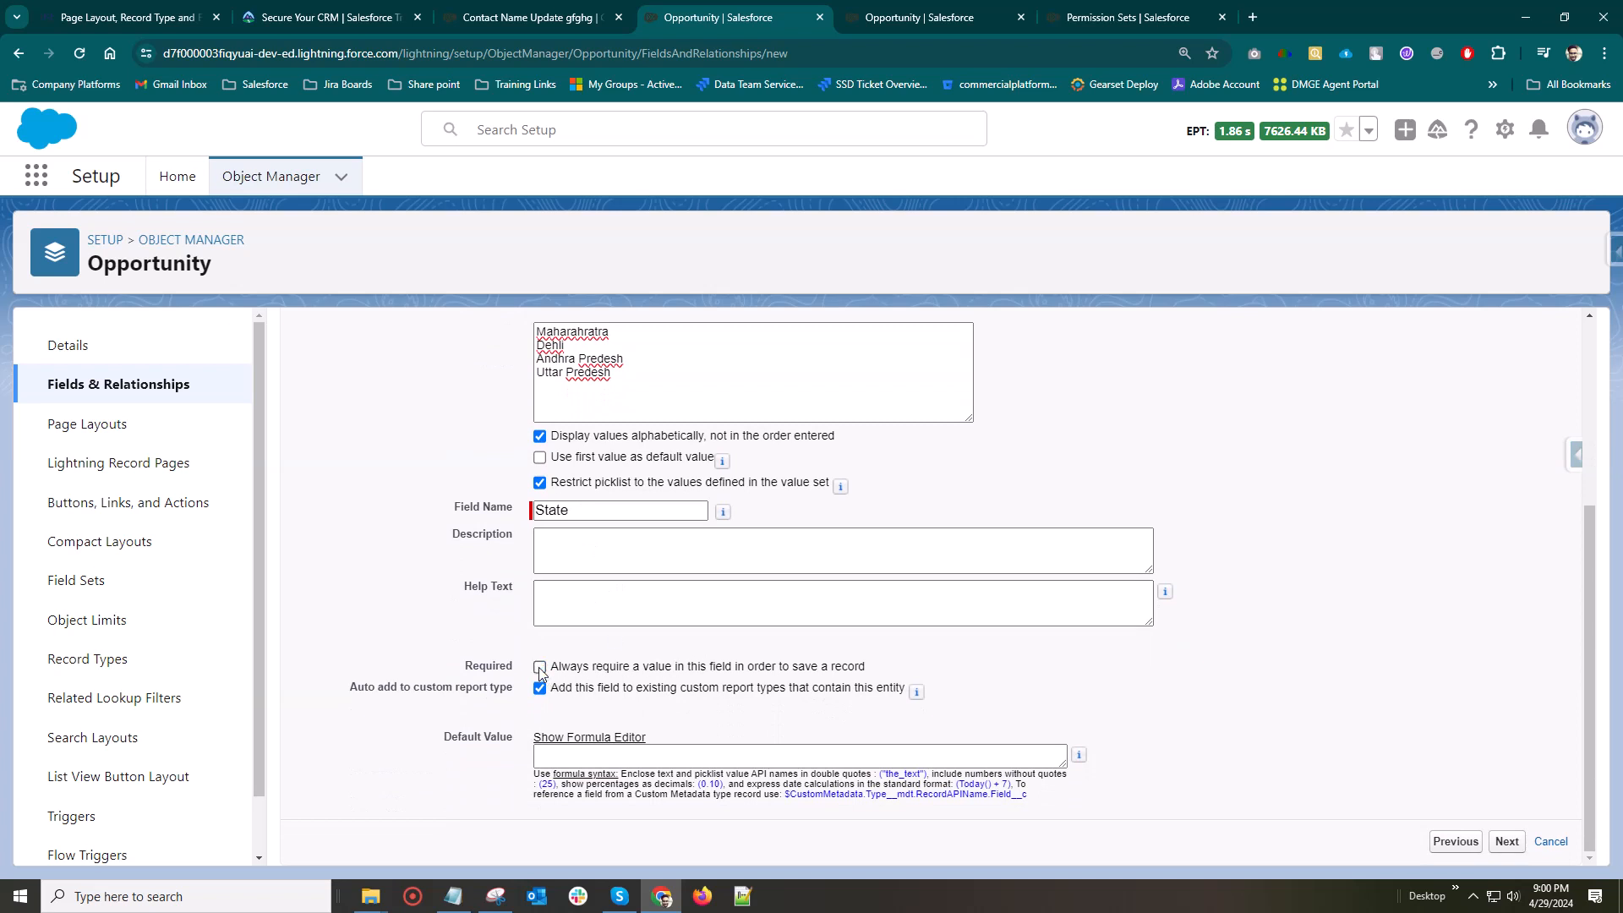
click(1510, 840)
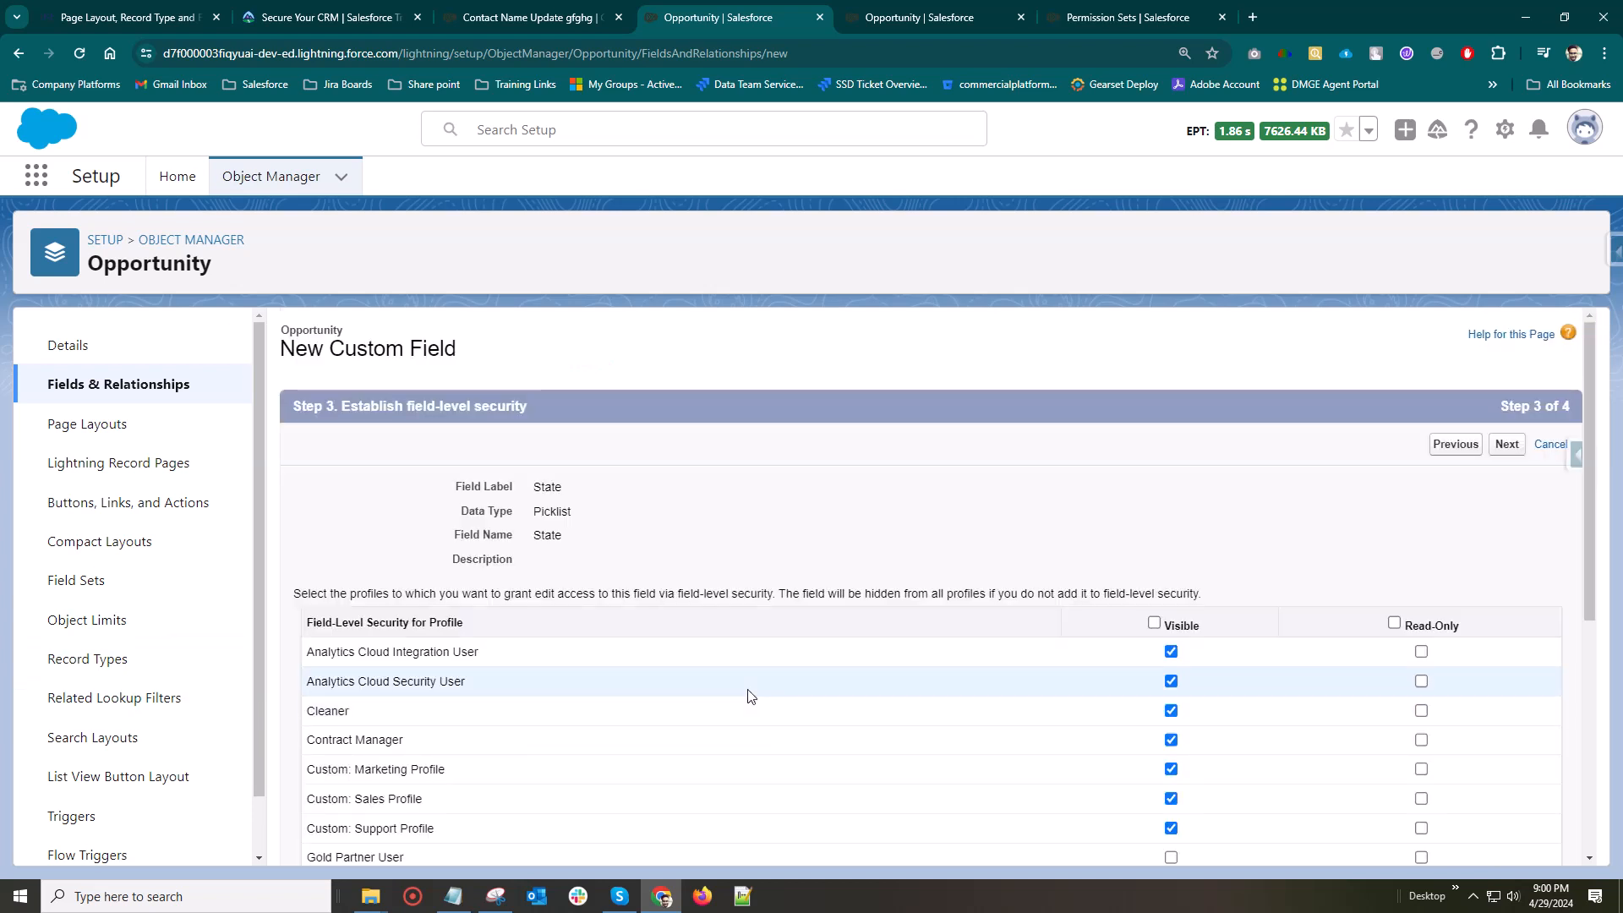
Clear the State field's visibility for all profiles and save it on all Opportunity page layouts, proceeding to another new field
scroll(745, 683, down, 3)
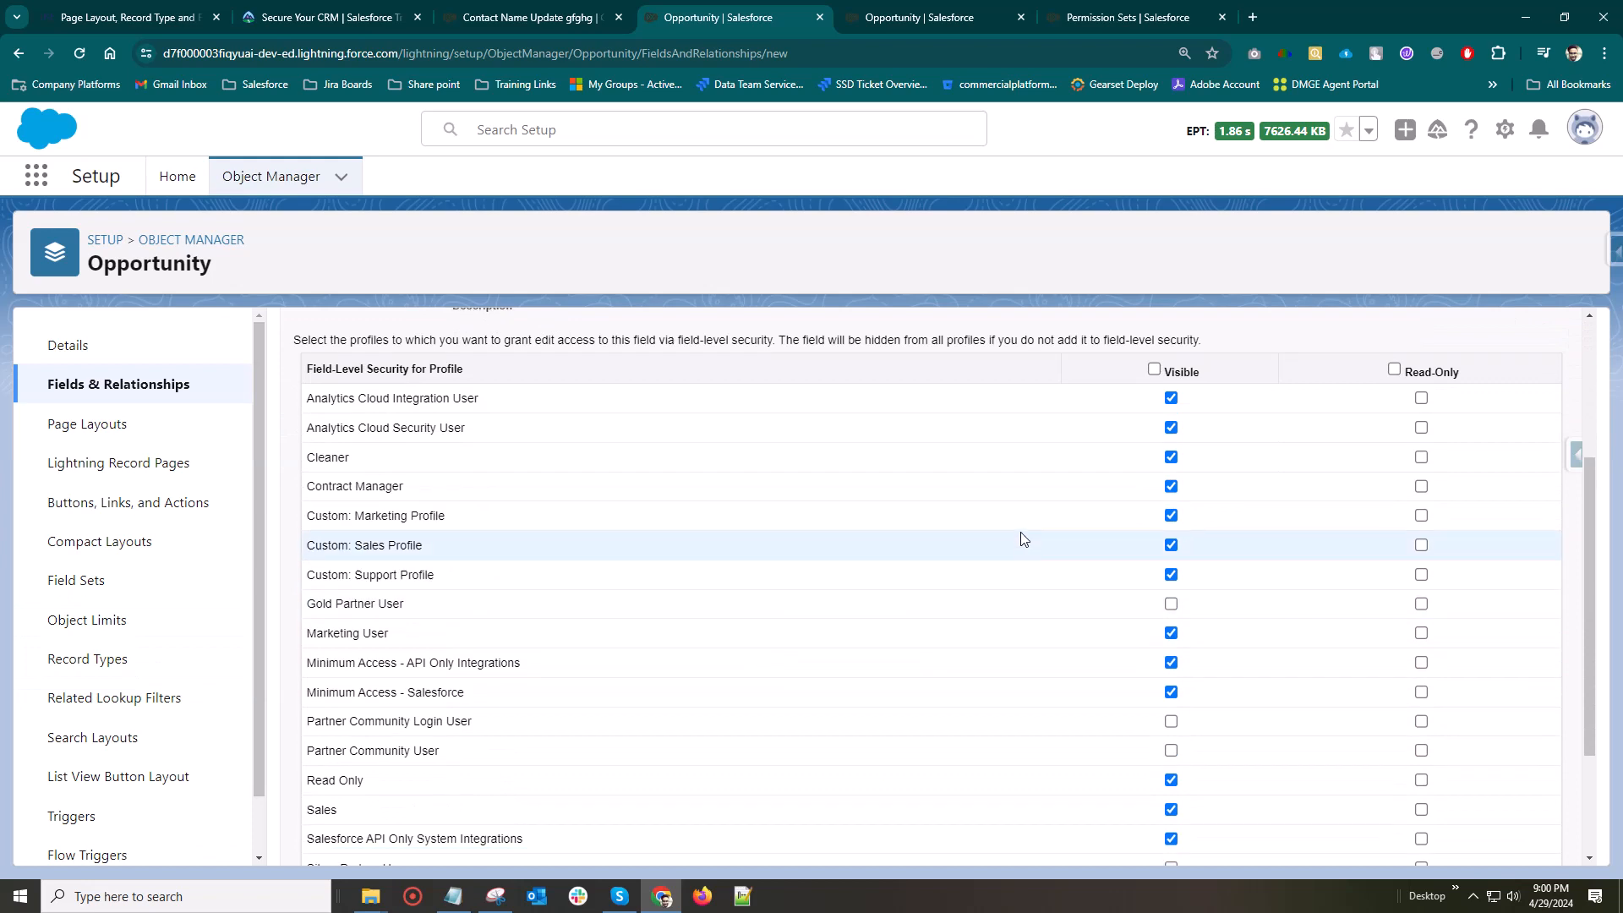
click(1154, 370)
click(1154, 369)
scroll(1155, 369, down, 2)
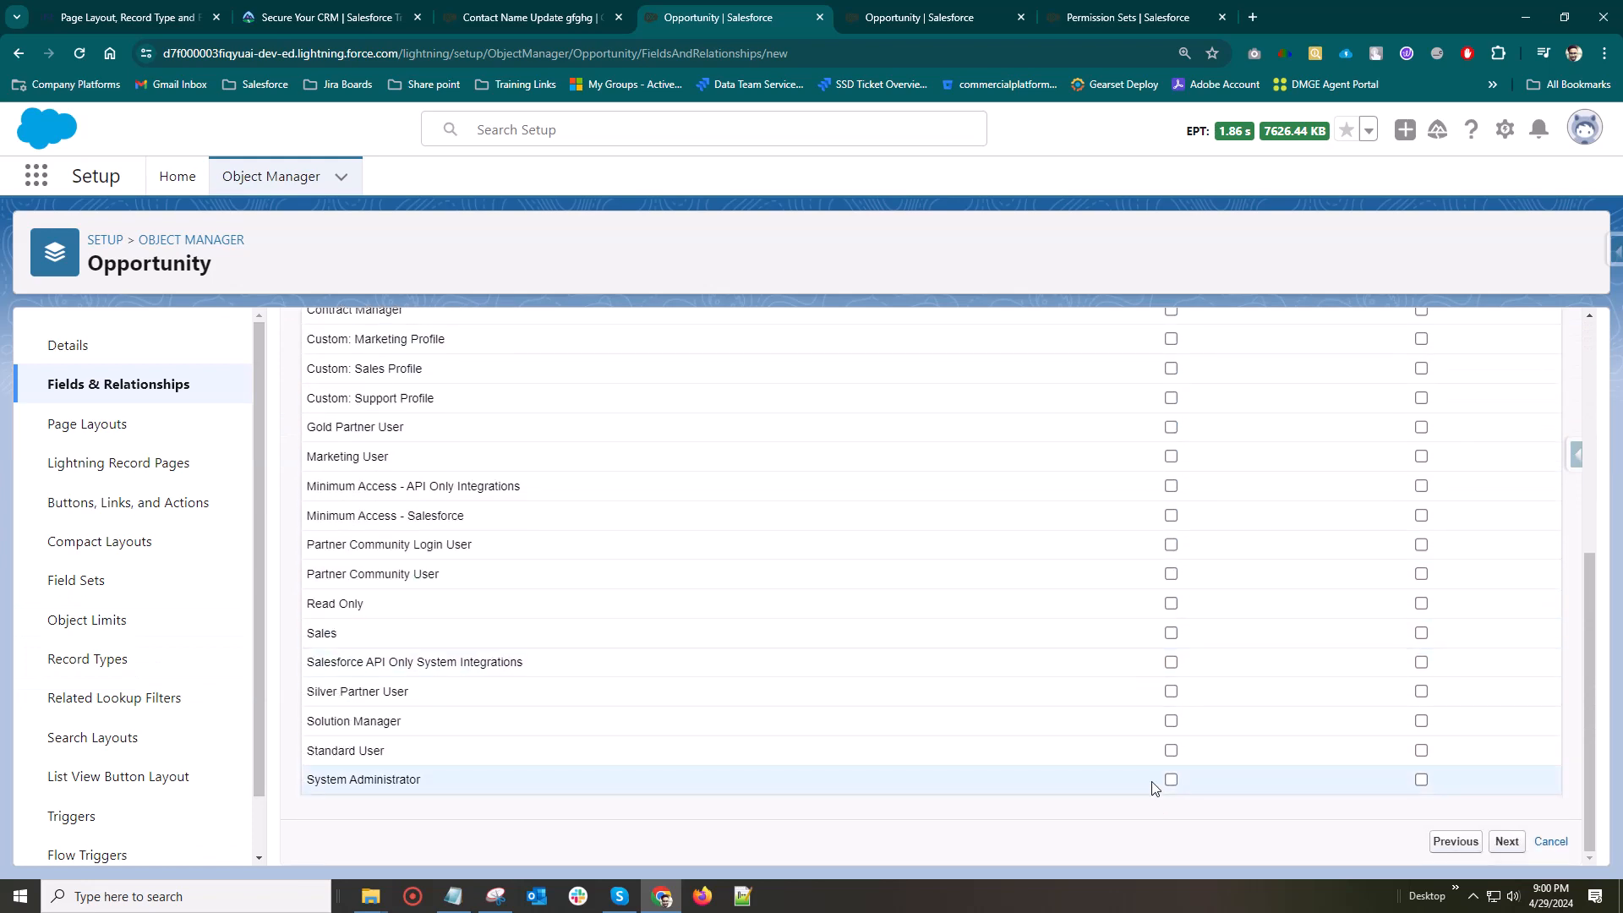
scroll(1326, 737, up, 5)
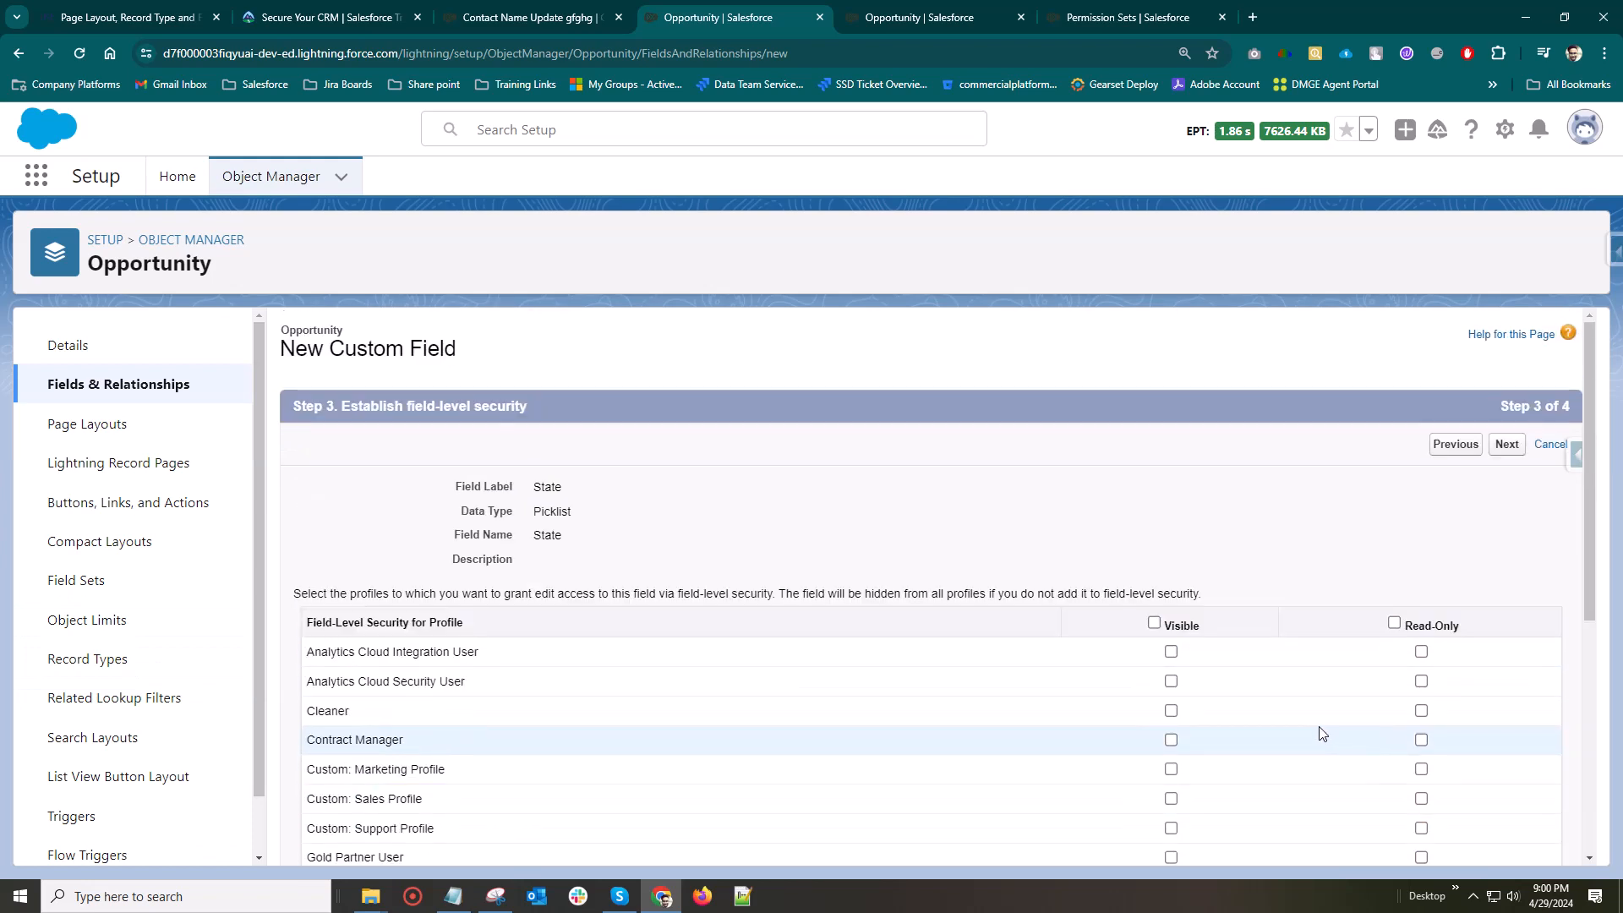
click(1507, 443)
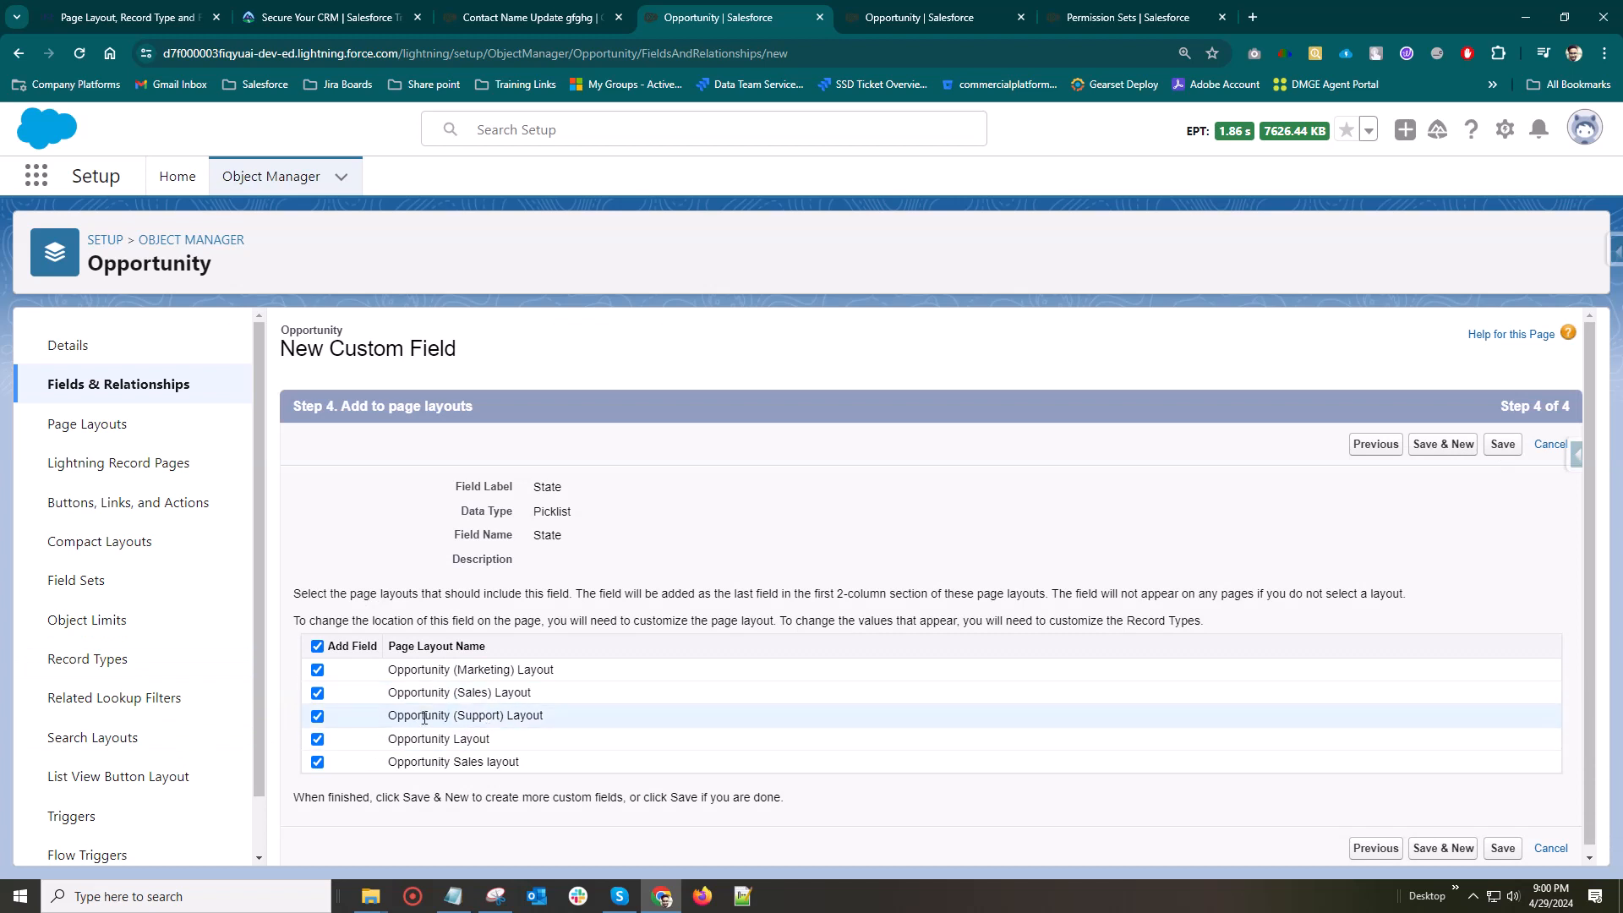
click(1465, 848)
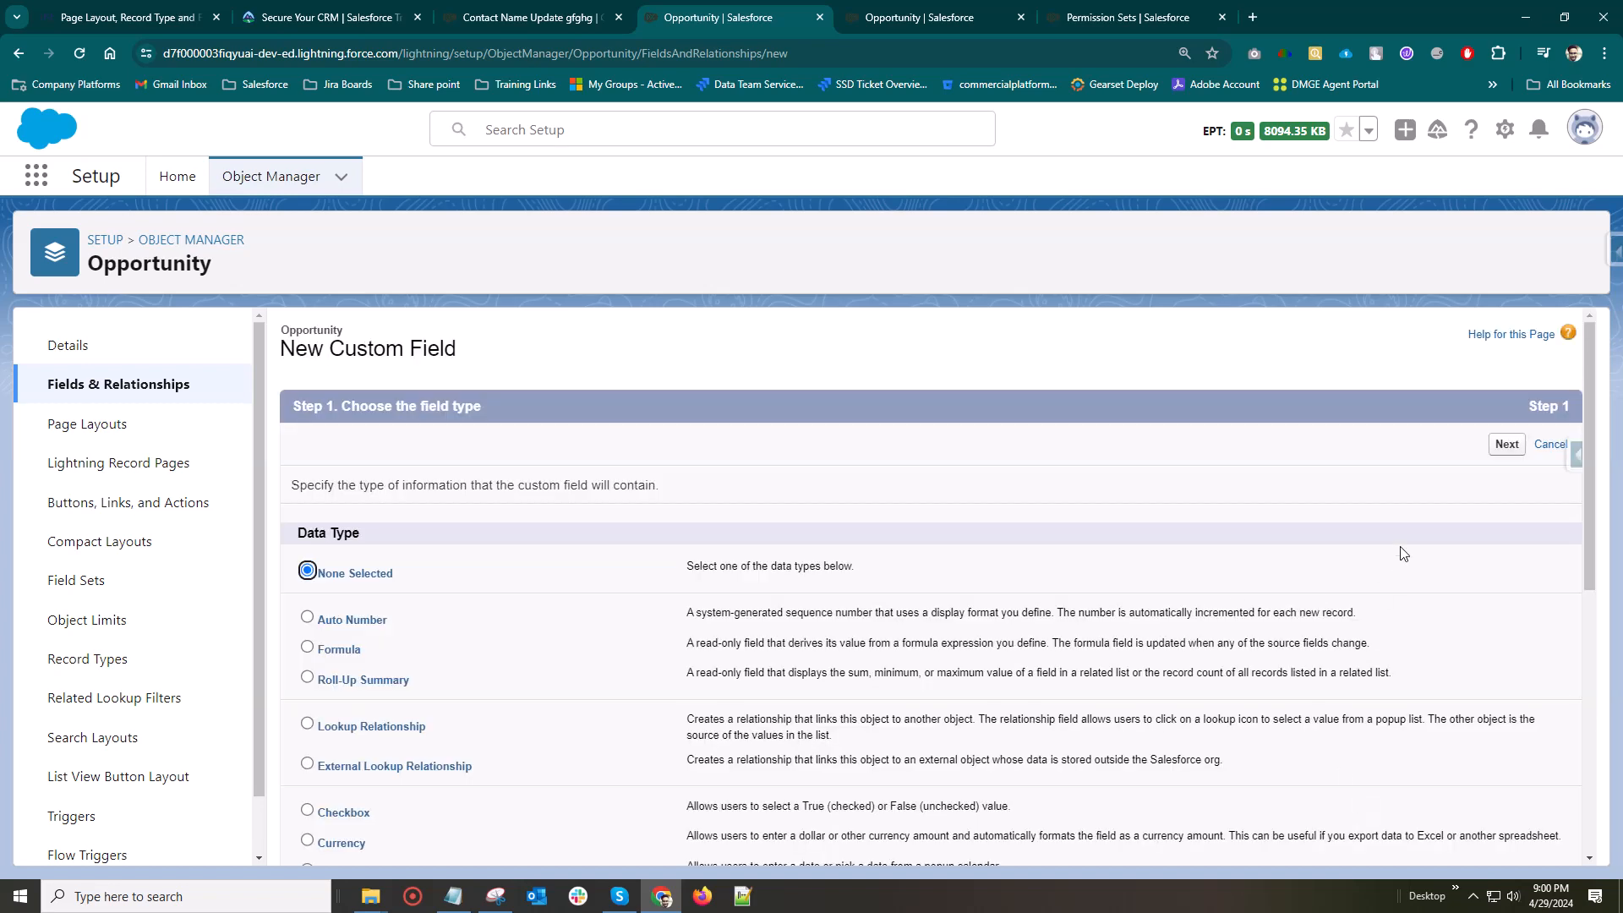
Choose Picklist (Multi-Select) as the new field's type, accepting the limitations notice and opting out of seeing it again
scroll(397, 708, down, 6)
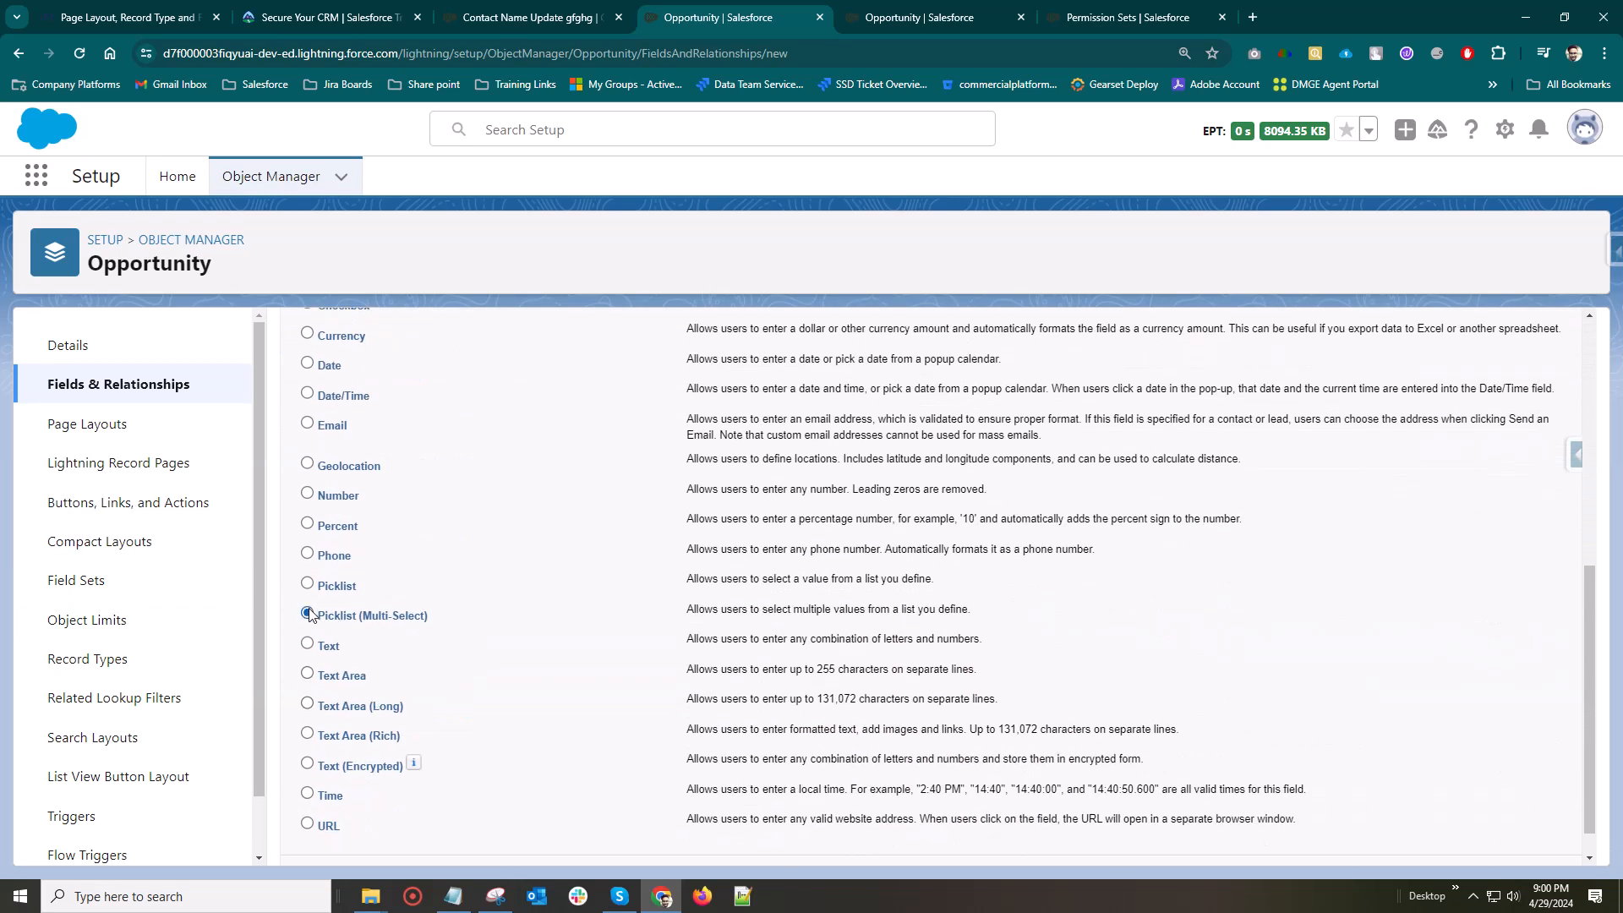
scroll(1495, 779, down, 1)
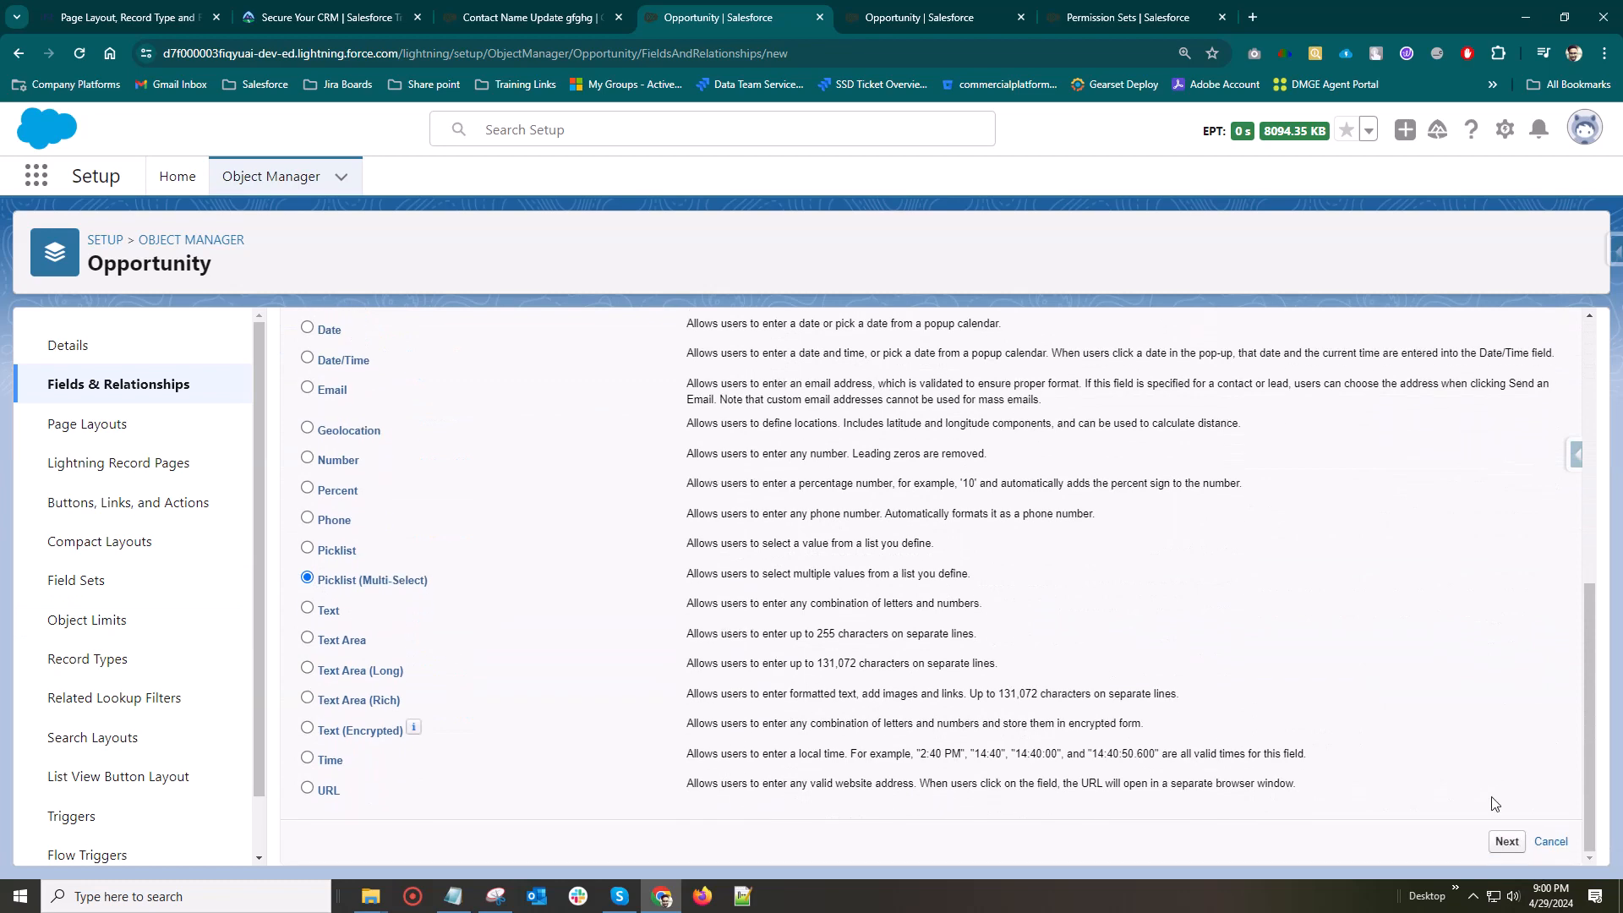
click(1505, 841)
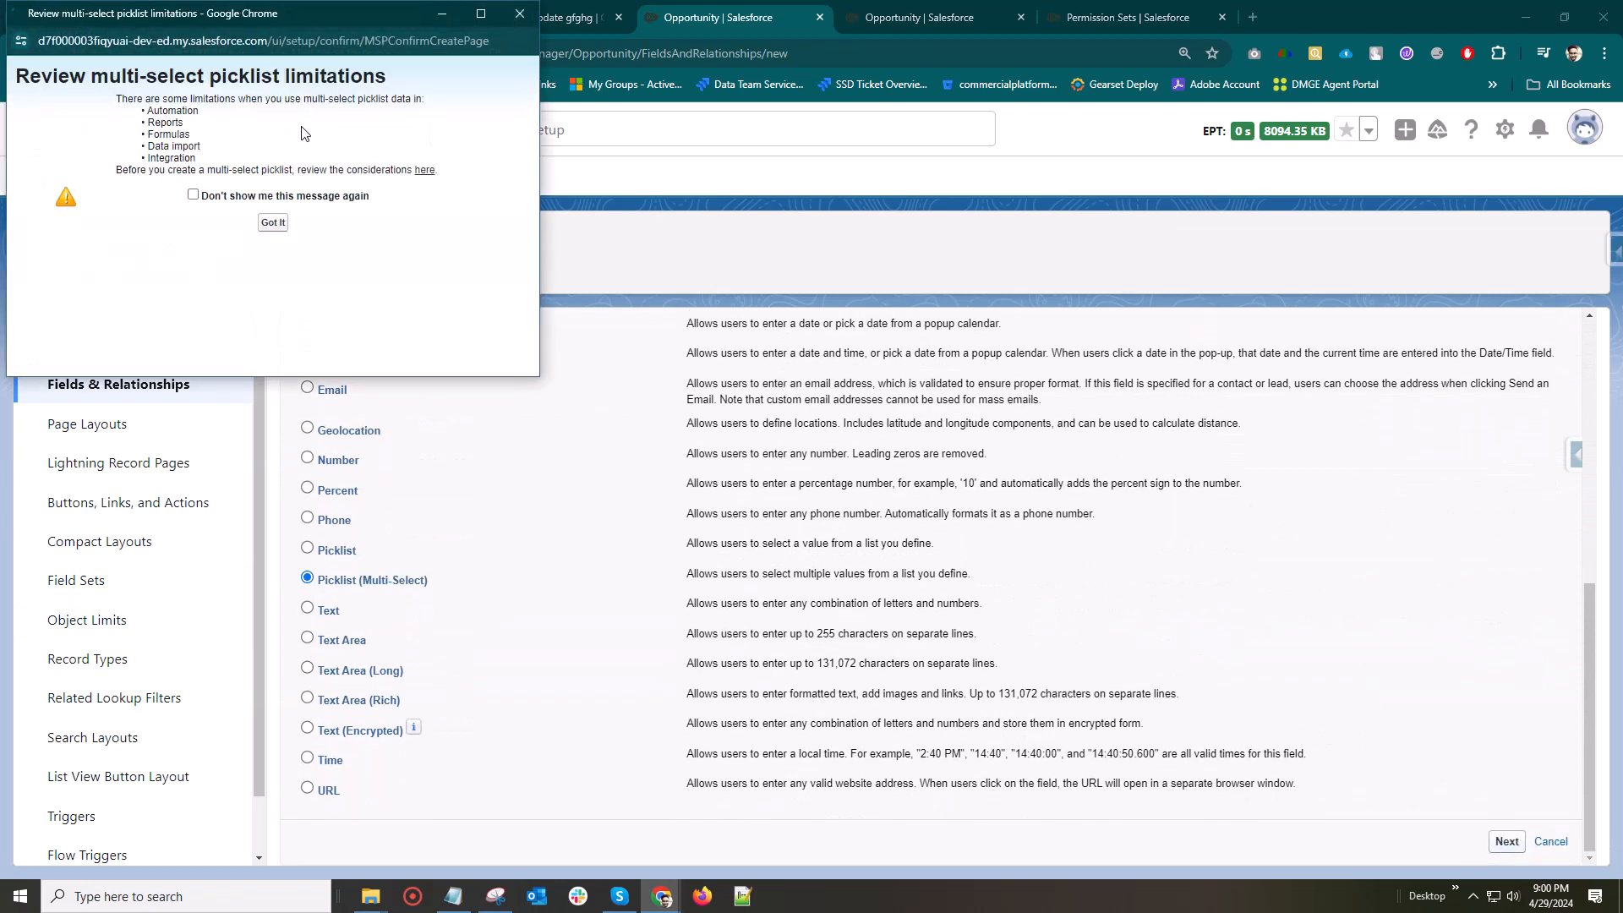
click(194, 197)
click(271, 224)
scroll(1190, 711, up, 3)
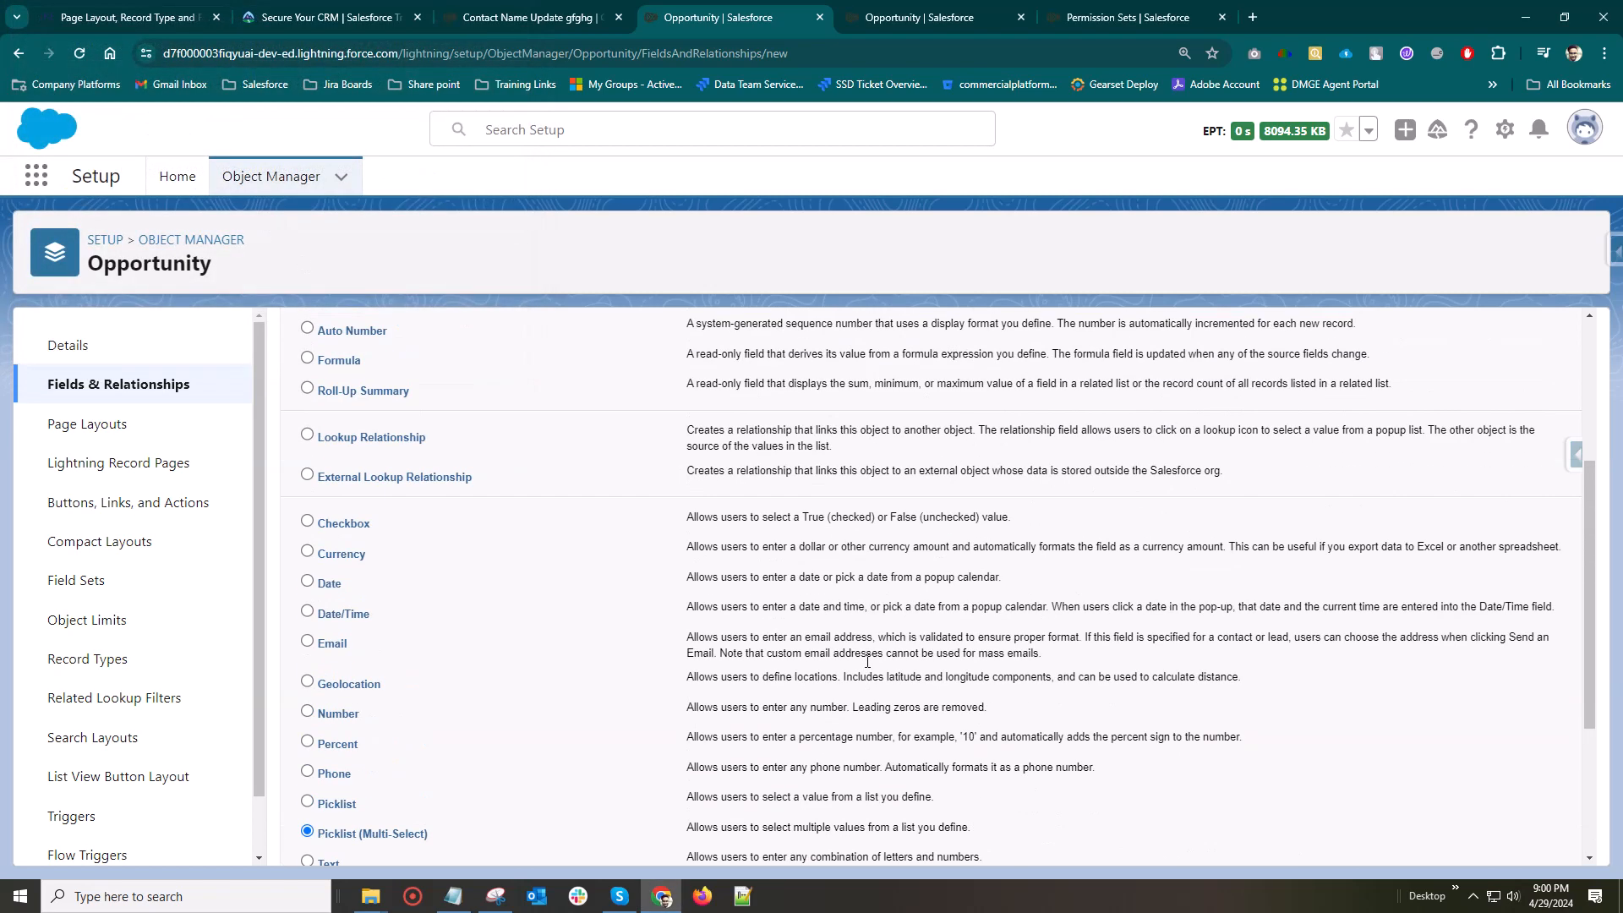
scroll(1190, 711, down, 3)
click(1515, 843)
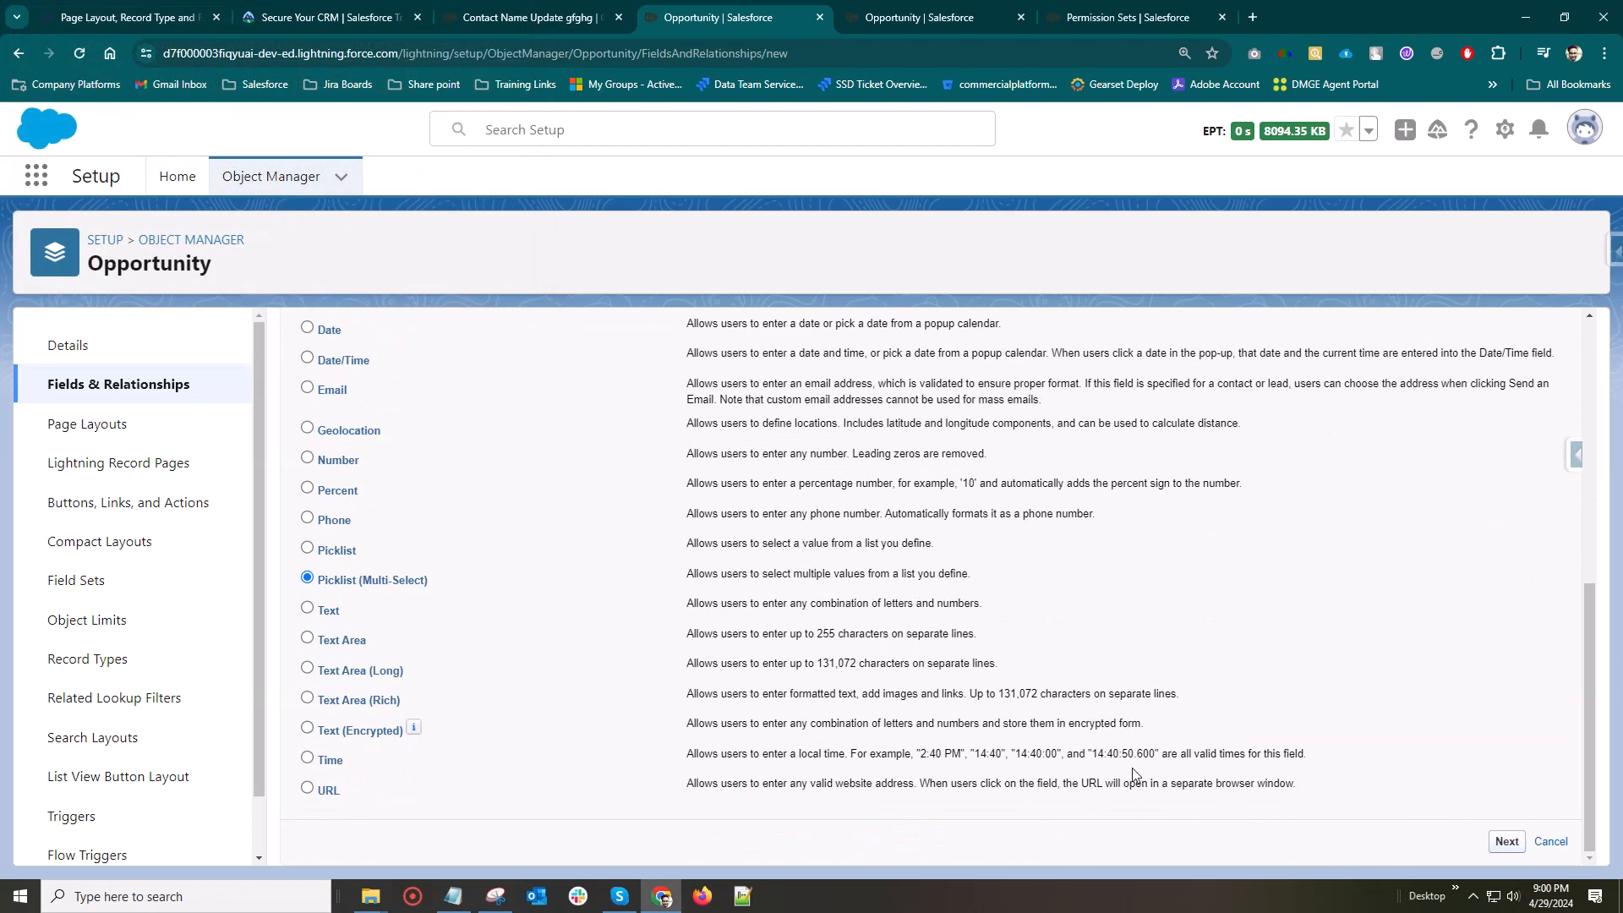
Label the multi-select picklist City and choose to enter its values manually instead of using a global value set
click(569, 493)
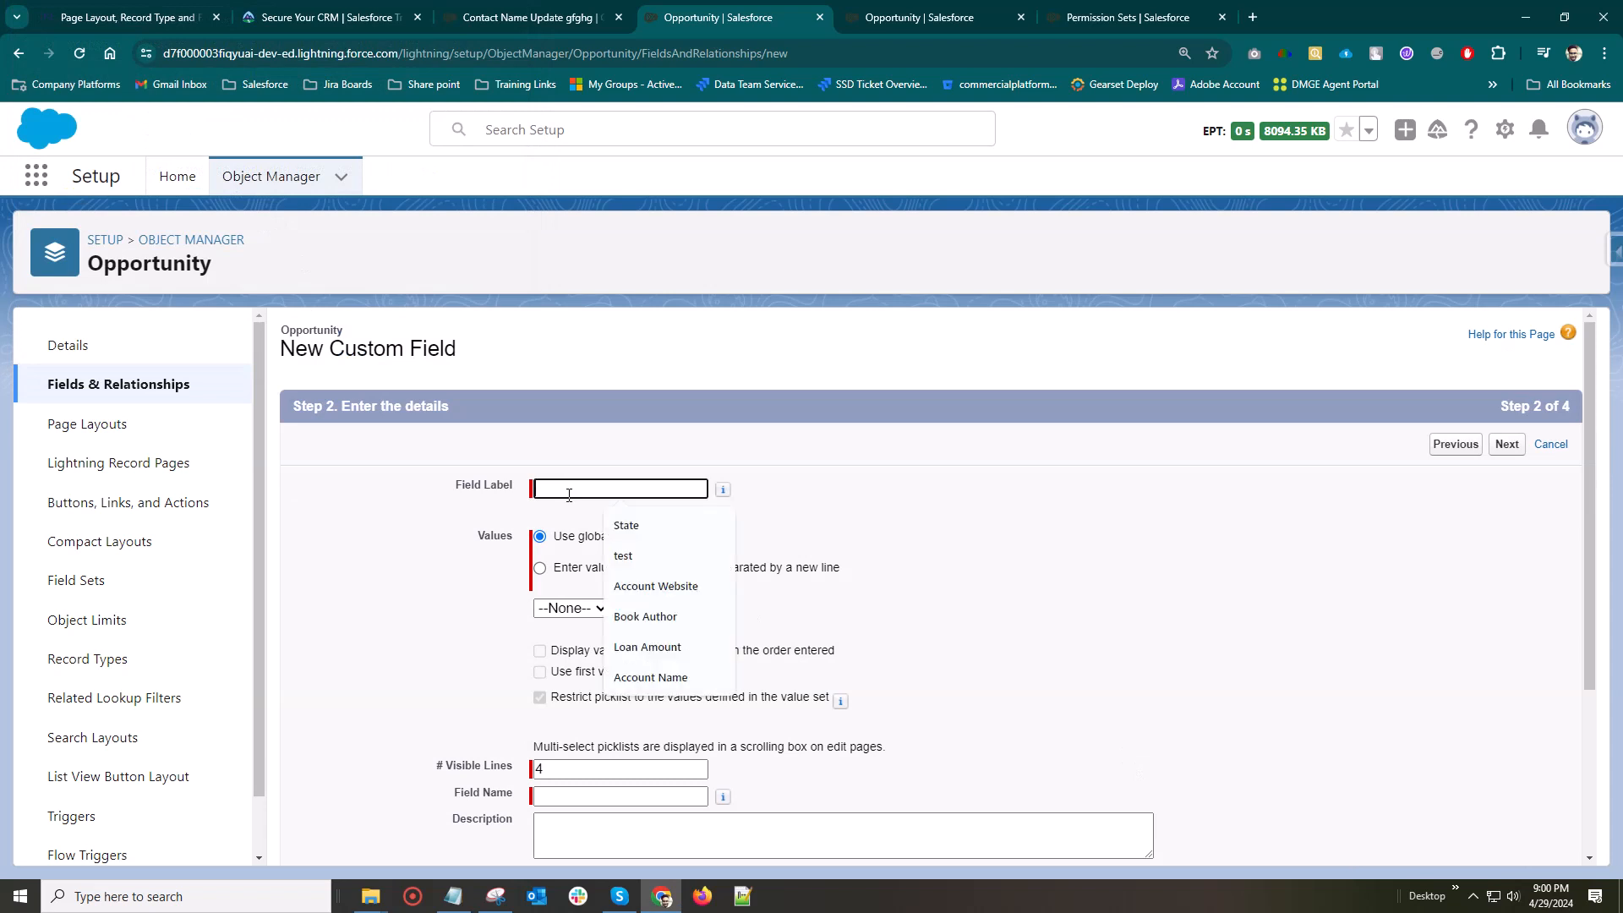
text(City)
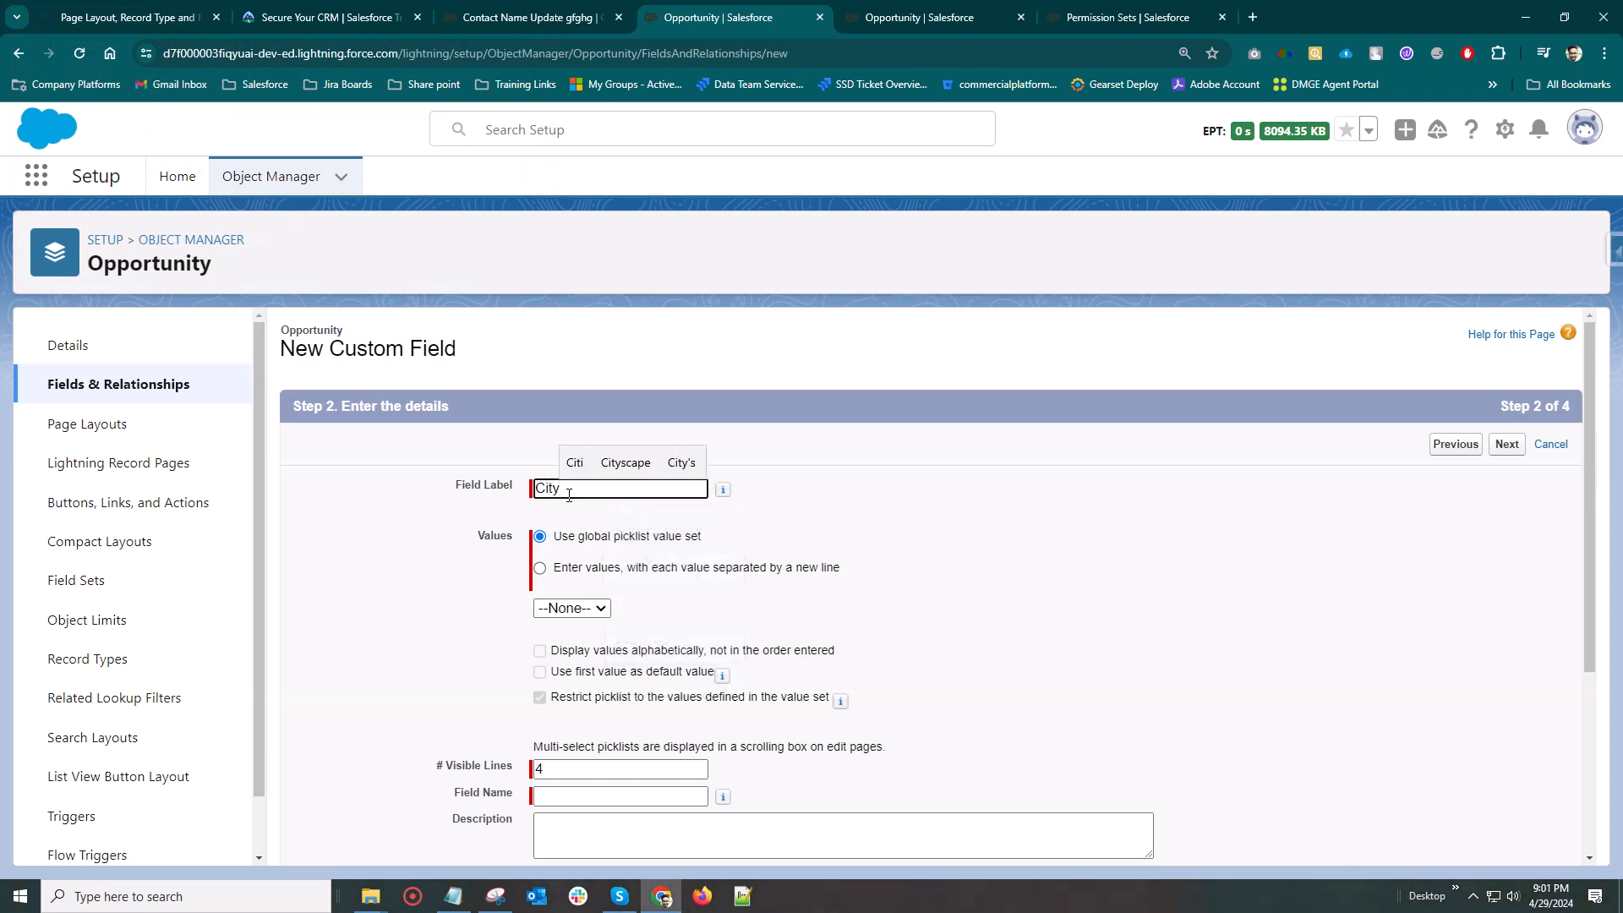
key(Tab)
click(540, 569)
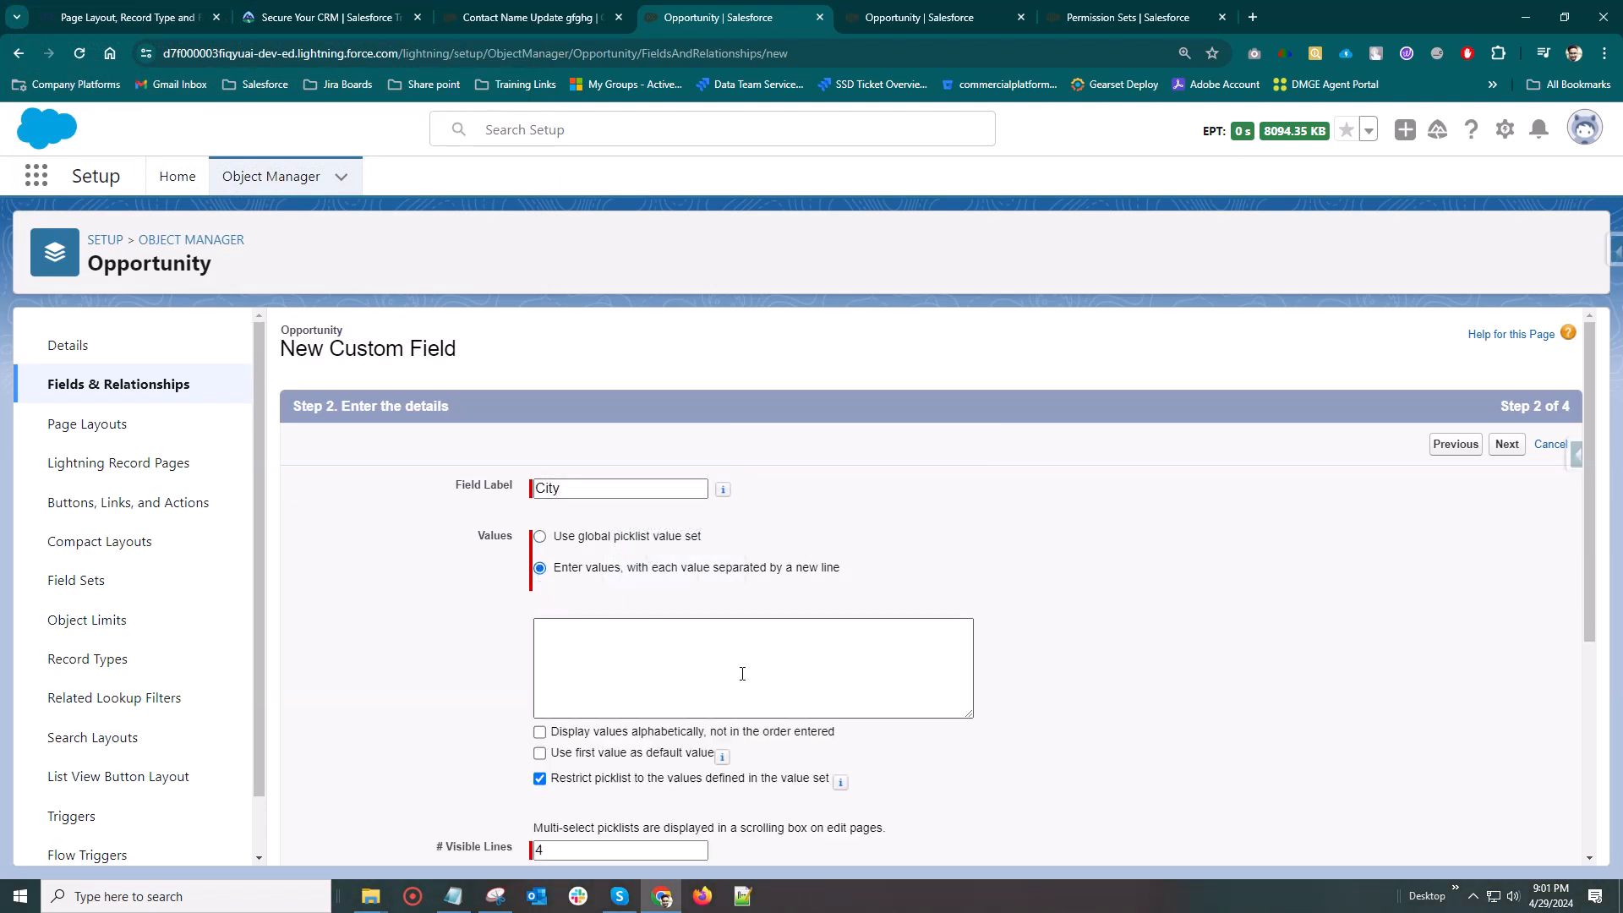
Enter mumbai, Aurangabad, lucknow and Vizag as the City picklist's values, each on its own line
scroll(693, 600, down, 2)
click(633, 497)
text(mumbai)
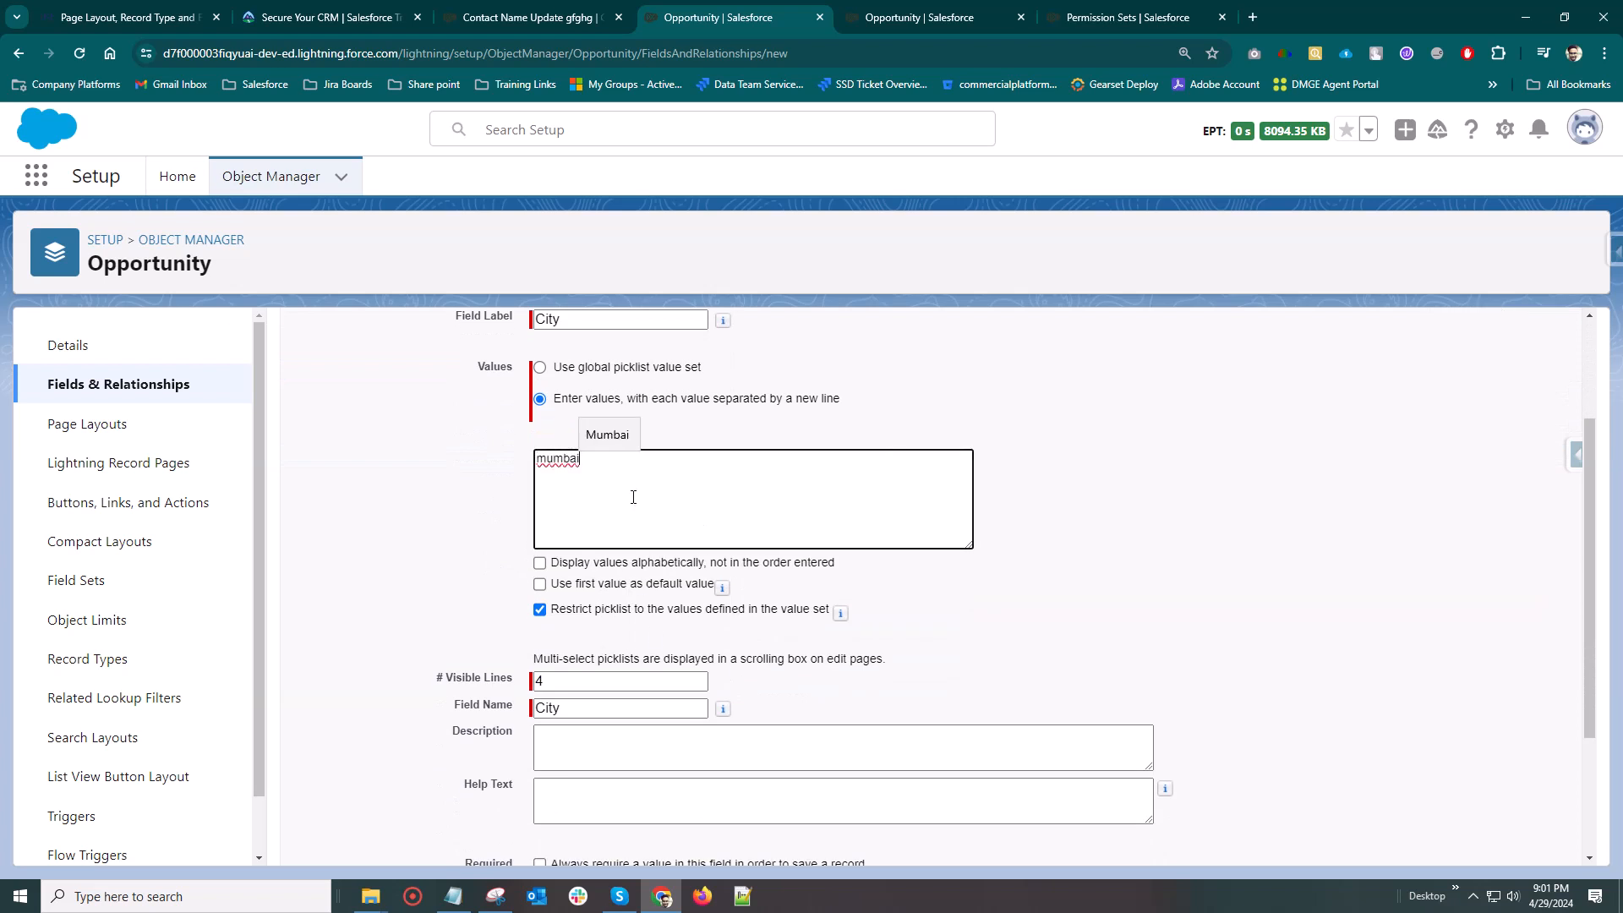
key(Return)
text(Aurangabad)
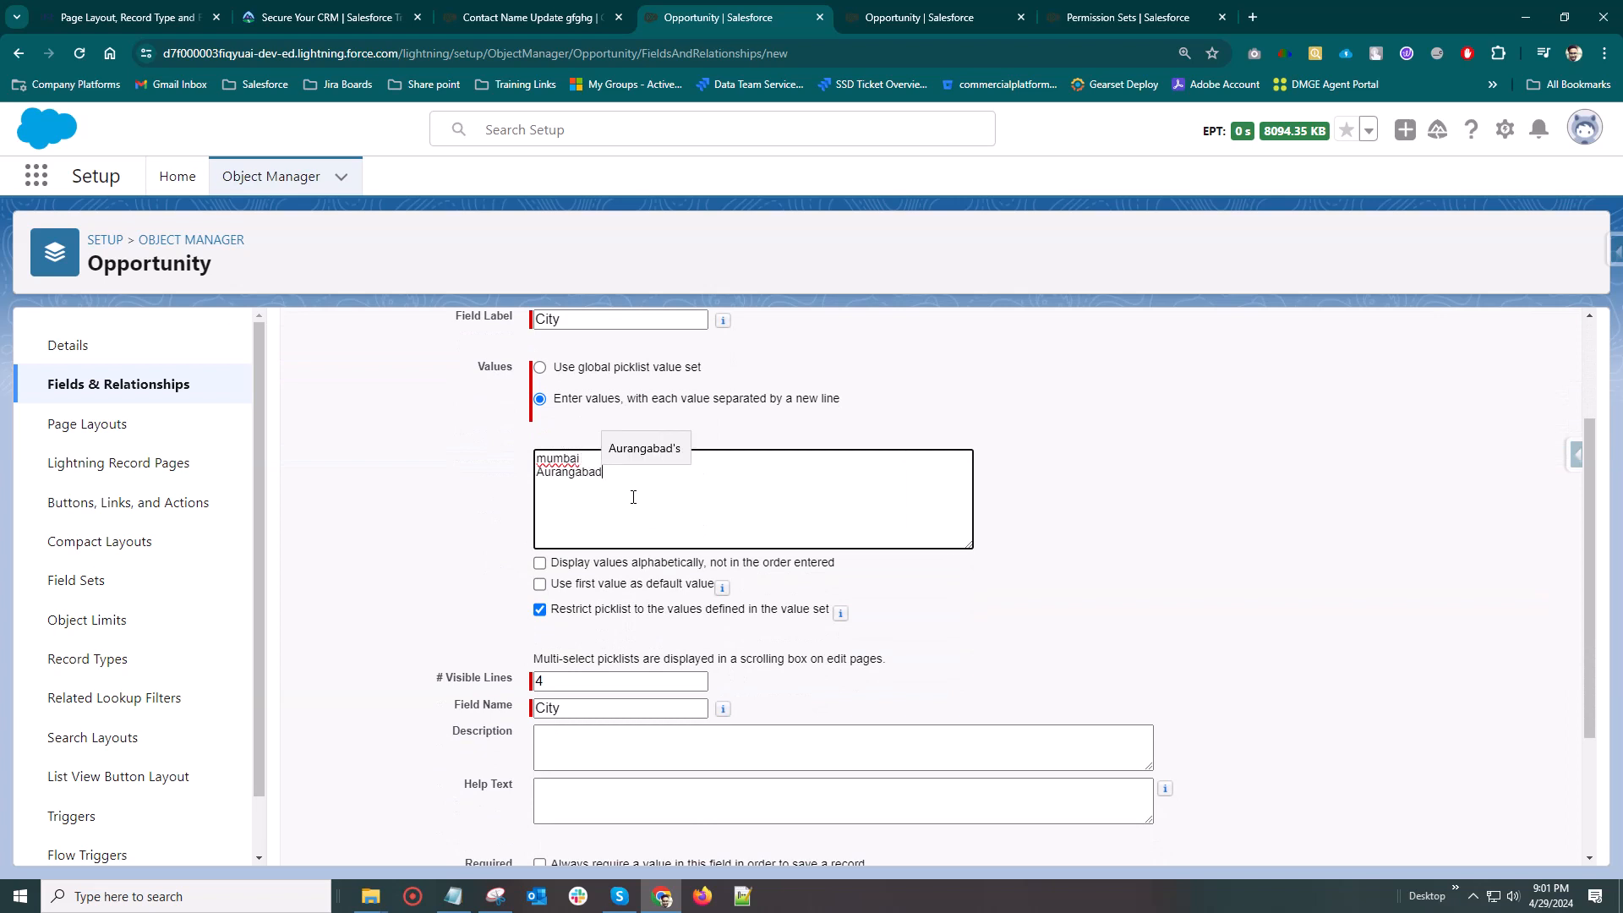
key(Return)
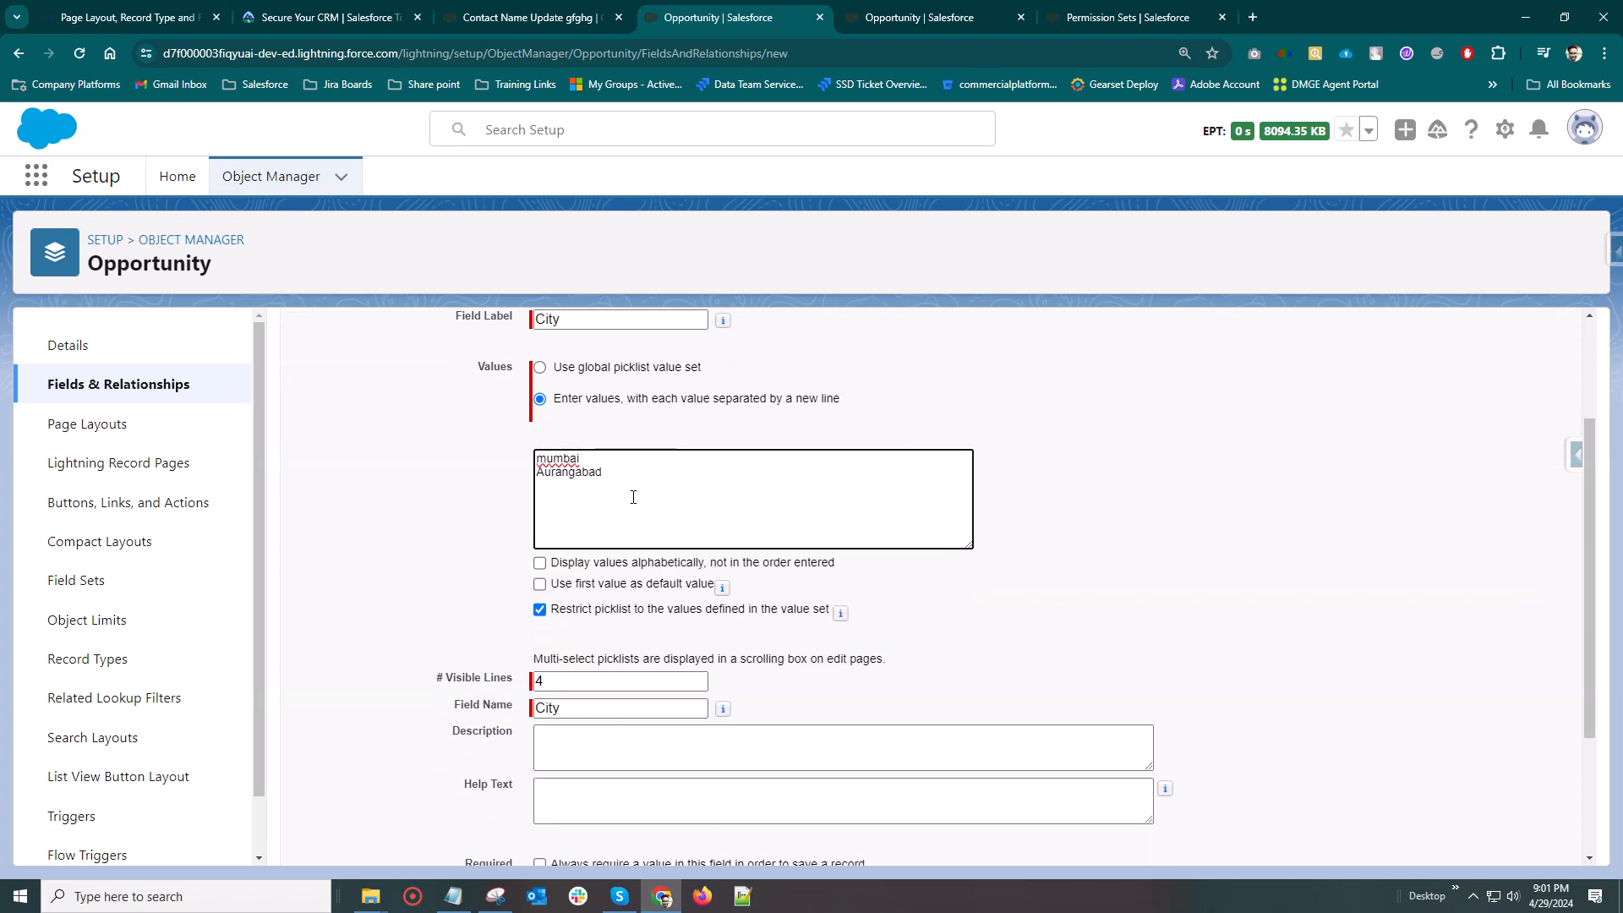
text(lucknow)
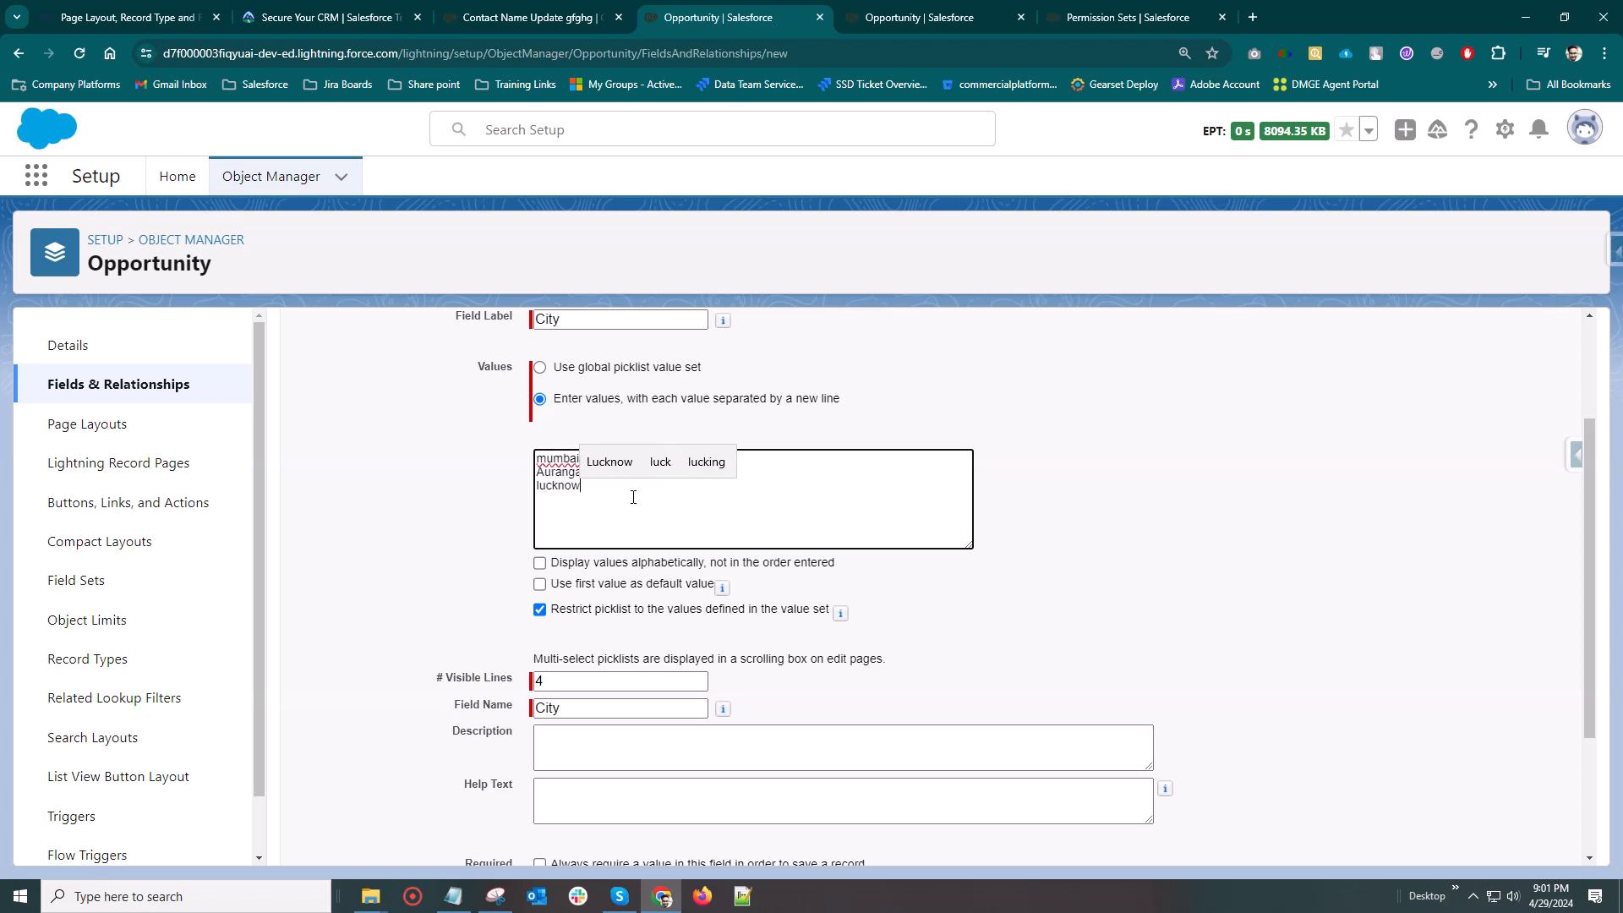
key(Return)
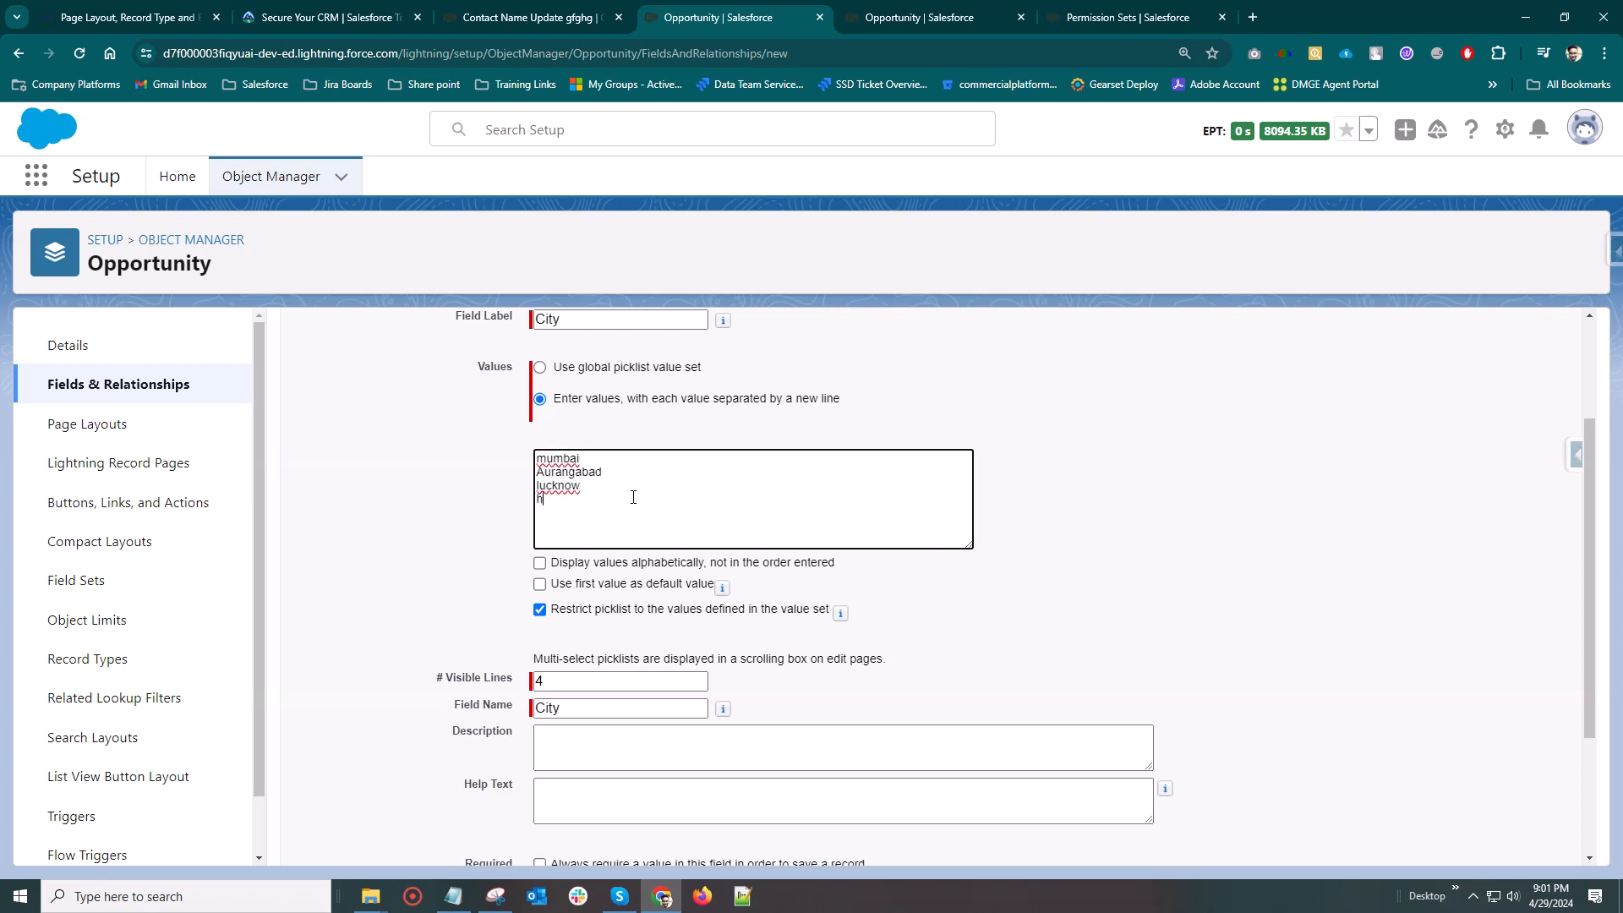
key(BackSpace)
text(Vizag)
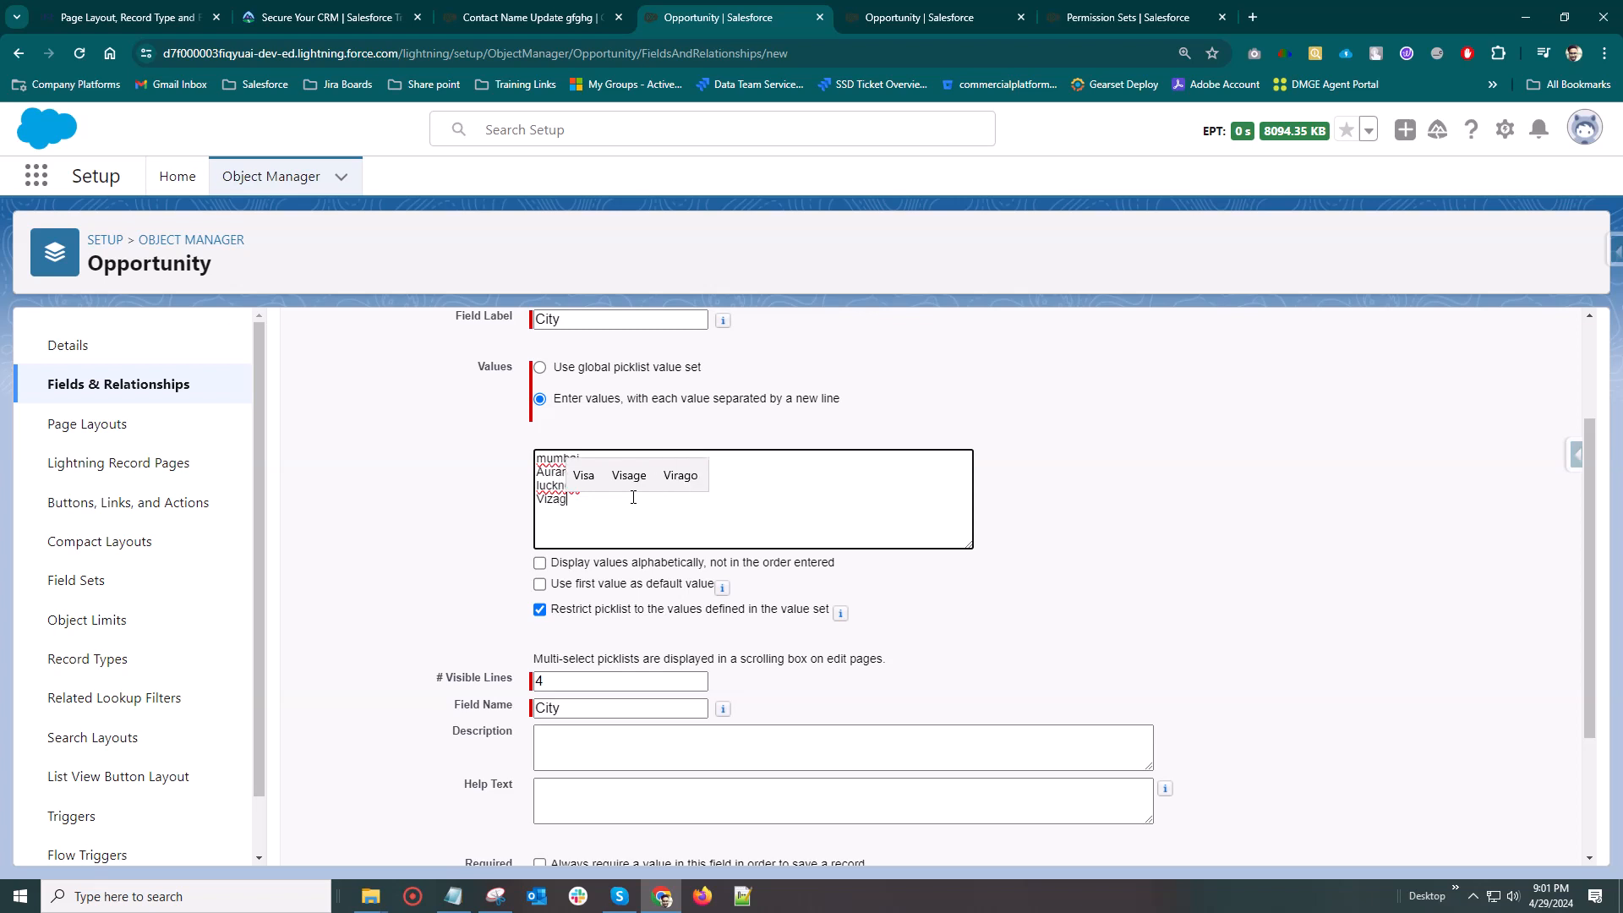
key(Return)
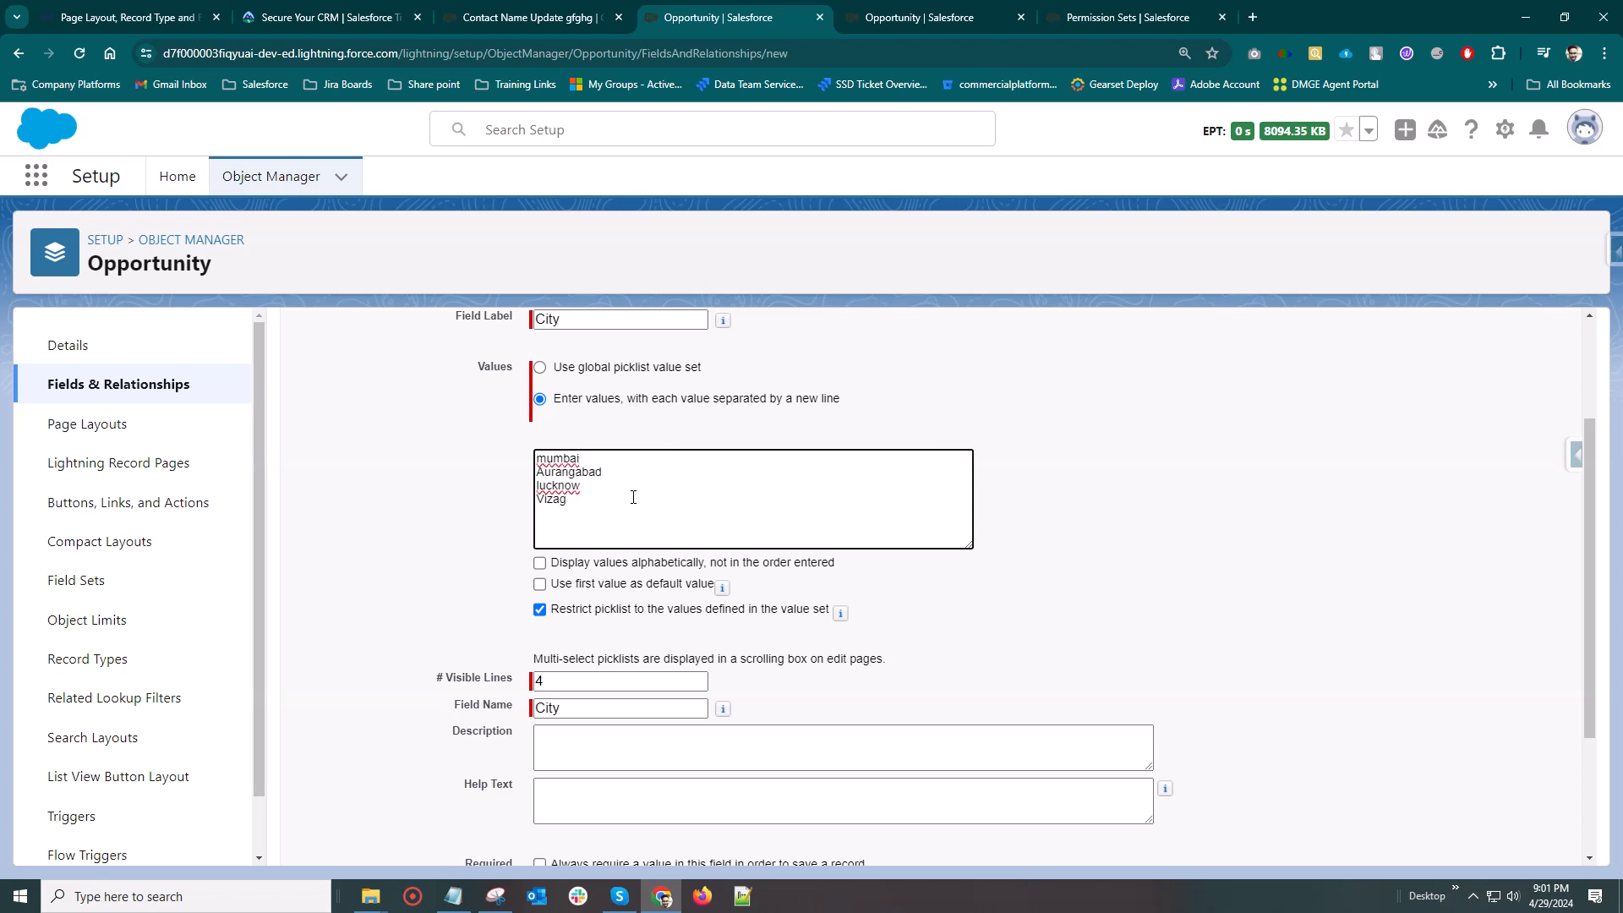
Set the City picklist to display its values alphabetically and continue to field-level security
scroll(592, 546, down, 2)
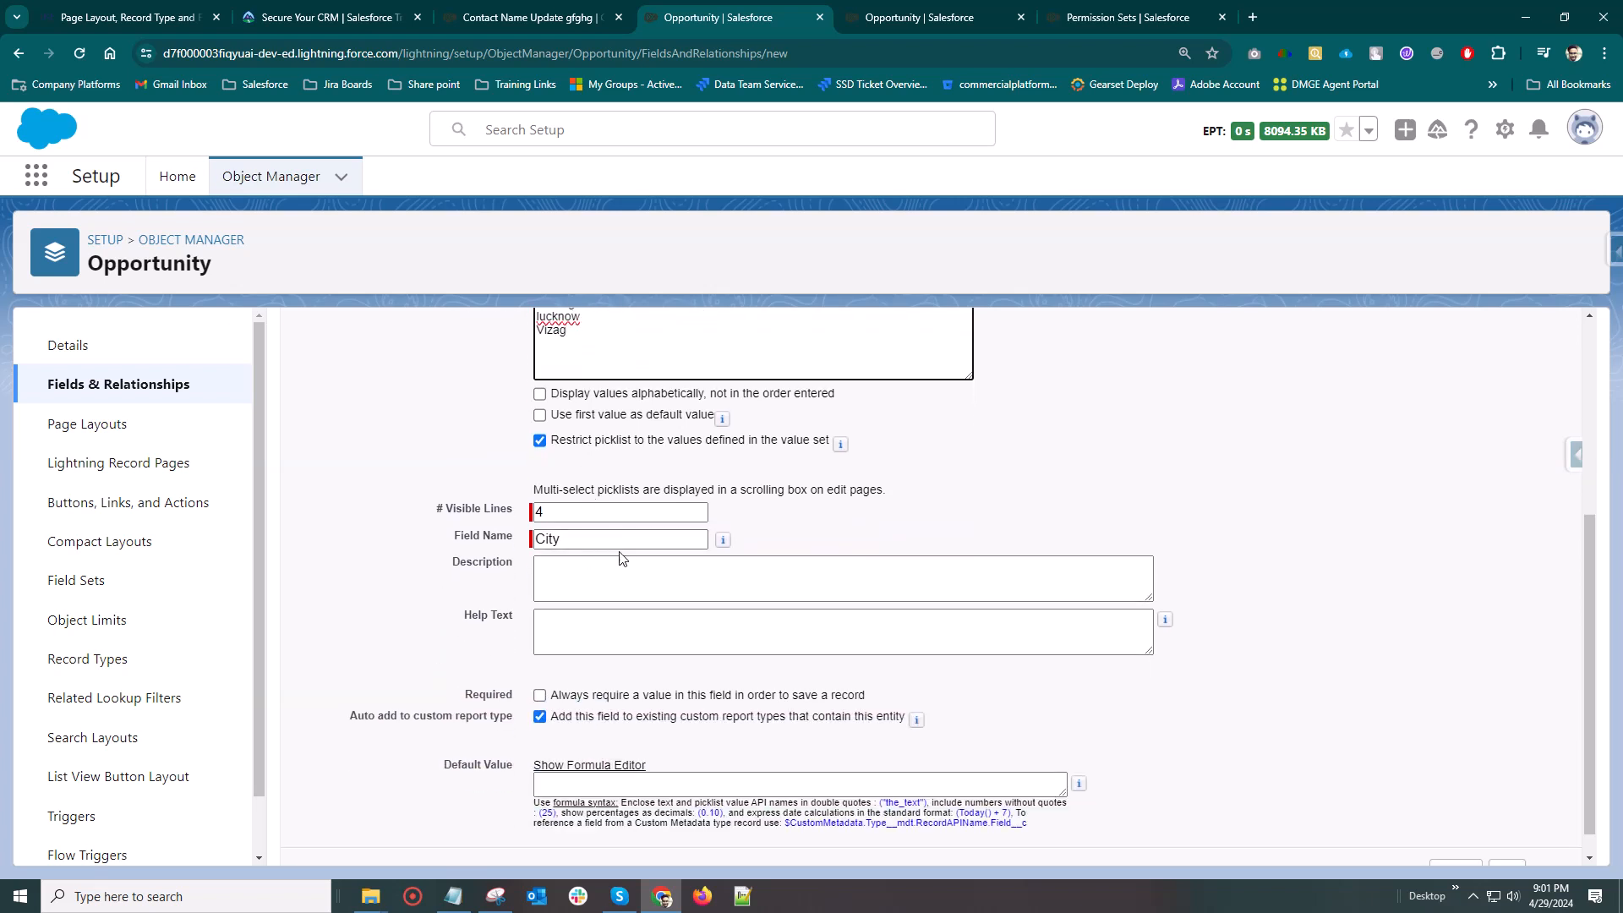
click(545, 400)
scroll(525, 499, down, 1)
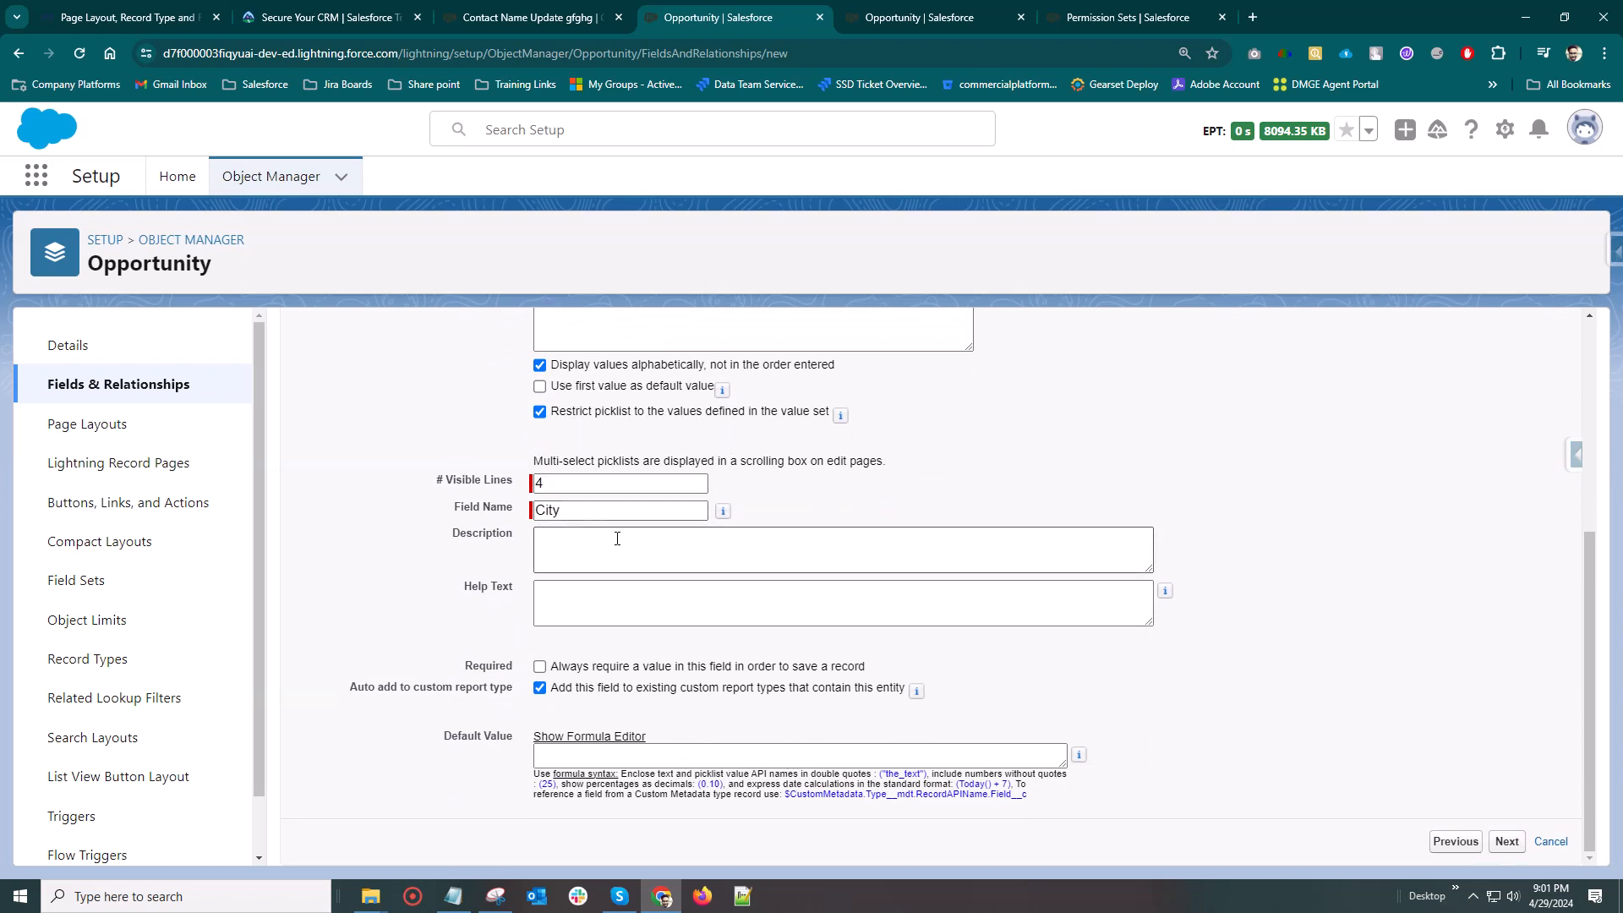
click(1512, 841)
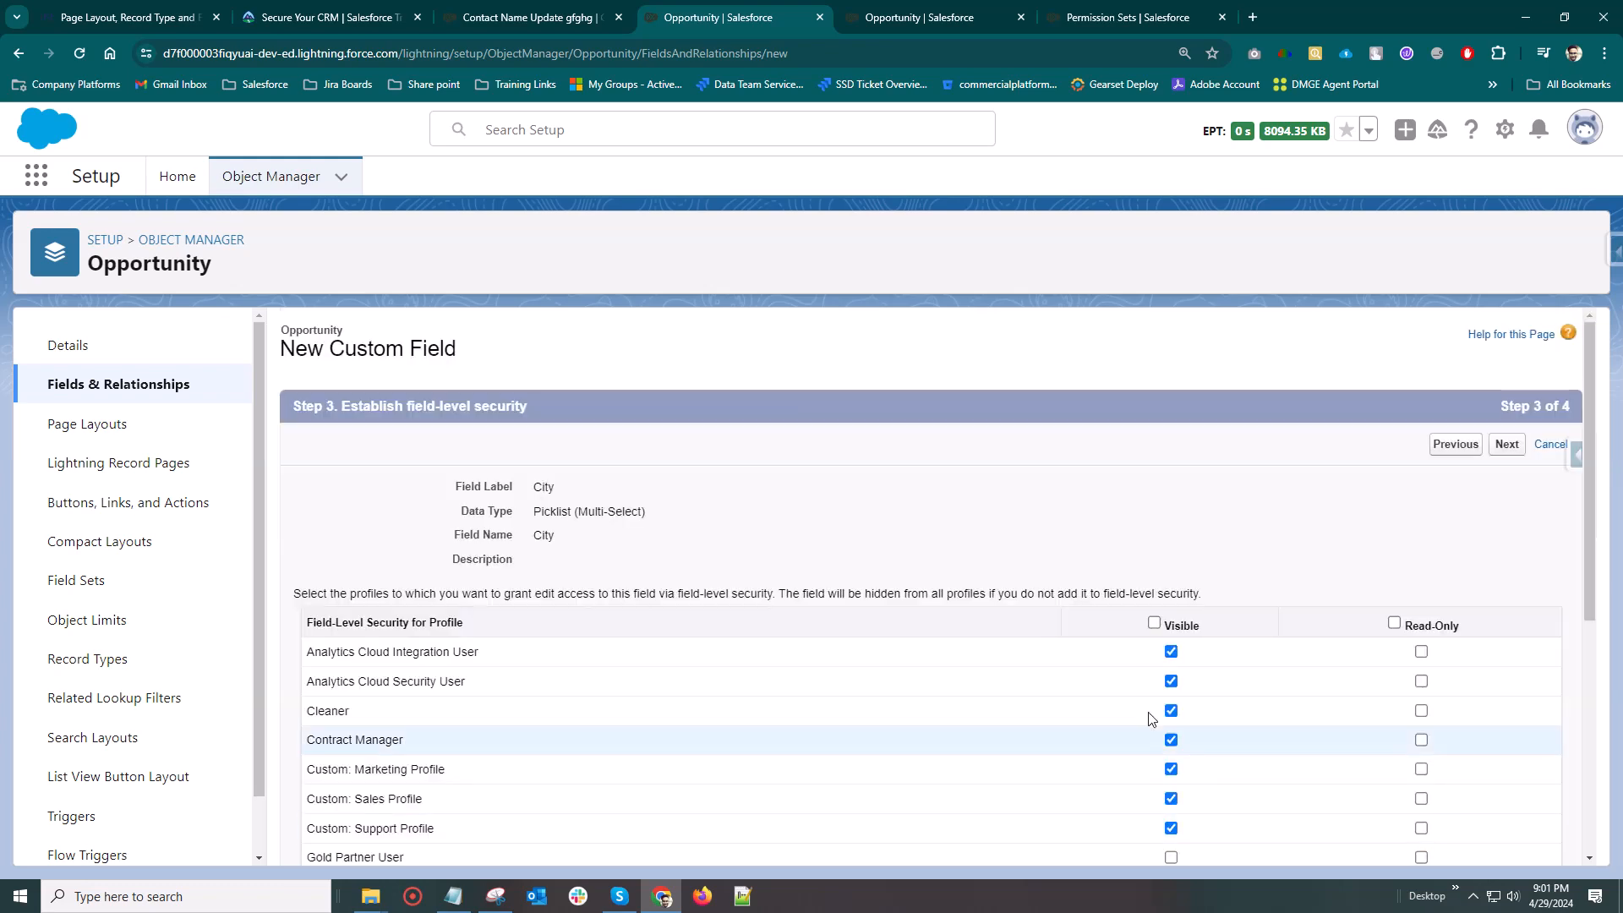
Make the City field visible only to the System Administrator profile and continue to the page layout selection
scroll(1185, 624, down, 2)
click(1153, 453)
click(1153, 454)
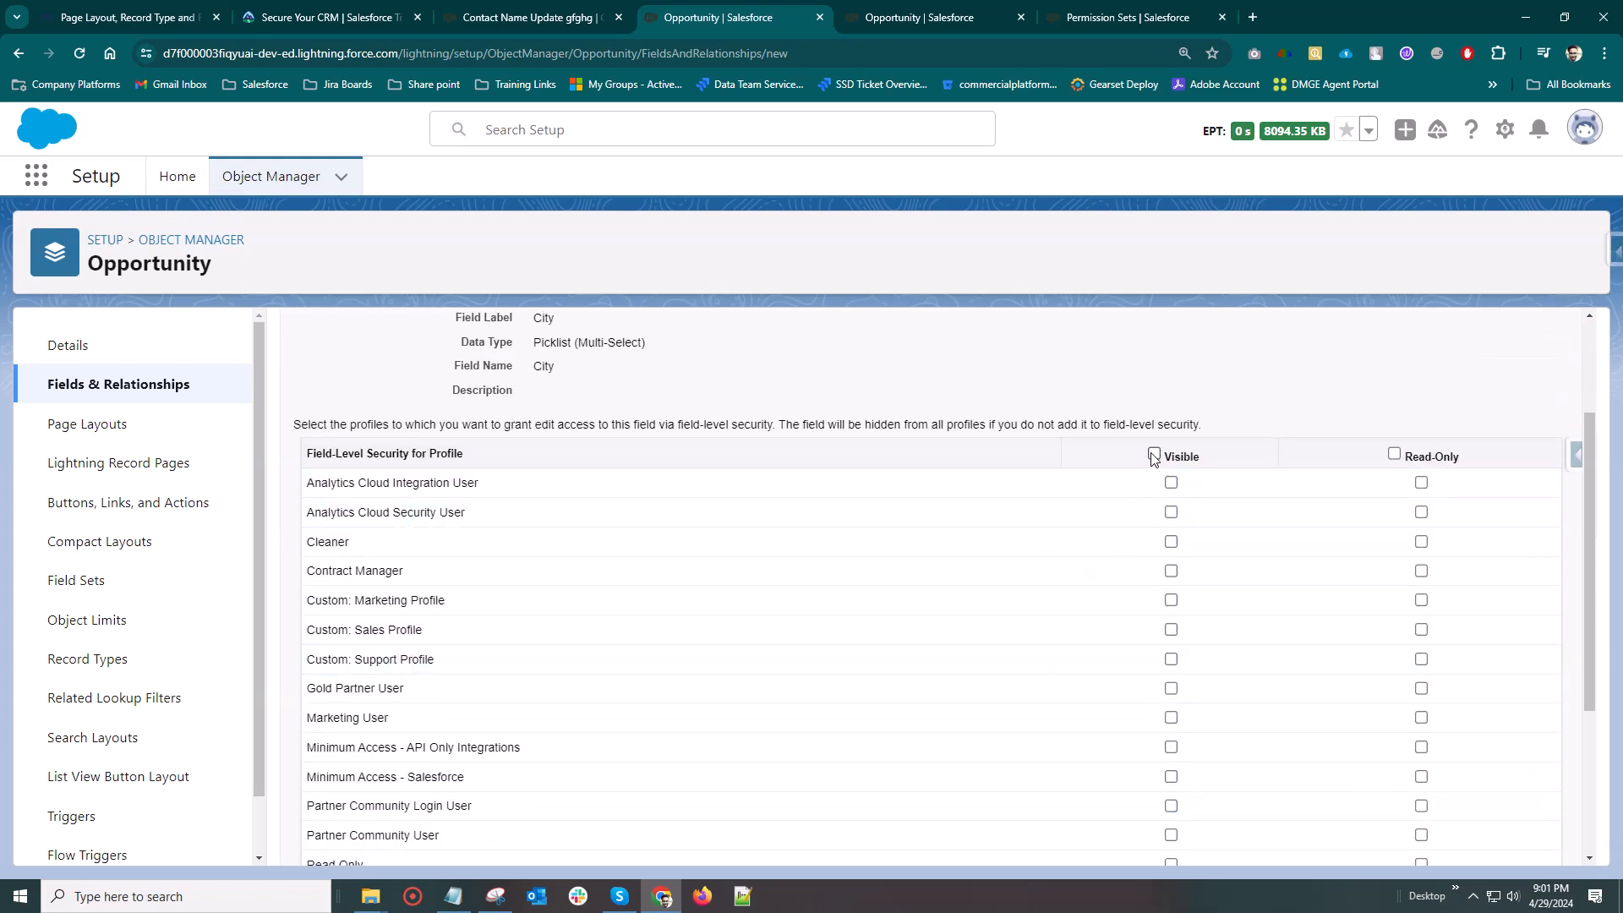
scroll(1159, 788, down, 3)
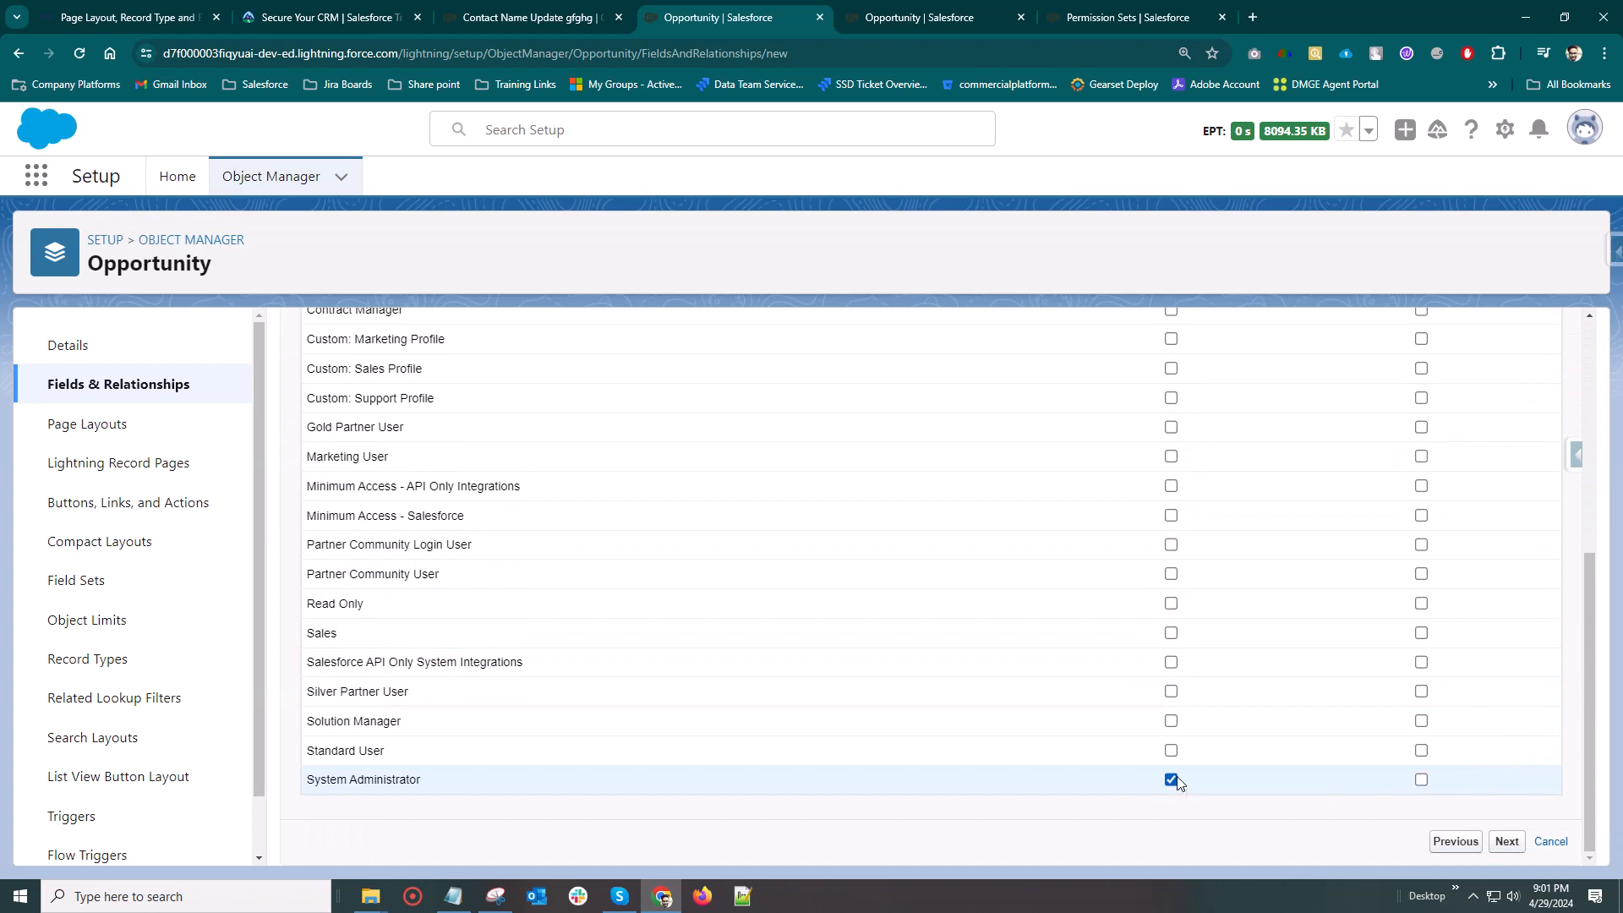
click(1500, 842)
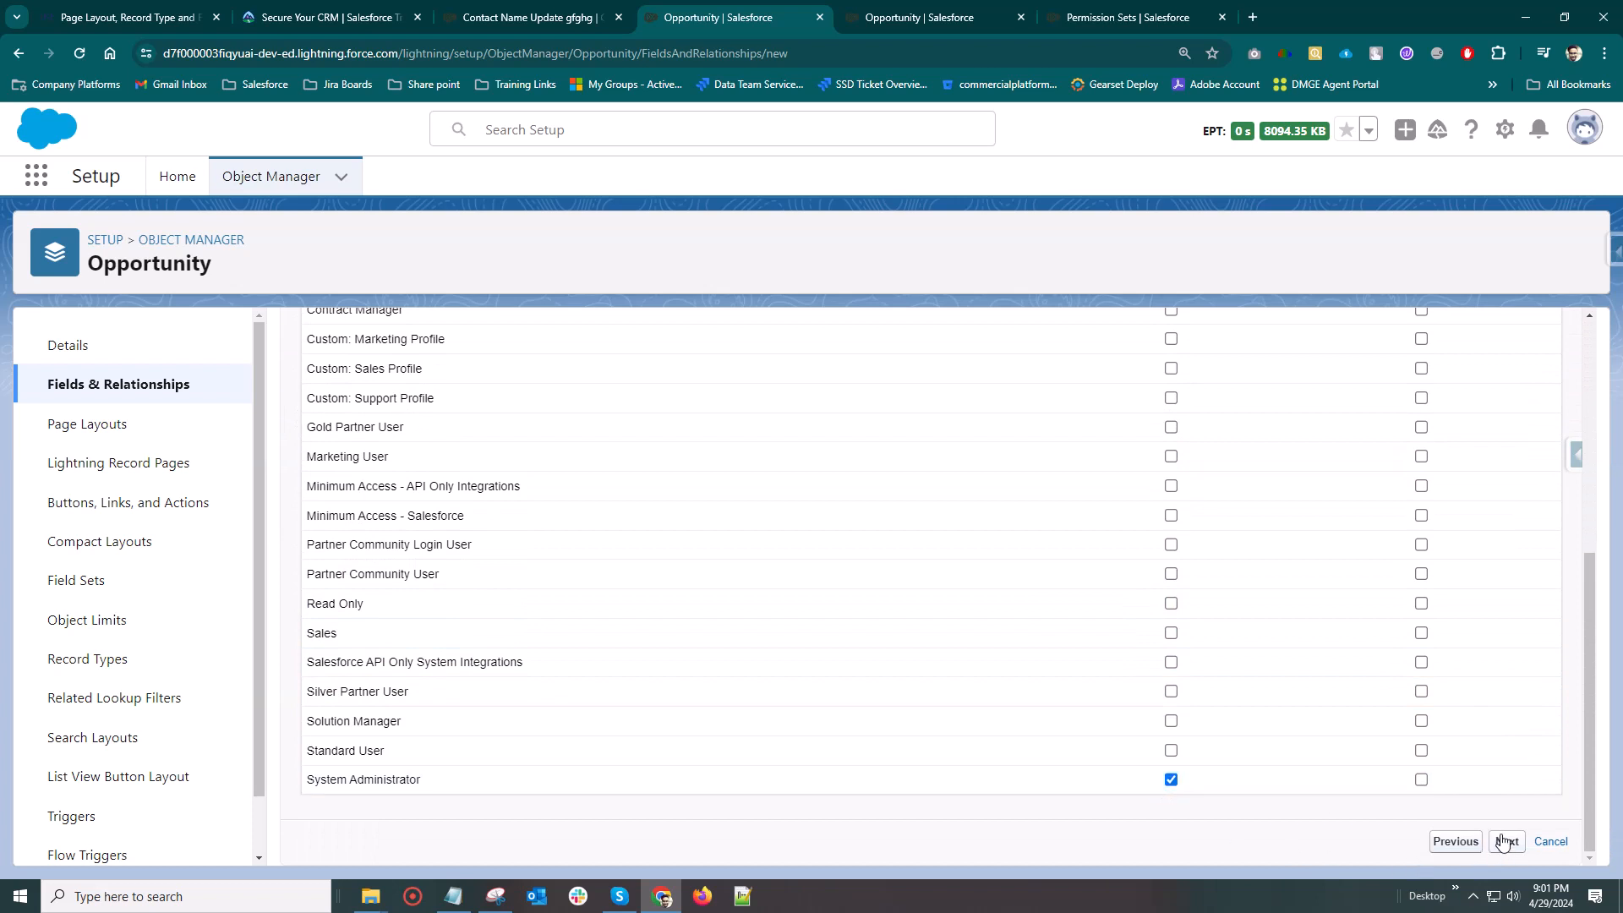
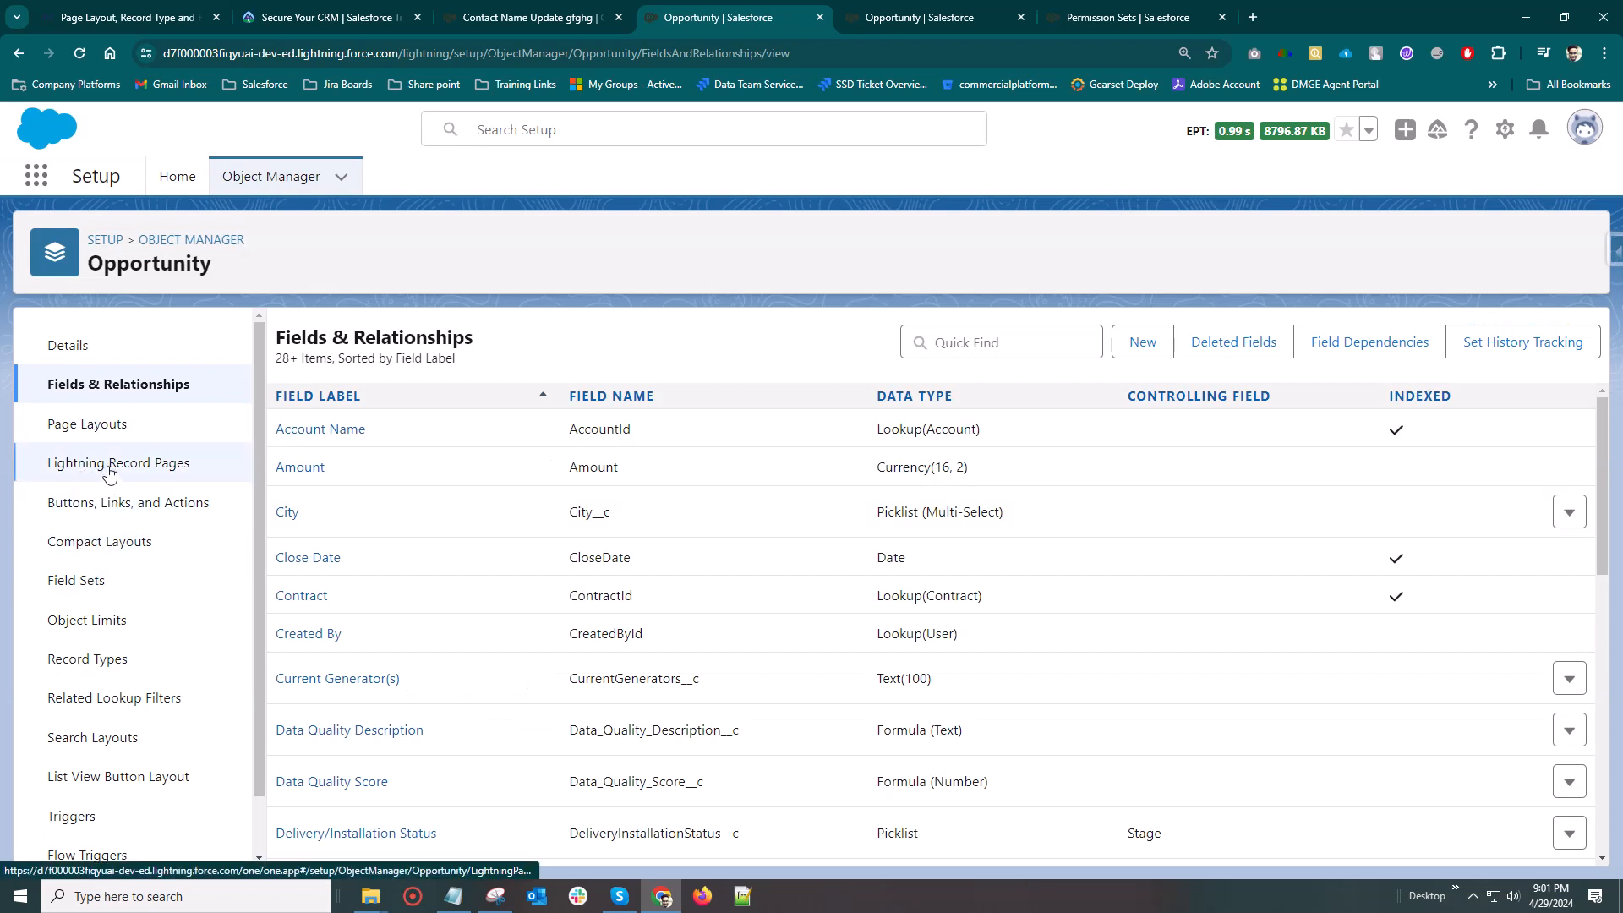
Review the State picklist values available to the Finance Opp record type, leaving them unedited
scroll(88, 604, down, 1)
click(84, 596)
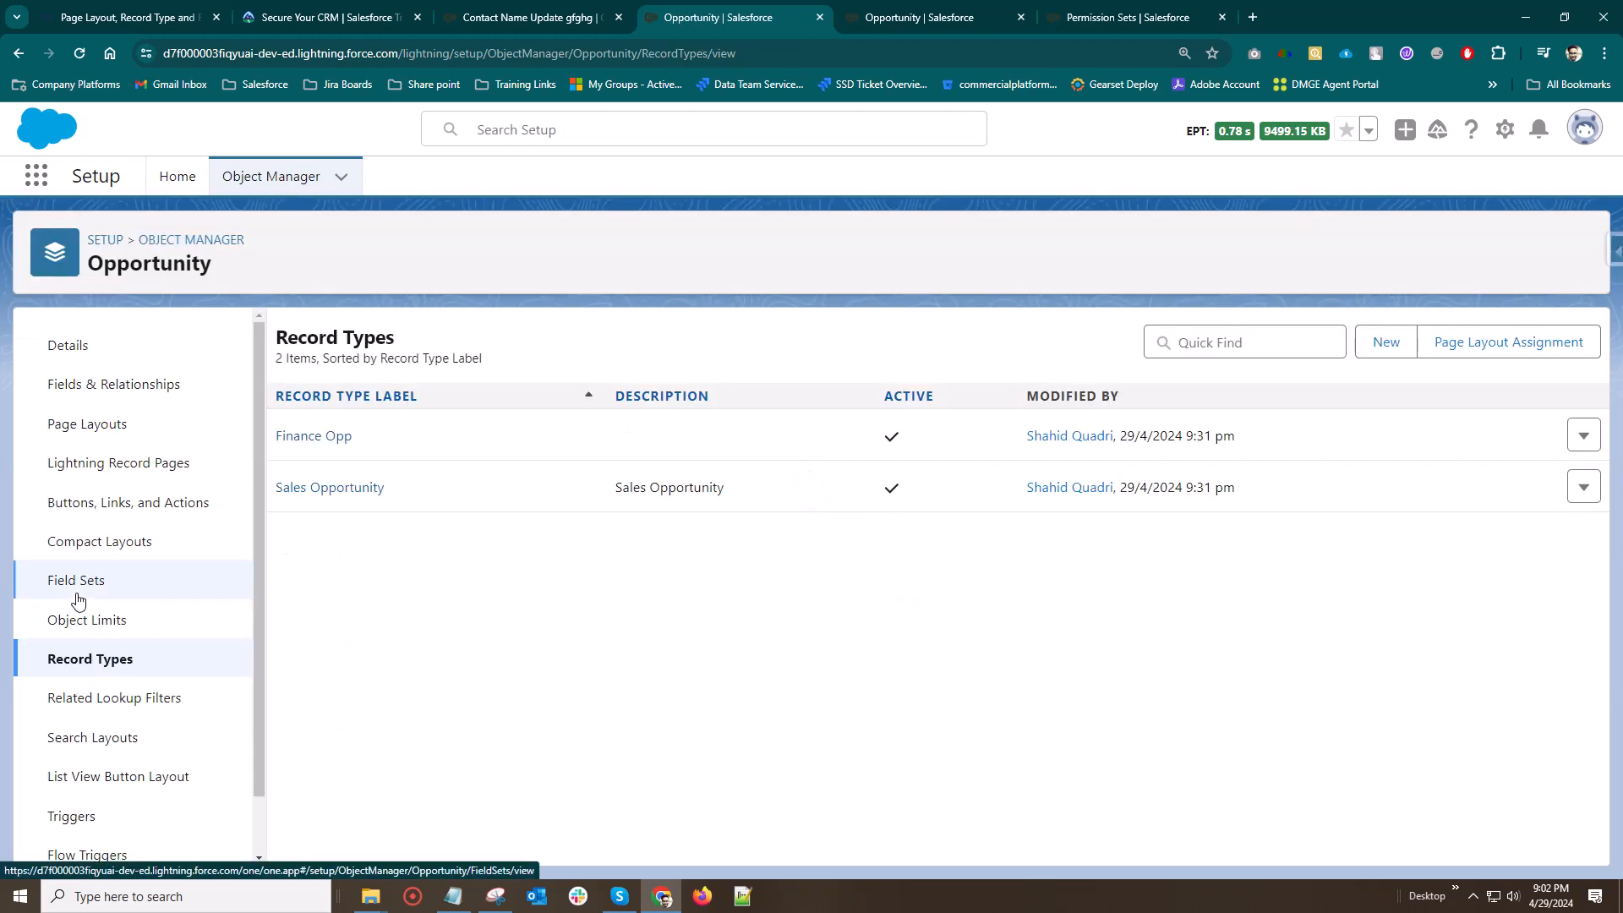
click(293, 438)
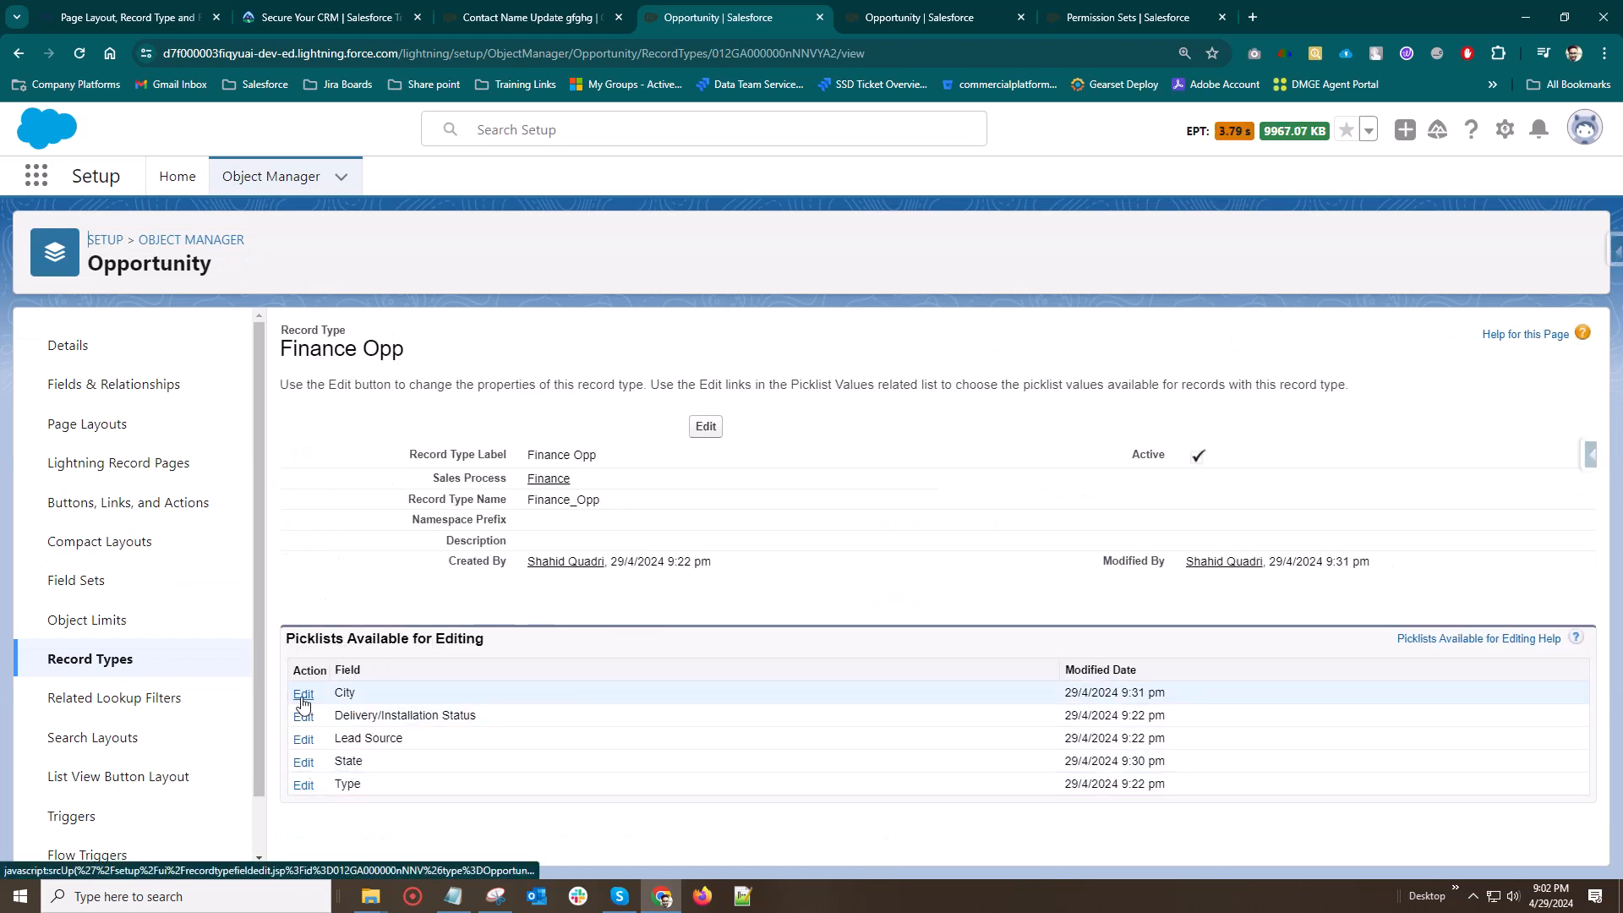
click(304, 761)
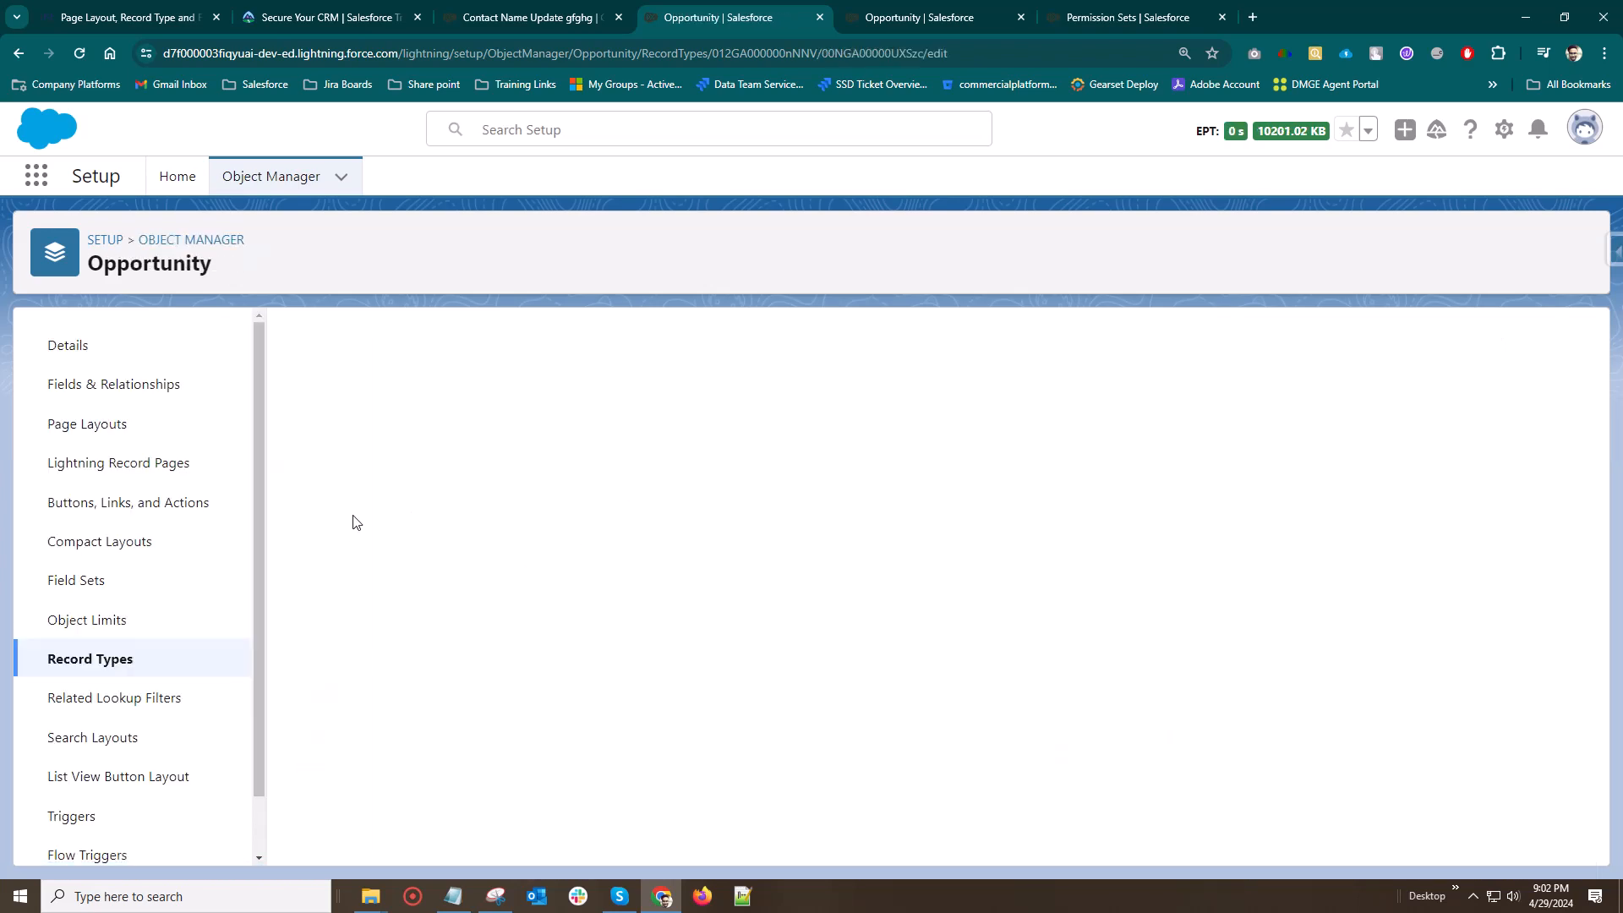
scroll(627, 791, down, 1)
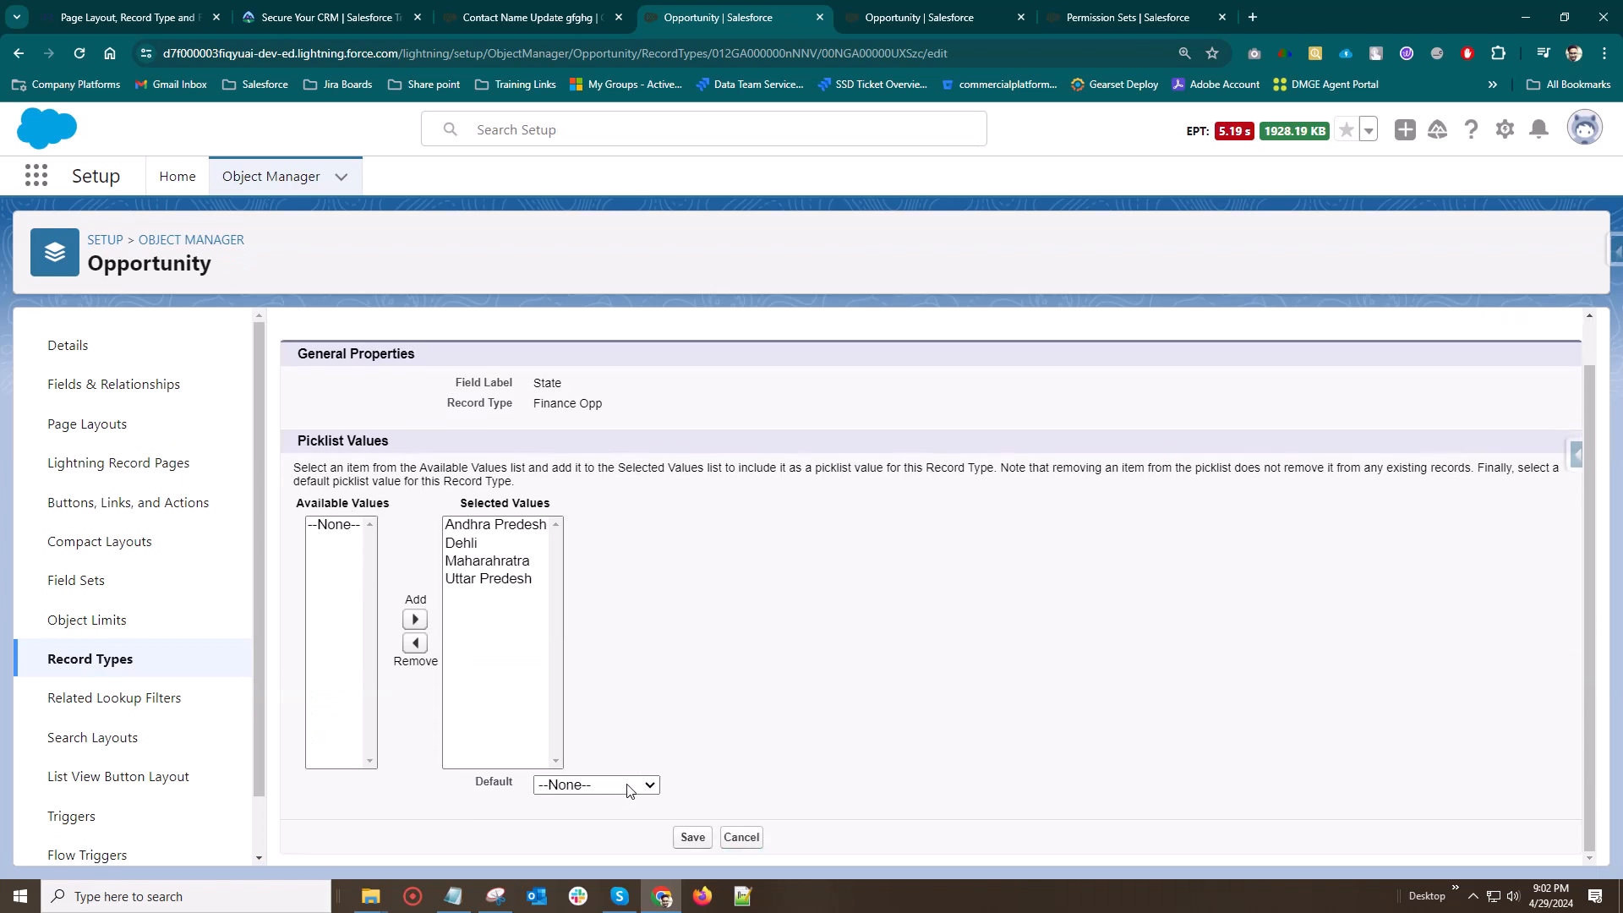
click(748, 846)
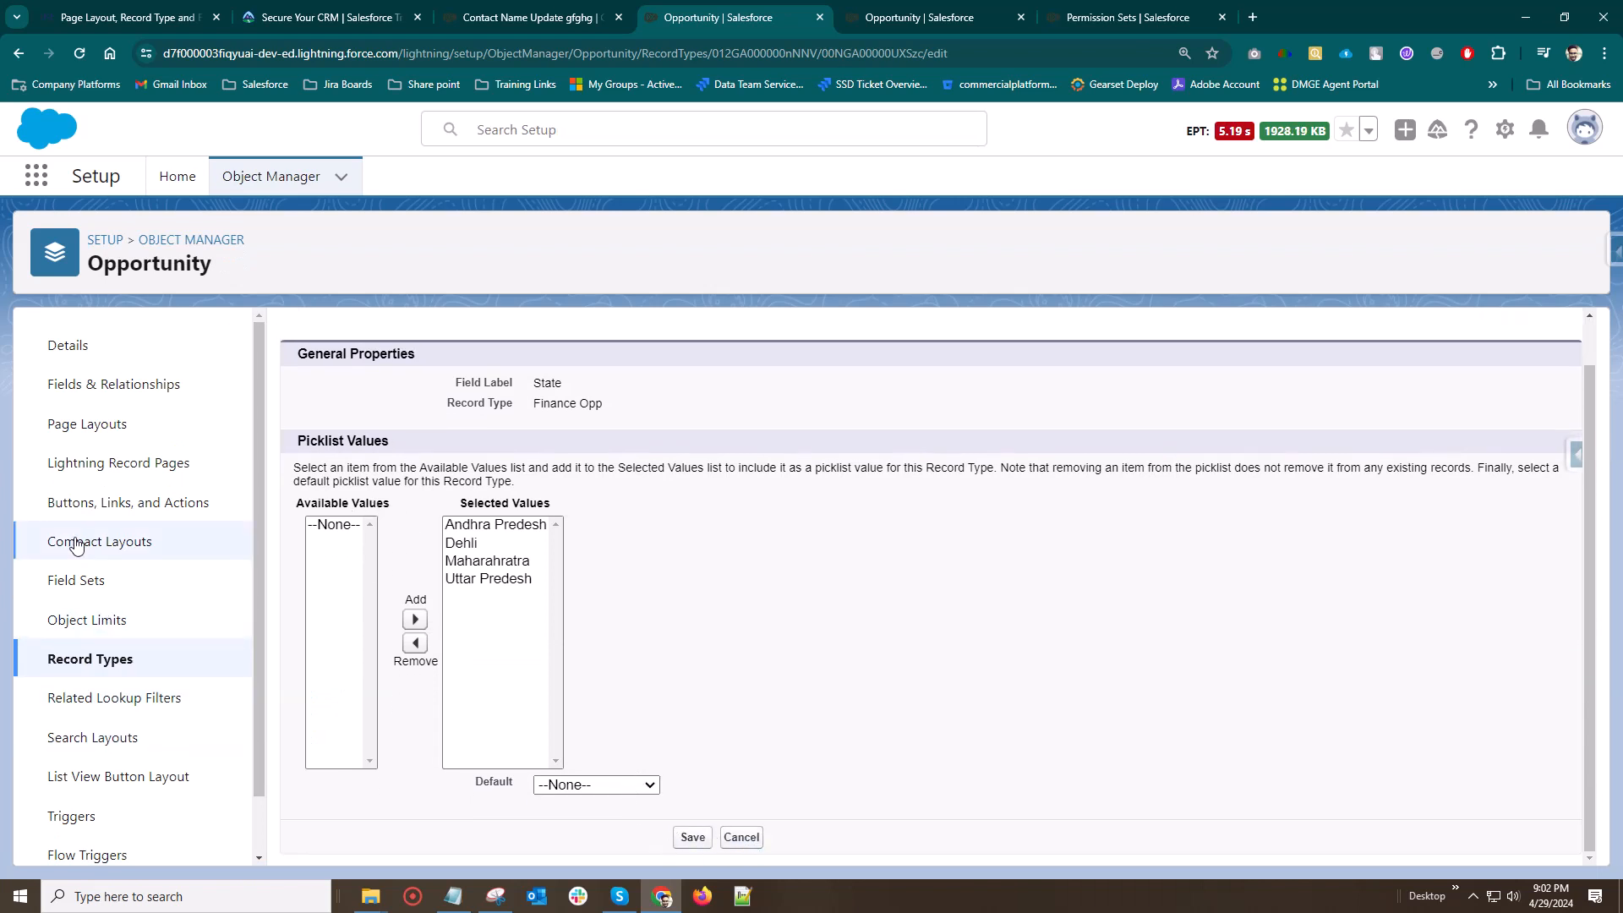
Open the Contact Name Update gfghg opportunity in the Sales app and examine the fields in its details
click(545, 17)
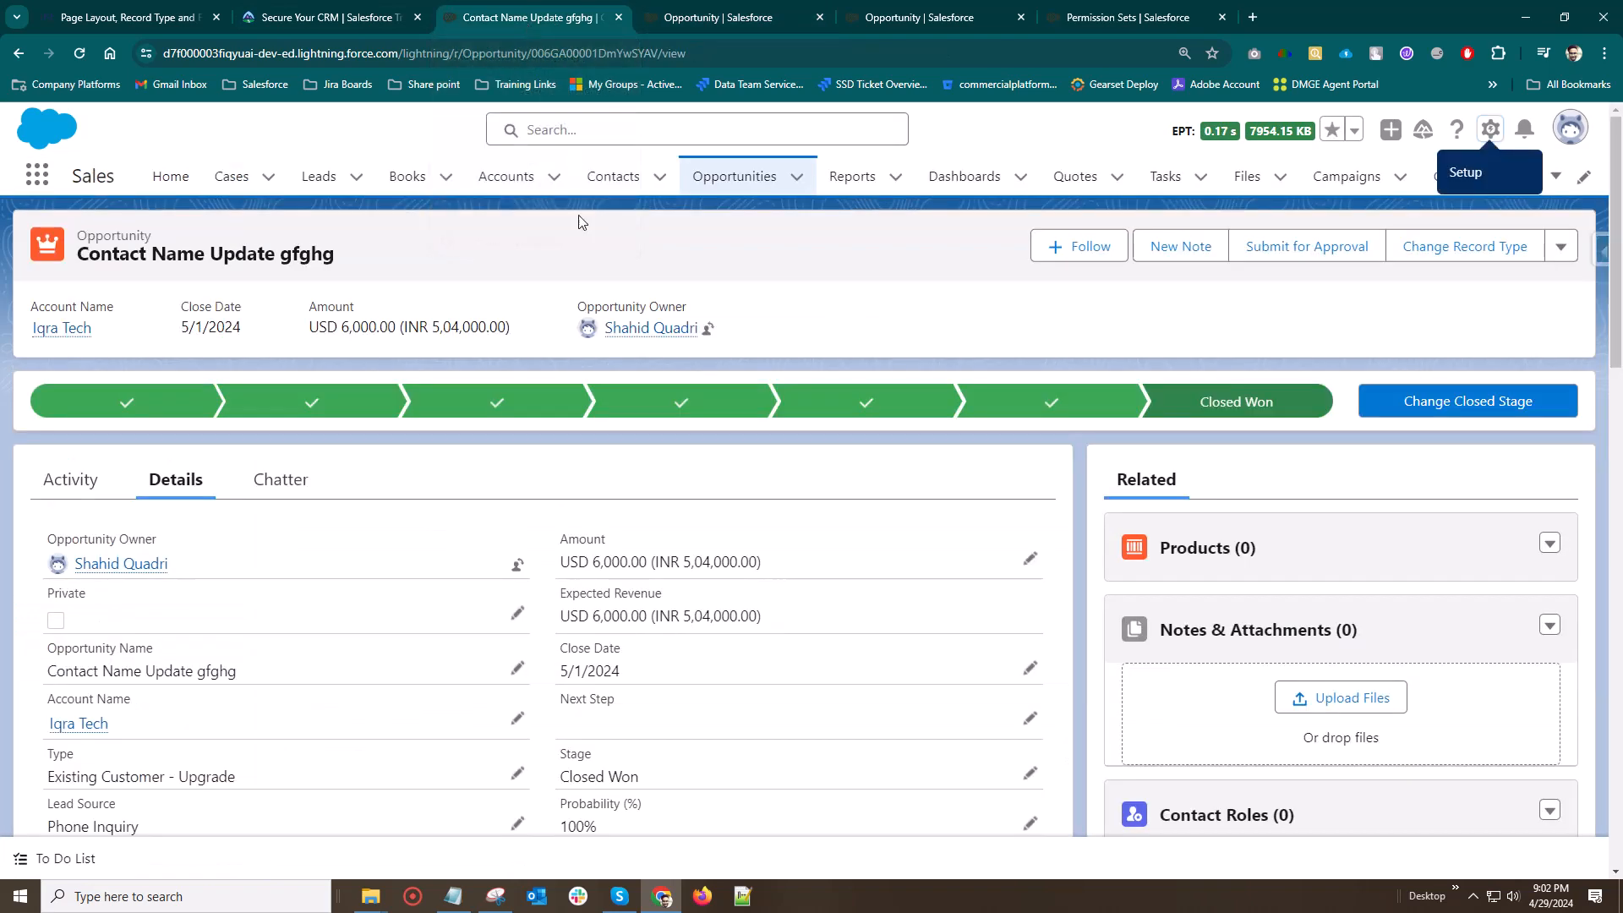
click(727, 185)
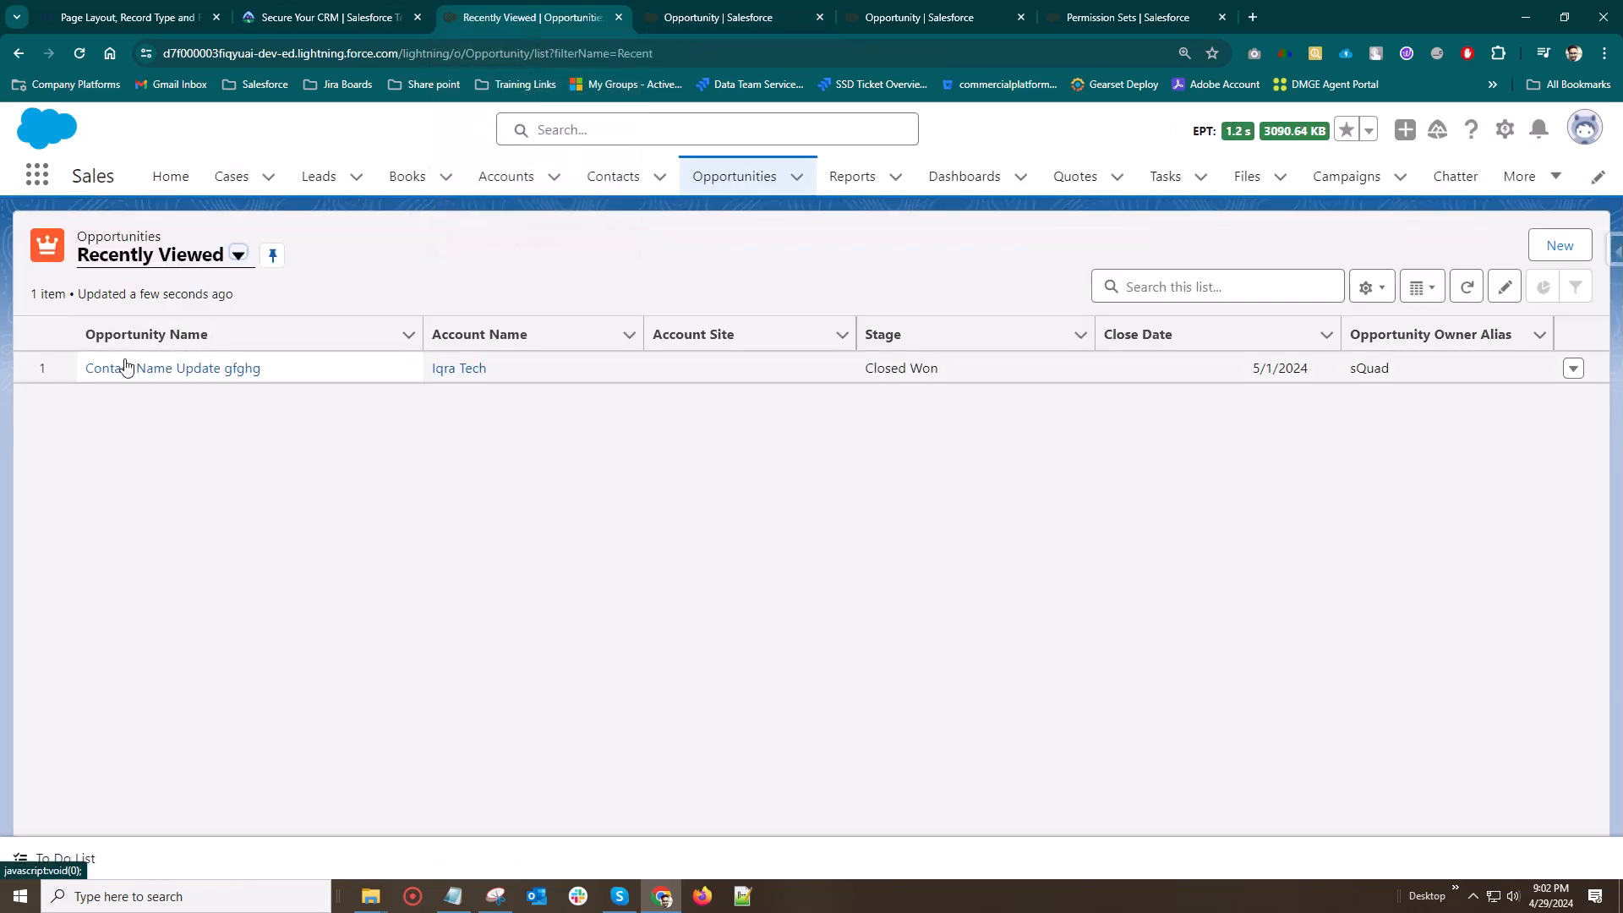
click(130, 368)
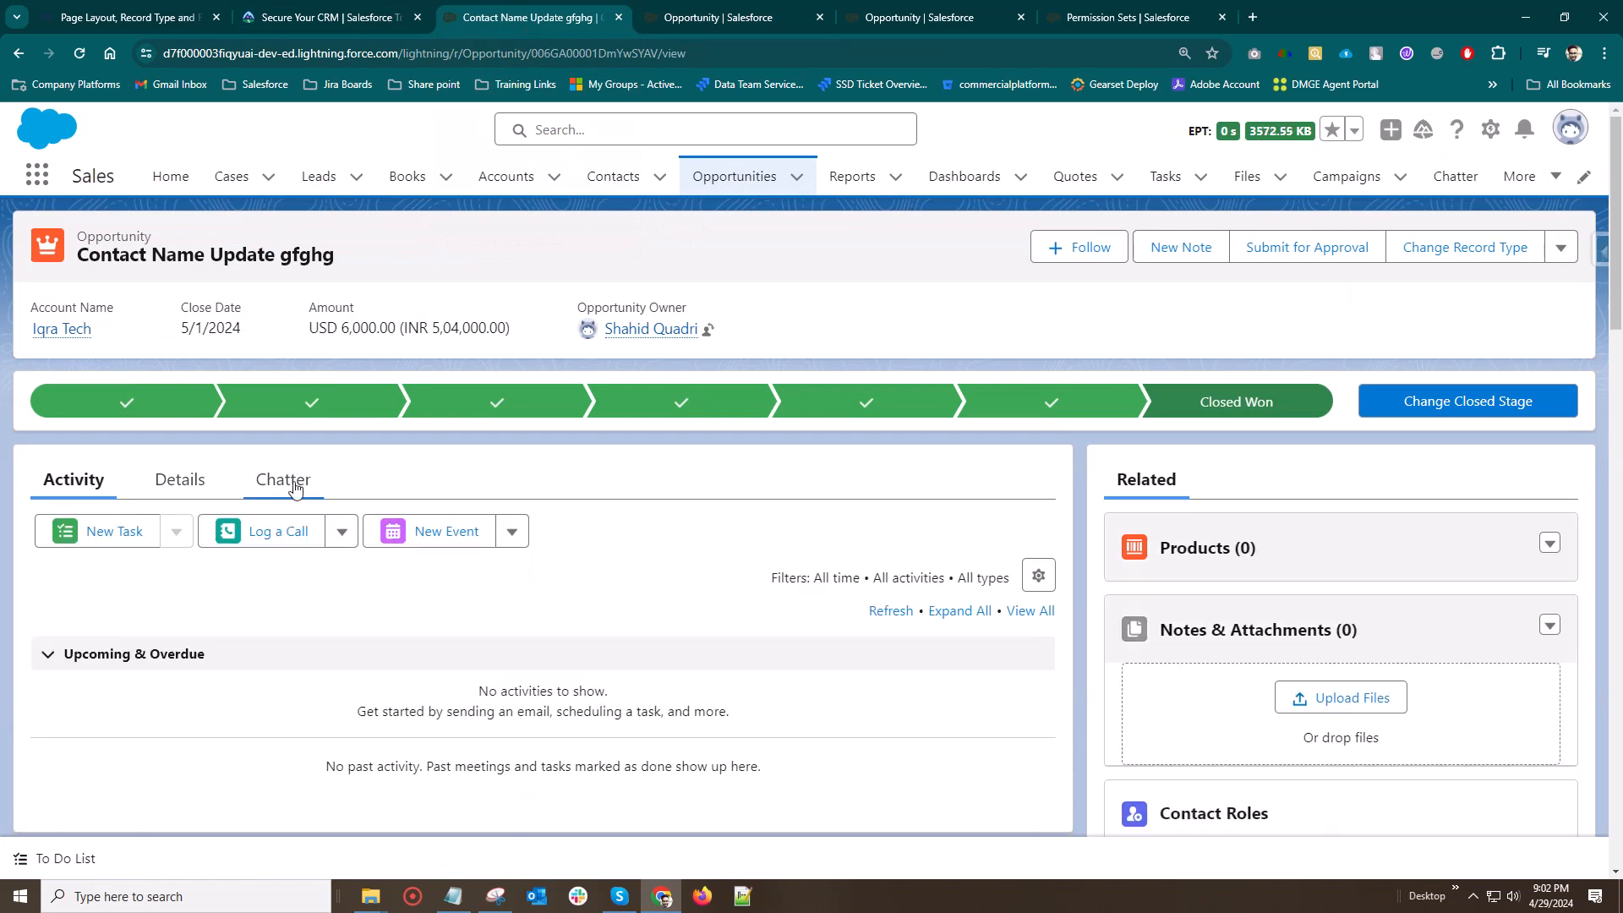
click(180, 480)
scroll(364, 559, down, 3)
scroll(364, 559, down, 5)
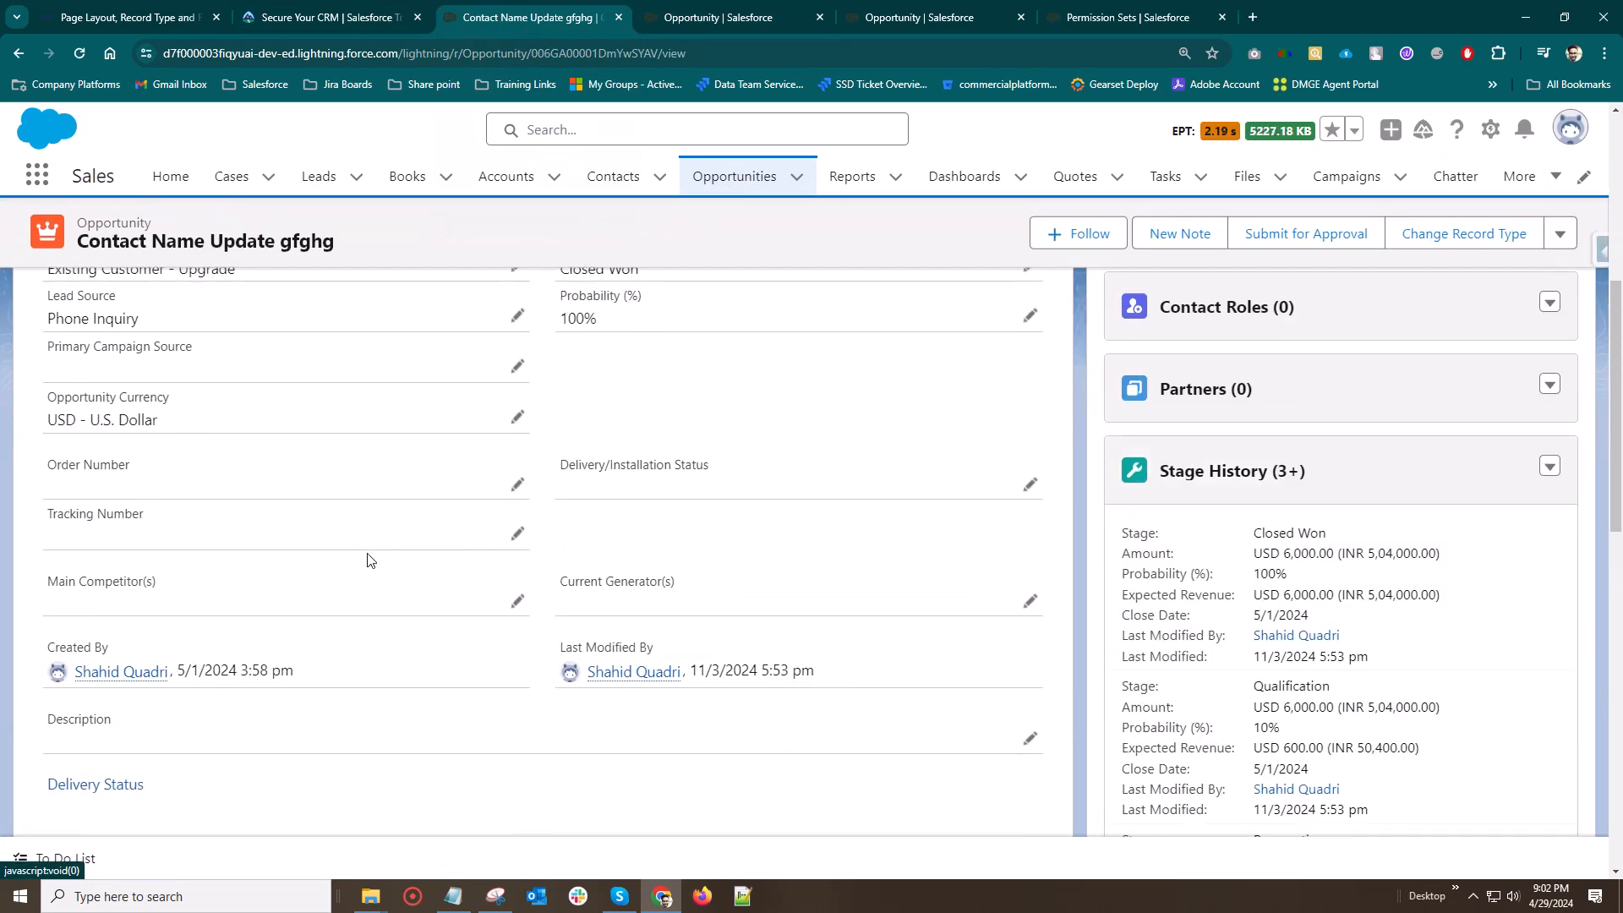
scroll(367, 553, up, 3)
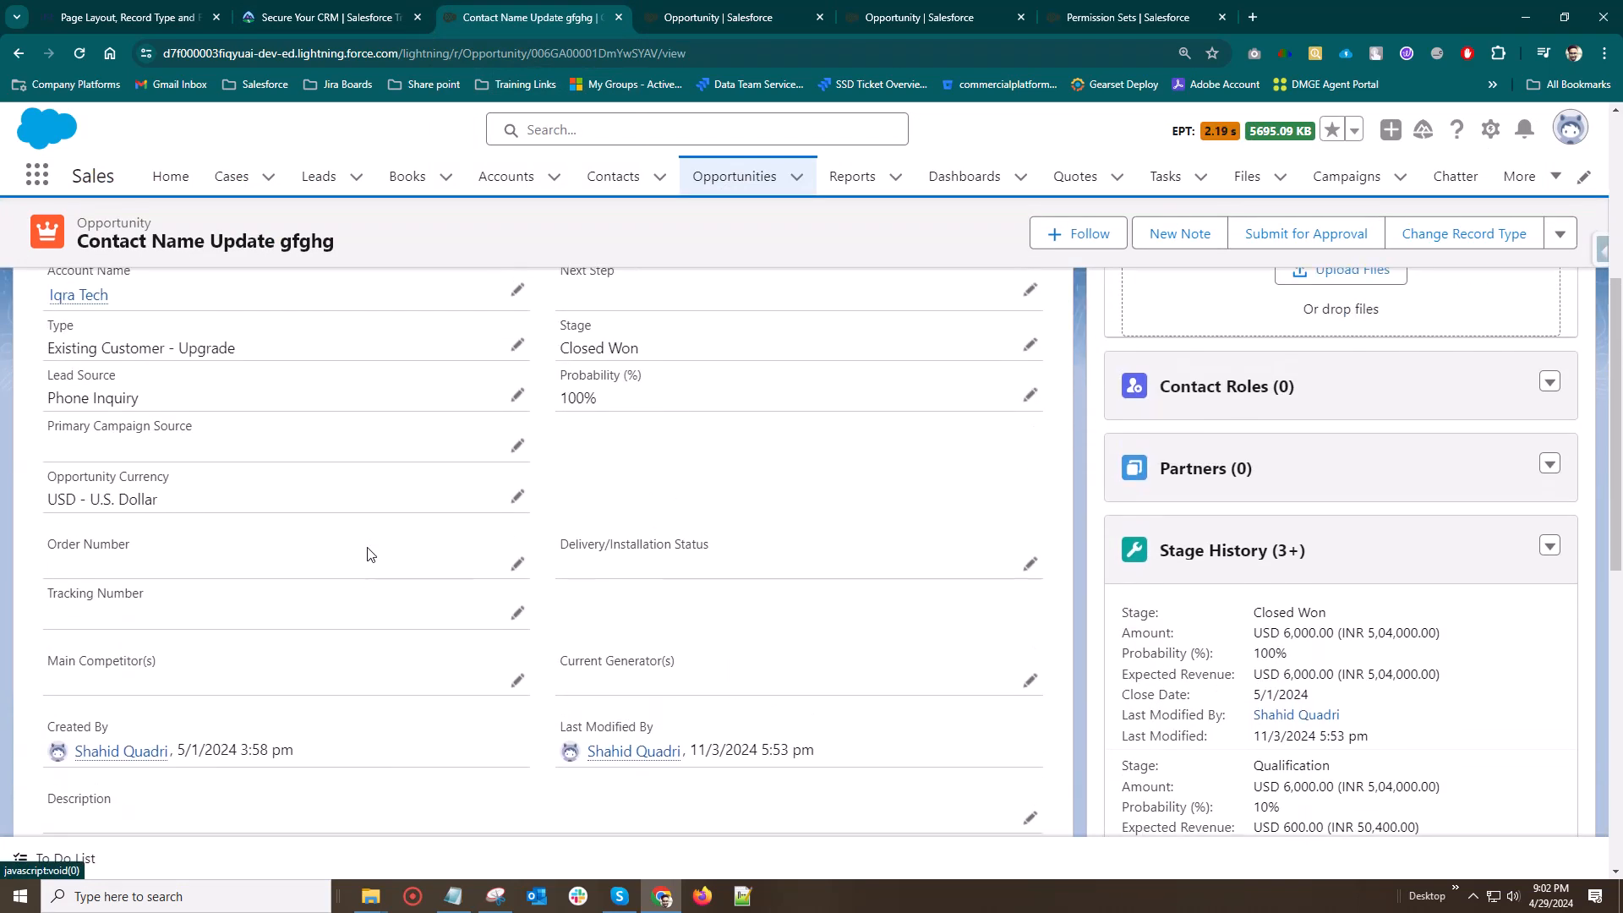
scroll(366, 554, up, 5)
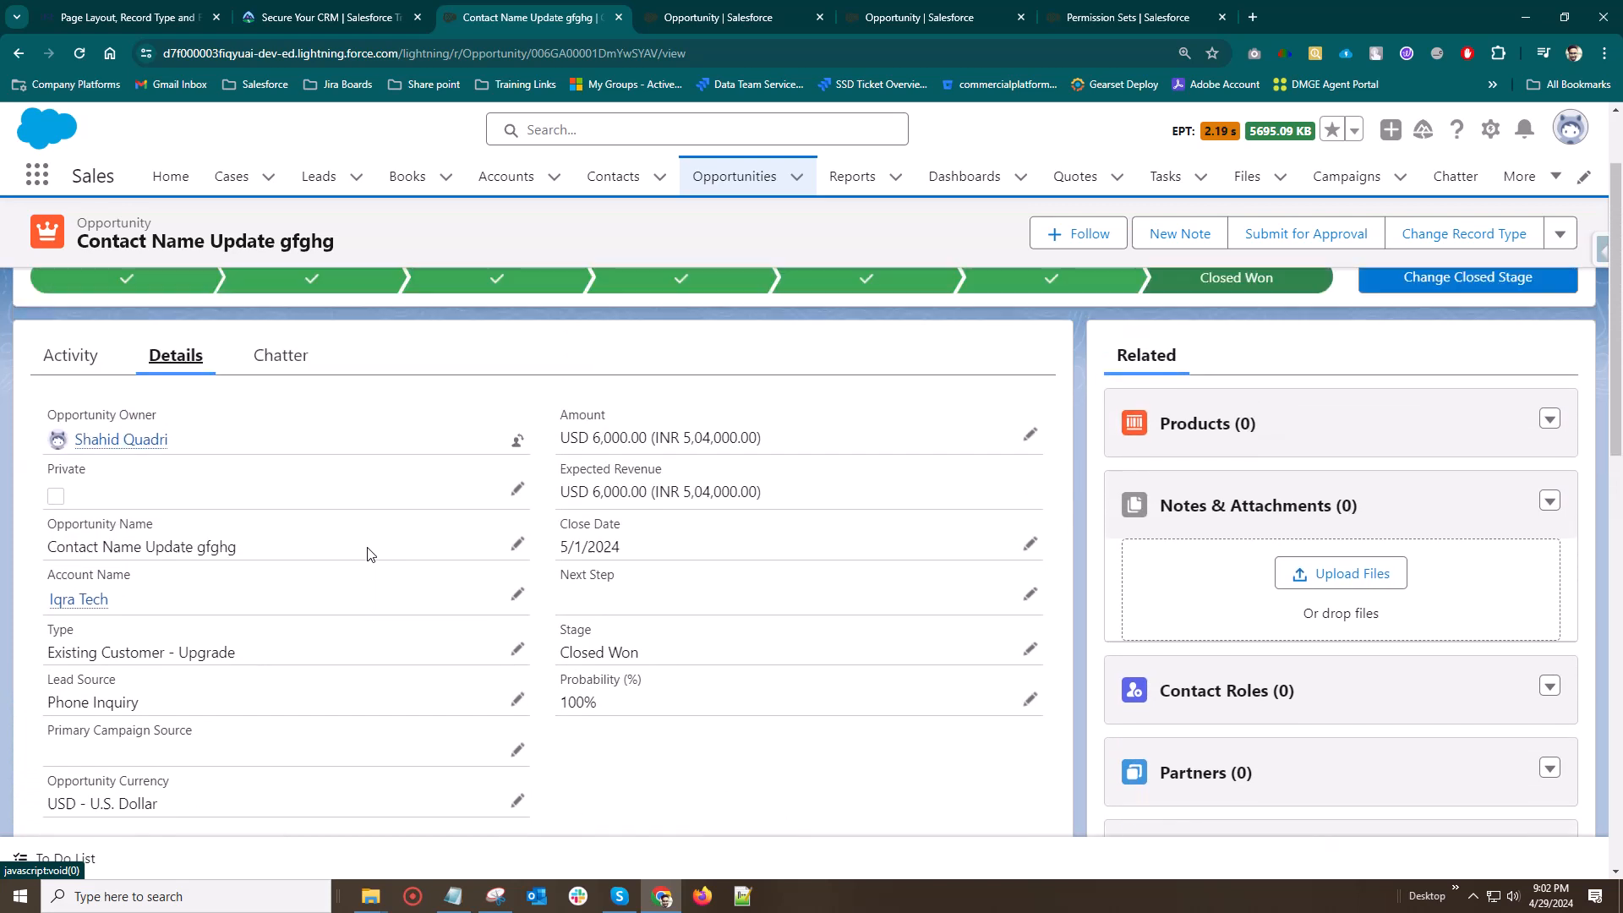
scroll(367, 553, down, 2)
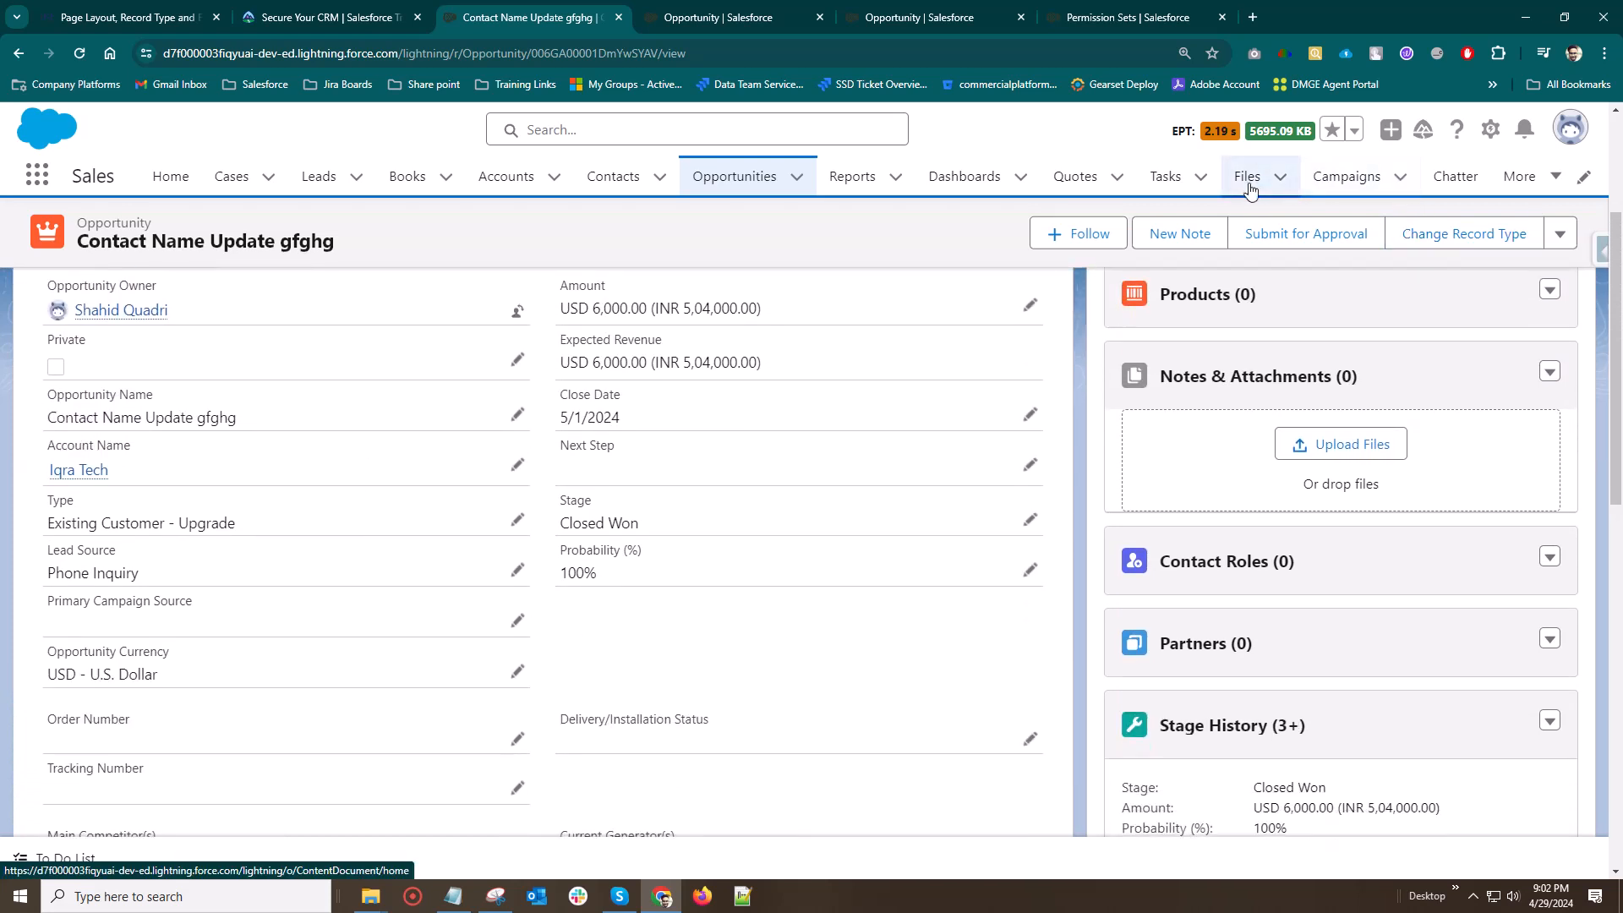
Check which fields the opportunity's edit form offers, cancel the edit and reload the record page
click(1558, 235)
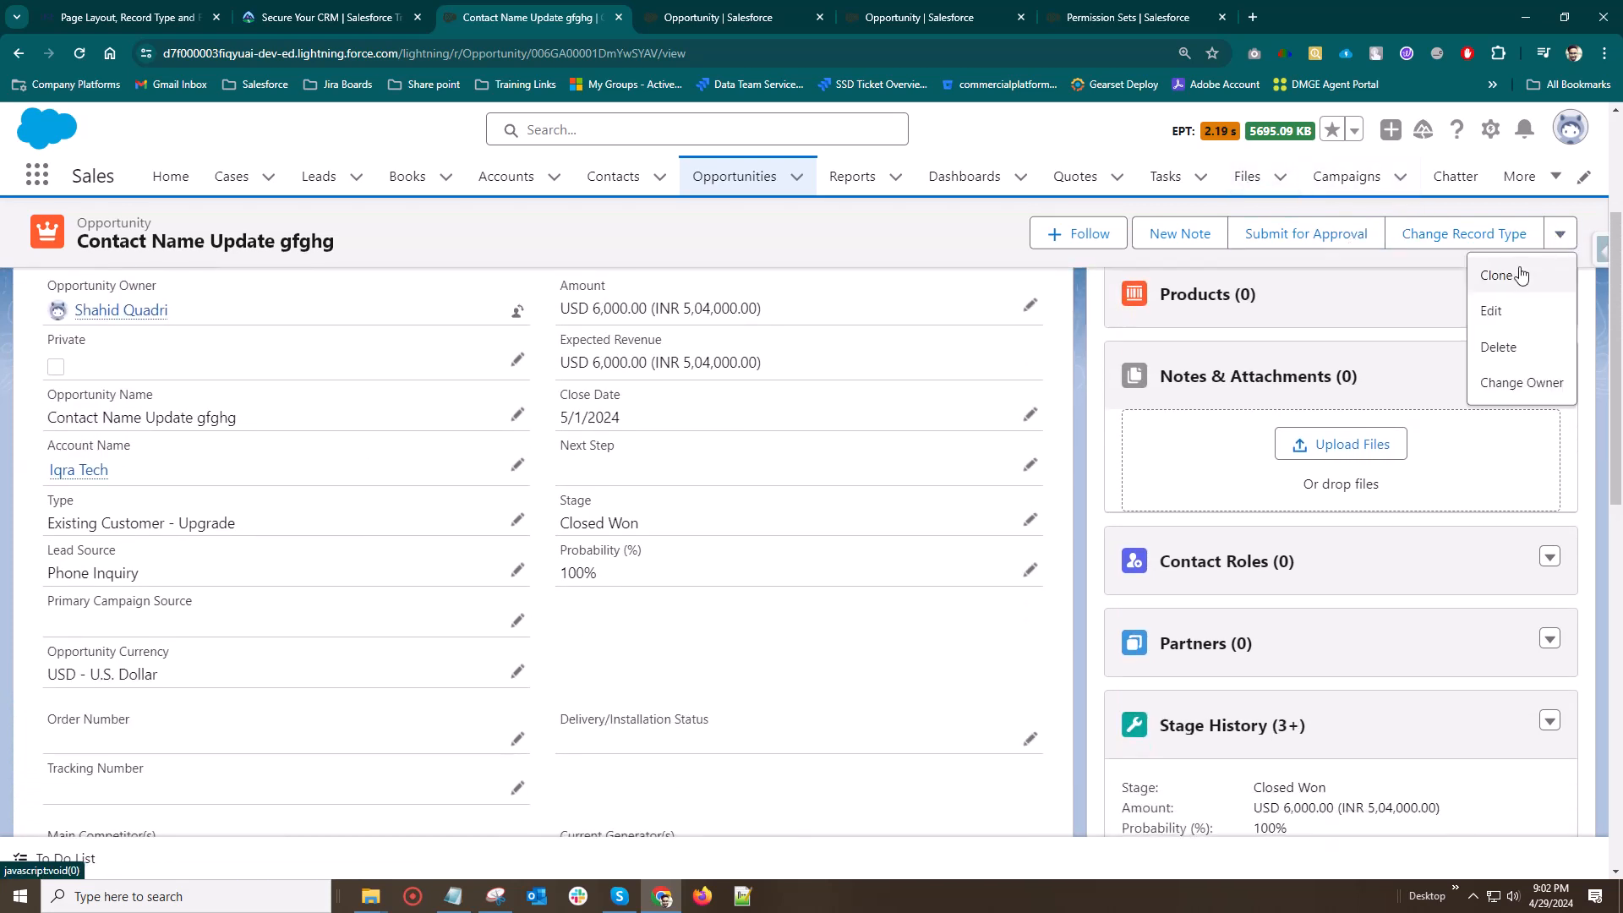
click(1488, 307)
scroll(742, 430, down, 8)
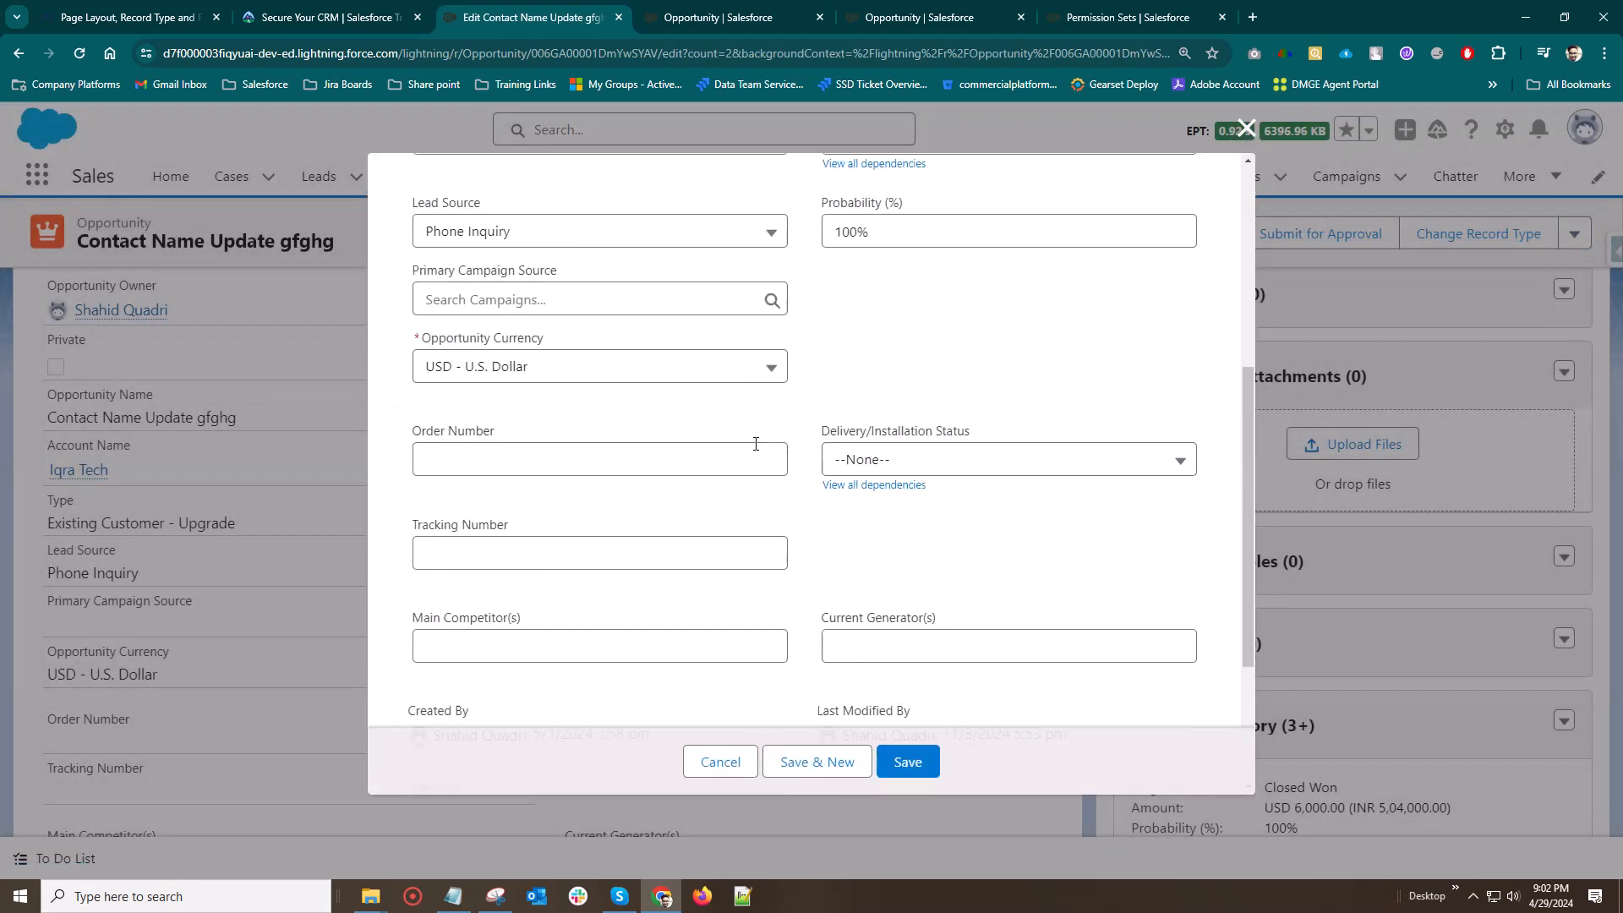
scroll(731, 450, up, 5)
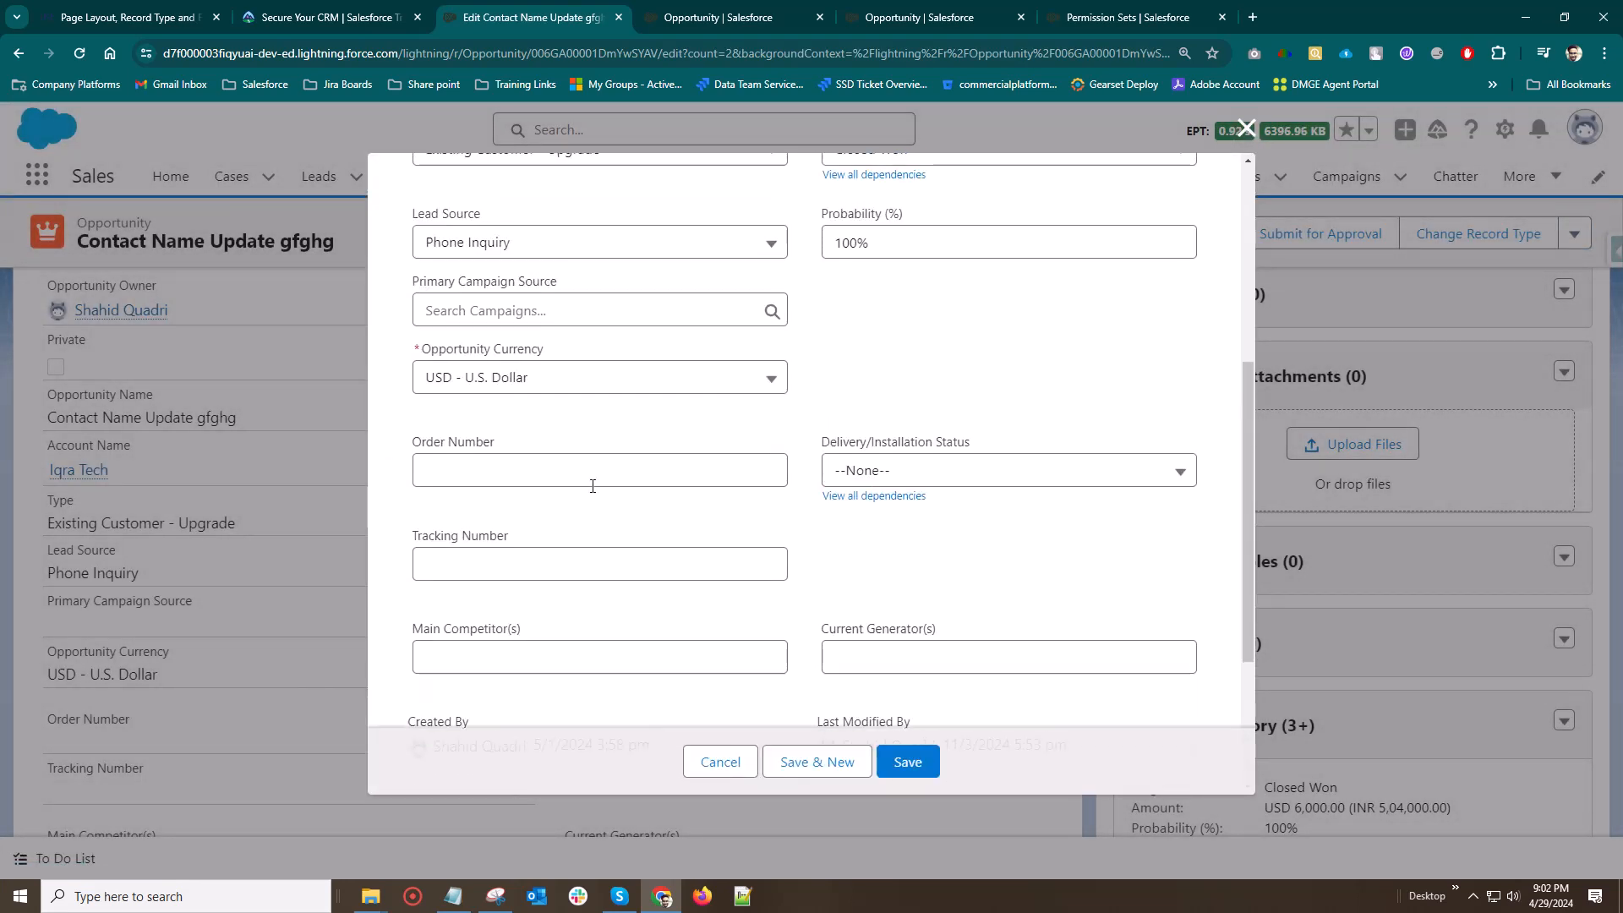
scroll(593, 486, up, 3)
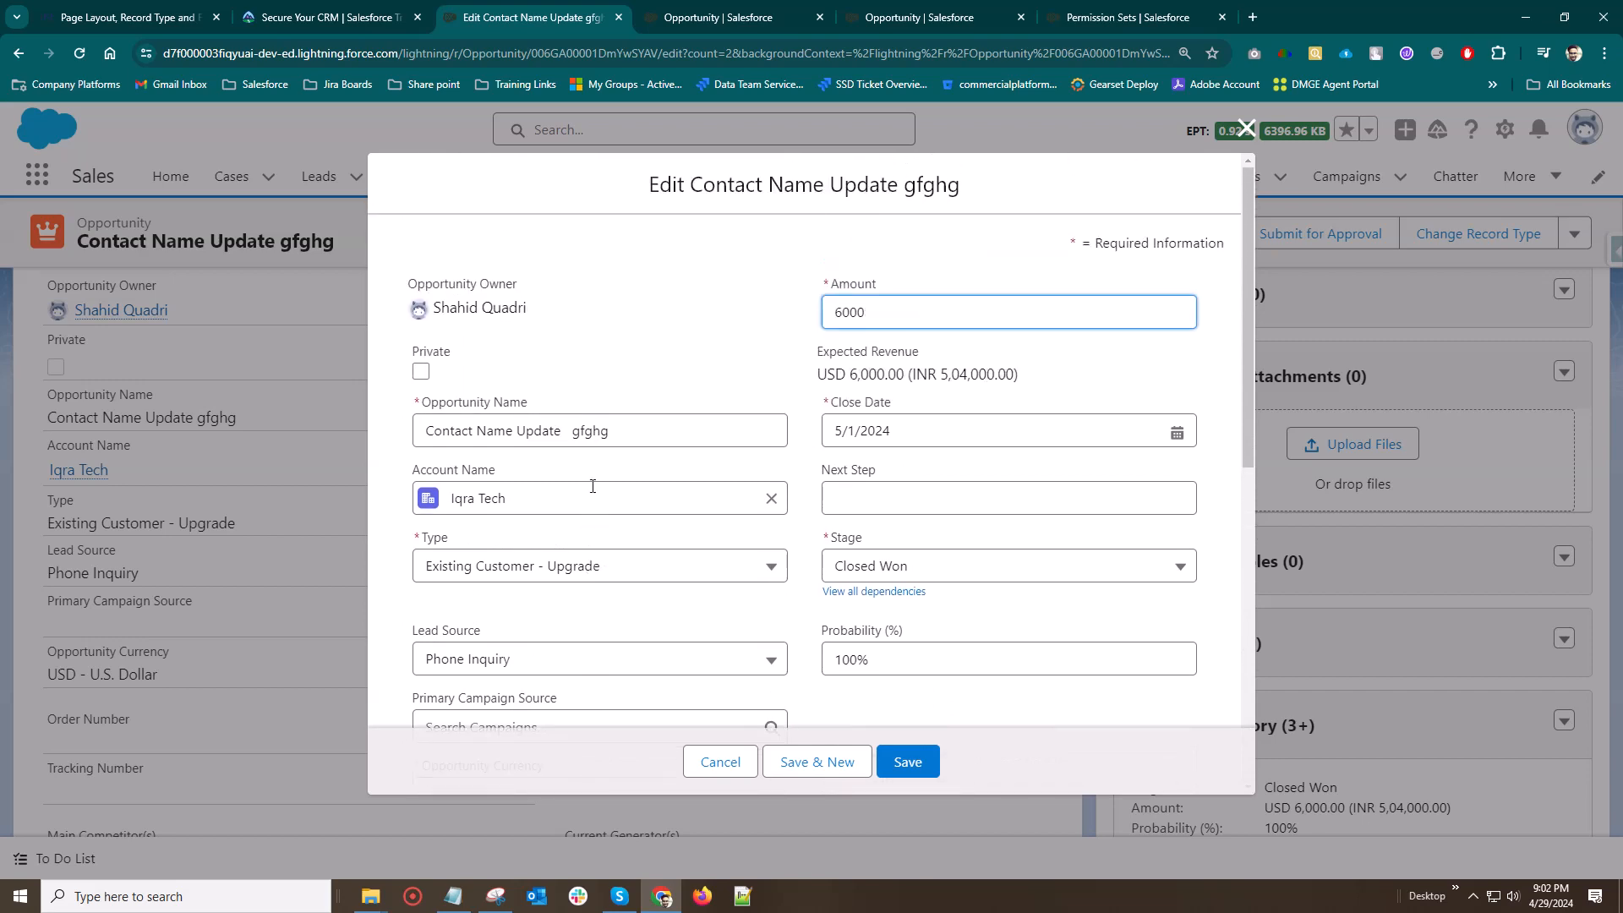
scroll(592, 486, down, 8)
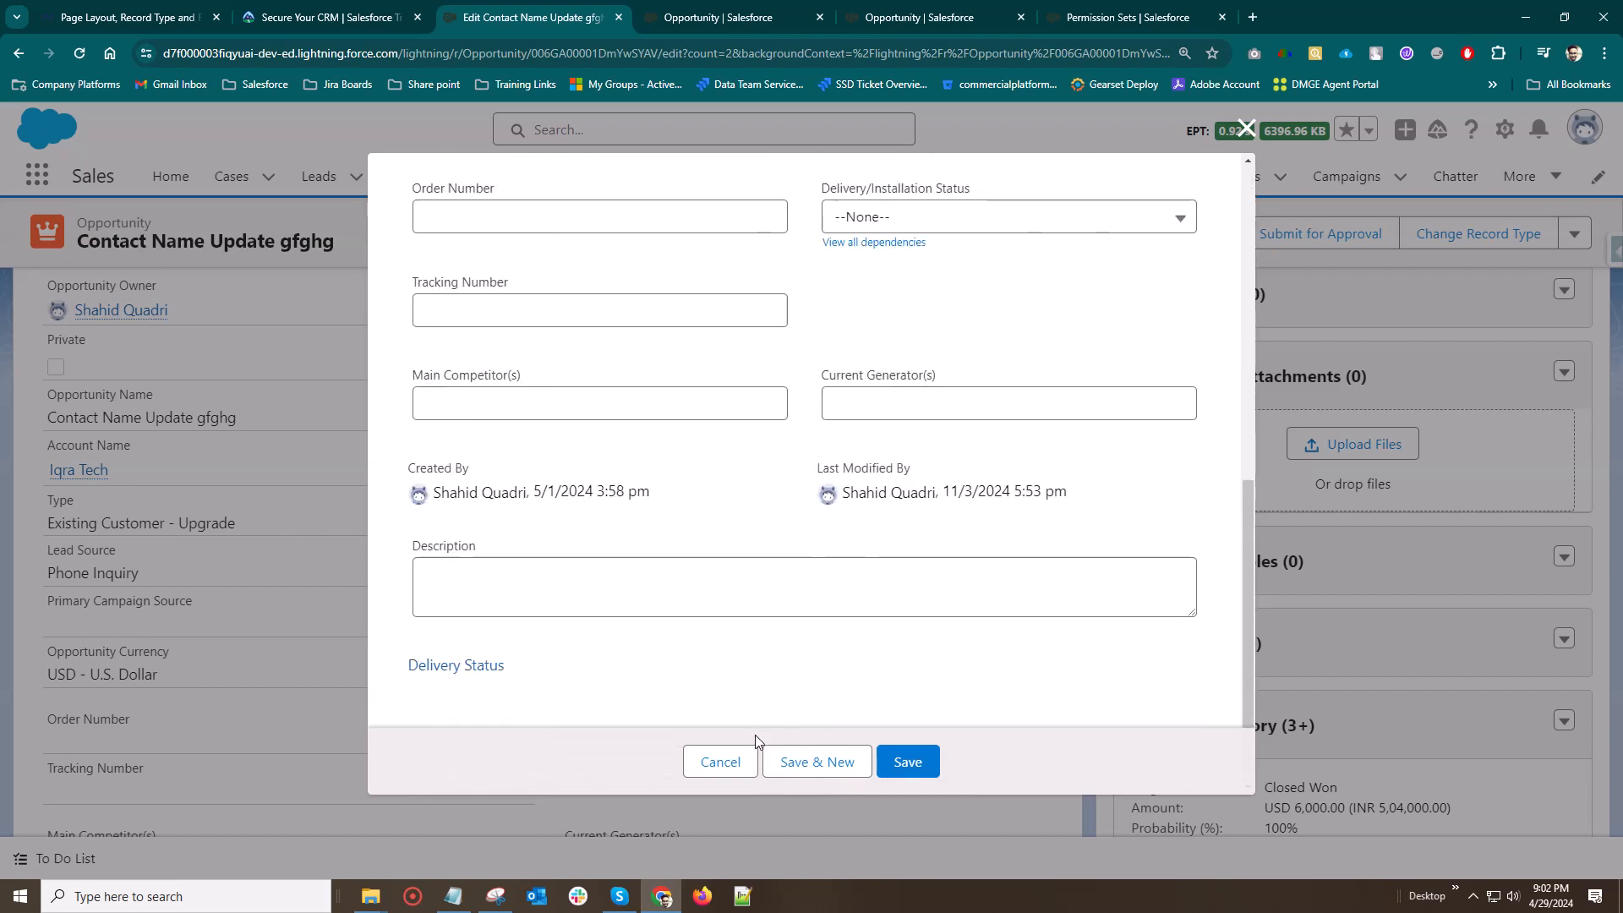
click(718, 760)
scroll(434, 507, down, 6)
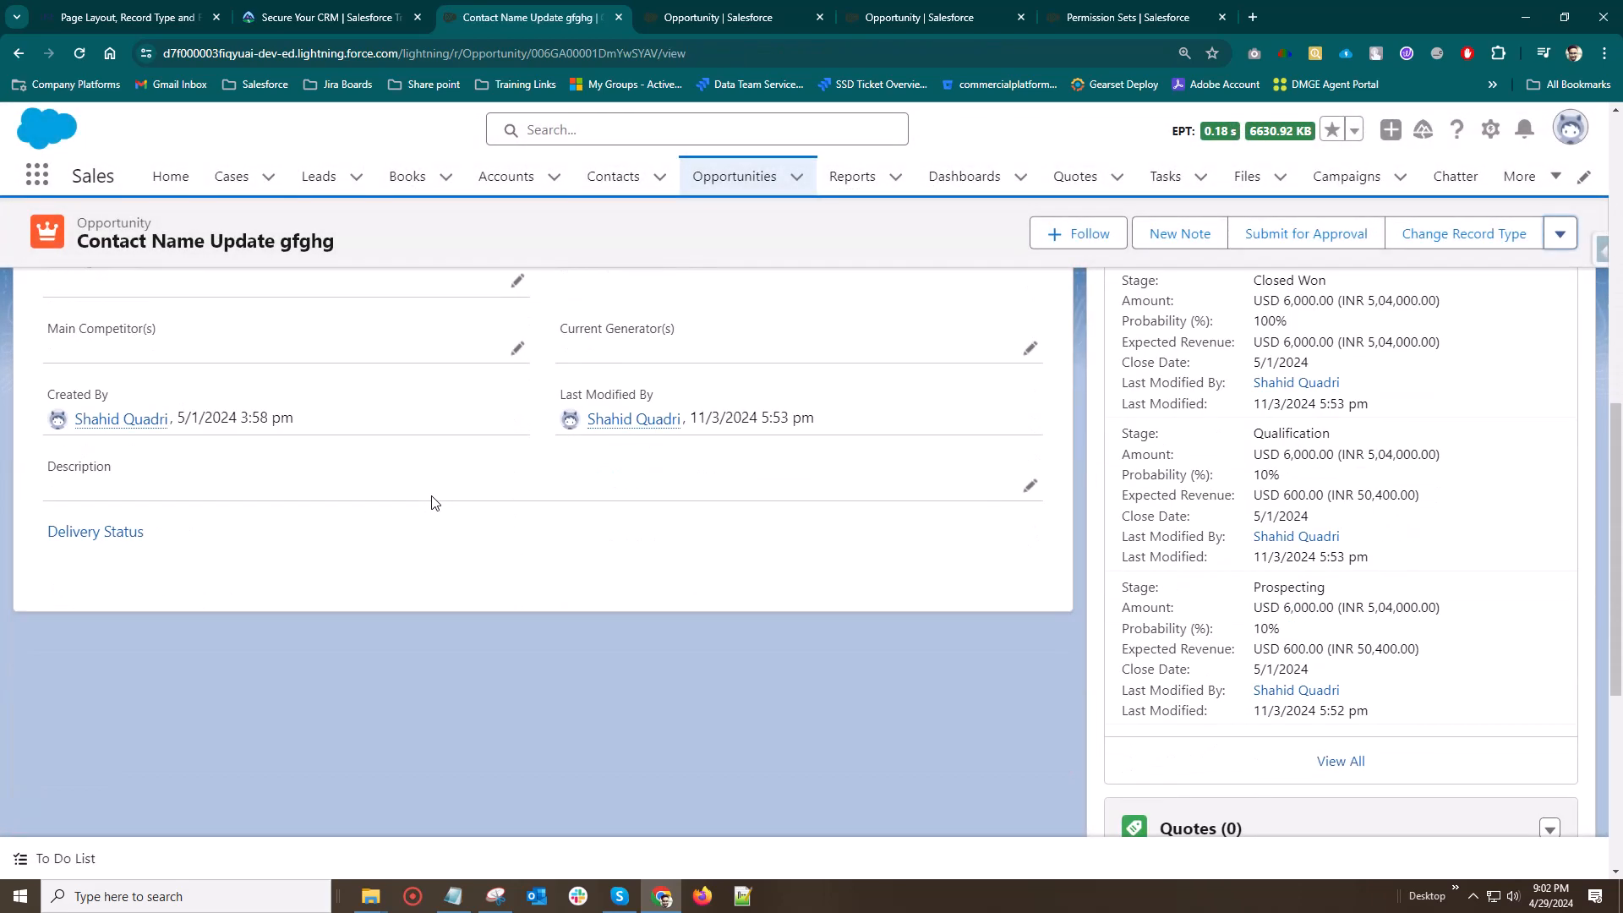
scroll(435, 502, up, 10)
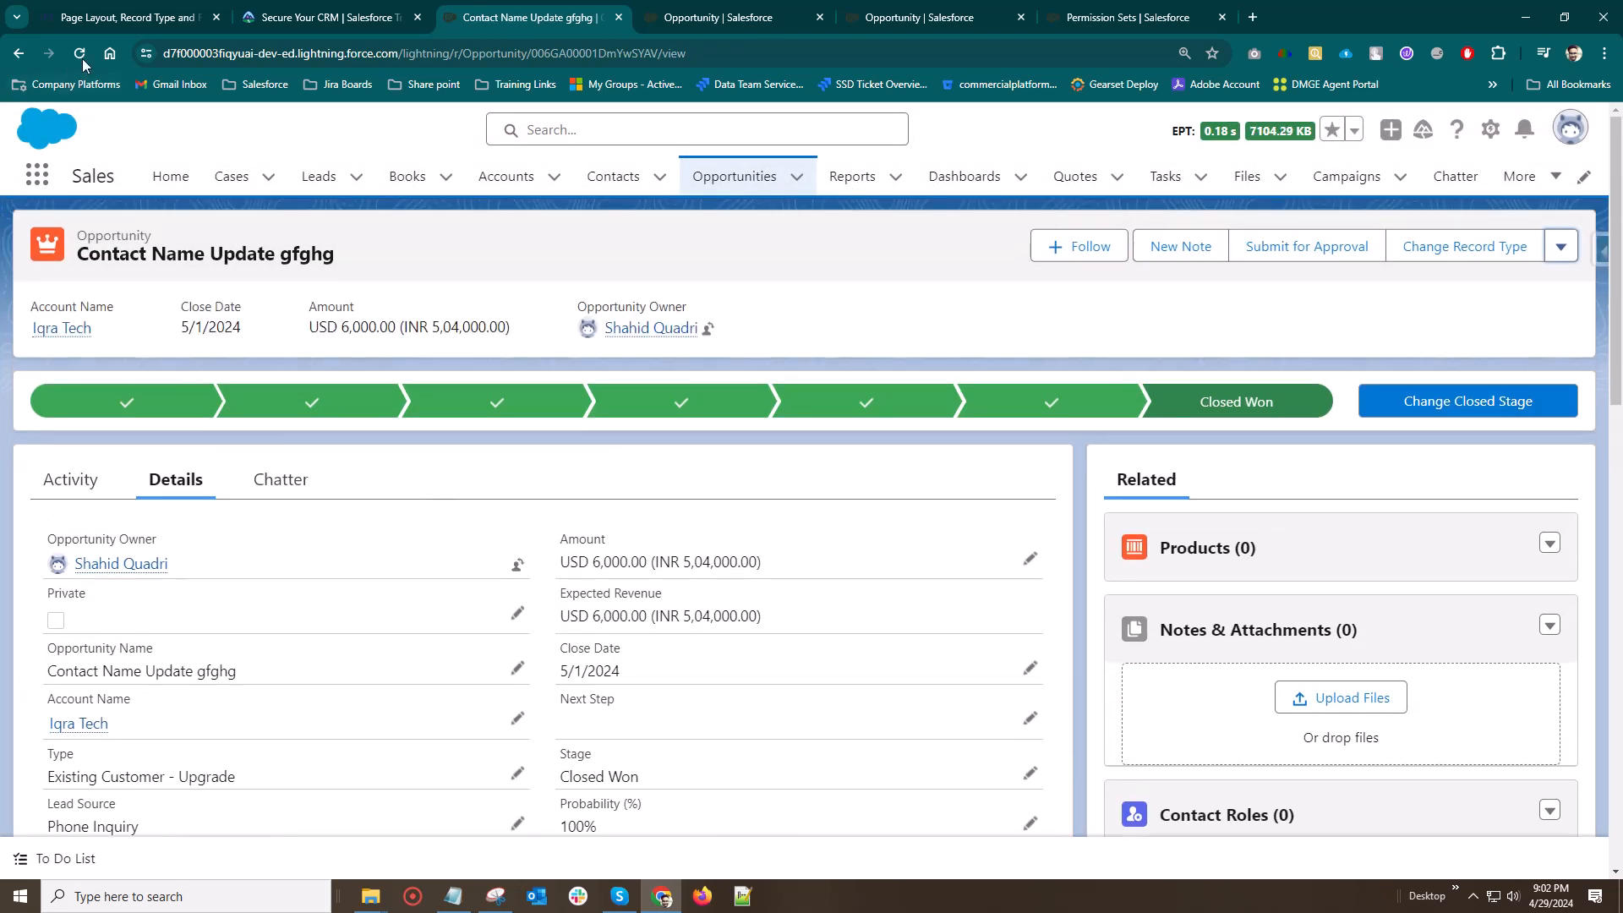
click(81, 55)
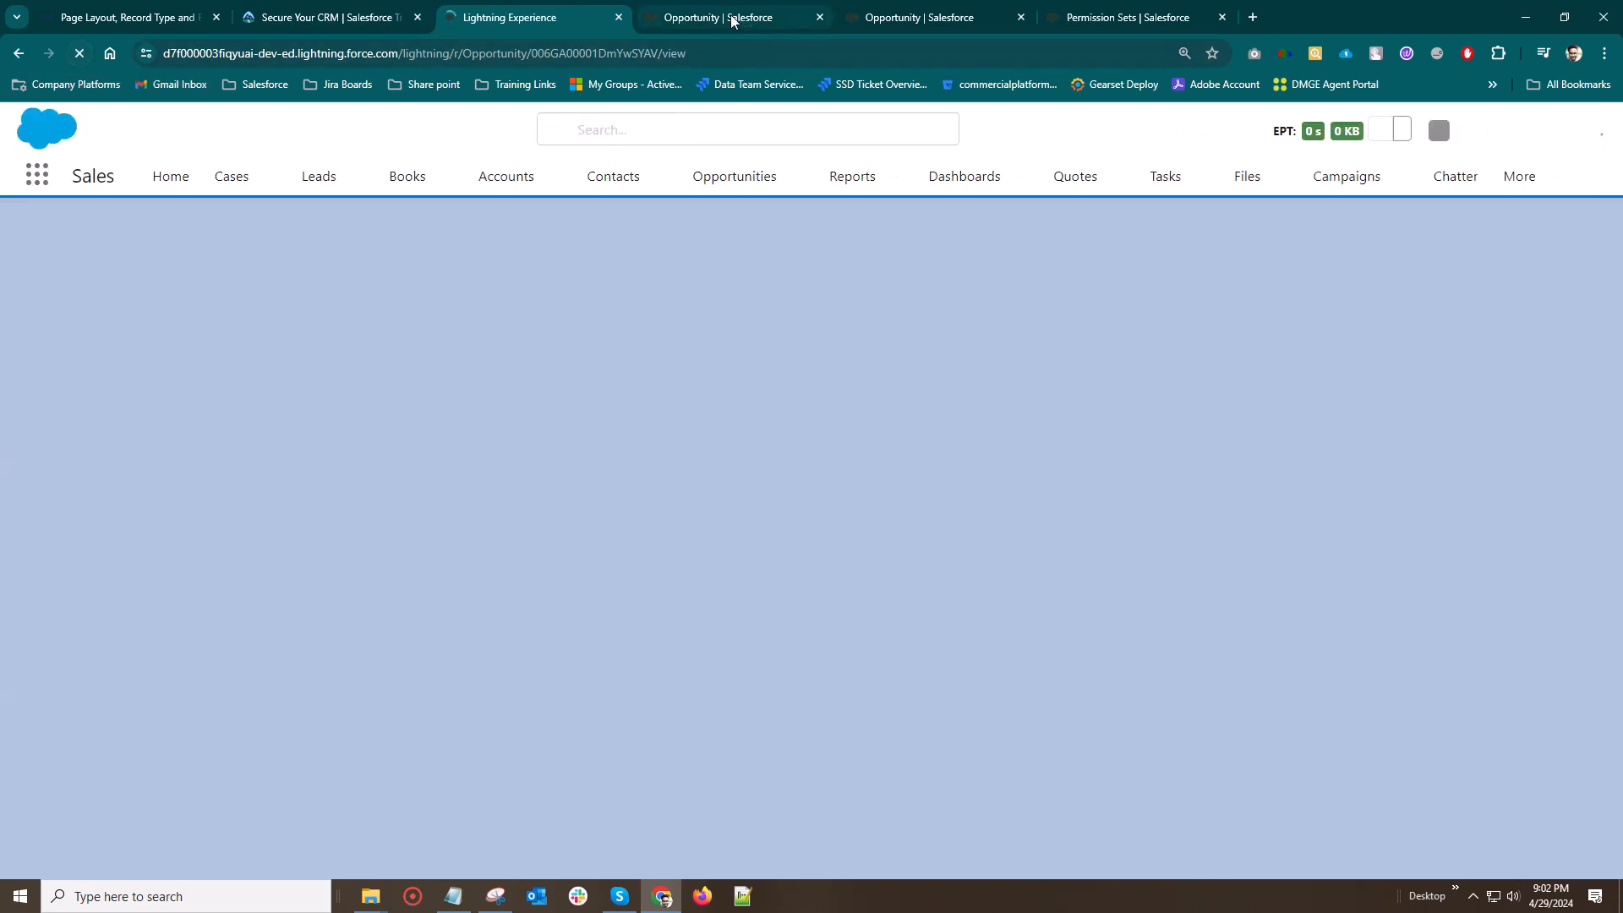
Create a new Opportunity field dependency with State as the controlling field and City as the dependent field, and continue to its value matrix
click(732, 19)
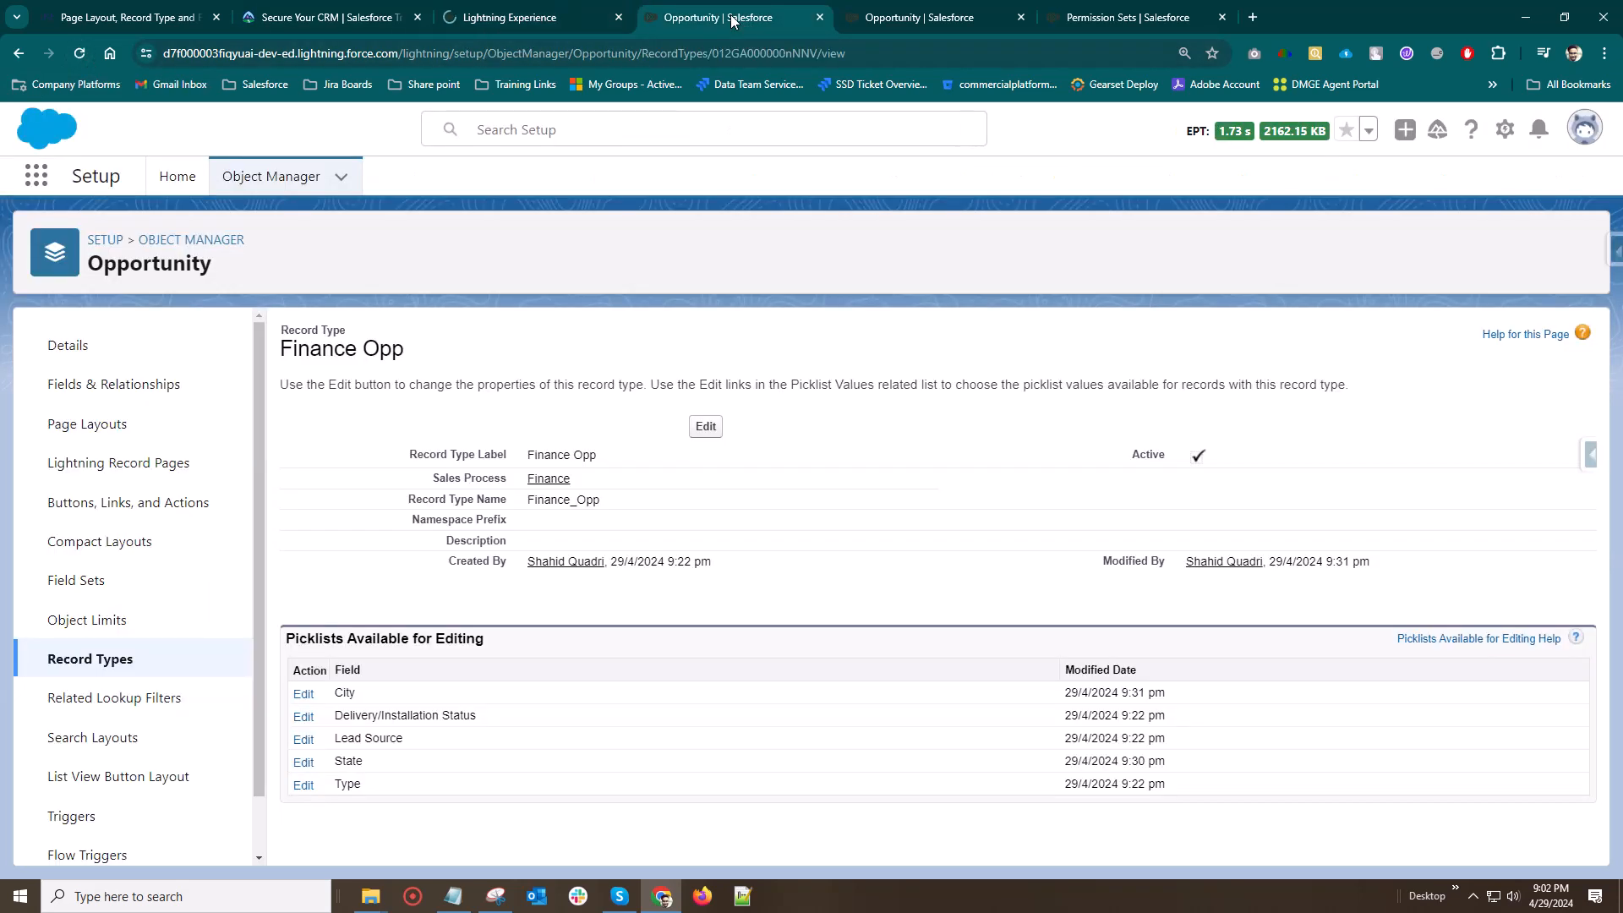
click(104, 393)
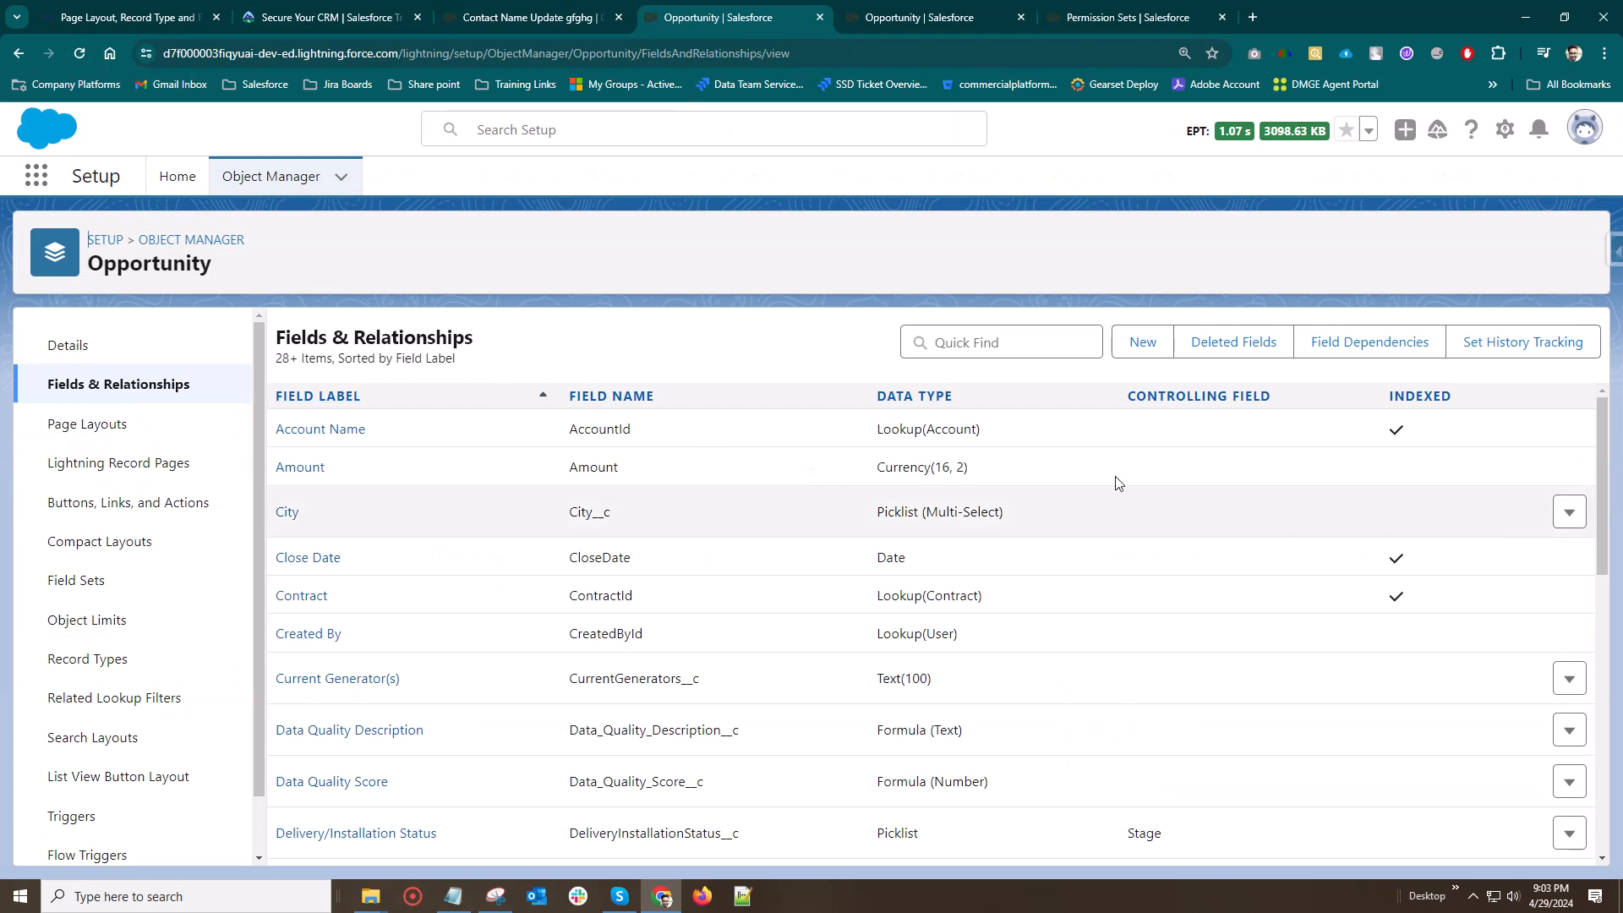
click(1348, 343)
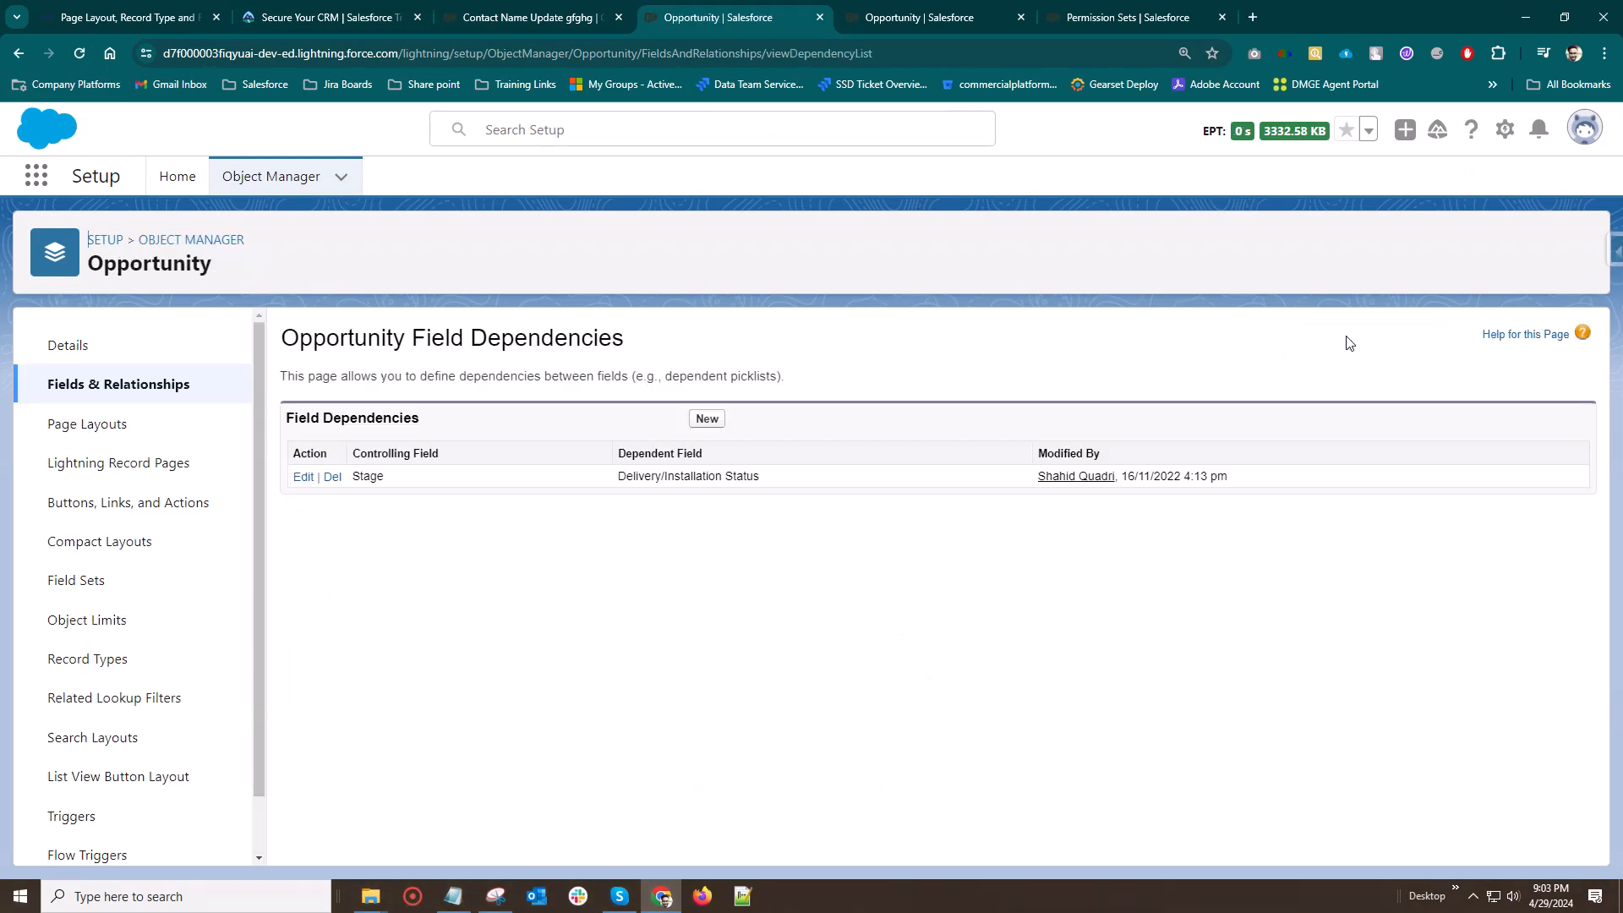
click(706, 416)
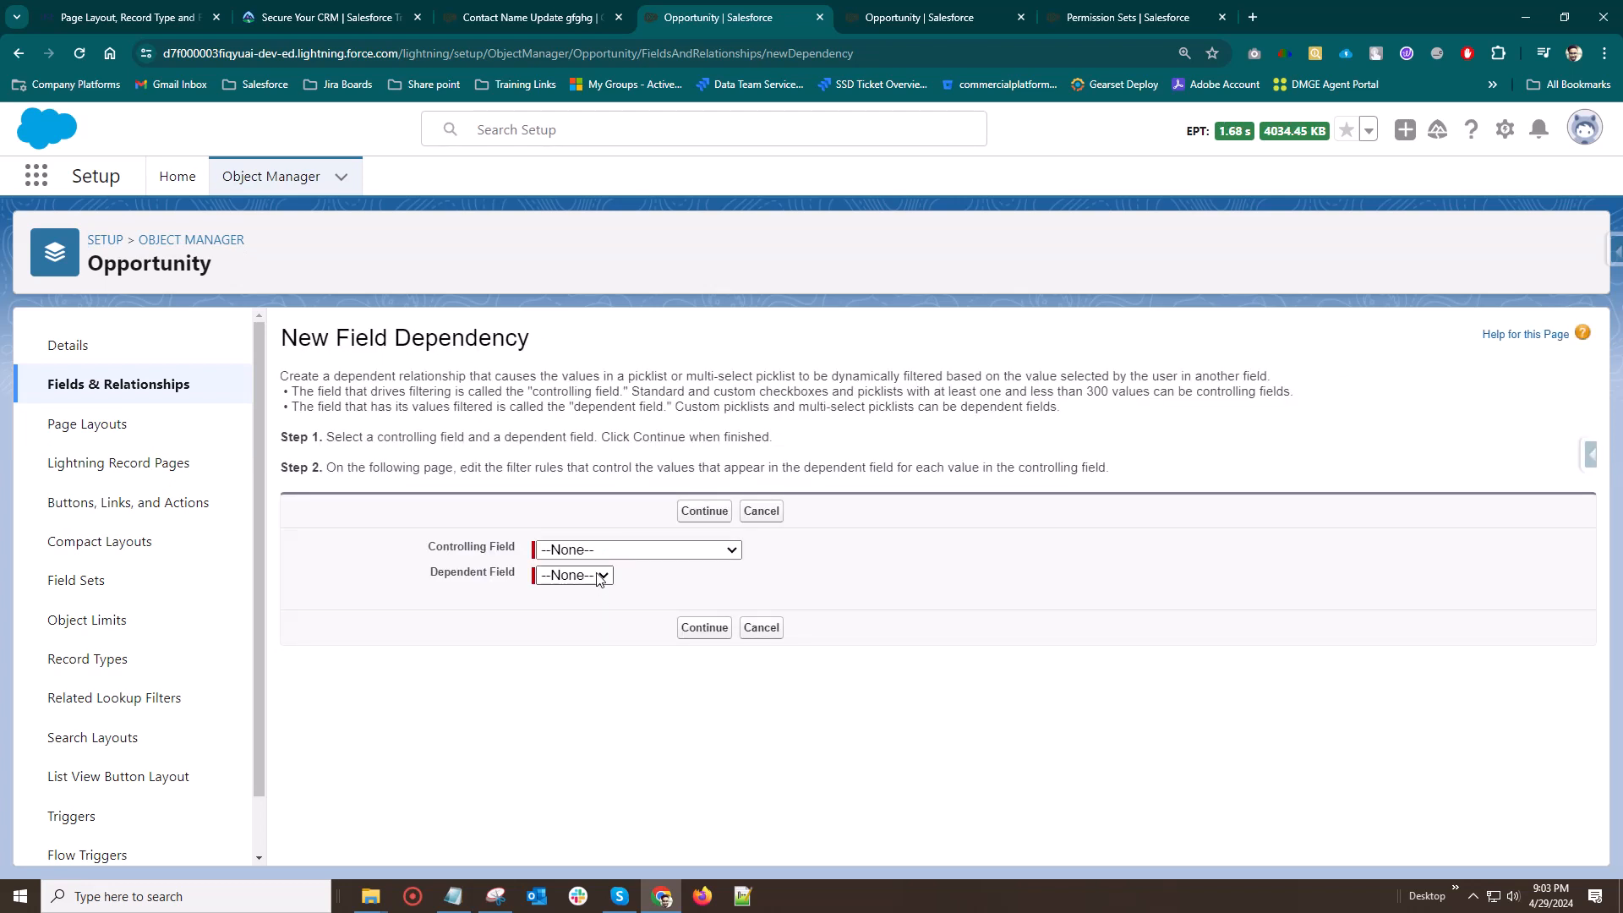
click(591, 551)
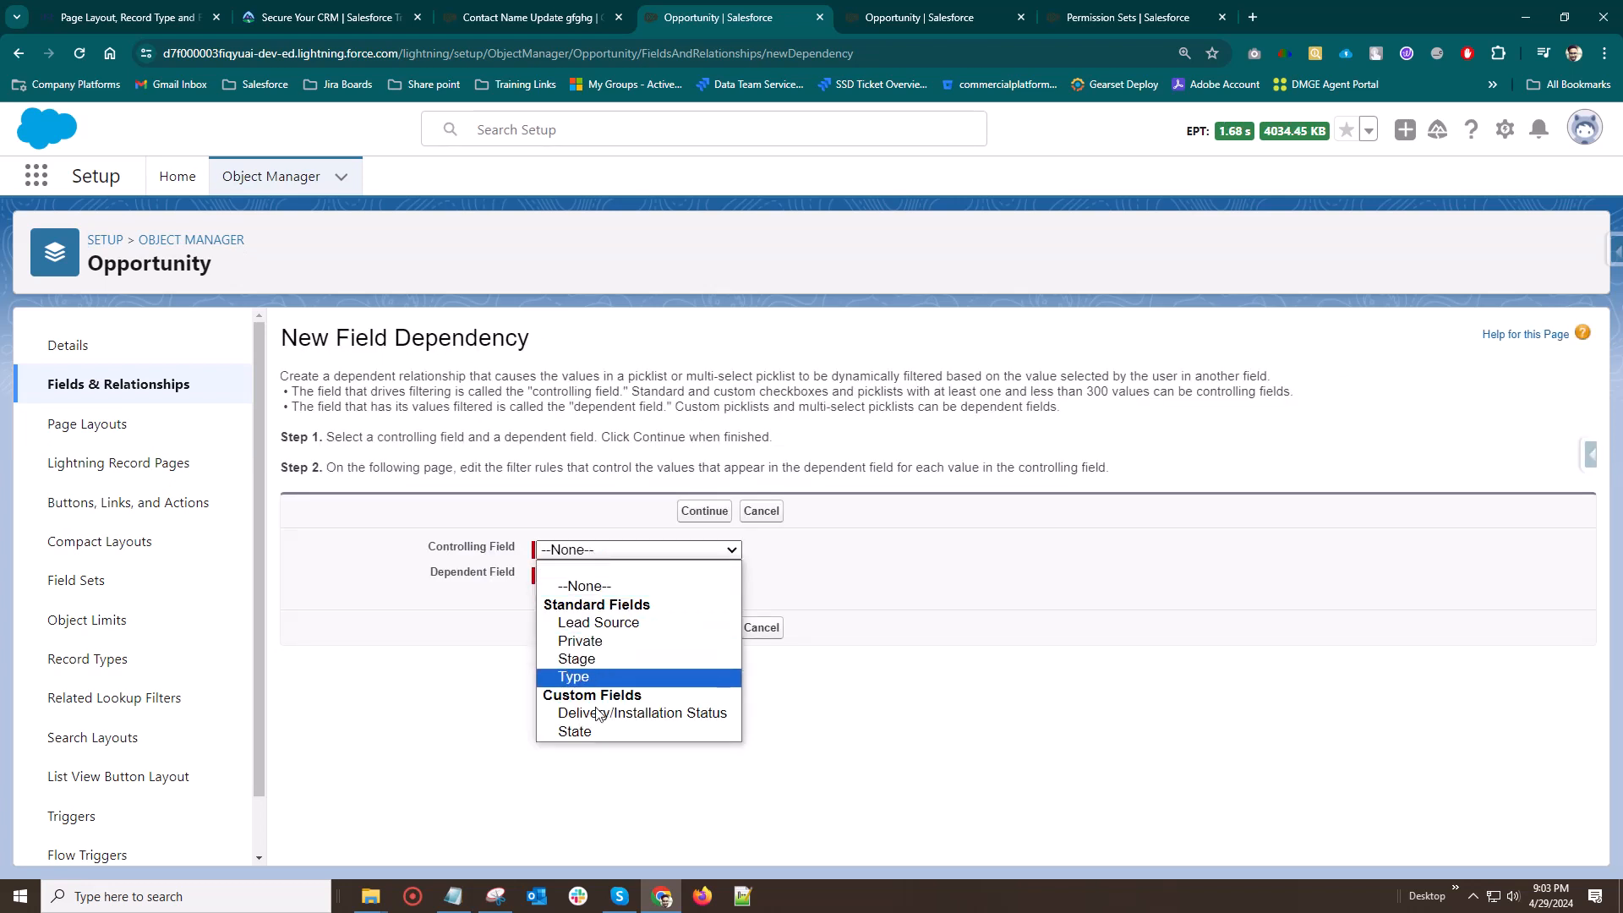
click(591, 731)
click(568, 576)
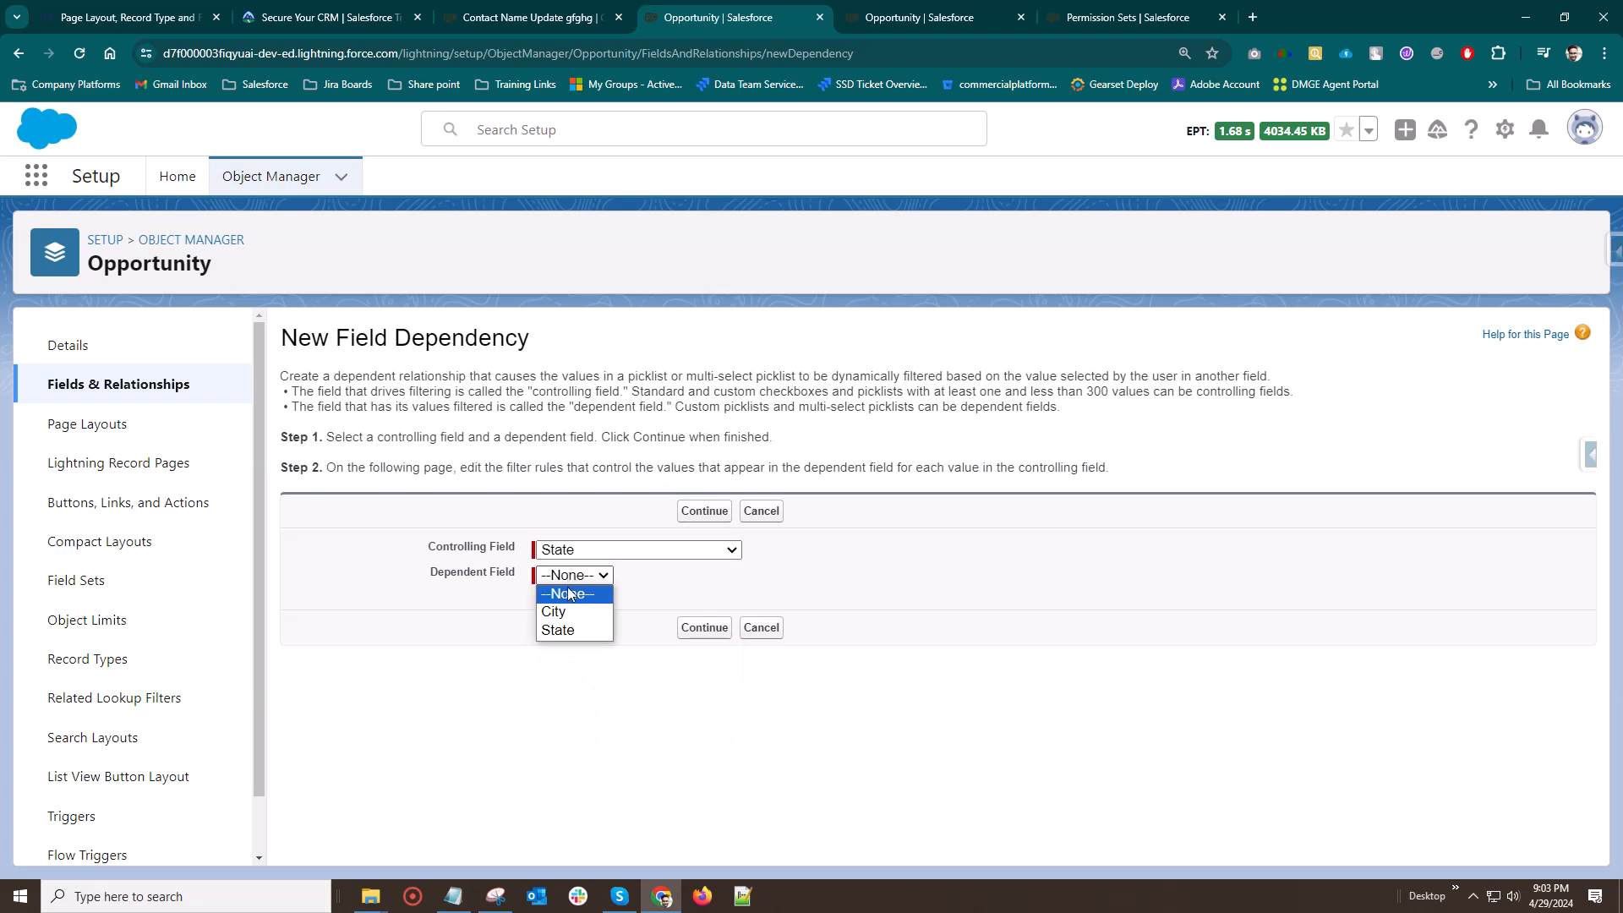
click(563, 613)
click(710, 630)
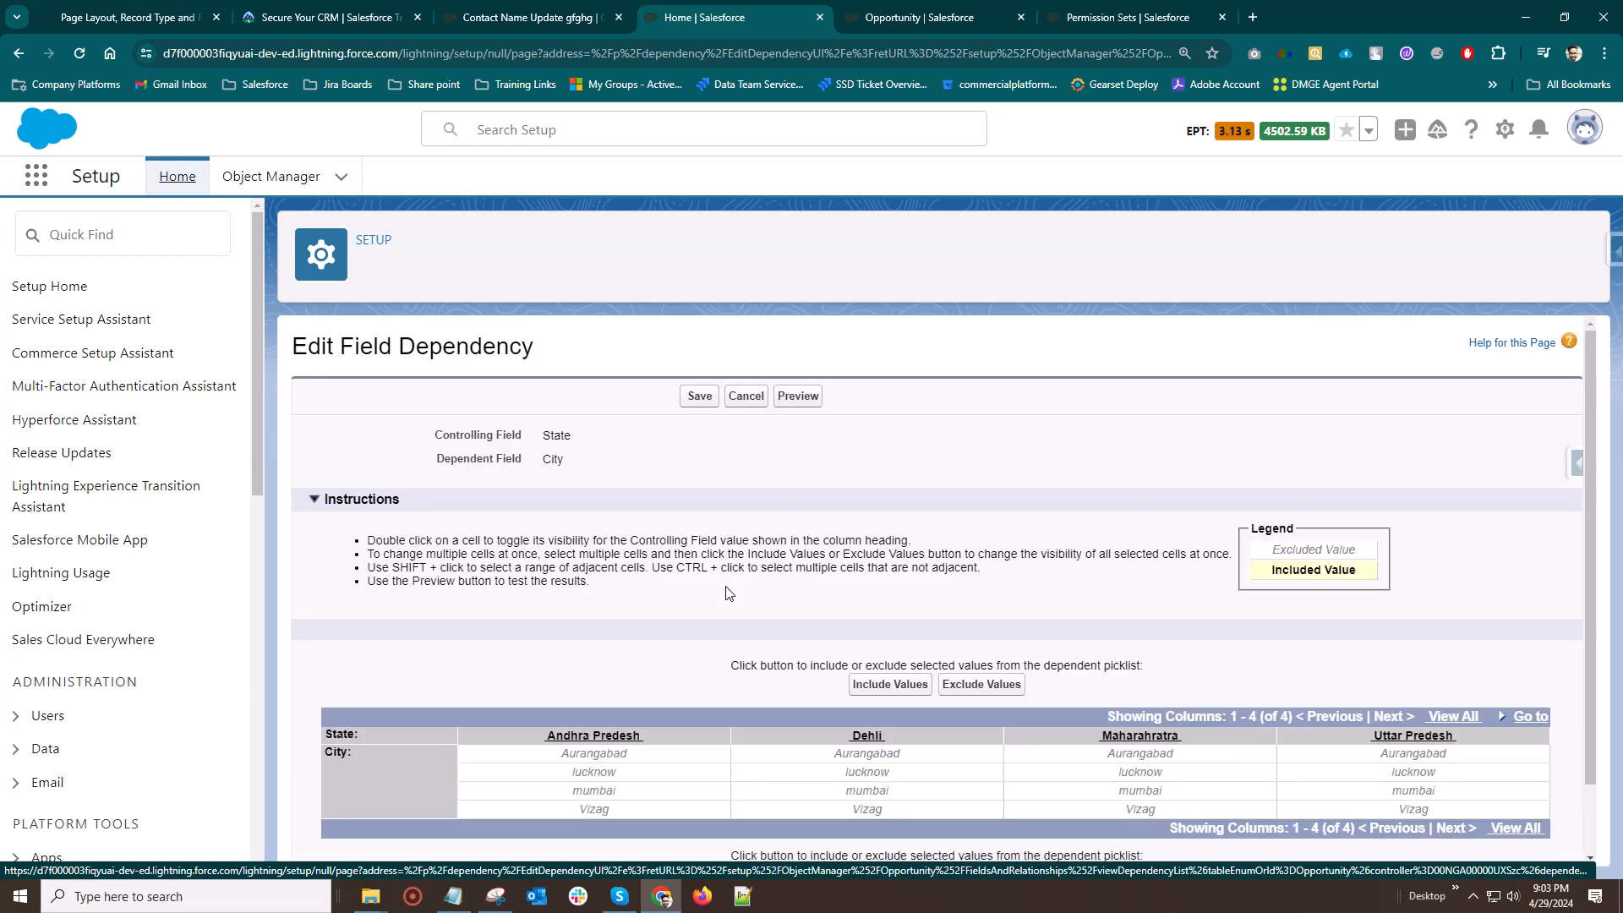
Include Aurangabad and mumbai as the City values available for the Maharahratra state
scroll(727, 583, down, 1)
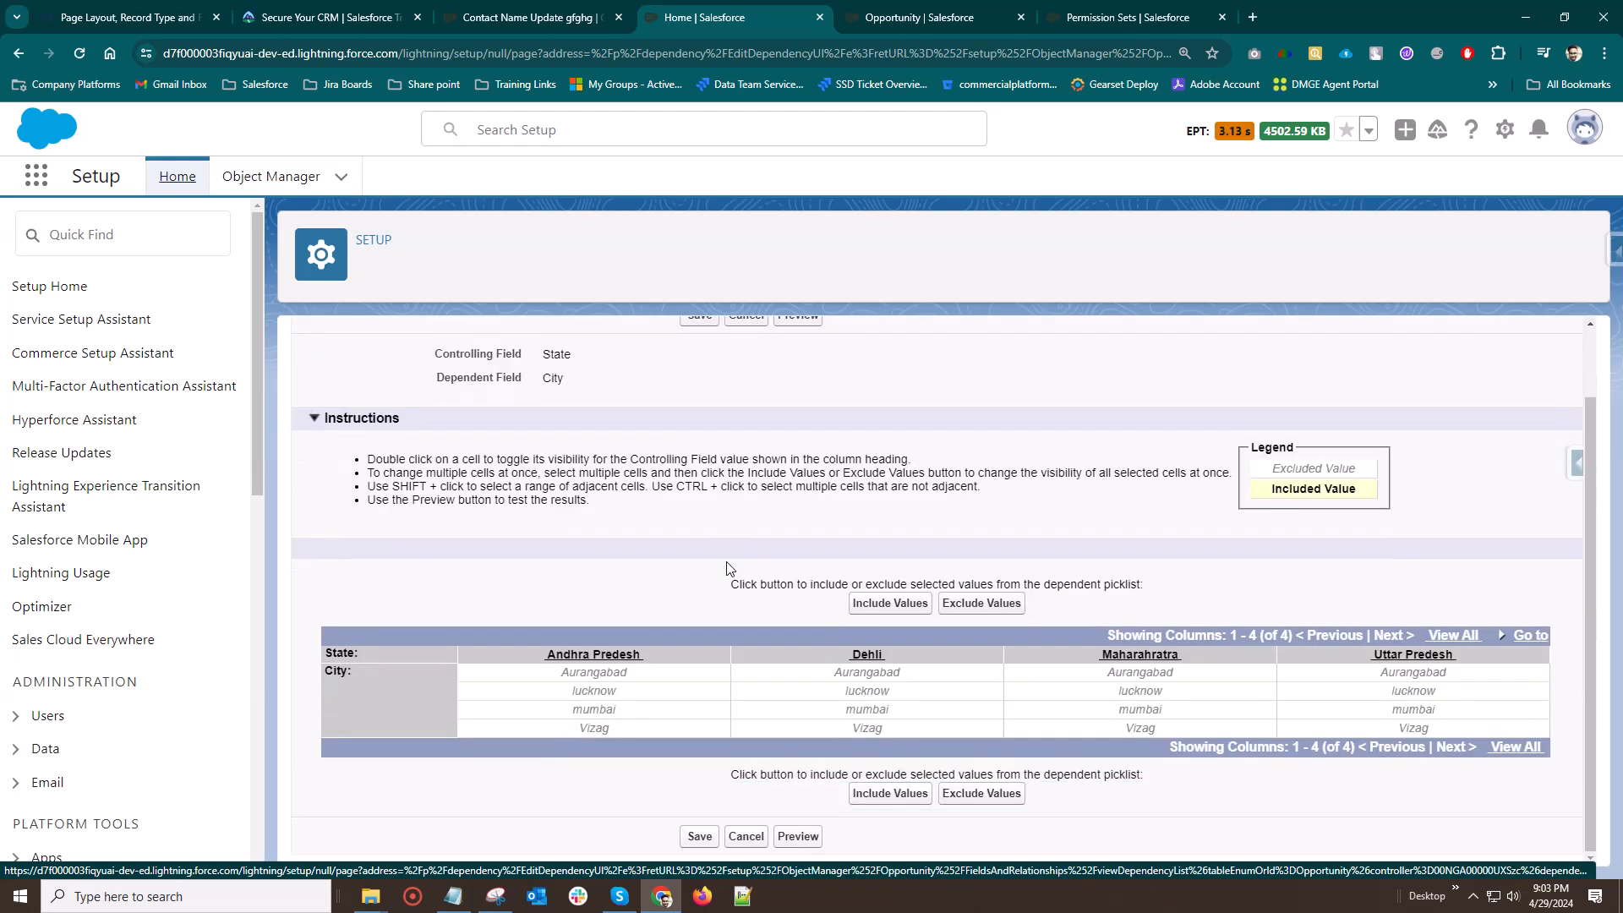
click(1143, 676)
click(1140, 710)
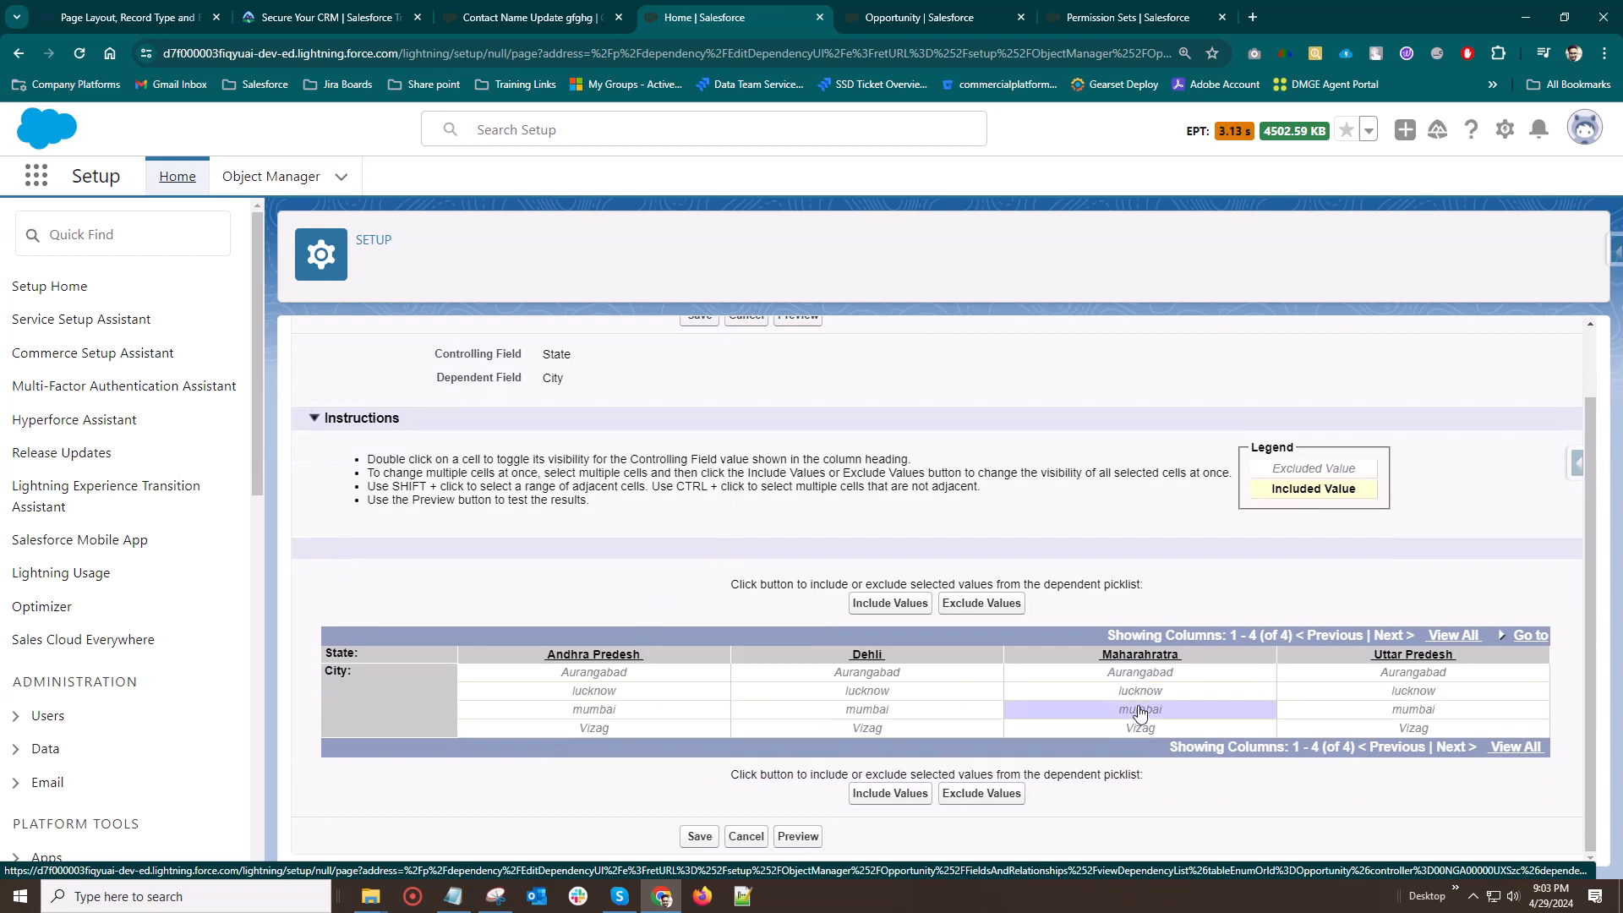
ctrl+click(1140, 681)
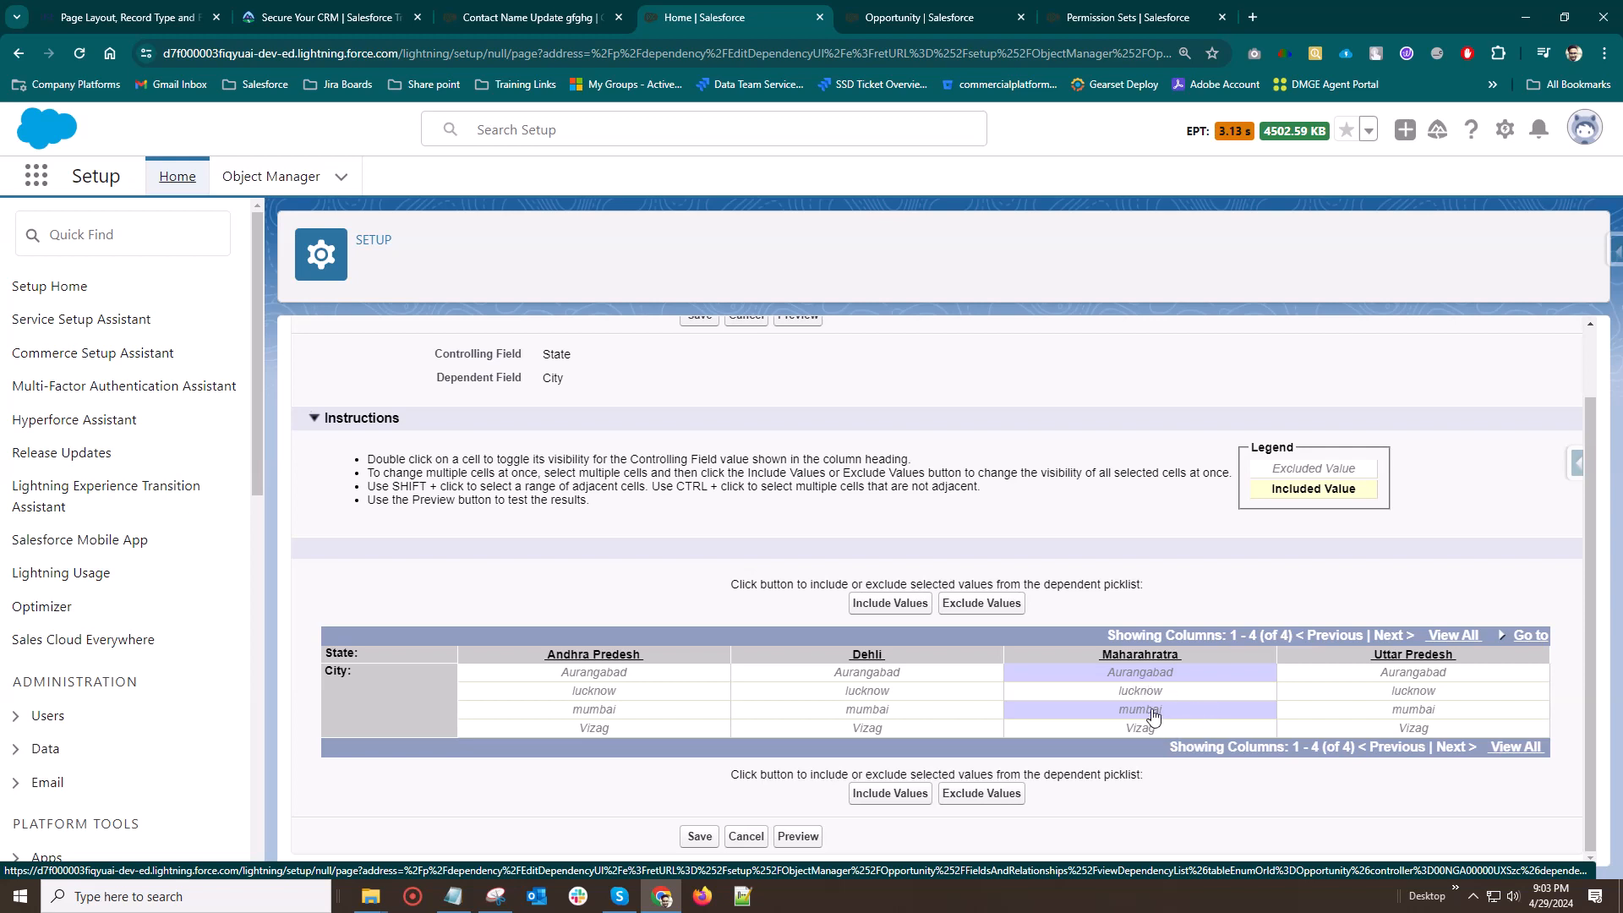
click(889, 800)
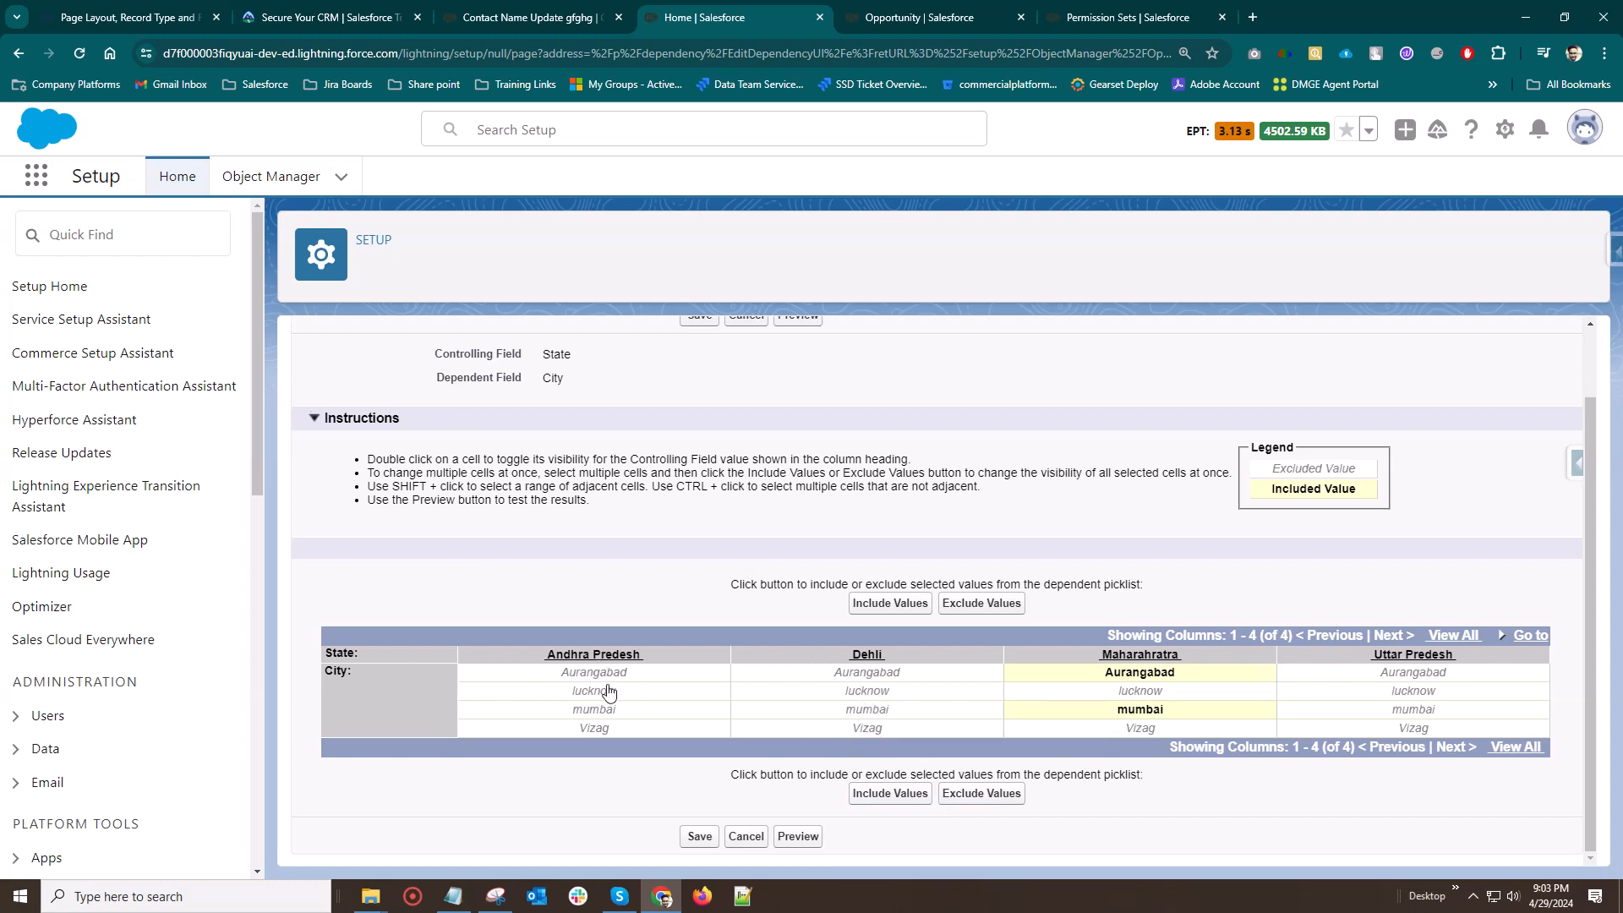
Include Vizag as a City value for Andhra Predesh and lucknow for Uttar Predesh
click(589, 730)
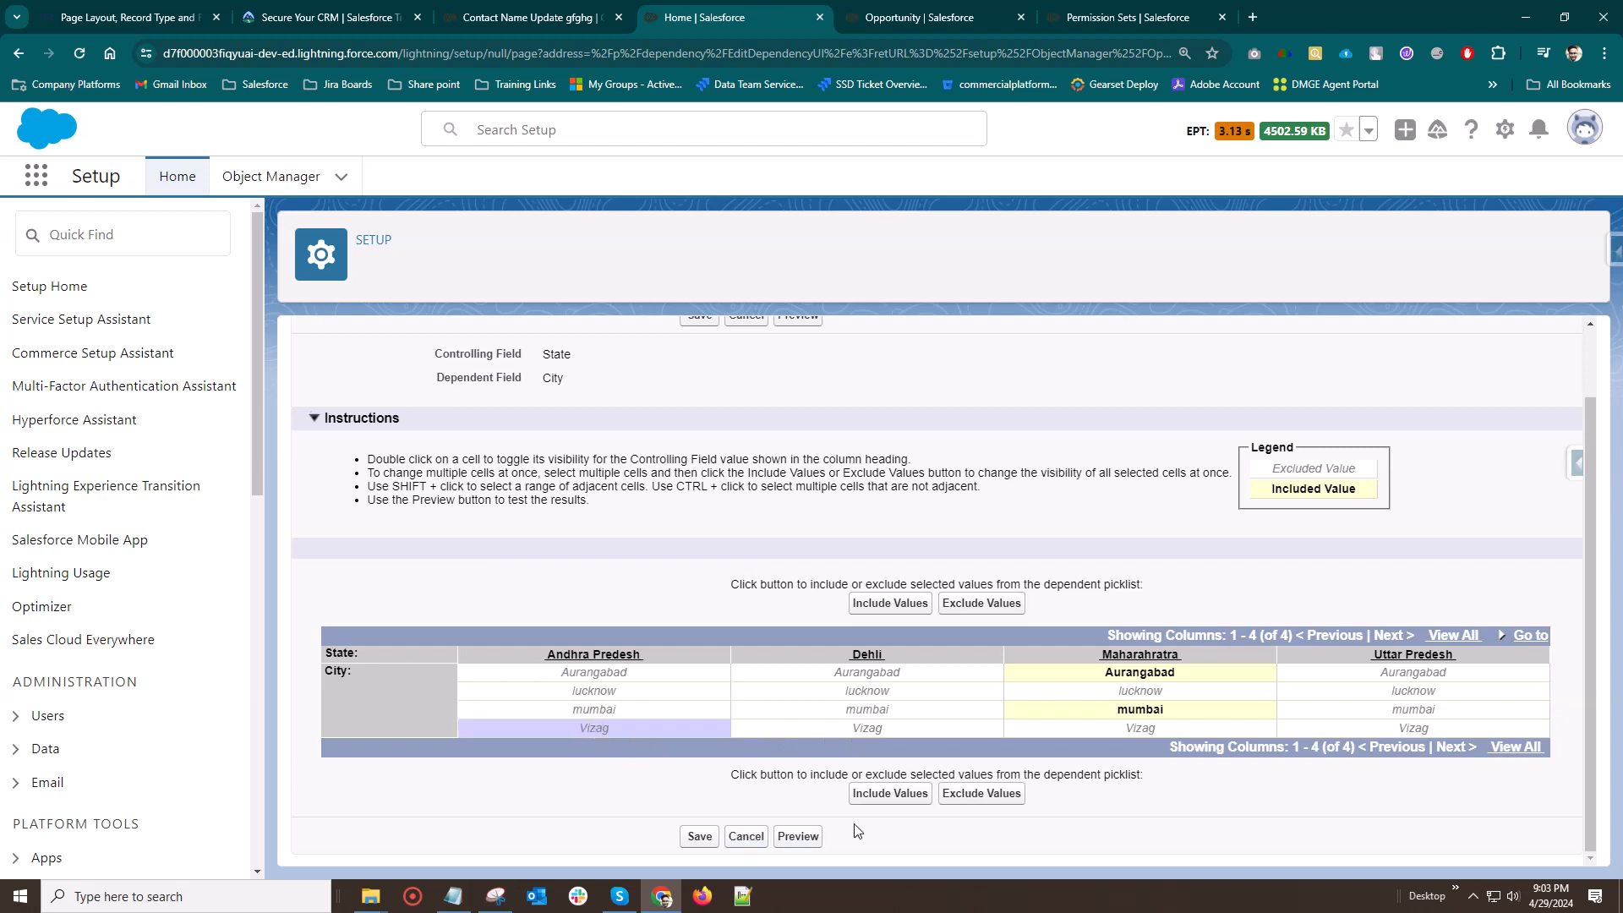
click(892, 794)
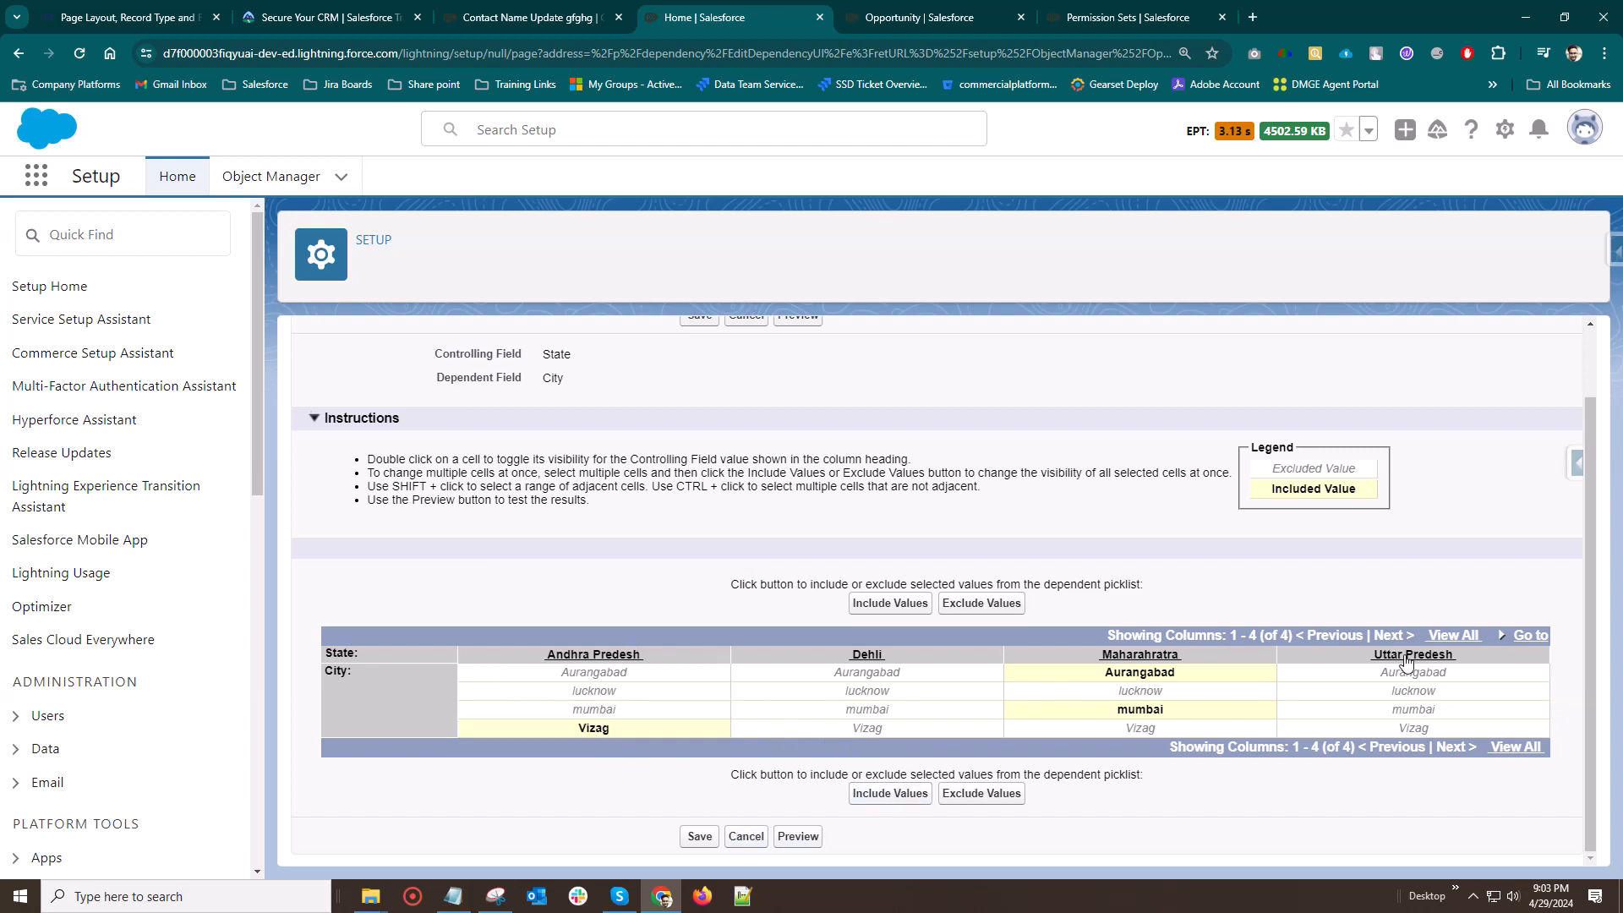
click(1420, 696)
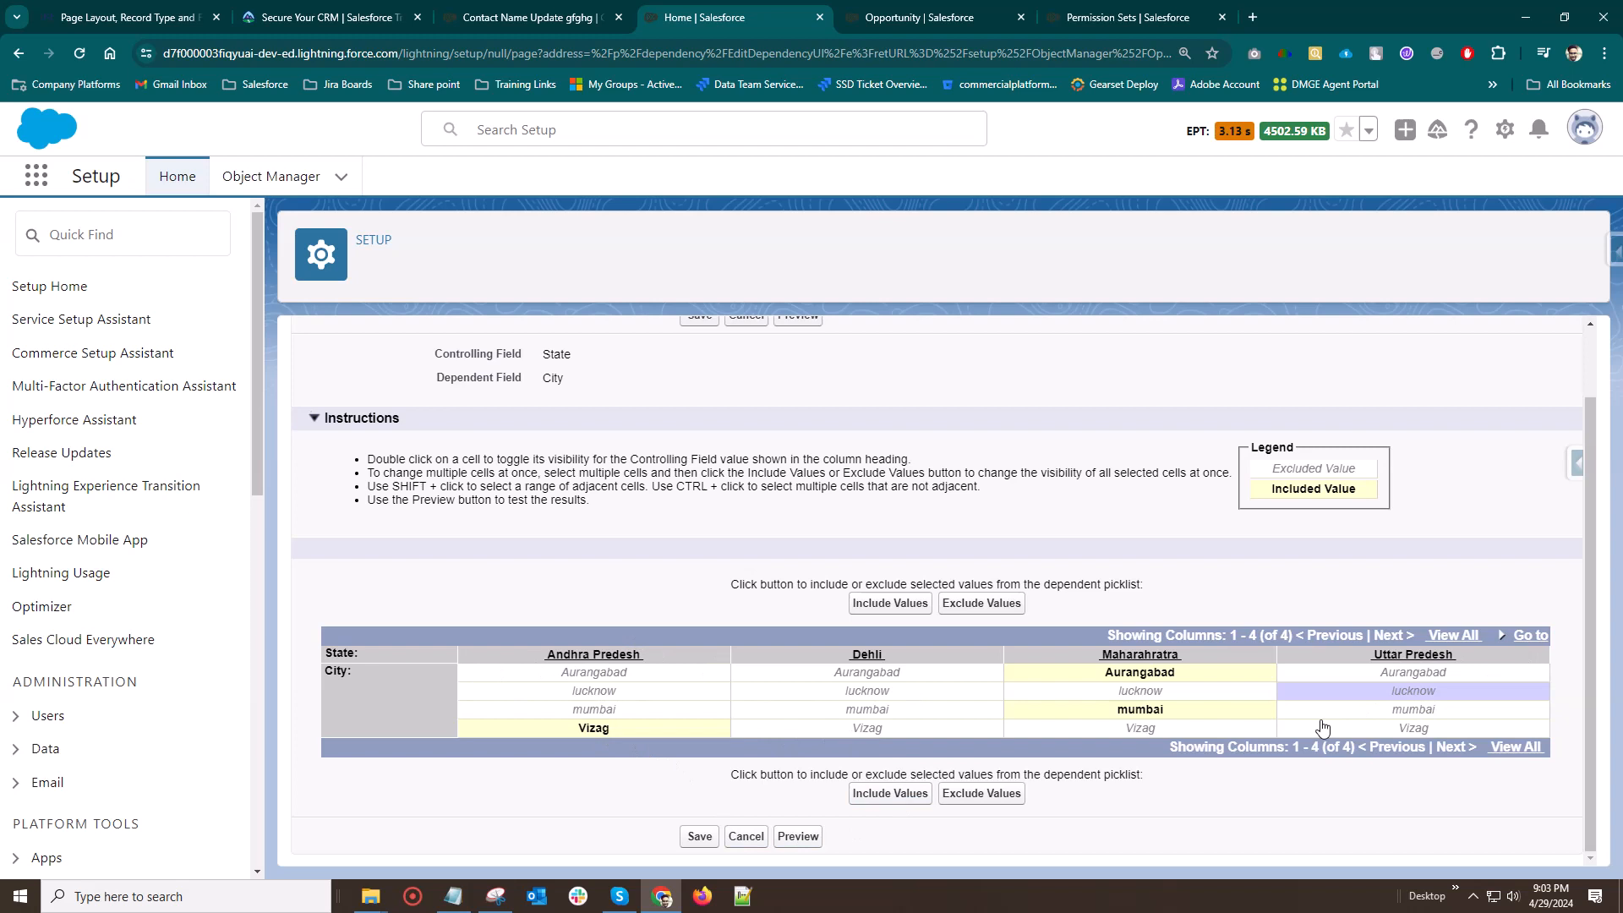
click(881, 795)
scroll(775, 750, up, 2)
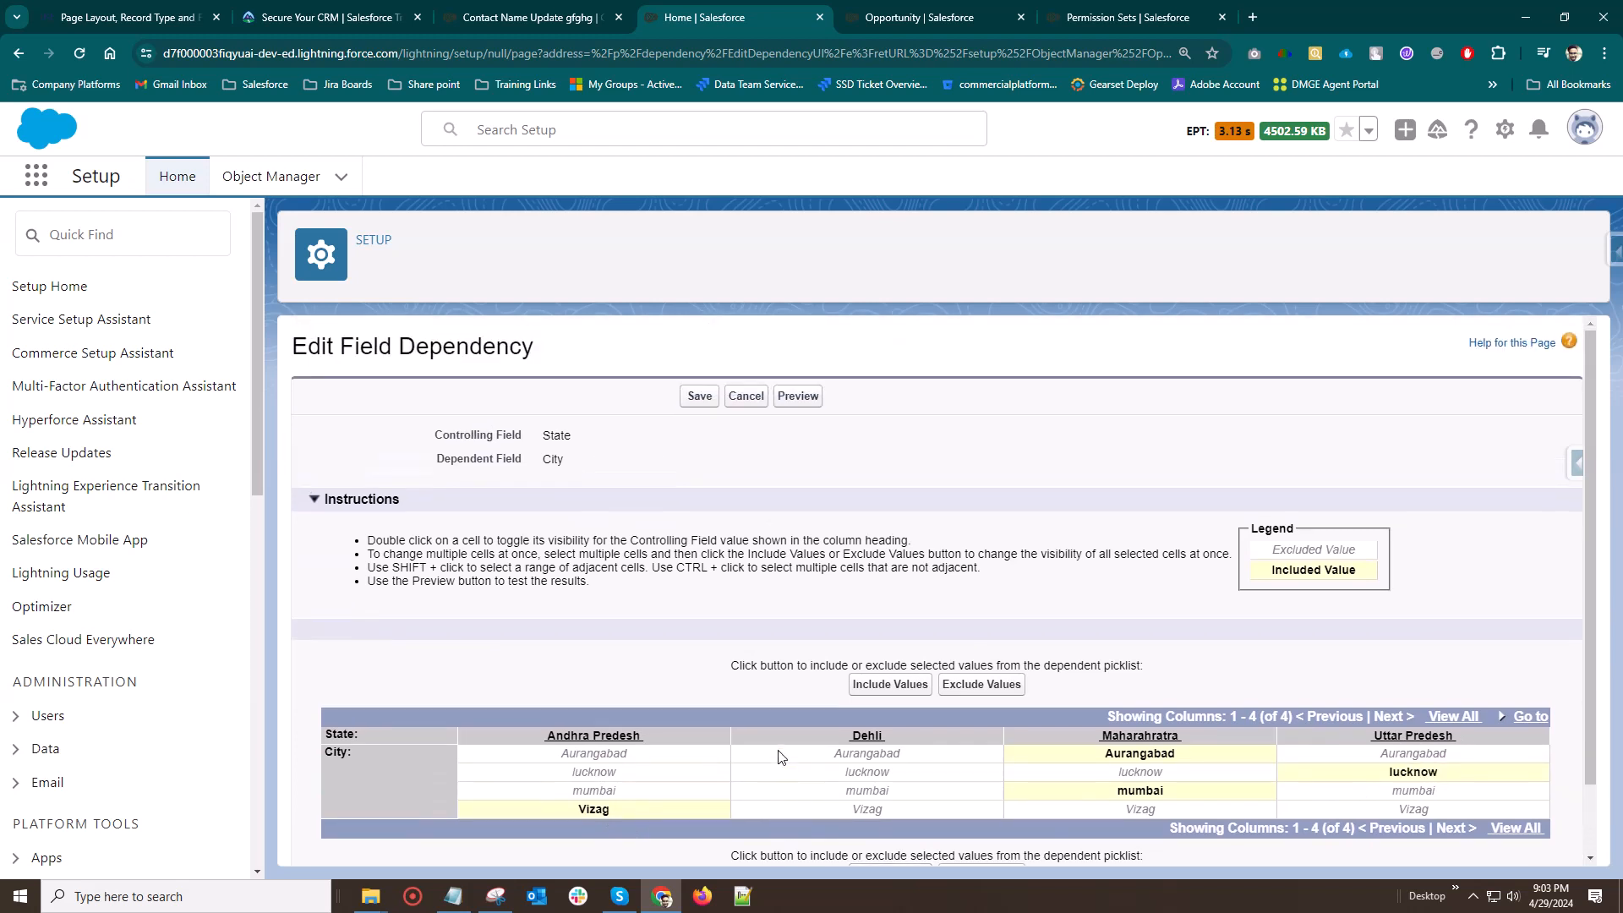
Preview the dependent picklist with State set to Maharahratra, choose Aurangabad as a test City value, and close the preview
scroll(743, 612, down, 2)
click(798, 835)
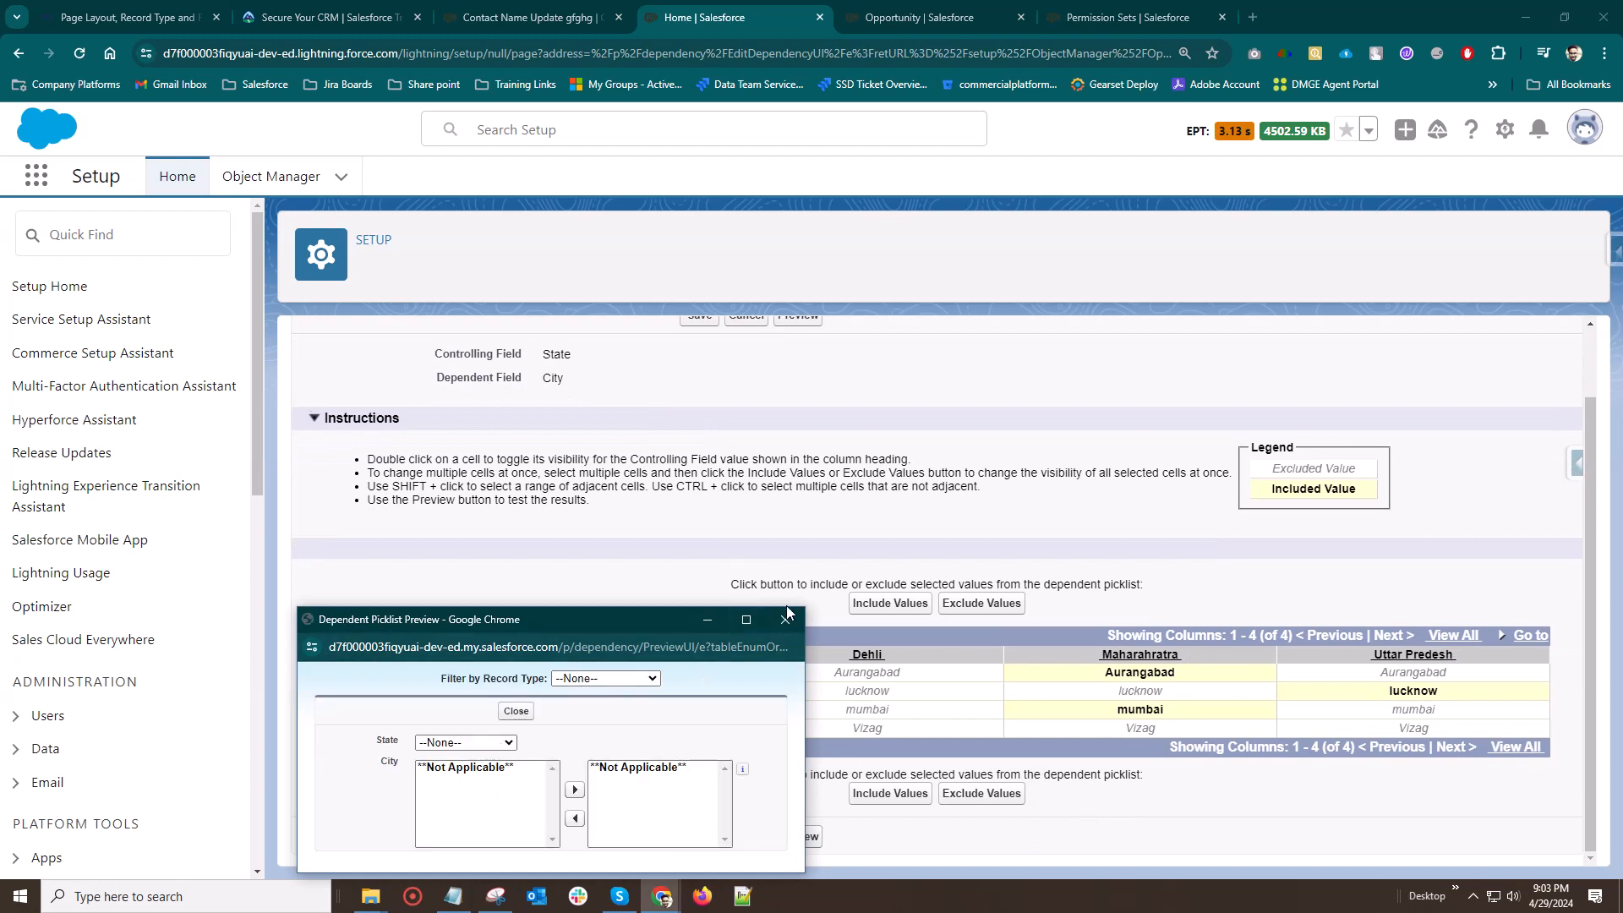
click(498, 739)
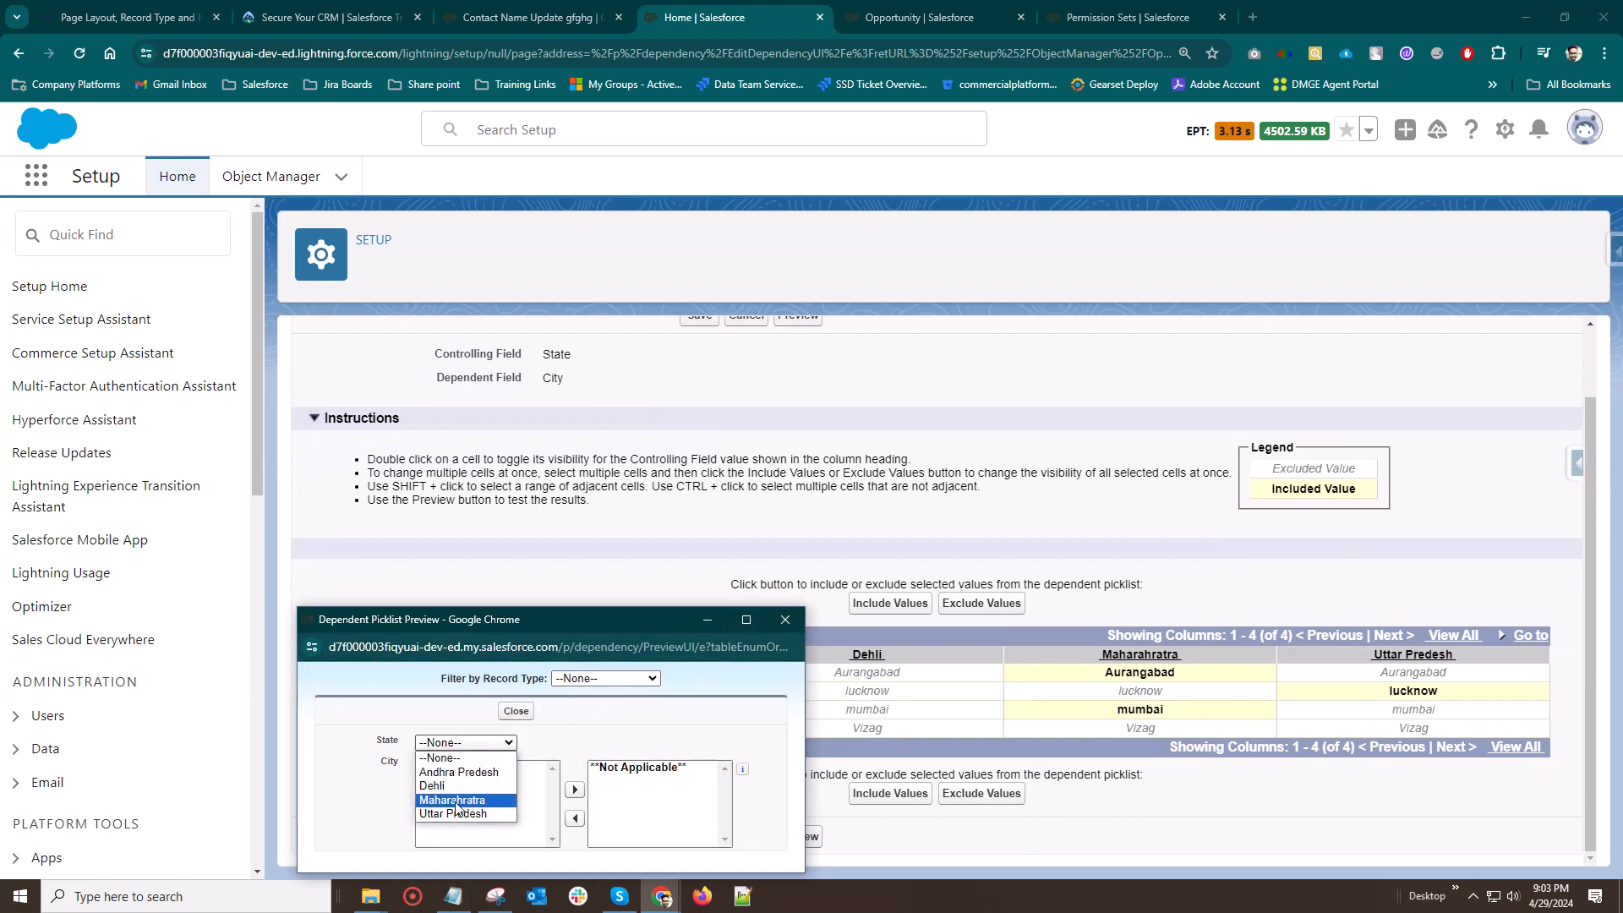
click(457, 801)
click(464, 780)
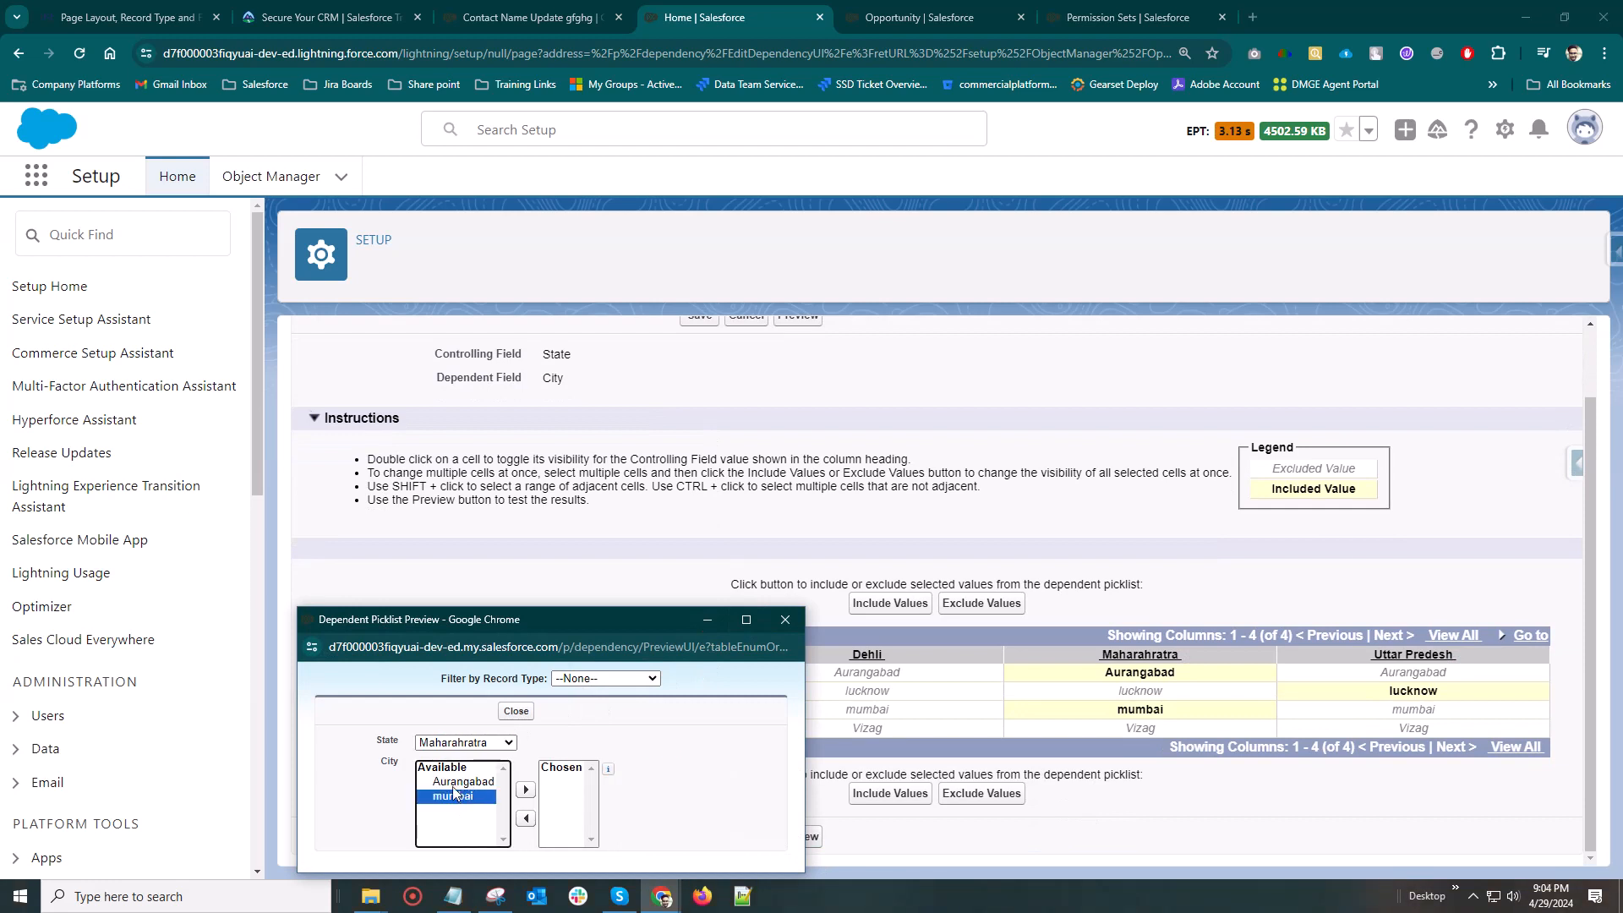
click(525, 790)
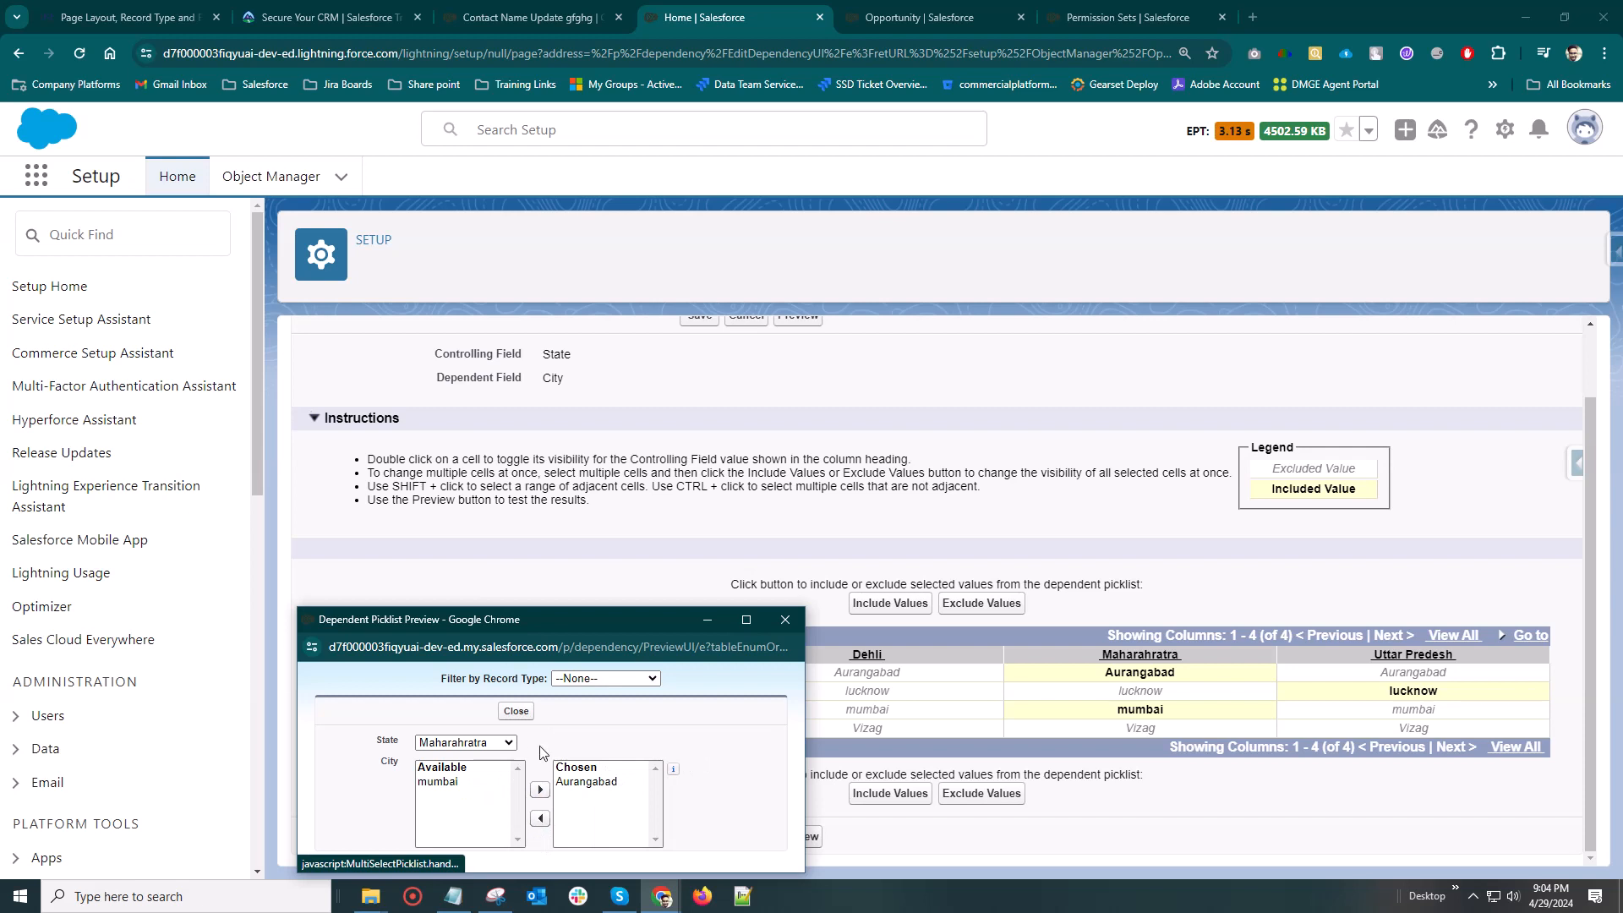
click(786, 619)
Save the State and City field dependency, accepting that one State value has no dependent cities
click(699, 836)
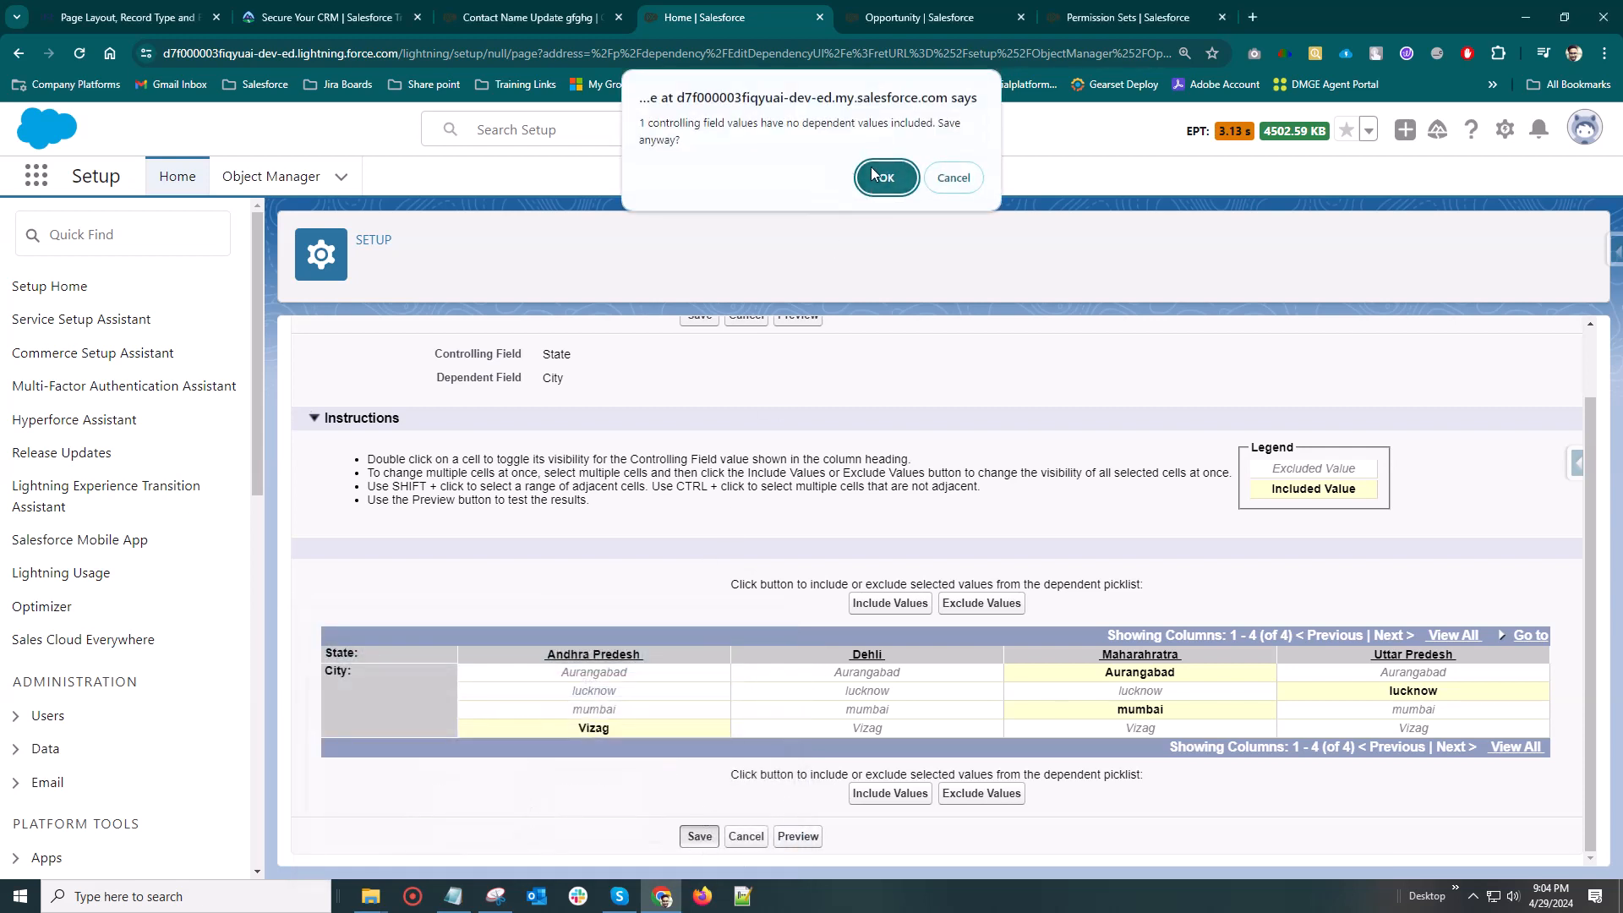
click(882, 179)
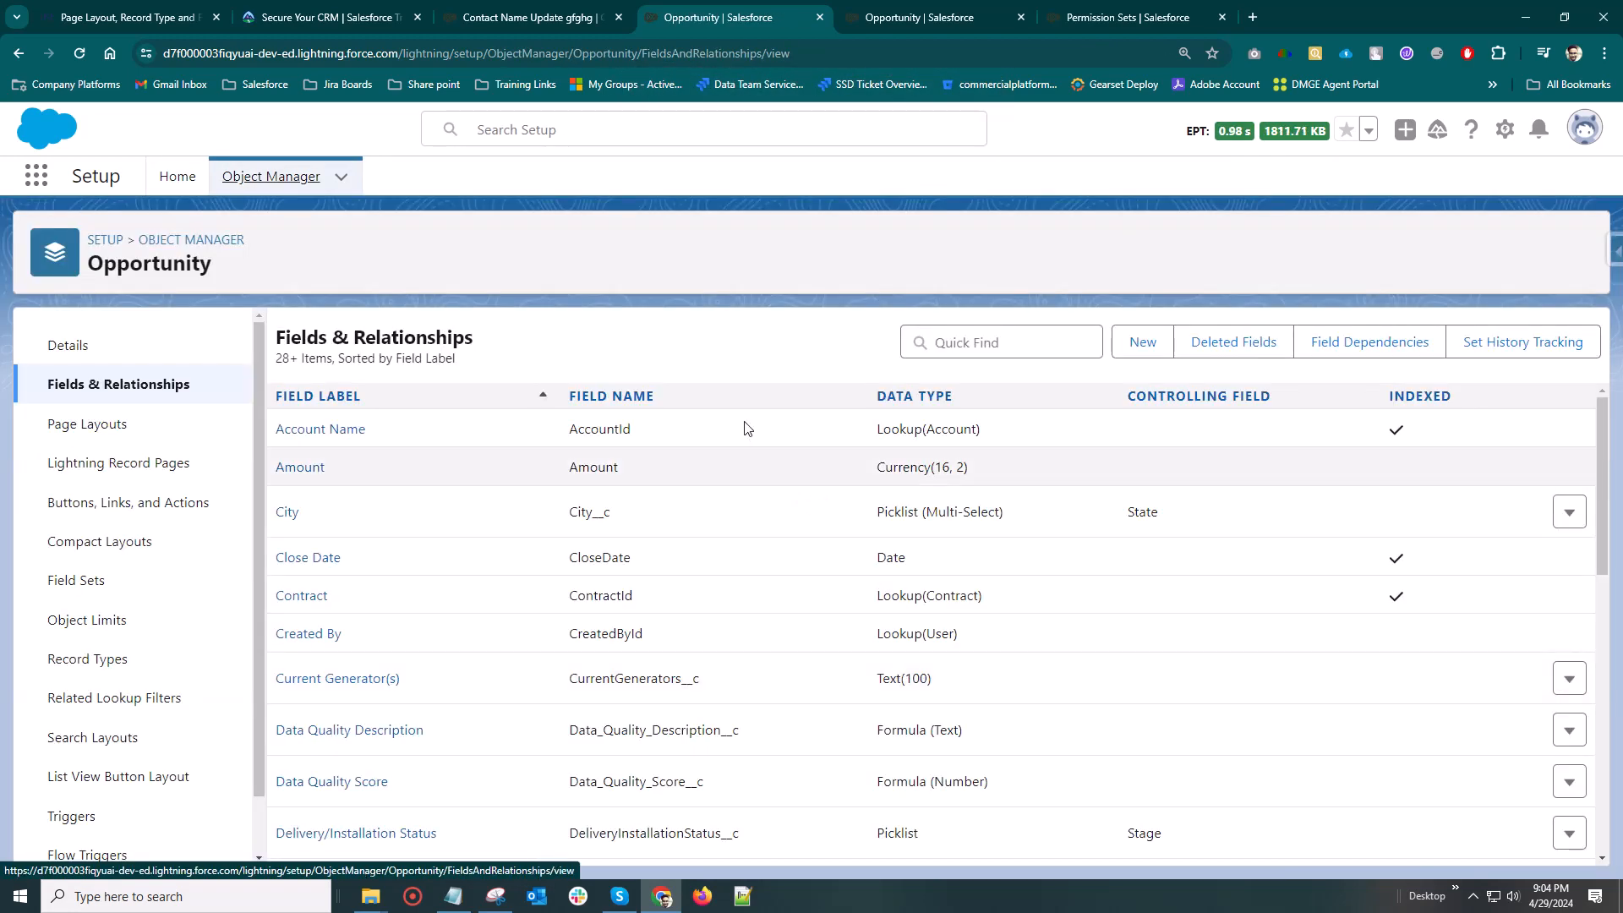
scroll(434, 582, down, 2)
scroll(417, 572, up, 2)
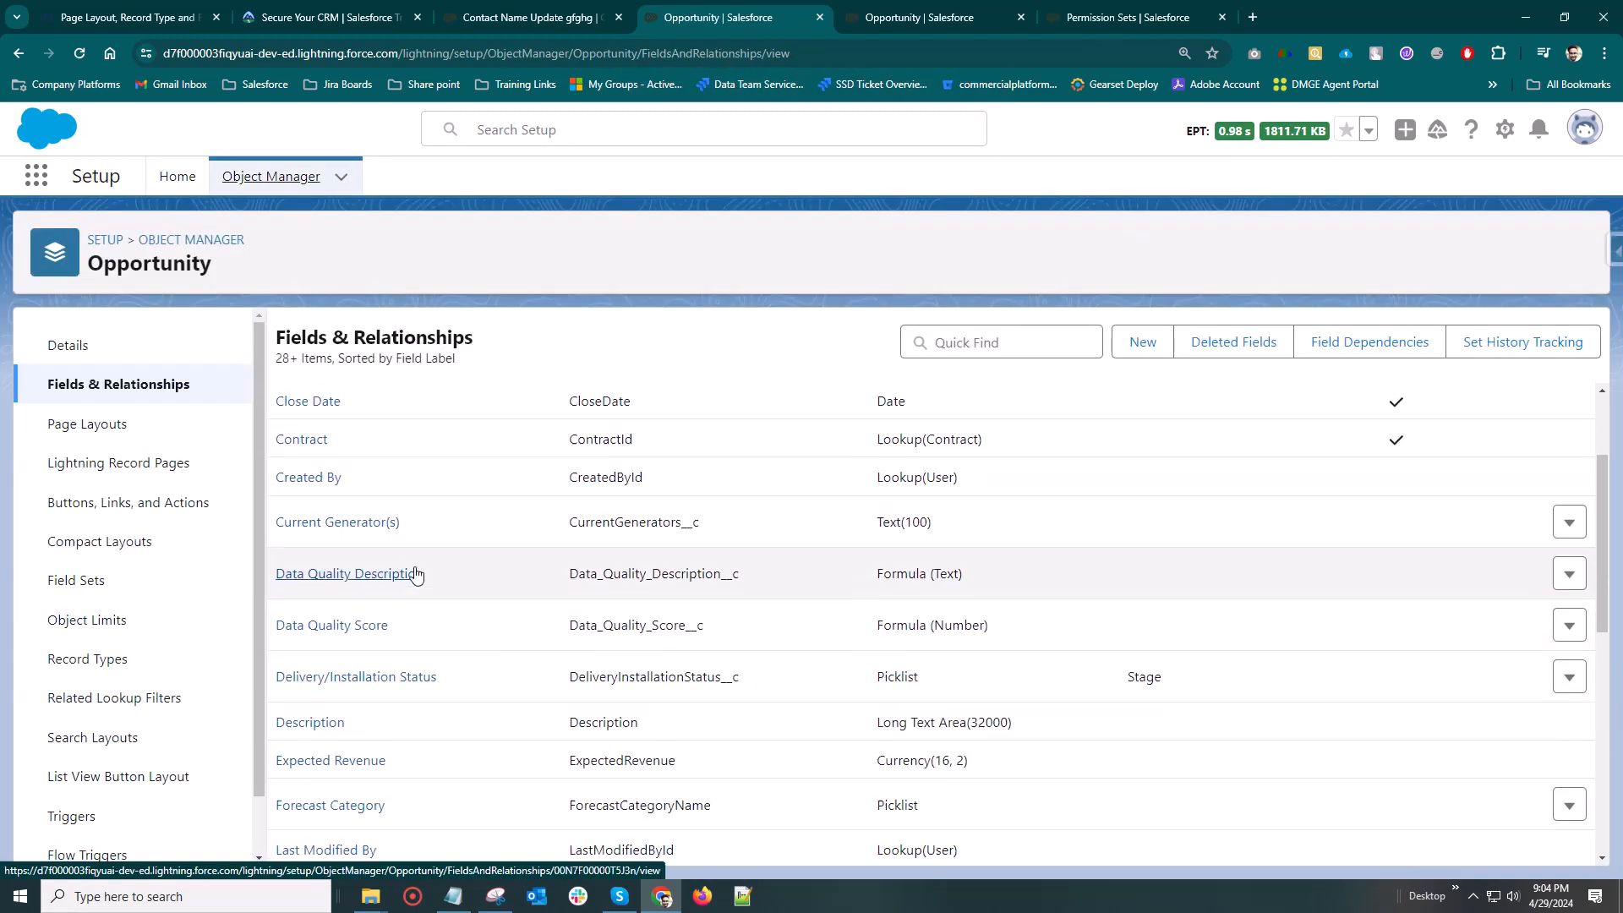
click(67, 343)
Reload the Contact Name Update gfghg opportunity record and check where State and City sit in its details
click(466, 12)
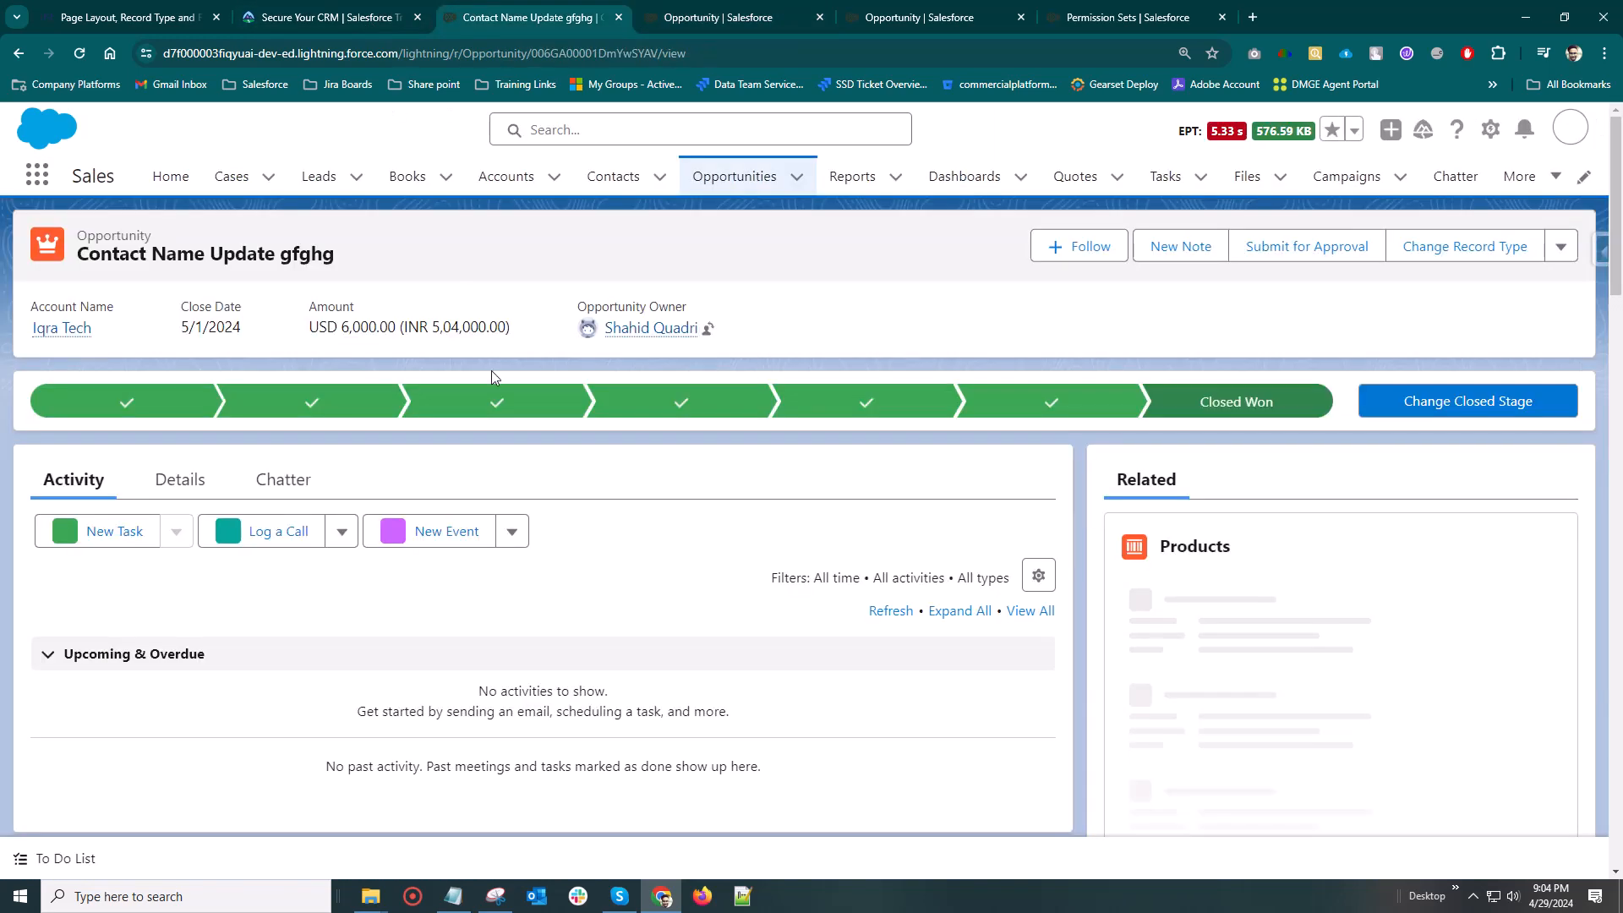
click(80, 56)
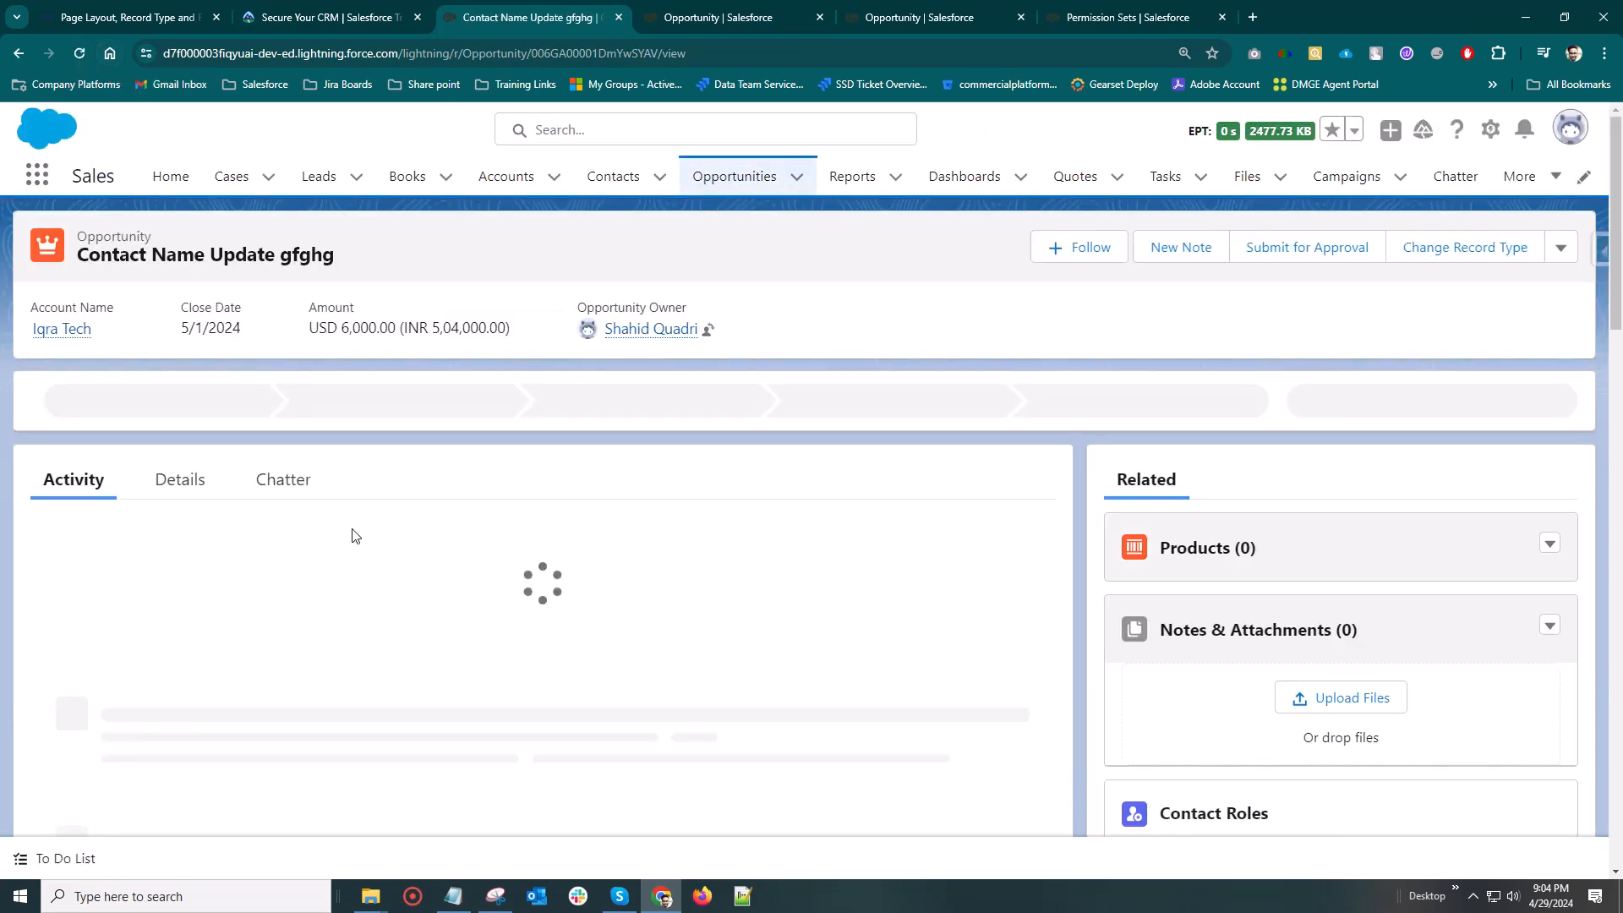
click(174, 483)
scroll(397, 499, down, 8)
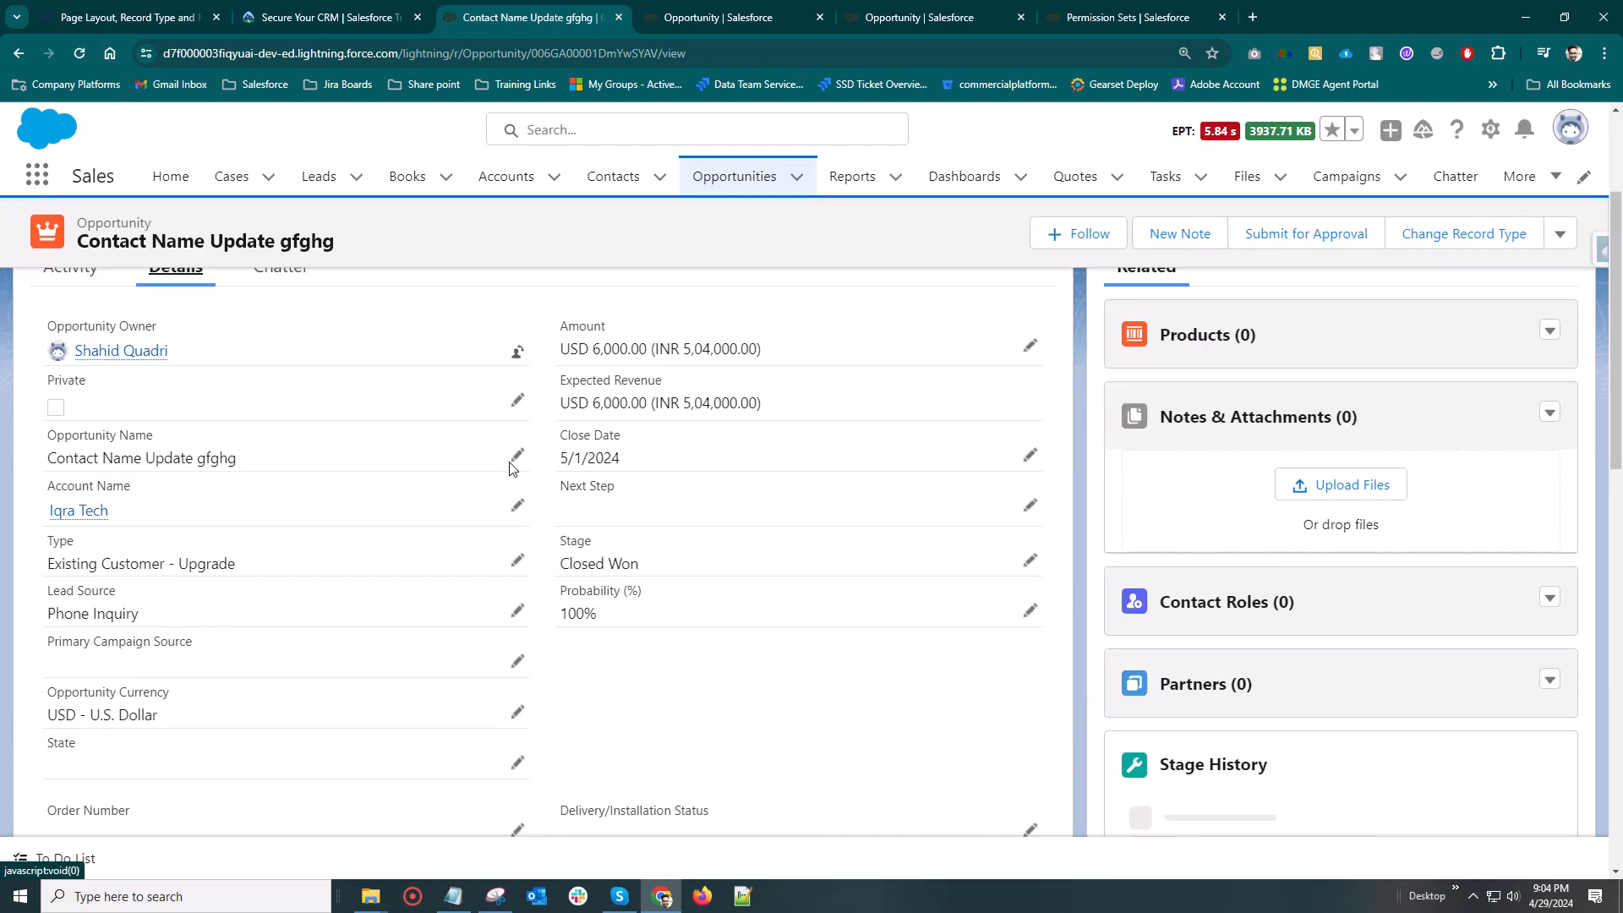
scroll(473, 501, down, 2)
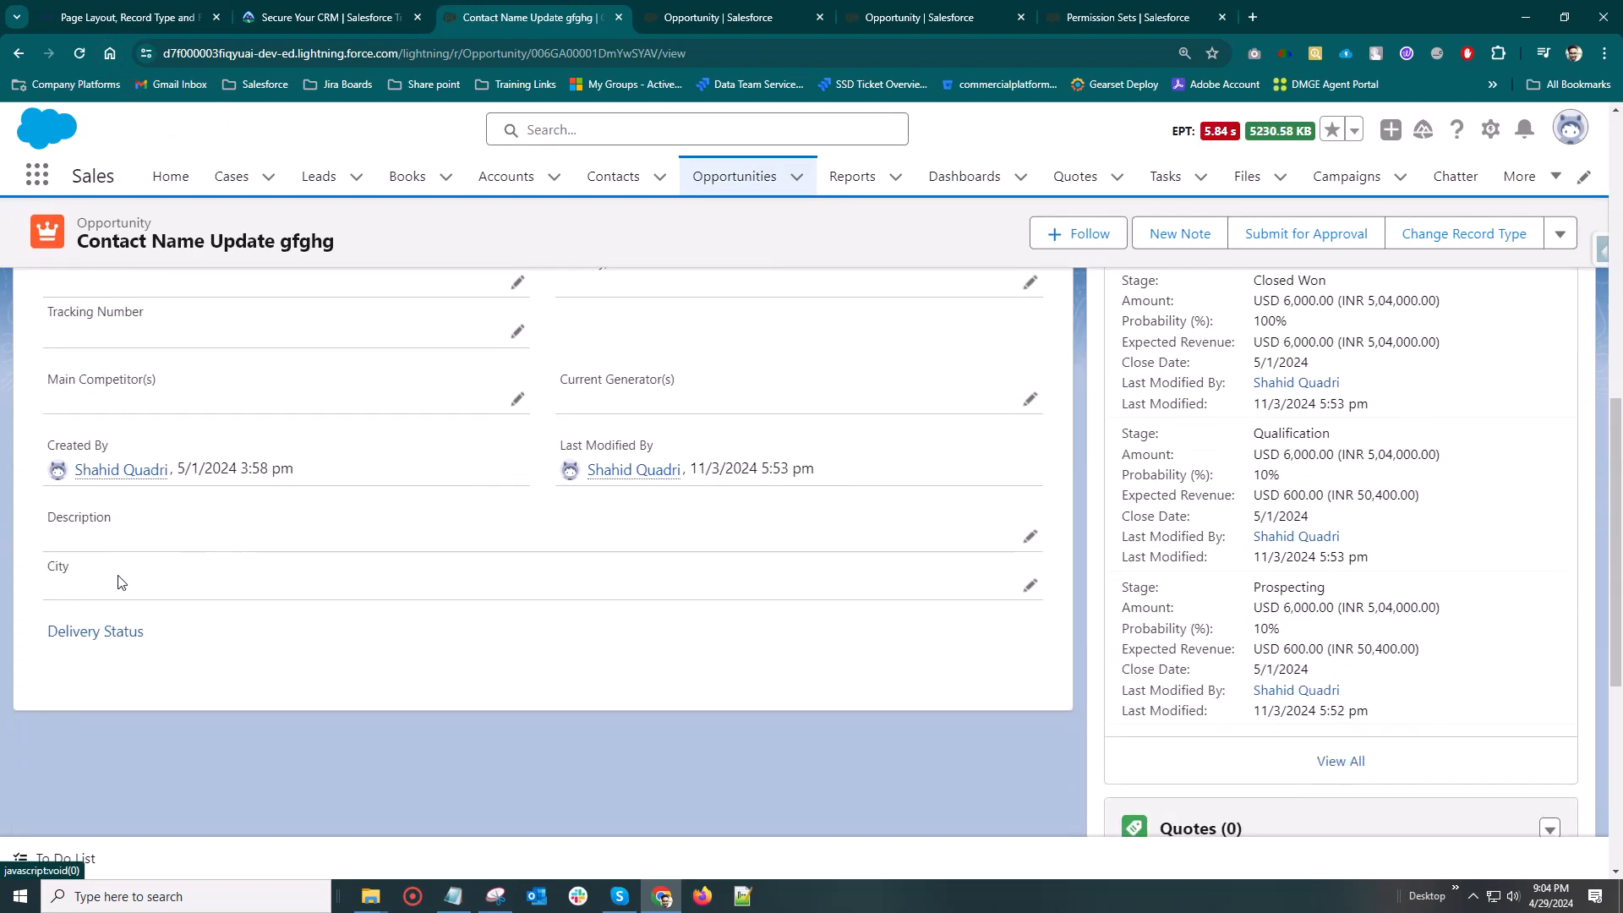
scroll(138, 583, up, 2)
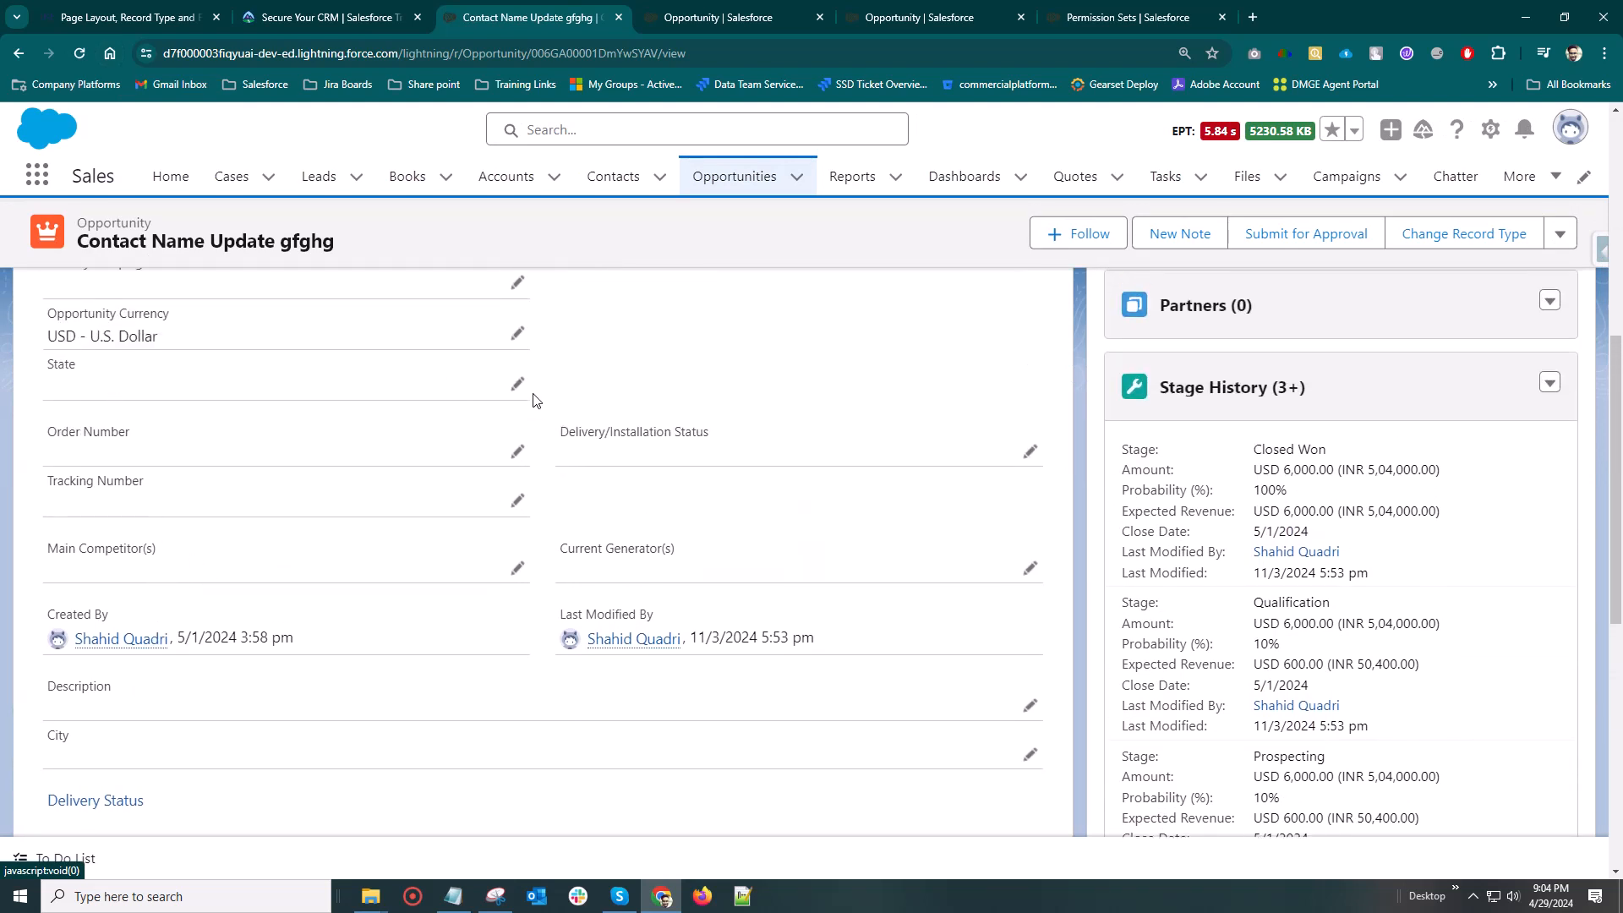
On the Opportunity object's Opportunity Layout, move the City field directly below Primary Campaign Source and save the page layout
click(1490, 128)
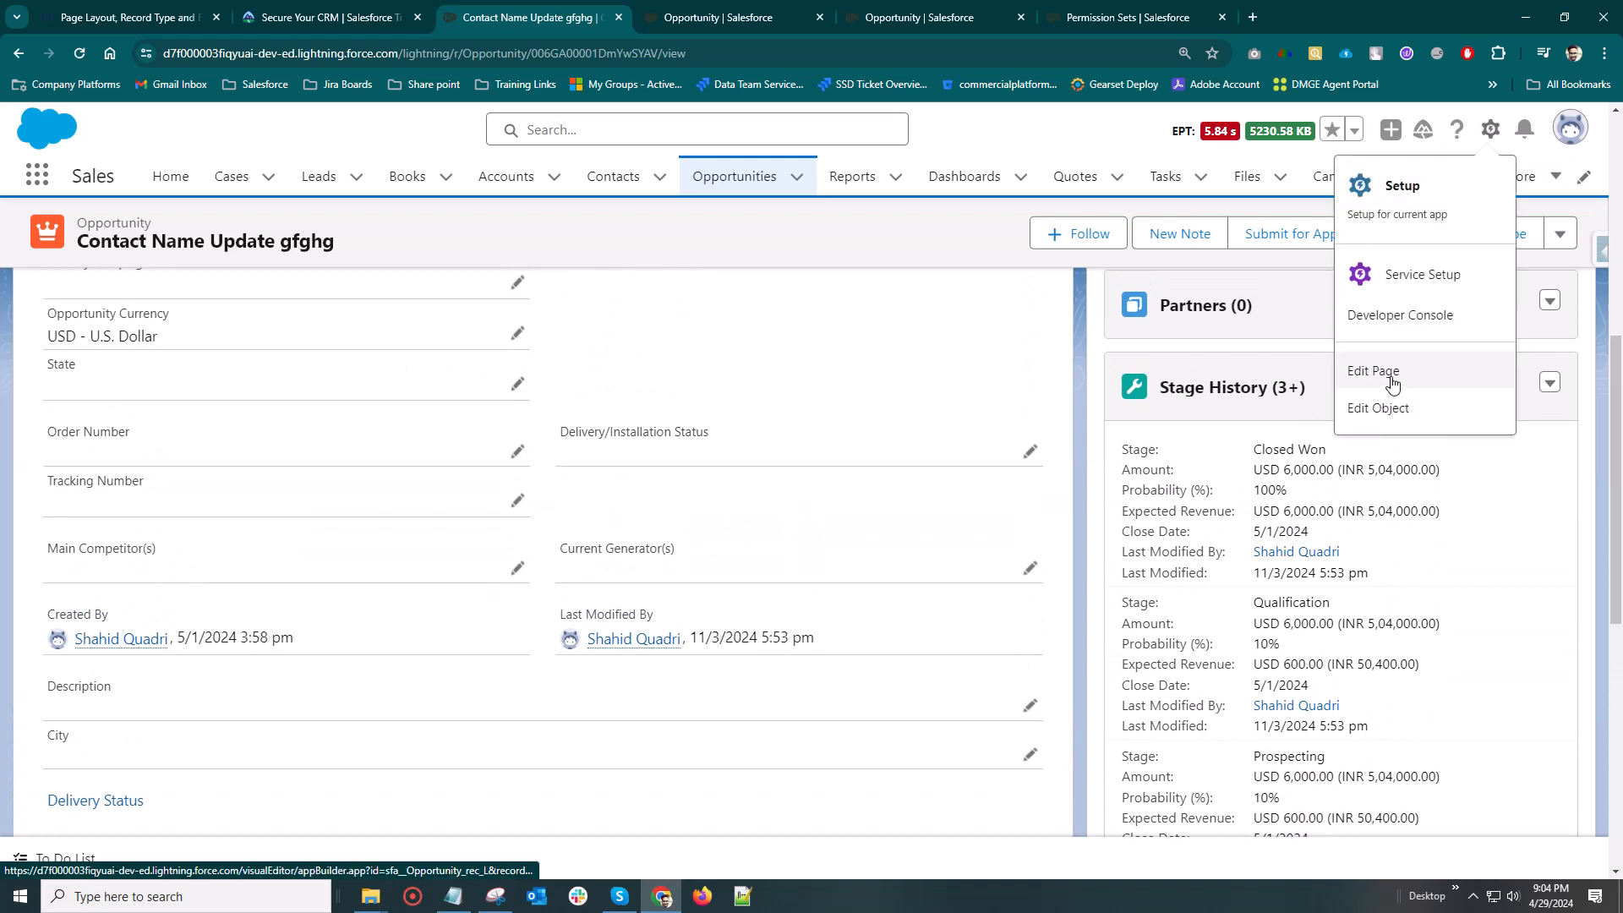
click(1387, 409)
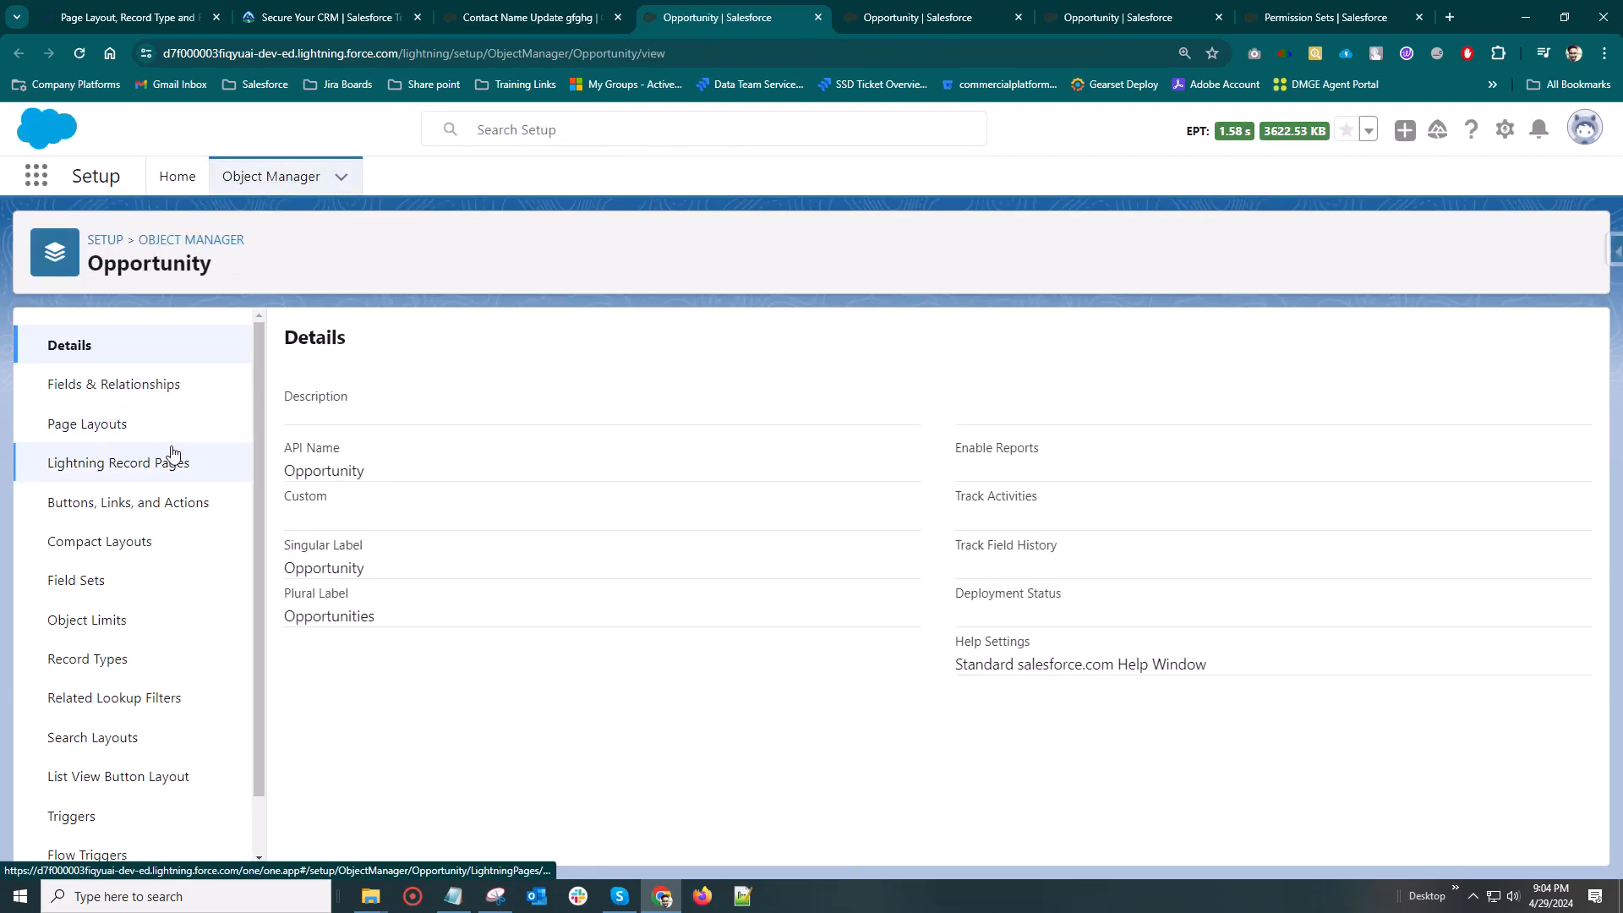
click(67, 421)
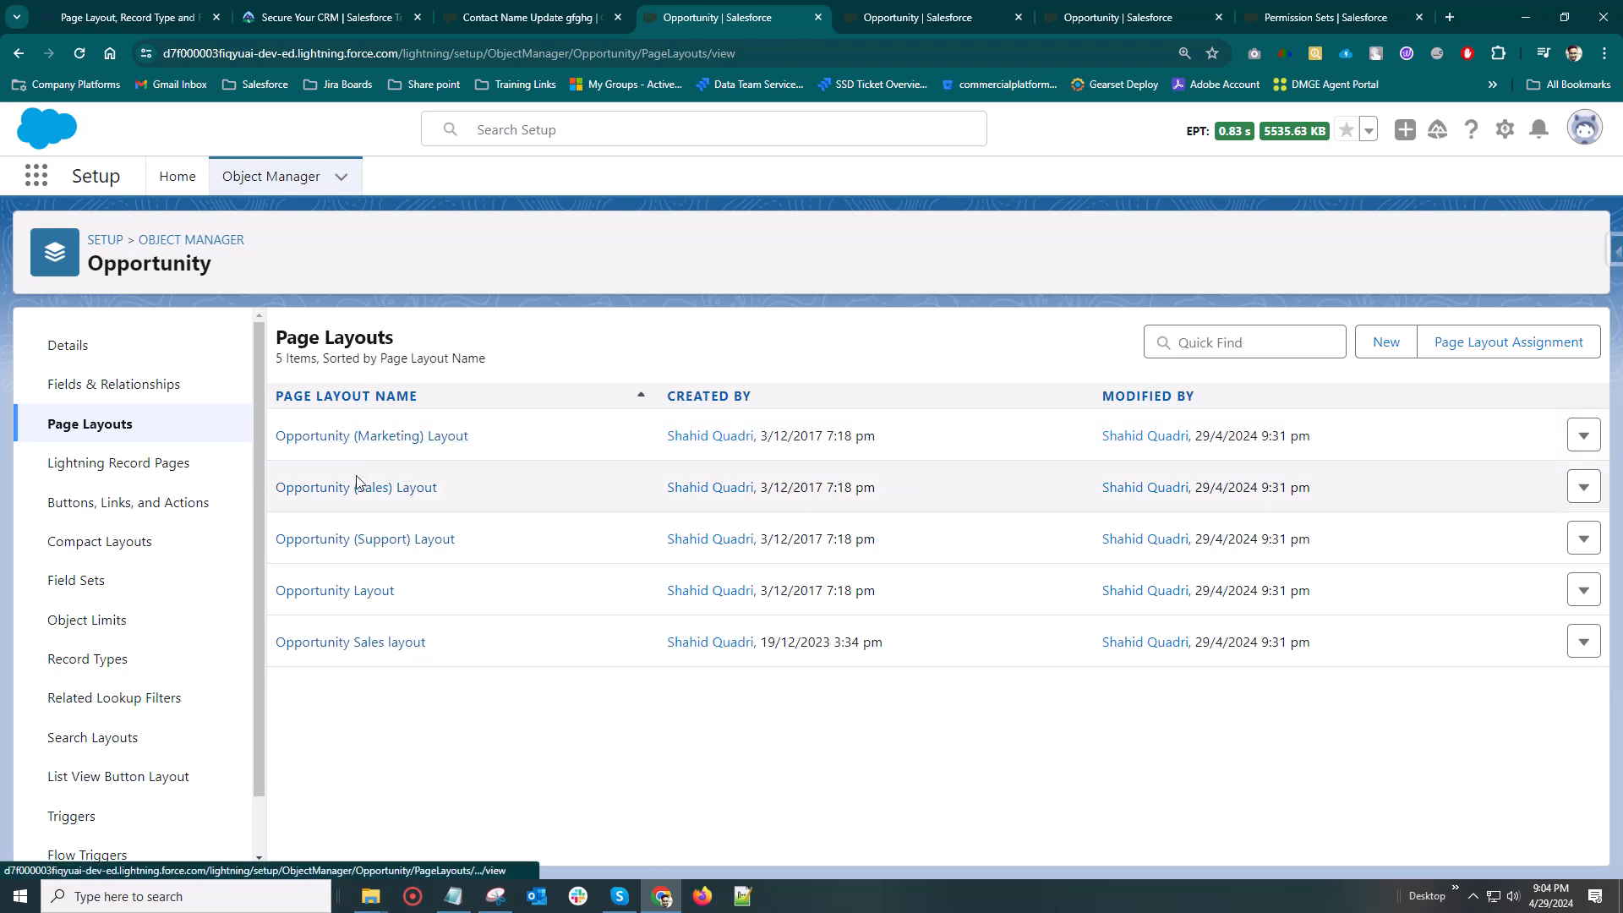
click(326, 590)
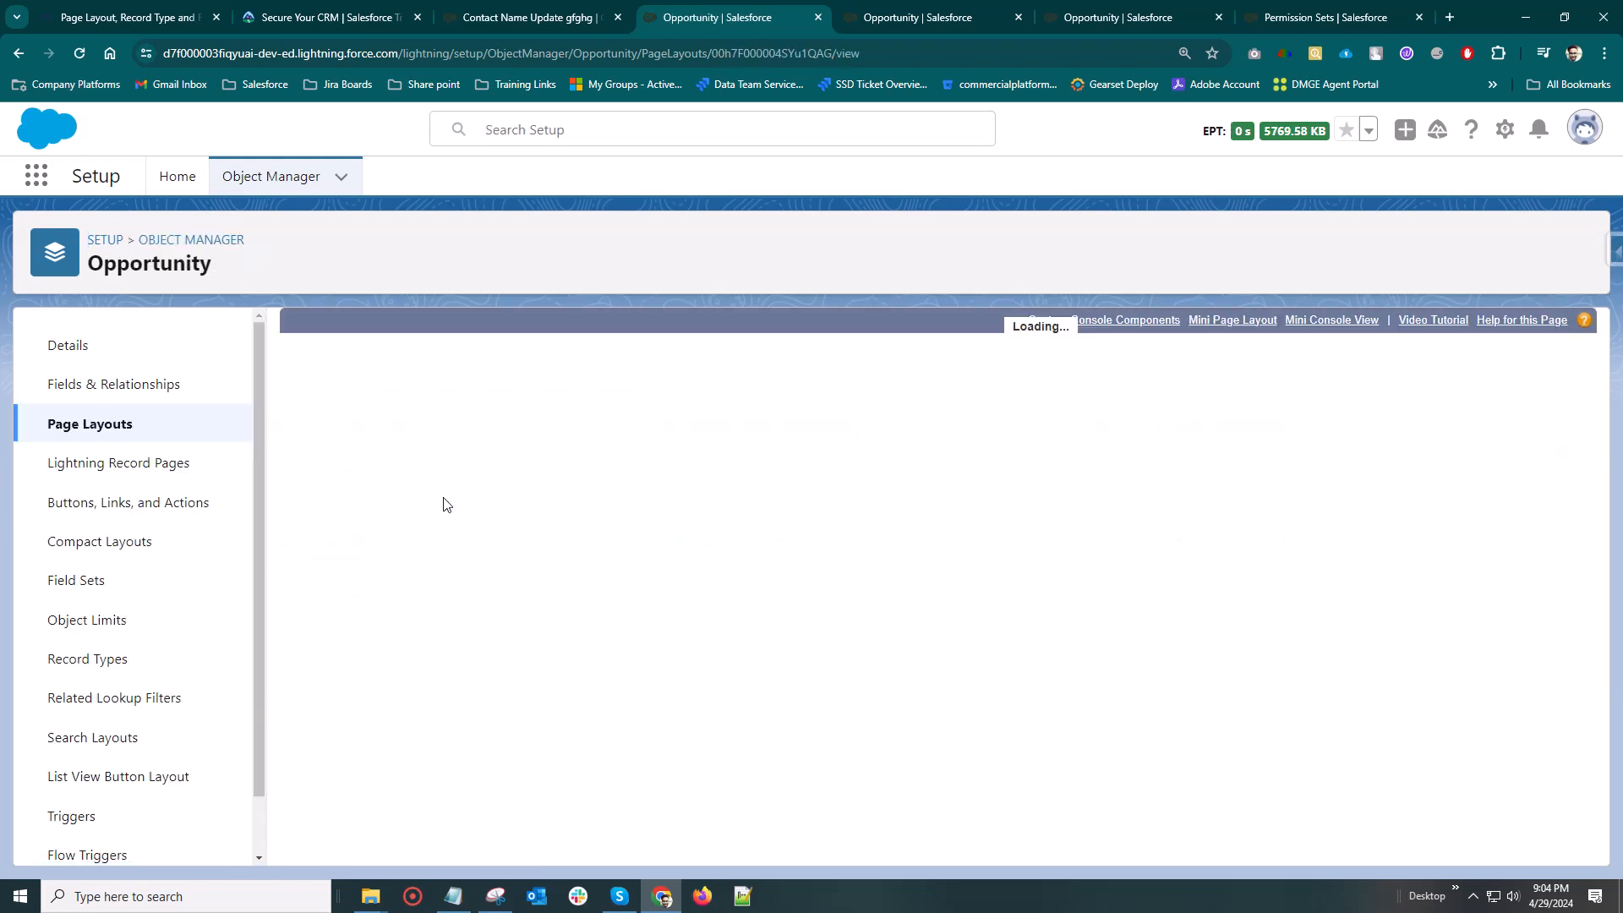
scroll(676, 608, down, 4)
scroll(567, 644, down, 5)
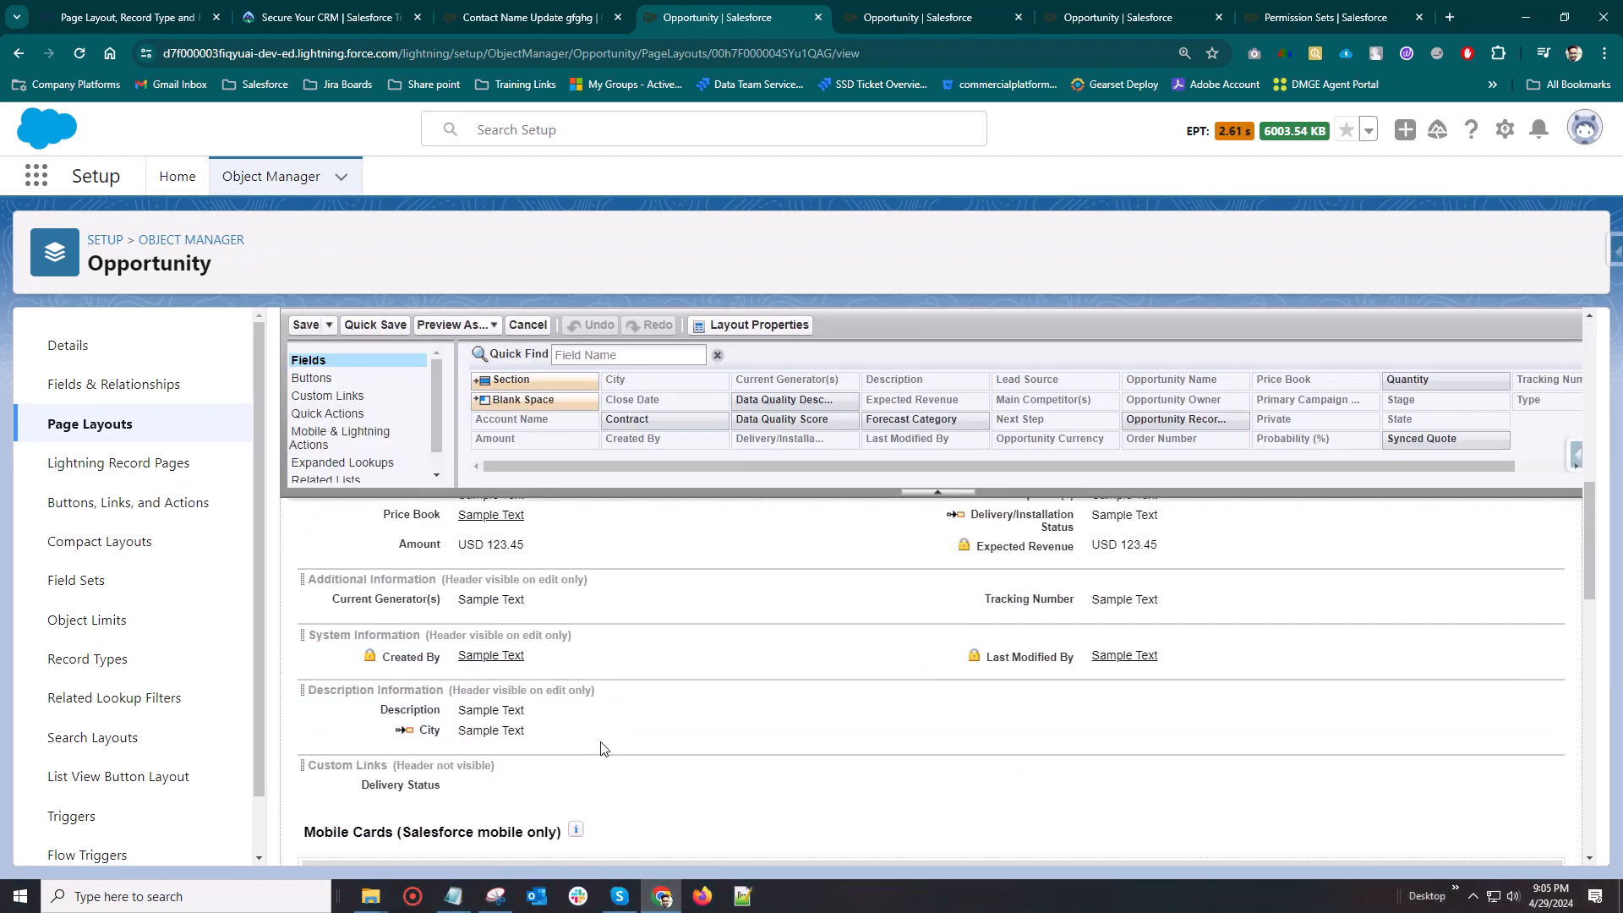
drag(526, 733, 966, 579)
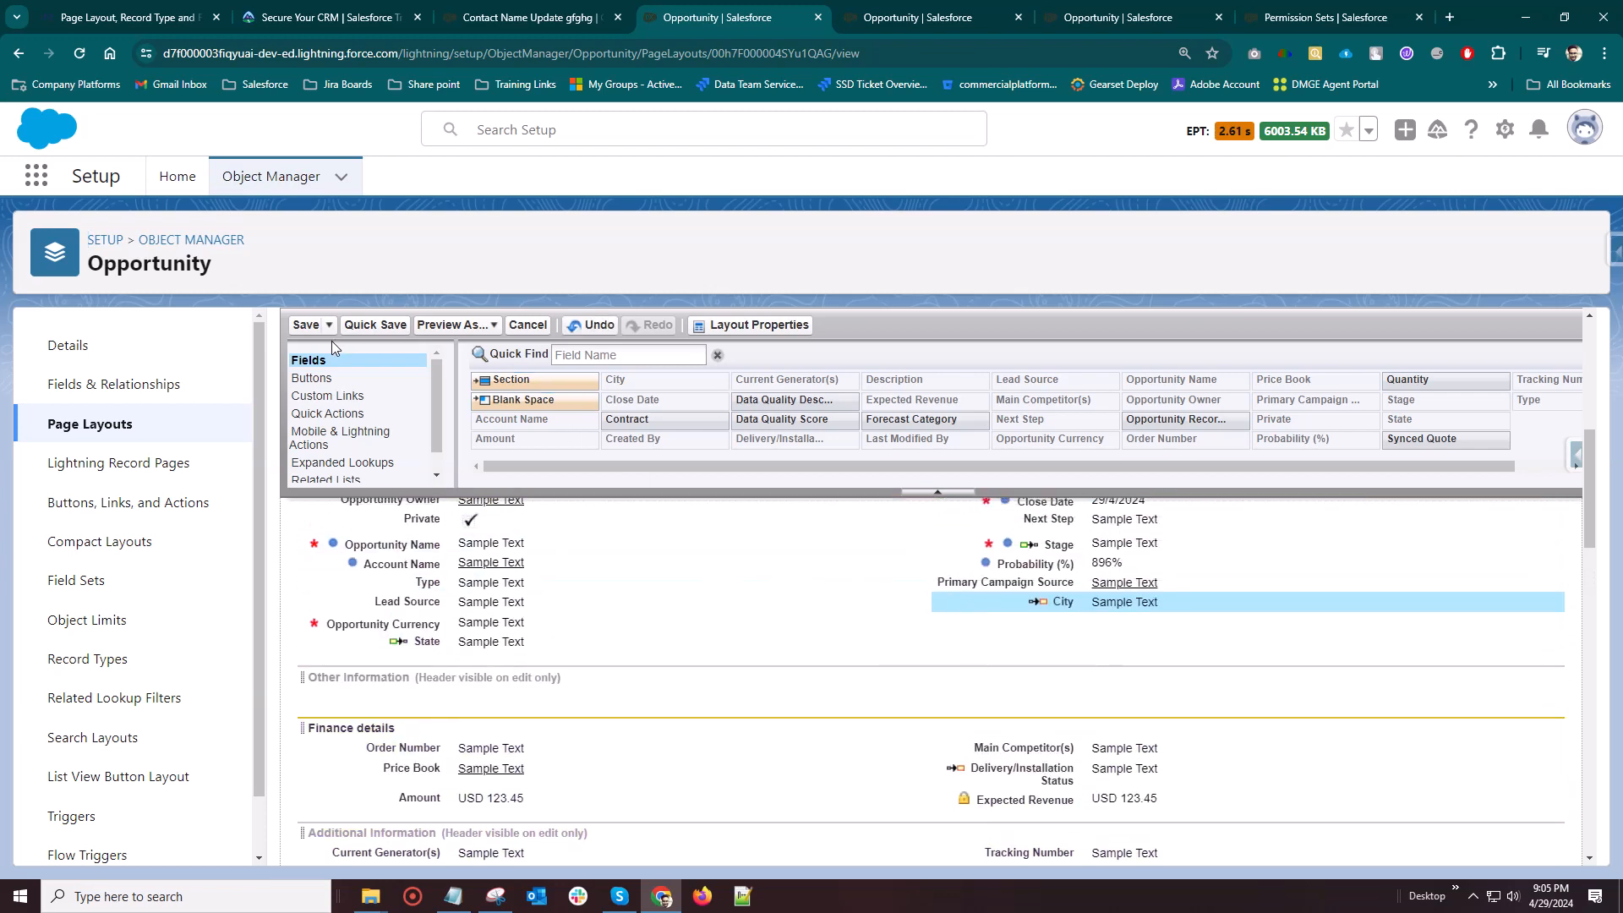
click(307, 326)
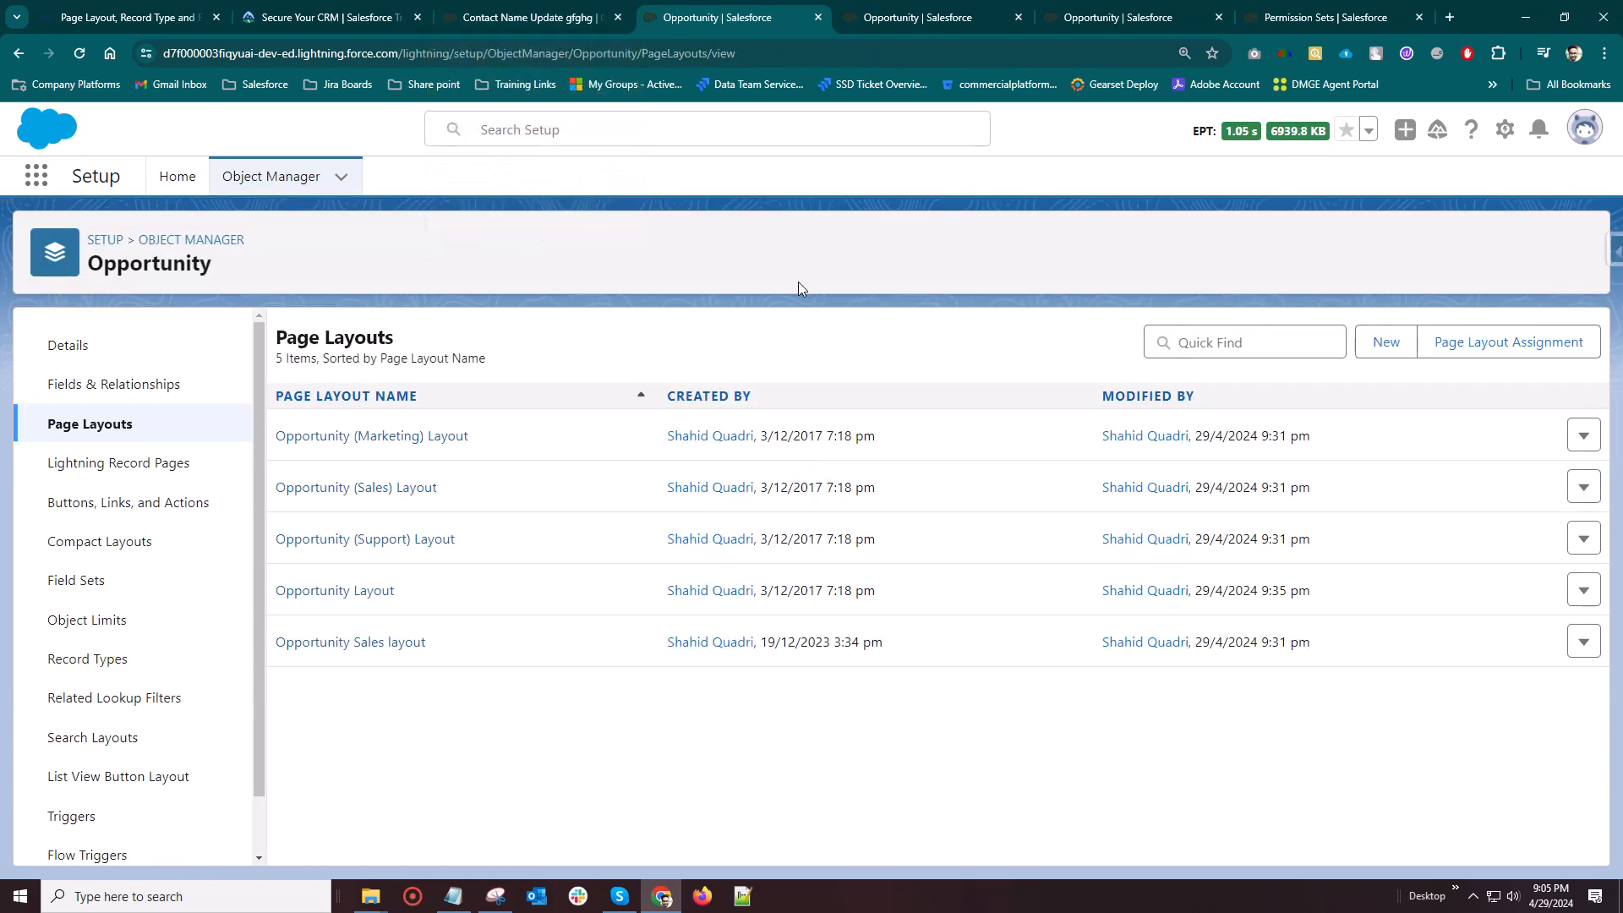
Reload the opportunity record after the layout change and check the position of the City field in its details
click(490, 17)
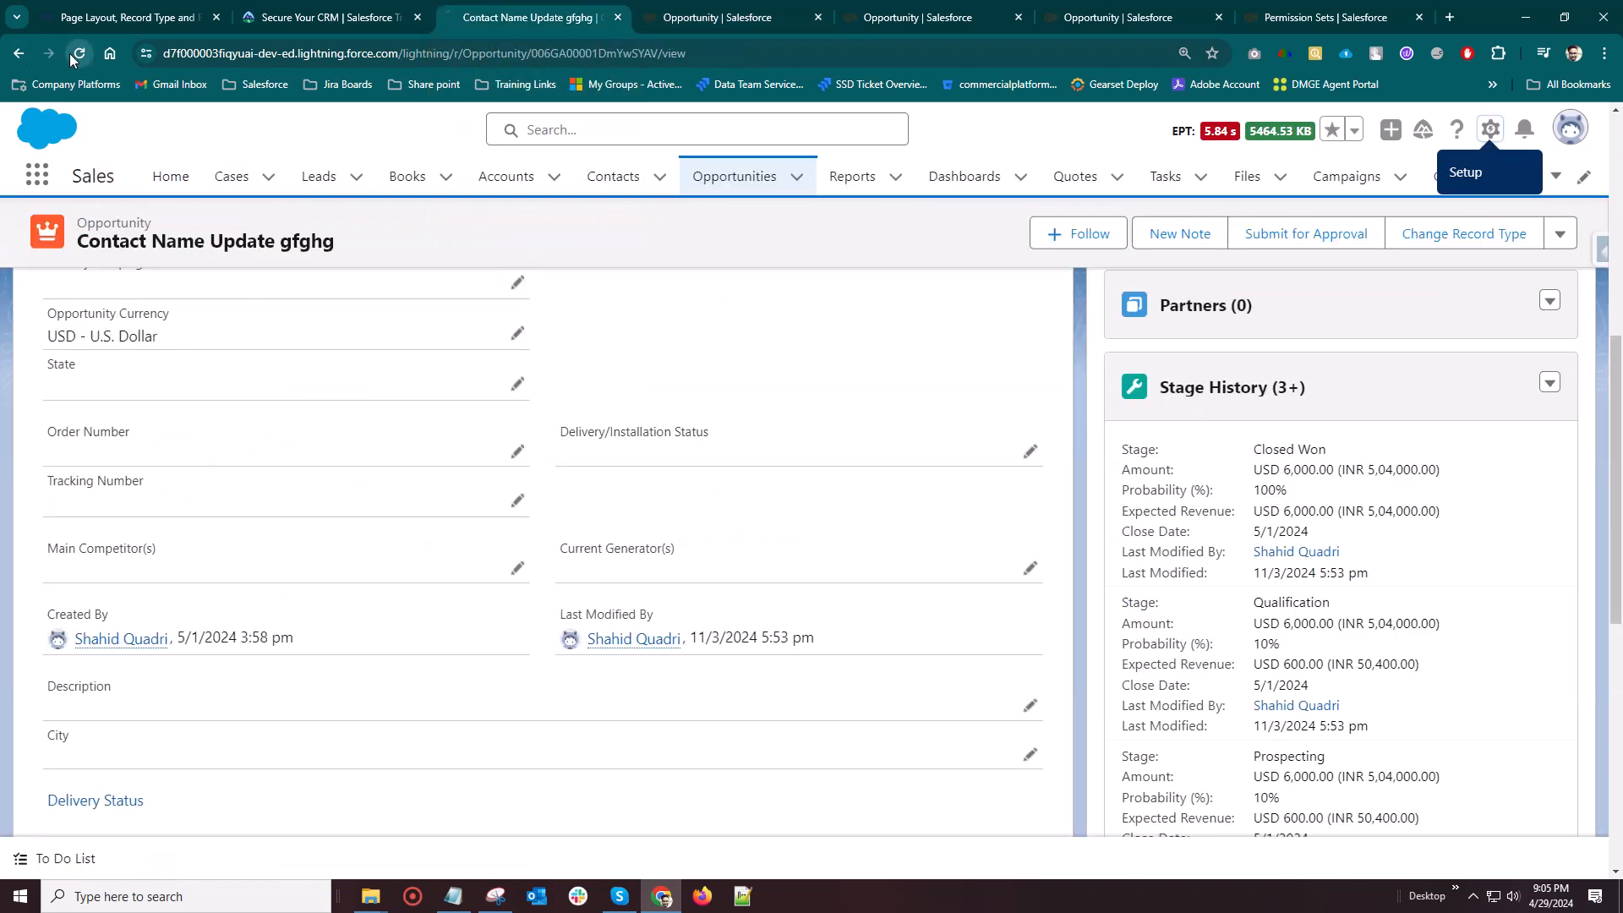
click(70, 54)
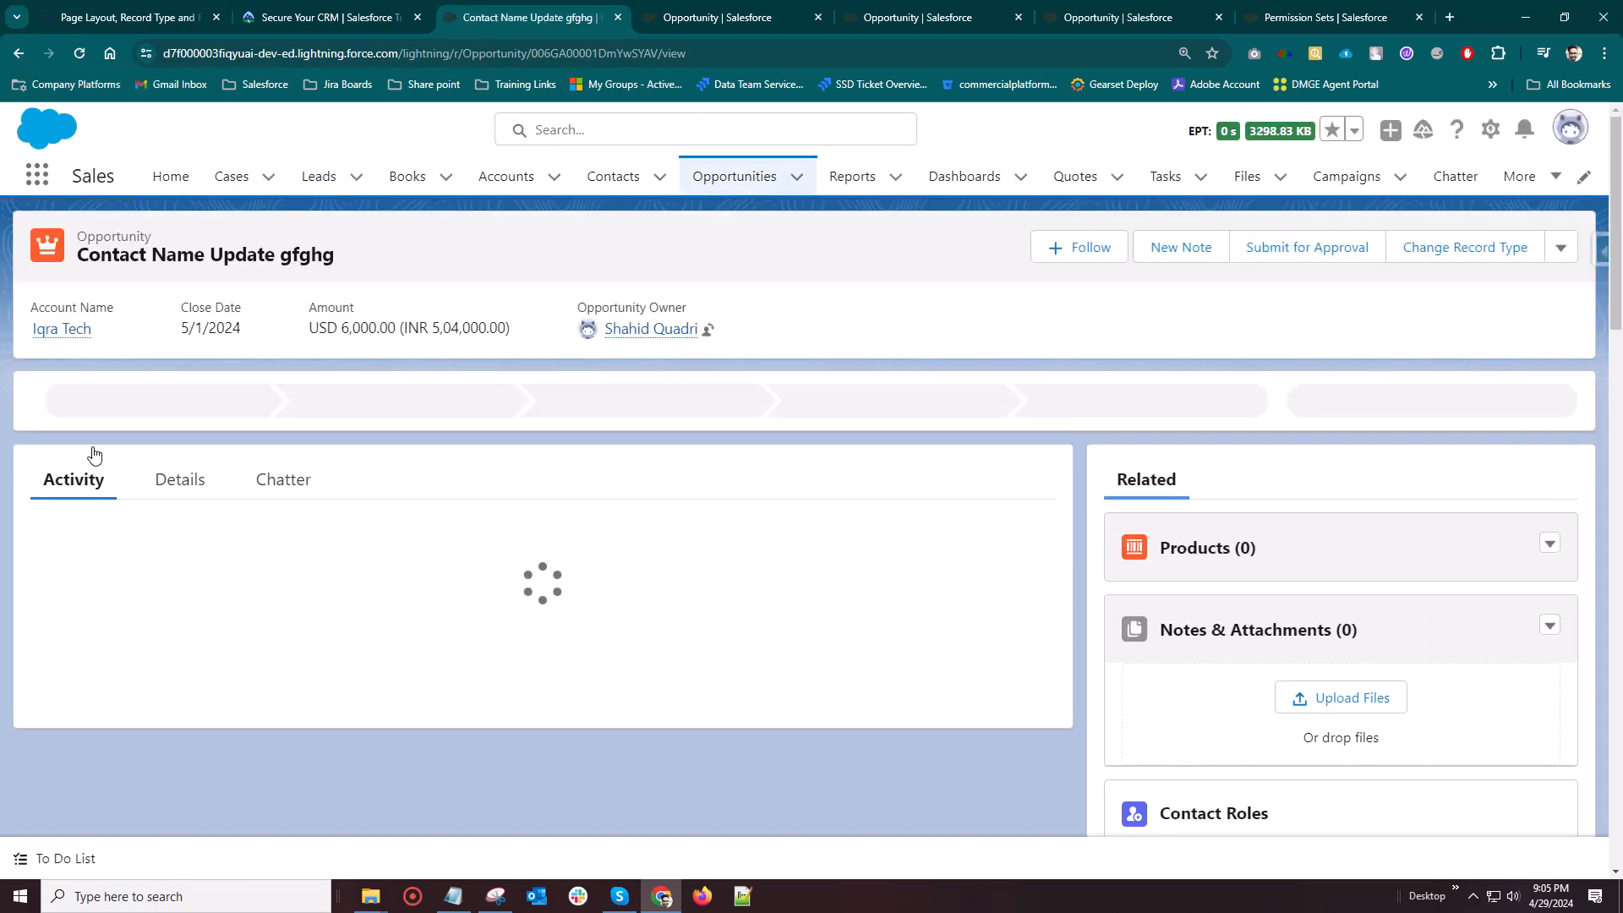
click(186, 475)
scroll(582, 476, down, 5)
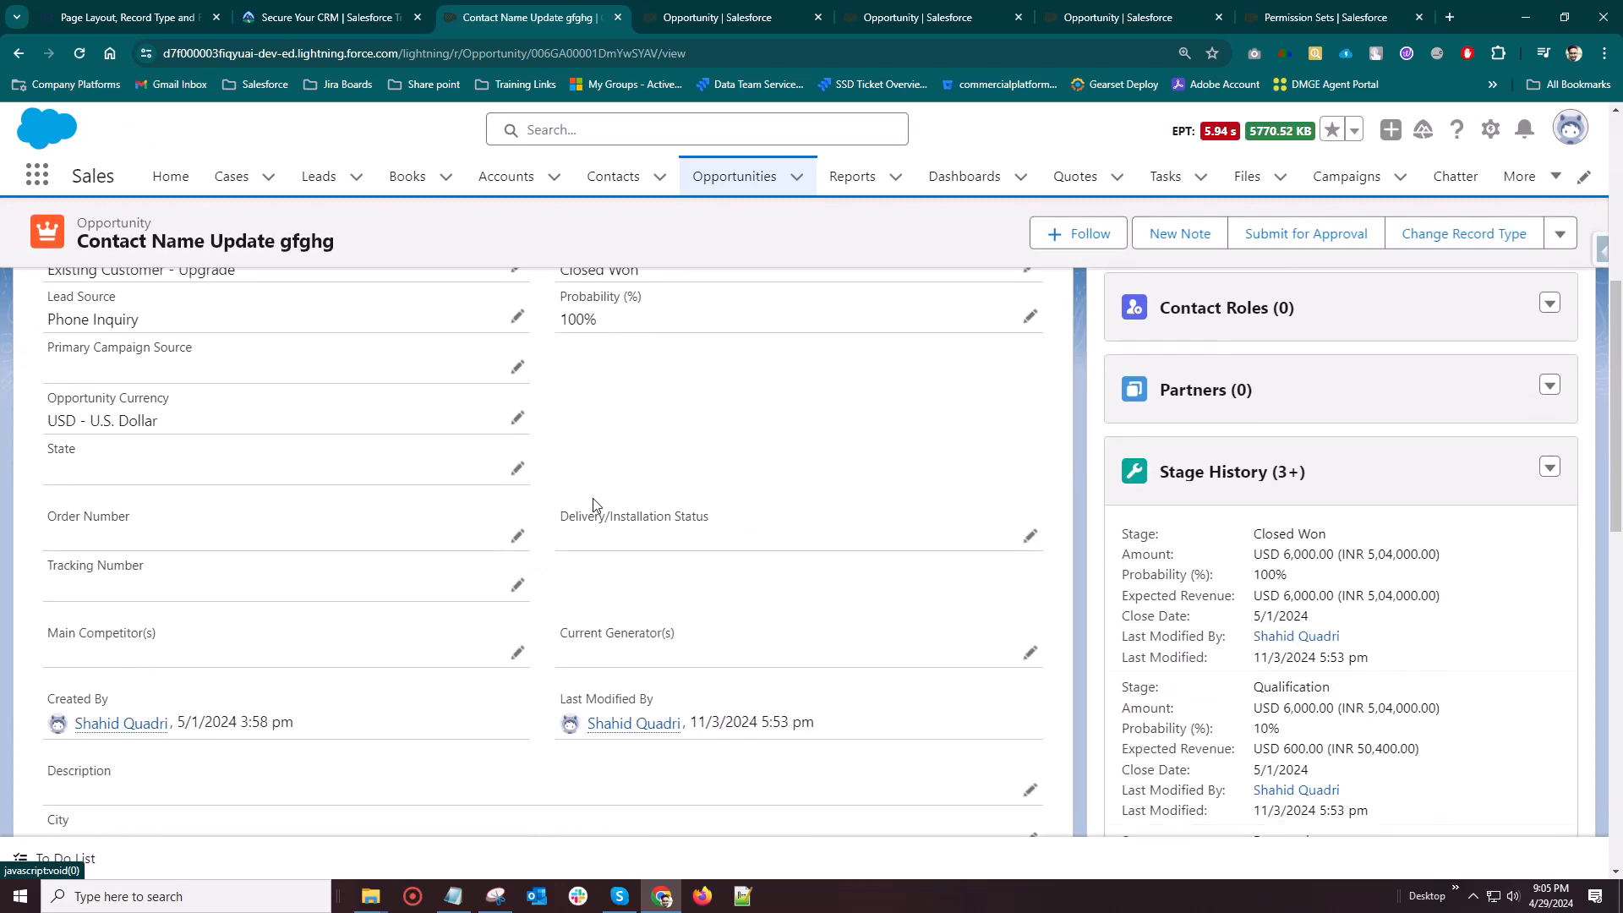
scroll(225, 765, down, 1)
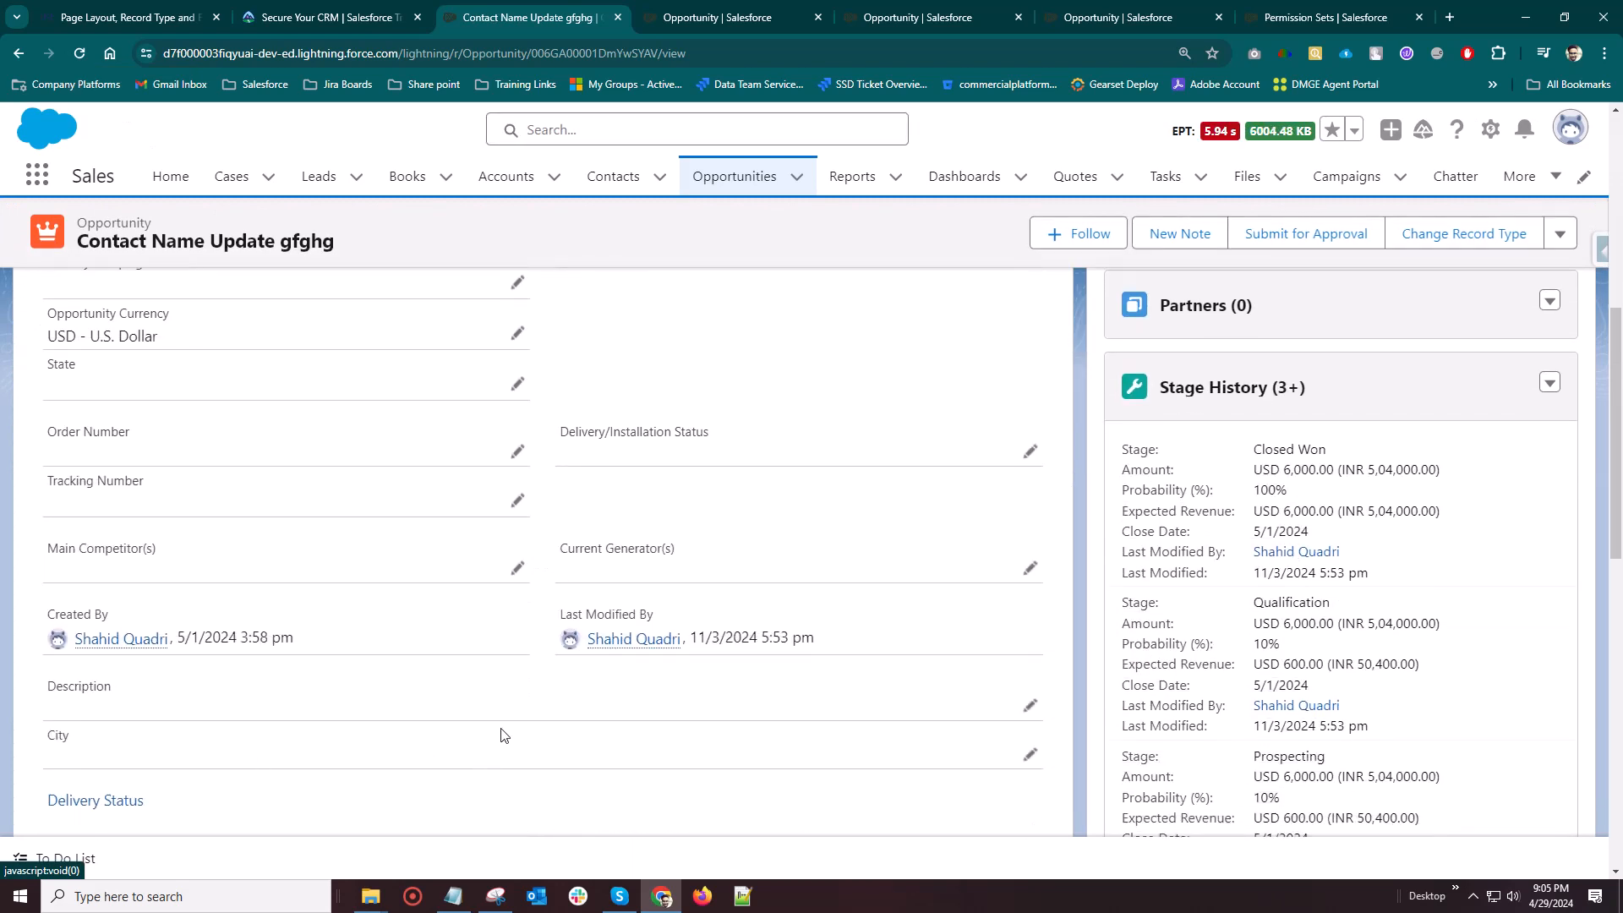
scroll(386, 592, up, 1)
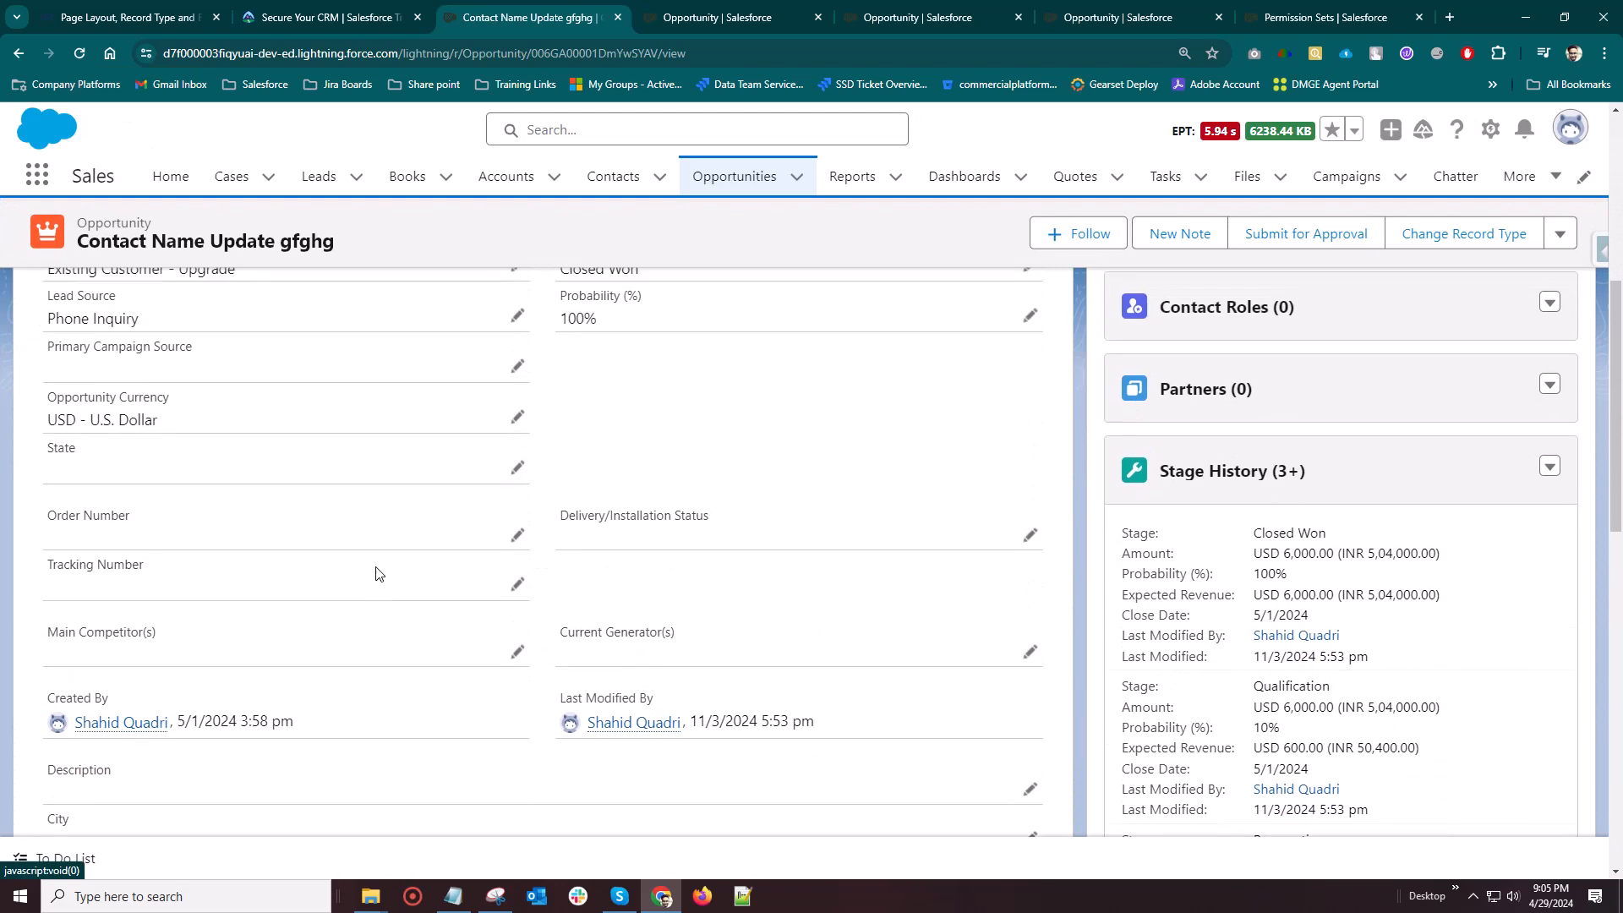
Edit the opportunity's details inline and set State to Maharahratra
click(517, 469)
scroll(305, 402, down, 1)
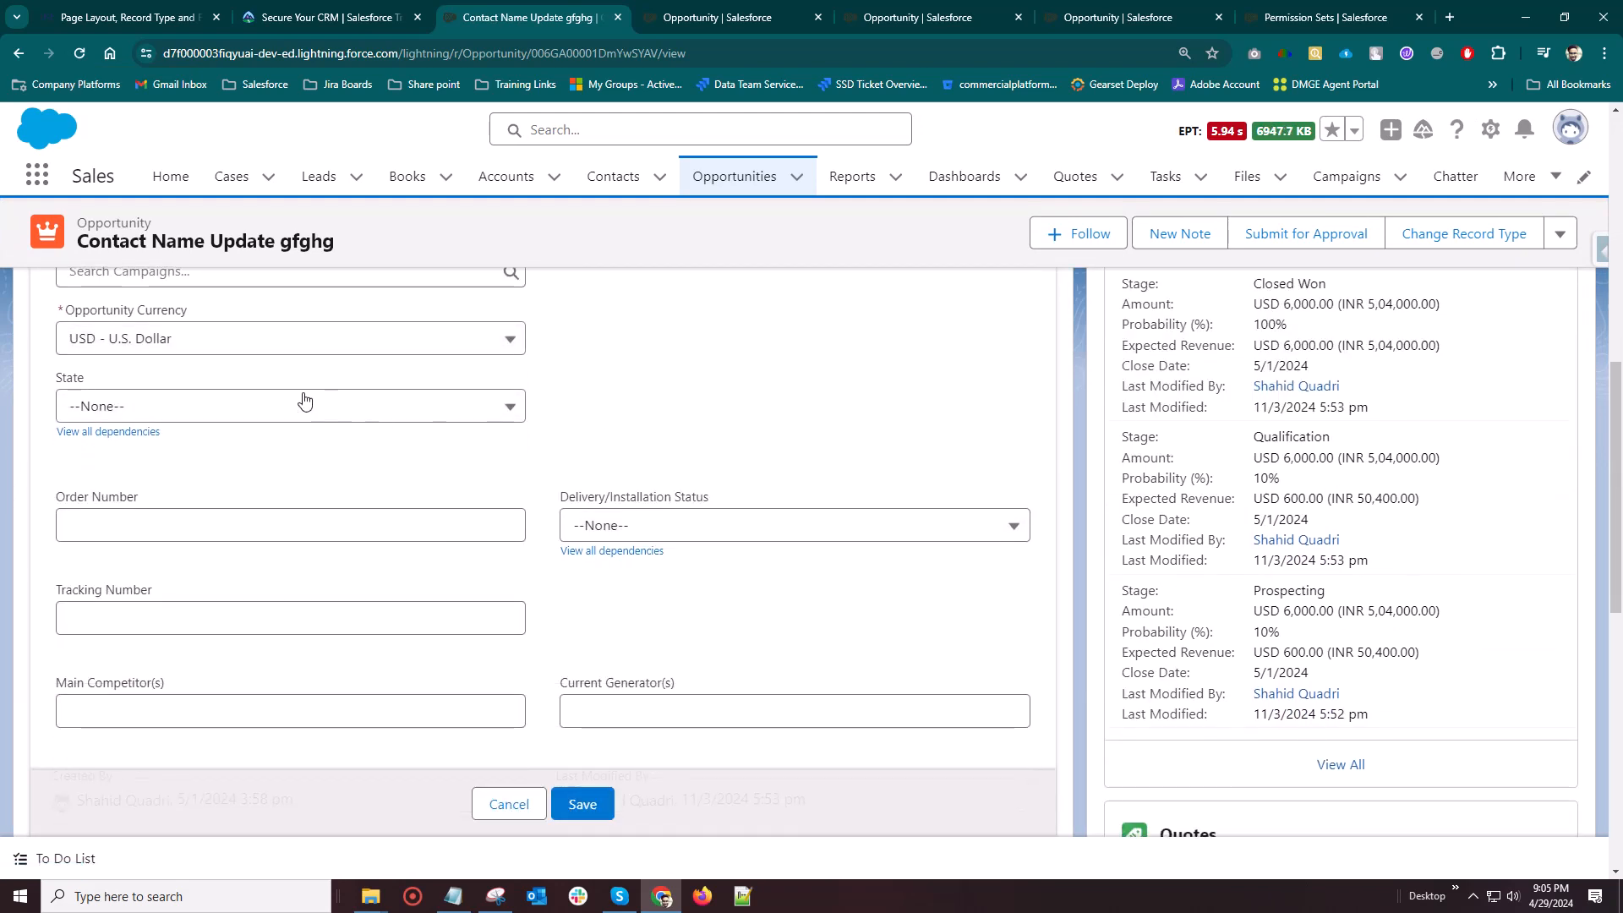
click(203, 410)
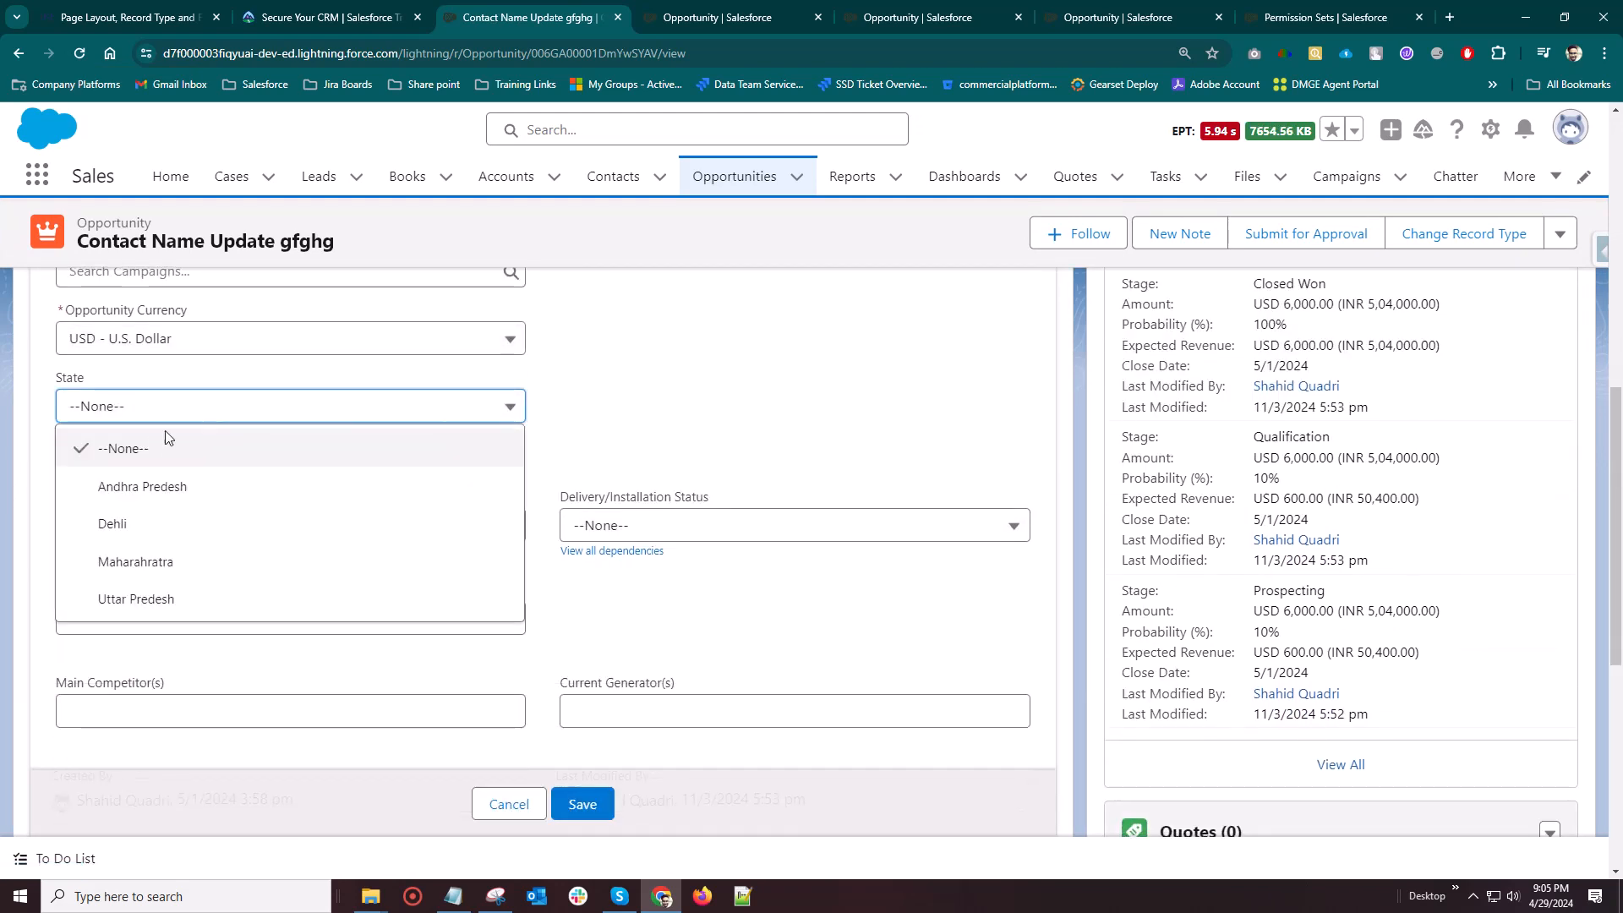
click(152, 563)
scroll(264, 528, down, 3)
scroll(288, 592, down, 1)
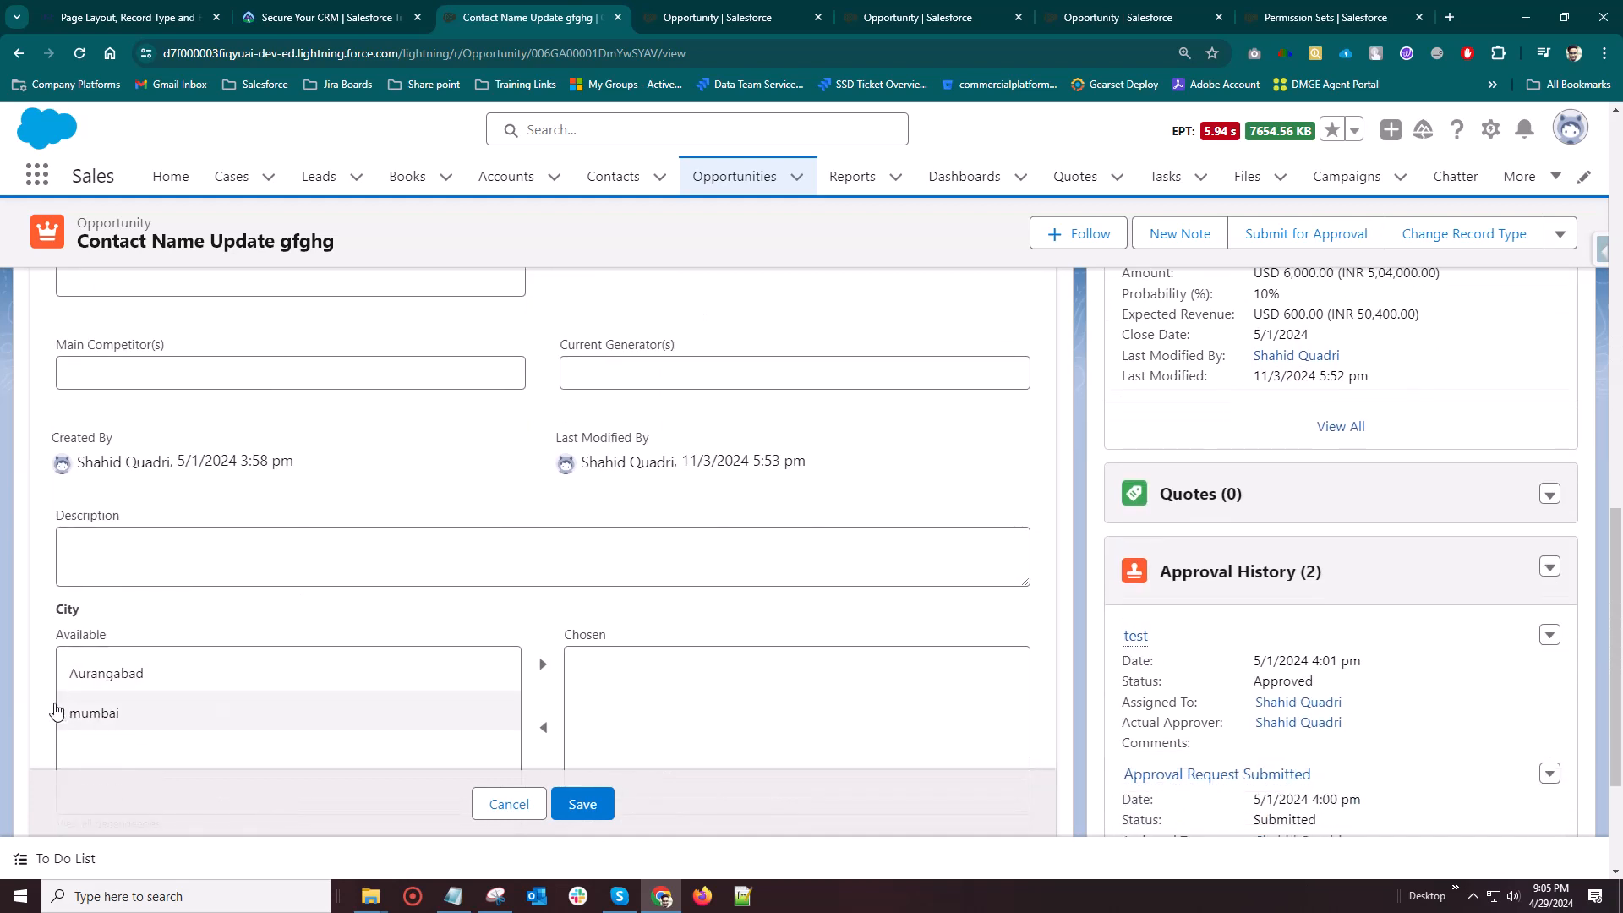
Try choosing both Aurangabad and mumbai as City values, and move both back to the available values
click(108, 686)
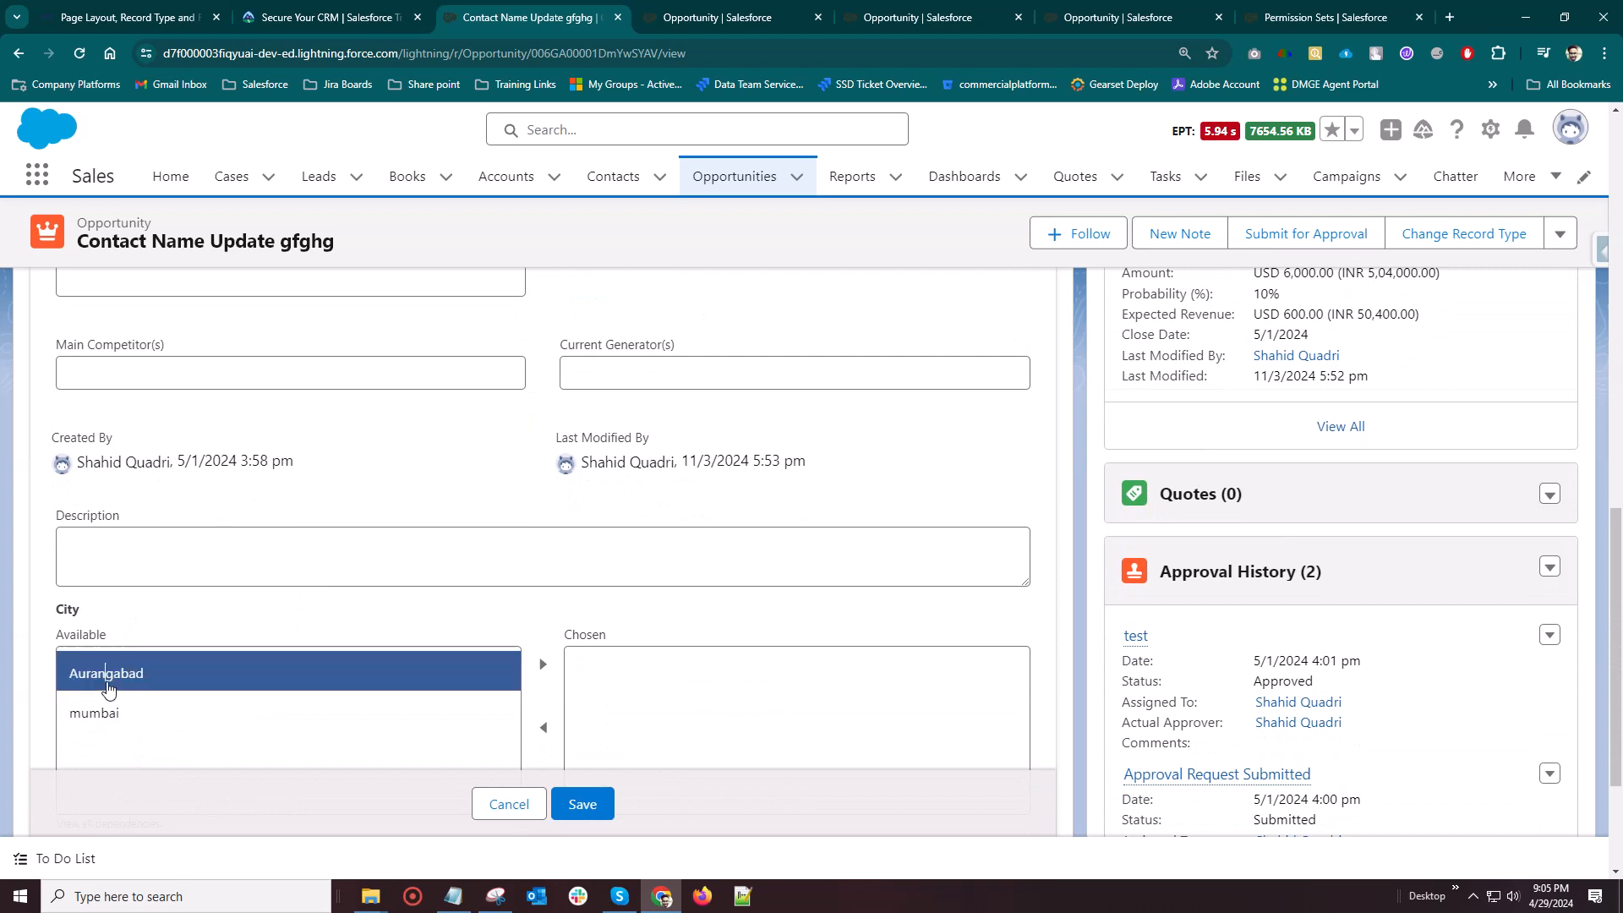
click(542, 666)
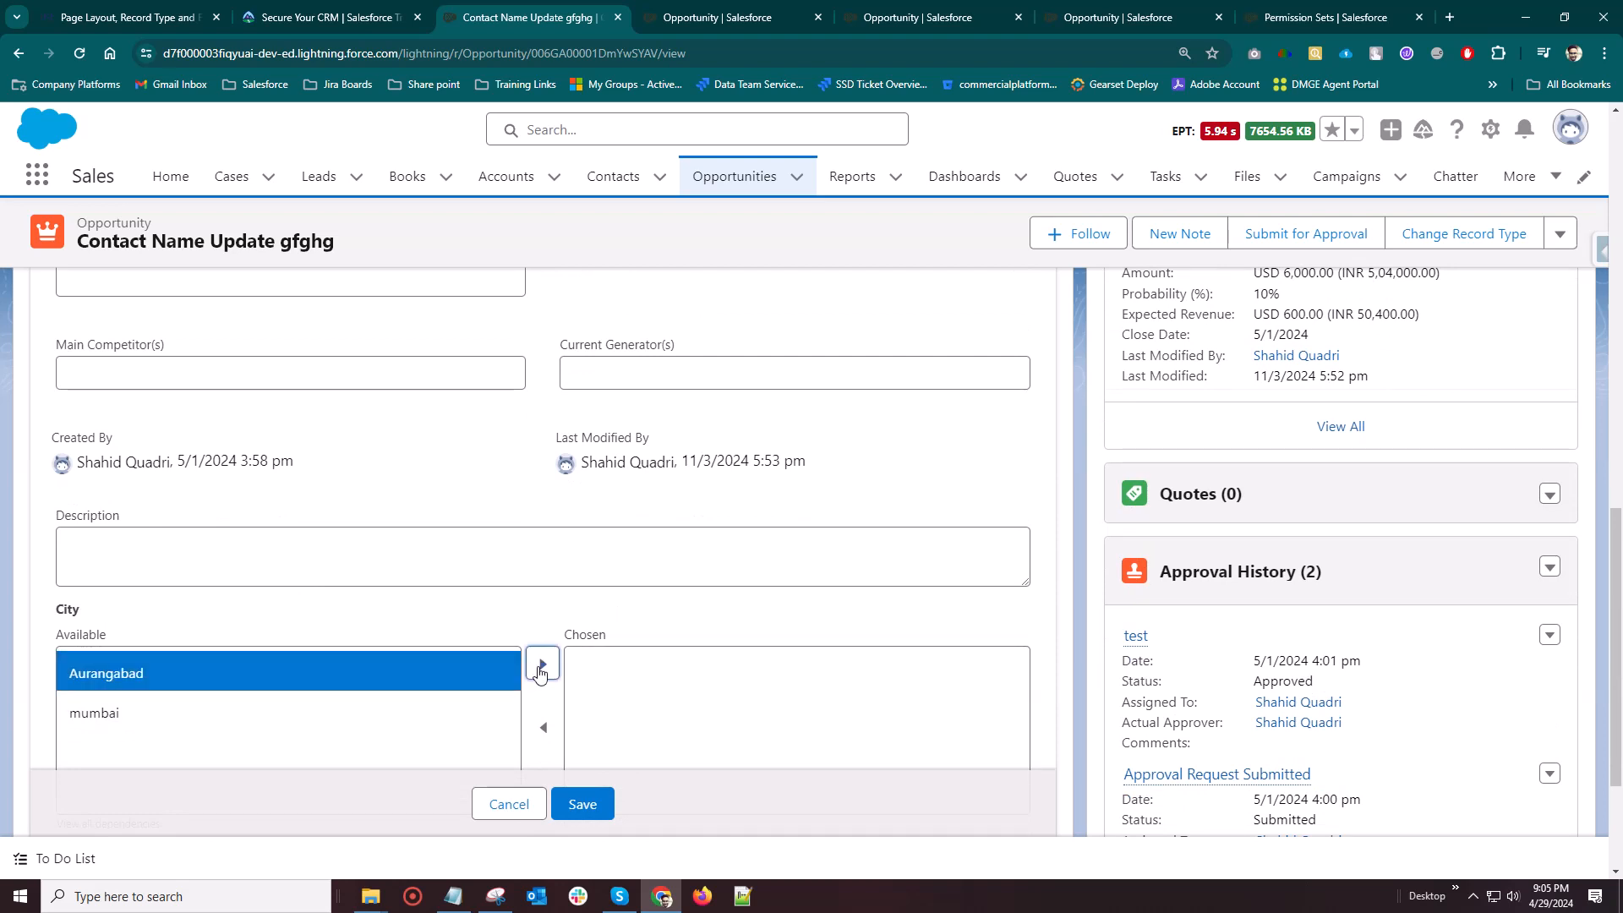
click(114, 689)
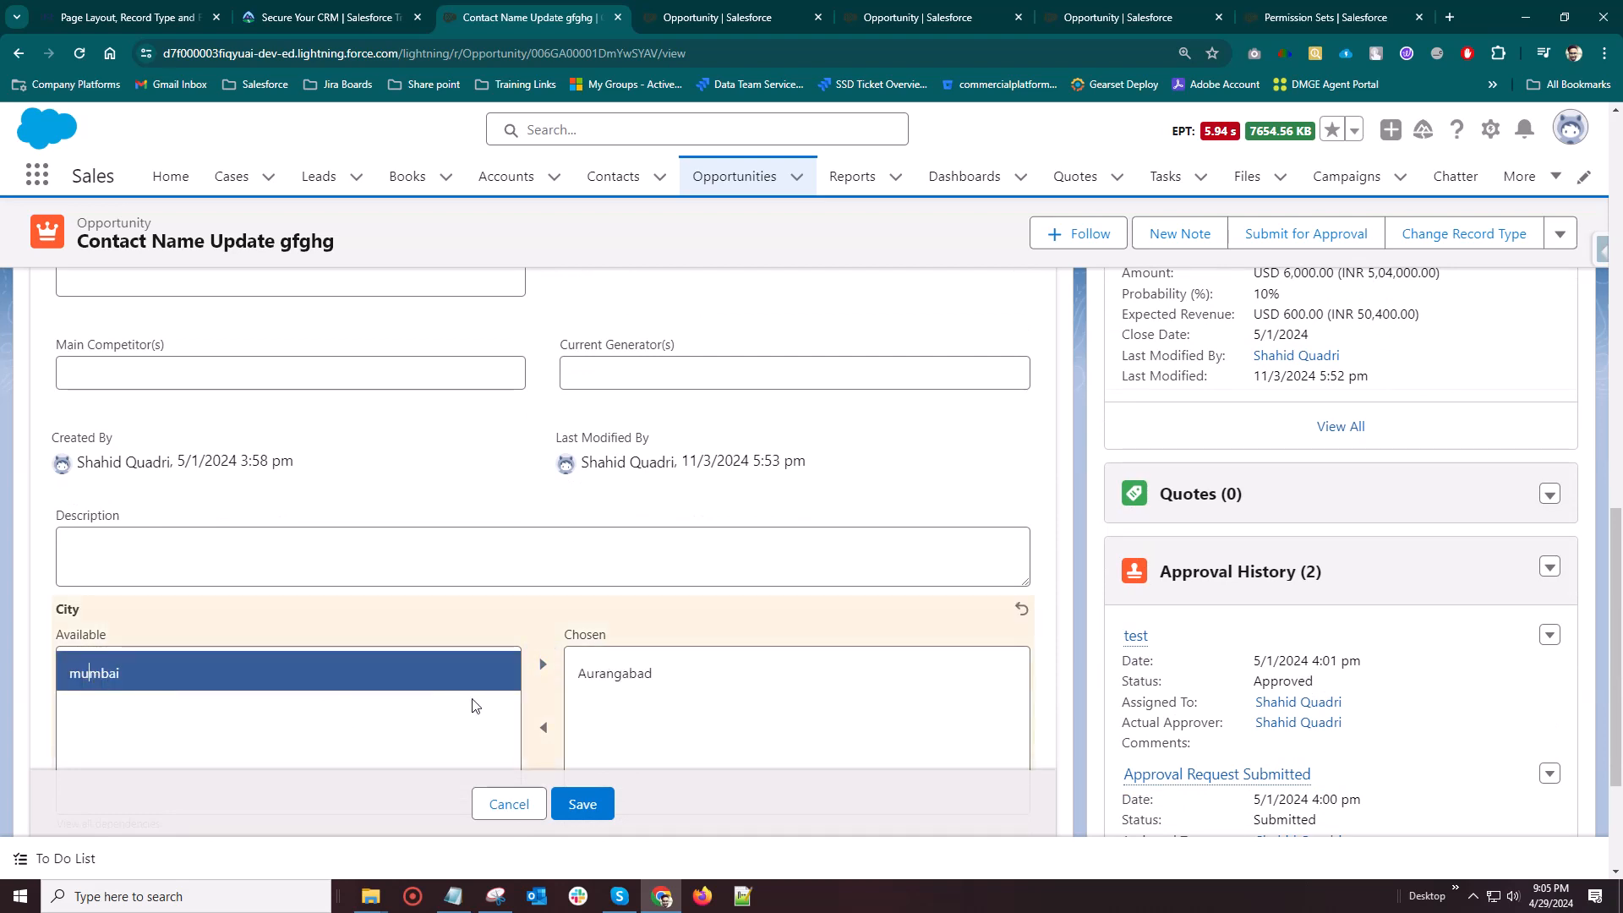
click(534, 670)
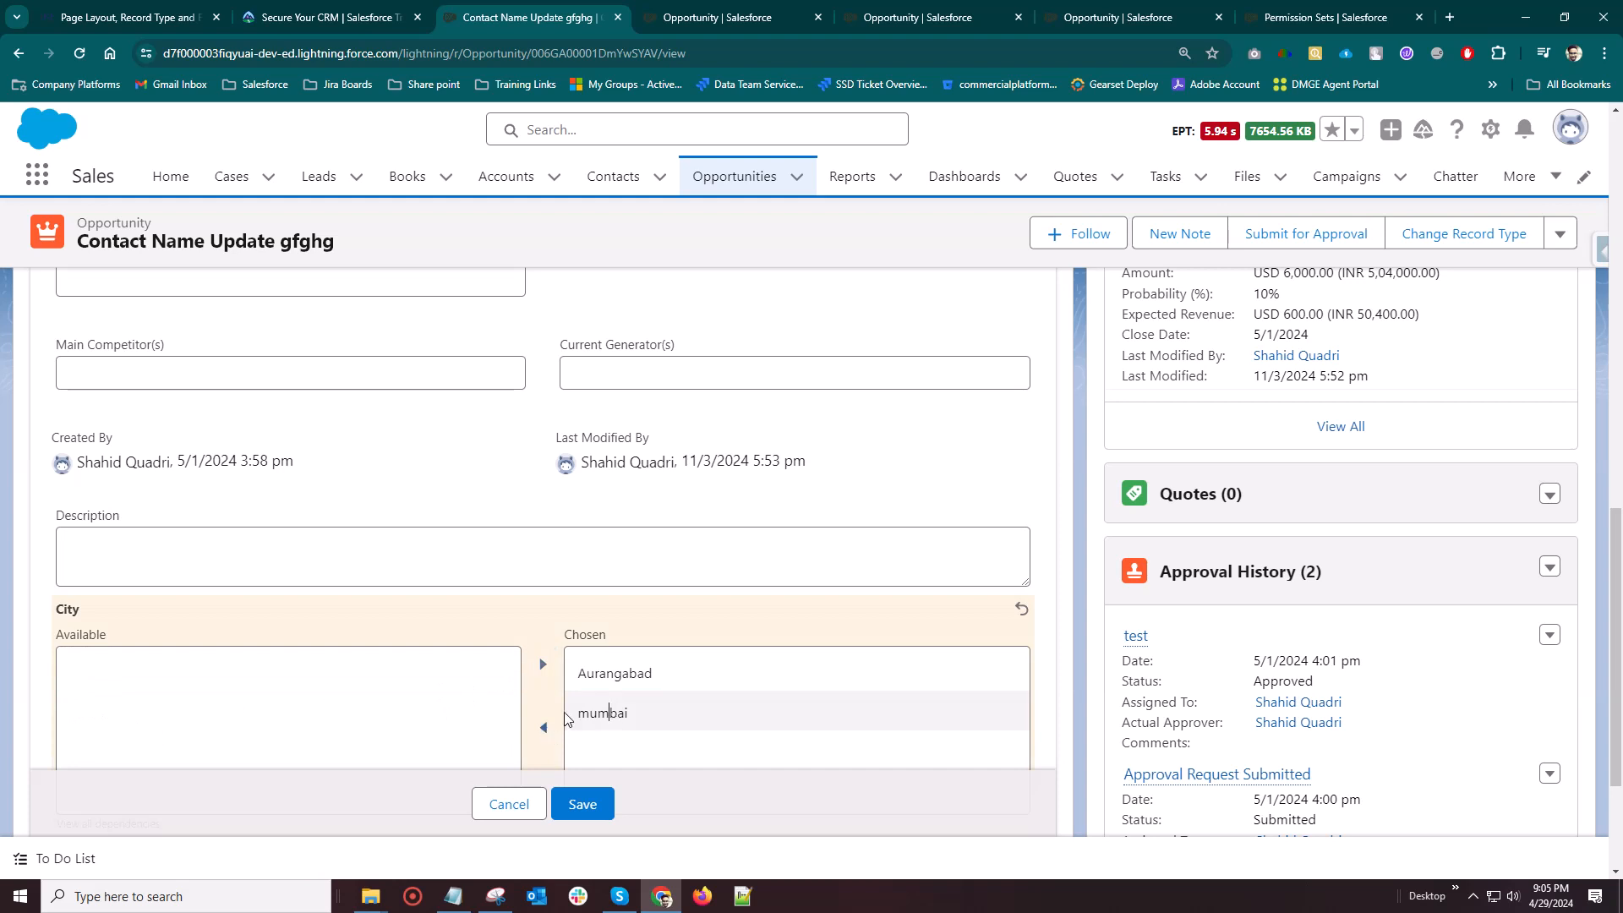
click(568, 715)
shift+click(591, 674)
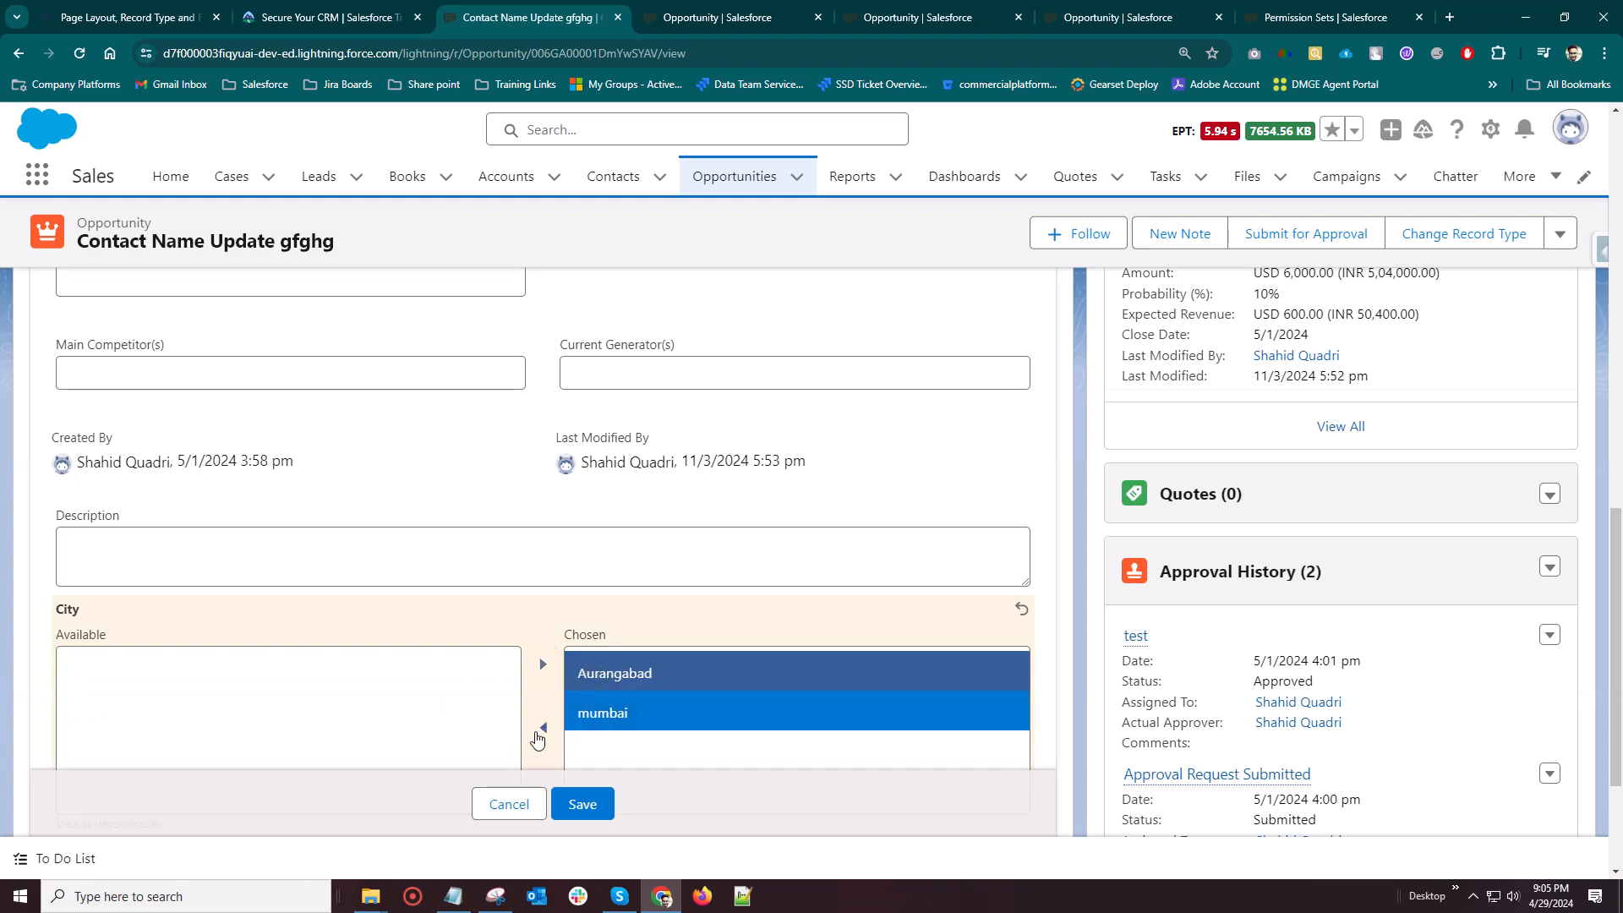
click(538, 732)
Choose only Aurangabad as the City value, save the opportunity record, and check the City field
click(145, 672)
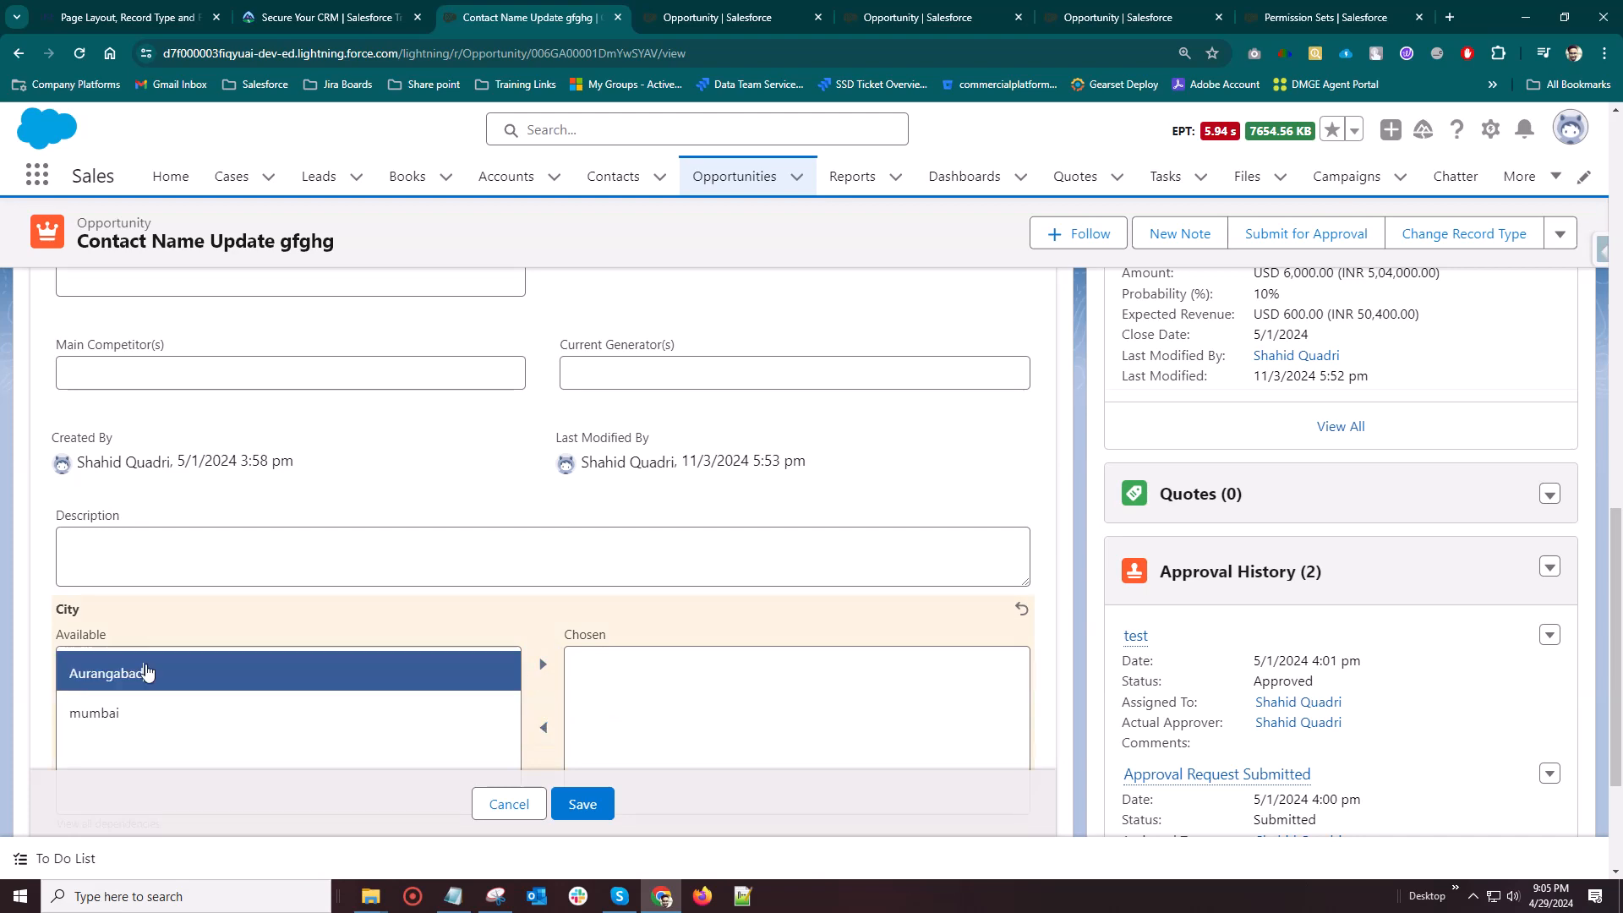
click(543, 665)
click(594, 801)
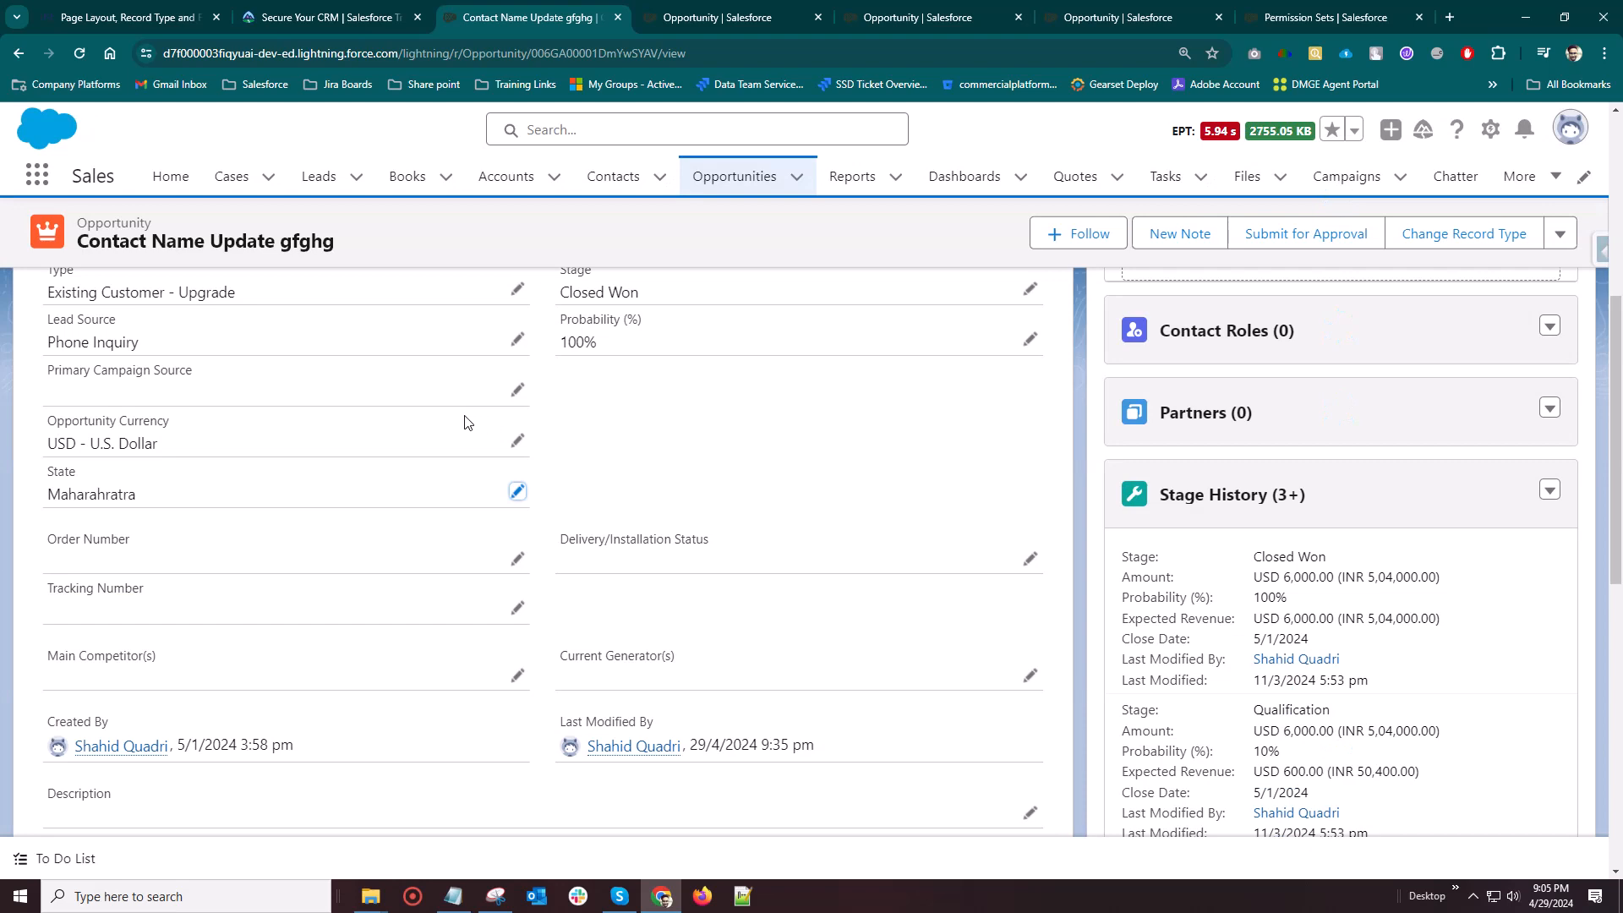
scroll(397, 590, down, 3)
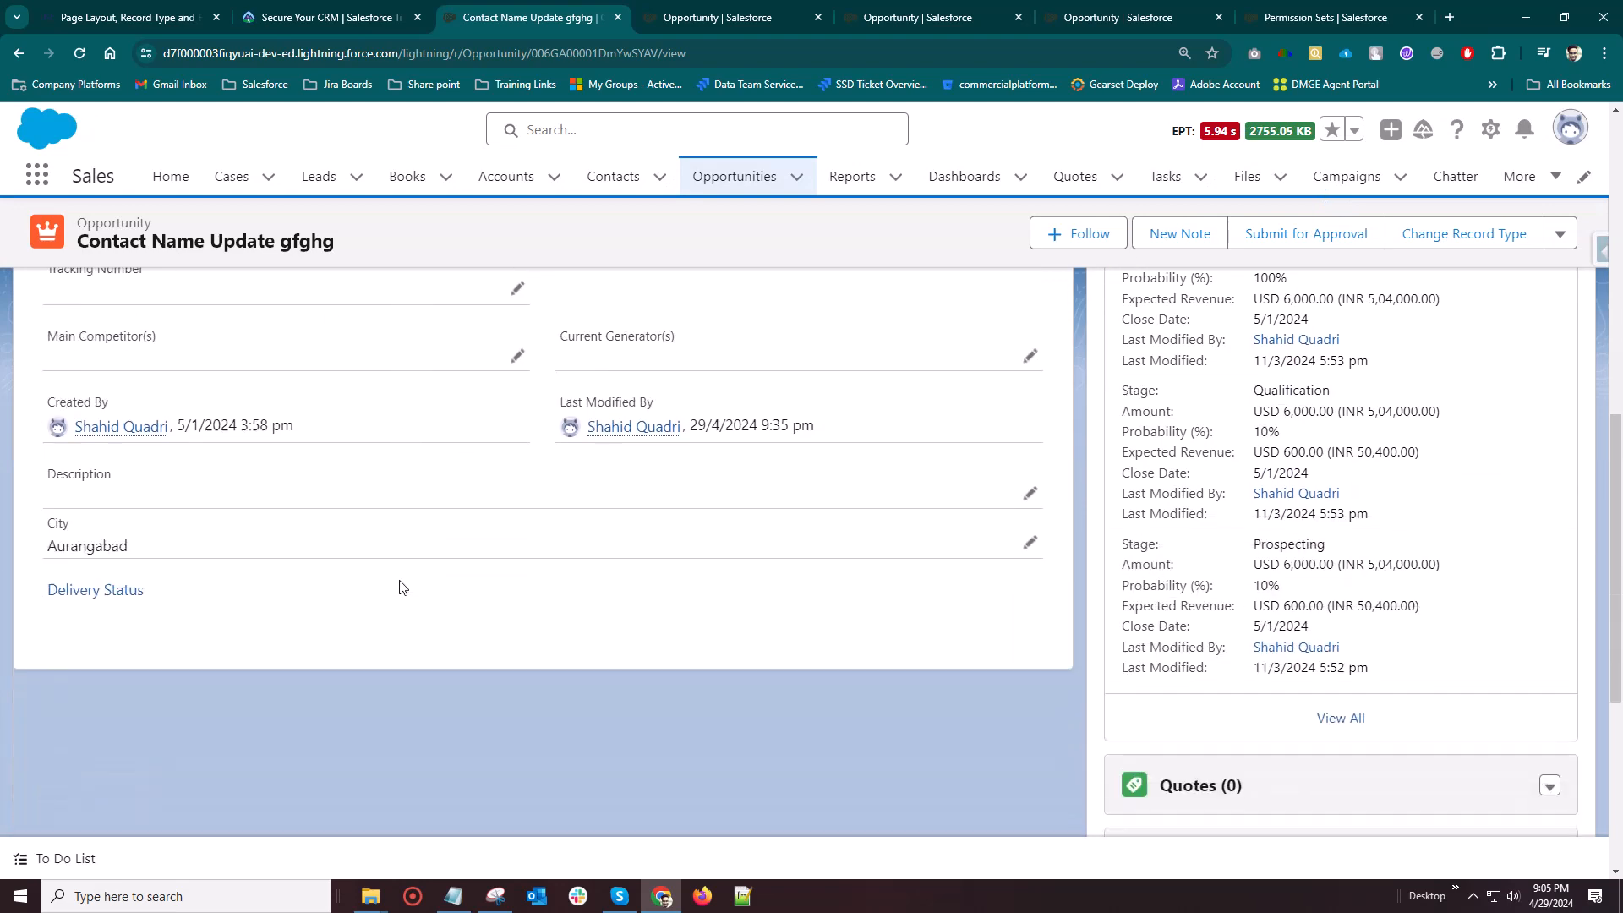
Switch to the IQRA Technology lesson page and review its field dependency rules, record type instructions, Today's Tasks and YouTube references
scroll(410, 586, up, 4)
click(114, 16)
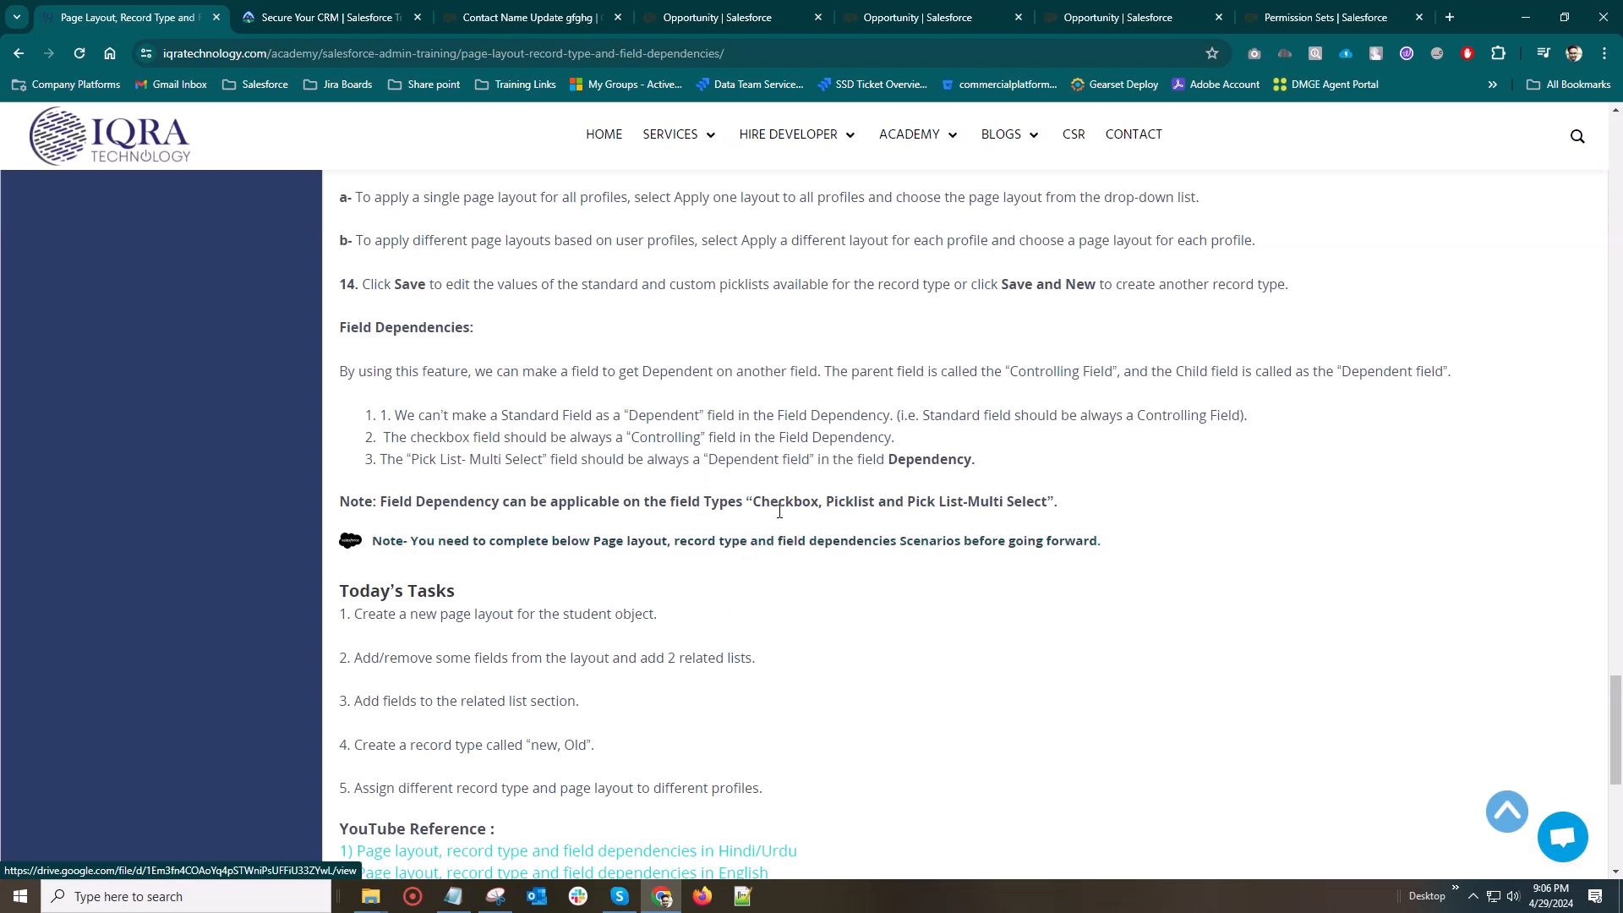
scroll(688, 550, up, 15)
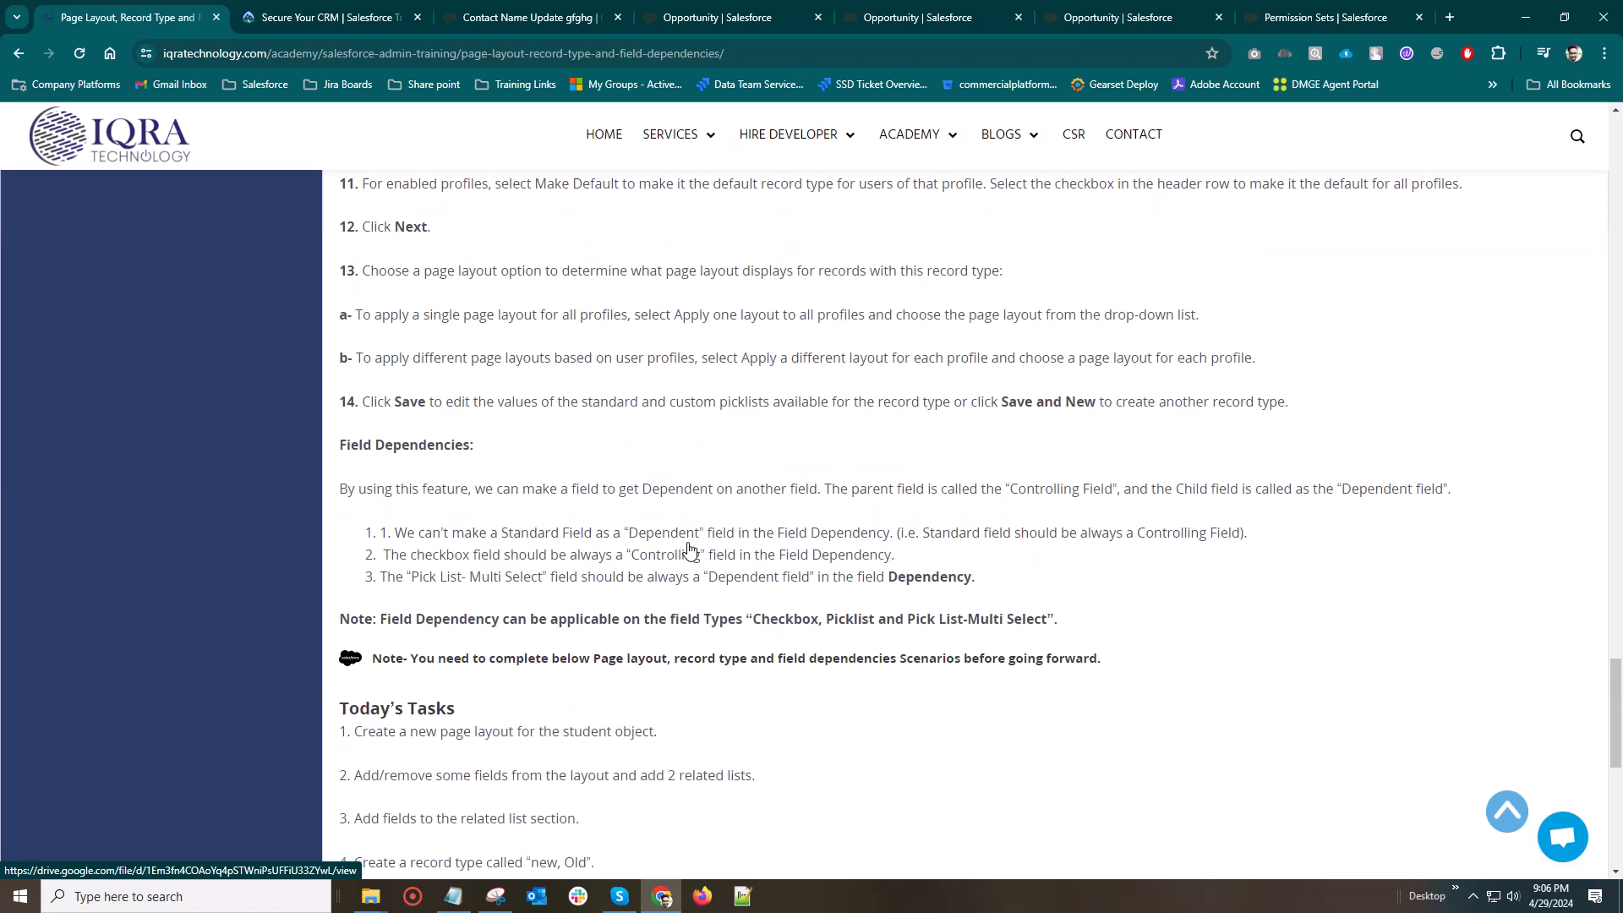
scroll(683, 642, down, 15)
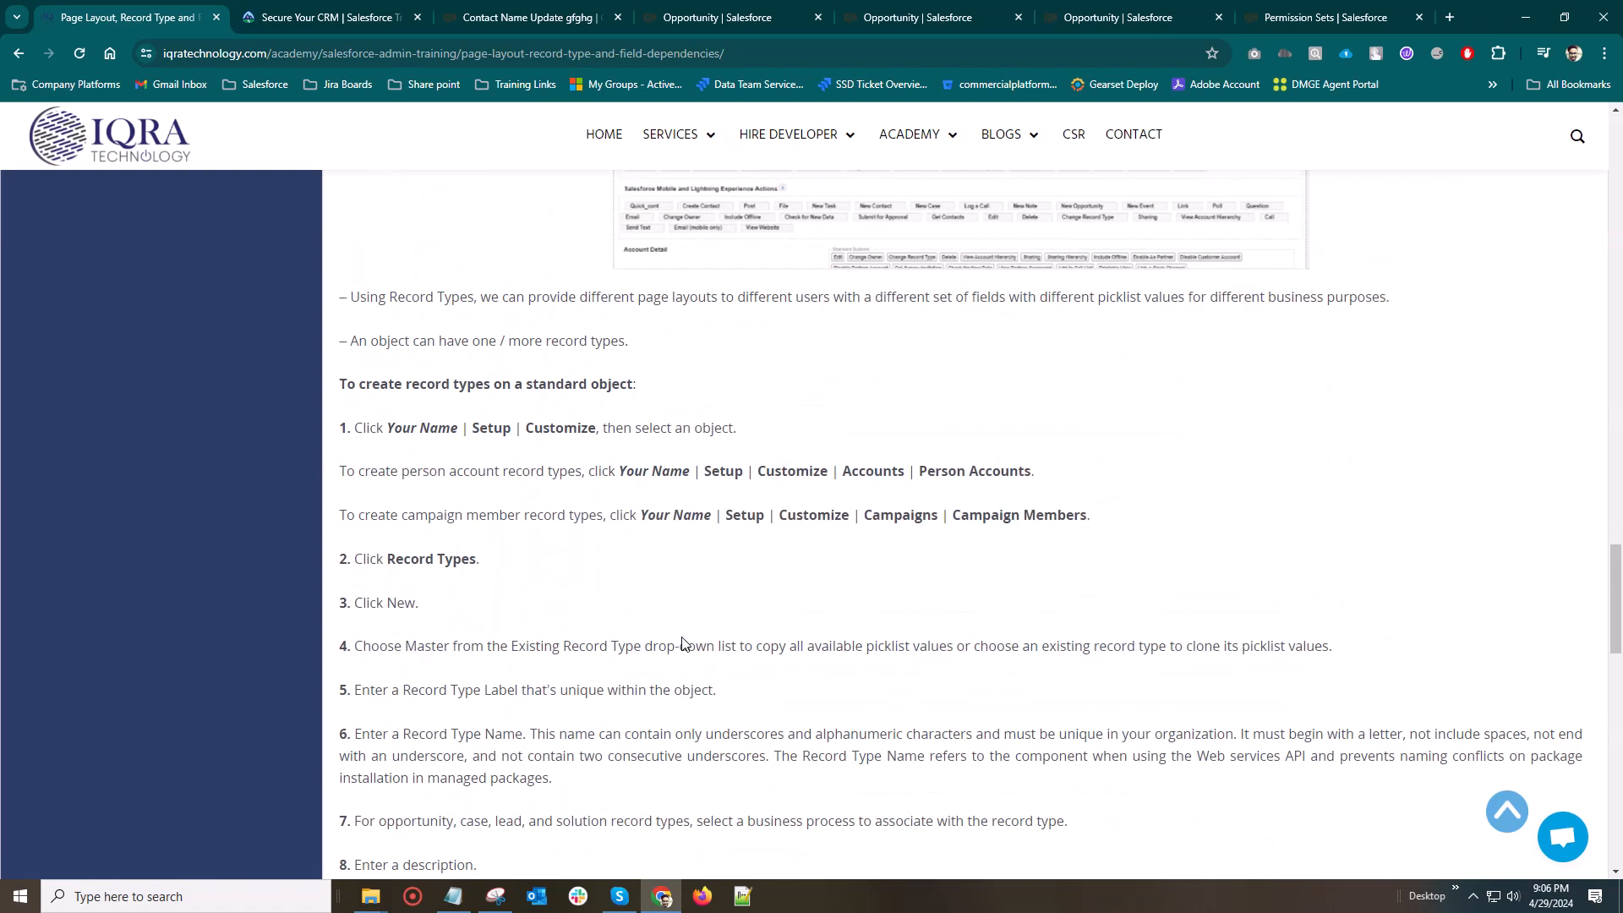
drag(361, 439, 616, 613)
click(616, 612)
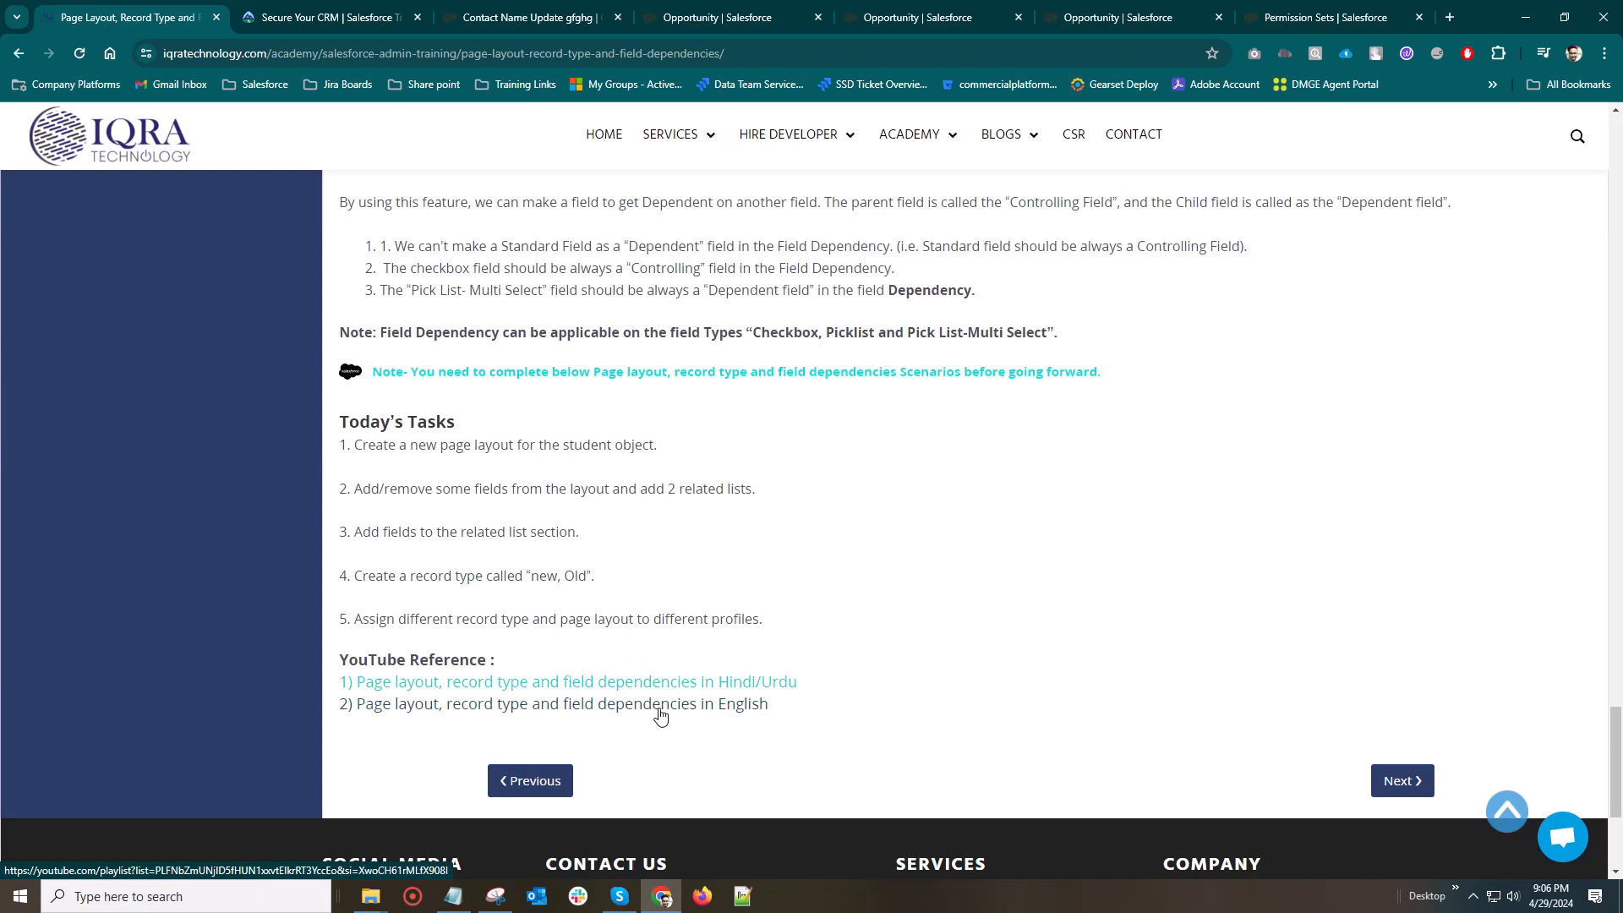
scroll(660, 718, up, 15)
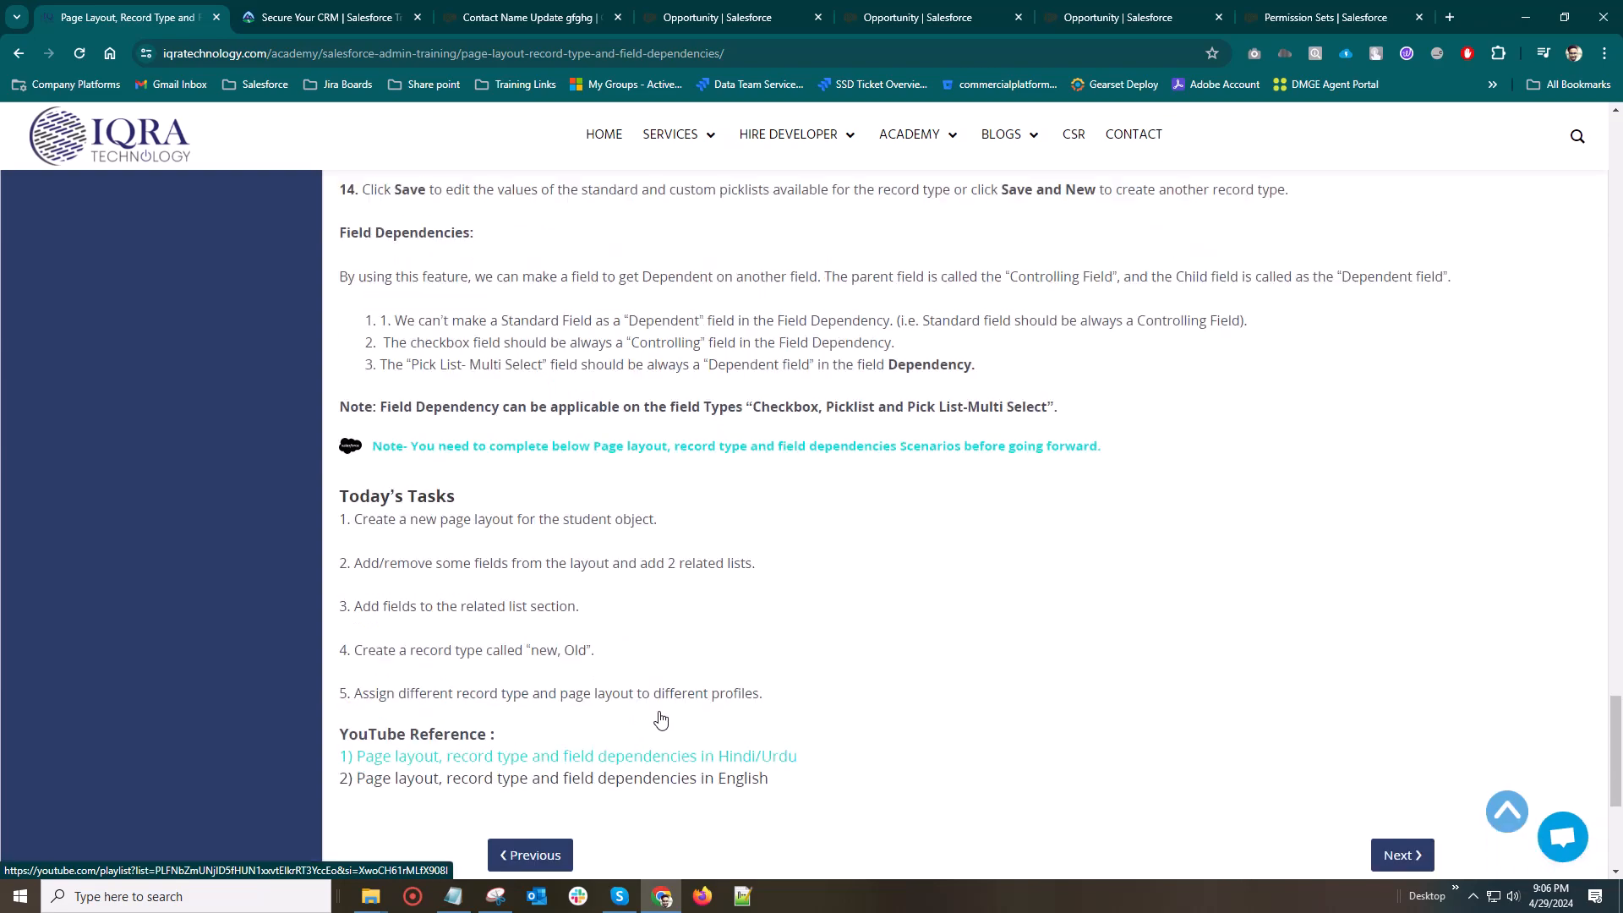
scroll(660, 712, up, 15)
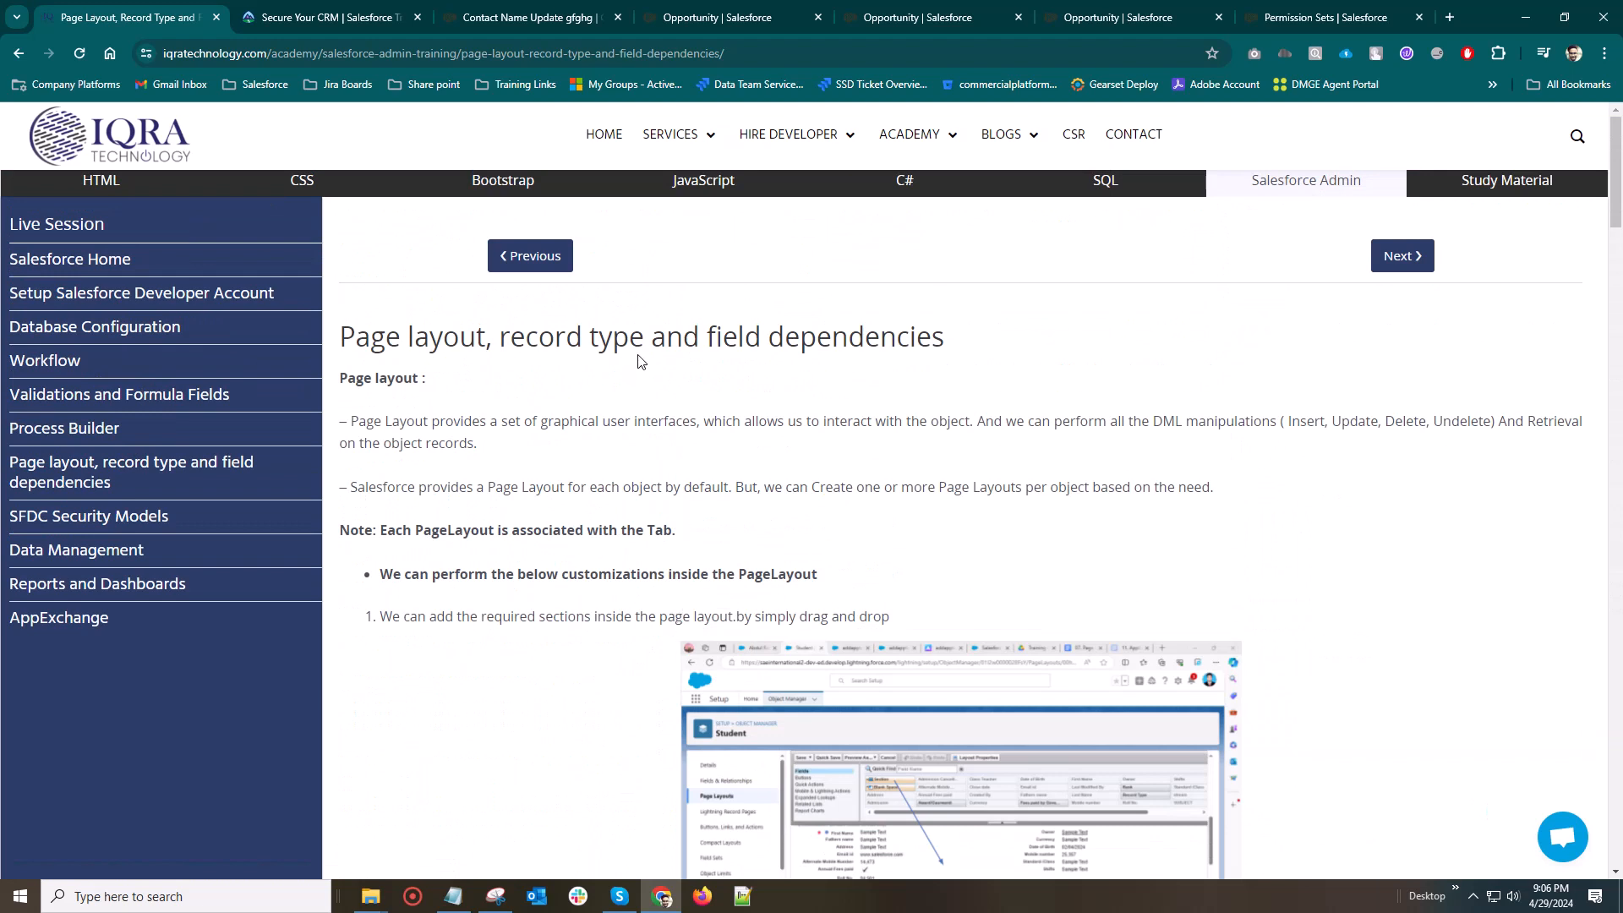
click(1473, 896)
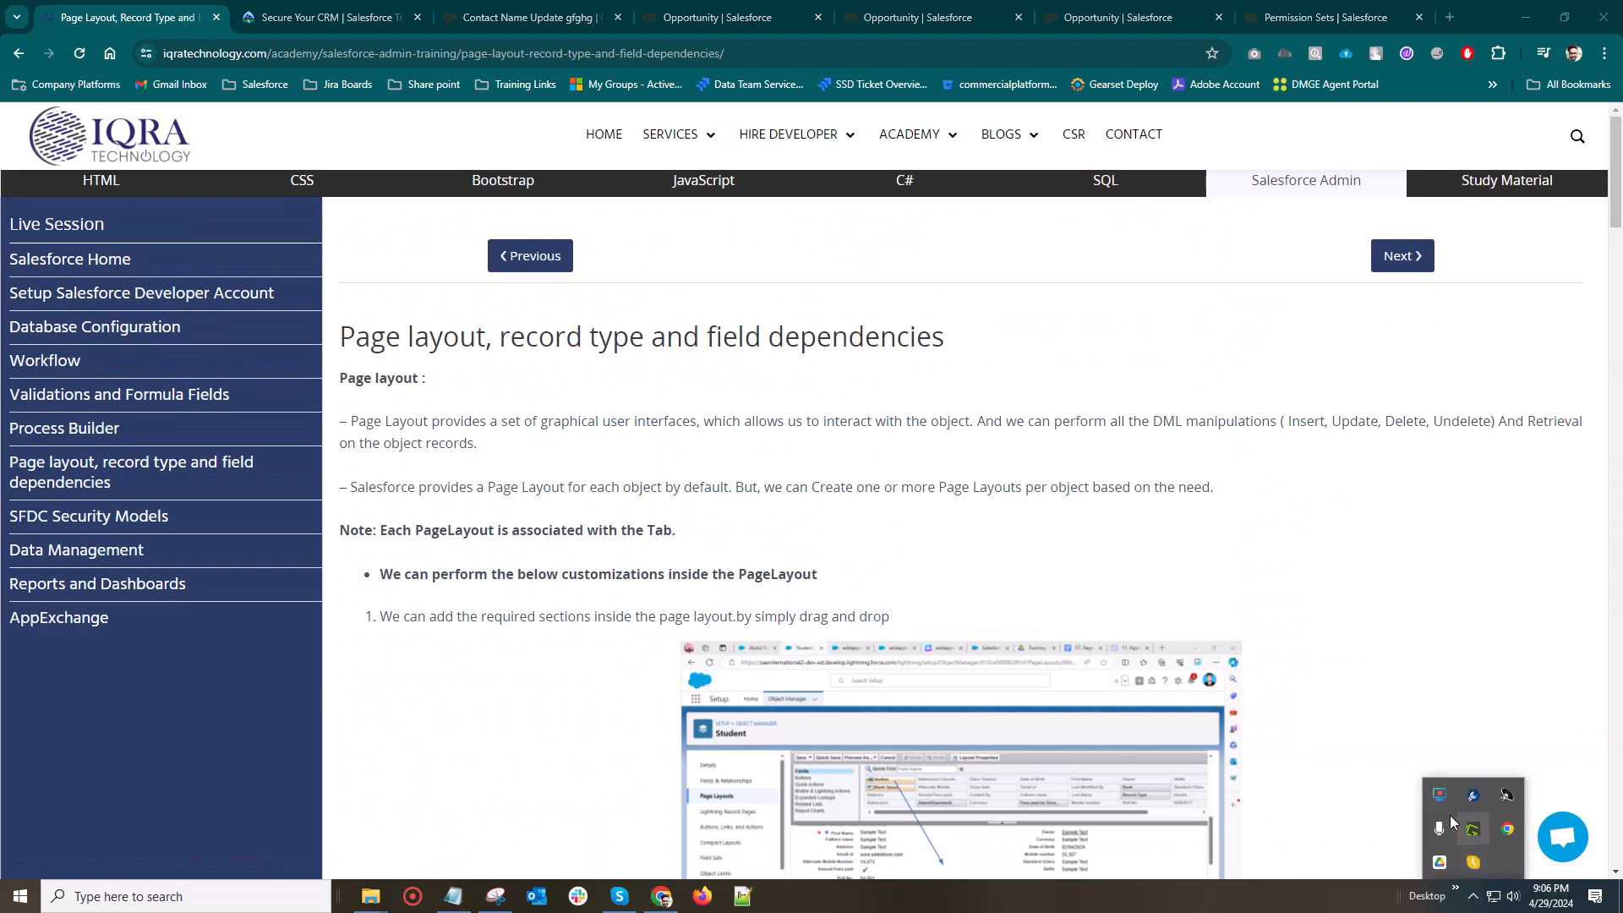